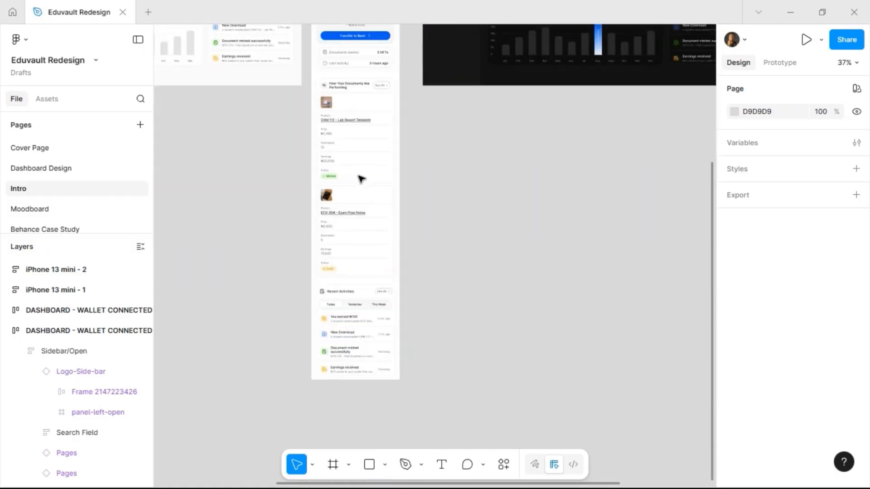
# Look over the dashboard designs on the Intro page, then open the Moodboard page with all its reference images in view
pyautogui.scroll(7, 361, 178)
pyautogui.hscroll(6, 361, 178)
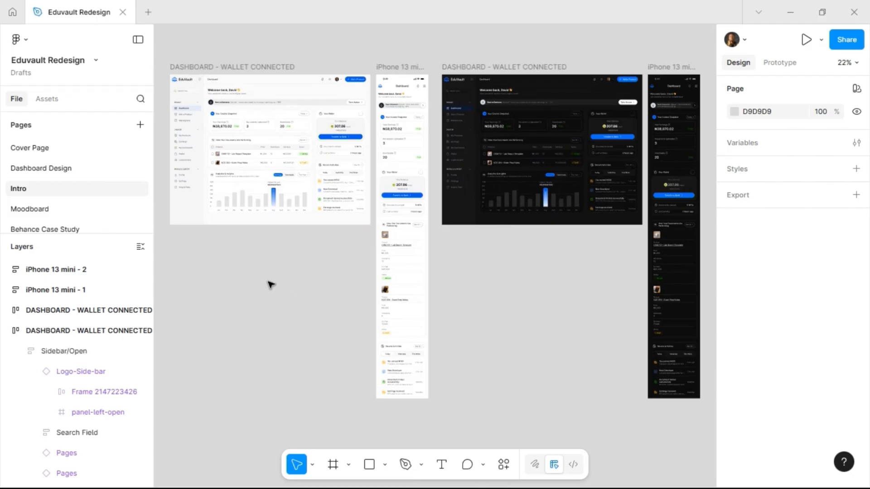
pyautogui.click(90, 209)
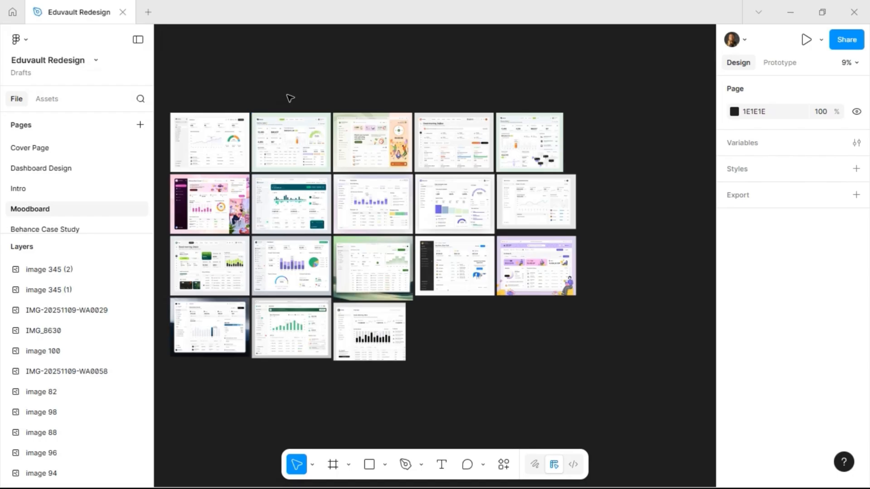
pyautogui.hotkey('shift', '1')
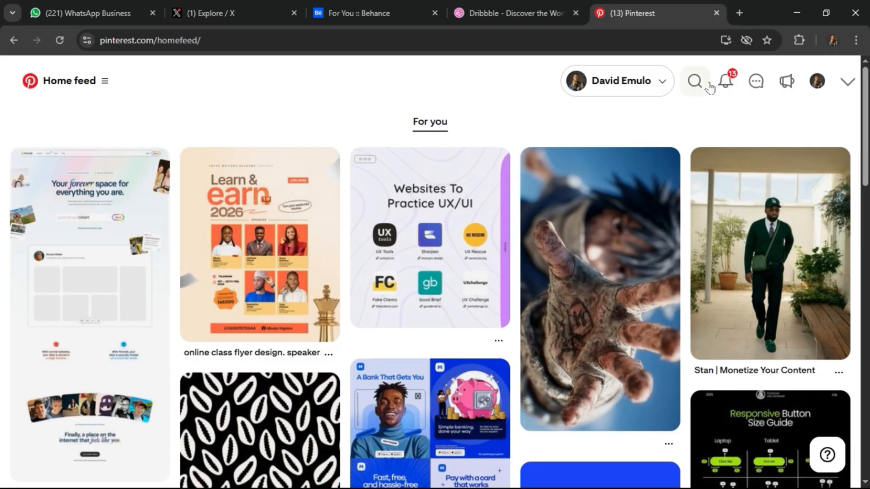
# Switch to Pinterest in the browser and search for "dashboard ui"
pyautogui.click(695, 81)
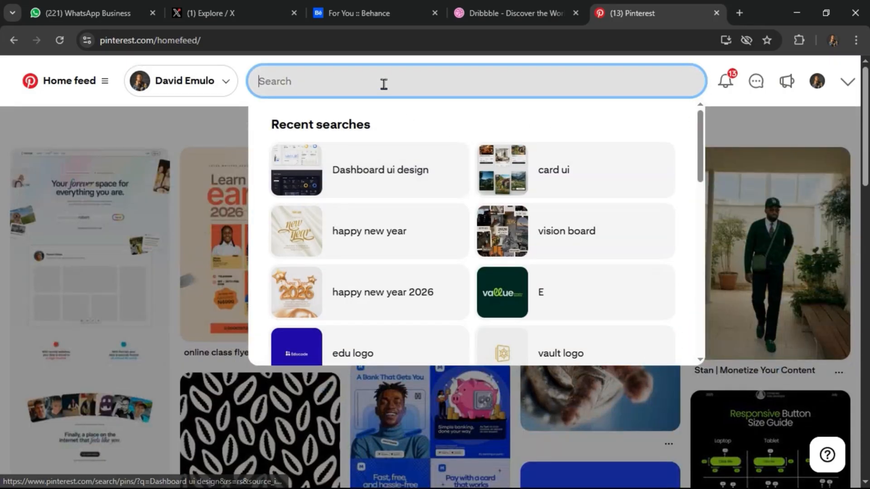
pyautogui.write('dashboard ui')
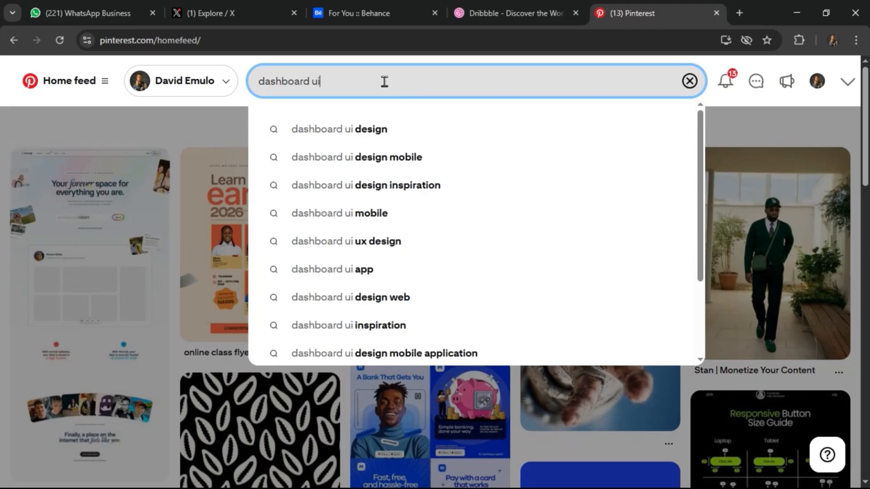
pyautogui.press('Return')
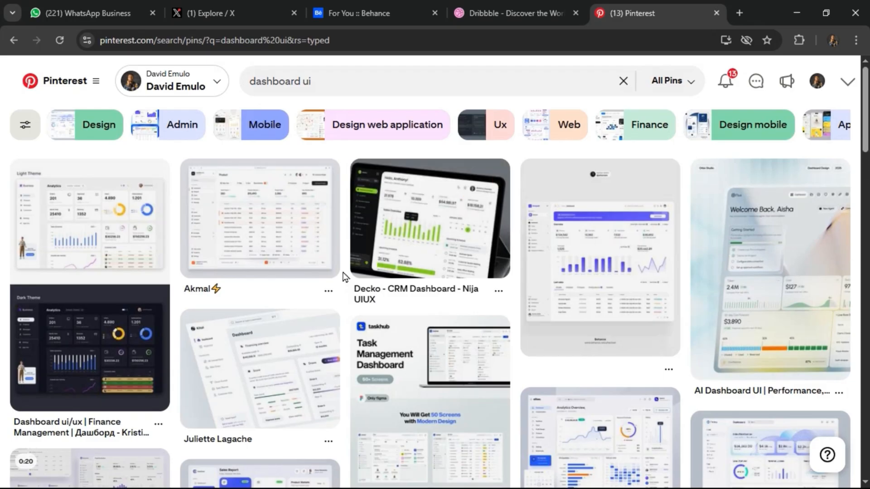
# Browse the Pinterest results for dashboard designs that suit the moodboard
pyautogui.scroll(-4, 343, 277)
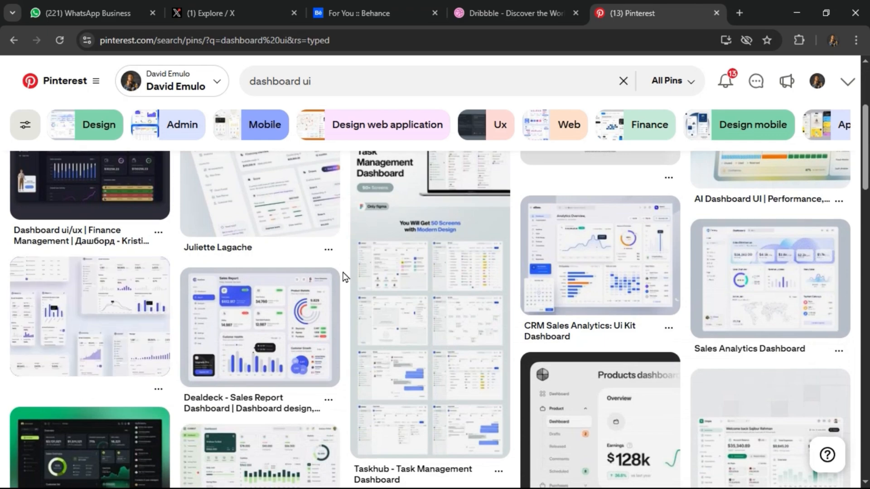
pyautogui.scroll(-5, 343, 276)
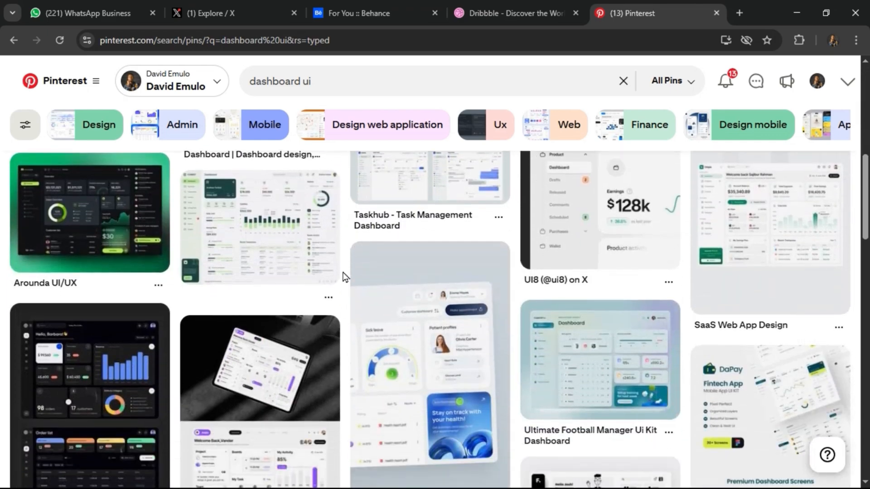
pyautogui.scroll(-4, 343, 277)
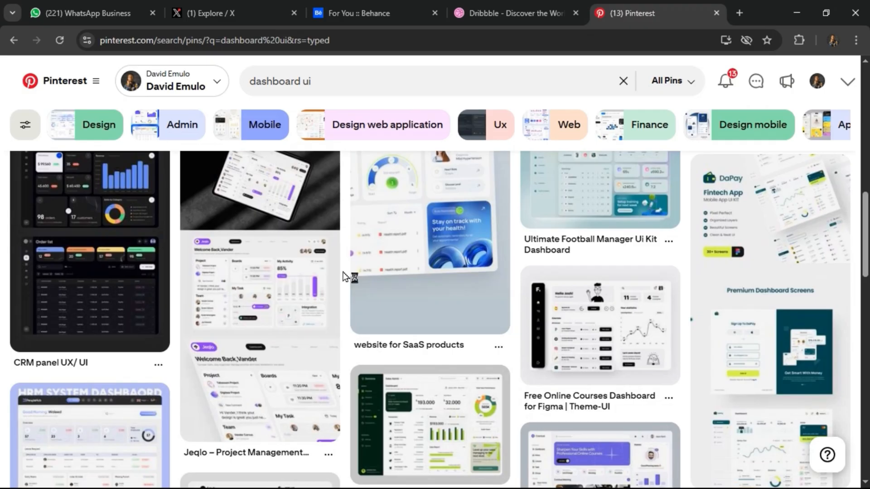
pyautogui.scroll(-4, 343, 277)
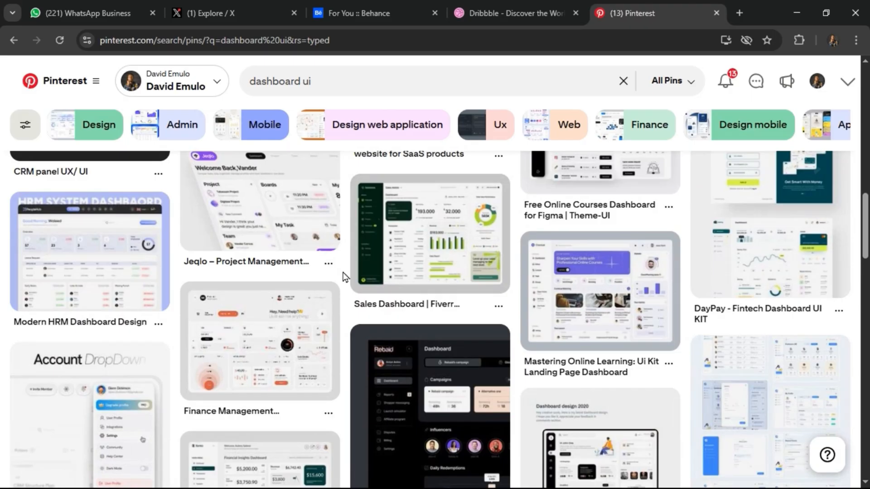
pyautogui.hotkey('ctrl', '-')
pyautogui.hotkey('ctrl', '-')
pyautogui.hotkey('ctrl', '-')
pyautogui.hotkey('ctrl', '-')
pyautogui.hotkey('ctrl', '0')
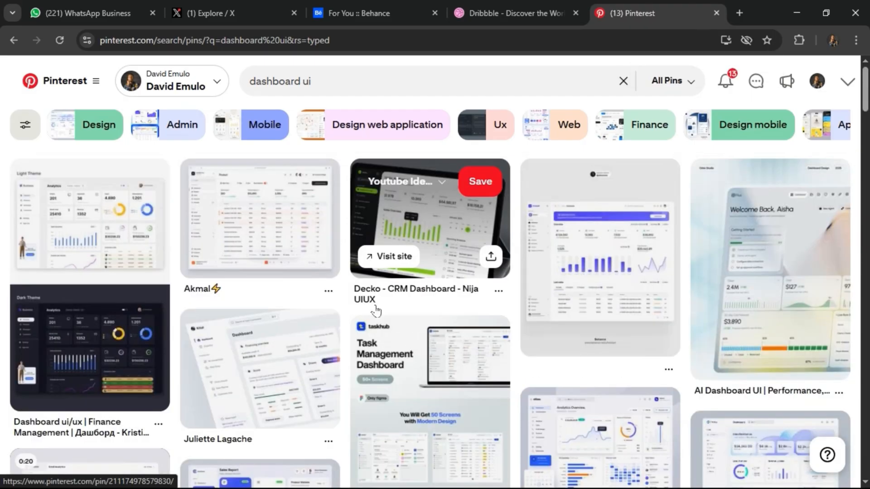
pyautogui.scroll(-12, 375, 311)
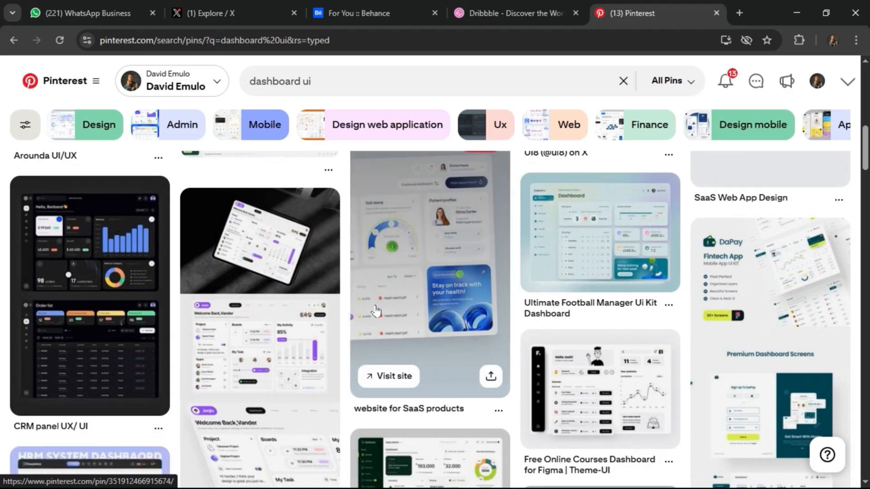
pyautogui.scroll(-5, 375, 311)
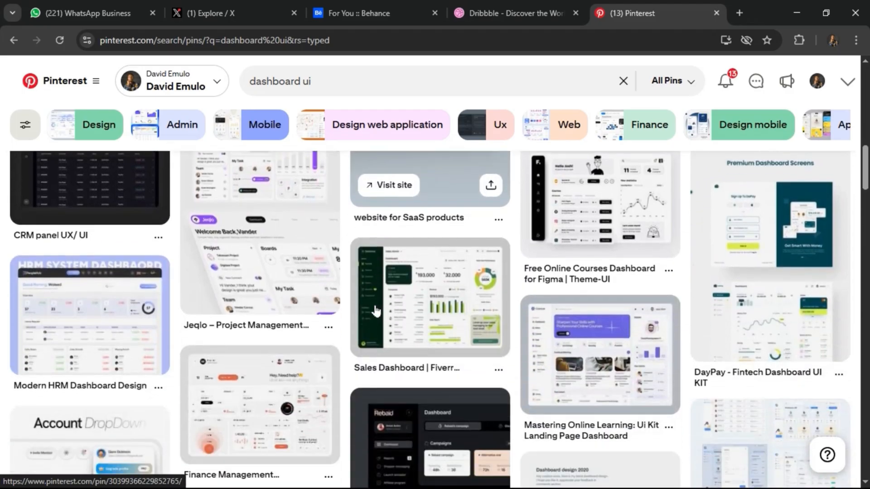
pyautogui.scroll(-4, 375, 311)
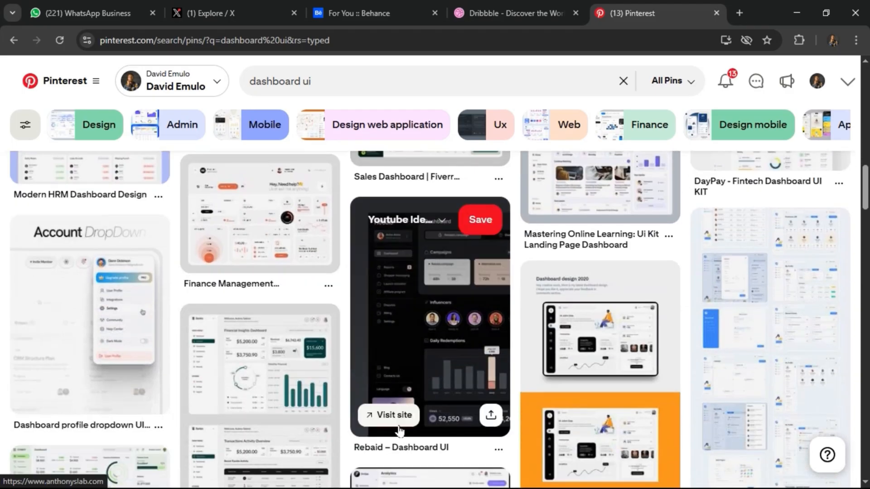
pyautogui.scroll(-5, 399, 431)
pyautogui.scroll(-5, 399, 431)
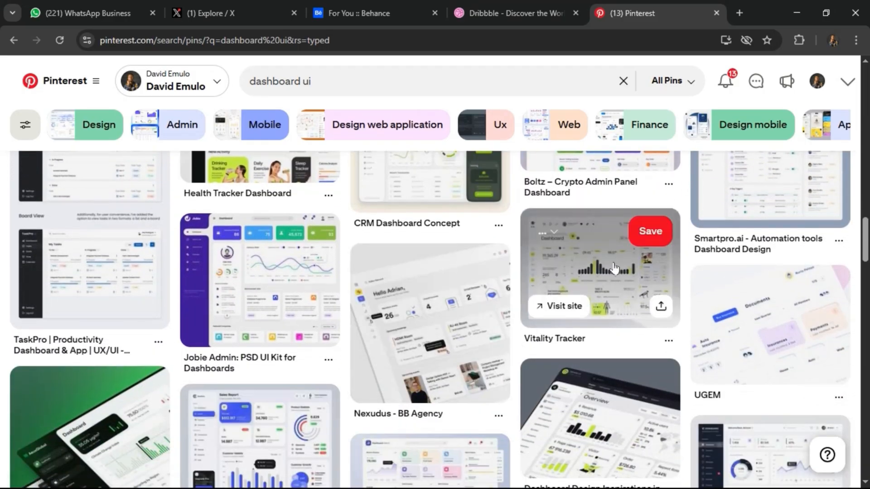
# Open a dashboard pin with green accents from the results and copy its image
pyautogui.click(613, 271)
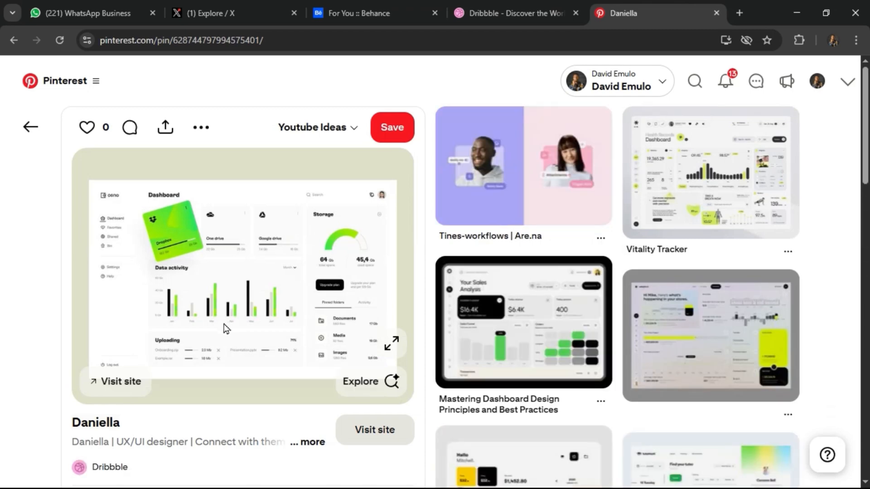
pyautogui.rightClick(249, 276)
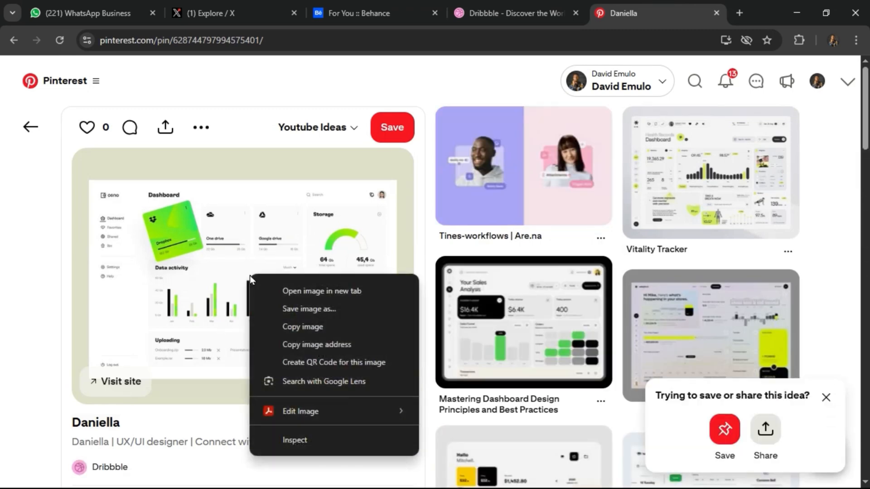
pyautogui.click(297, 327)
# Return to Figma, paste the copied dashboard image into the moodboard and place it beside the last image of the bottom row
pyautogui.click(796, 13)
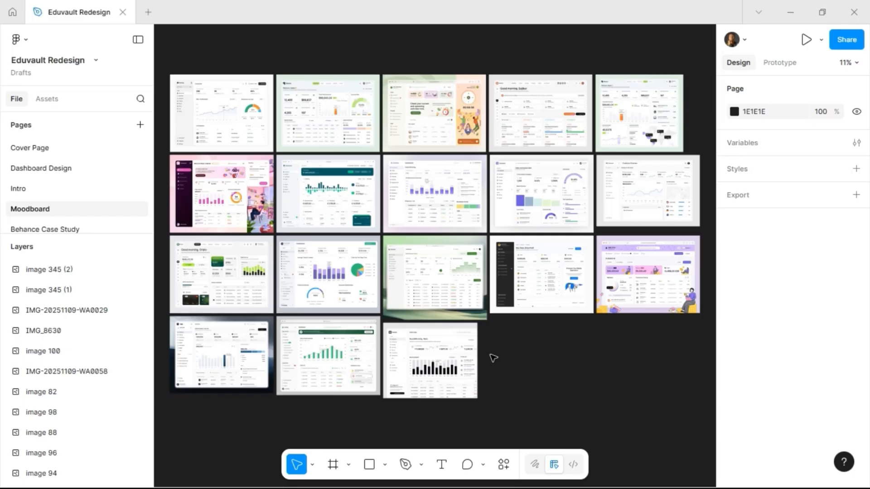
pyautogui.hotkey('ctrl', 'v')
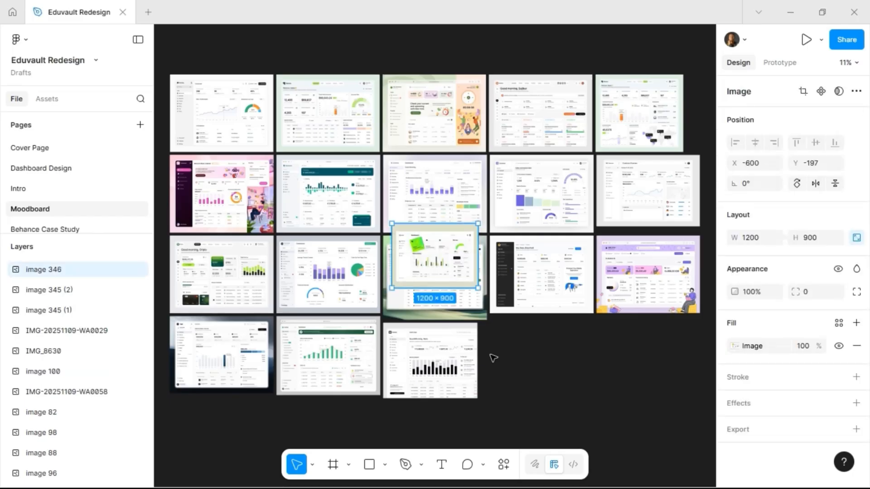
pyautogui.moveTo(427, 263); pyautogui.dragTo(521, 362)
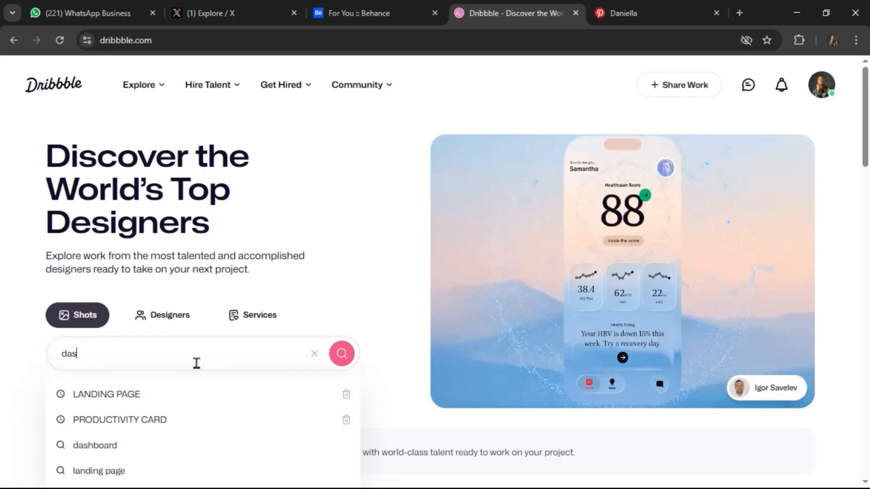
# Search Dribbble for "dashboard design ui" and browse the shots for dashboard inspiration
pyautogui.write('hboard')
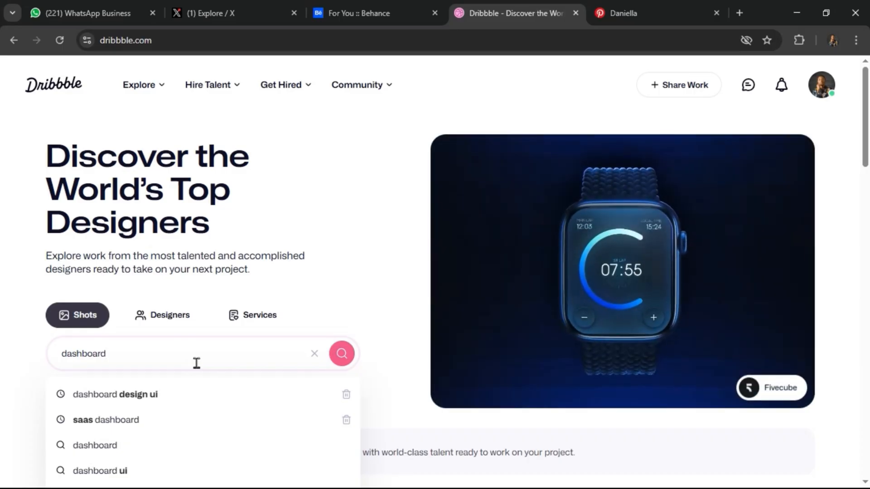
pyautogui.click(199, 394)
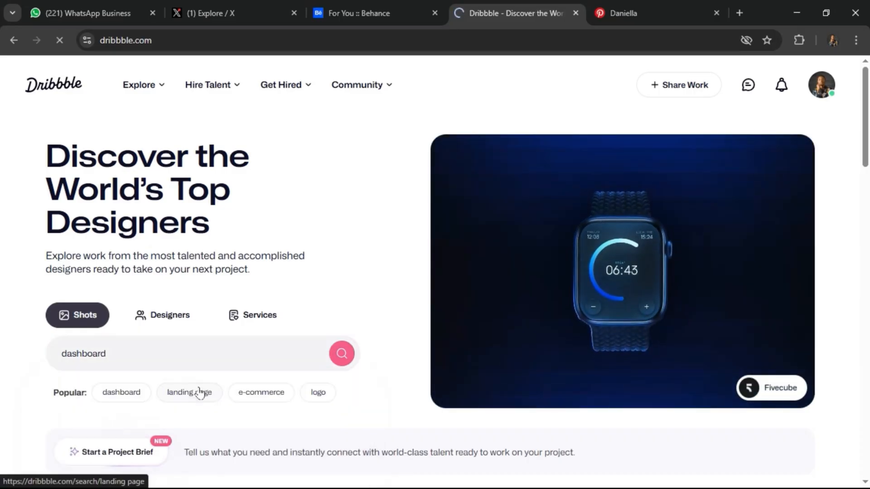
pyautogui.scroll(-4, 303, 394)
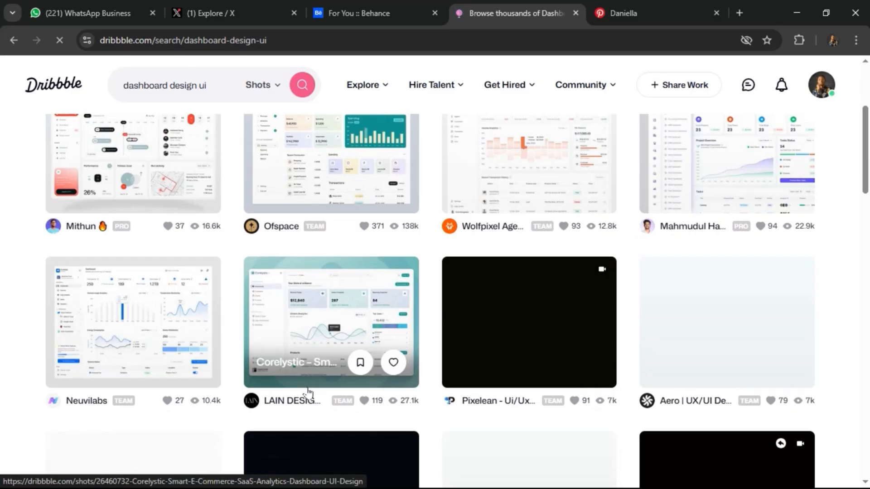
pyautogui.scroll(-6, 312, 392)
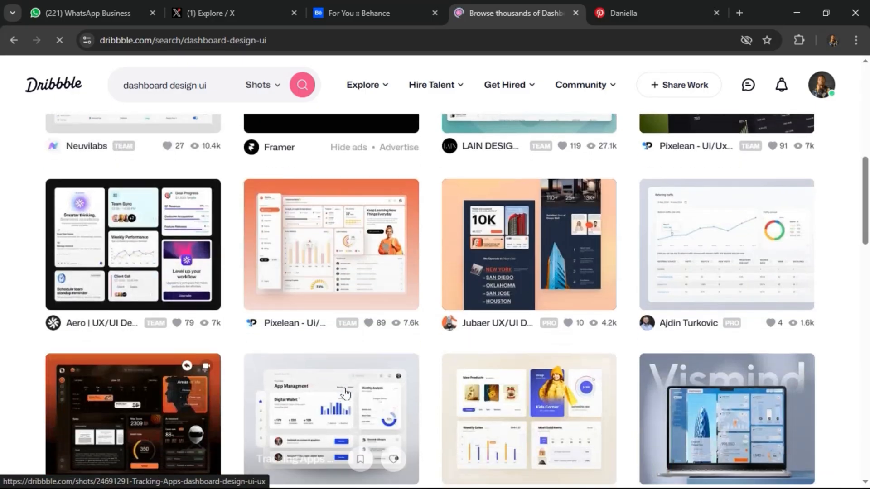
pyautogui.scroll(-4, 347, 393)
pyautogui.scroll(-3, 347, 394)
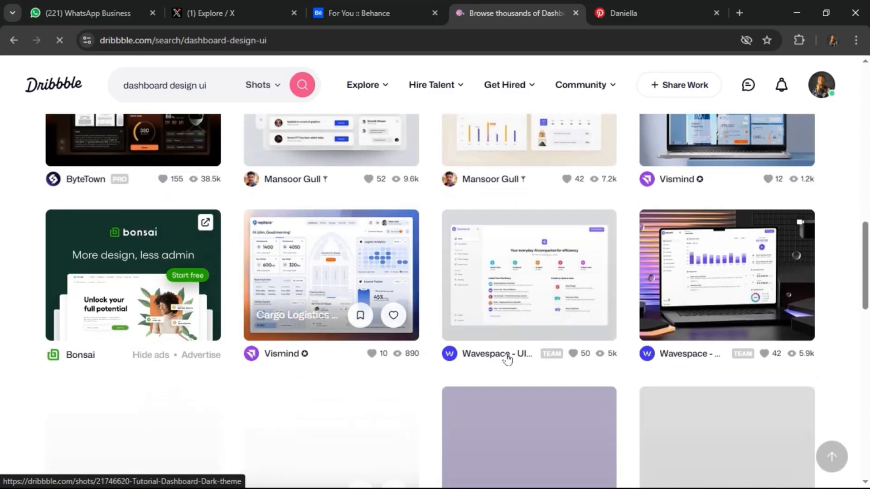
pyautogui.scroll(-3, 507, 359)
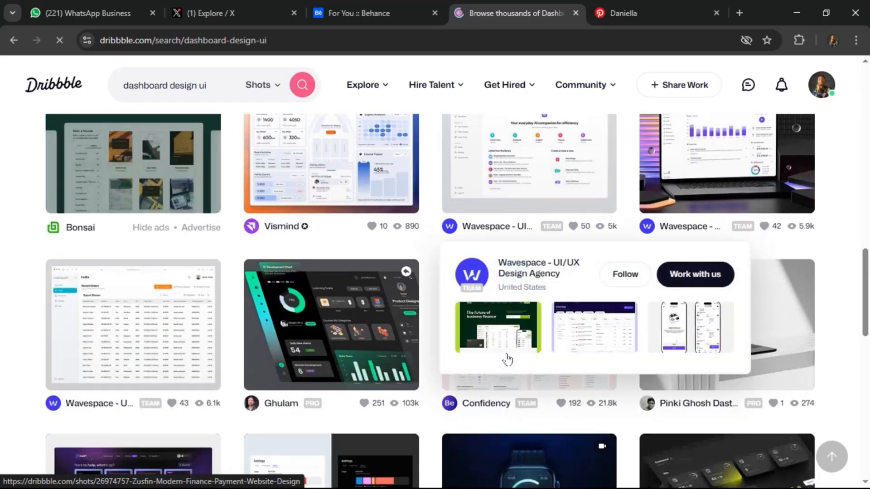
pyautogui.scroll(-1, 434, 426)
pyautogui.scroll(-4, 434, 426)
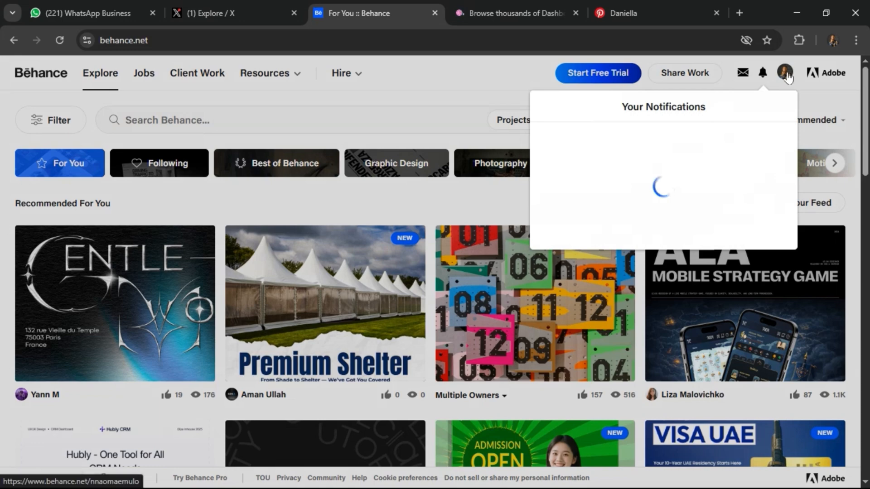
# Open the Appreciations section of the account's own Behance profile and look through the appreciated projects for design references
pyautogui.moveTo(787, 78)
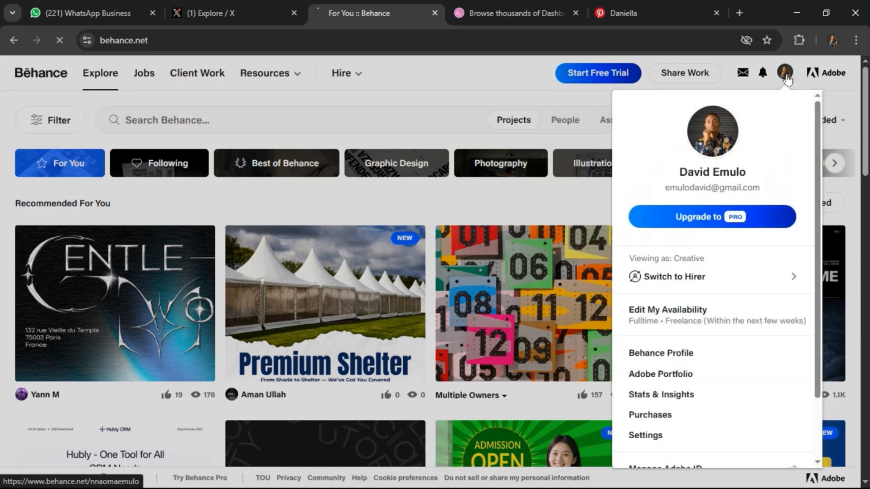
pyautogui.click(747, 181)
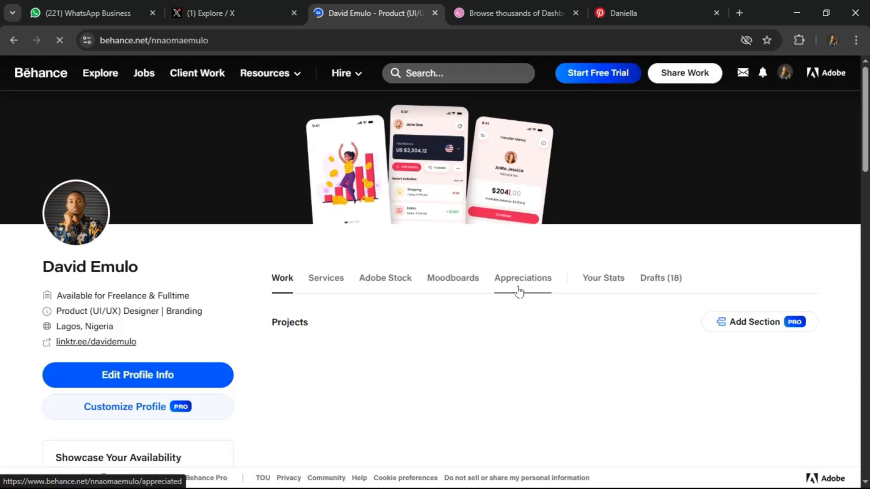
pyautogui.click(520, 291)
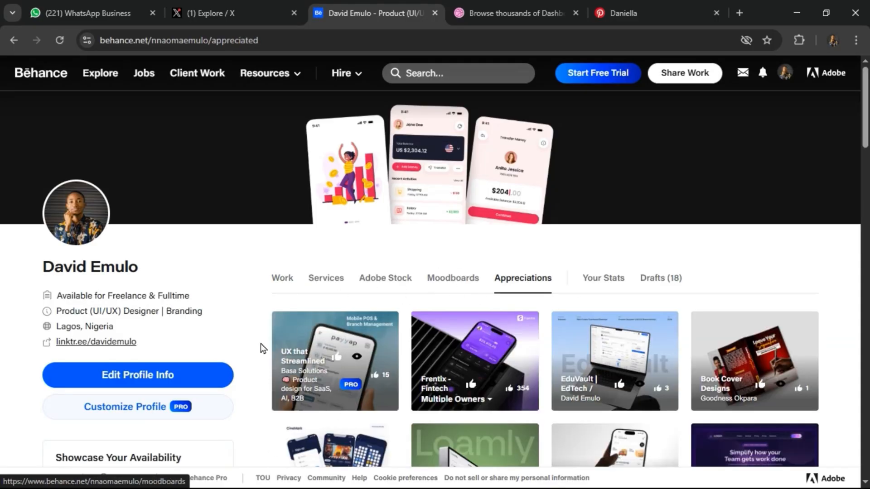
pyautogui.scroll(-5, 468, 289)
pyautogui.scroll(-8, 524, 349)
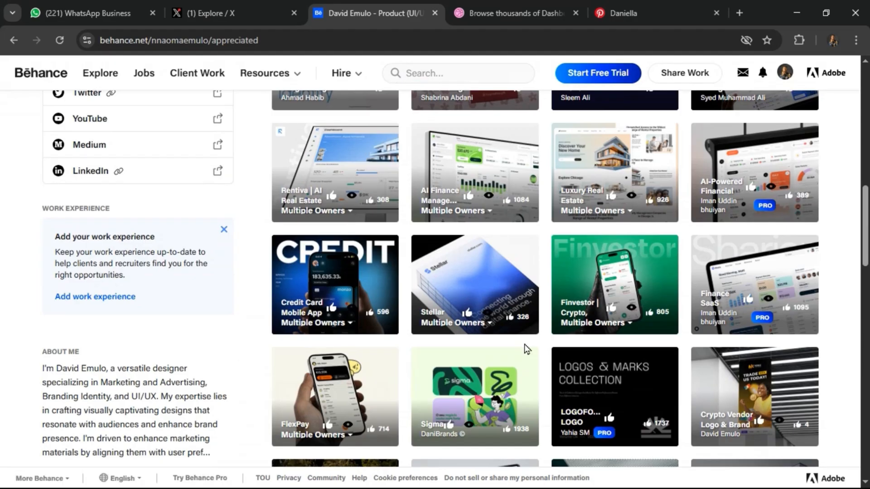
pyautogui.scroll(-8, 524, 348)
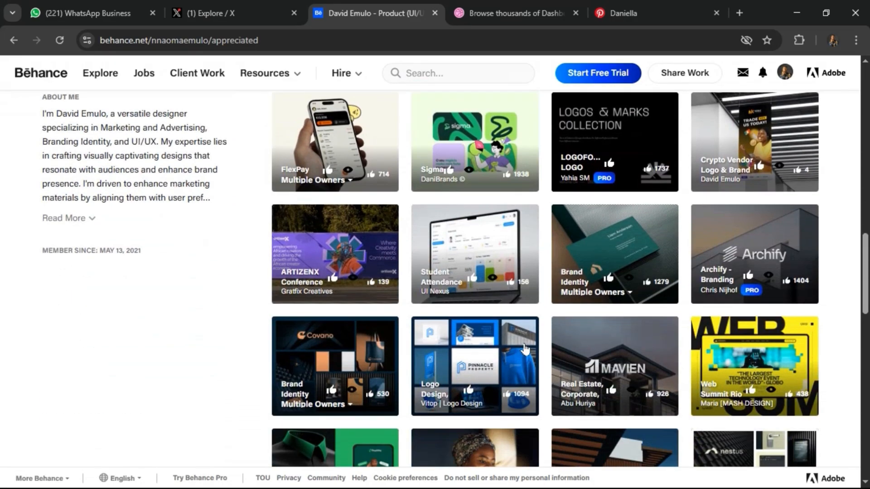
pyautogui.scroll(-2, 525, 349)
pyautogui.scroll(-5, 526, 349)
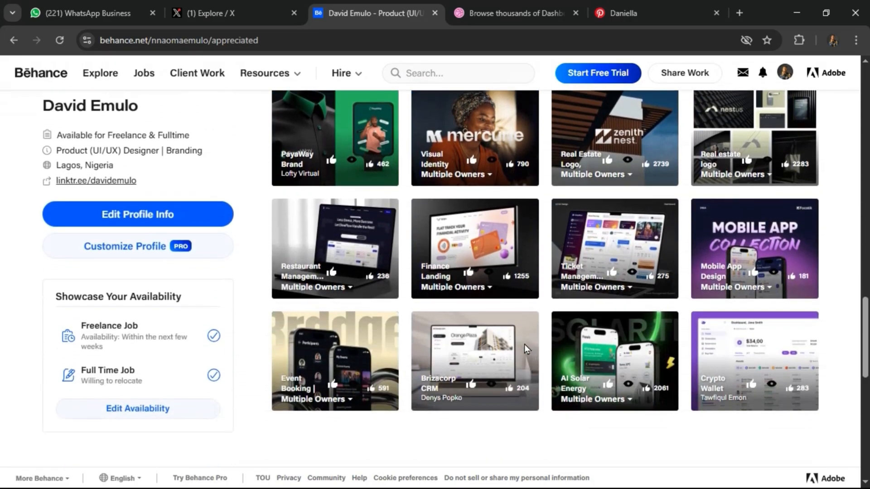
pyautogui.scroll(5, 541, 365)
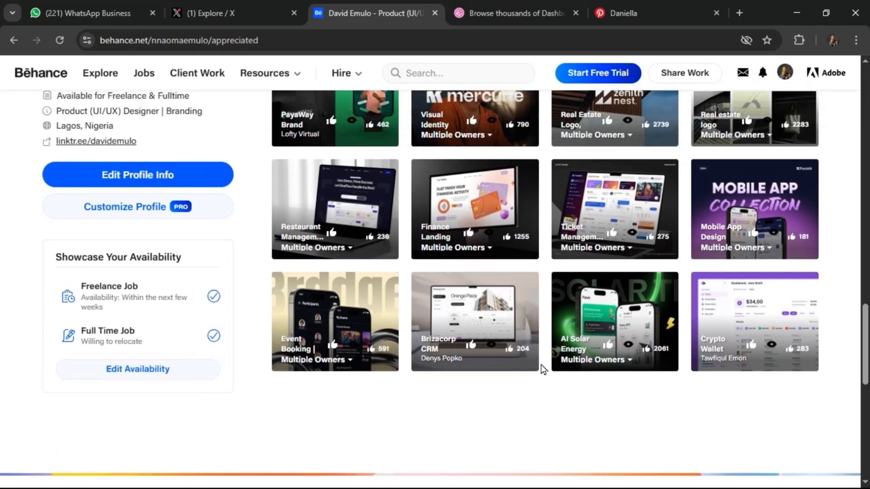
pyautogui.scroll(8, 542, 368)
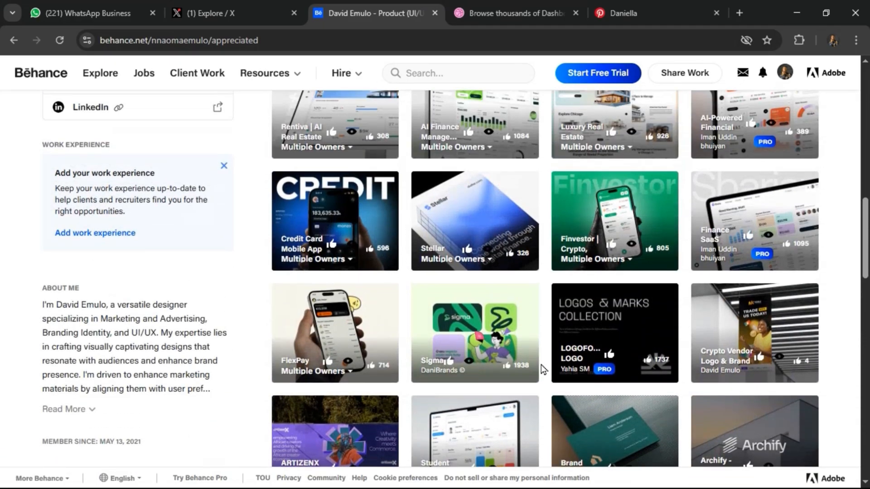
# Open the Moodboards section of the Behance profile, look through the saved boards, and return to the appreciated projects
pyautogui.scroll(3, 543, 369)
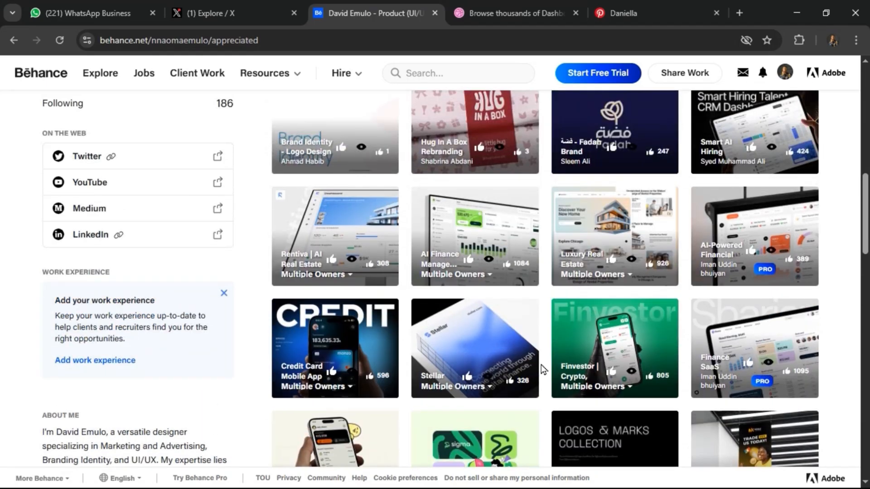
pyautogui.scroll(5, 542, 369)
pyautogui.scroll(4, 460, 225)
pyautogui.click(460, 225)
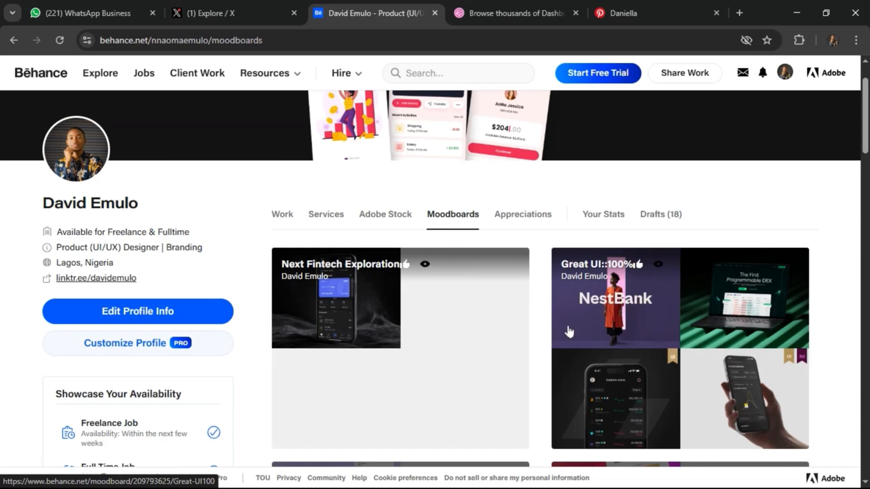
pyautogui.scroll(-3, 540, 350)
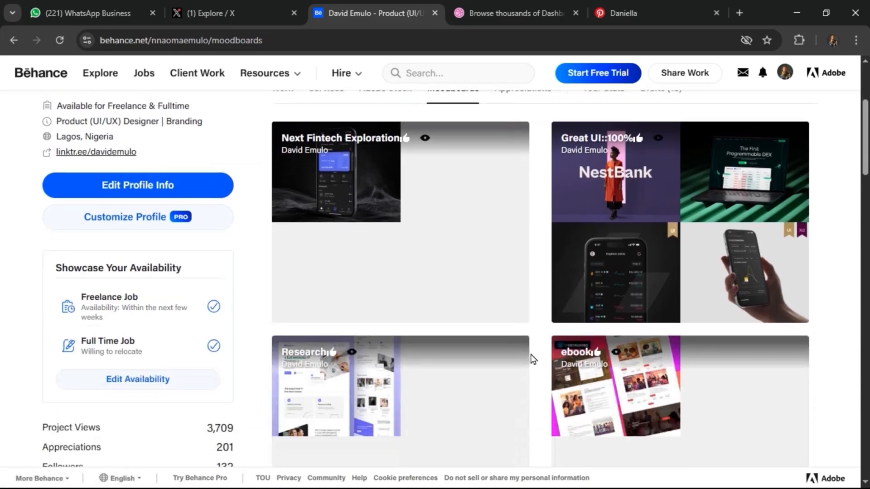
pyautogui.scroll(-3, 533, 359)
pyautogui.scroll(-5, 533, 359)
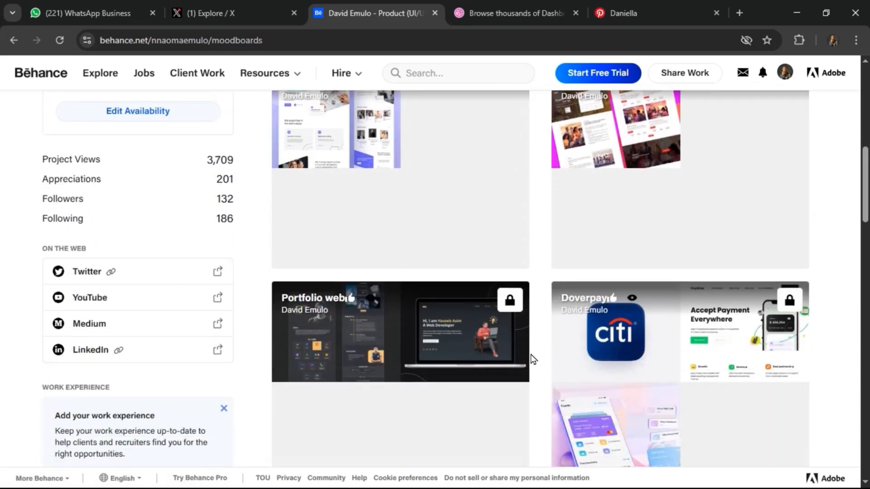
pyautogui.scroll(10, 533, 359)
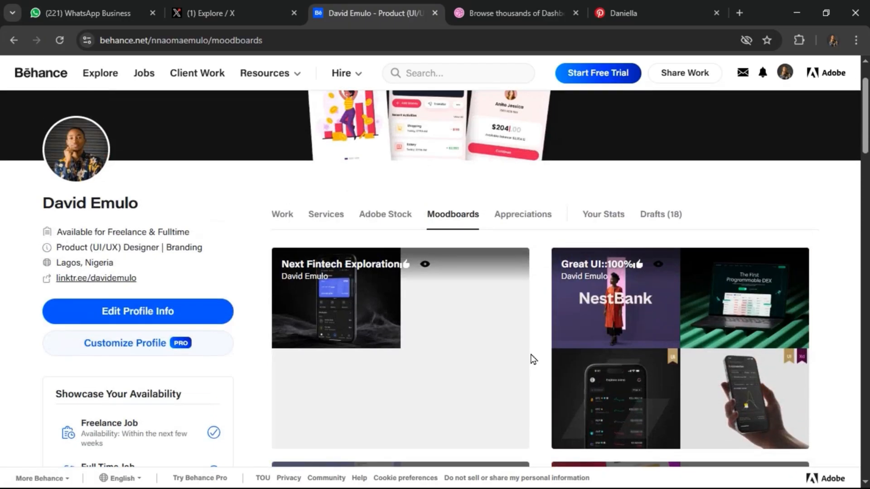
pyautogui.click(520, 225)
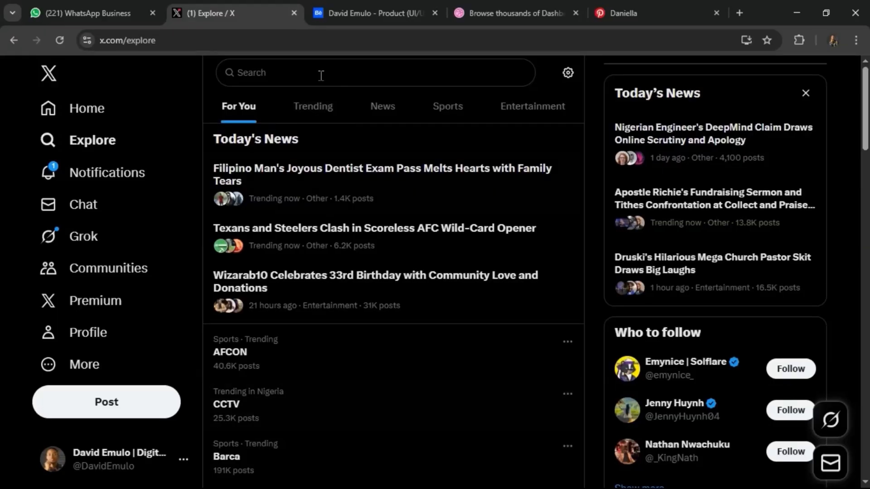
# Search X for "dashboard ui" and browse the top posts for dashboard design references
pyautogui.click(321, 75)
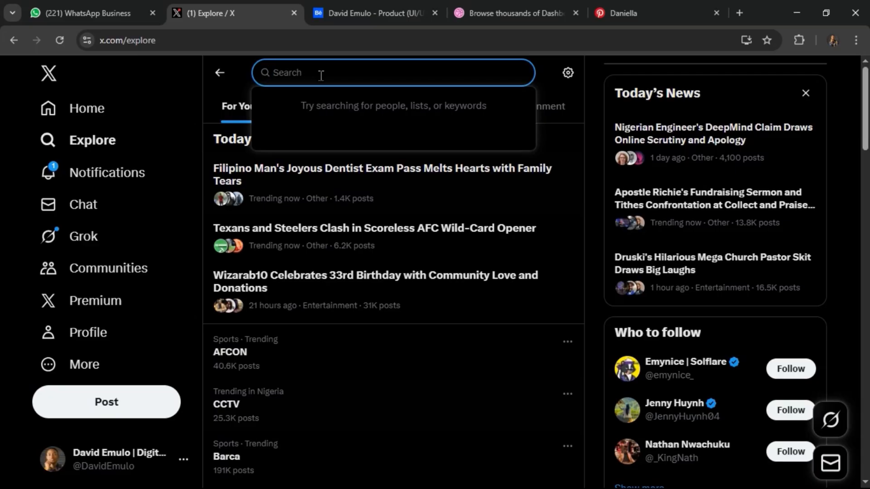
pyautogui.write('dashboard ui')
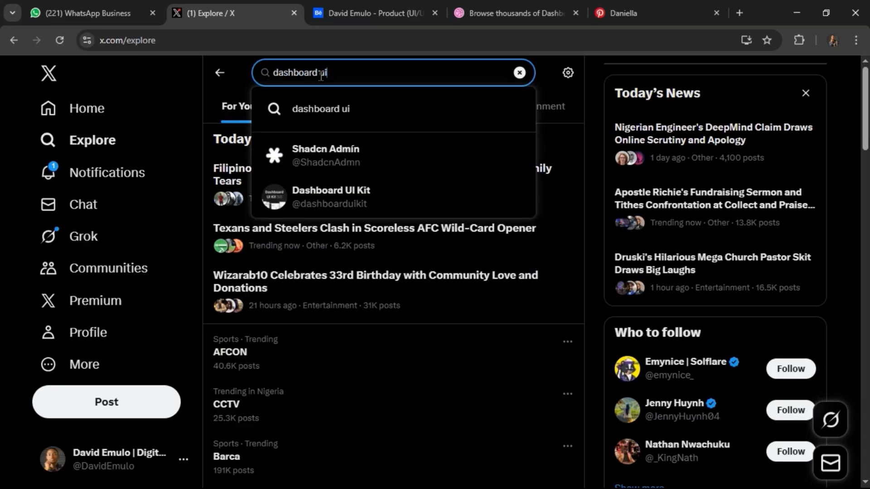
pyautogui.click(321, 109)
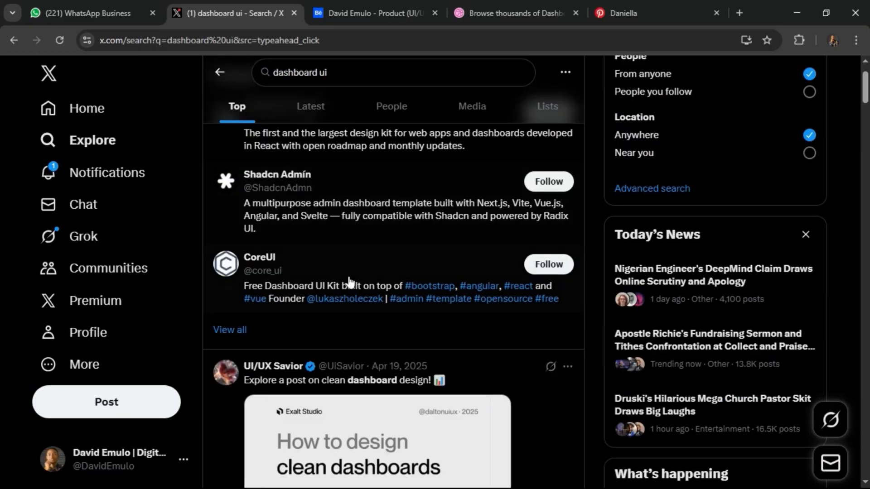
pyautogui.scroll(-8, 350, 229)
pyautogui.scroll(-10, 331, 308)
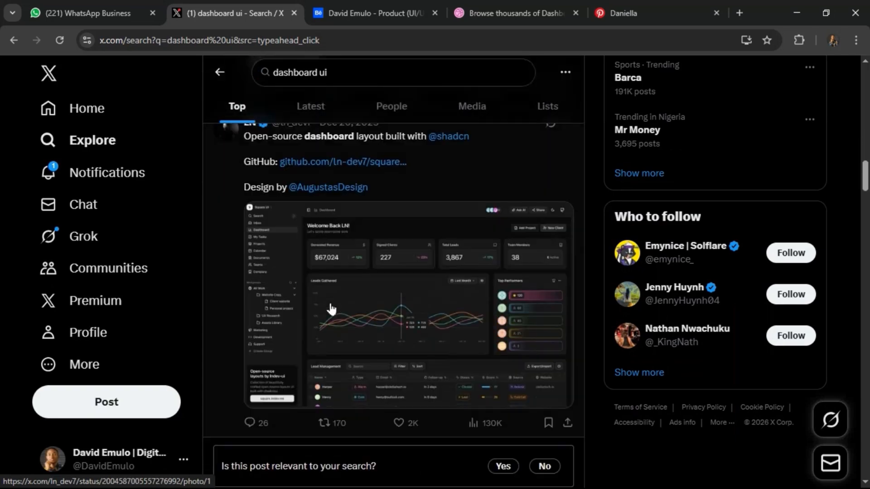
pyautogui.scroll(-10, 312, 331)
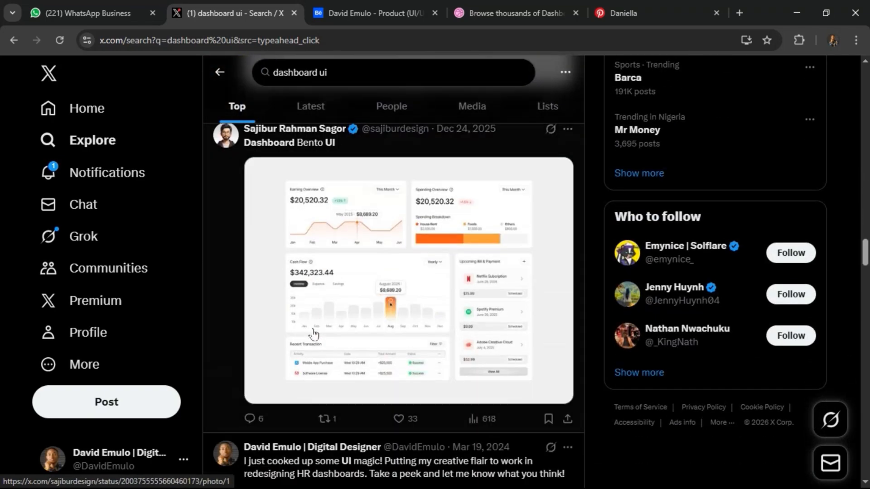
pyautogui.scroll(-10, 313, 334)
pyautogui.scroll(-5, 313, 335)
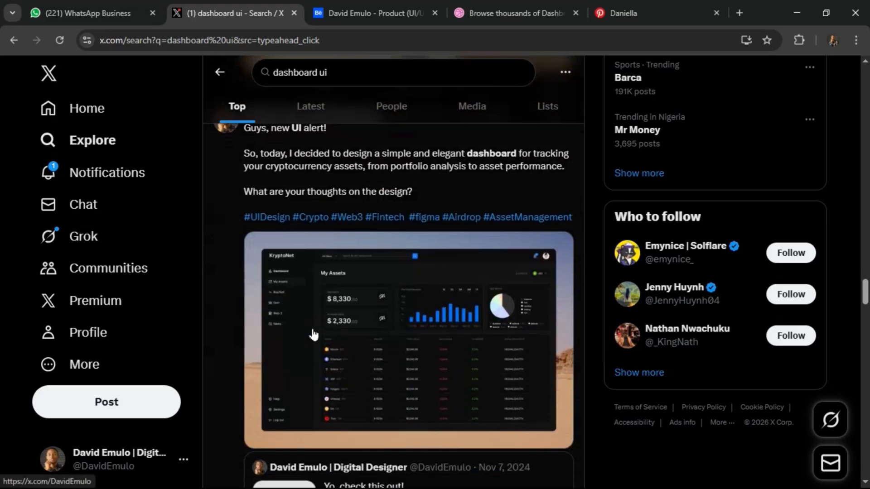
pyautogui.scroll(-10, 314, 334)
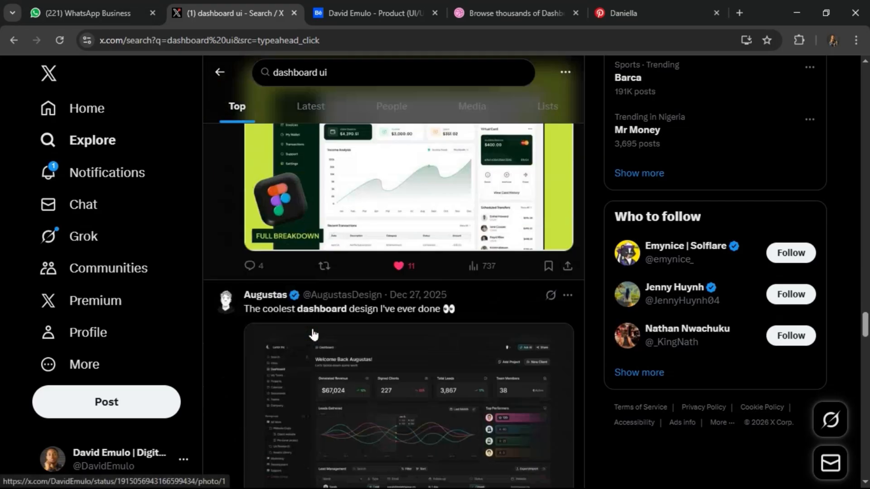
pyautogui.scroll(-6, 382, 344)
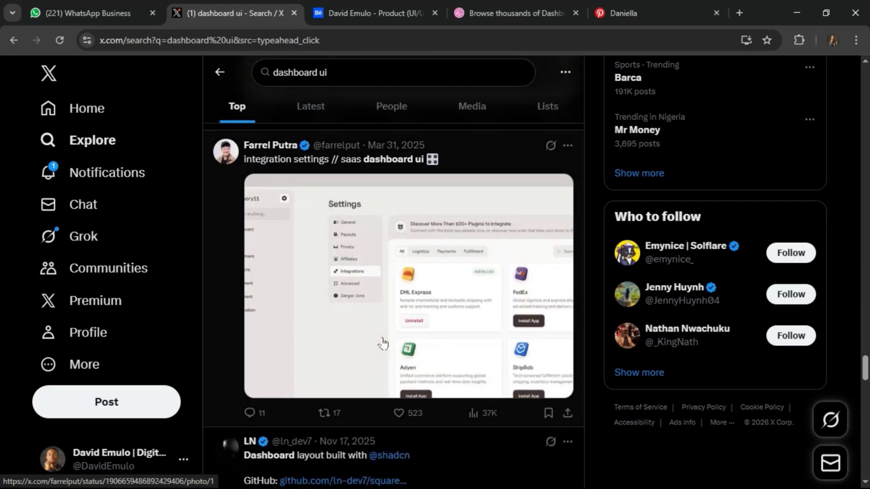
# Open the image of the "integration settings // saas dashboard ui" post at full size and copy it
pyautogui.click(388, 324)
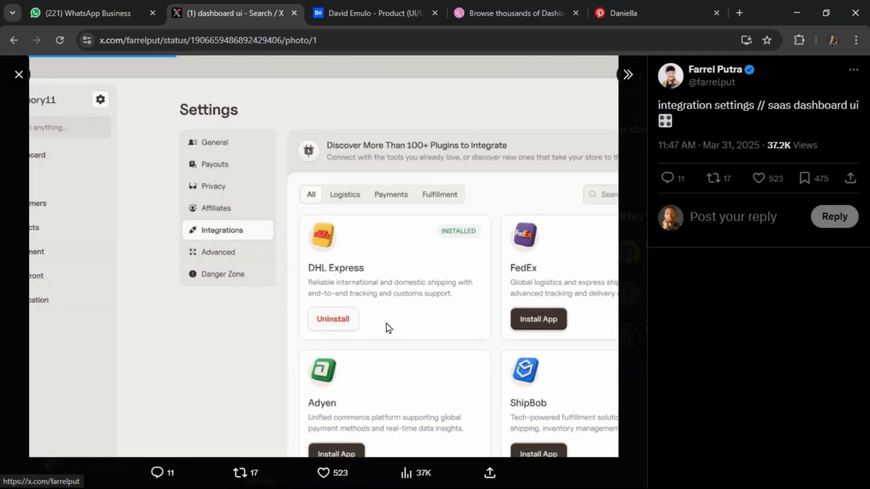
pyautogui.rightClick(373, 253)
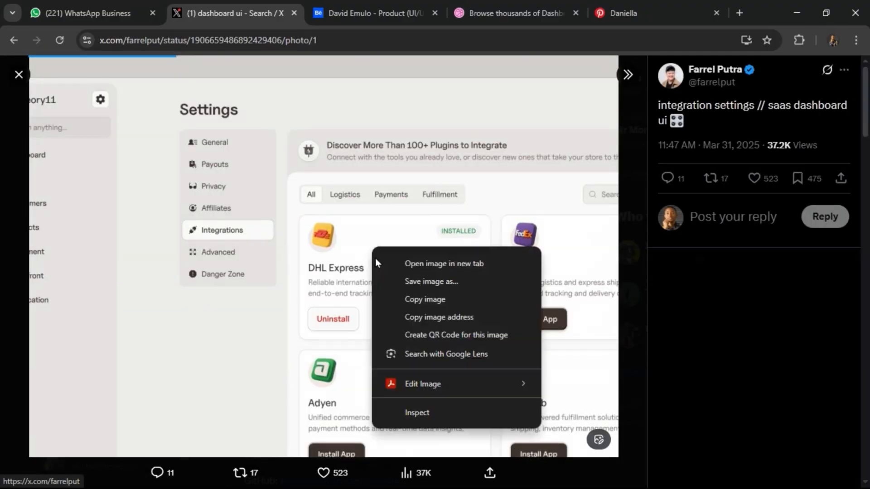
pyautogui.click(408, 299)
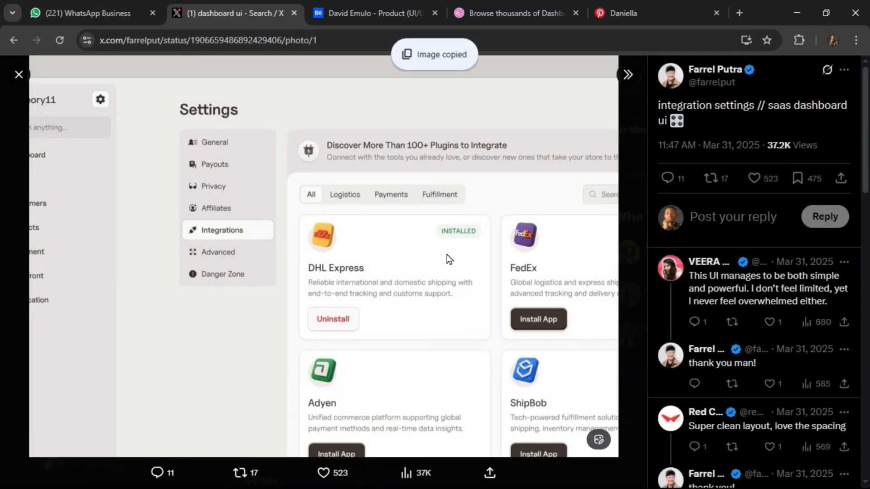
# Switch to Figma, paste the copied settings image into the moodboard and move it toward the end of the bottom row
pyautogui.click(796, 13)
pyautogui.hotkey('ctrl', 'v')
pyautogui.moveTo(410, 256); pyautogui.dragTo(647, 414)
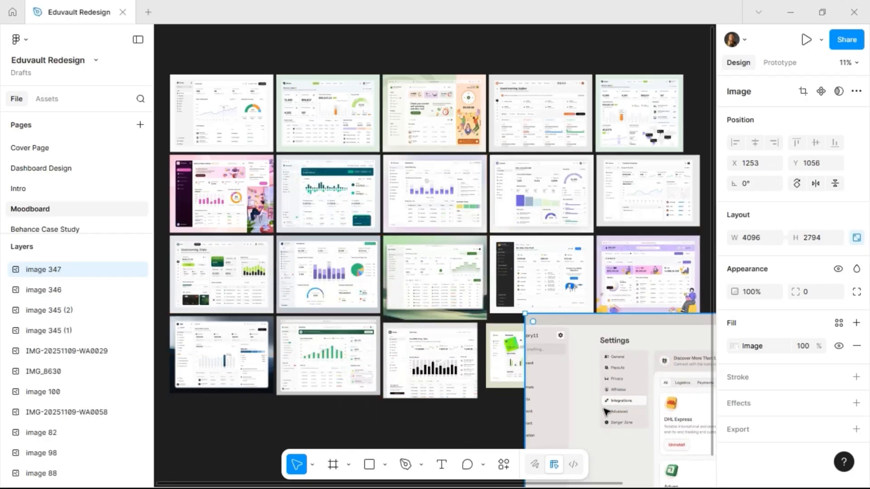
pyautogui.hscroll(4, 606, 411)
# Scale the pasted settings image to 3000 wide, then shrink it to about 1429 × 975 to fit at the bottom row's end
pyautogui.press('k')
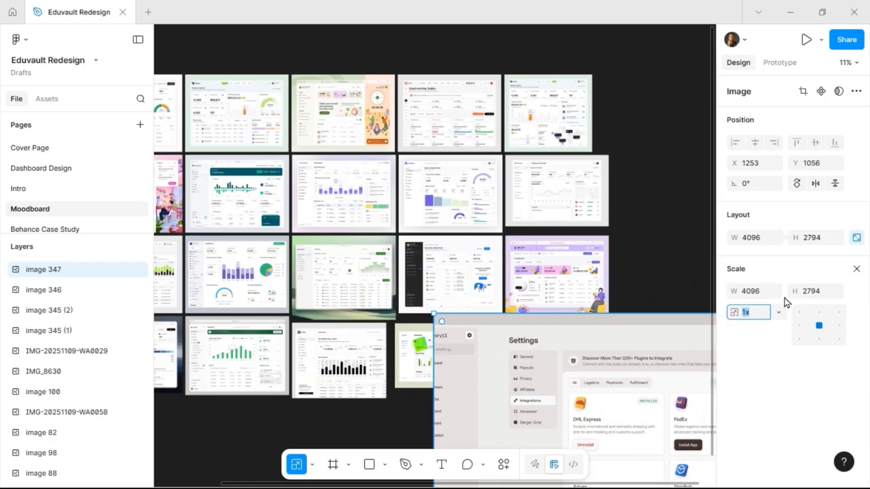
pyautogui.click(759, 297)
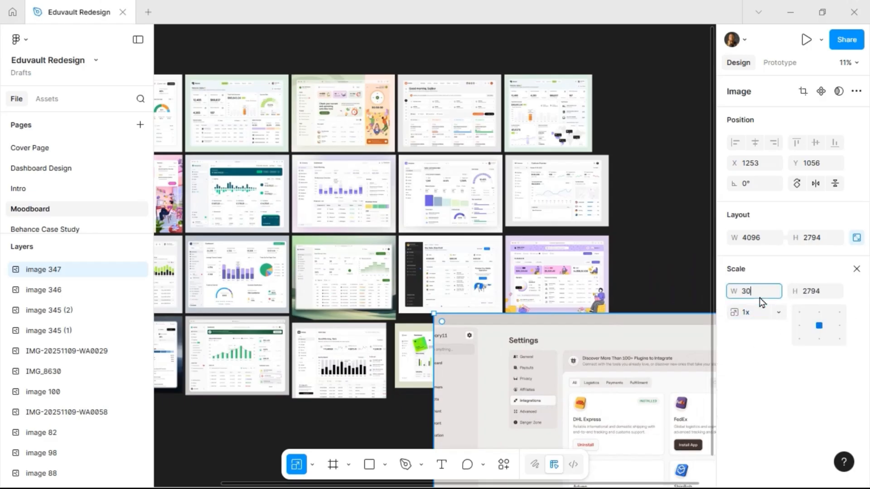
pyautogui.press('Return')
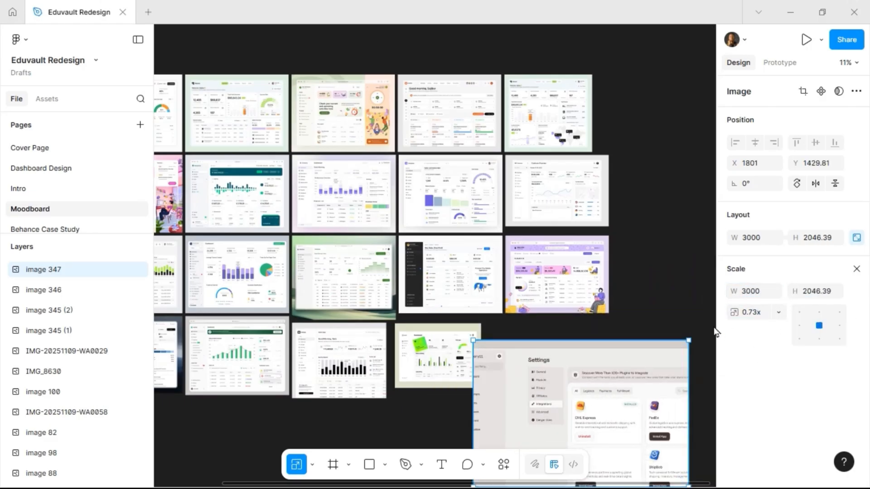
pyautogui.moveTo(688, 341); pyautogui.dragTo(569, 338)
pyautogui.scroll(1, 598, 363)
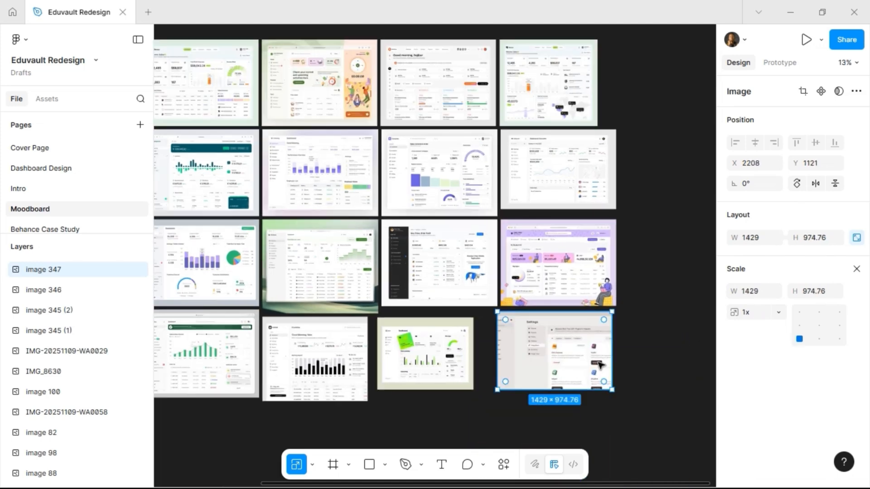
pyautogui.hscroll(-2, 598, 363)
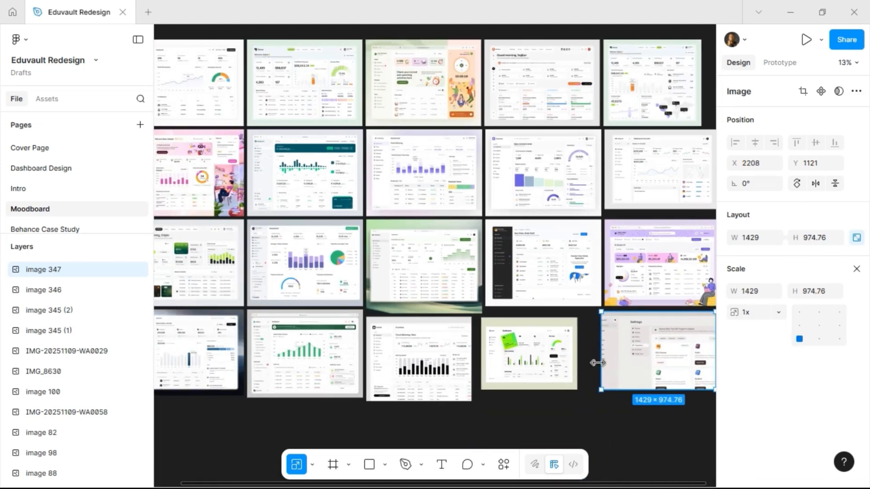
pyautogui.hotkey('shift', '1')
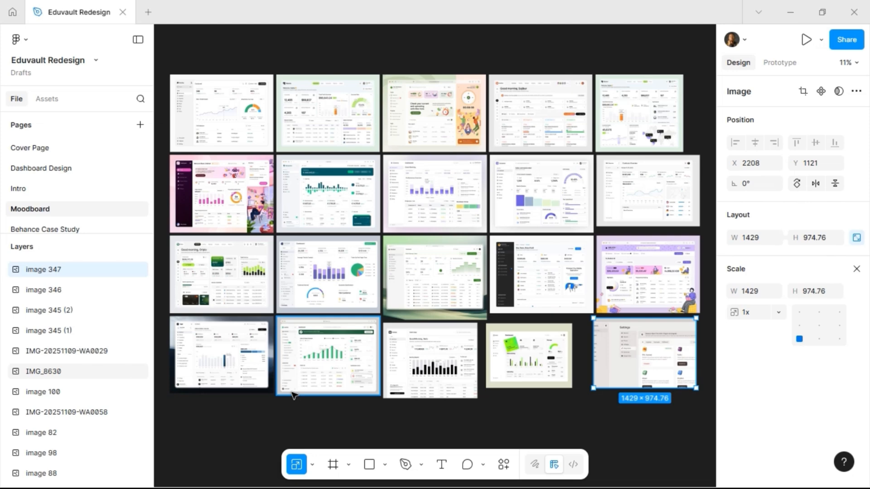
# Create a new blank design file, then open the Intro page of the Eduvault Redesign file
pyautogui.click(13, 13)
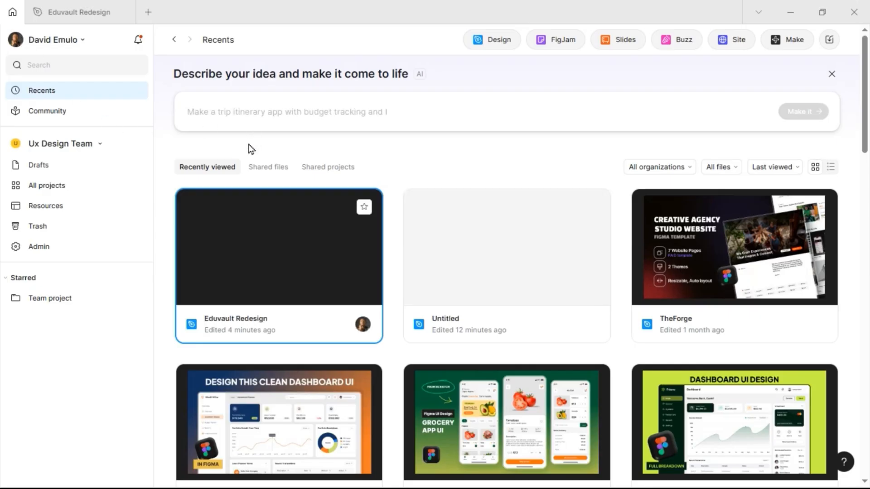
pyautogui.click(488, 45)
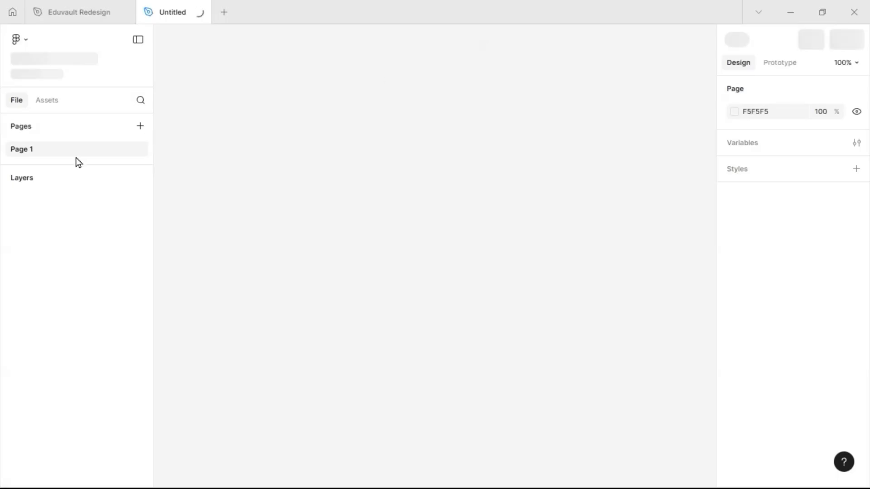
pyautogui.click(61, 4)
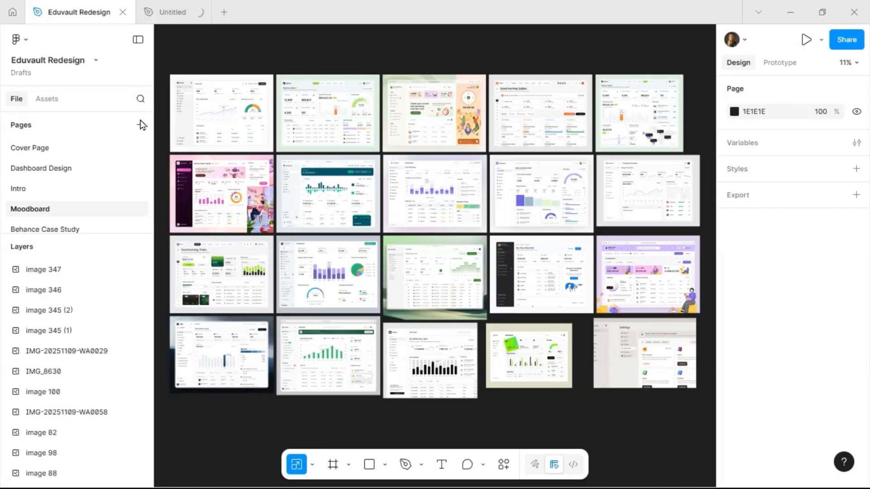
pyautogui.click(80, 187)
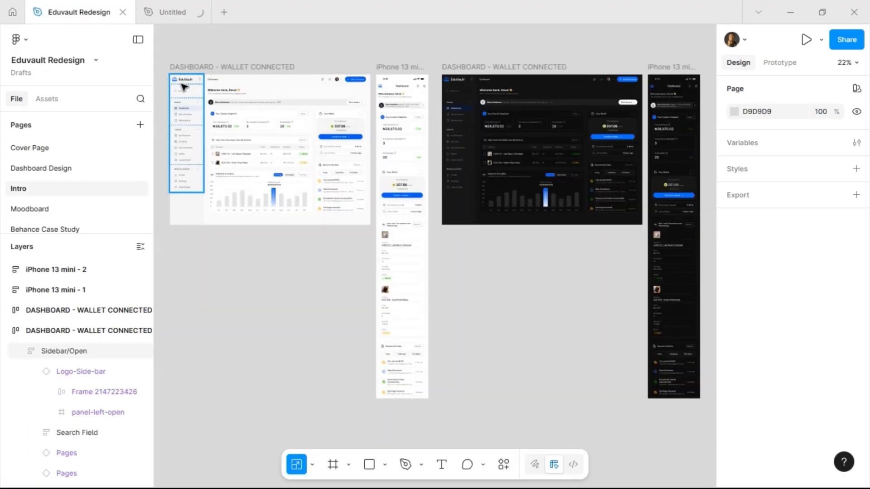
# Select the EduVault logo frame inside the light dashboard's sidebar and copy it
pyautogui.click(184, 84)
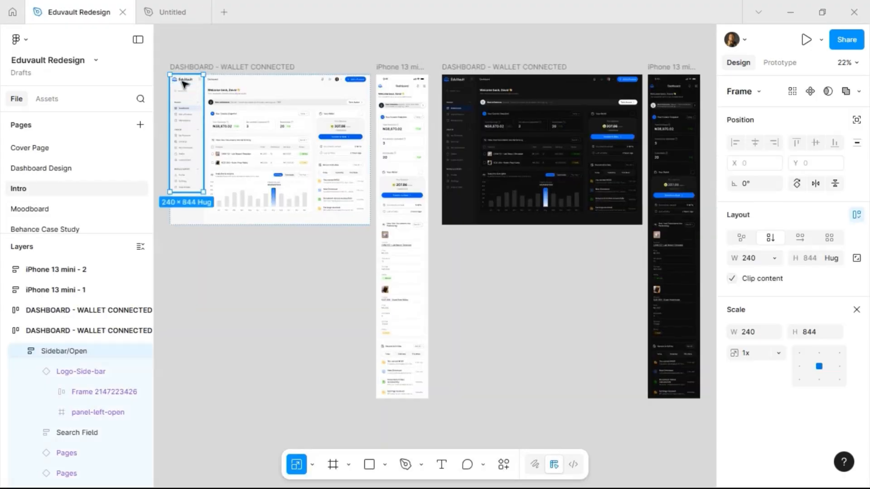
pyautogui.scroll(5, 184, 83)
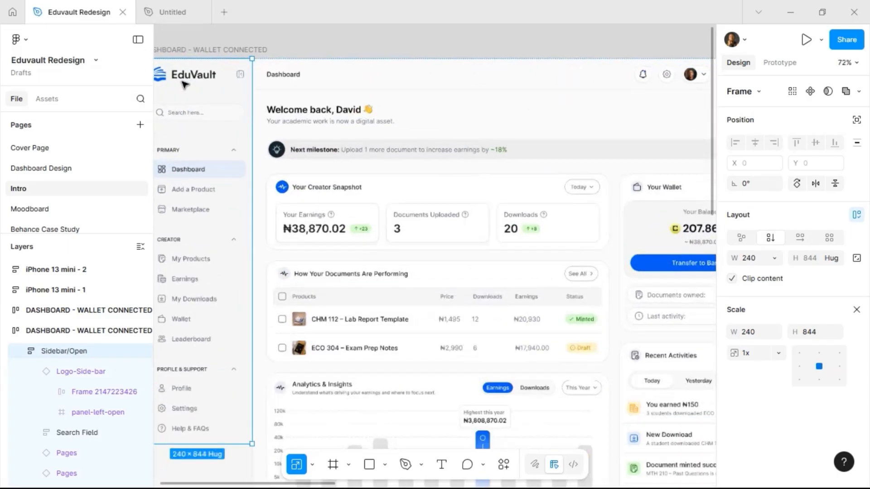
pyautogui.hscroll(-3, 184, 83)
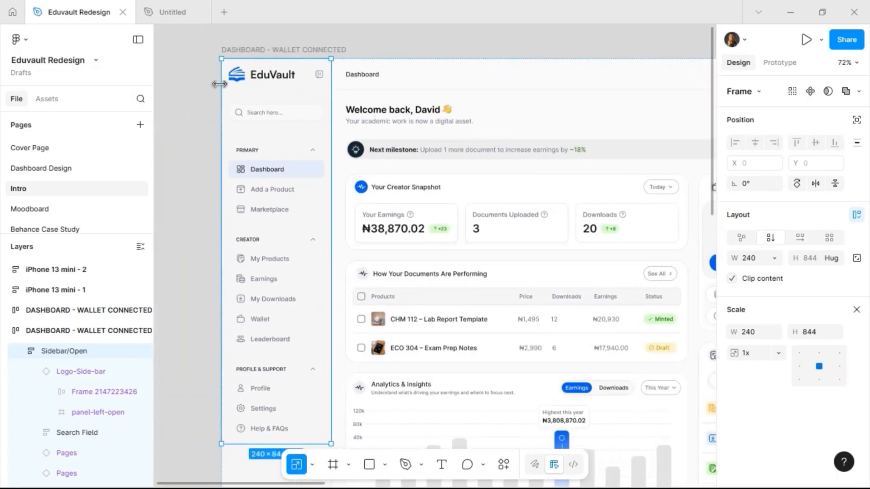
pyautogui.click(254, 86)
pyautogui.click(254, 84)
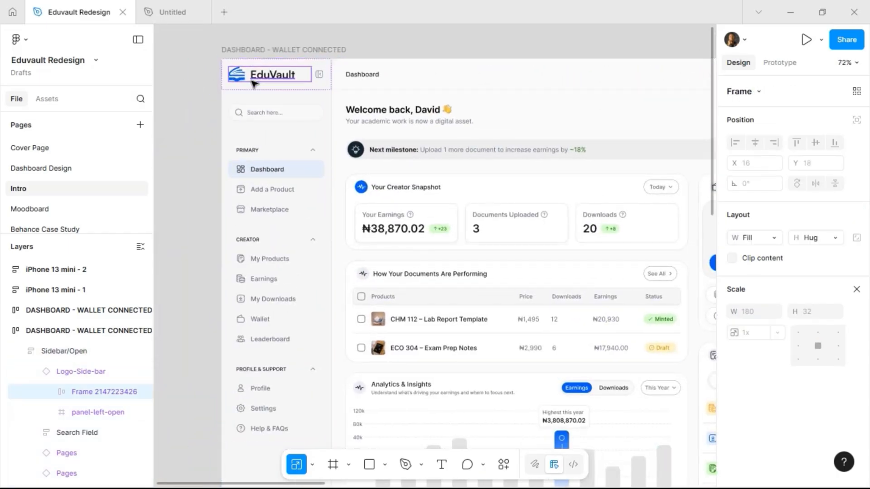
# Paste the EduVault logo frame into the new untitled file and rename it "Logo"
pyautogui.click(165, 13)
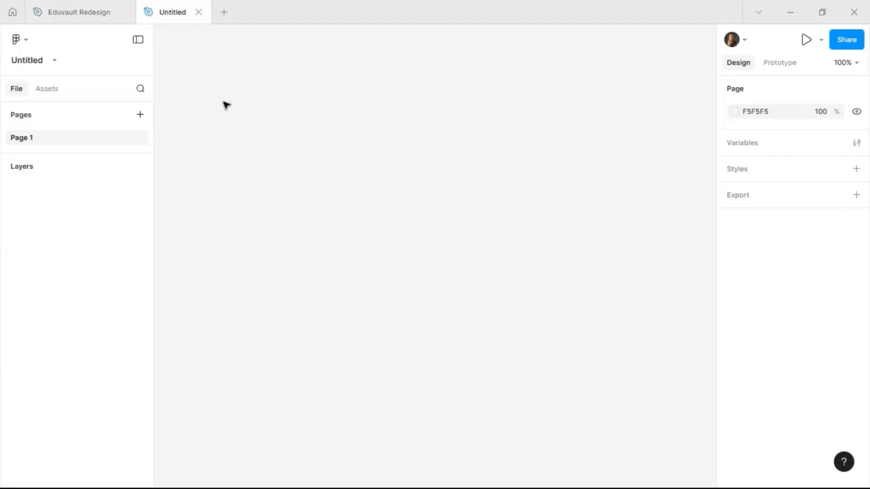
pyautogui.hotkey('ctrl', 'v')
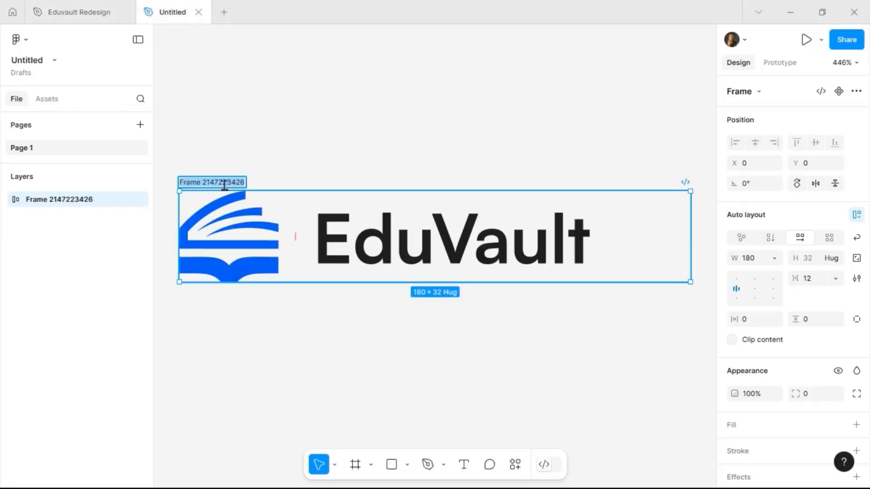
pyautogui.doubleClick(226, 183)
pyautogui.write('Logo')
pyautogui.press('Return')
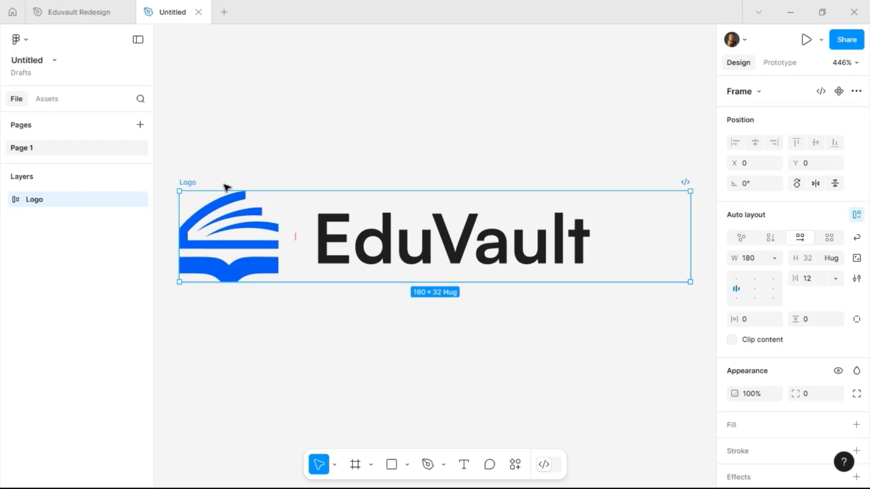
# Set the Logo frame's width to hug its contents
pyautogui.click(774, 259)
pyautogui.click(742, 274)
pyautogui.scroll(-10, 317, 239)
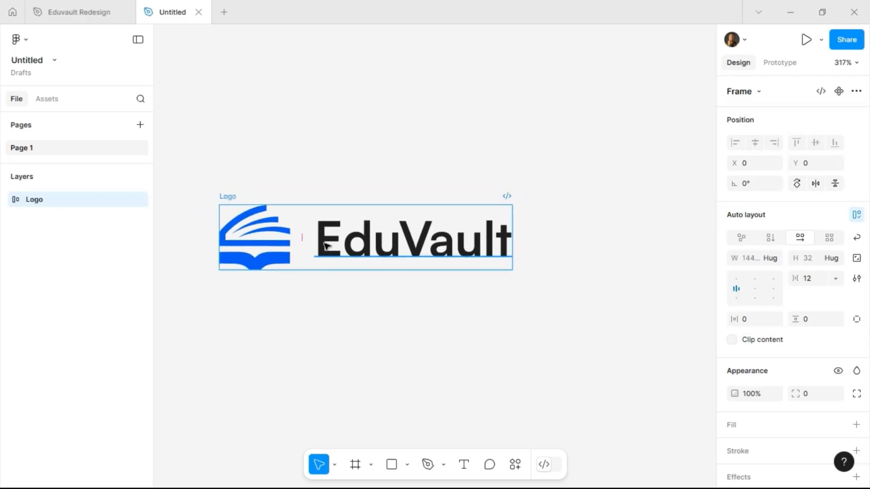
# Rename the design file "Eduvault Tutorial"
pyautogui.doubleClick(34, 61)
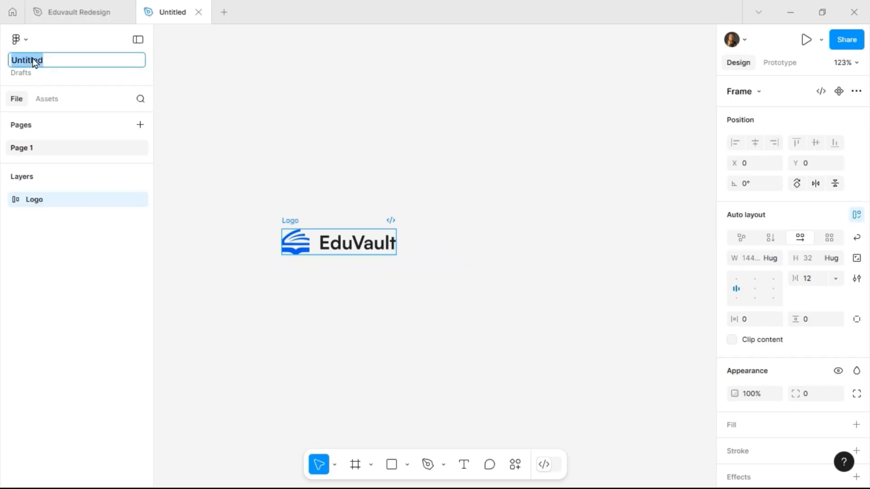
pyautogui.write('Ed')
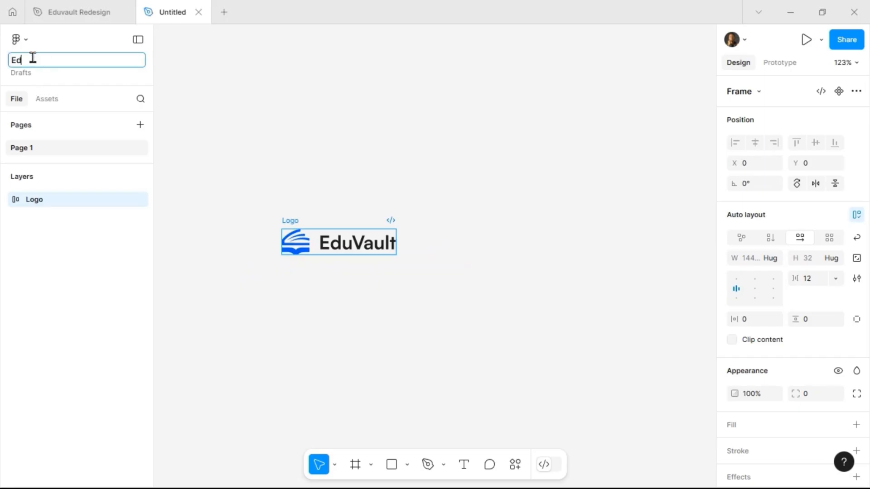
pyautogui.write('uvualt Tuto')
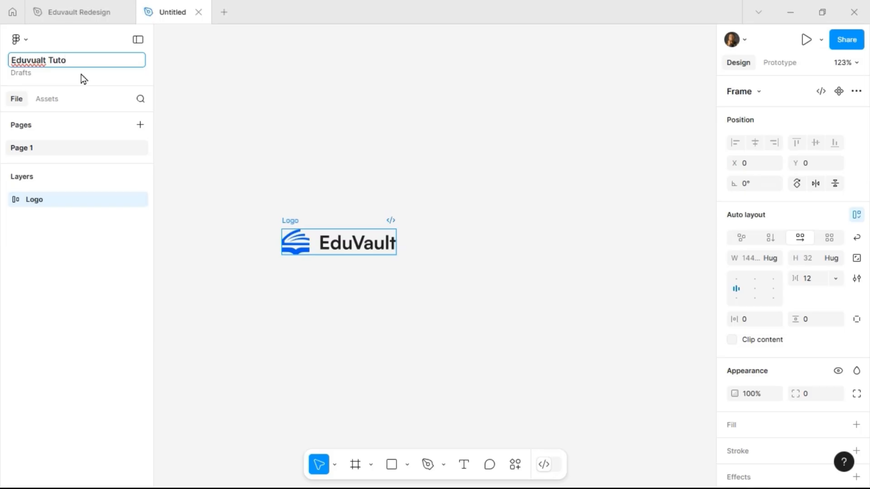
pyautogui.write('rial')
pyautogui.press('BackSpace')
pyautogui.write('u')
pyautogui.click(206, 91)
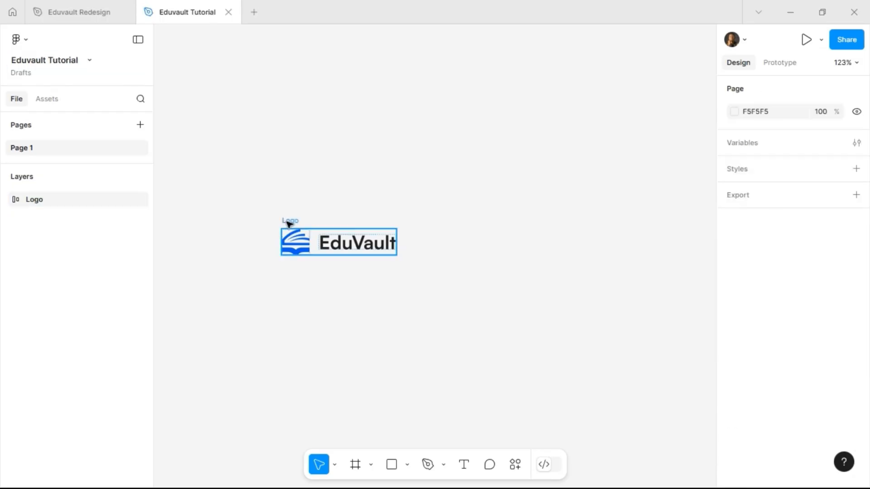
# Move the logo up and to the left on the canvas, and add a 1440 × 1024 Desktop preset frame
pyautogui.moveTo(288, 223); pyautogui.dragTo(221, 126)
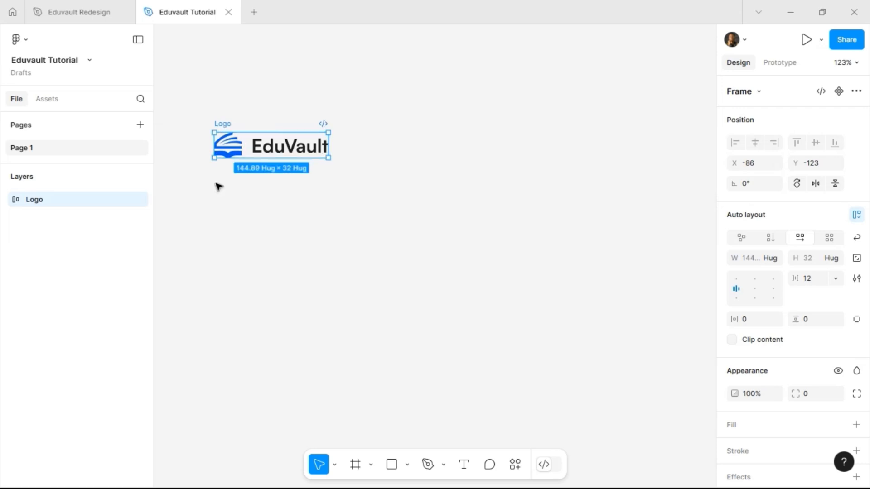
pyautogui.click(360, 467)
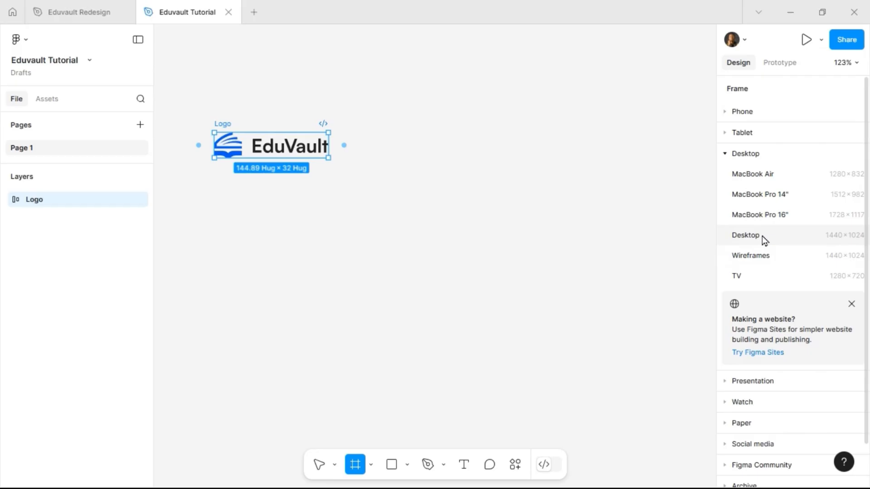
pyautogui.click(762, 236)
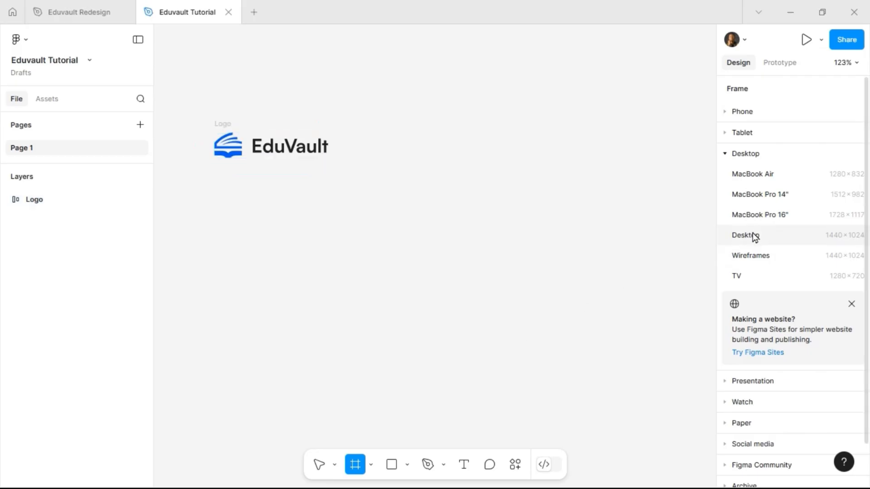
pyautogui.click(755, 236)
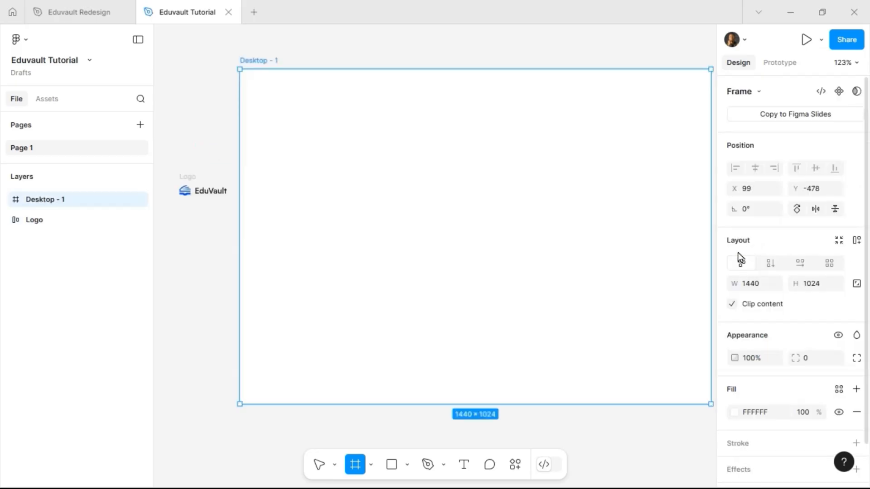
# Rename the new desktop frame "Dashboard" and place the logo just outside its upper-left corner, at about X -191, Y -460
pyautogui.doubleClick(268, 62)
pyautogui.write('Dashboard')
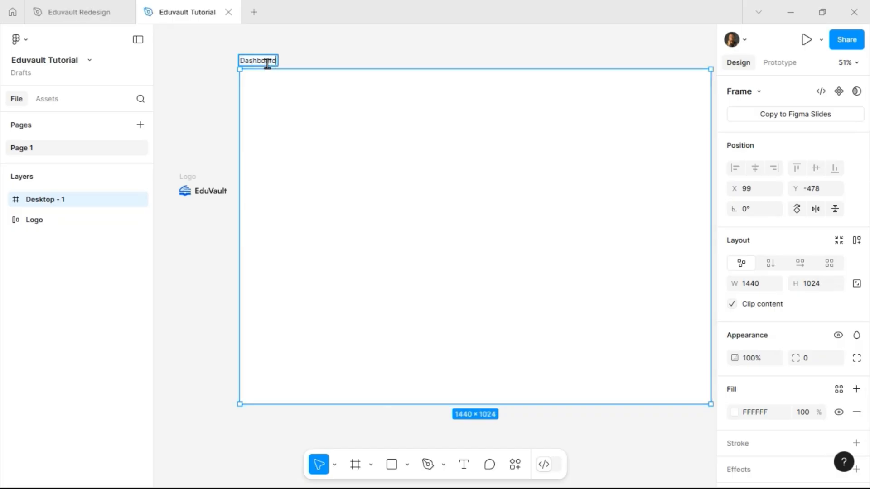
pyautogui.press('Return')
pyautogui.hscroll(-2, 269, 66)
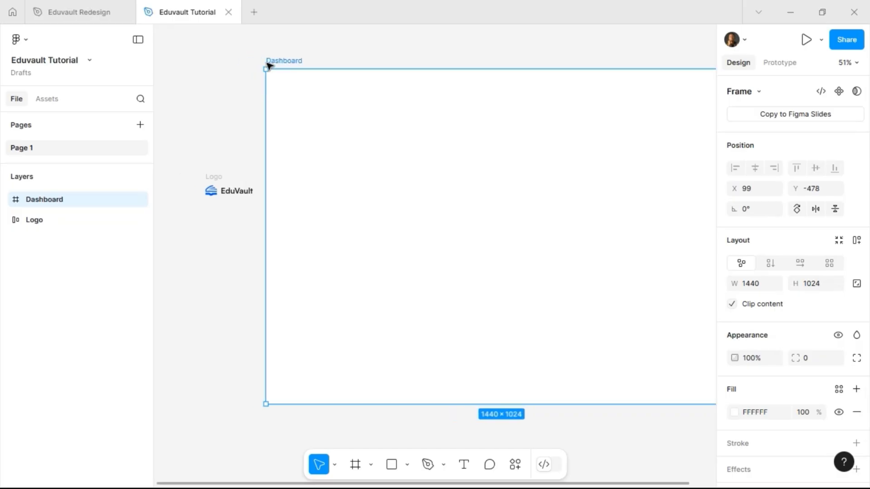
pyautogui.moveTo(215, 176); pyautogui.dragTo(183, 67)
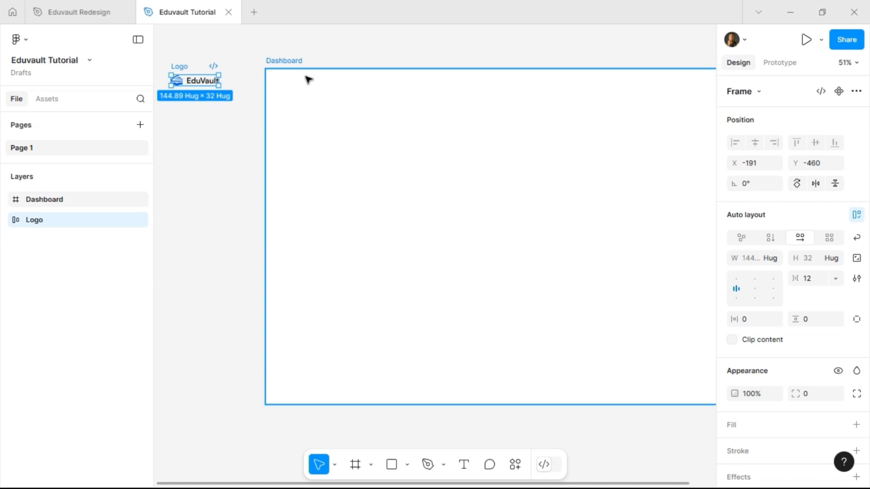
# Run the Foundation: Color Generator plugin with nothing selected and switch its profile to Material
pyautogui.hscroll(-2, 305, 219)
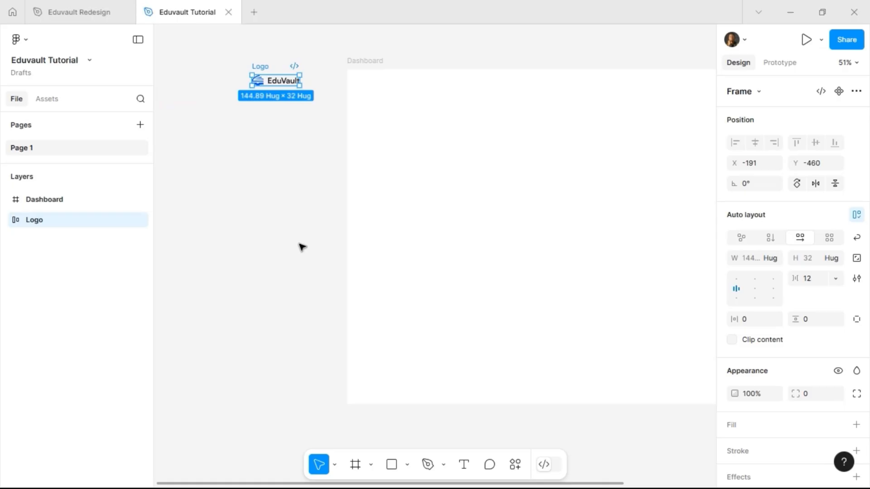
pyautogui.hscroll(-2, 302, 247)
pyautogui.click(311, 271)
pyautogui.rightClick(341, 181)
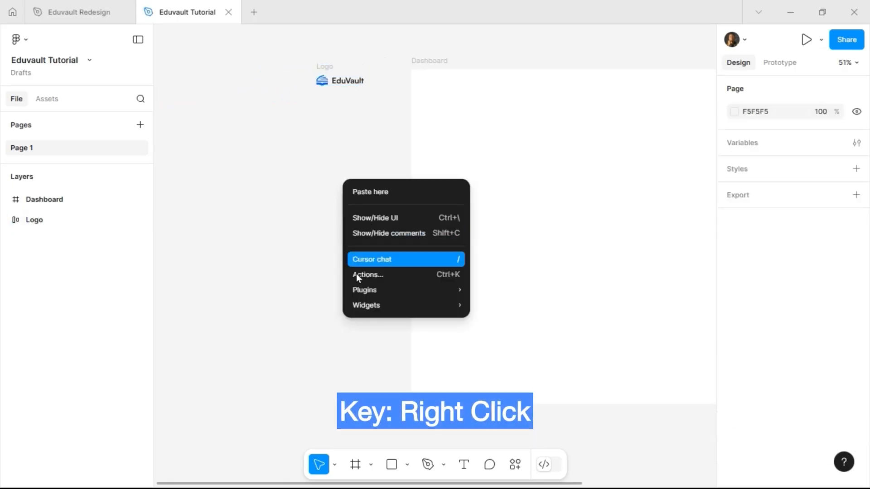
pyautogui.moveTo(452, 291)
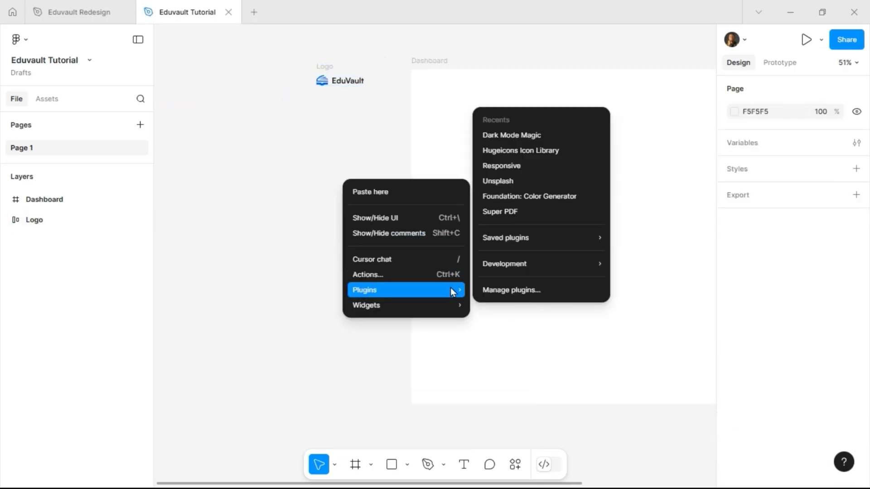
pyautogui.click(513, 195)
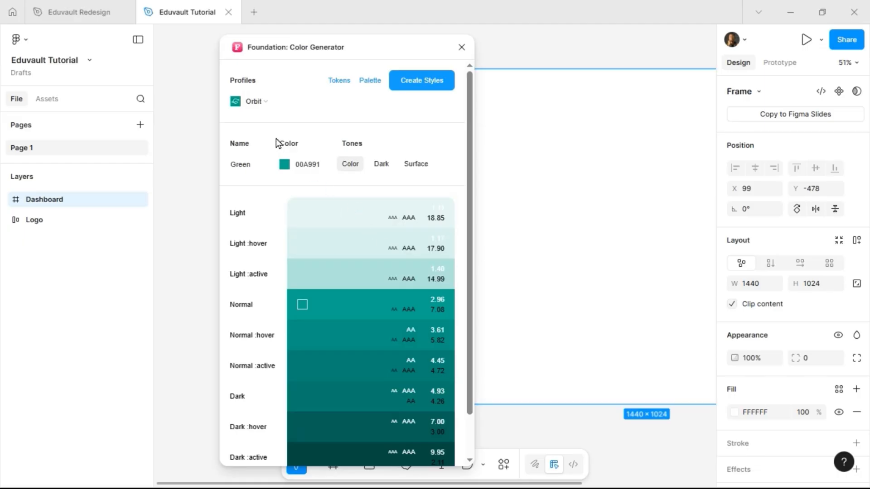
pyautogui.click(267, 104)
pyautogui.click(275, 146)
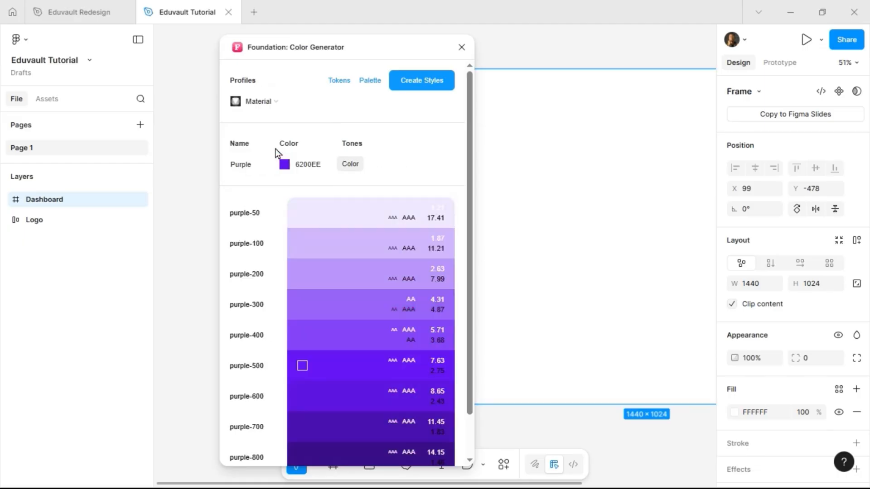
# Name the palette "Grey" and set its base color to hex 667185
pyautogui.click(257, 168)
pyautogui.hotkey('ctrl', 'a')
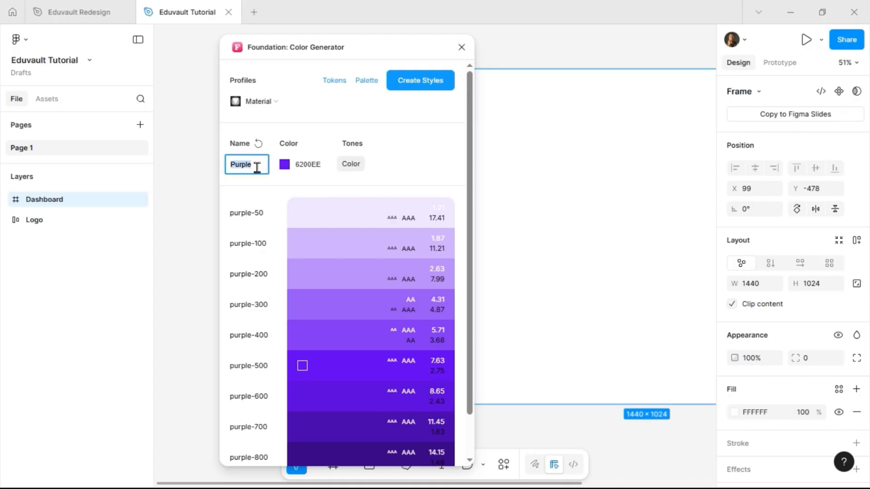
pyautogui.write('Grey')
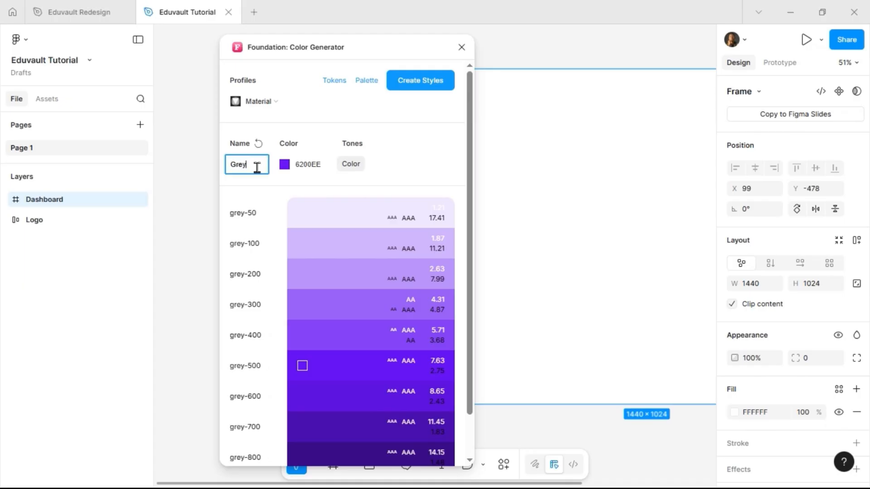
pyautogui.click(312, 164)
pyautogui.write('667')
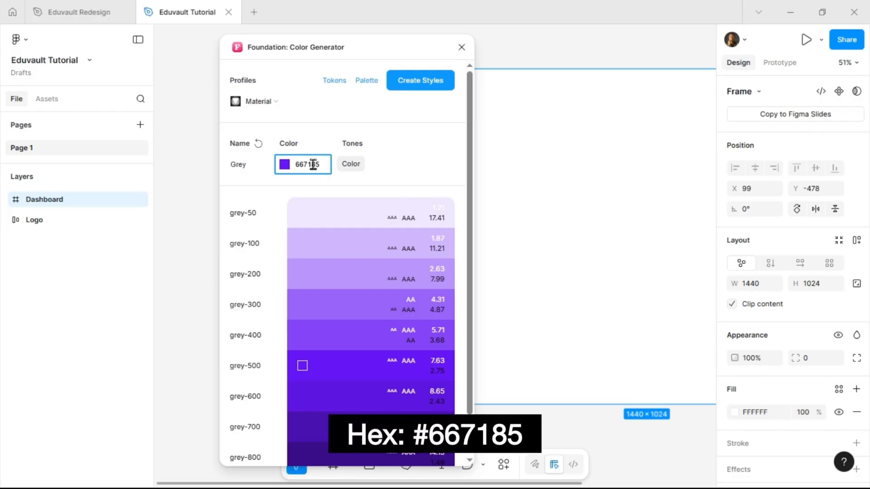
pyautogui.write('185')
pyautogui.press('Return')
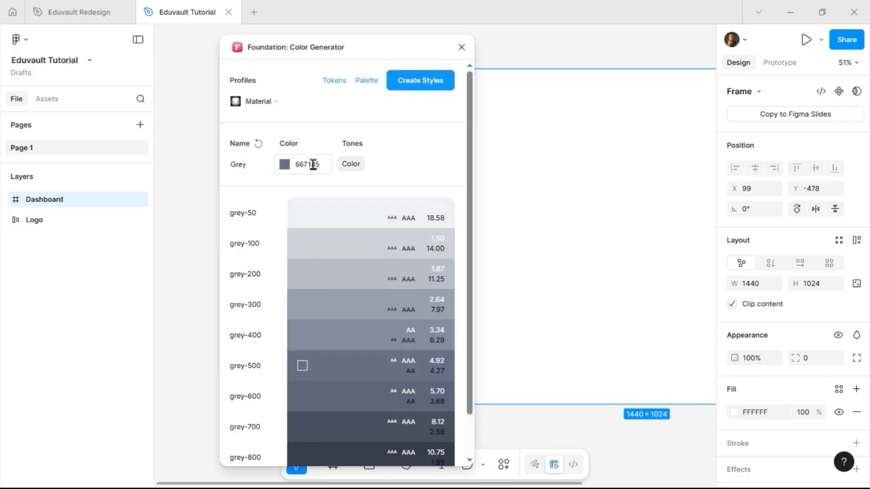
# Create color styles from the Grey palette and check its shades in the file's Foundation color styles
pyautogui.click(421, 82)
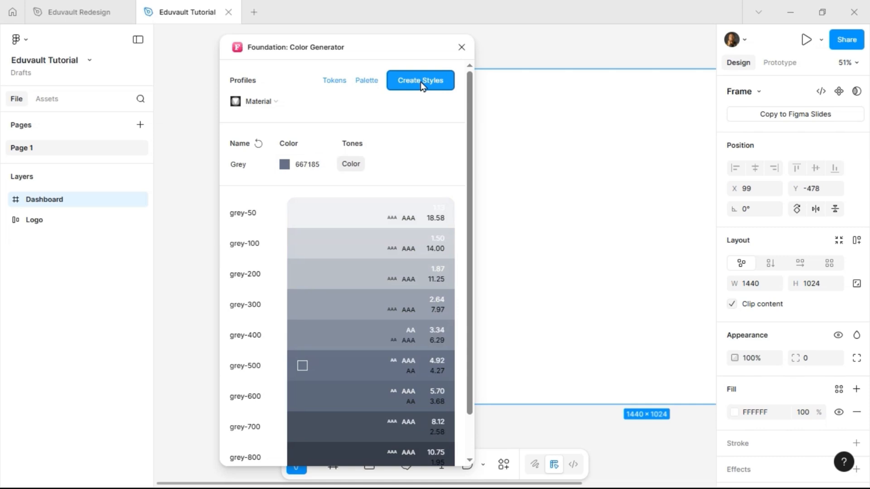
pyautogui.click(531, 50)
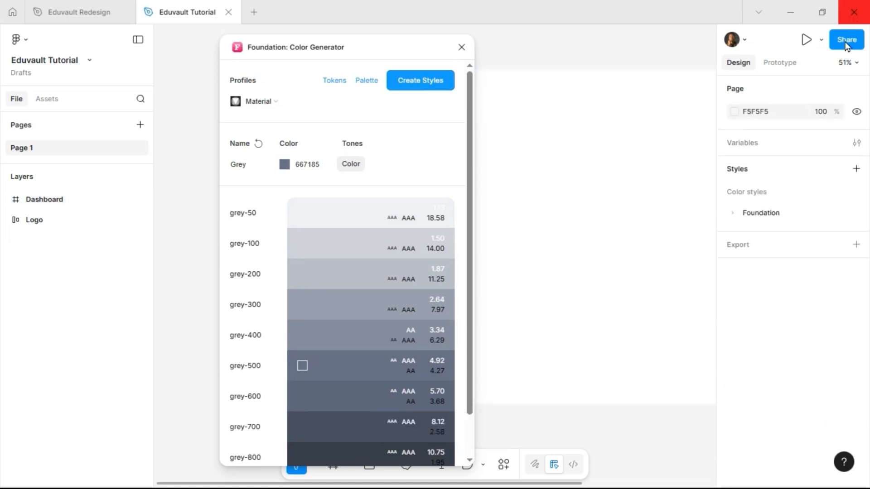
pyautogui.click(738, 214)
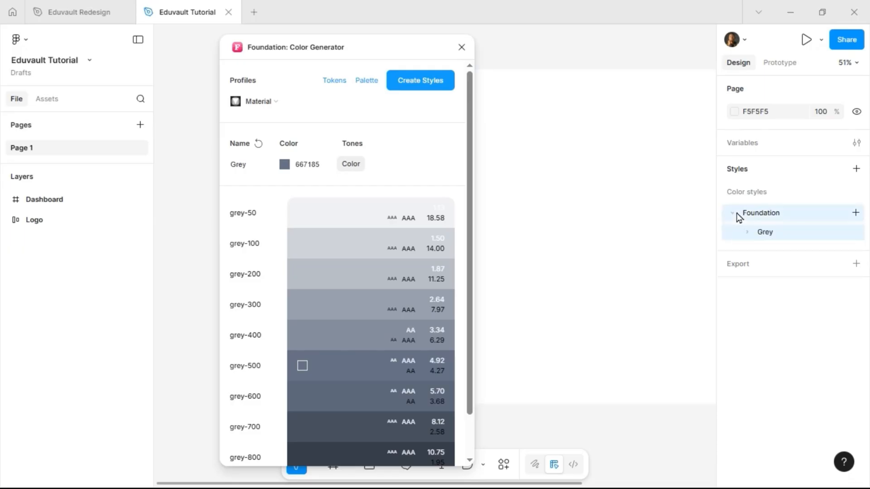
pyautogui.click(747, 234)
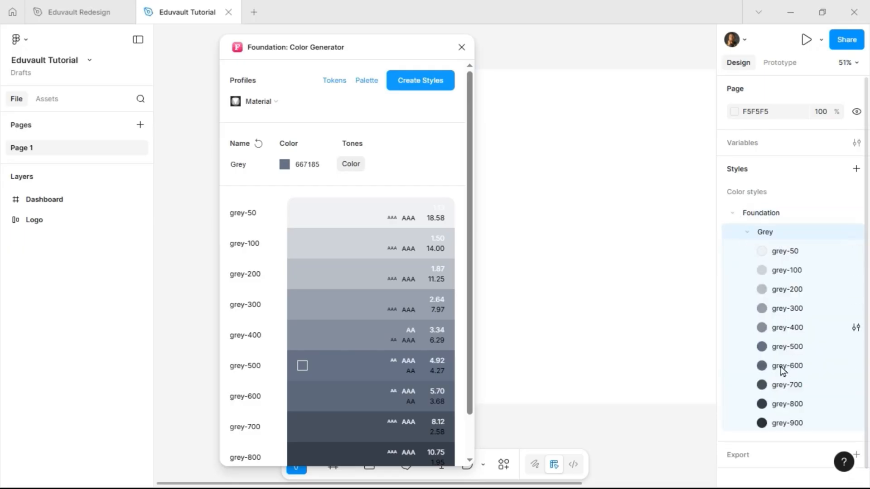
pyautogui.click(747, 233)
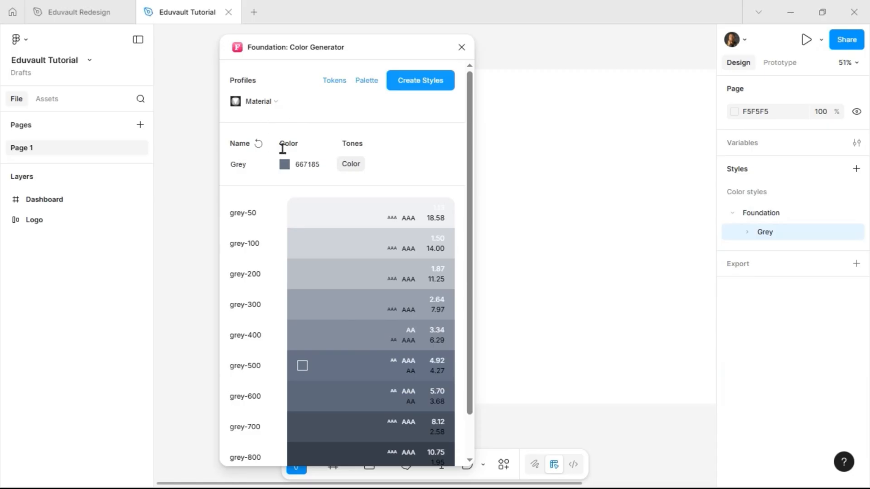
# Rename the palette "Primary", set its base color to hex 005EF0, and create color styles from it
pyautogui.doubleClick(258, 167)
pyautogui.write('Pr')
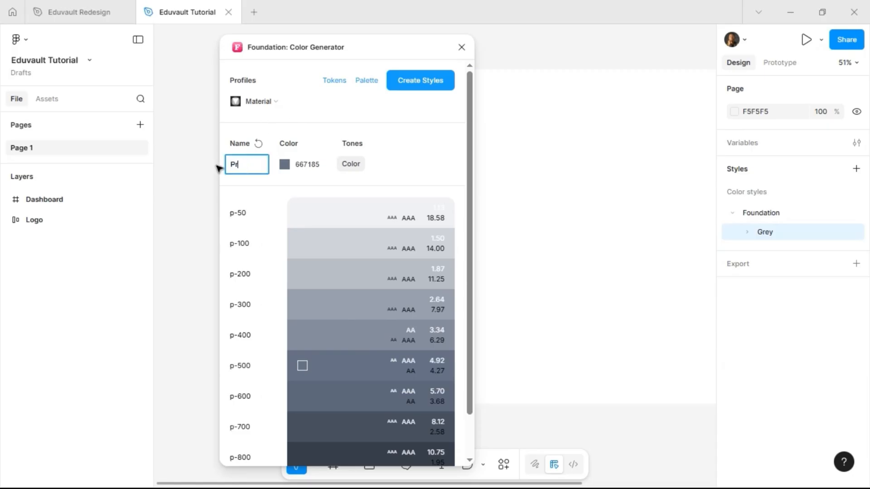
pyautogui.write('imary')
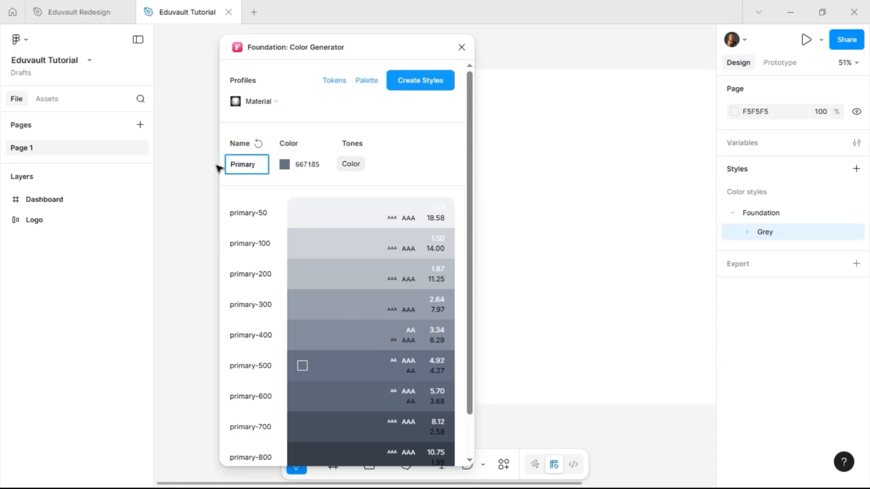
pyautogui.click(305, 166)
pyautogui.write('005EF0')
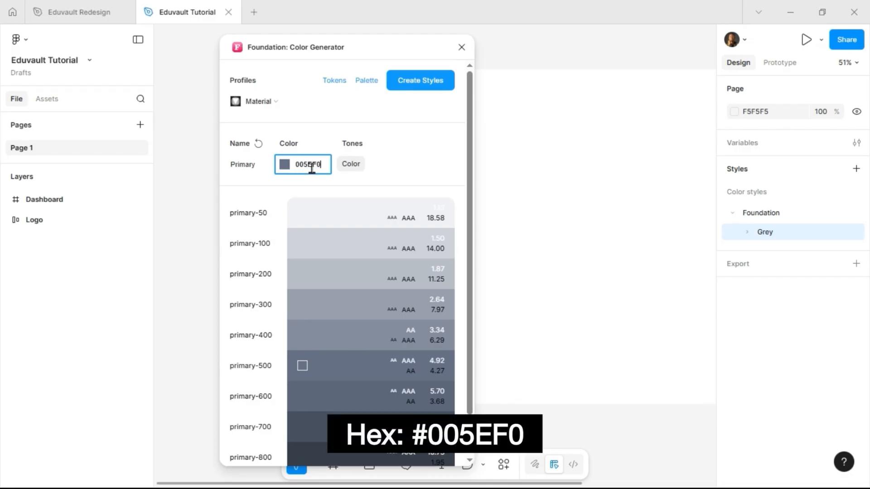
pyautogui.press('Return')
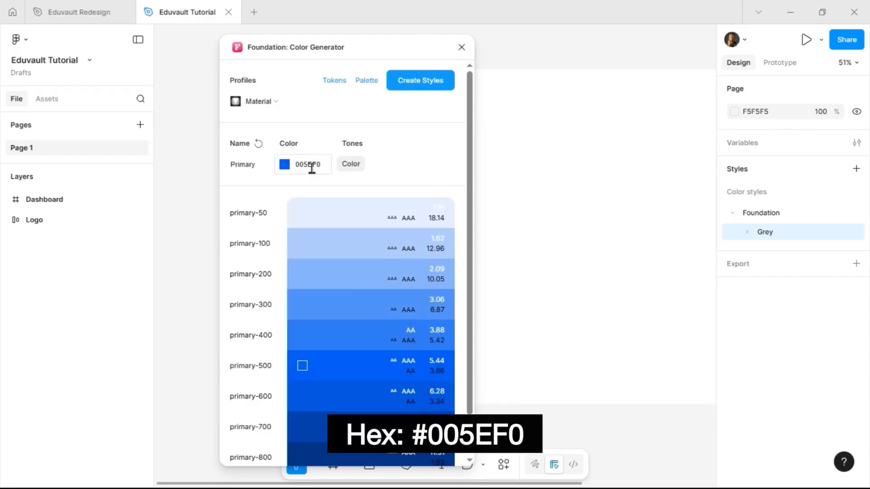
pyautogui.click(430, 80)
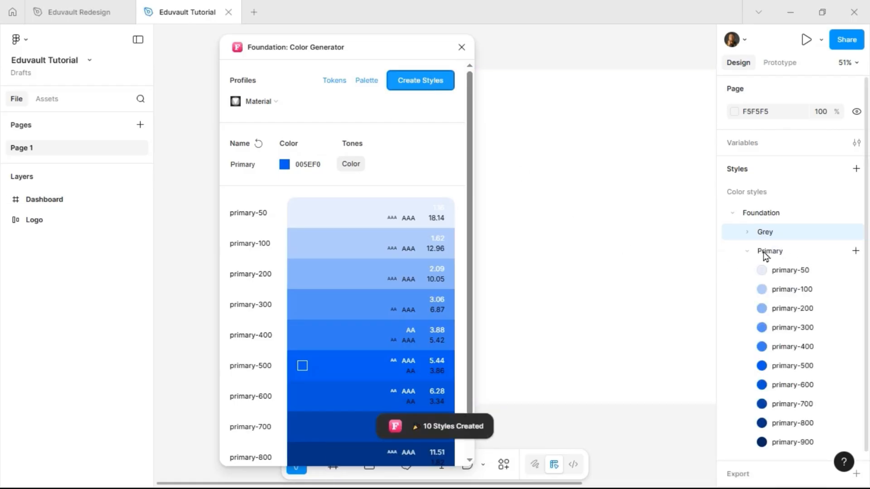
pyautogui.click(748, 252)
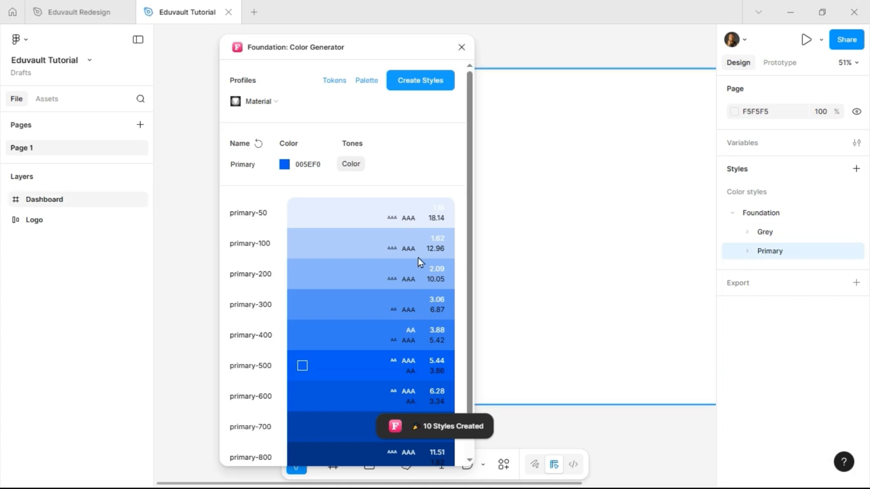
# Rename the palette "Green", set its base color to hex 1B7405, and create color styles from it
pyautogui.moveTo(260, 164); pyautogui.dragTo(227, 169)
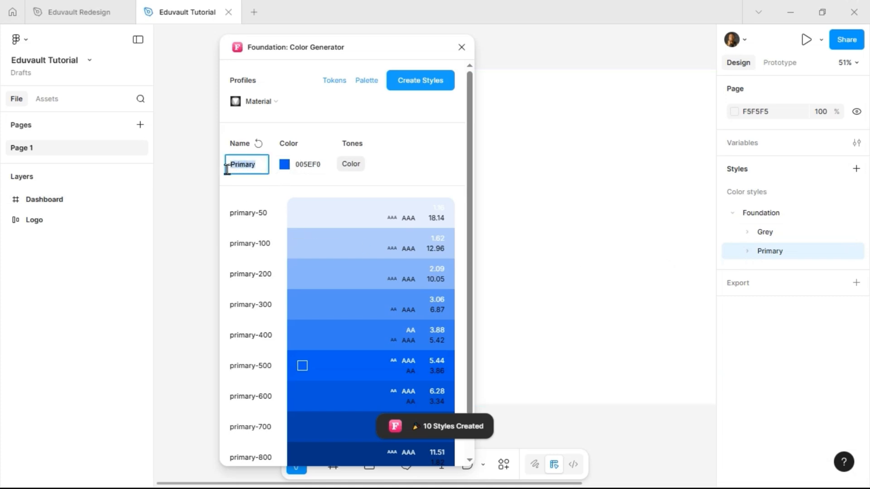
pyautogui.write('Green')
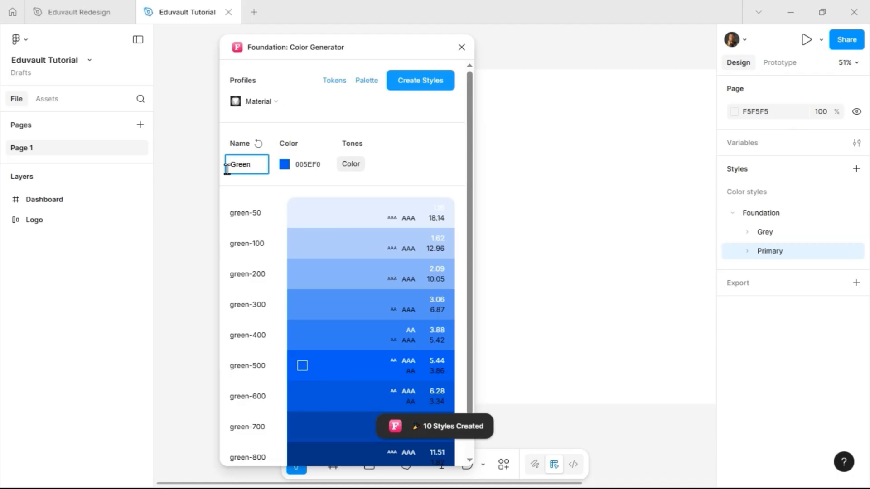
pyautogui.click(307, 169)
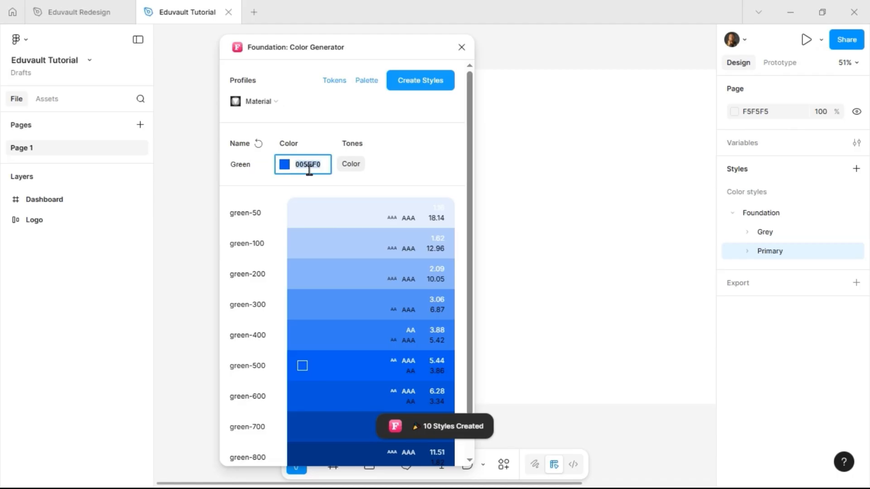
pyautogui.write('1B7405')
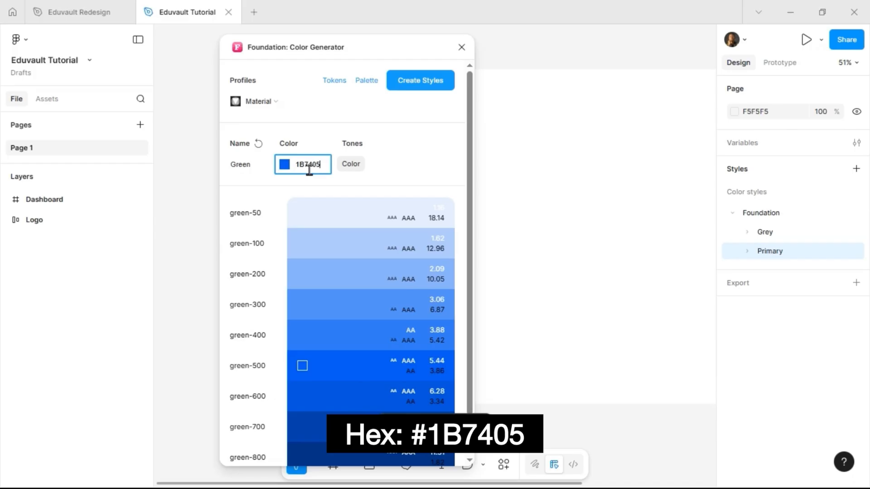
pyautogui.press('Return')
pyautogui.click(393, 82)
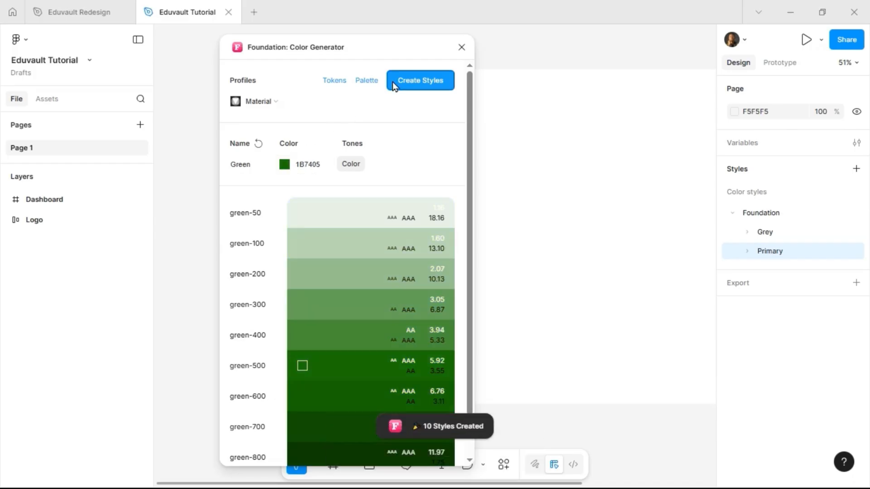
# Rename the palette "Orange", set its base color to hex FF9923, create its color styles, and close the color generator
pyautogui.doubleClick(252, 165)
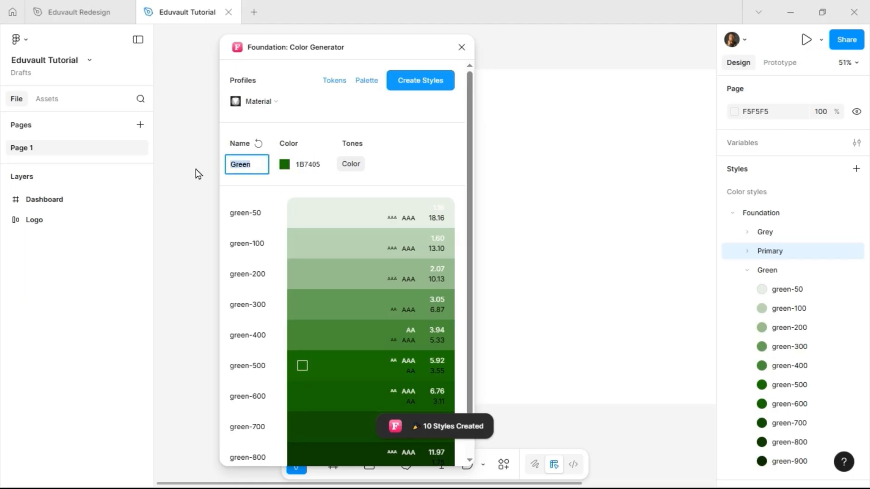
pyautogui.write('Orange')
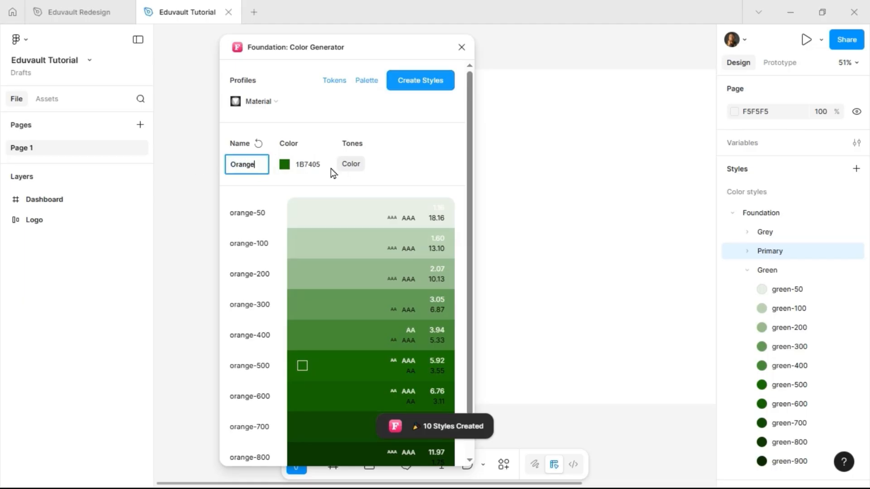
pyautogui.doubleClick(315, 167)
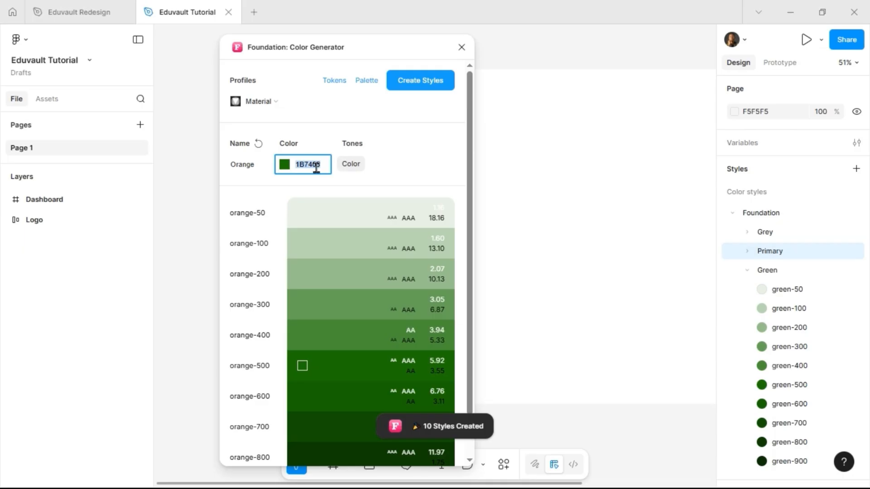
pyautogui.write('FF99')
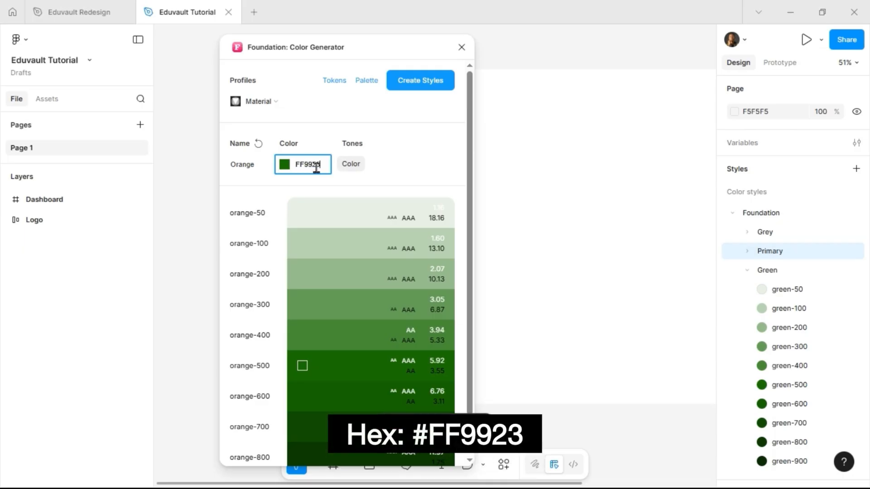
pyautogui.write('23')
pyautogui.press('Return')
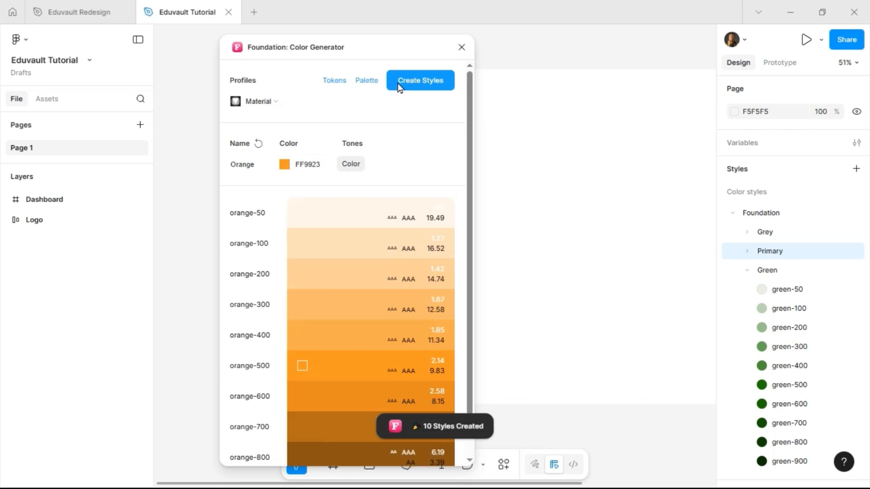
pyautogui.click(398, 86)
pyautogui.click(748, 296)
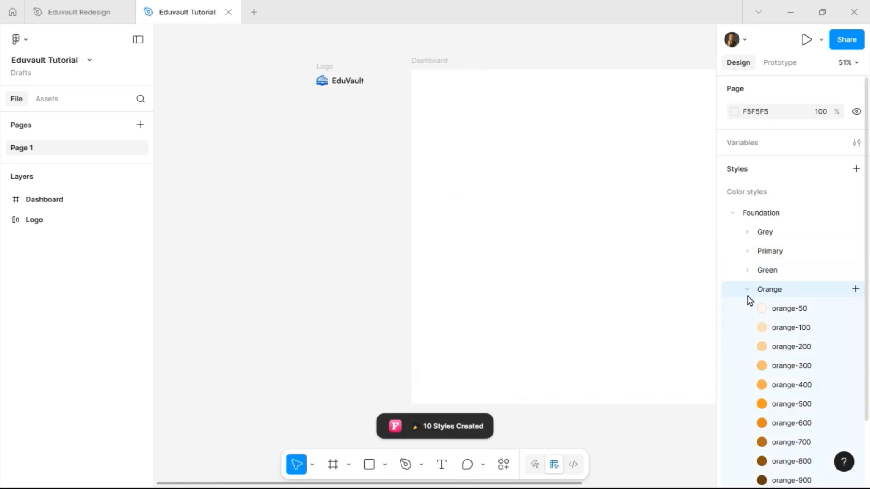
pyautogui.click(748, 292)
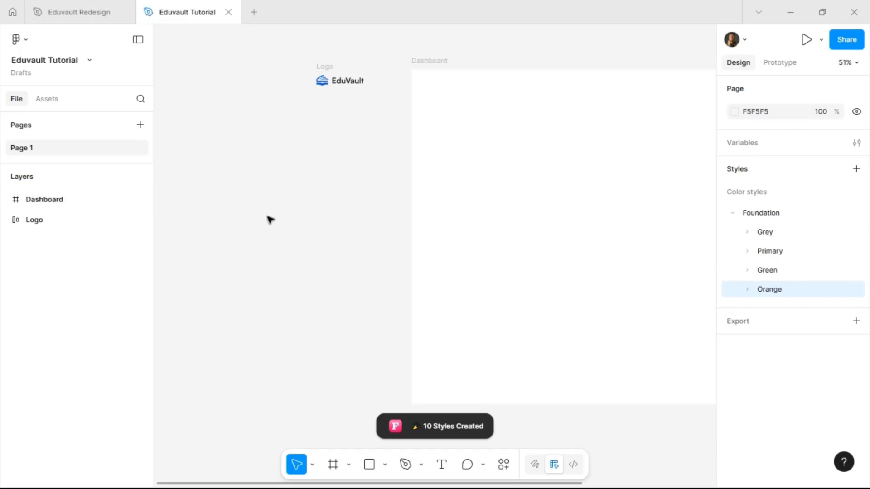
# Convert the Logo frame on the canvas into a component
pyautogui.hscroll(3, 269, 220)
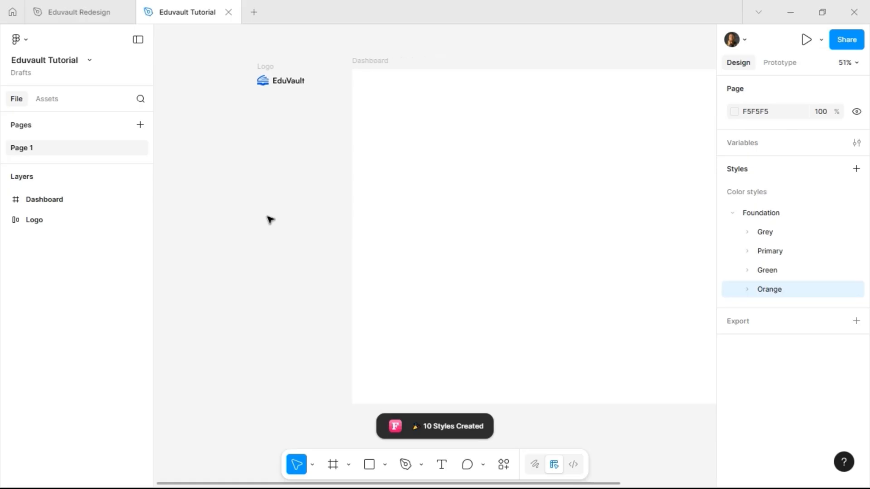
pyautogui.click(270, 77)
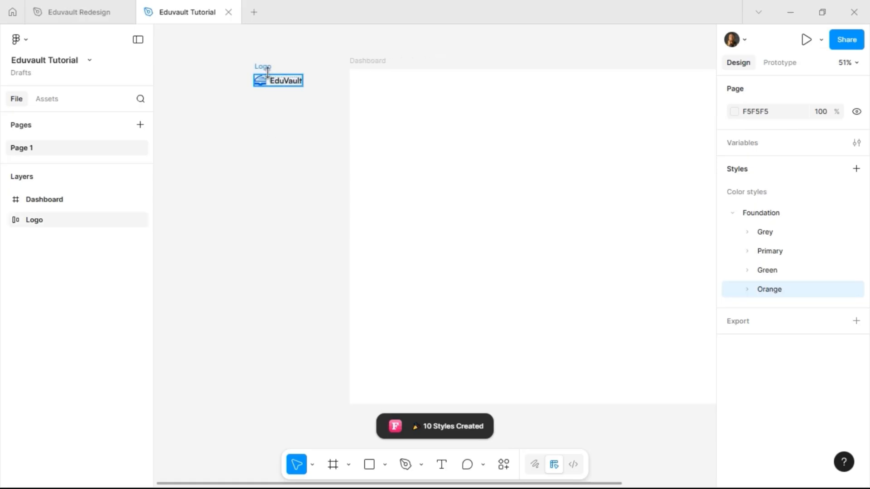
pyautogui.click(270, 78)
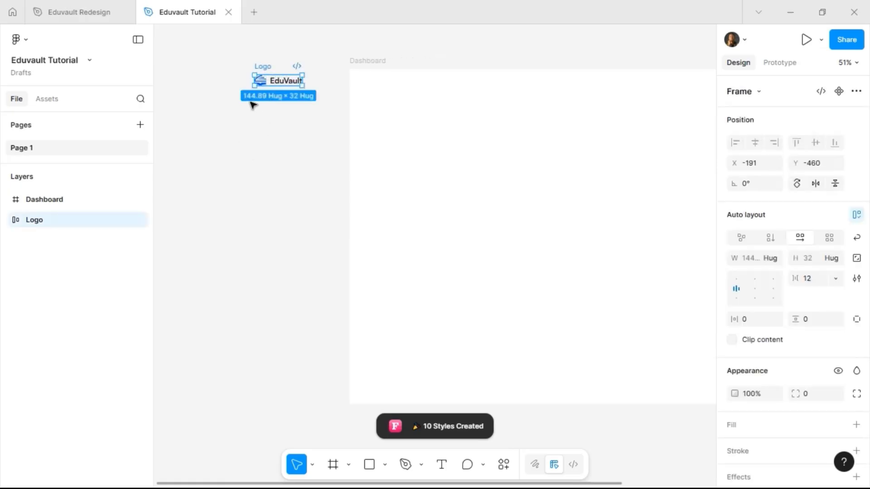
pyautogui.click(839, 92)
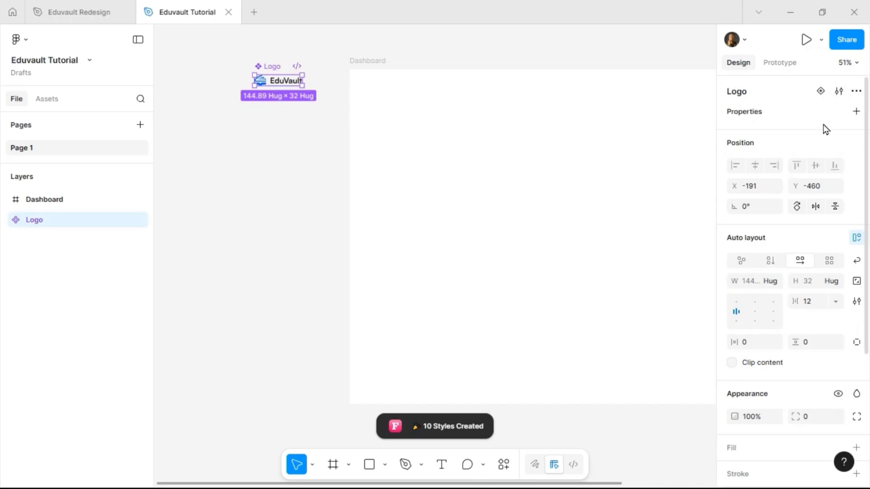
pyautogui.click(49, 202)
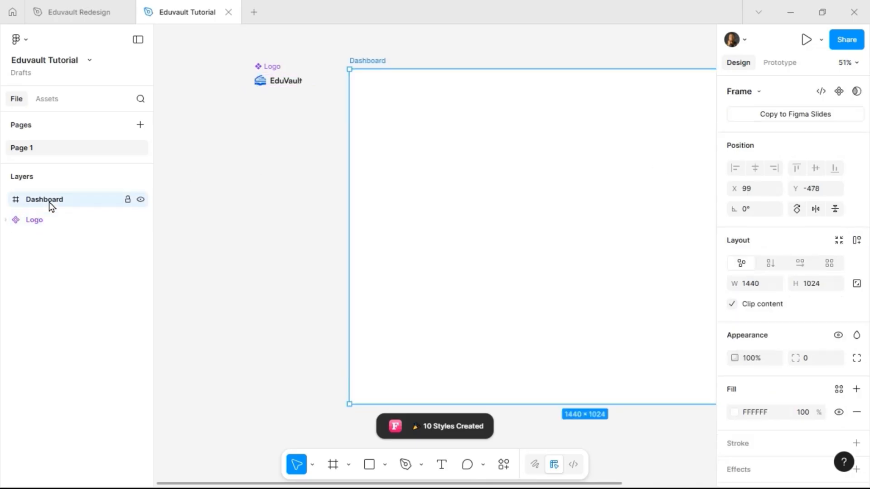
# Rename the Main Logo layer inside the Logo component as "Eduvault Icon"
pyautogui.click(275, 85)
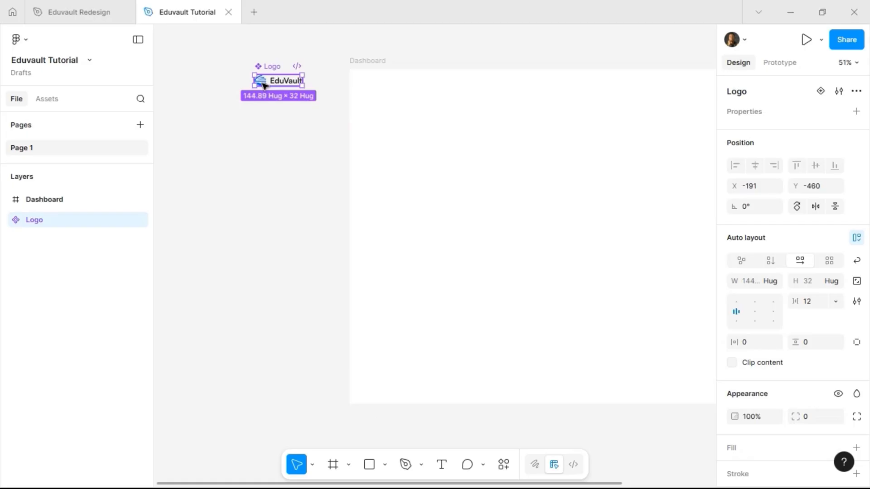
pyautogui.doubleClick(264, 86)
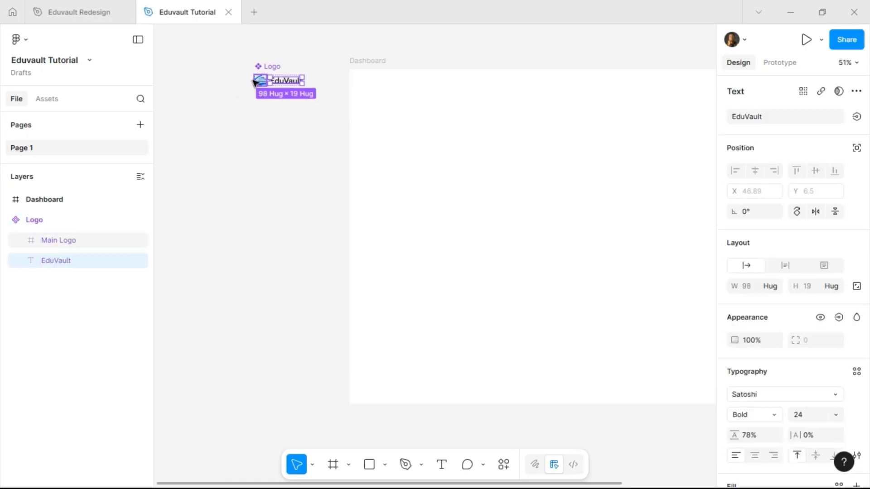
pyautogui.click(255, 82)
pyautogui.doubleClick(55, 244)
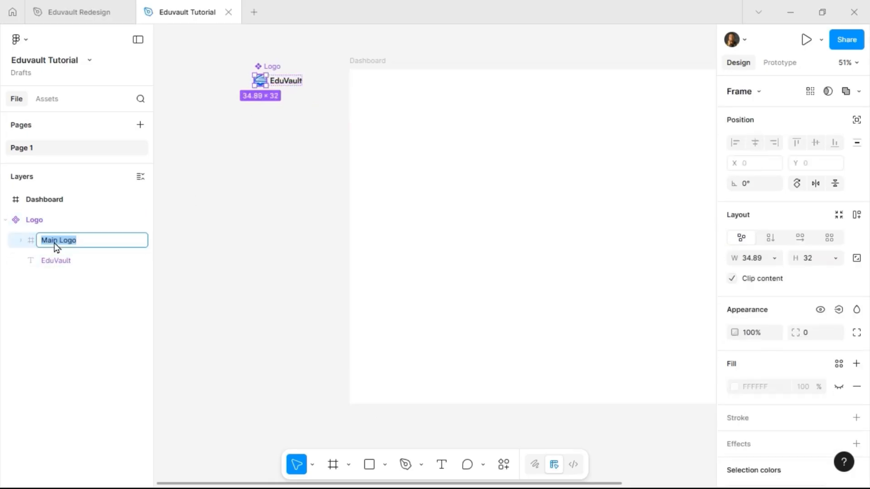
pyautogui.write('Eduvault Icon')
pyautogui.press('Return')
# Rename the Layer_x0020_1 layer nested in Eduvault Icon as "Group"
pyautogui.click(21, 240)
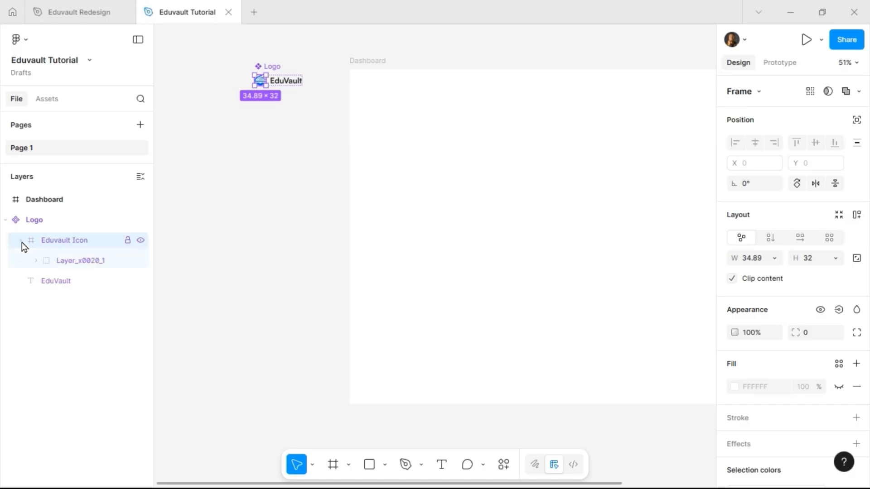
pyautogui.doubleClick(72, 262)
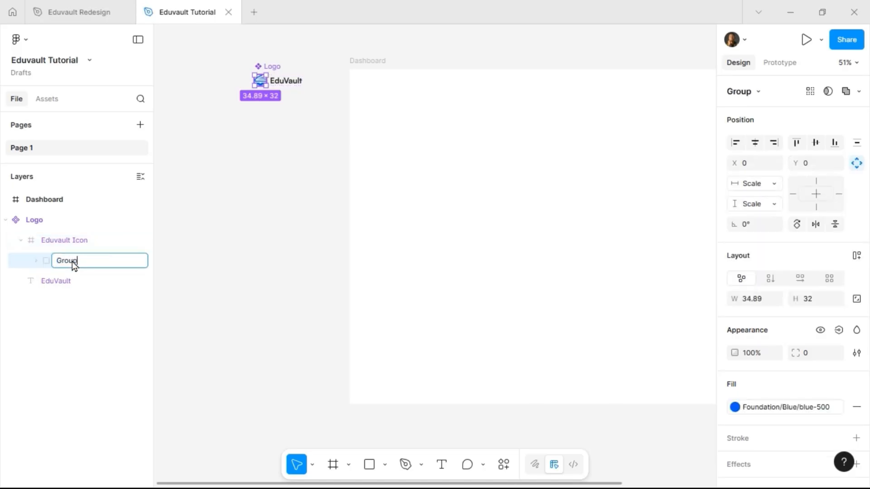
pyautogui.press('Return')
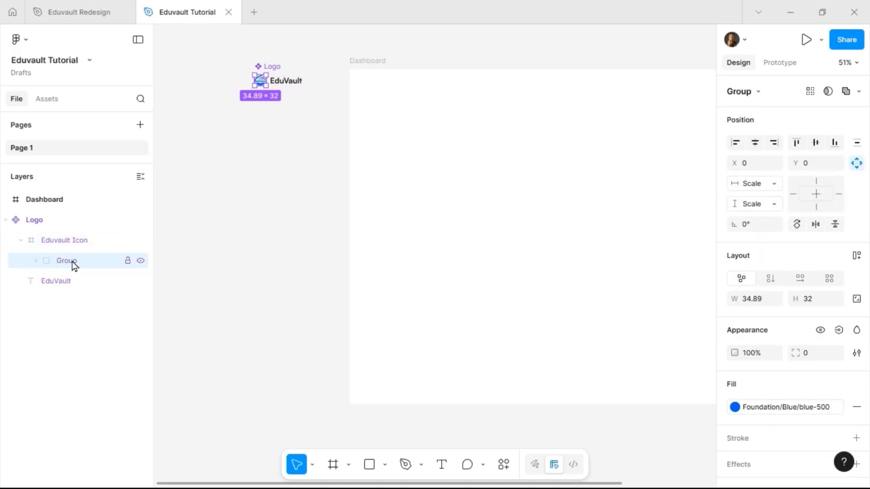
# Examine the nested vector layers inside the icon's group, and collapse the Logo component's layer tree
pyautogui.click(36, 261)
pyautogui.click(46, 282)
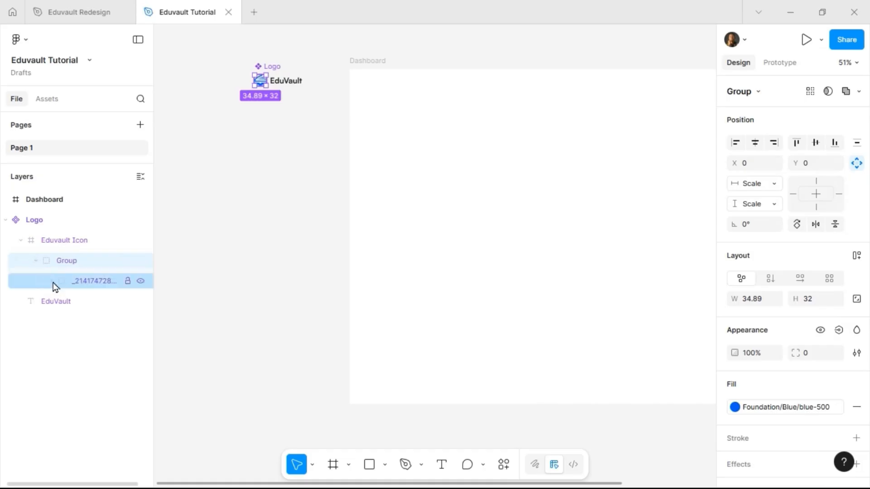
pyautogui.click(52, 282)
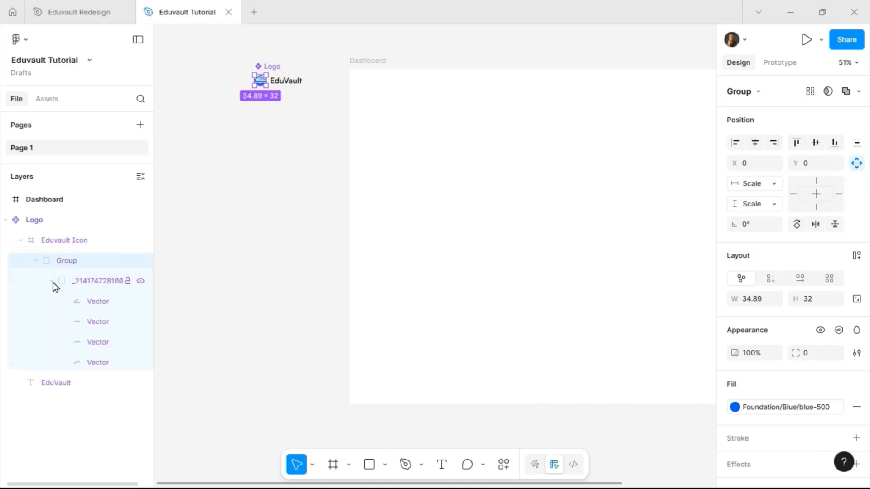
pyautogui.click(53, 282)
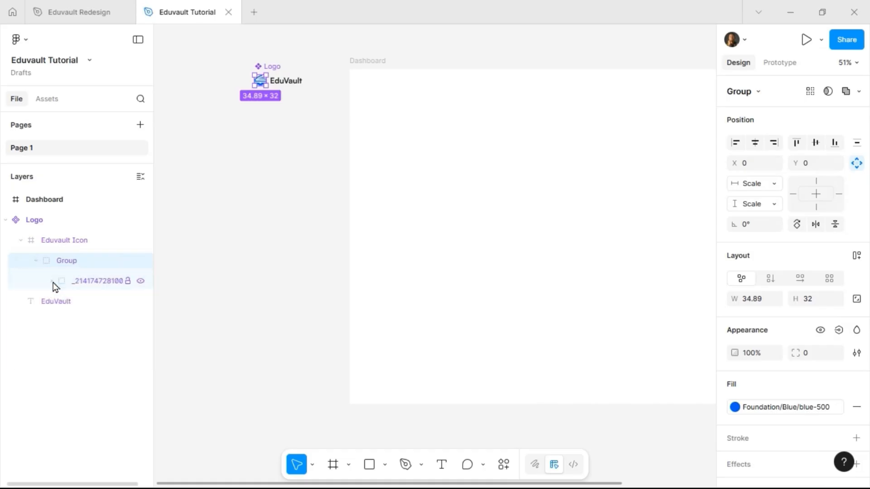
pyautogui.click(36, 260)
pyautogui.click(21, 240)
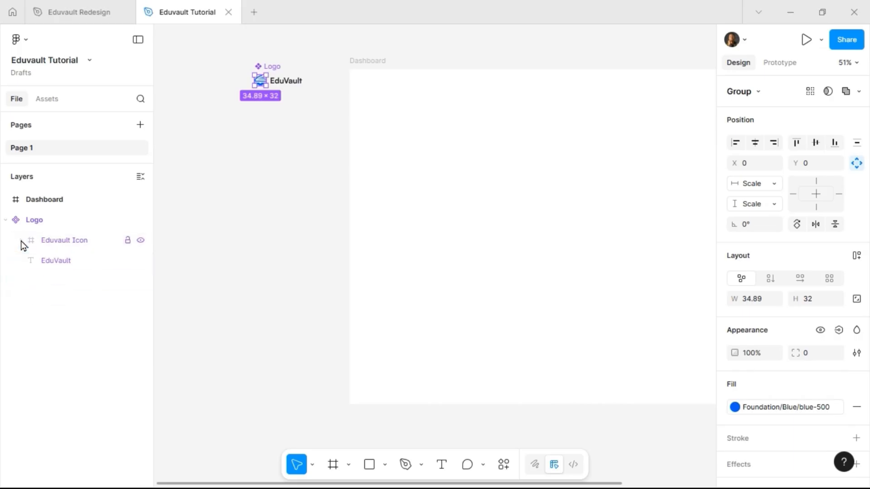
pyautogui.click(7, 221)
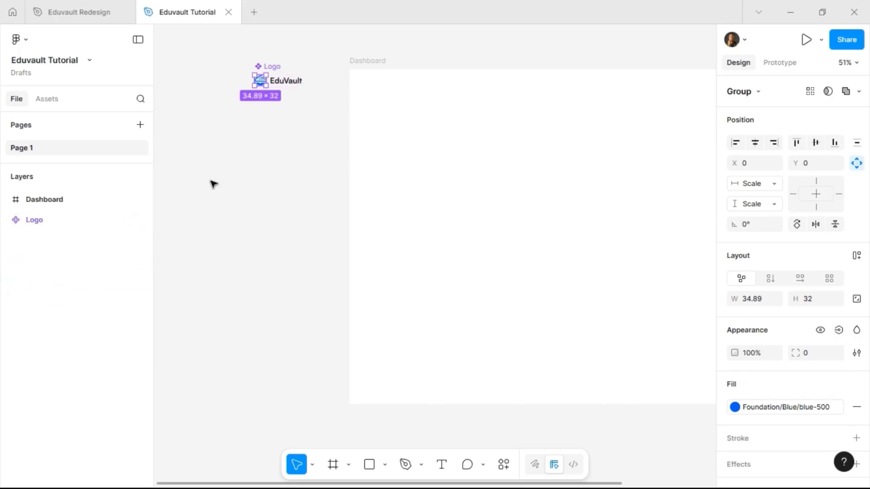
pyautogui.click(218, 179)
# Draw a tall sidebar frame about 359 × 974 along the left side of the Dashboard frame, reaching its bottom edge
pyautogui.click(264, 69)
pyautogui.hscroll(3, 355, 104)
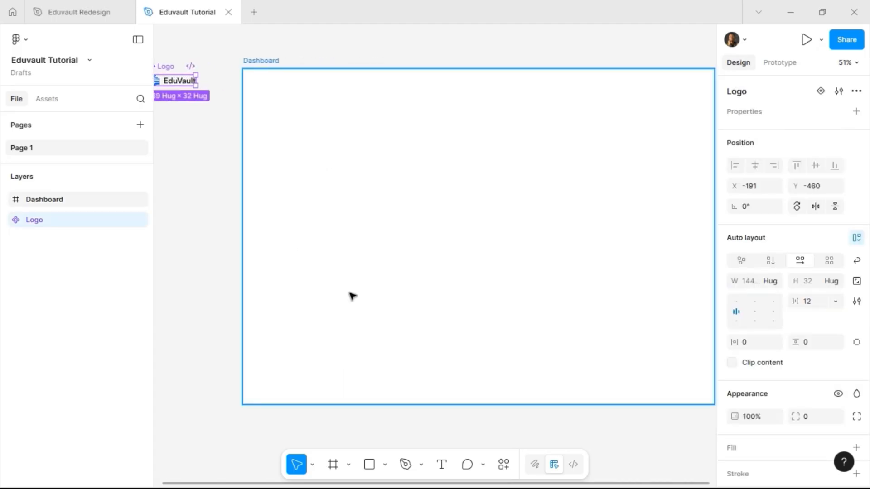
pyautogui.hscroll(1, 353, 296)
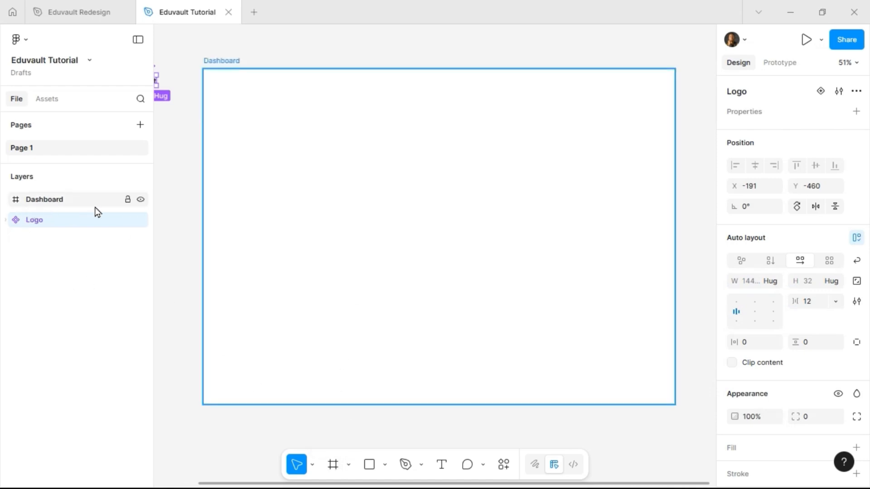
pyautogui.press('f')
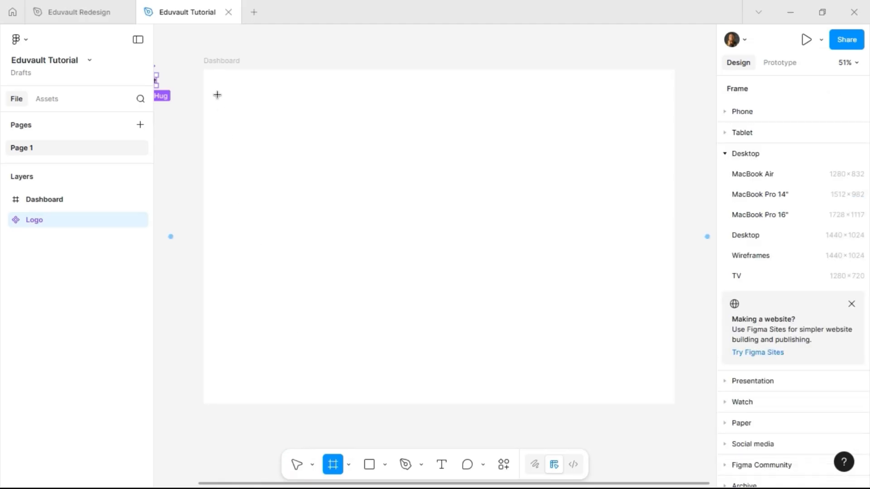
pyautogui.moveTo(218, 85); pyautogui.dragTo(334, 404)
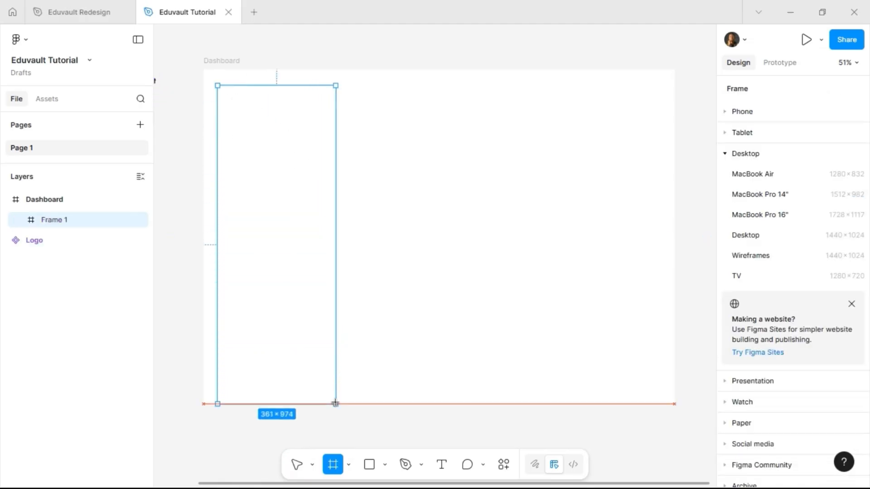
# Apply the Foundation/Grey/grey-50 color style to the Dashboard frame's fill
pyautogui.click(224, 62)
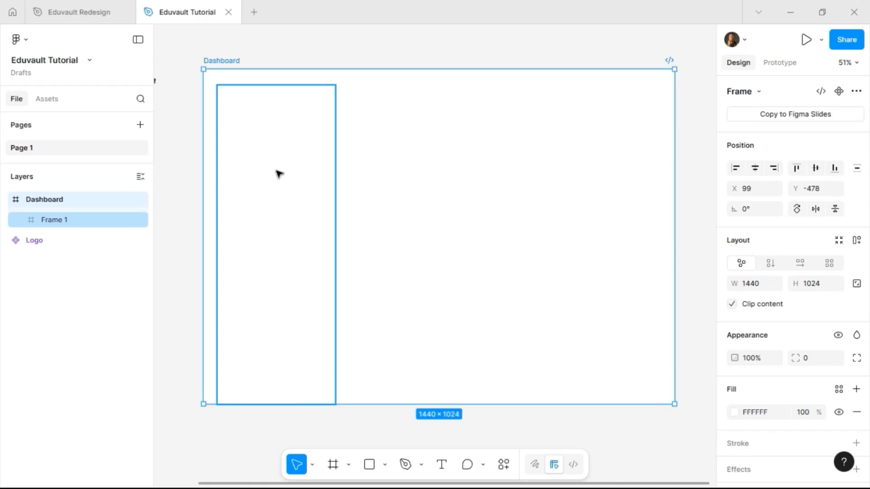
pyautogui.click(253, 144)
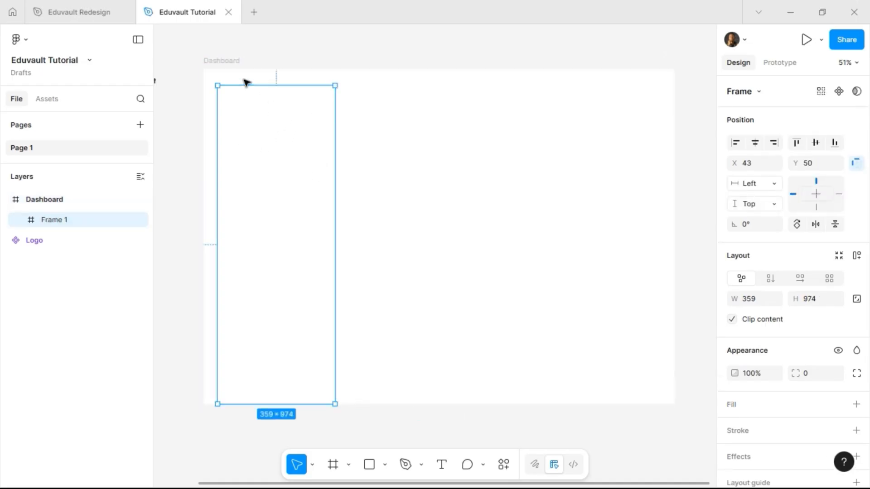
pyautogui.click(230, 60)
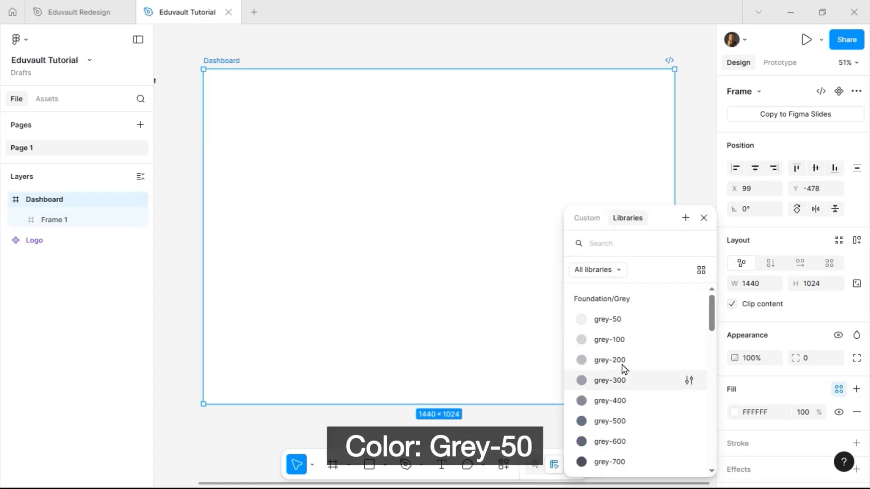
pyautogui.click(619, 333)
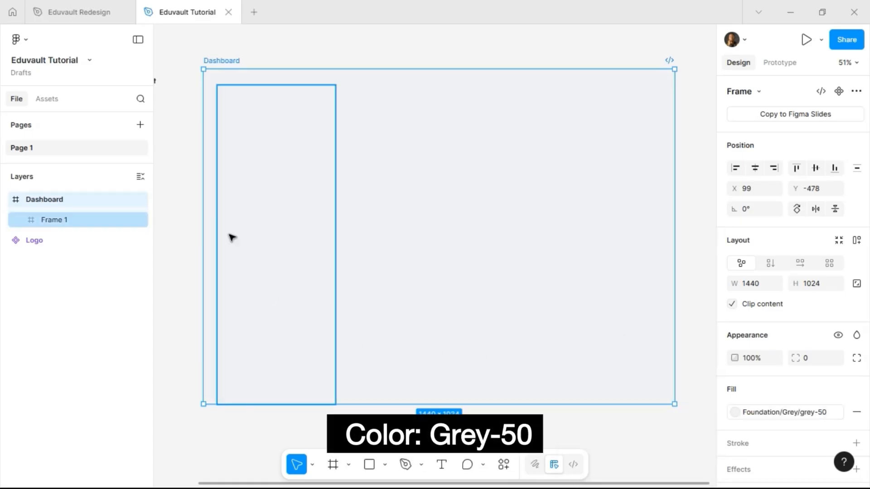
# Set the page background color to D9D9D9
pyautogui.click(192, 63)
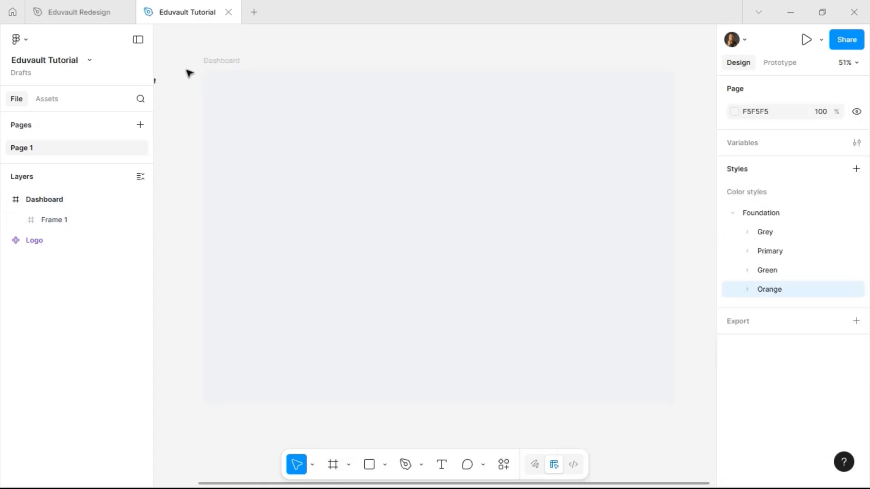
pyautogui.click(759, 114)
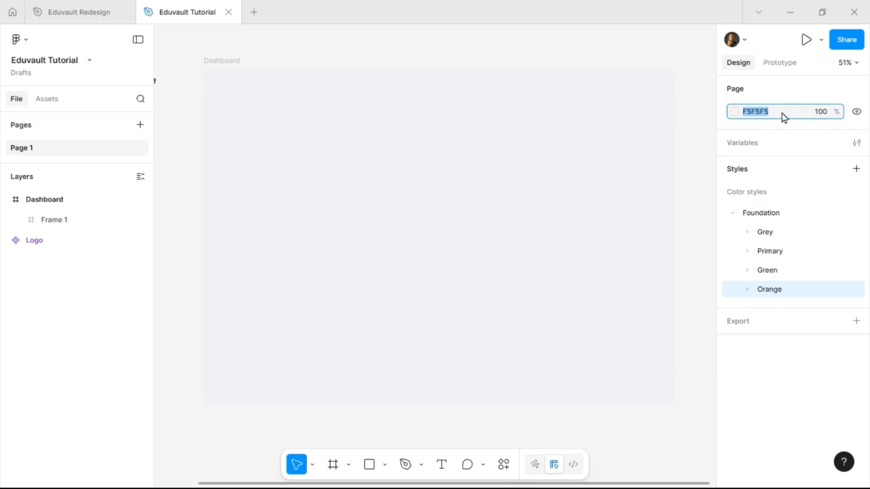
pyautogui.write('d9d9d9')
pyautogui.press('Return')
pyautogui.scroll(-5, 629, 132)
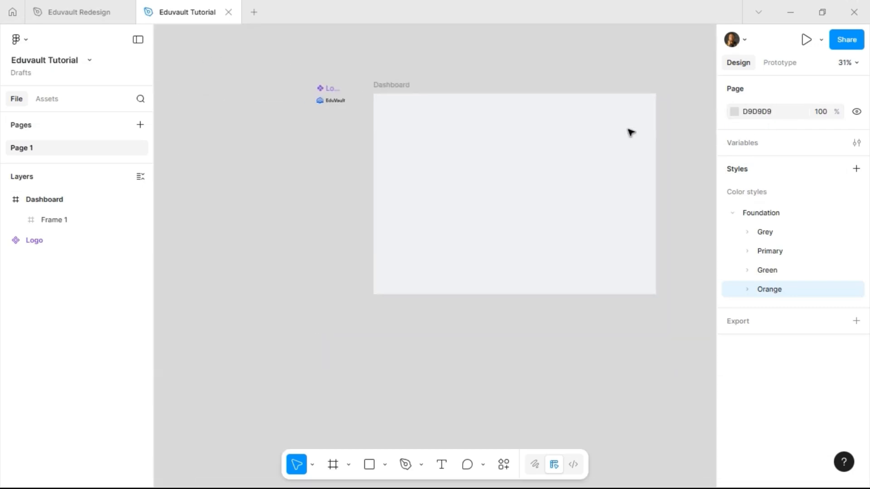
pyautogui.scroll(5, 629, 132)
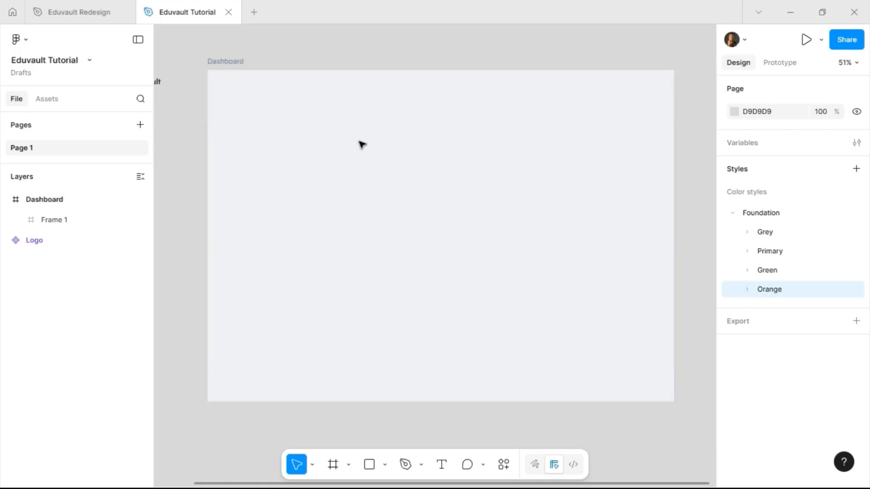
# Move the tall inner frame near the Dashboard's upper-left corner, at about X 12, Y 25, and give it an FFFFFF fill
pyautogui.click(255, 143)
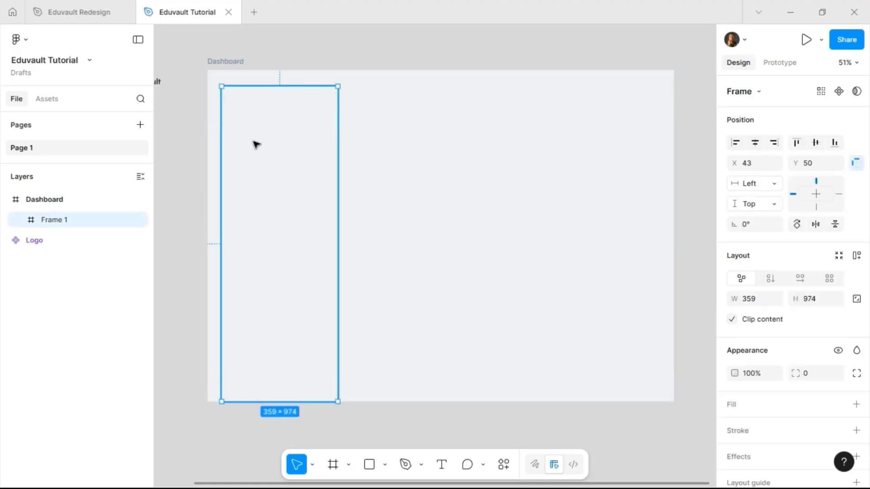
pyautogui.moveTo(260, 118); pyautogui.dragTo(244, 103)
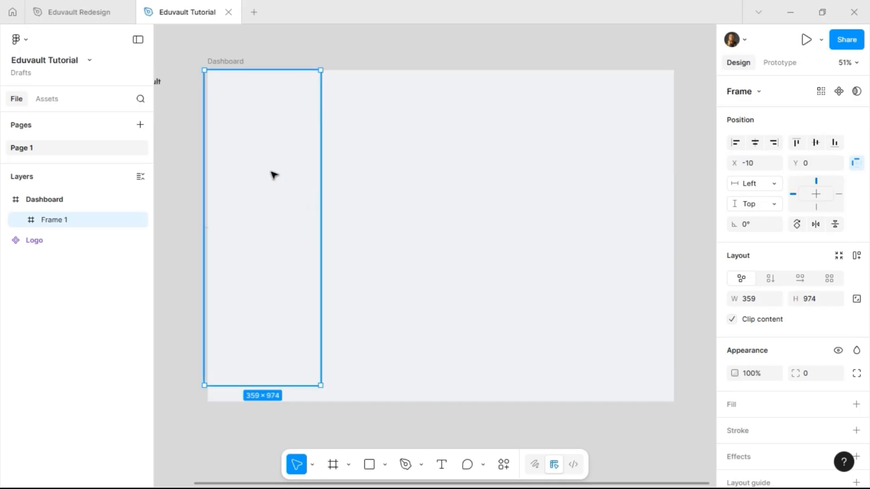
pyautogui.moveTo(271, 175); pyautogui.dragTo(279, 183)
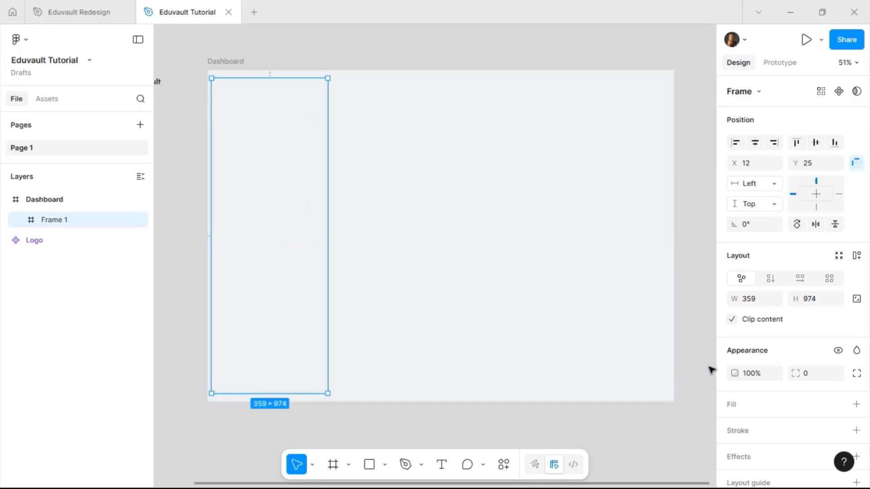
pyautogui.click(754, 408)
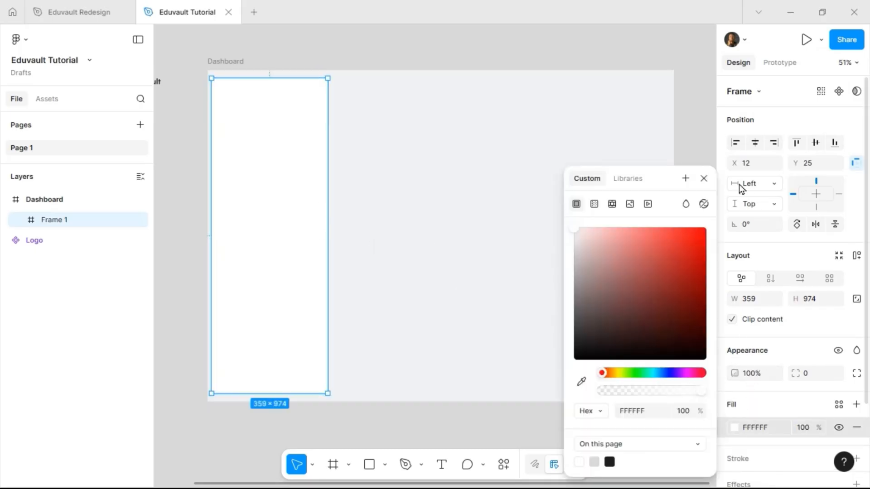
pyautogui.click(704, 178)
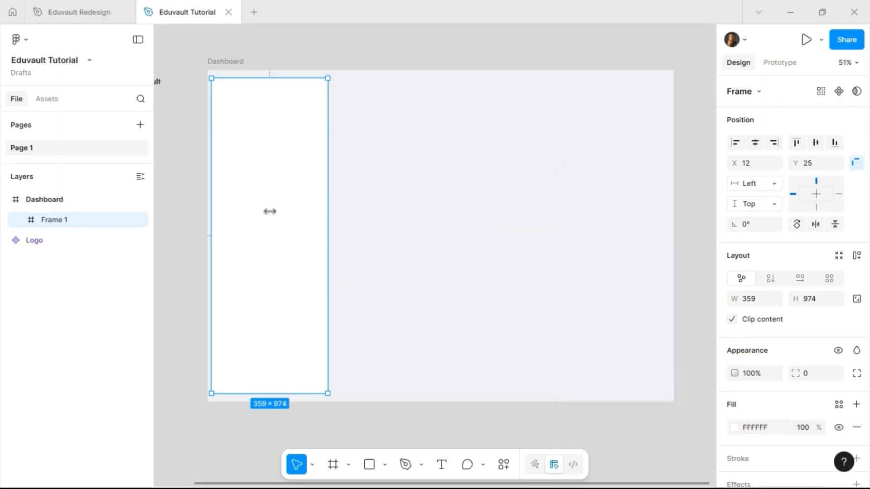
# Rename the white frame inside Dashboard as "Sidebar"
pyautogui.doubleClick(64, 221)
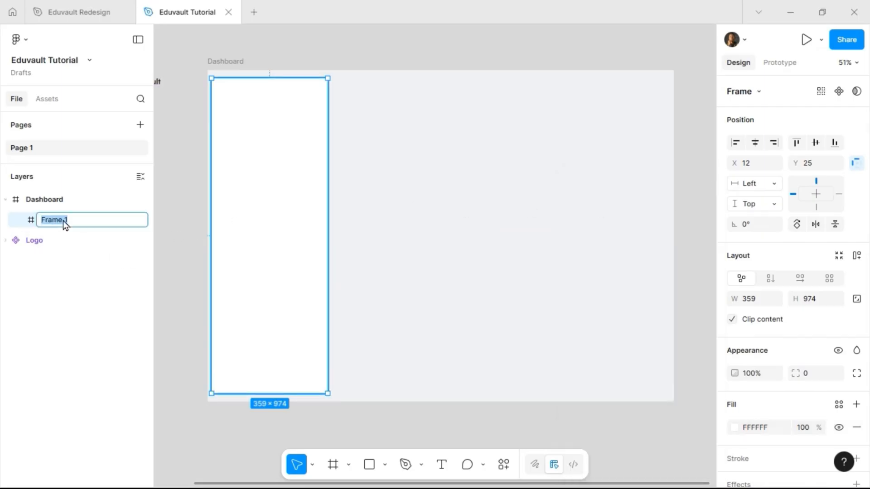
pyautogui.write('Sidebar')
pyautogui.press('Return')
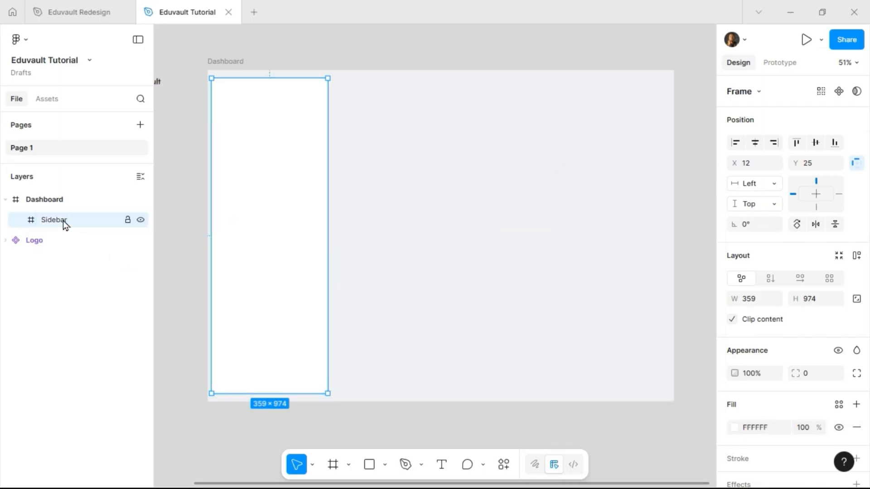
# Align the Sidebar frame to the Dashboard's upper-left corner and resize it to 240 × 1024
pyautogui.moveTo(243, 125); pyautogui.dragTo(243, 128)
pyautogui.click(735, 143)
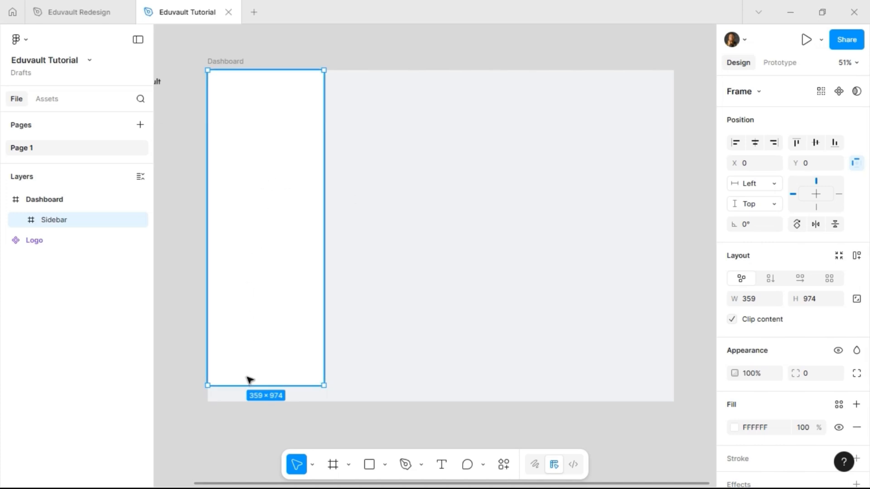
pyautogui.moveTo(245, 382); pyautogui.dragTo(245, 401)
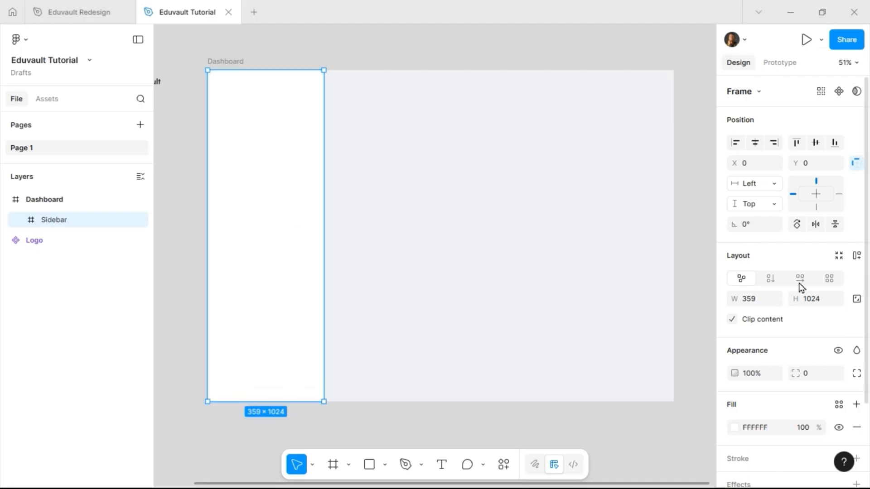
pyautogui.click(755, 299)
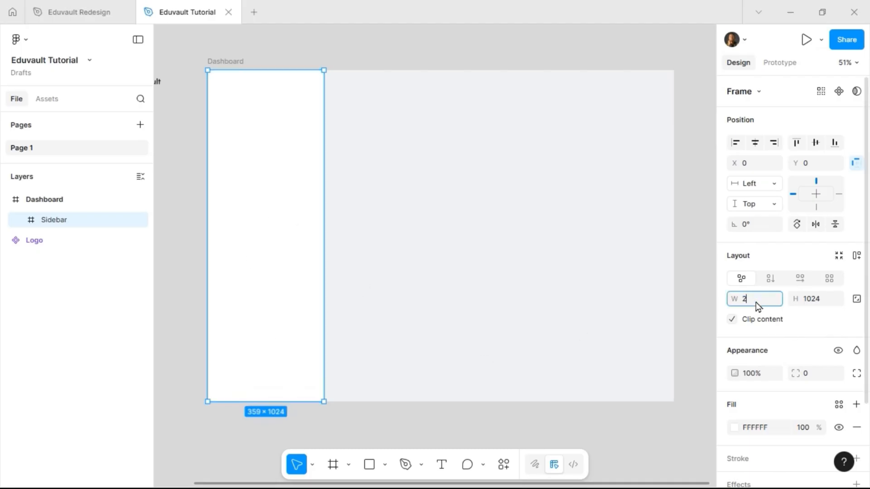
pyautogui.press('Return')
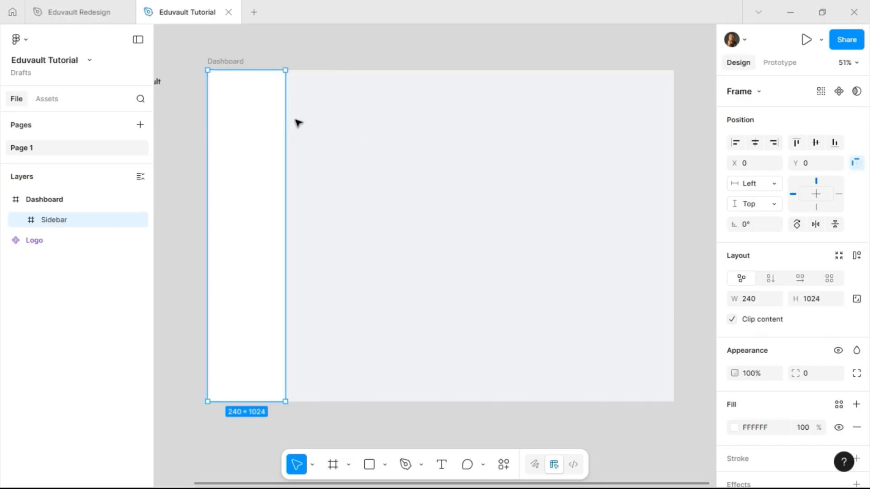
# Draw a frame in the Dashboard beside the Sidebar and stretch it to fill the remaining 1200 × 1024 area
pyautogui.click(335, 464)
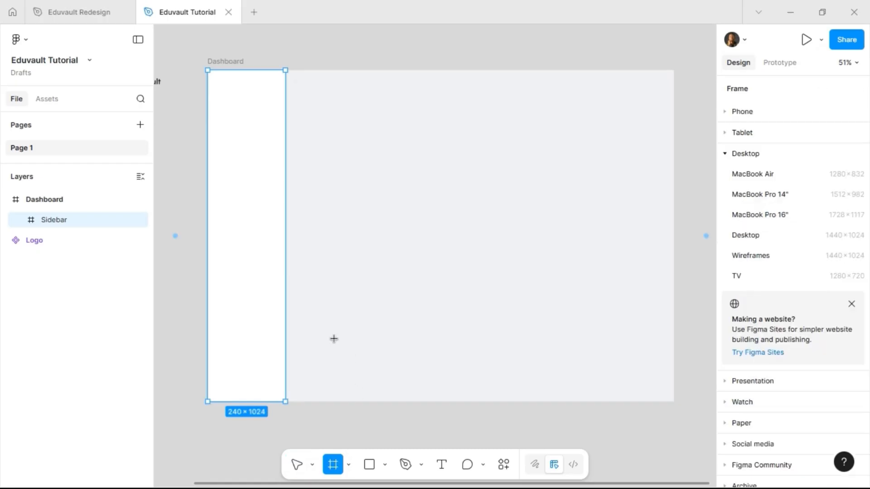
pyautogui.moveTo(290, 76); pyautogui.dragTo(673, 314)
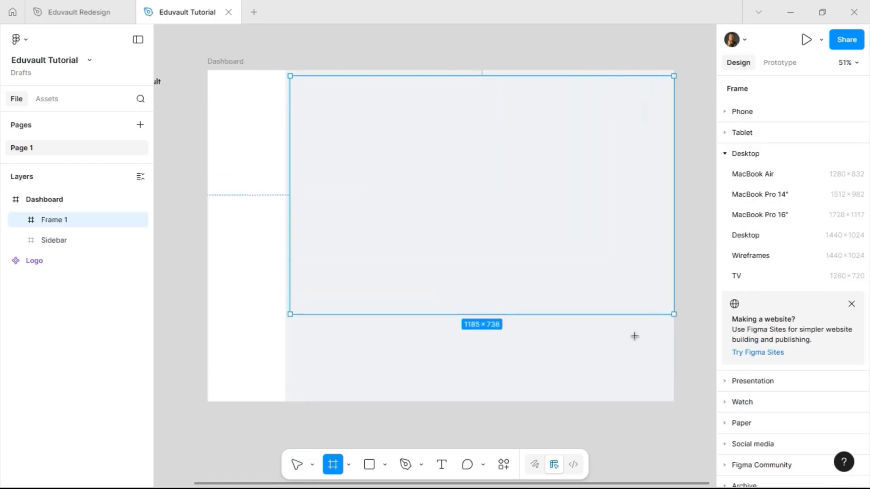
pyautogui.moveTo(362, 313); pyautogui.dragTo(363, 401)
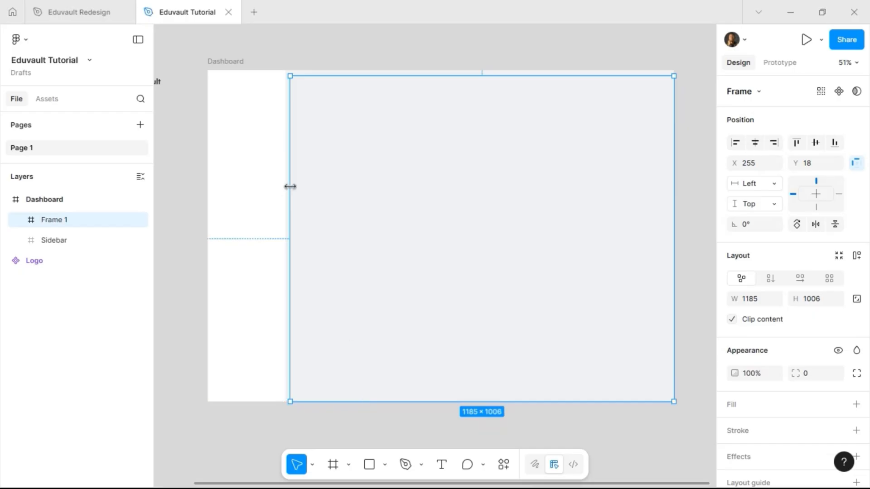
pyautogui.moveTo(290, 186); pyautogui.dragTo(285, 188)
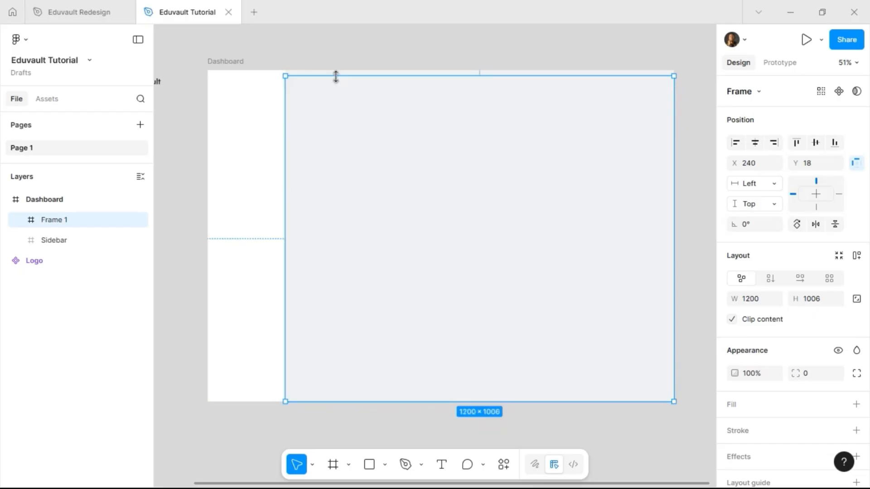
pyautogui.moveTo(336, 76); pyautogui.dragTo(335, 70)
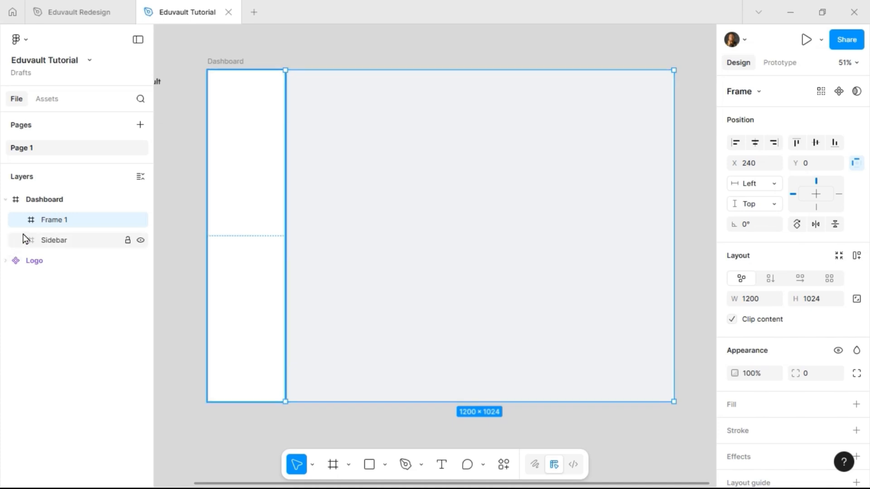
# Rename the new 1200 × 1024 frame as "Container" and move the Sidebar layer above it in the layer order
pyautogui.doubleClick(43, 222)
pyautogui.write('Container')
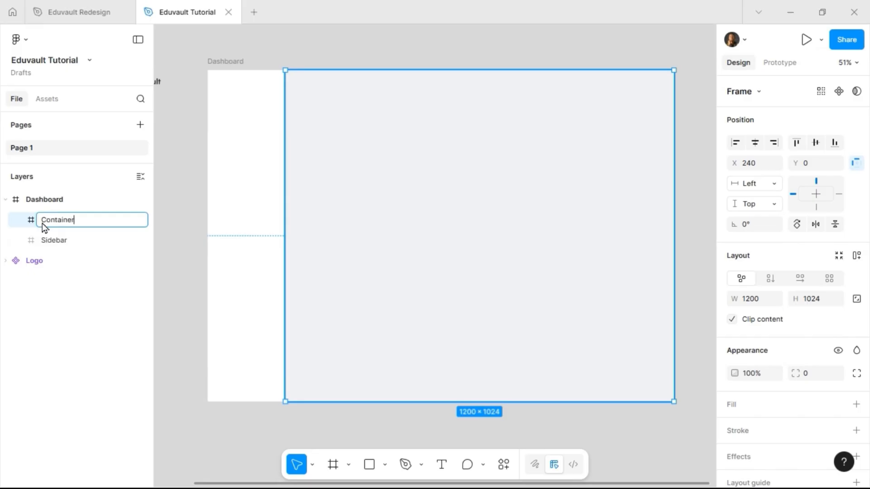
pyautogui.press('Return')
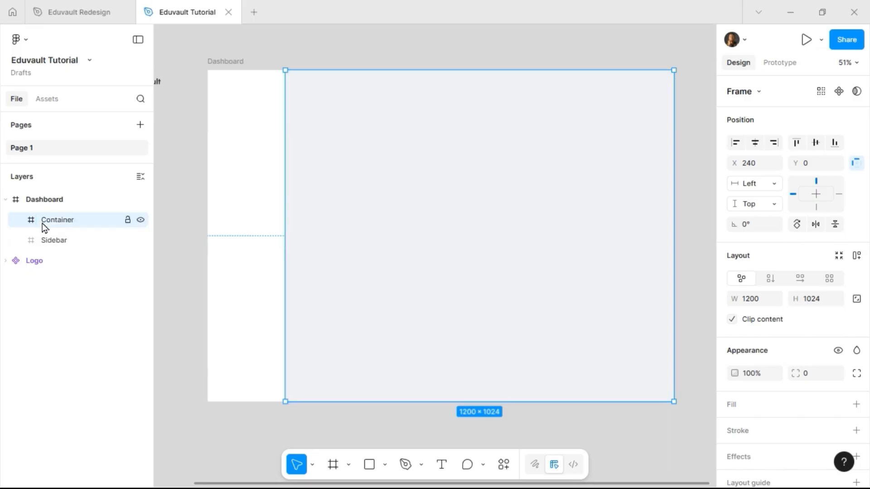
pyautogui.click(55, 240)
pyautogui.moveTo(57, 230); pyautogui.dragTo(62, 217)
# Draw a horizontal frame about 112 high inside Container and stretch it to the full 1200 width
pyautogui.click(63, 244)
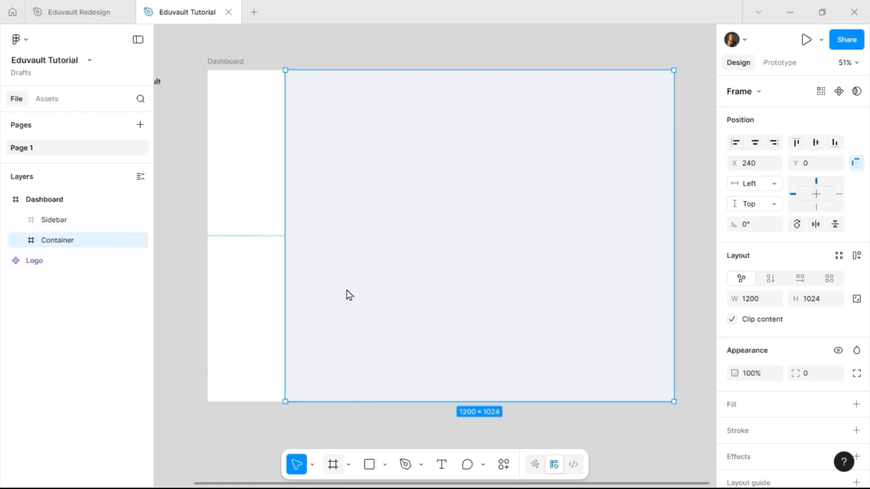
pyautogui.press('f')
pyautogui.moveTo(302, 147); pyautogui.dragTo(674, 184)
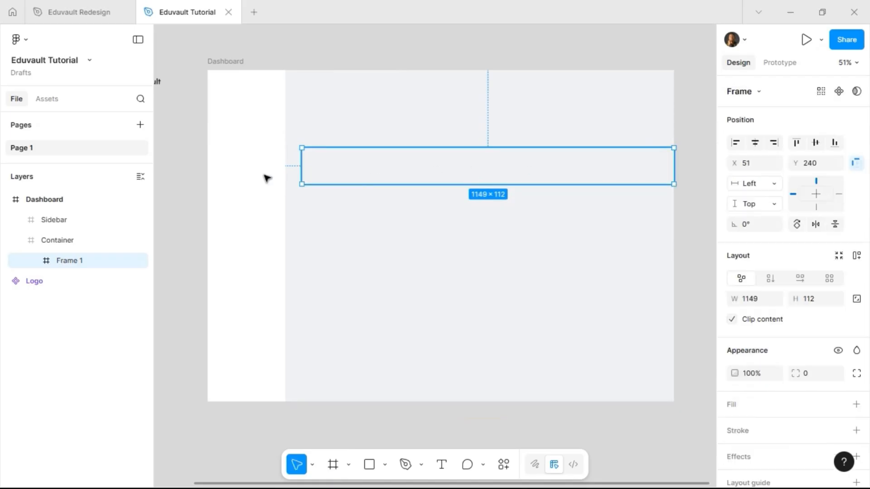
pyautogui.moveTo(296, 166); pyautogui.dragTo(285, 166)
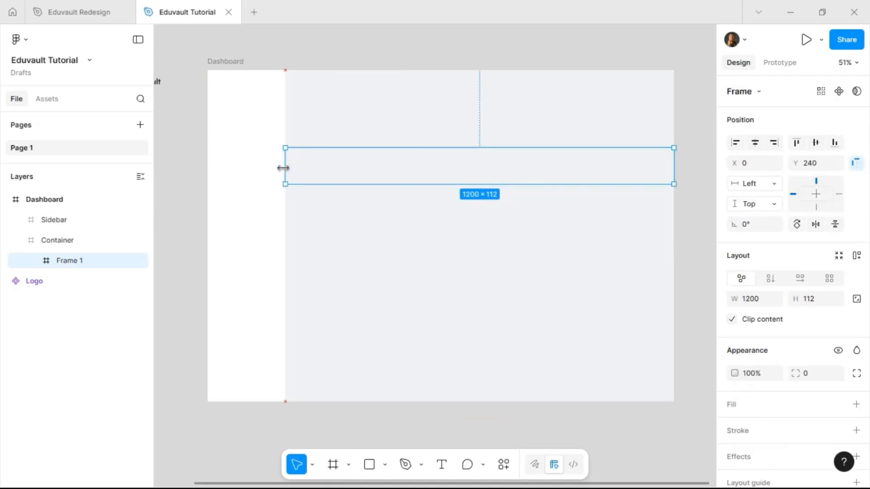
# Align the horizontal frame to the Container's top edge and set its height to 60
pyautogui.click(797, 143)
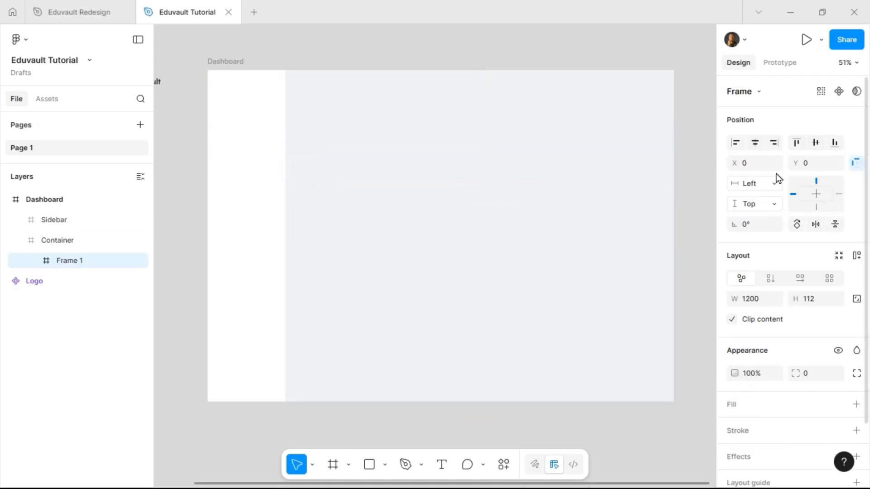
pyautogui.click(817, 303)
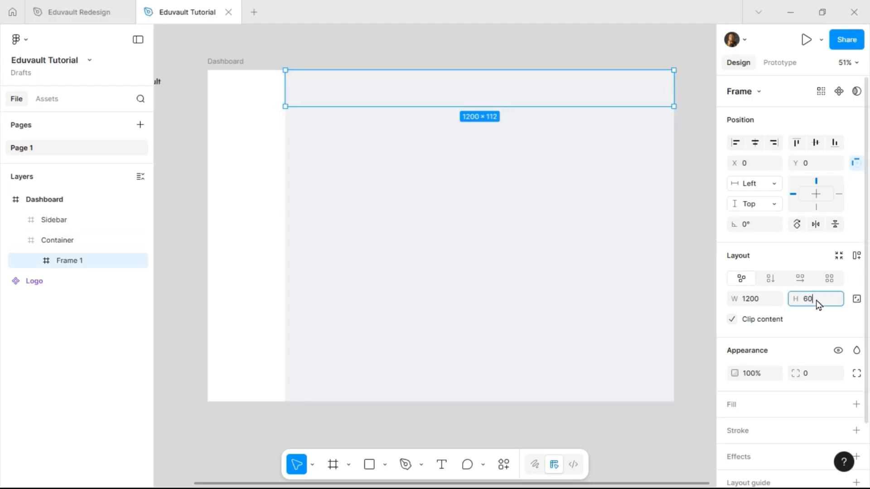
pyautogui.press('Return')
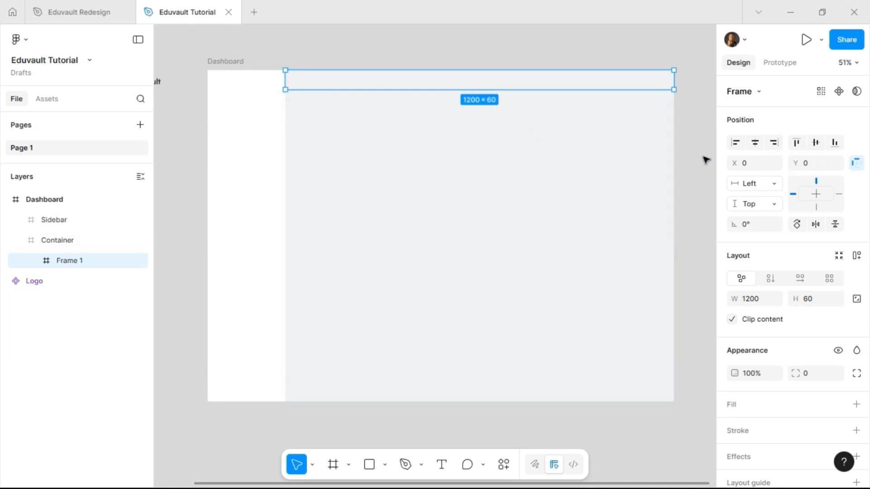
# Rename the 1200 × 60 frame inside Container as "Nav_Bar"
pyautogui.click(319, 200)
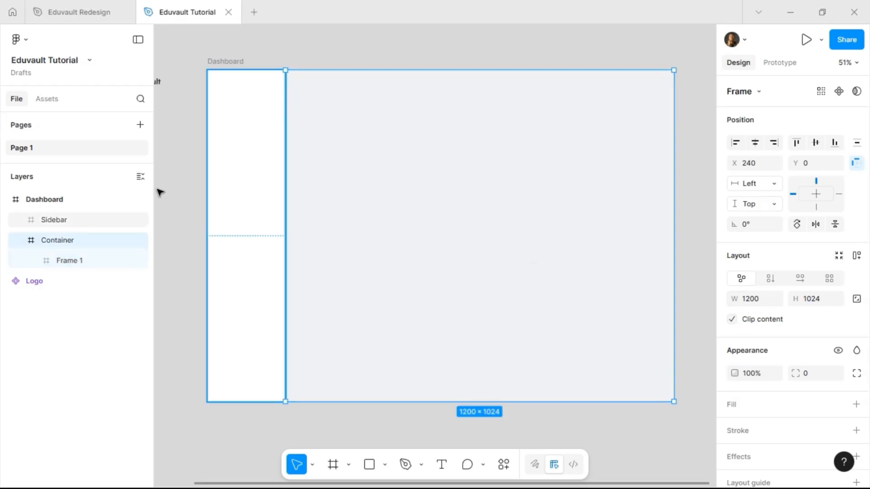
pyautogui.click(69, 260)
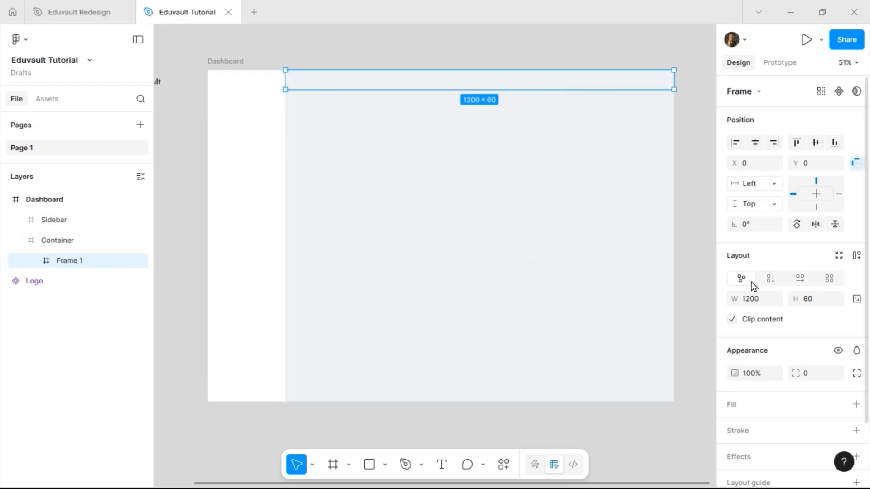
pyautogui.doubleClick(66, 261)
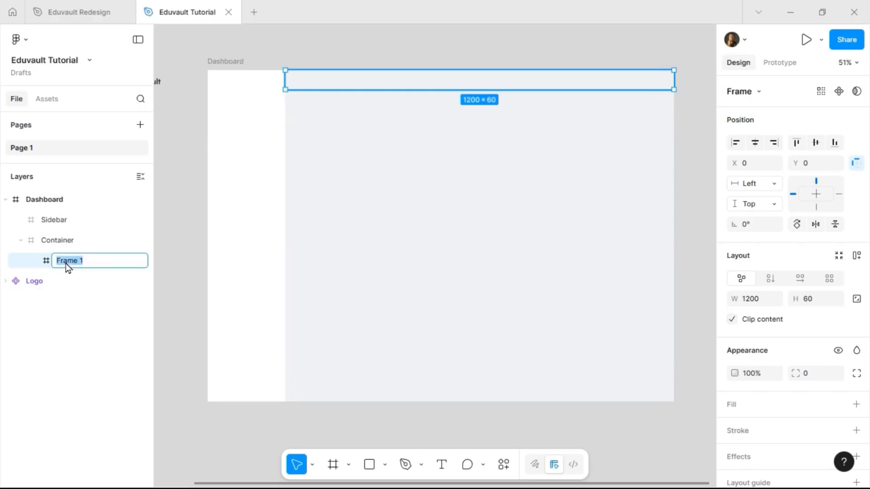
pyautogui.write('Nav_Bar')
pyautogui.press('Return')
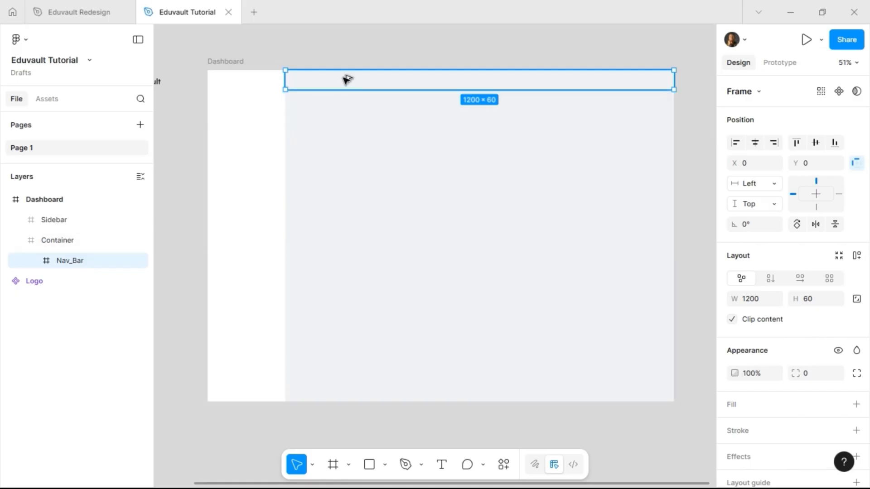
# Duplicate Nav_Bar further down in Container at about Y 128, and add a white FFFFFF fill to the original
pyautogui.moveTo(346, 79); pyautogui.dragTo(360, 145)
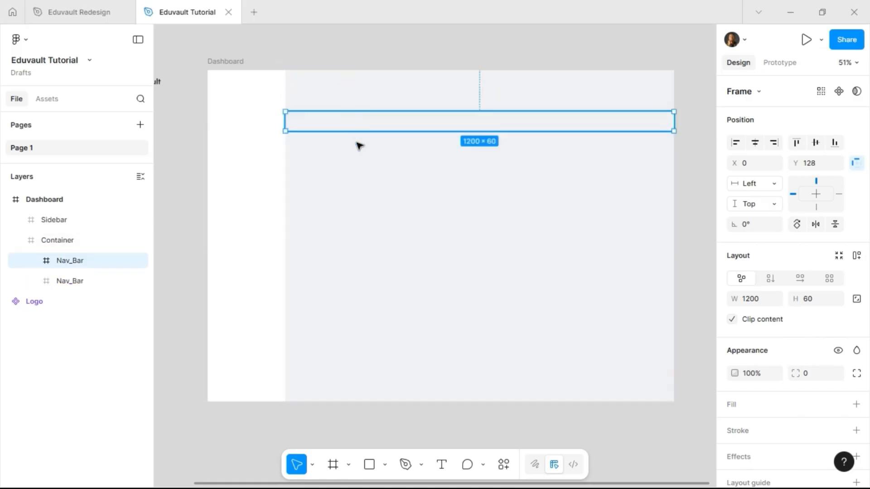
pyautogui.click(357, 88)
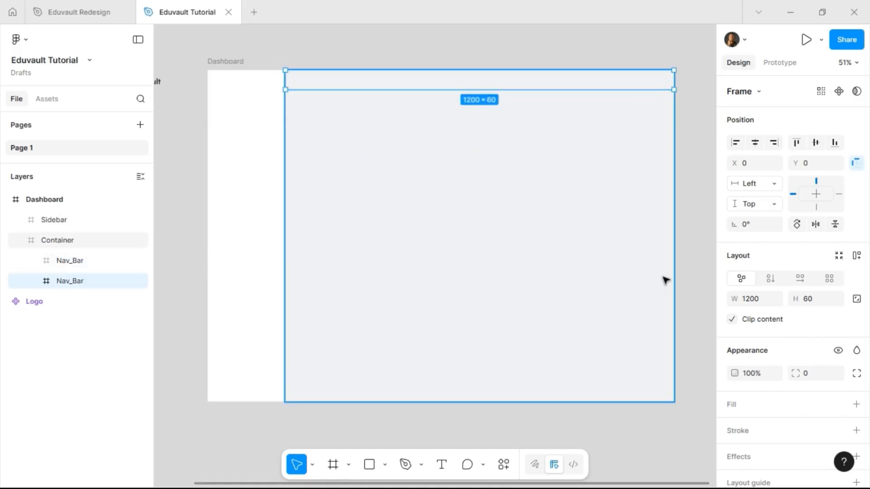
pyautogui.click(775, 410)
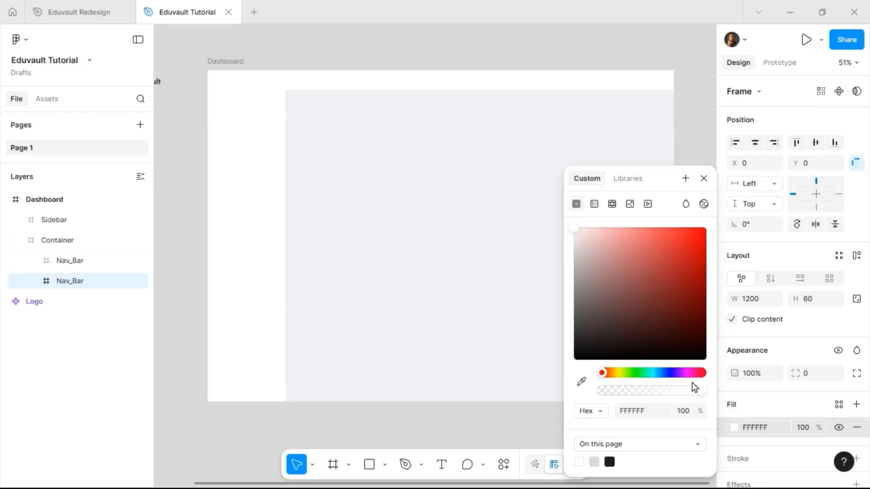
# Stretch the Nav_Bar copy to fill the 1200 × 964 area between the original bar and Container's lower edge
pyautogui.click(361, 115)
pyautogui.moveTo(368, 133); pyautogui.dragTo(415, 400)
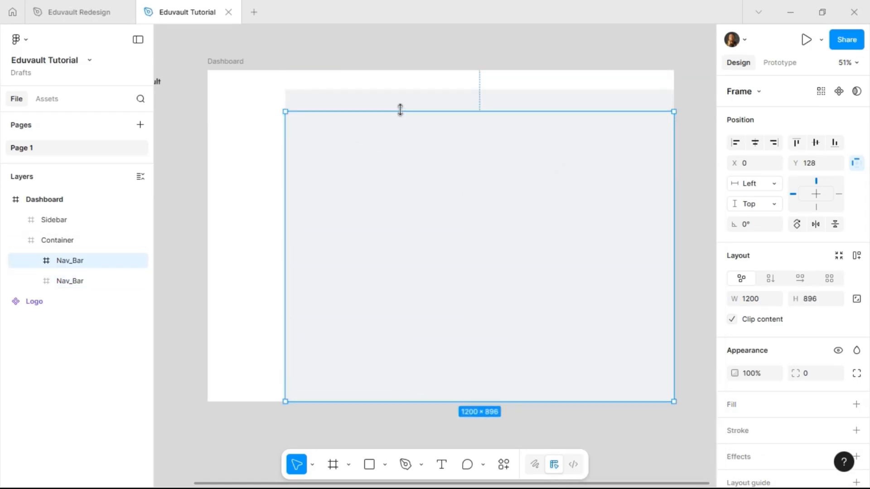
pyautogui.moveTo(402, 110); pyautogui.dragTo(413, 88)
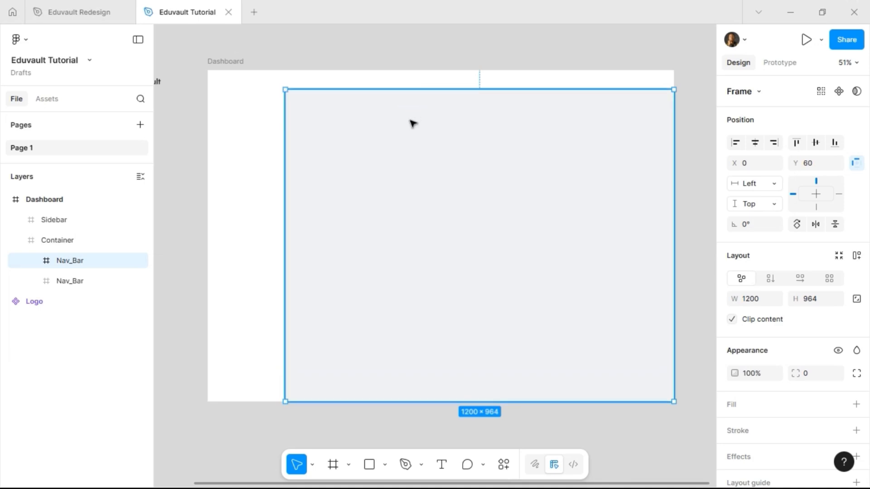
# Rename the 1200 × 964 Nav_Bar copy as "Main_Content_Area"
pyautogui.doubleClick(71, 262)
pyautogui.write('Main')
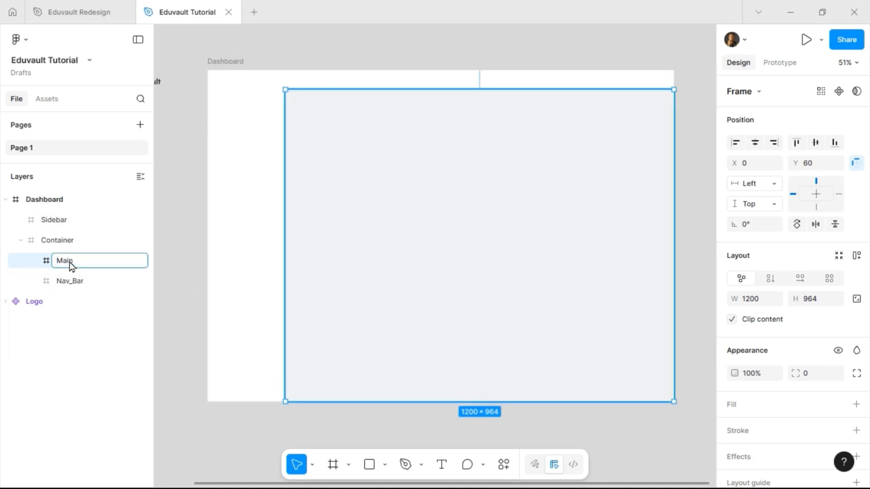
pyautogui.write('_Content_Area')
pyautogui.press('Return')
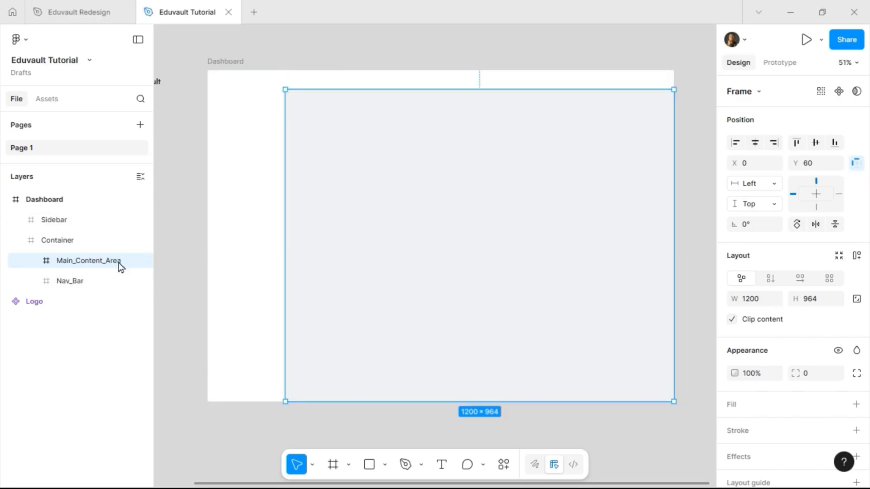
# Apply vertical auto layout to Container and turn off absolute positioning for Main_Content_Area so it joins the flow
pyautogui.click(59, 244)
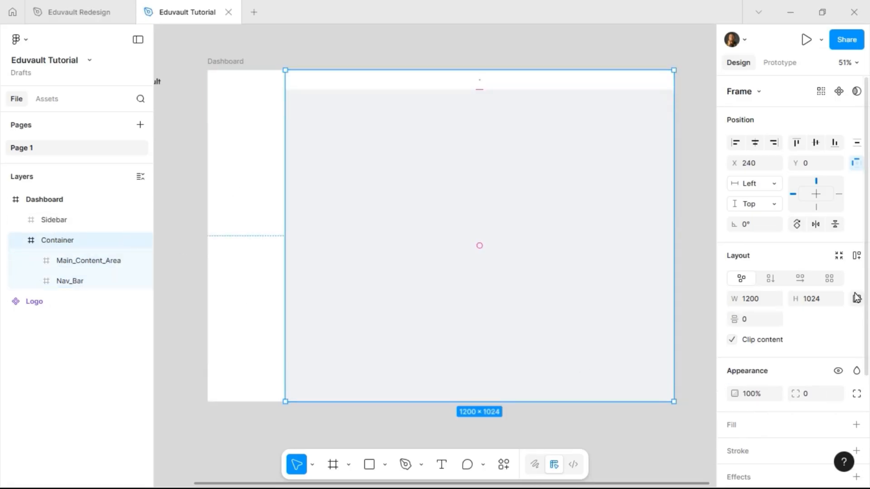
pyautogui.click(856, 259)
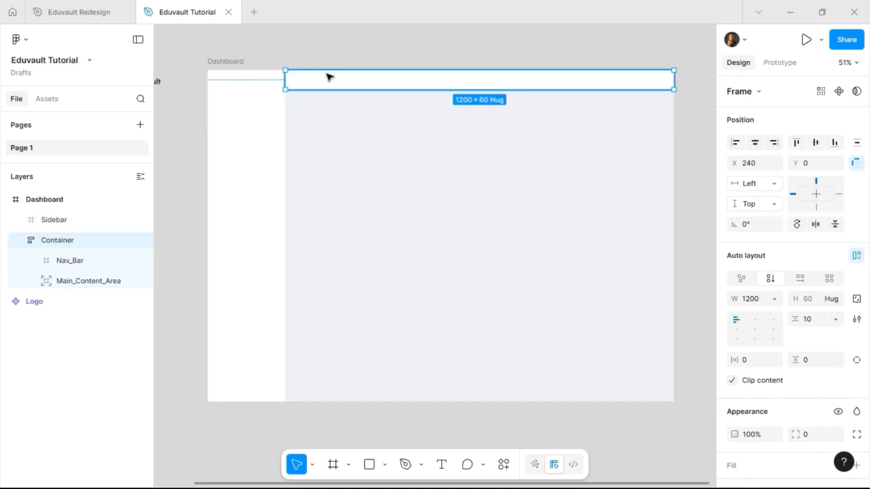
pyautogui.click(65, 282)
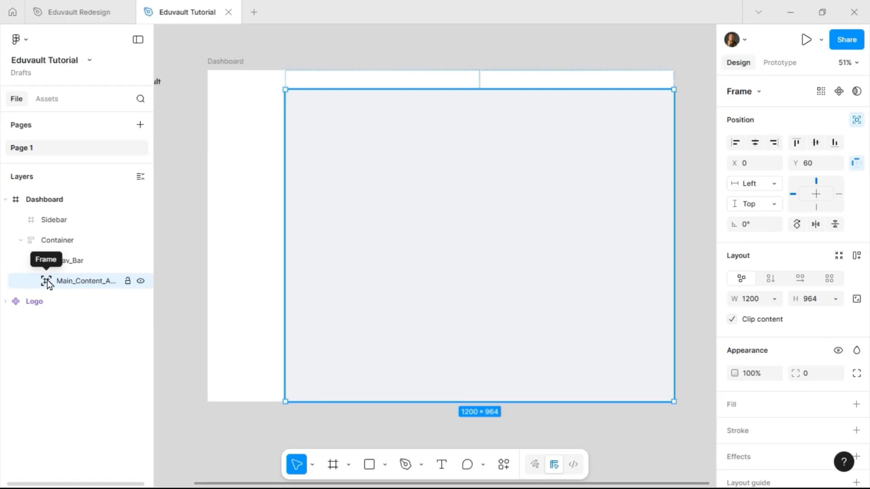
pyautogui.click(857, 125)
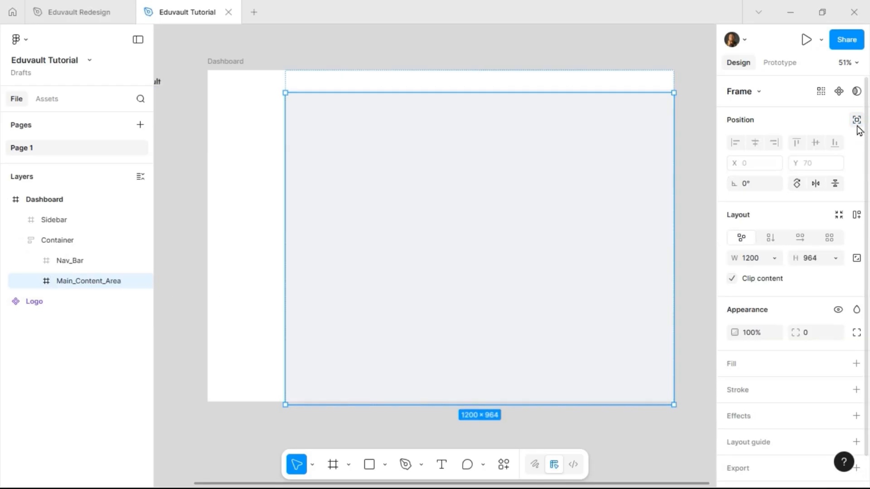
# Set the vertical gap between items in Container's auto layout to 0
pyautogui.click(80, 247)
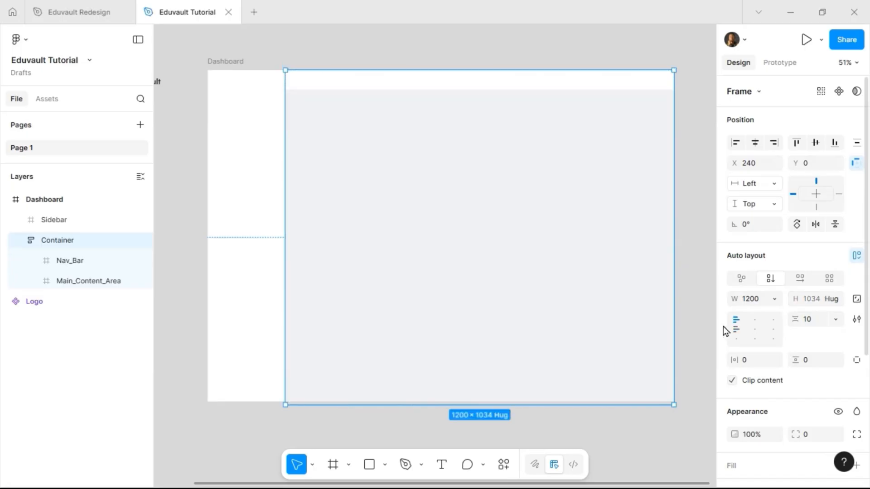
pyautogui.click(818, 326)
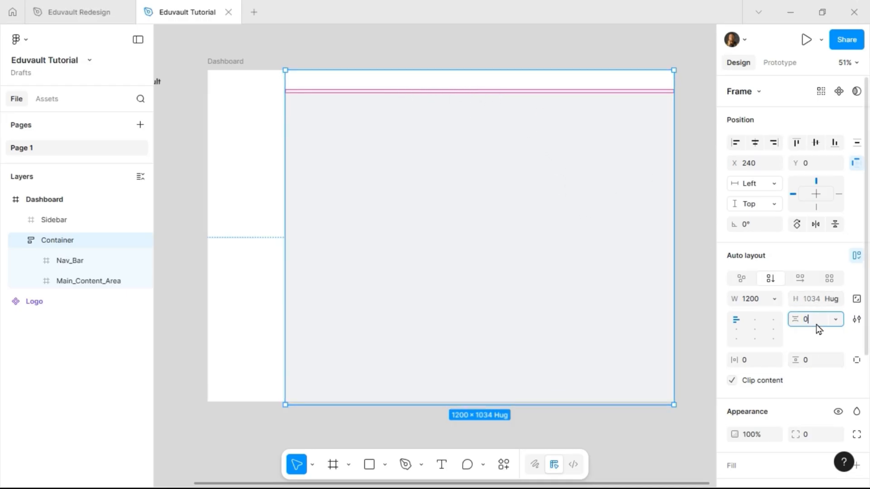
pyautogui.press('Return')
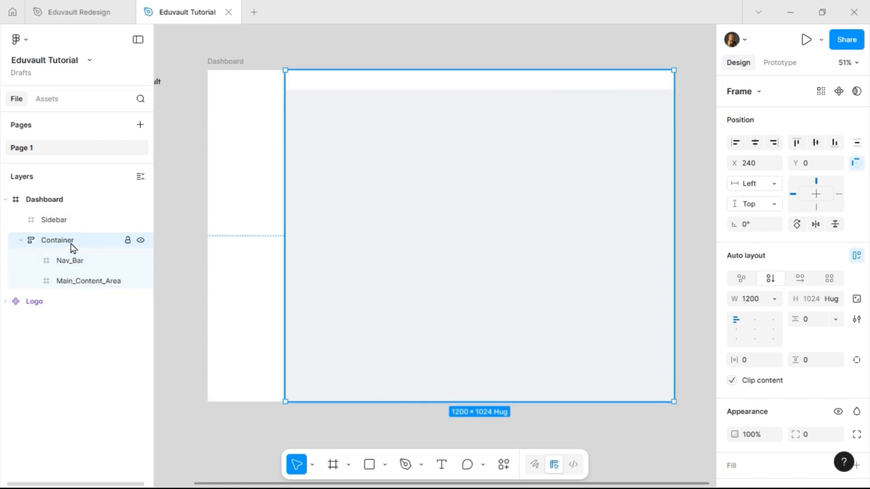
# Review the Dashboard's layer structure, checking the Sidebar, Container, Nav_Bar and Main_Content_Area frames on the canvas
pyautogui.click(75, 281)
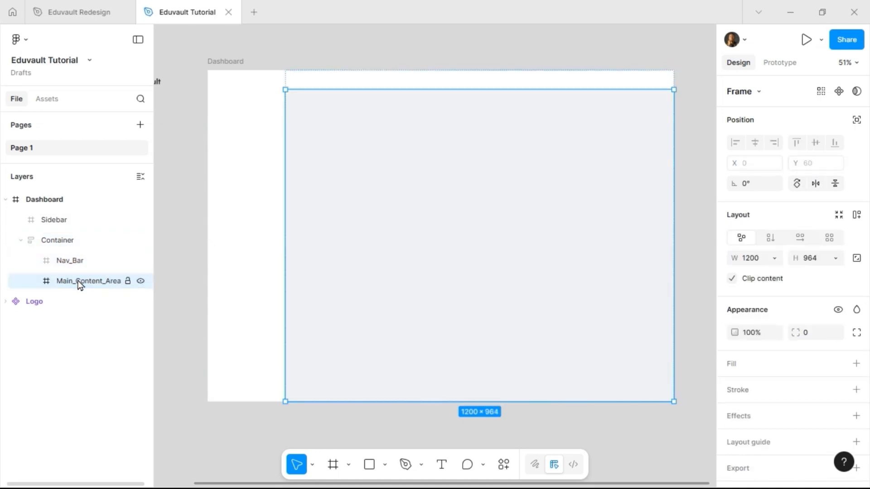
pyautogui.click(301, 81)
pyautogui.click(245, 120)
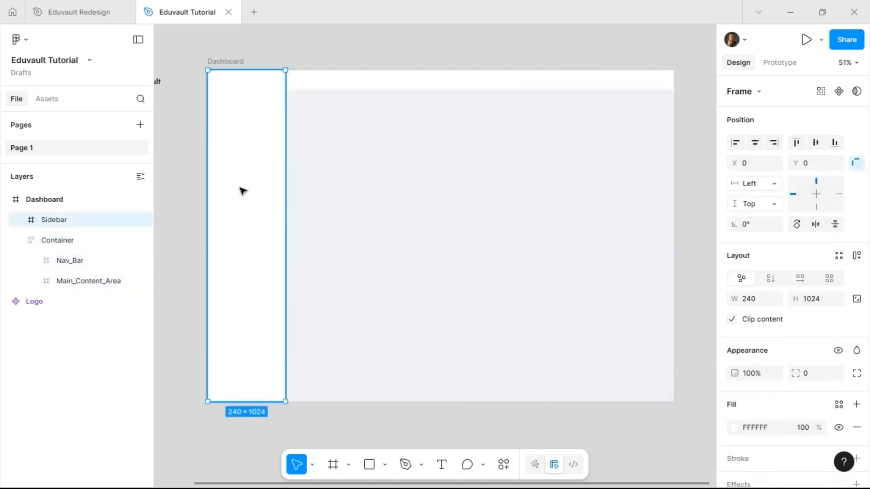
pyautogui.click(371, 185)
pyautogui.hscroll(-3, 371, 185)
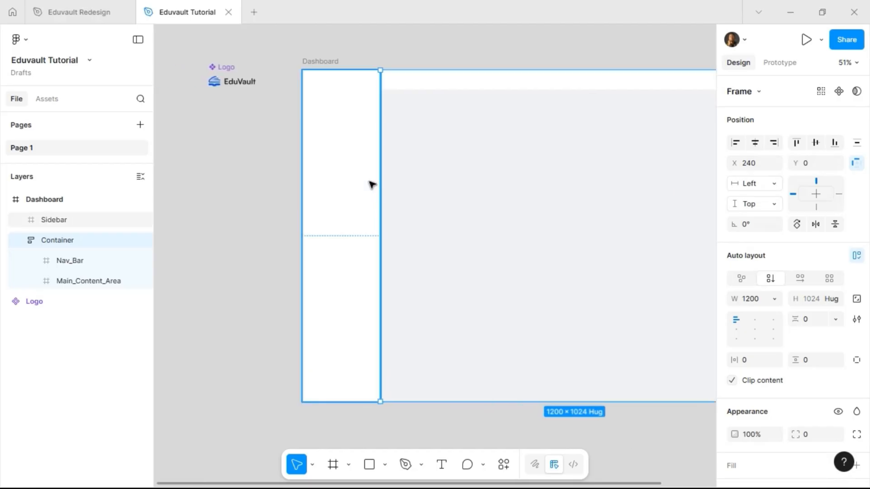
pyautogui.click(20, 240)
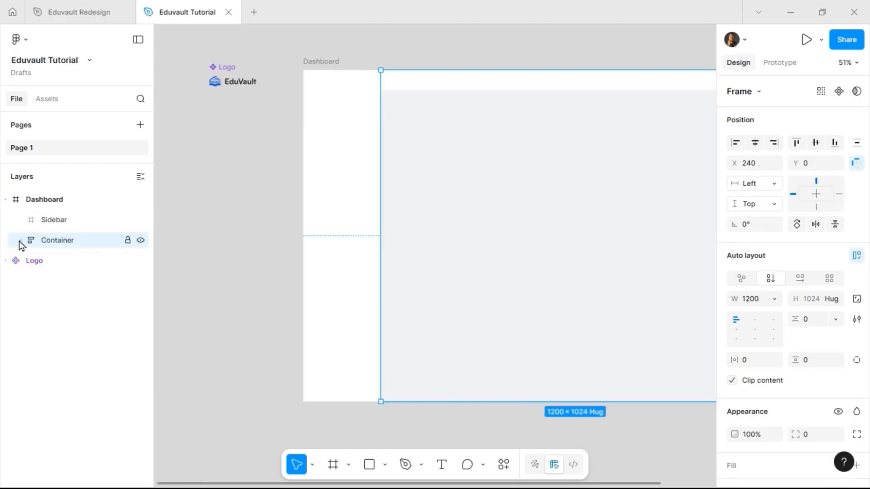
pyautogui.click(20, 240)
pyautogui.click(43, 200)
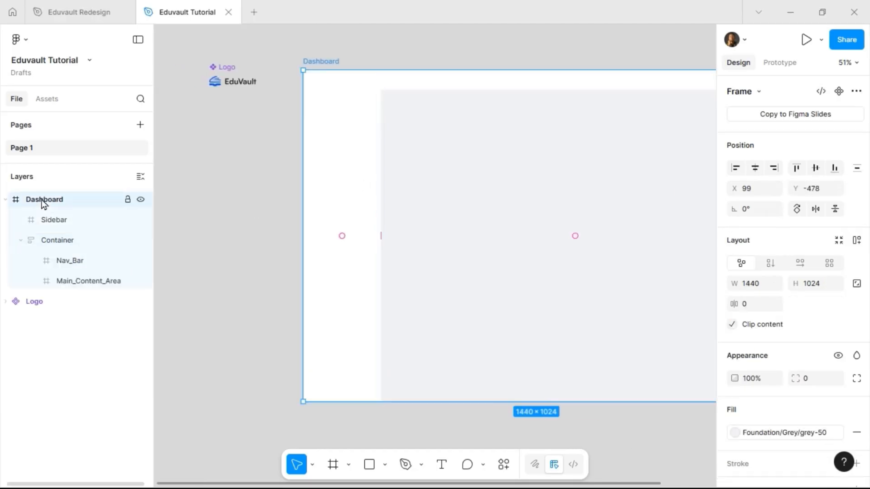
# Move the Logo component above the Dashboard frame in the layer order
pyautogui.click(42, 301)
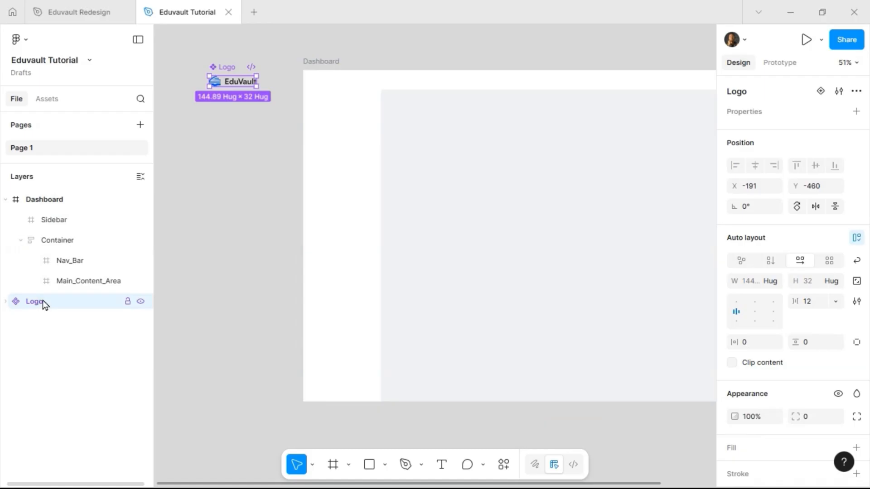
pyautogui.moveTo(46, 307); pyautogui.dragTo(68, 195)
pyautogui.click(55, 221)
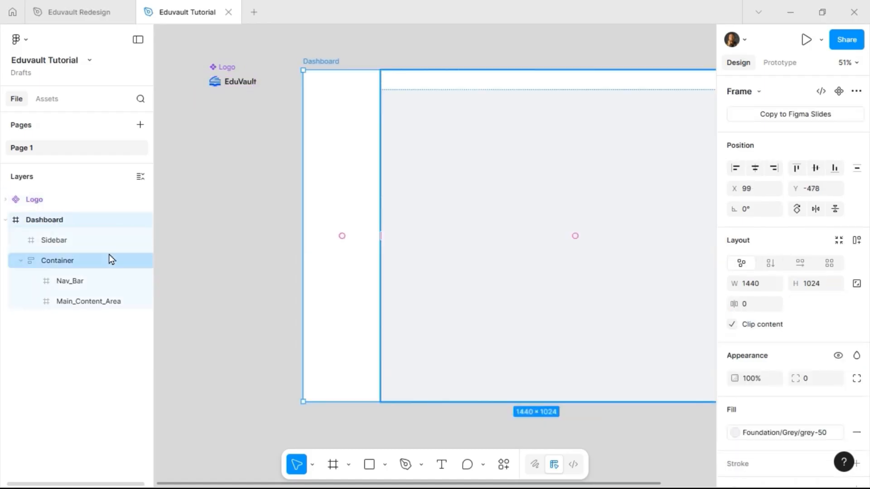
pyautogui.click(233, 82)
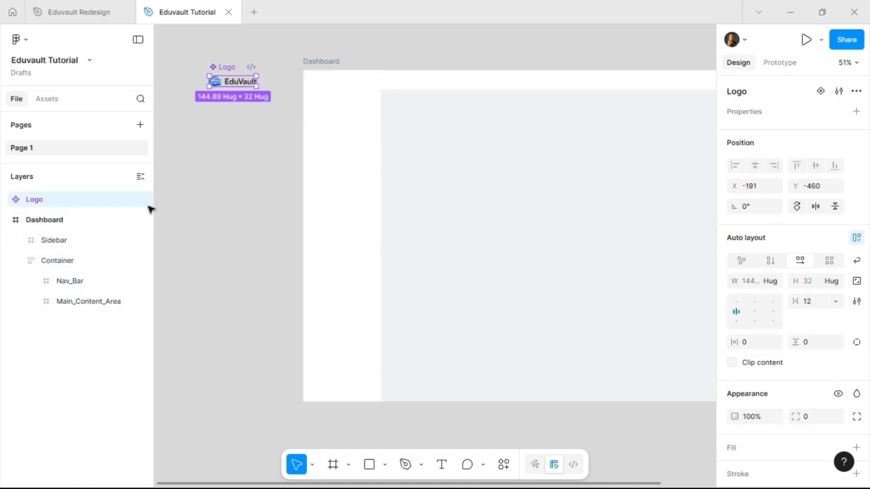
pyautogui.click(28, 220)
# Draw a frame about 240 × 80 inside the Sidebar and align it to the Sidebar's horizontal center and top edge
pyautogui.hotkey('shift', '1')
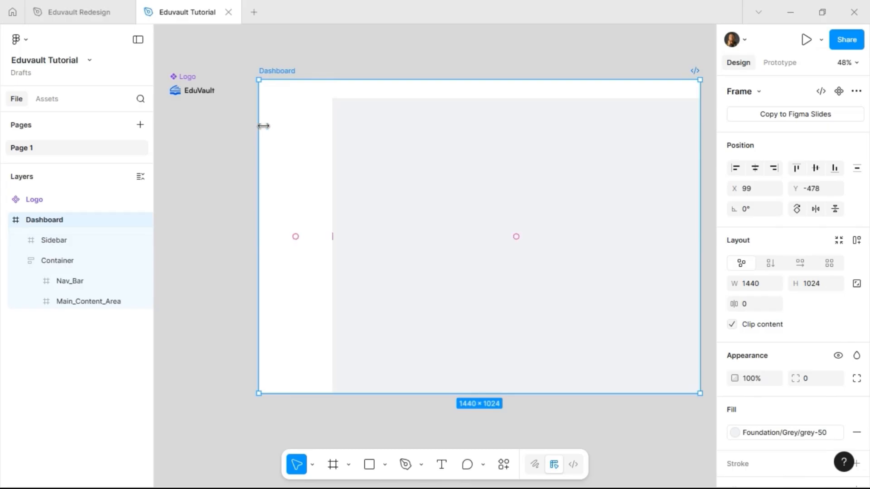
pyautogui.scroll(5, 258, 78)
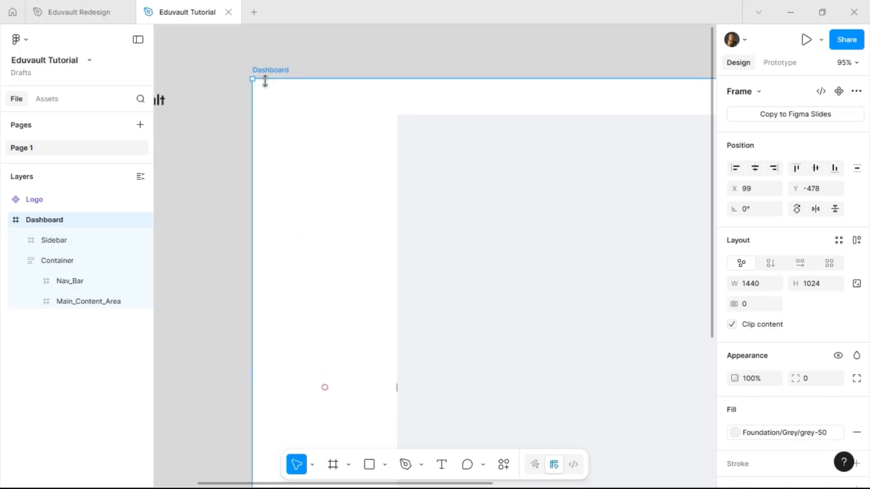
pyautogui.click(333, 465)
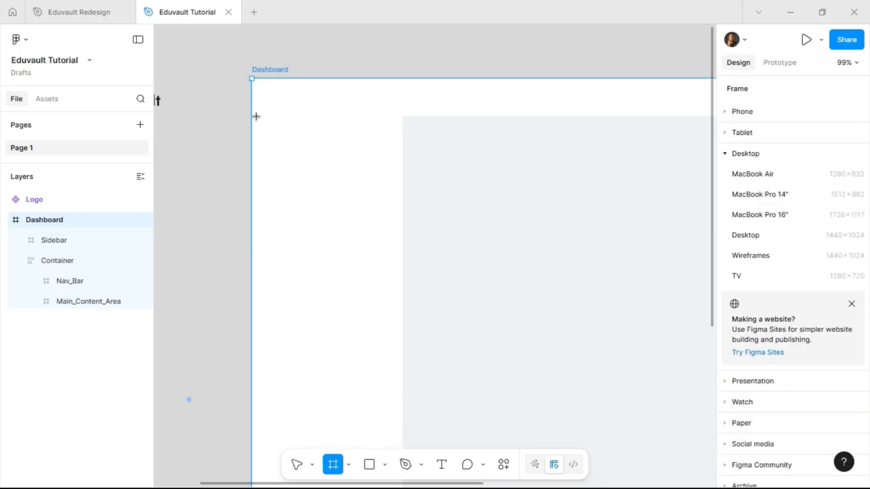
pyautogui.moveTo(256, 117)
pyautogui.mouseDown()
pyautogui.moveTo(382, 148)
pyautogui.moveTo(402, 166)
pyautogui.mouseUp()
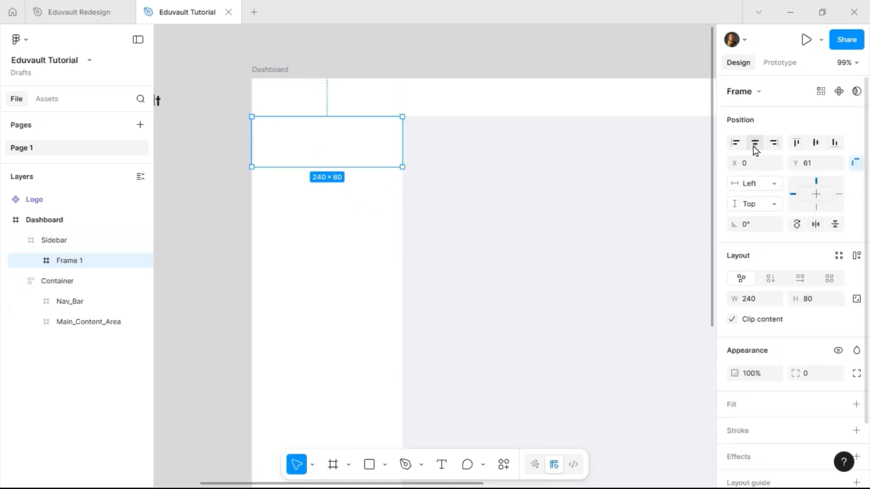
pyautogui.click(754, 142)
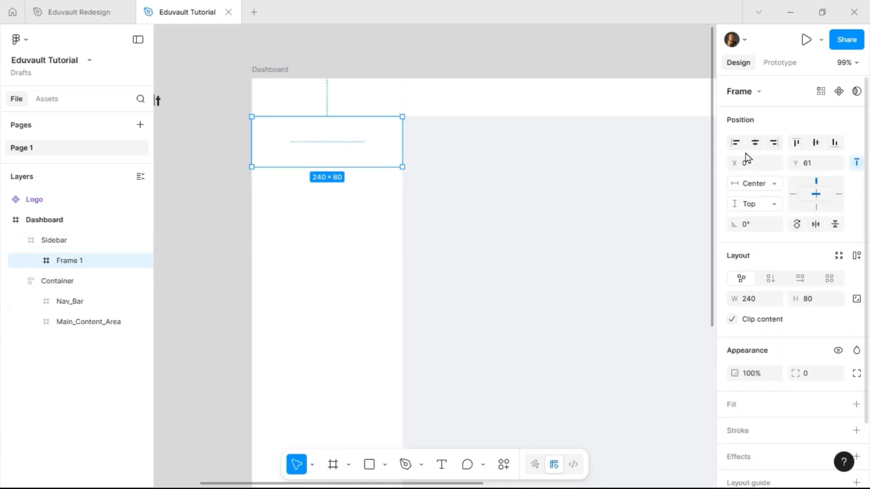
pyautogui.click(797, 145)
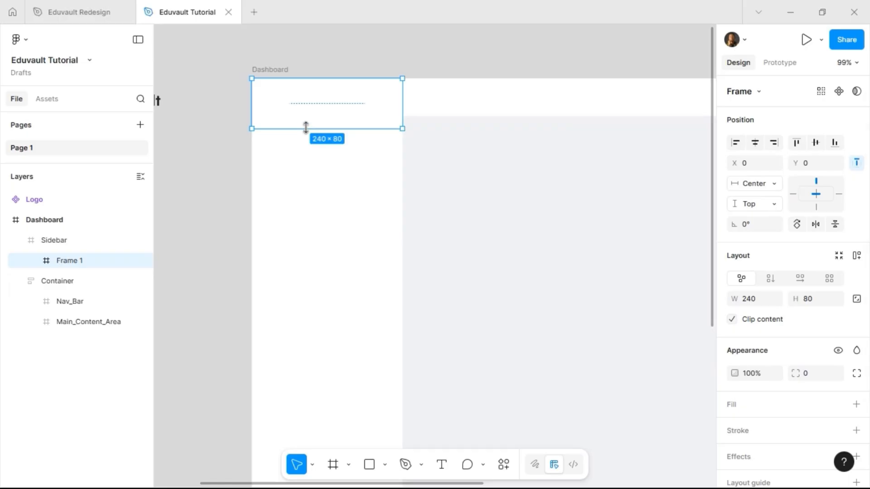
# Set the height of the new Sidebar frame to 60
pyautogui.moveTo(306, 127); pyautogui.dragTo(308, 116)
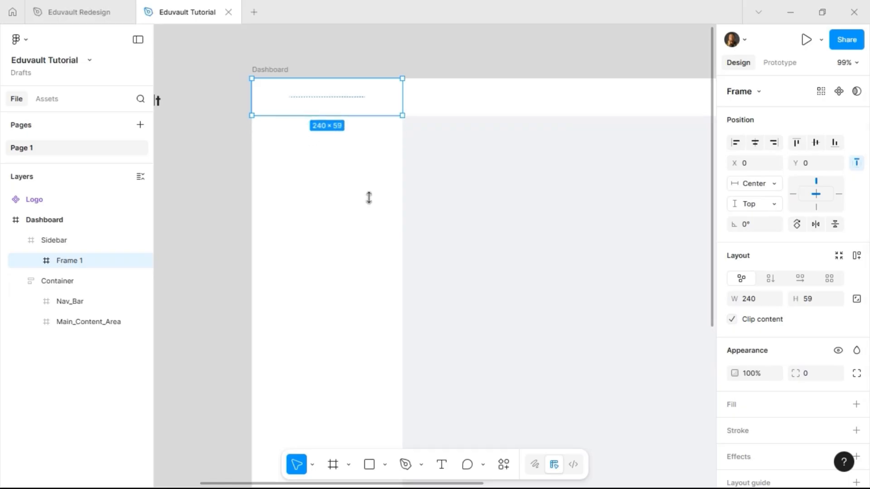
pyautogui.click(816, 303)
pyautogui.write('6')
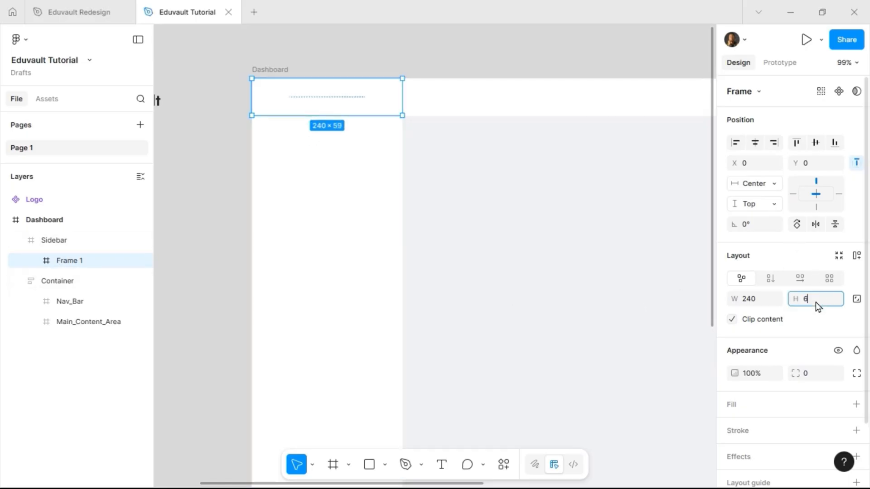
pyautogui.write('0')
pyautogui.press('Return')
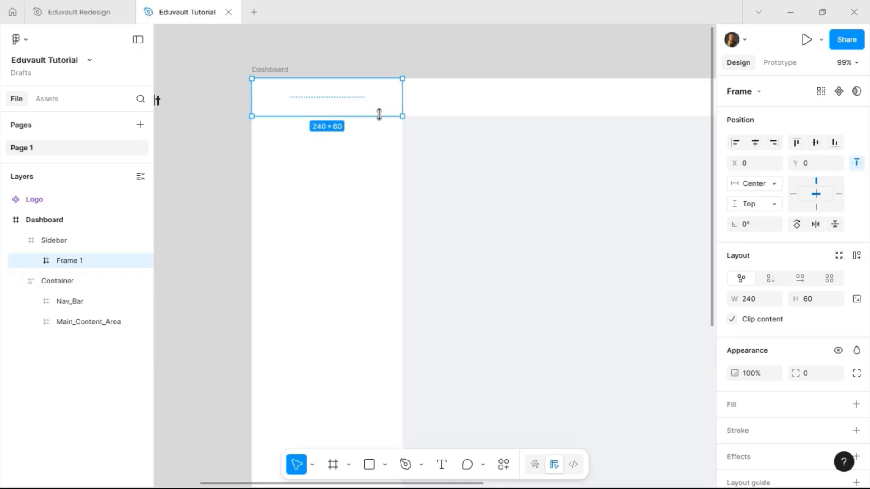
# Compare the size of the new frame inside the Sidebar with the Nav_Bar beside it
pyautogui.click(467, 97)
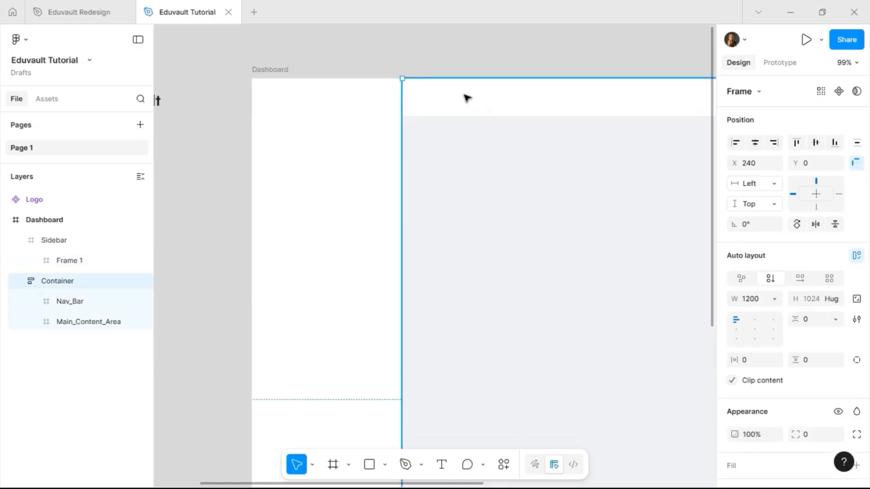
pyautogui.click(466, 97)
pyautogui.click(319, 103)
pyautogui.click(318, 103)
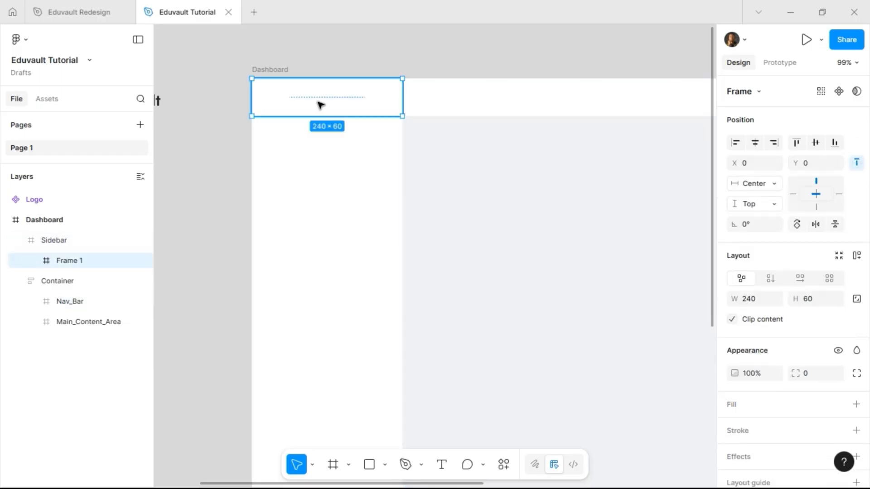
pyautogui.click(470, 94)
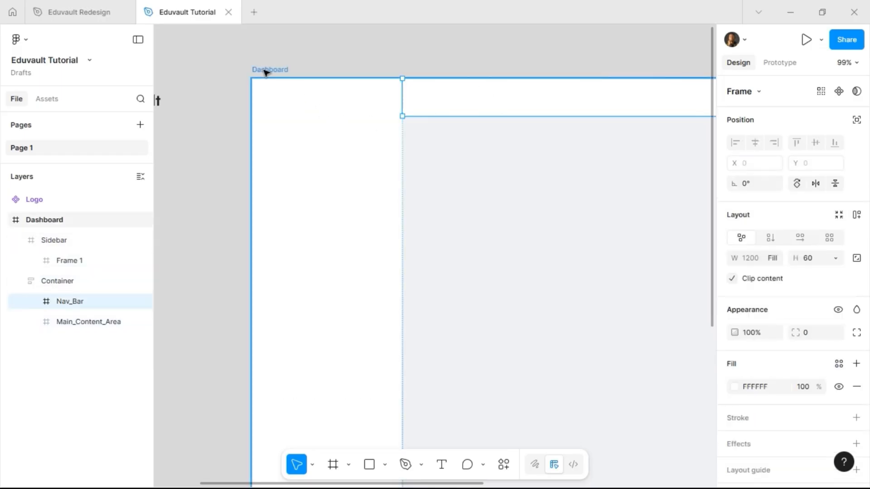
pyautogui.scroll(-3, 362, 177)
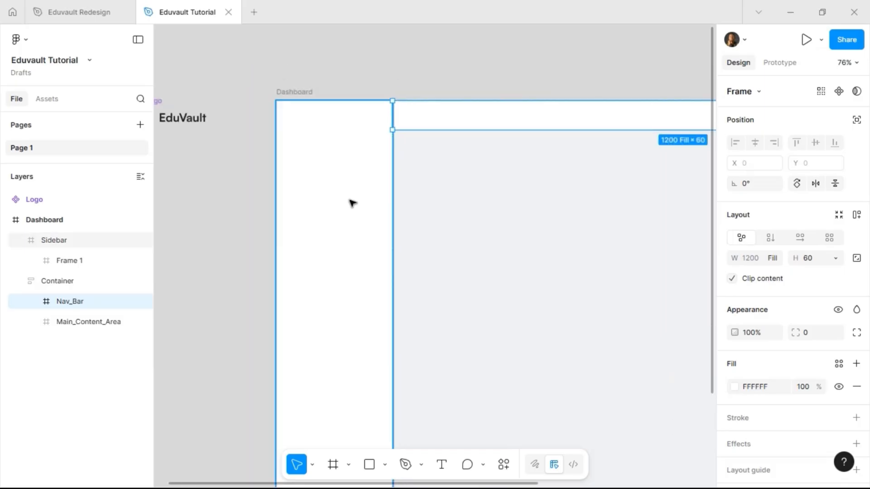
pyautogui.scroll(-2, 377, 183)
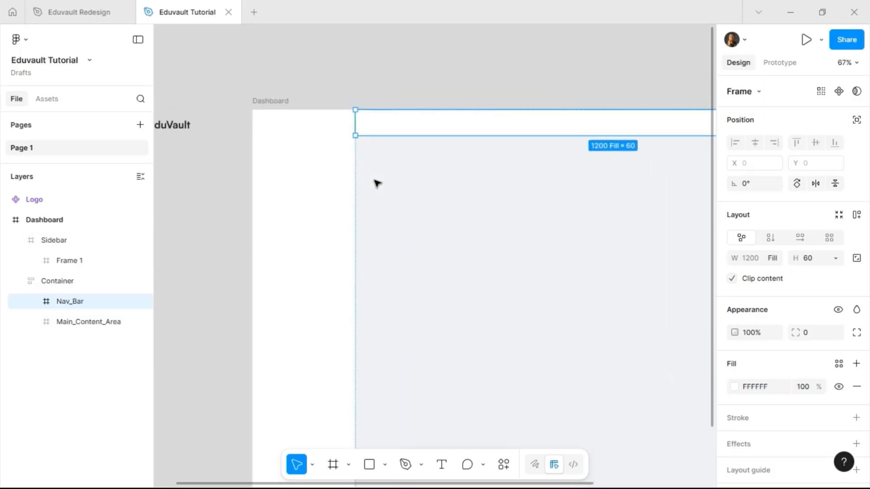
# Remove the white fill from both the Sidebar and the Nav_Bar frames
pyautogui.click(334, 217)
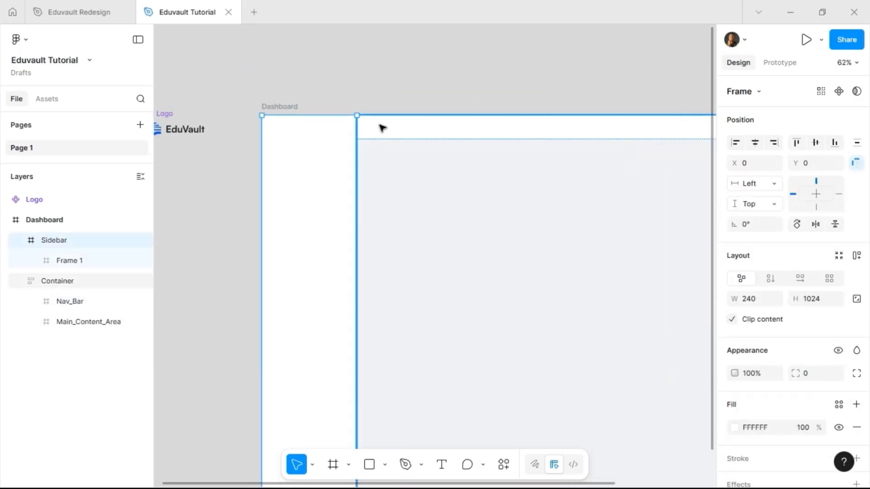
pyautogui.scroll(-2, 779, 399)
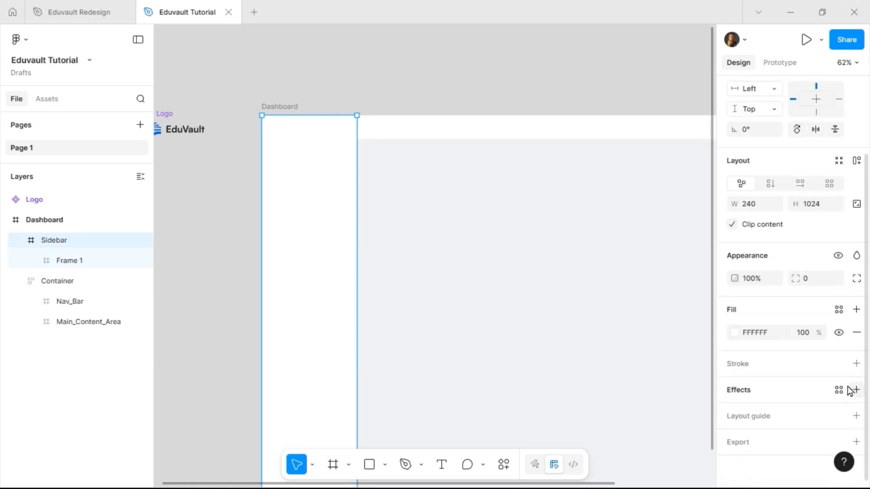
pyautogui.click(856, 334)
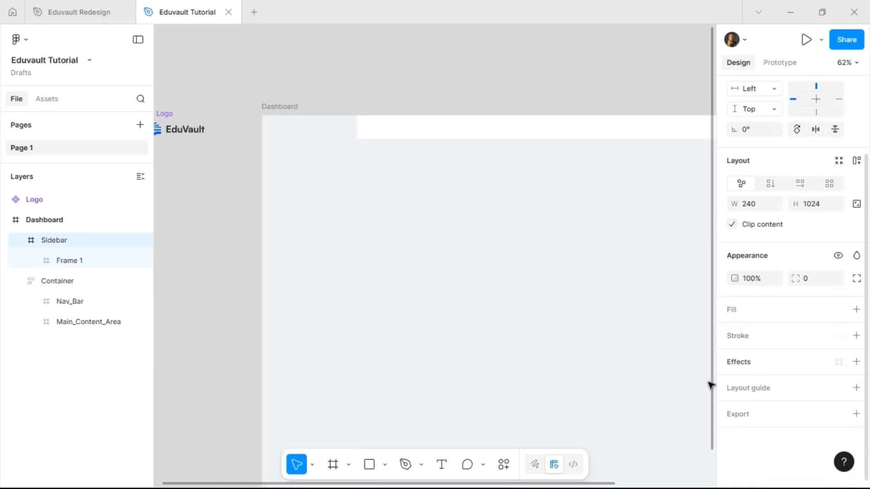
pyautogui.click(382, 131)
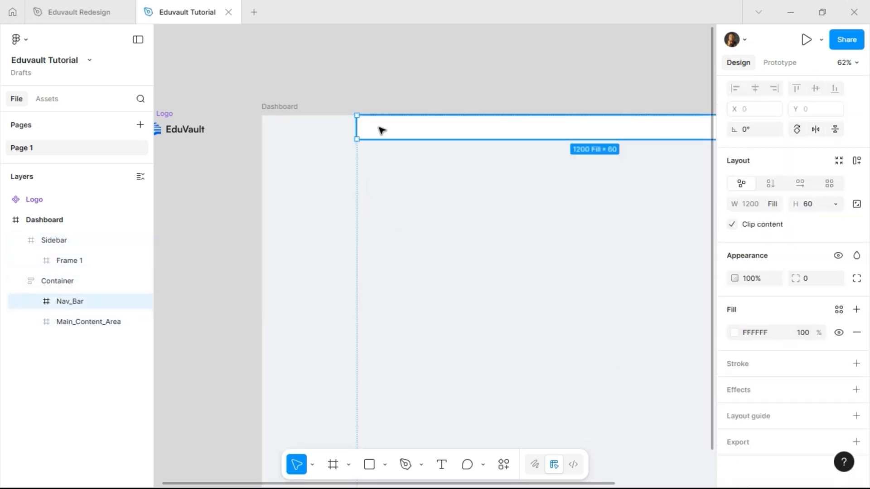
pyautogui.click(855, 334)
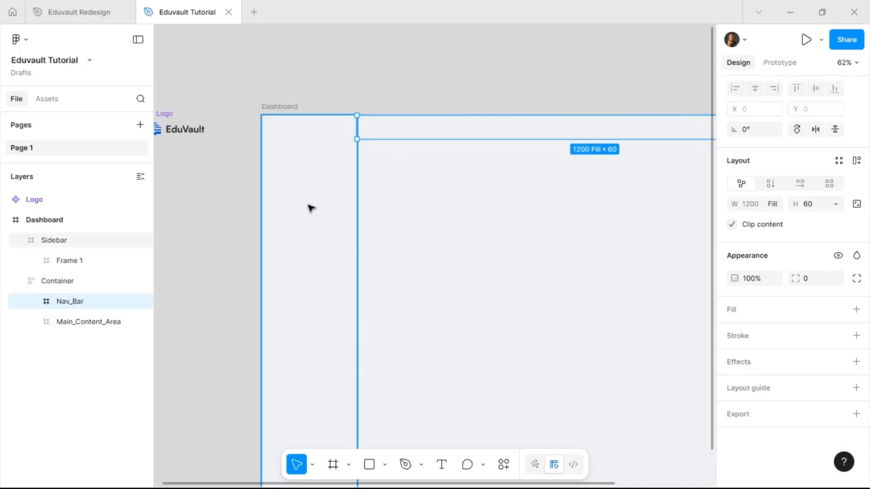
pyautogui.hscroll(2, 445, 243)
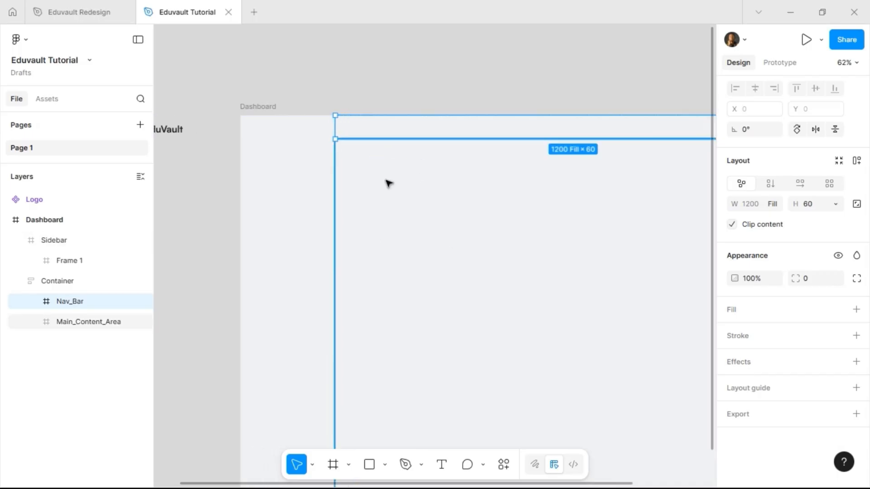
# Add a fill to the Container frame and set its color to FAFAFA
pyautogui.click(264, 106)
pyautogui.click(107, 284)
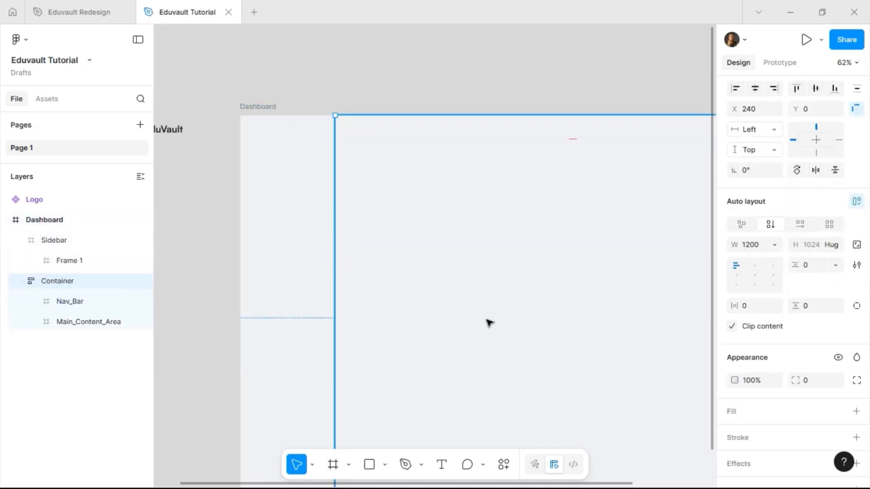
pyautogui.click(761, 415)
pyautogui.click(764, 436)
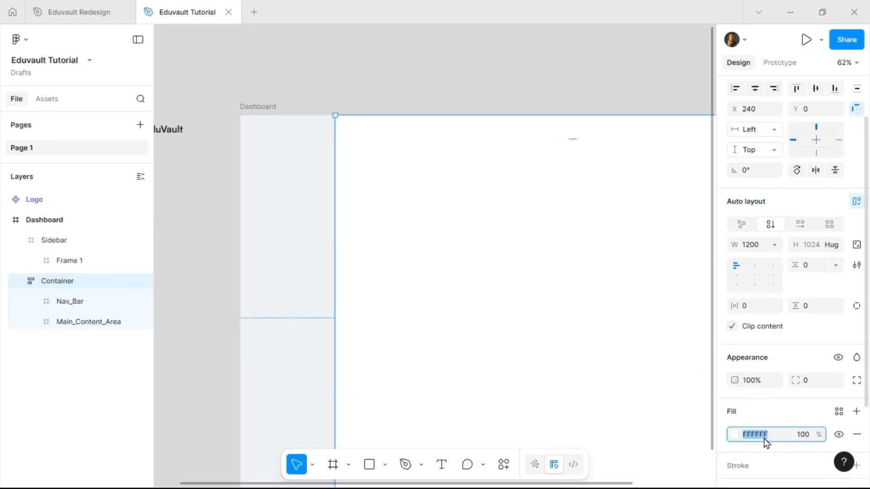
pyautogui.write('FAFAFA')
pyautogui.press('Return')
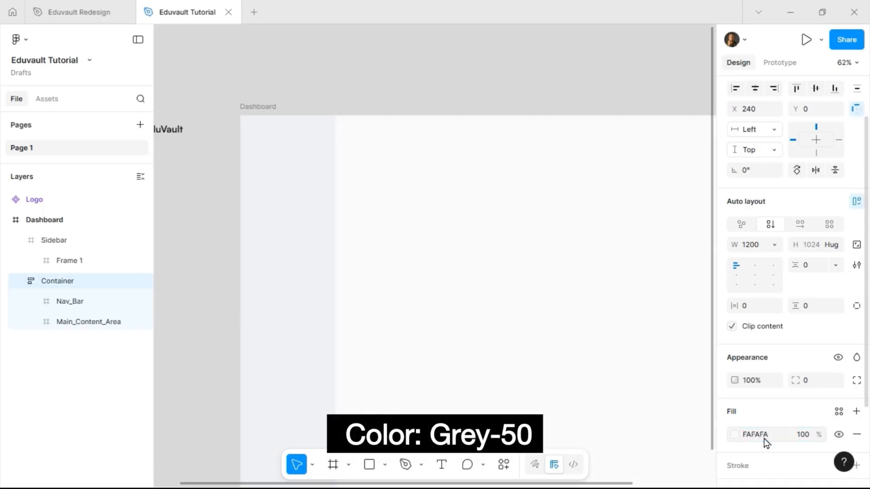
# Add a stroke to the Container using the Foundation/Grey/grey-200 style and position it Outside
pyautogui.scroll(-2, 757, 422)
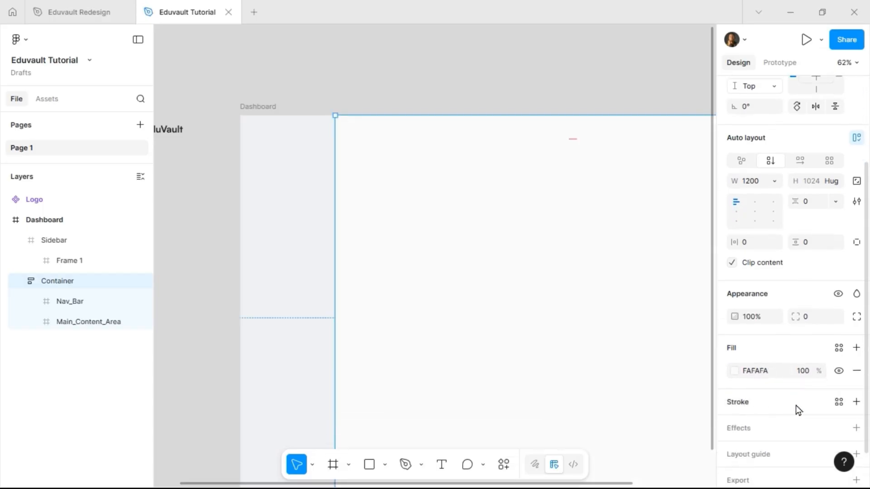
pyautogui.click(838, 403)
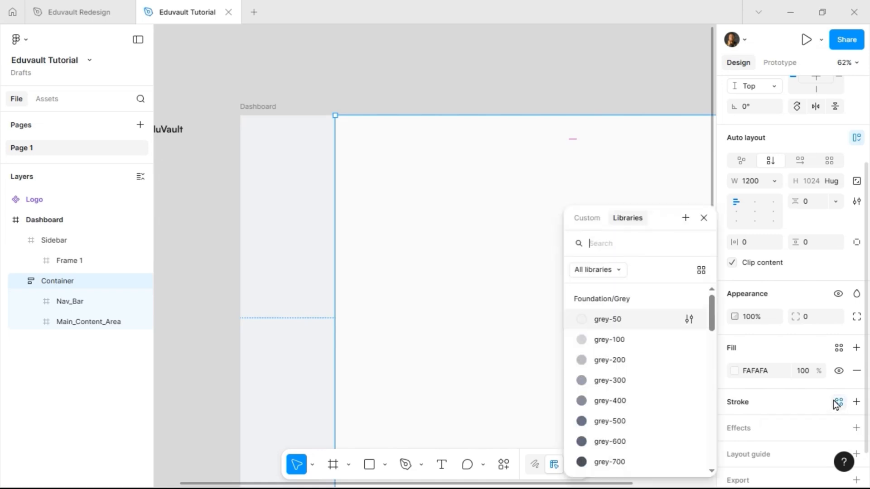
pyautogui.click(637, 365)
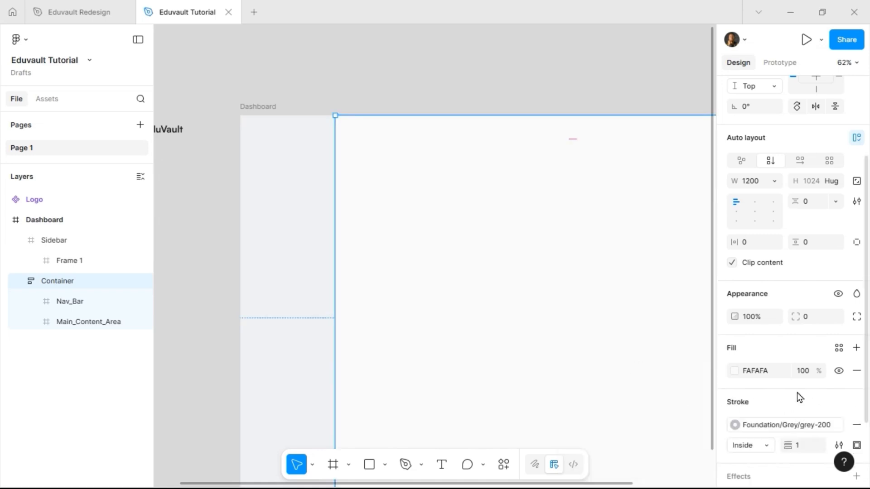
pyautogui.scroll(-2, 798, 394)
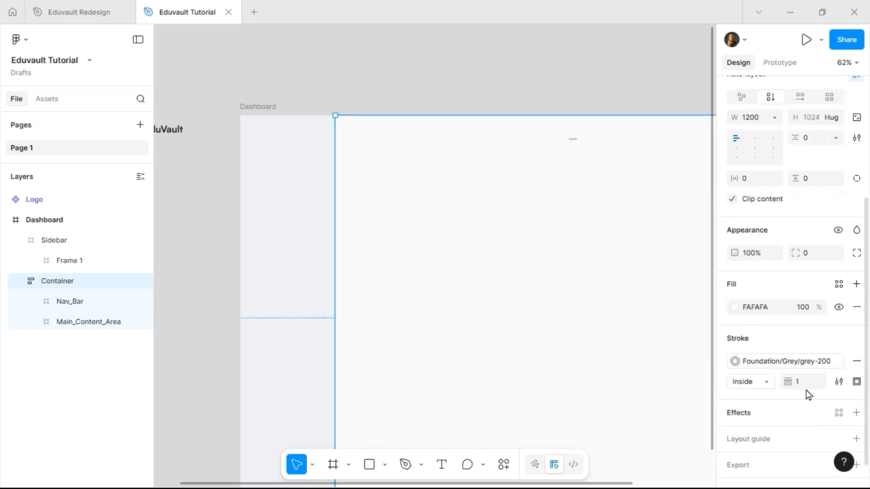
pyautogui.click(765, 388)
pyautogui.click(764, 396)
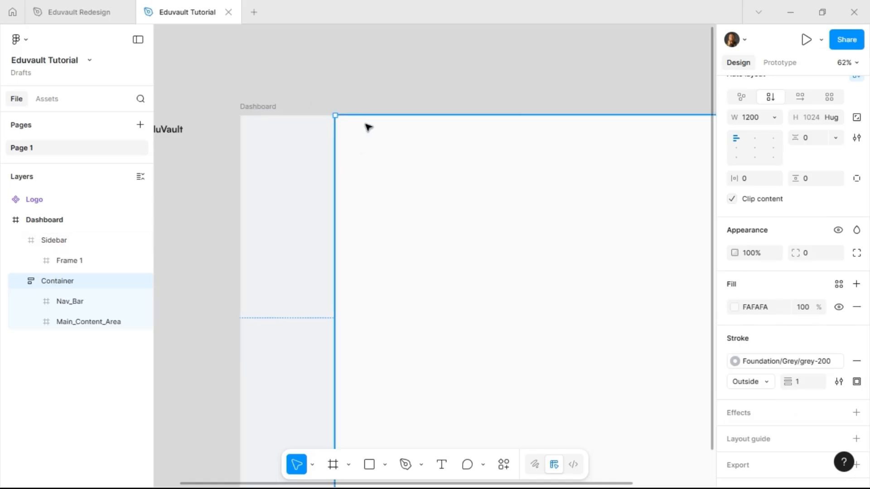
pyautogui.click(373, 91)
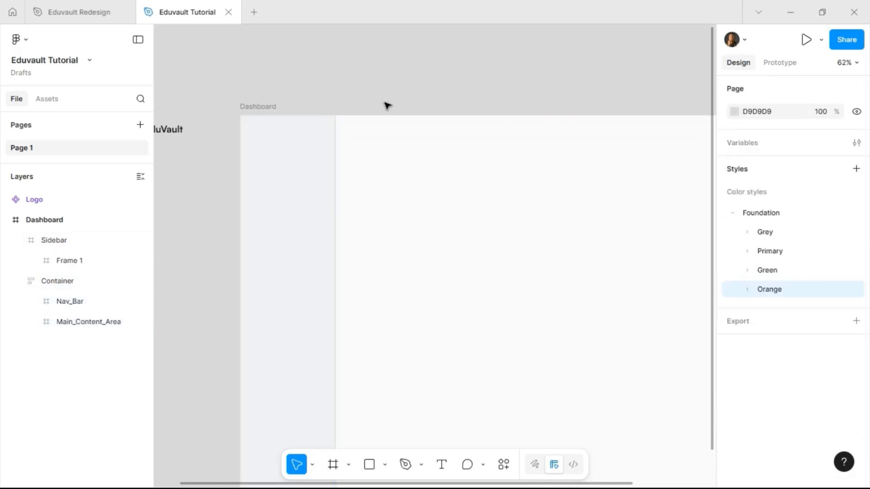
pyautogui.scroll(5, 343, 107)
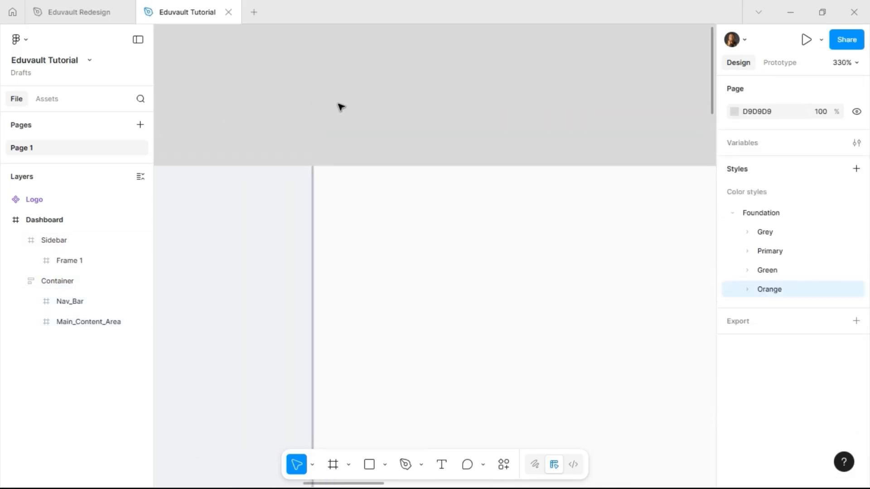
pyautogui.scroll(-4, 339, 104)
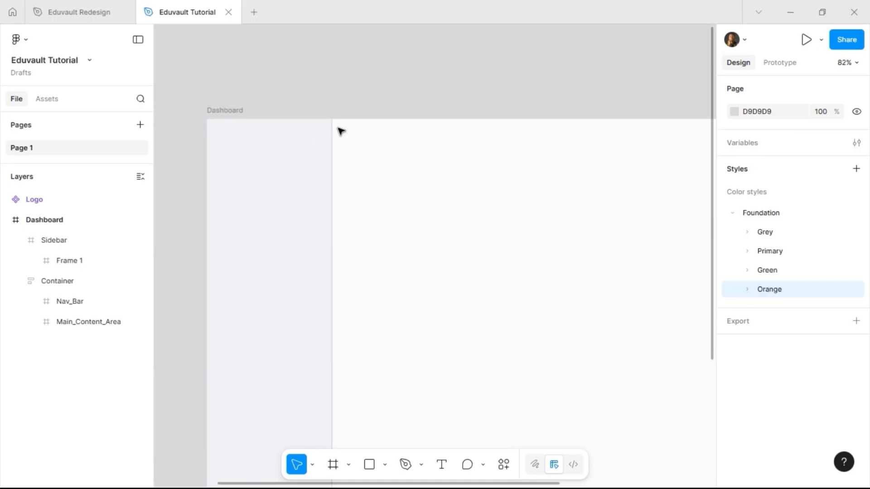
# Set the Container's corner radius to 24
pyautogui.click(401, 233)
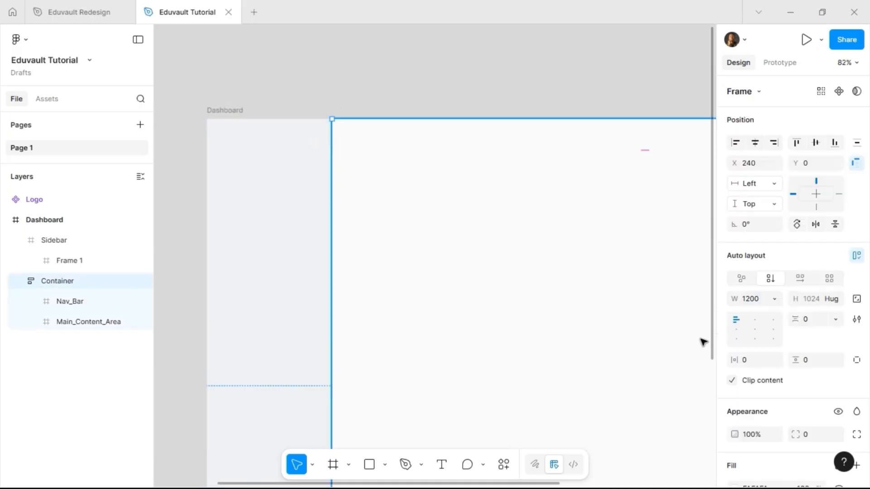
pyautogui.scroll(-4, 788, 335)
pyautogui.click(811, 245)
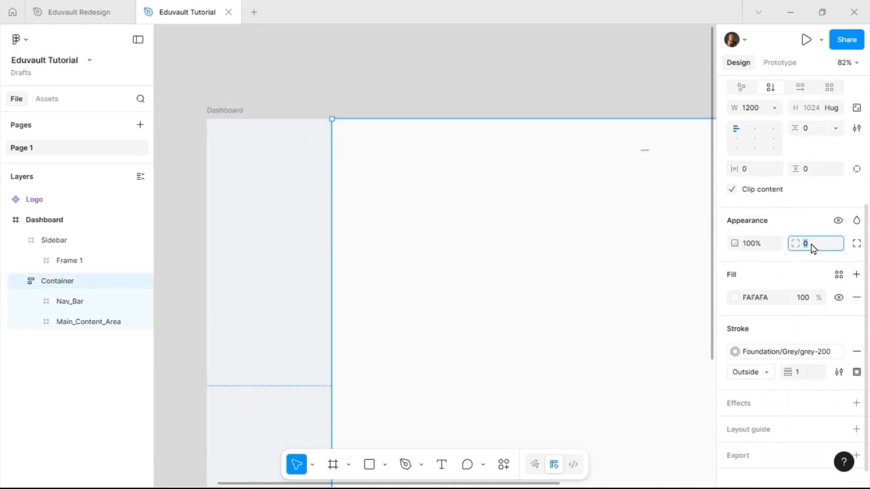
pyautogui.write('24')
pyautogui.press('Return')
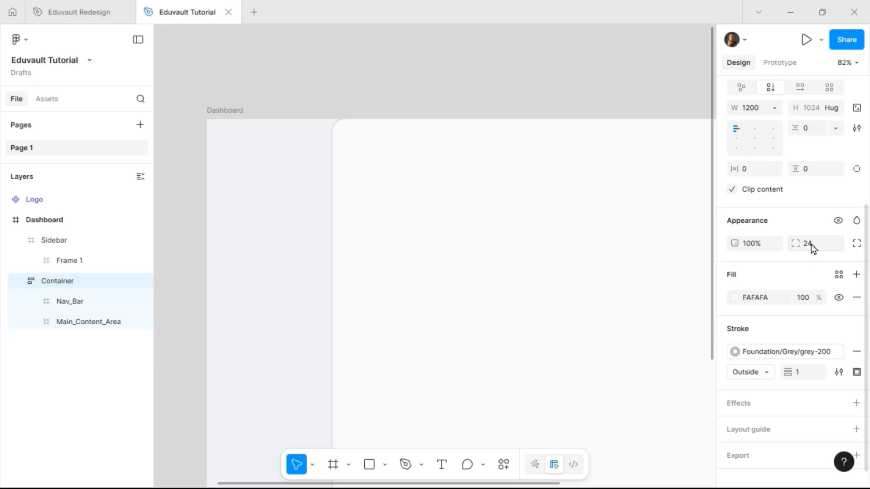
# Set the Container's bottom-right and top-right corner radii individually to 0
pyautogui.click(856, 244)
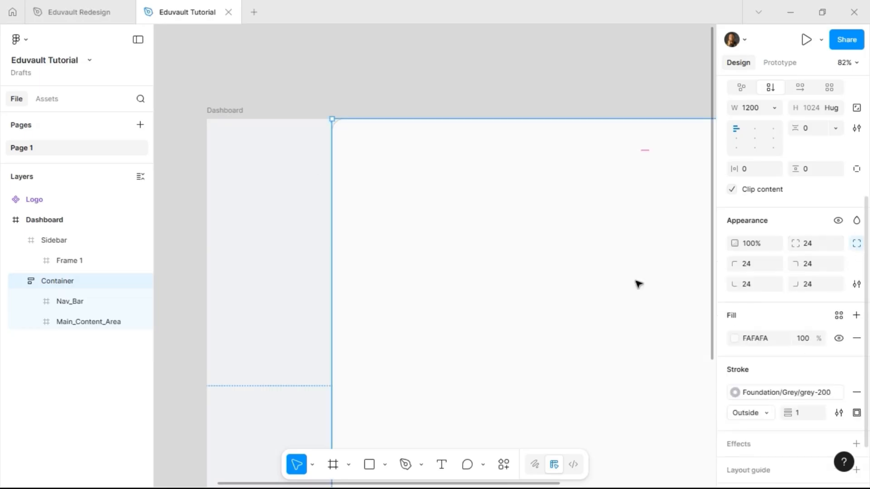
pyautogui.scroll(-3, 357, 131)
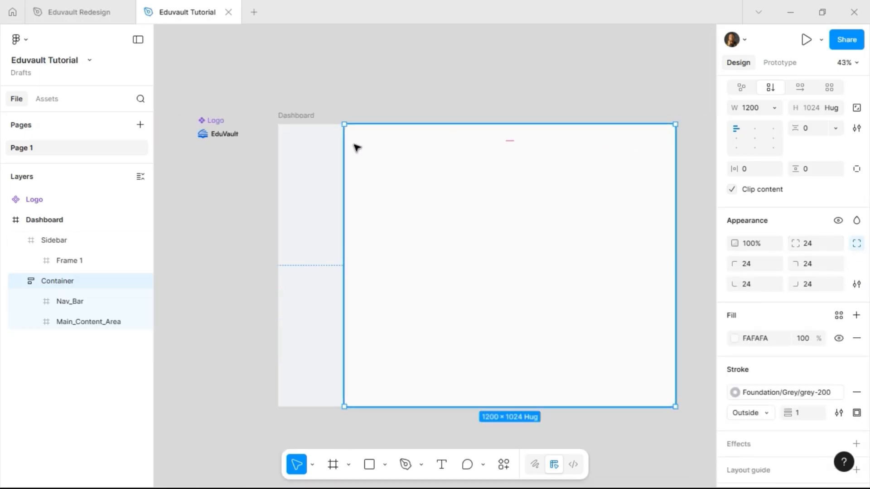
pyautogui.click(819, 286)
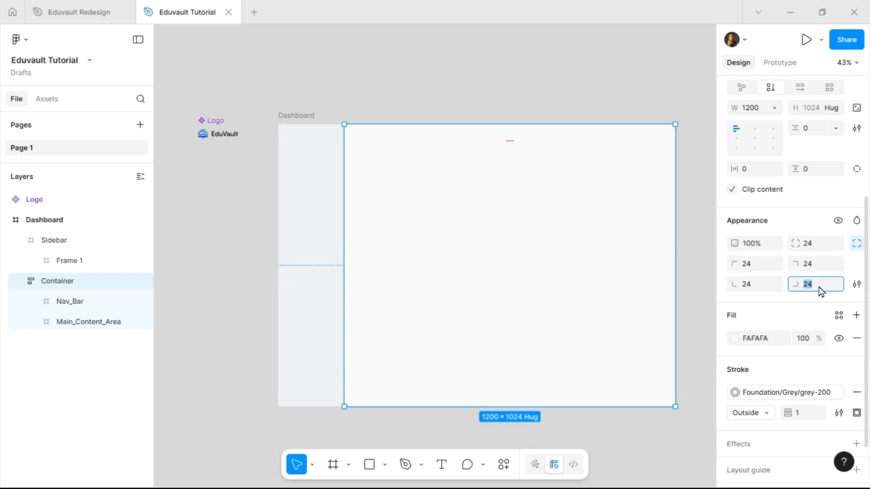
pyautogui.write('0')
pyautogui.press('Return')
pyautogui.click(823, 271)
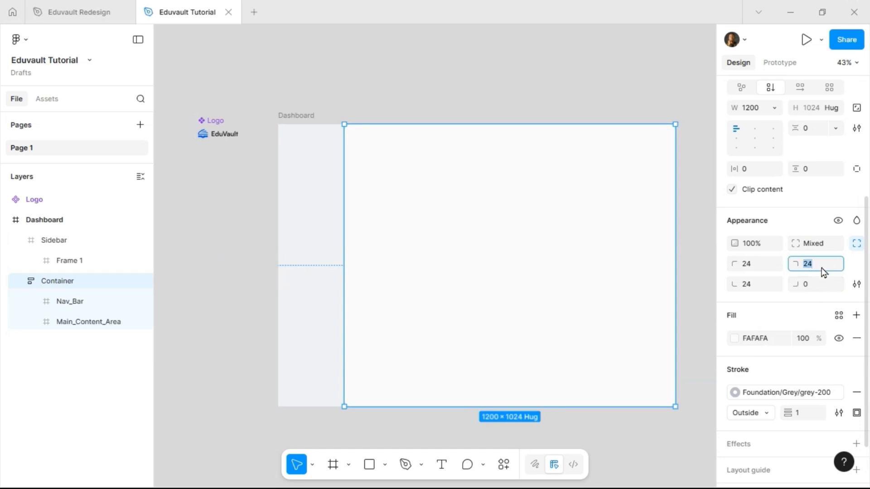
pyautogui.write('0')
pyautogui.press('Return')
pyautogui.click(856, 244)
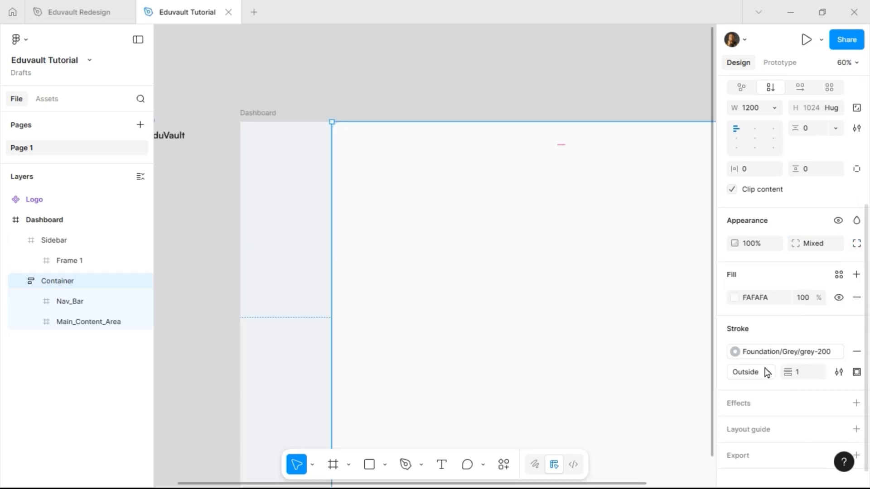
# Limit the Container's stroke to its left side and deselect the frame
pyautogui.click(857, 372)
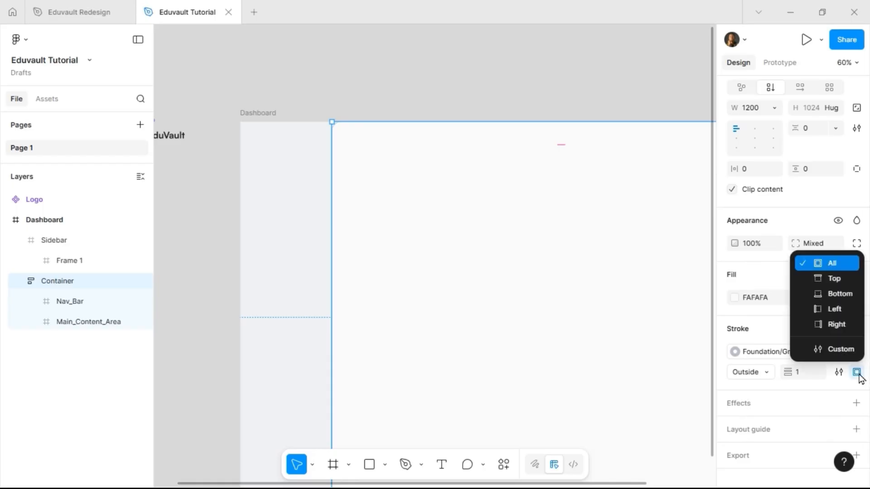
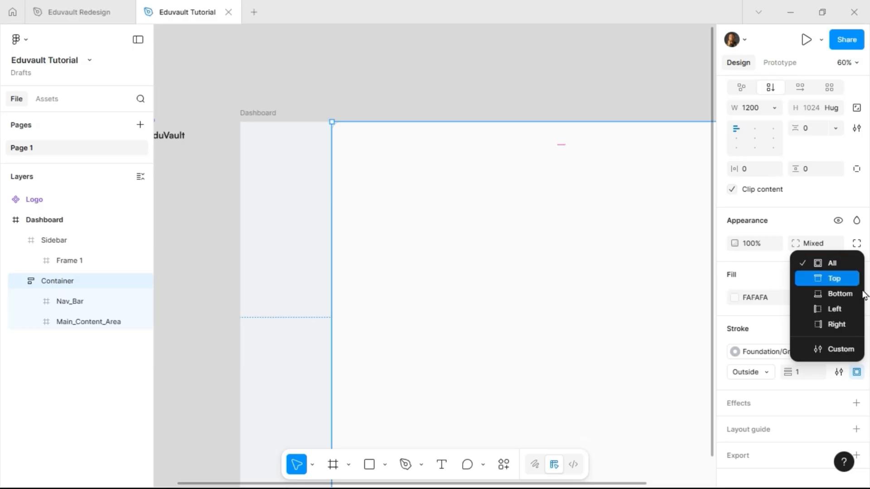
pyautogui.click(823, 311)
pyautogui.click(401, 89)
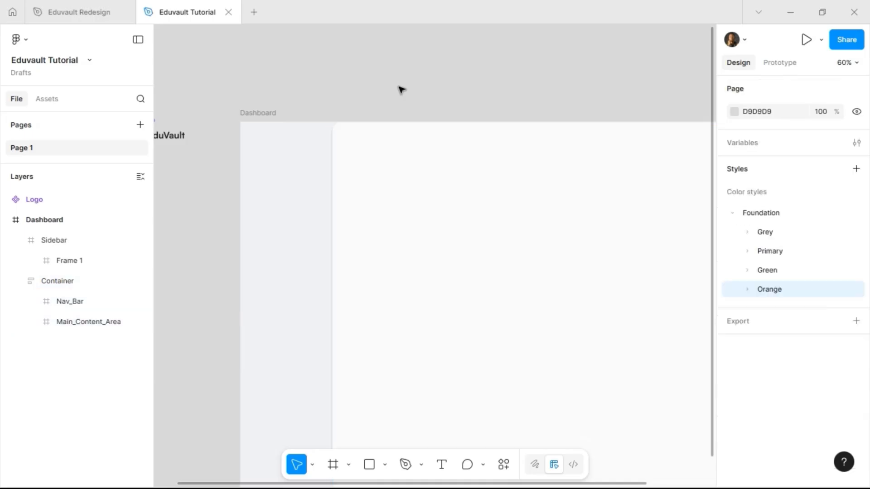
pyautogui.scroll(-5, 400, 89)
pyautogui.scroll(3, 432, 135)
pyautogui.scroll(1, 431, 134)
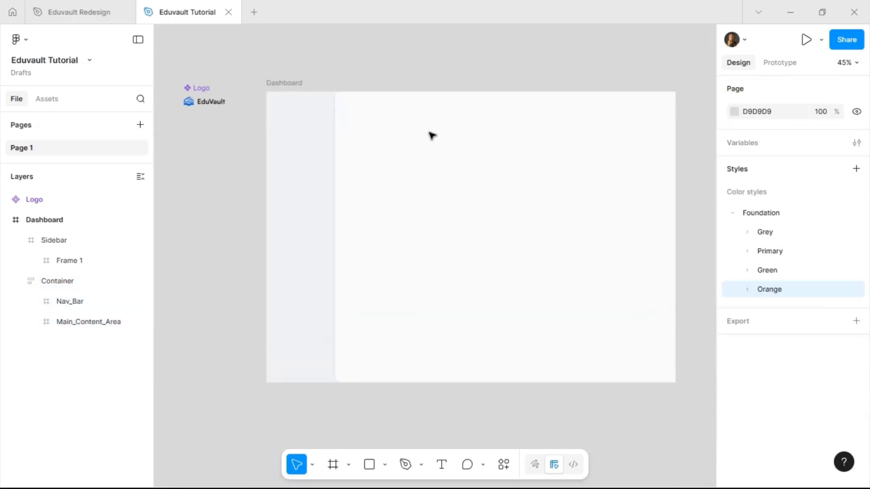
pyautogui.scroll(-2, 430, 134)
pyautogui.scroll(2, 486, 144)
pyautogui.scroll(1, 486, 144)
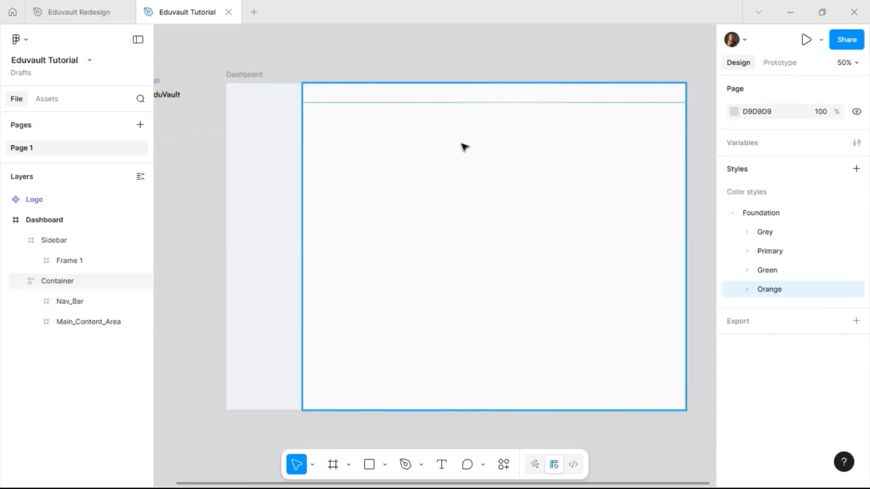
# Set the Container's stroke weight to 0.5 and deselect the frame
pyautogui.scroll(5, 310, 64)
pyautogui.scroll(-2, 309, 64)
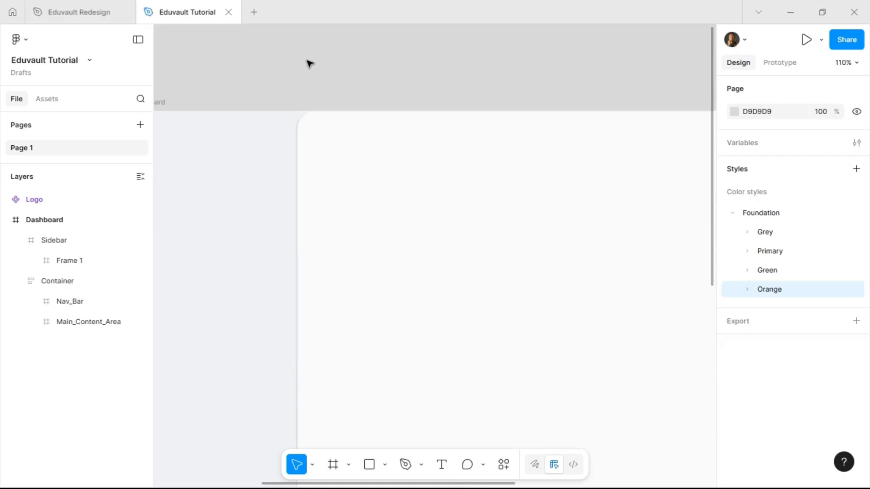
pyautogui.click(328, 192)
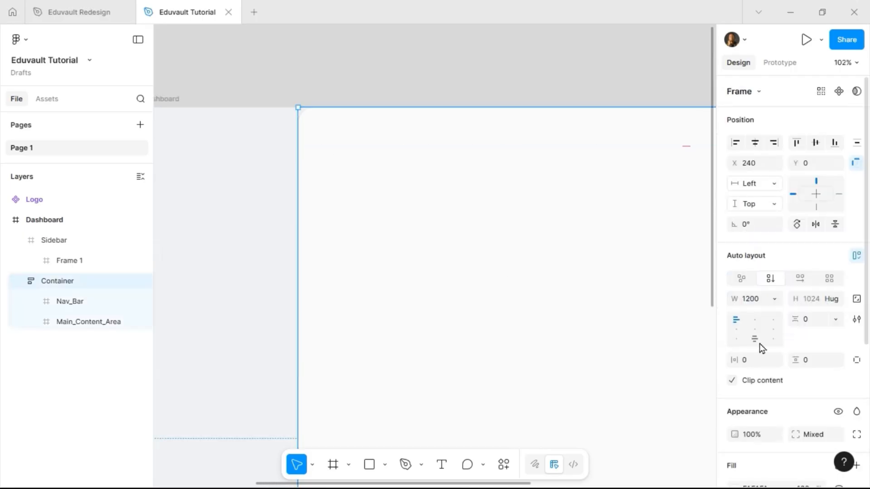
pyautogui.scroll(-5, 760, 346)
pyautogui.click(803, 366)
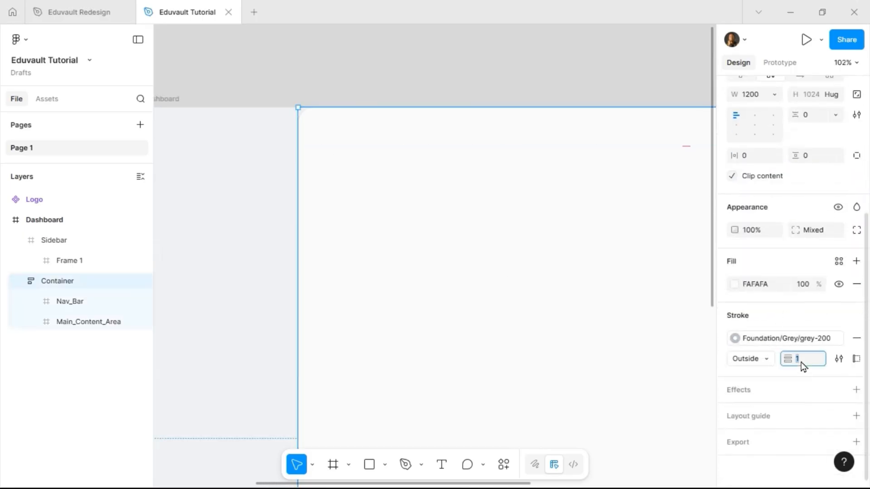
pyautogui.write('0.5')
pyautogui.press('Return')
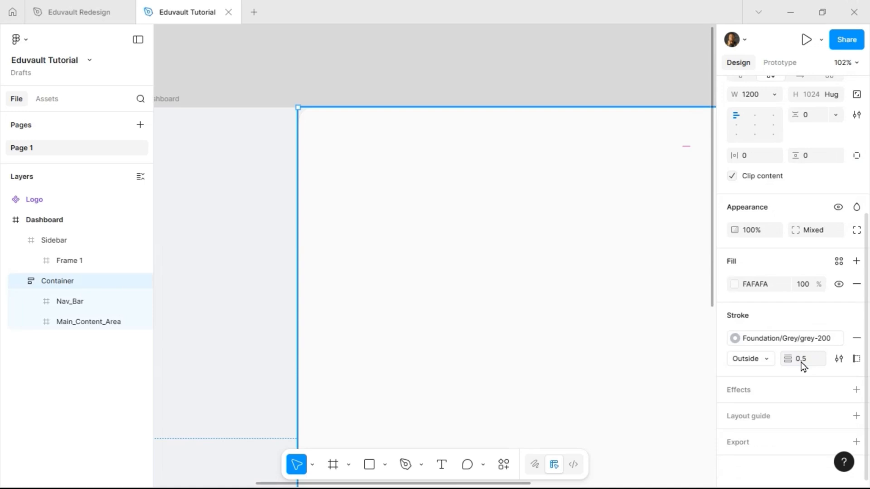
pyautogui.click(441, 97)
# Examine the Container's left stroke and its rounded corners along the Sidebar
pyautogui.scroll(-2, 440, 97)
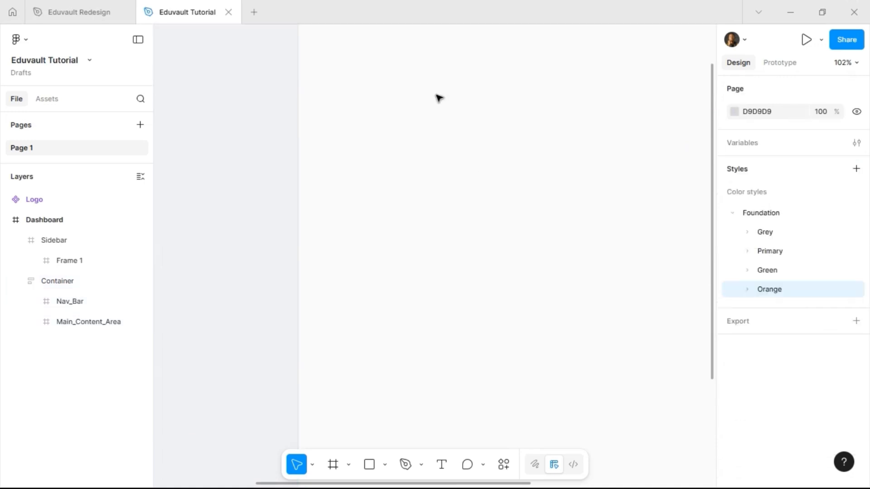
pyautogui.scroll(-5, 439, 97)
pyautogui.scroll(2, 462, 120)
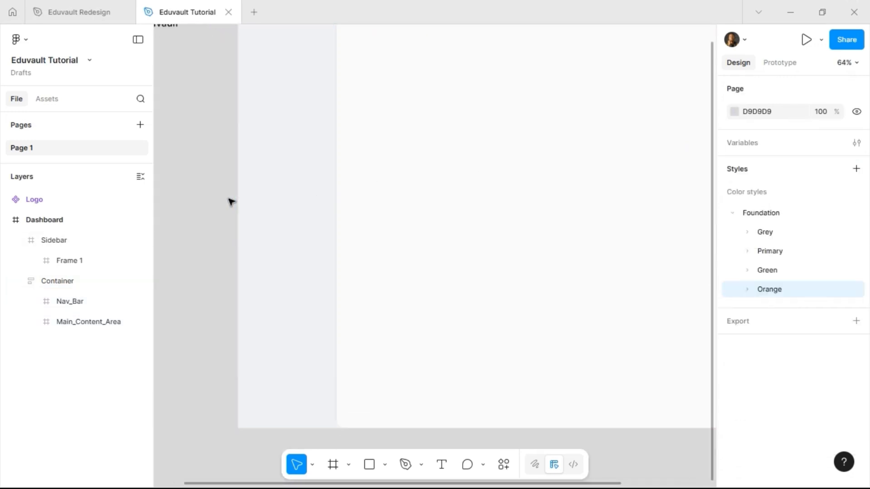
pyautogui.scroll(-3, 203, 318)
pyautogui.scroll(5, 202, 318)
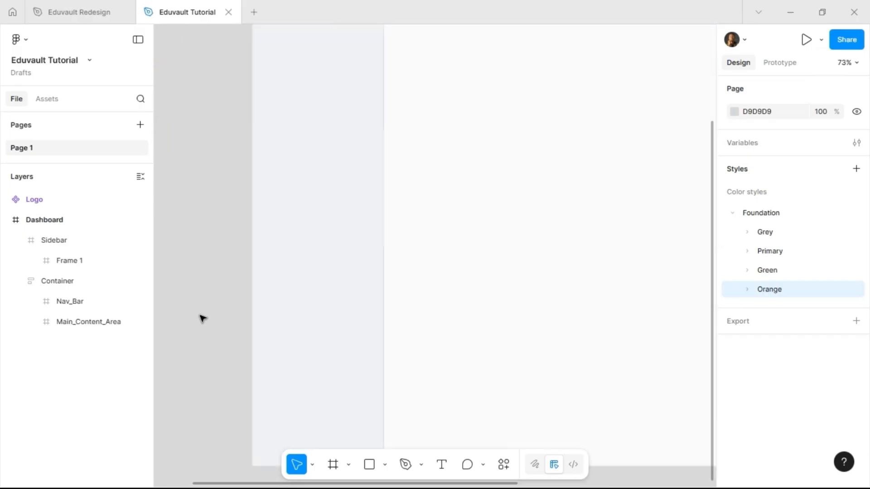
pyautogui.scroll(2, 435, 300)
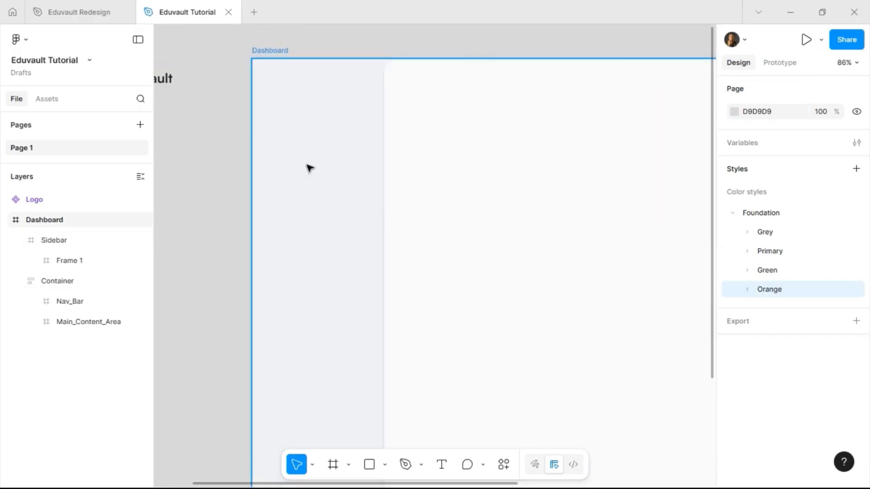
pyautogui.scroll(-3, 371, 114)
pyautogui.hscroll(-3, 380, 113)
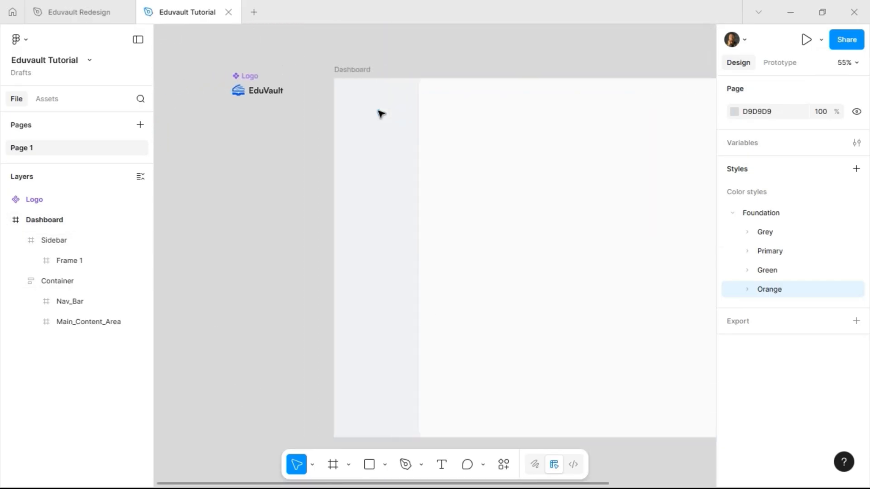
# Place an instance of the Logo component in the Sidebar's Frame 1 and center it horizontally and vertically
pyautogui.scroll(3, 430, 95)
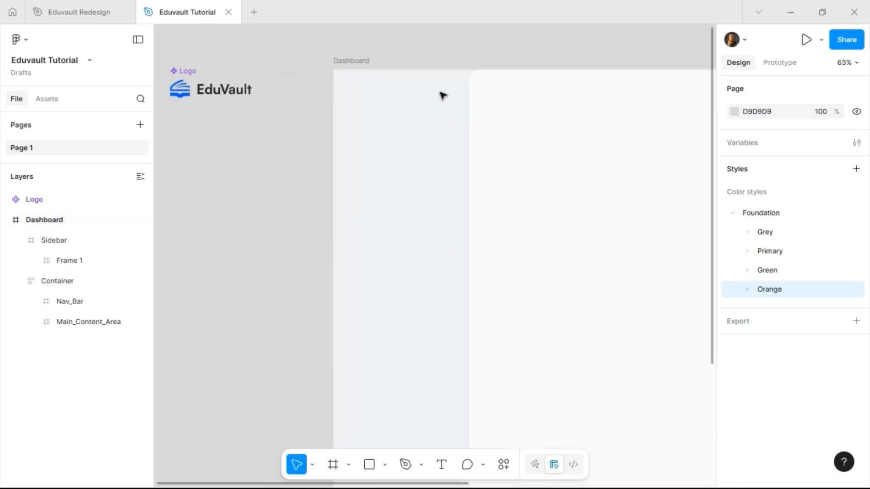
pyautogui.click(387, 94)
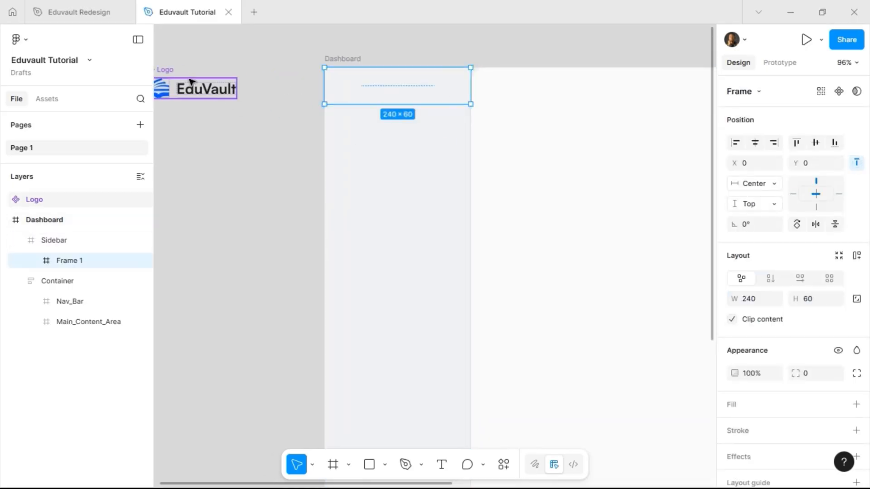
pyautogui.moveTo(165, 70); pyautogui.dragTo(384, 89)
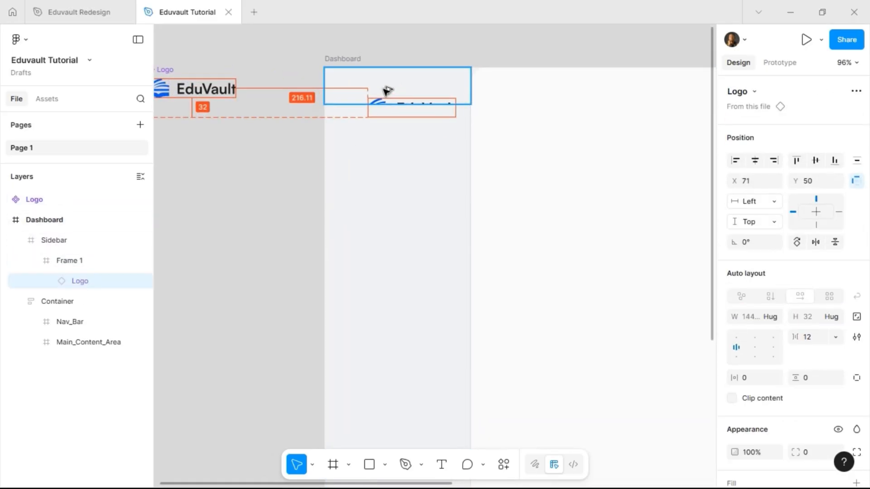
pyautogui.click(755, 161)
pyautogui.click(815, 161)
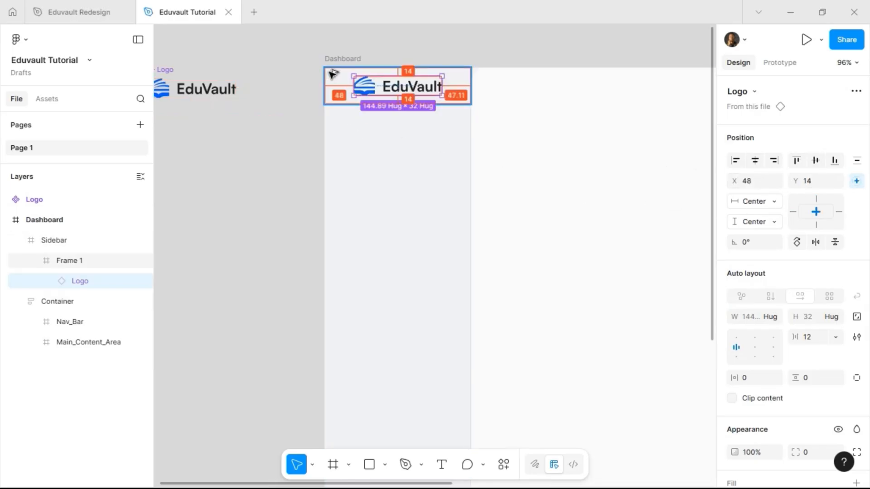
# Nudge the logo instance left to X 16 within Frame 1
pyautogui.press('Left')
pyautogui.press('Left')
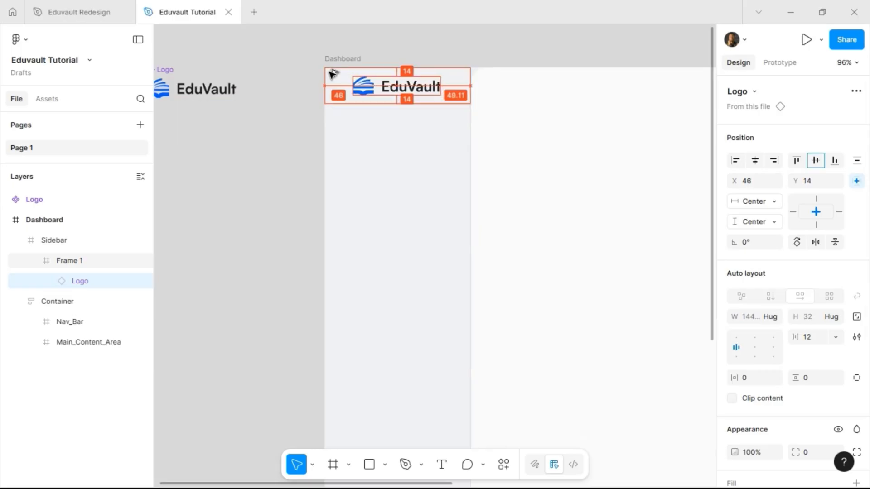
pyautogui.hotkey('shift', 'Left')
pyautogui.hotkey('shift', 'Left')
pyautogui.hotkey('shift', 'Left')
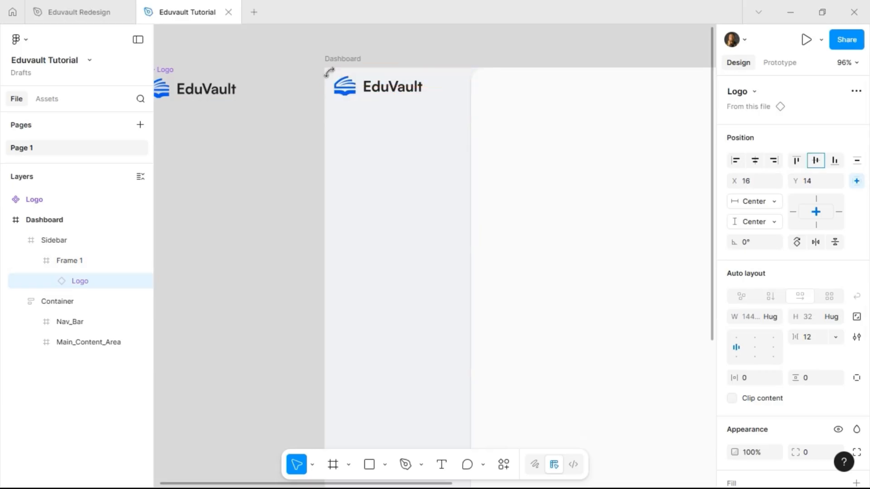
# Apply auto layout to Frame 1 around the logo and set its vertical padding to 16
pyautogui.click(445, 95)
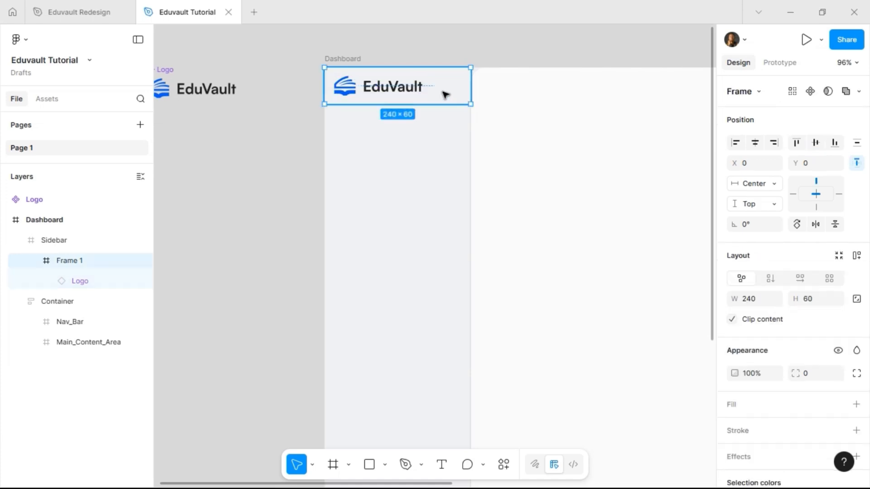
pyautogui.click(857, 255)
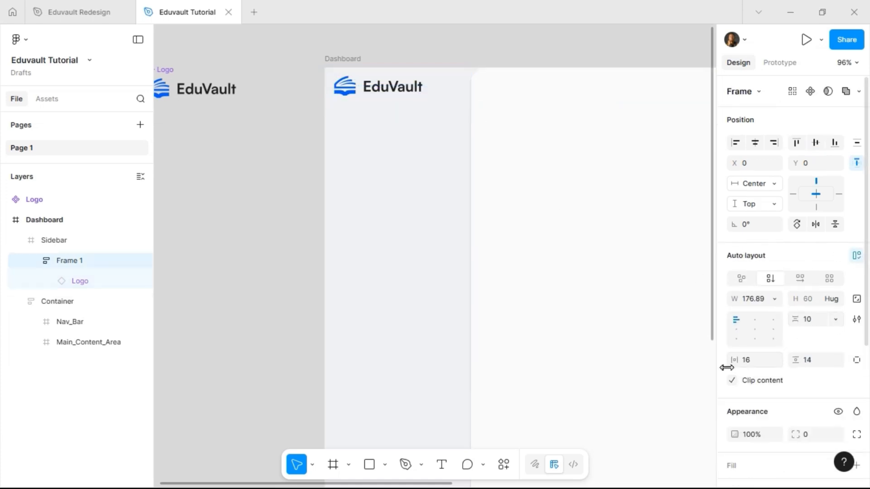
pyautogui.click(824, 367)
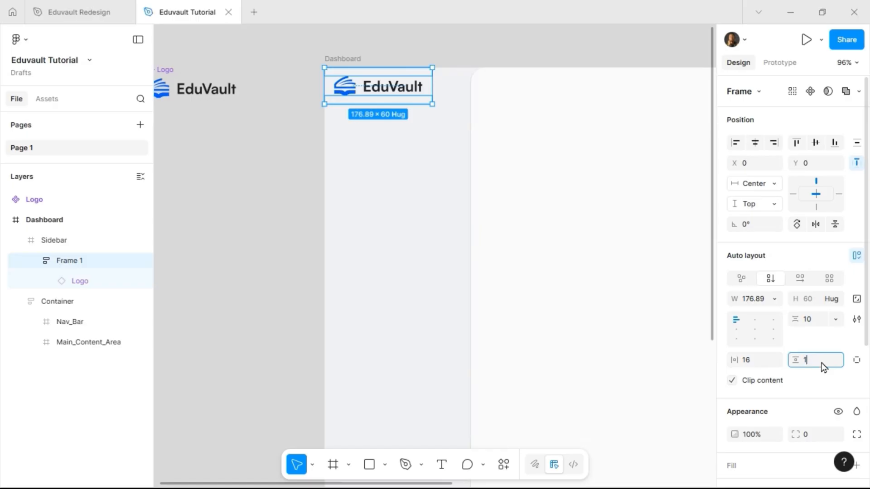
pyautogui.write('16')
pyautogui.press('Return')
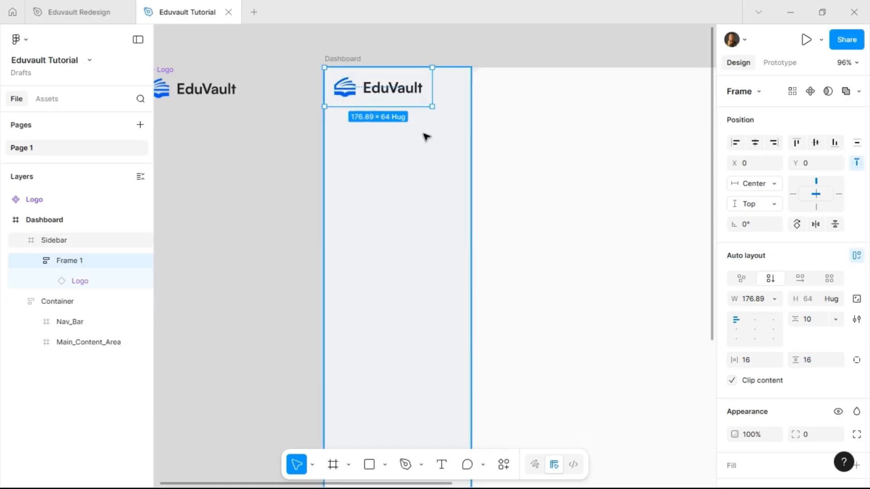
# Widen Frame 1 to the Sidebar's full 240 width, rename it Logo_Container, and collapse and deselect it
pyautogui.moveTo(430, 87); pyautogui.dragTo(469, 88)
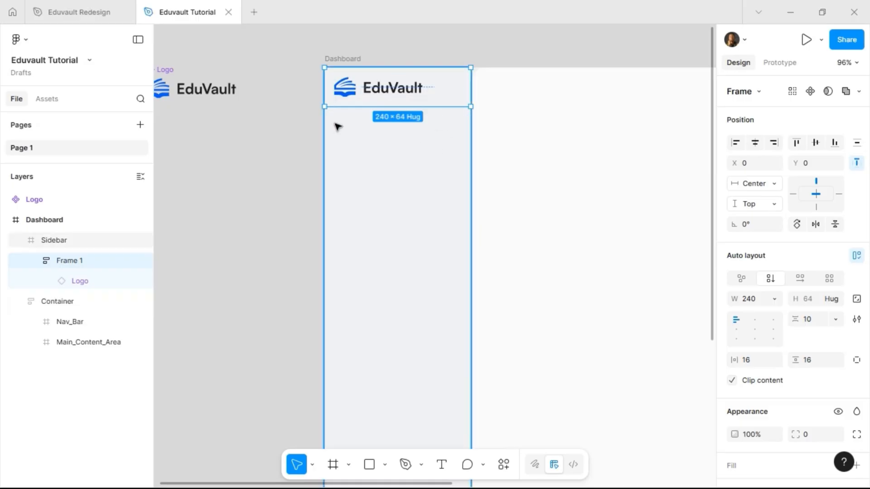
pyautogui.doubleClick(64, 262)
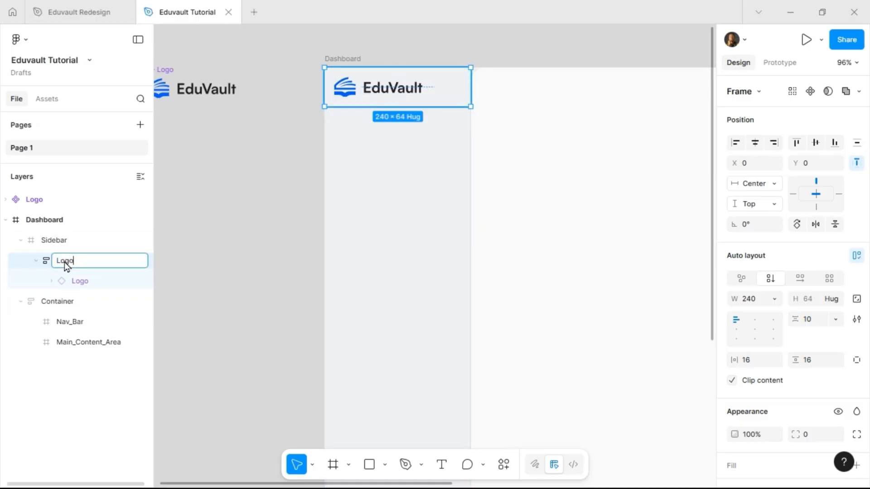
pyautogui.write('Logo_Container')
pyautogui.press('Return')
pyautogui.click(36, 261)
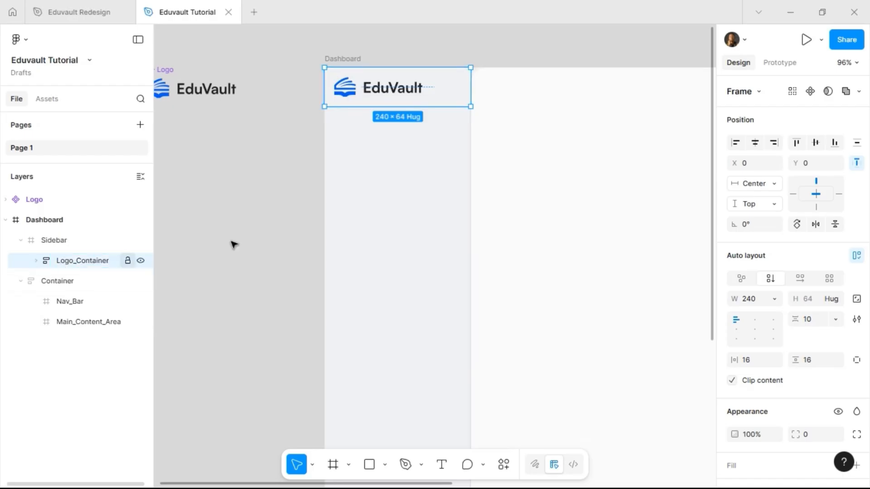
pyautogui.click(292, 127)
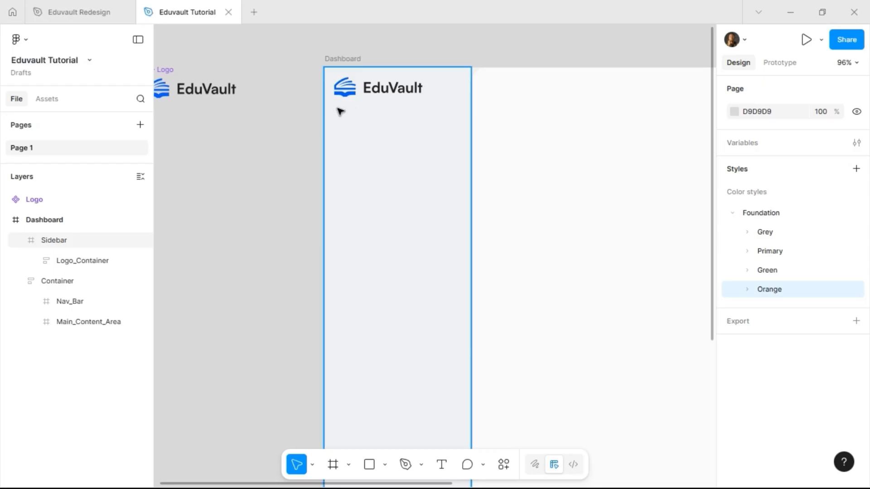
# Draw a 240 × 78 frame in the Sidebar and position it directly below Logo_Container at X 0, Y 64
pyautogui.press('f')
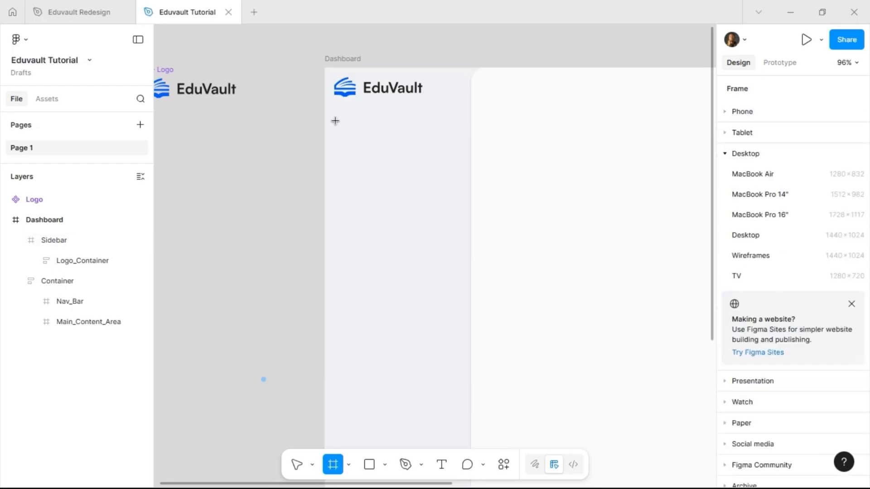
pyautogui.moveTo(330, 118); pyautogui.dragTo(473, 166)
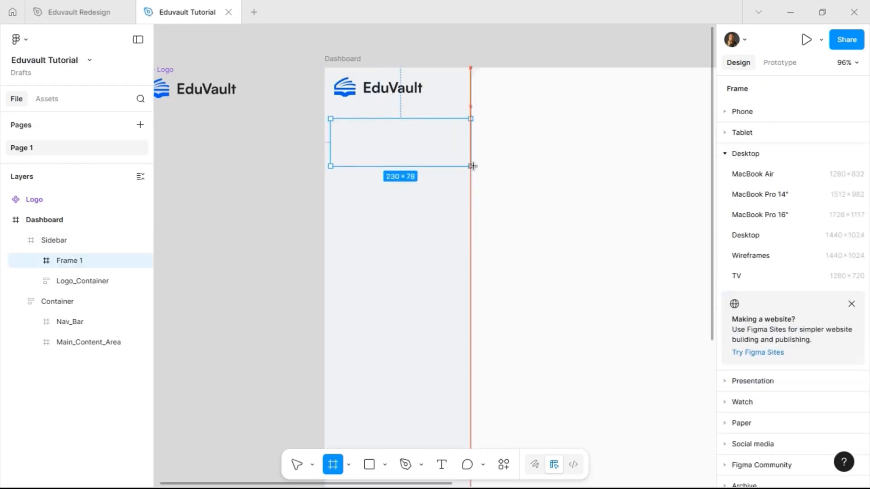
pyautogui.moveTo(330, 142); pyautogui.dragTo(325, 143)
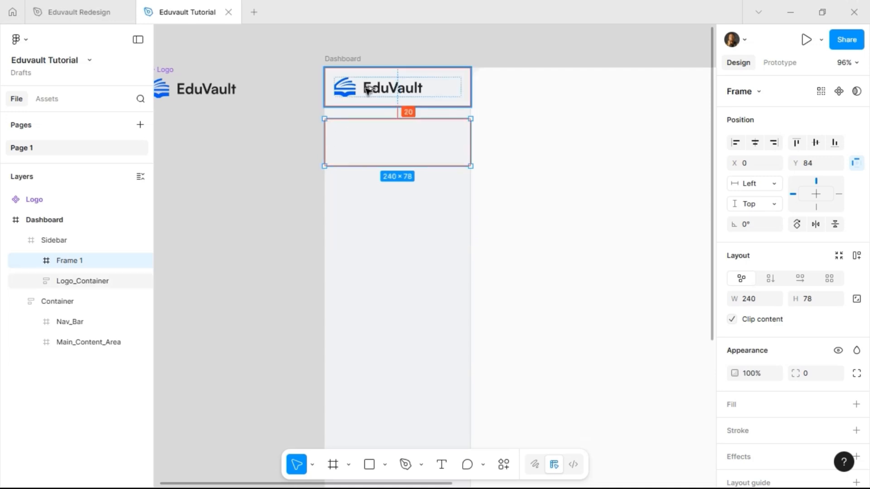
pyautogui.hotkey('shift', 'Up')
pyautogui.hotkey('shift', 'Up')
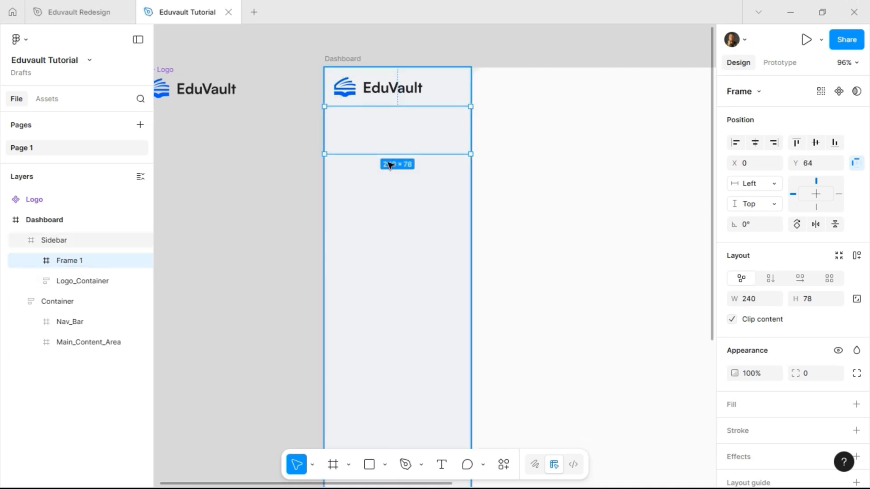
# Draw a frame about 196 × 40 on the empty canvas beside the Dashboard and rename it Search
pyautogui.click(333, 464)
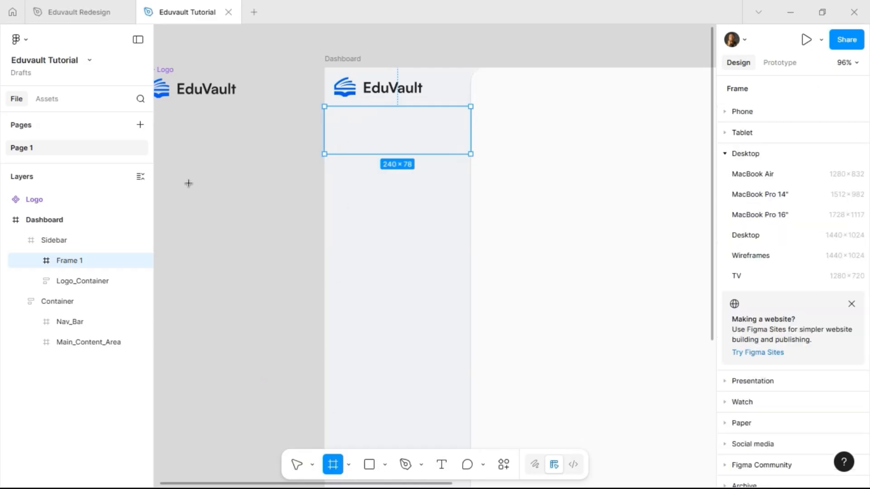
pyautogui.hscroll(-4, 188, 183)
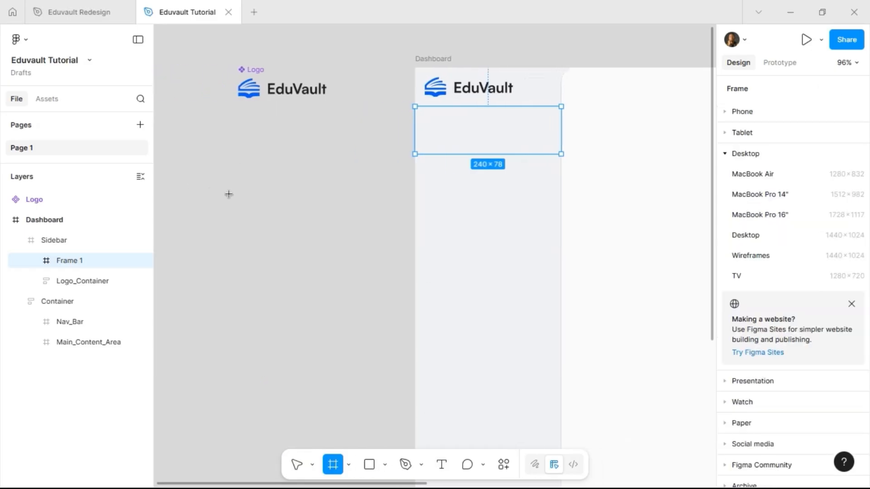
pyautogui.moveTo(224, 171); pyautogui.dragTo(343, 194)
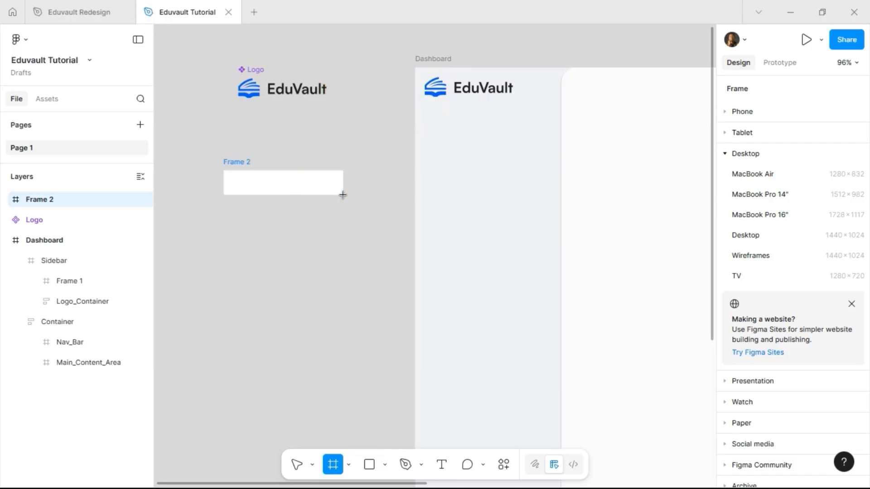
pyautogui.doubleClick(243, 162)
pyautogui.write('Search')
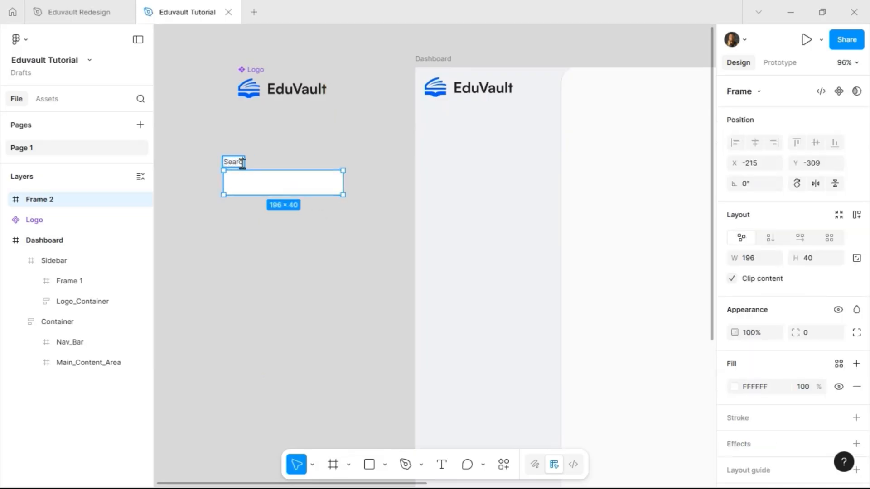
pyautogui.press('Return')
pyautogui.hscroll(-2, 271, 136)
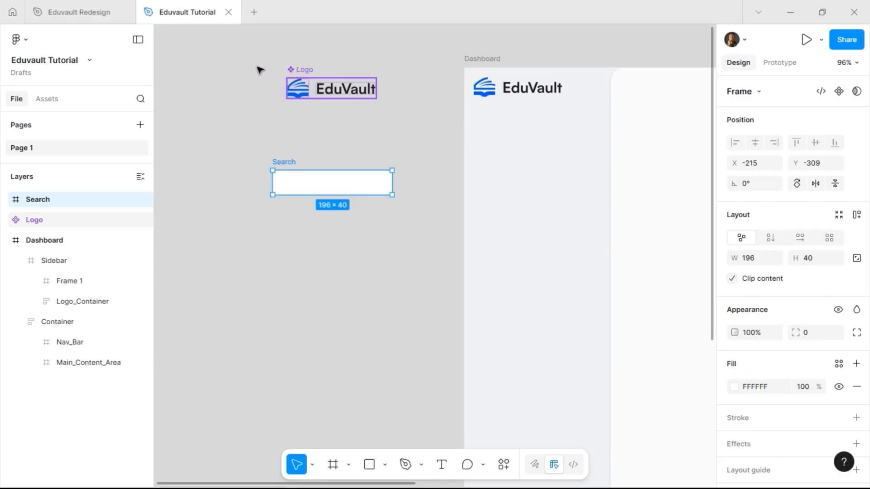
# Move the main Logo component farther left of the Dashboard and run the Hugeicons Icon Library plugin
pyautogui.moveTo(349, 75); pyautogui.dragTo(203, 77)
pyautogui.hscroll(-4, 228, 76)
pyautogui.rightClick(248, 152)
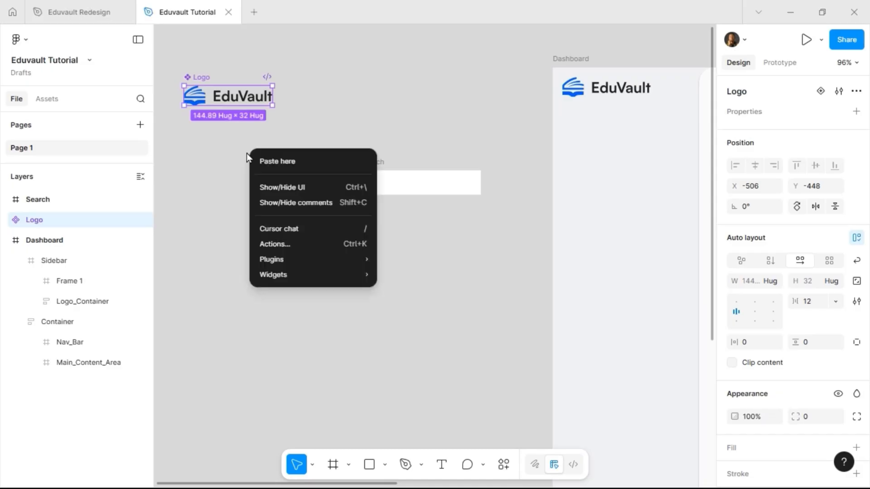
pyautogui.moveTo(287, 261)
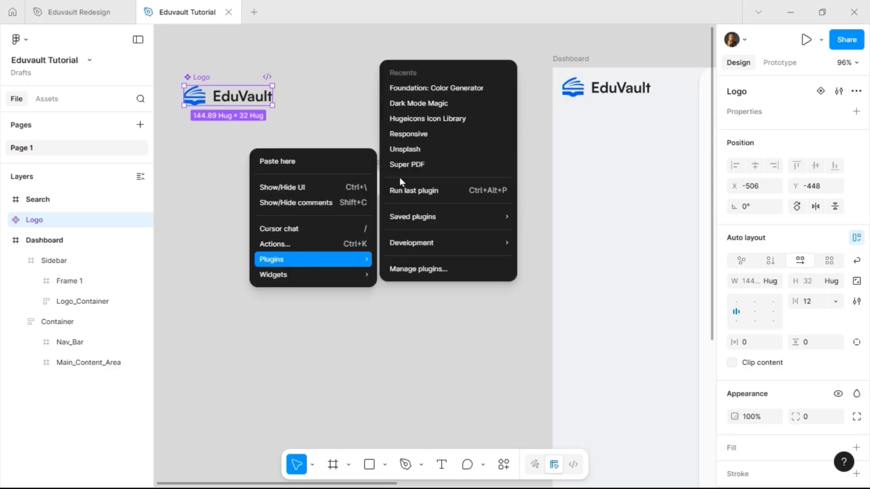
pyautogui.click(413, 119)
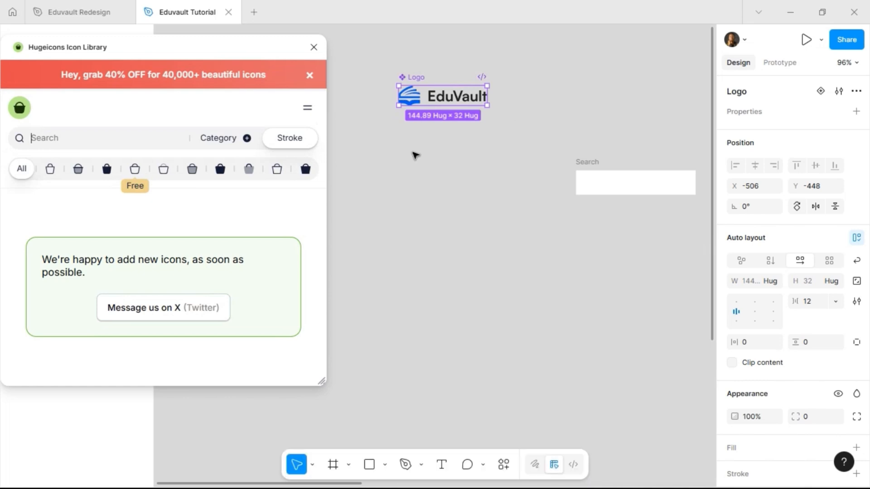
# Draw a 290 × 206 frame on the empty canvas just below the main Logo component and rename it Logo
pyautogui.click(447, 177)
pyautogui.hscroll(-5, 447, 177)
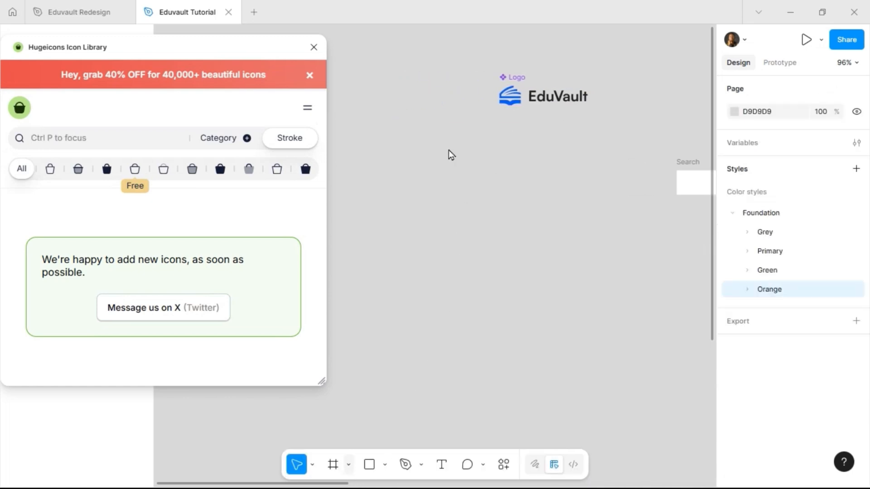
pyautogui.press('f')
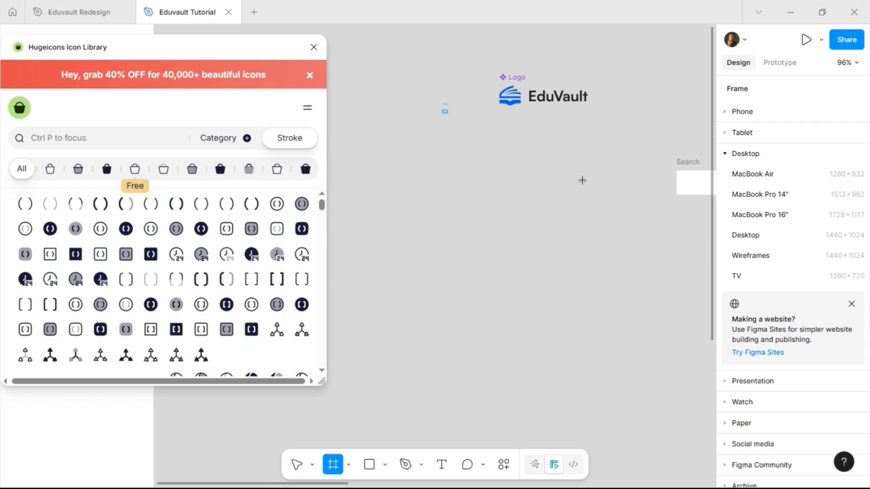
pyautogui.moveTo(583, 180); pyautogui.dragTo(620, 236)
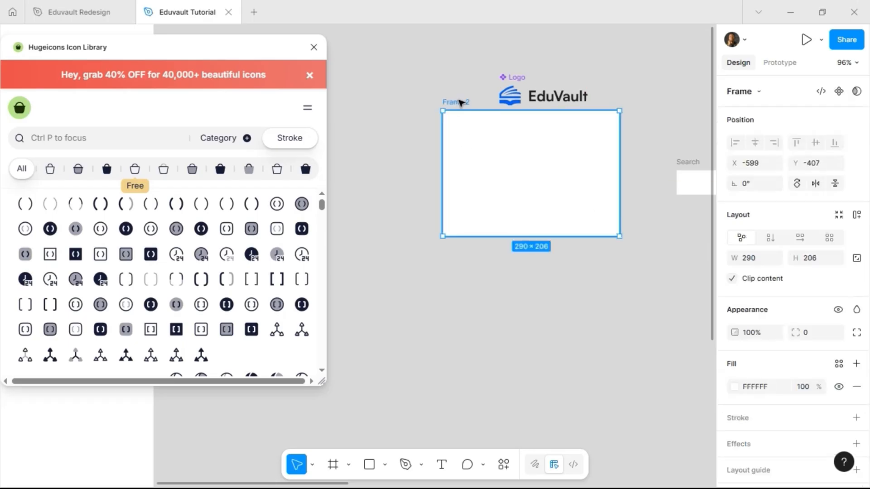
pyautogui.doubleClick(458, 101)
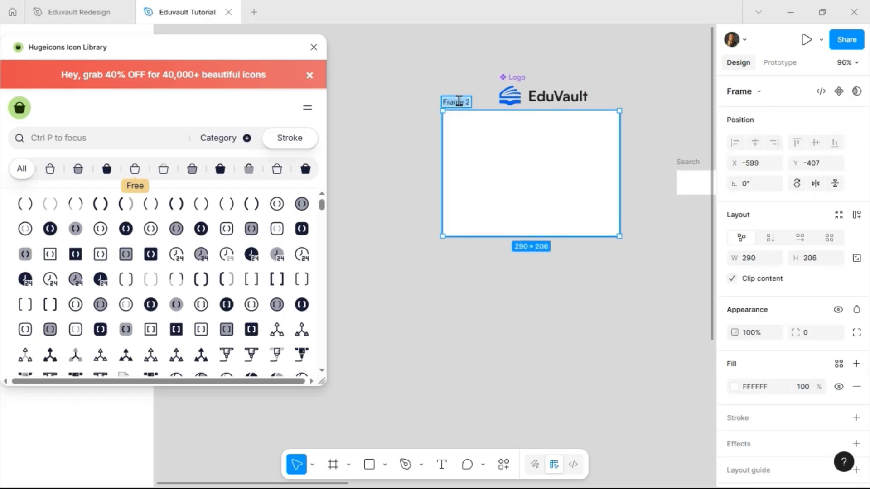
pyautogui.write('Logo')
pyautogui.press('Return')
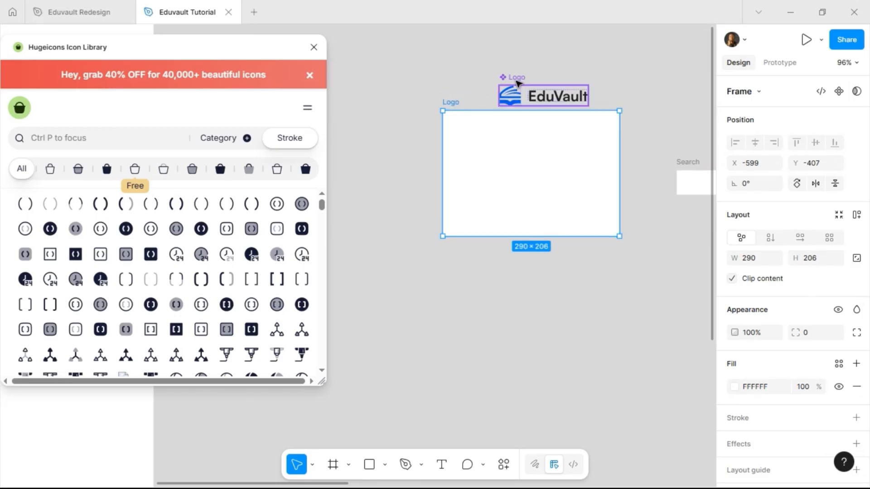
# Move the main Logo component into the new Logo frame and position it at X 20, Y 51
pyautogui.moveTo(508, 94); pyautogui.dragTo(457, 135)
pyautogui.moveTo(457, 131); pyautogui.dragTo(471, 132)
pyautogui.press('alt')
pyautogui.press('Right')
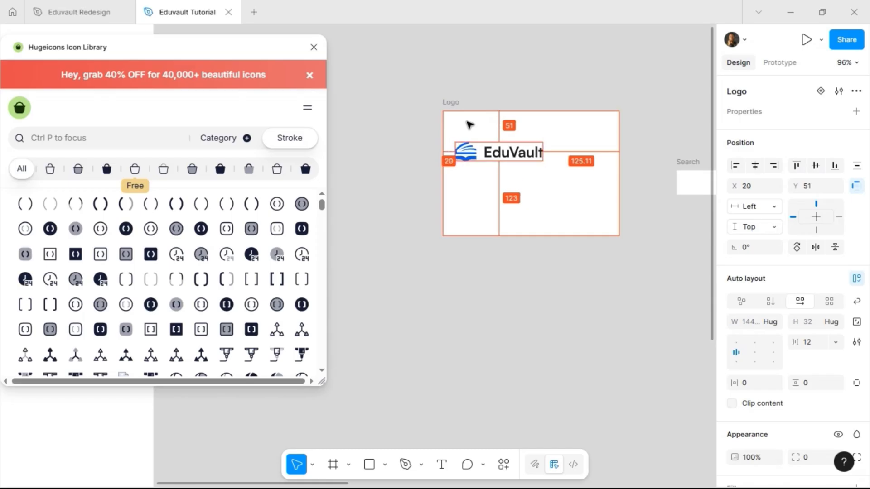
# Add the text "Logo Design" above the EduVault logo inside the Logo frame
pyautogui.click(442, 467)
pyautogui.click(460, 122)
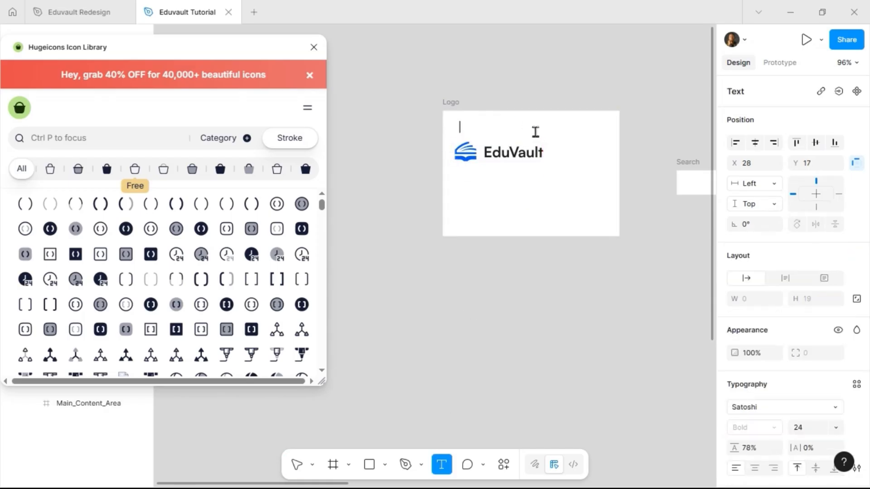
pyautogui.write('Logo')
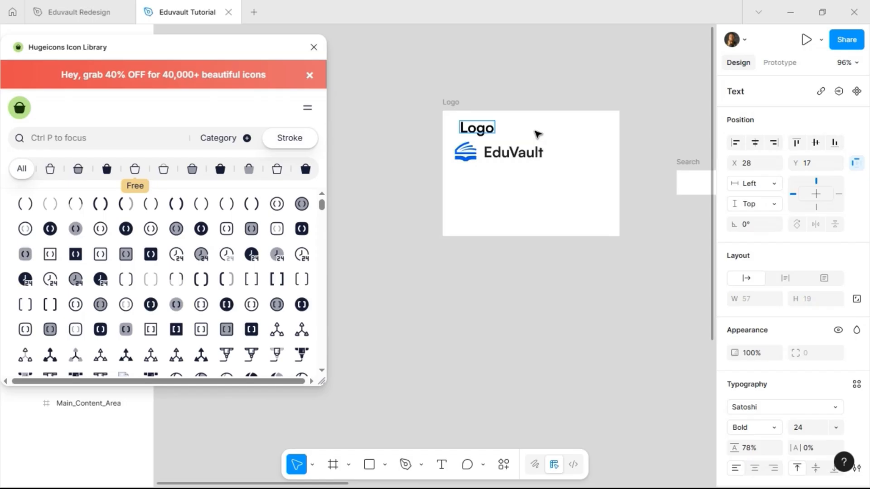
pyautogui.write(' Design')
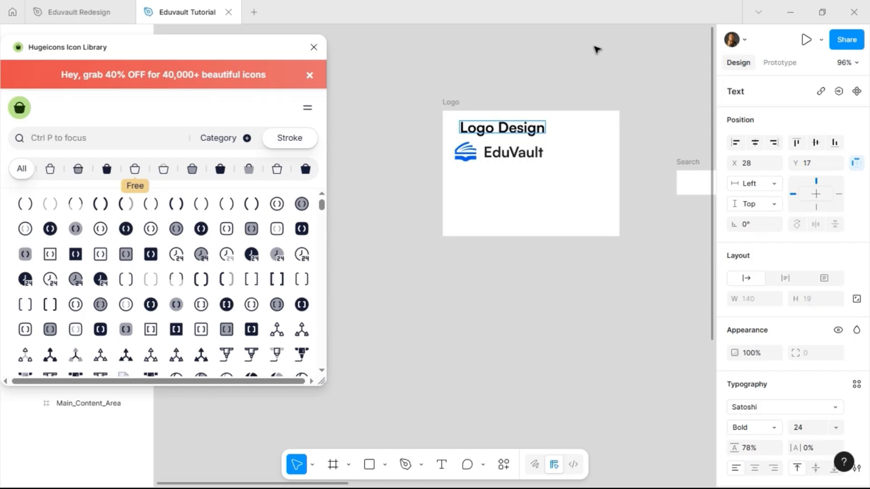
pyautogui.press('Escape')
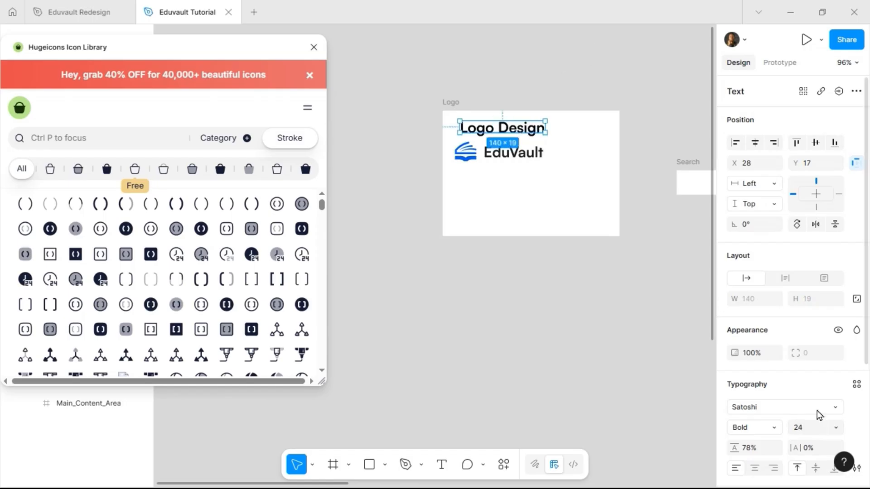
# Apply the grey-500 color style to the Logo Design text and set its font size to 16
pyautogui.scroll(-3, 821, 415)
pyautogui.click(839, 372)
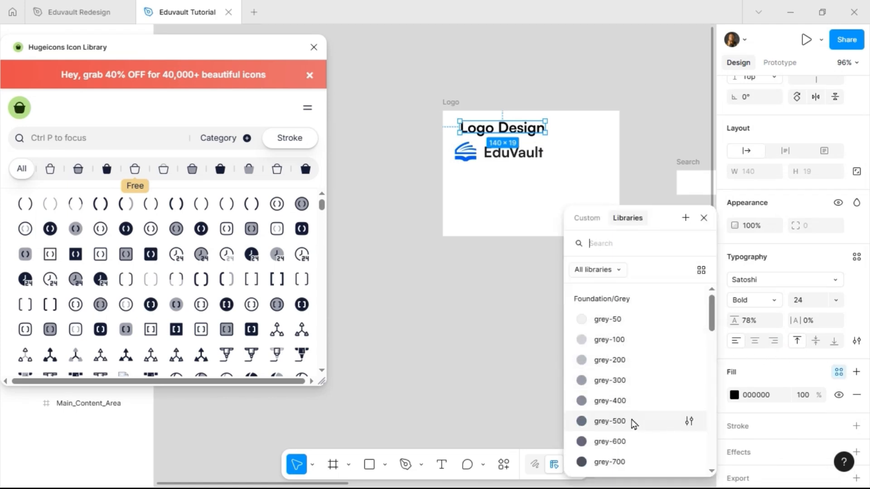
pyautogui.click(609, 421)
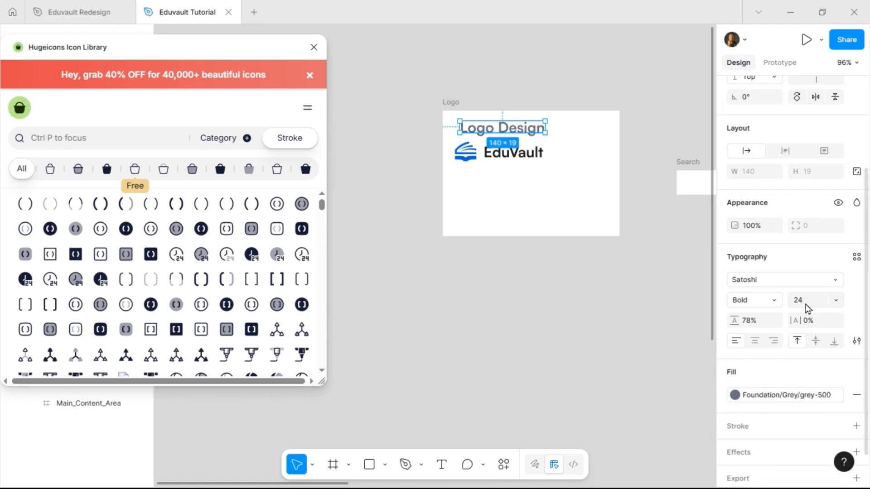
pyautogui.click(809, 307)
pyautogui.write('16')
pyautogui.press('Return')
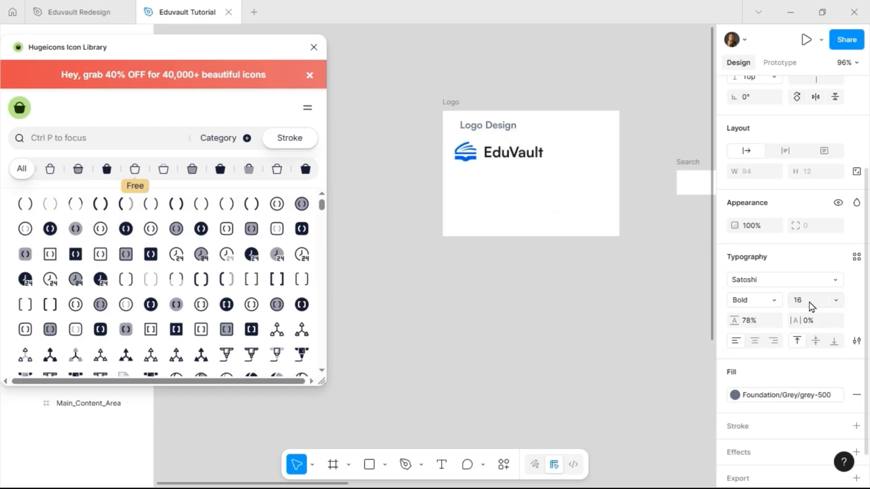
# Set the Logo Design text to Medium weight and change its font to Inter
pyautogui.click(774, 306)
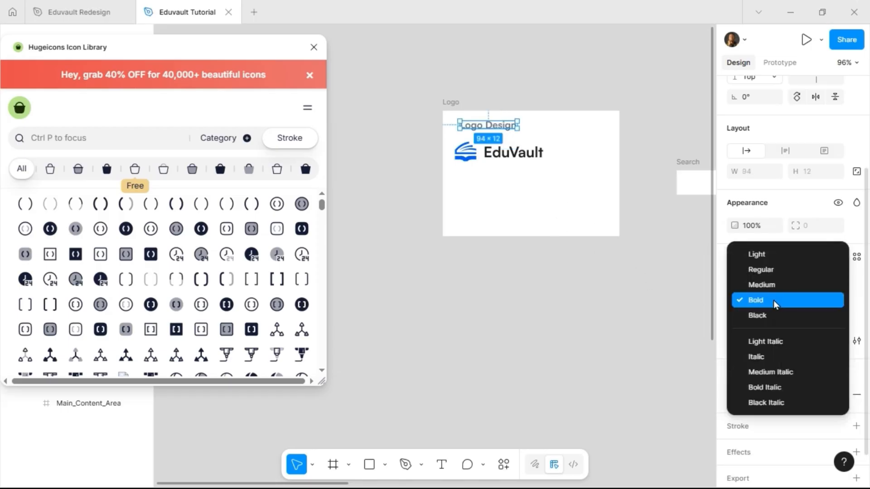
pyautogui.click(764, 285)
pyautogui.click(767, 284)
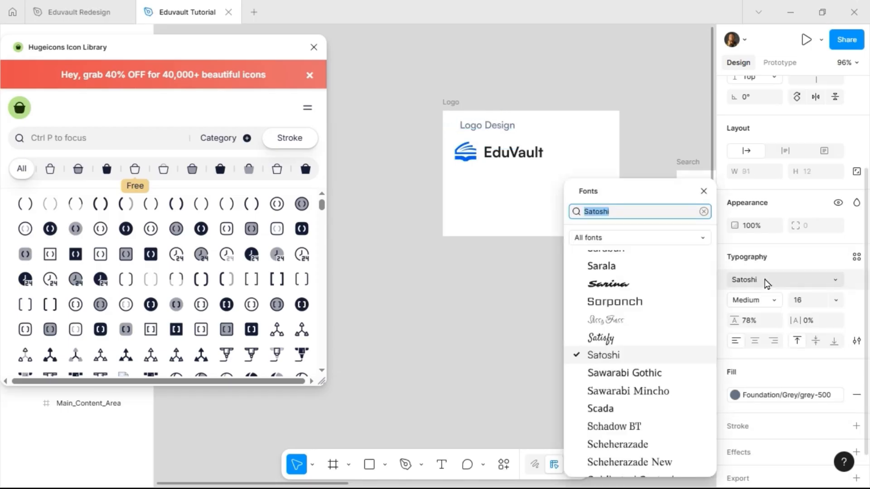
pyautogui.write('inter')
pyautogui.press('Return')
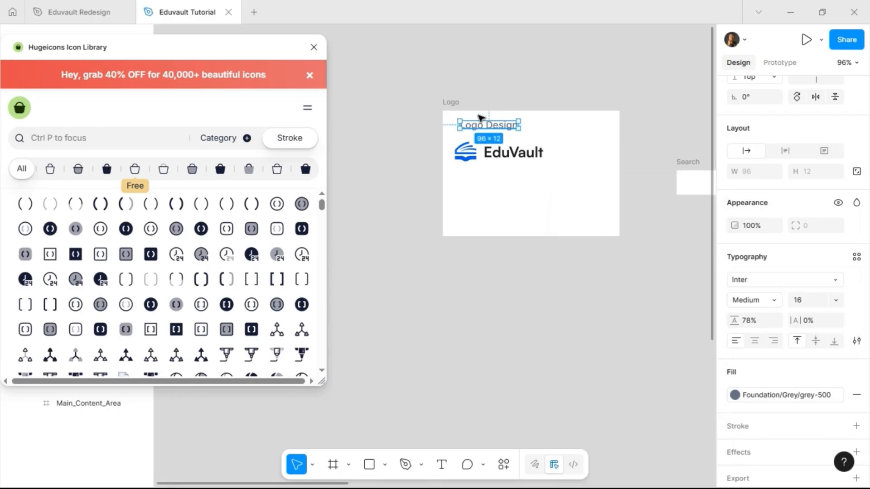
# Position the Logo Design text 20 px from the frame's left and top edges, with the EduVault logo spaced 20 px below it
pyautogui.press('alt')
pyautogui.press('Down')
pyautogui.press('Down')
pyautogui.press('Down')
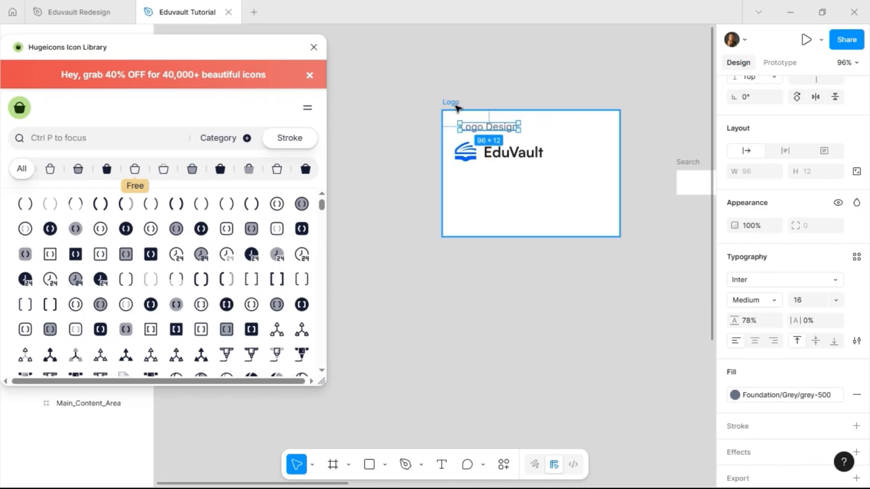
pyautogui.hotkey('shift', 'Left')
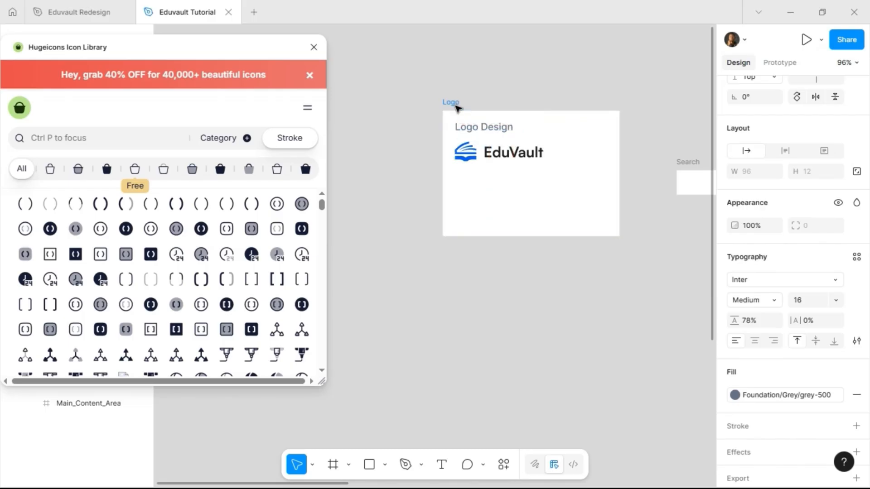
pyautogui.press('alt')
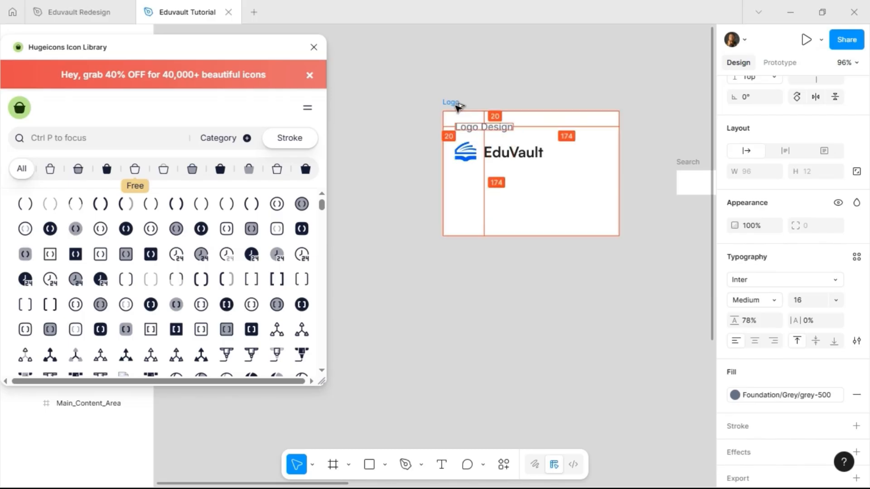
pyautogui.click(493, 134)
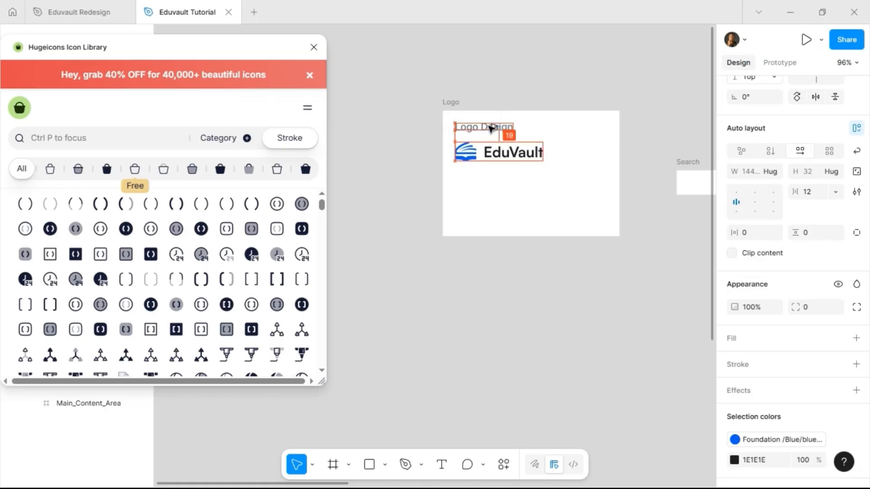
# Shorten the Logo frame to a height of 104 and place a duplicate of it directly below
pyautogui.click(451, 102)
pyautogui.moveTo(530, 234); pyautogui.dragTo(541, 177)
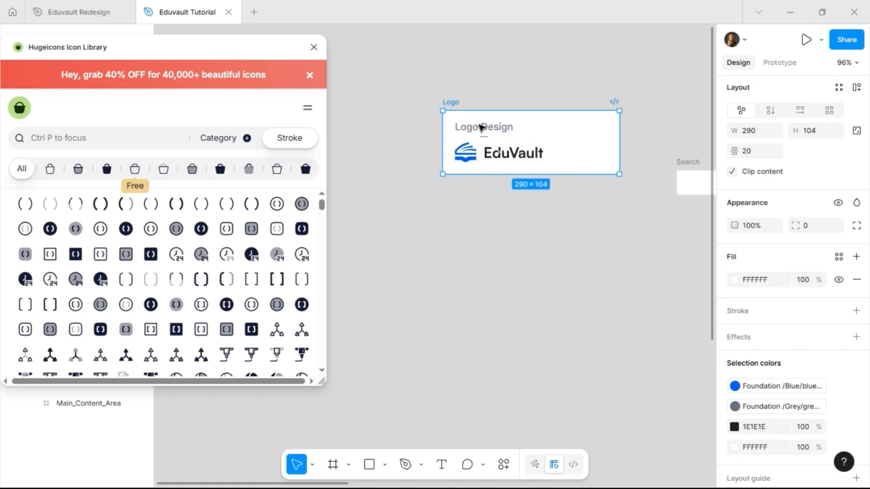
pyautogui.moveTo(458, 104); pyautogui.dragTo(457, 182)
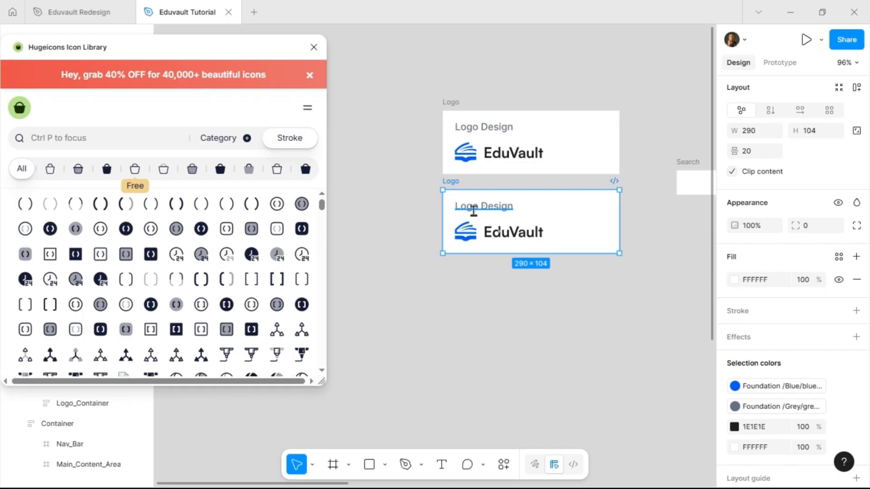
# Change the duplicate frame's heading to ICONS and the original frame's heading to LOGO DESIGN
pyautogui.doubleClick(473, 211)
pyautogui.press('BackSpace')
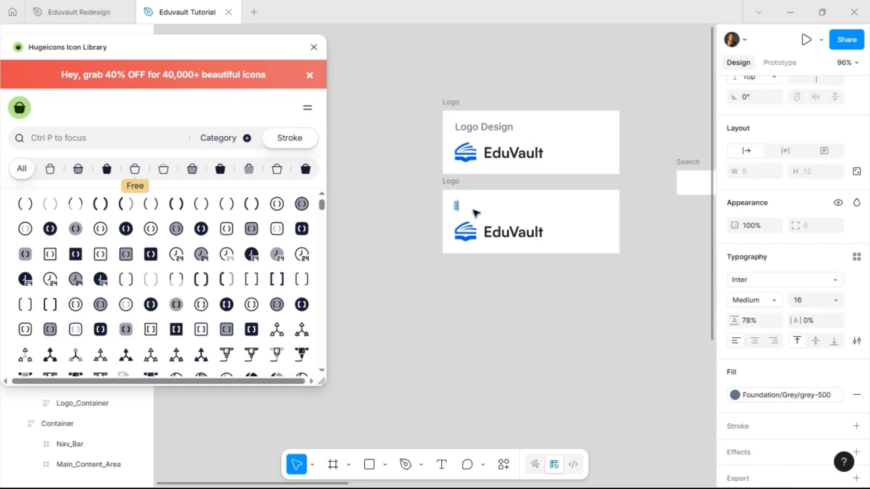
pyautogui.write('ICONS')
pyautogui.doubleClick(484, 127)
pyautogui.write('LOGO')
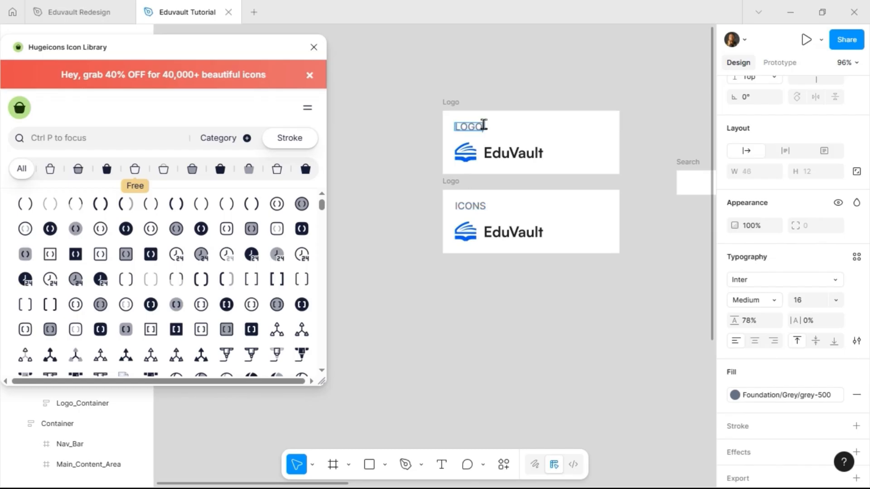
pyautogui.write(' DESIGN')
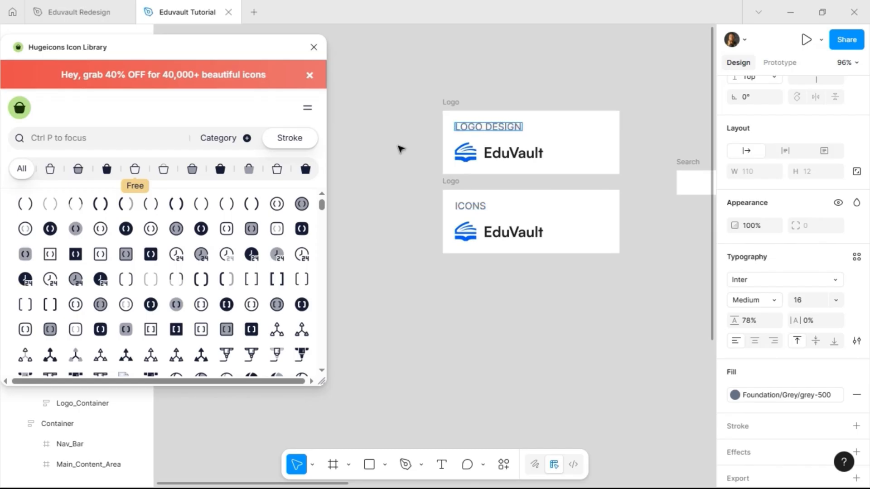
pyautogui.press('Escape')
pyautogui.click(404, 192)
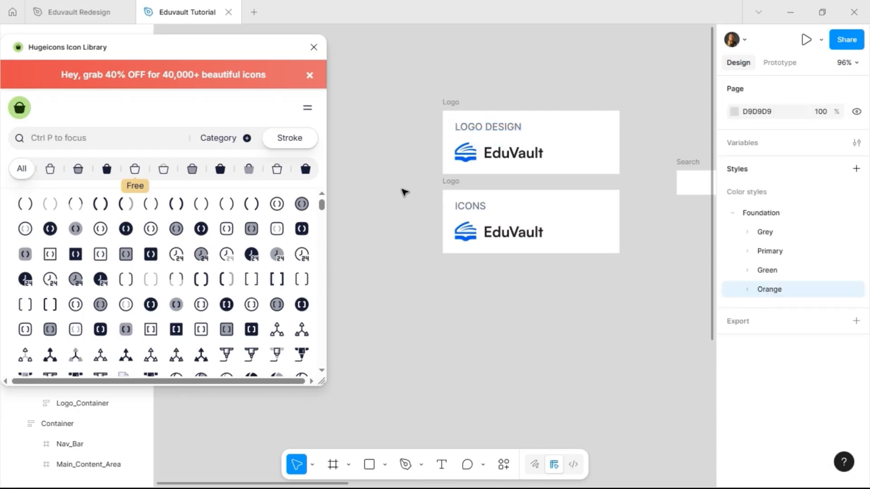
# Delete the EduVault logo from the lower frame and rename that frame iCONS
pyautogui.click(480, 234)
pyautogui.press('Delete')
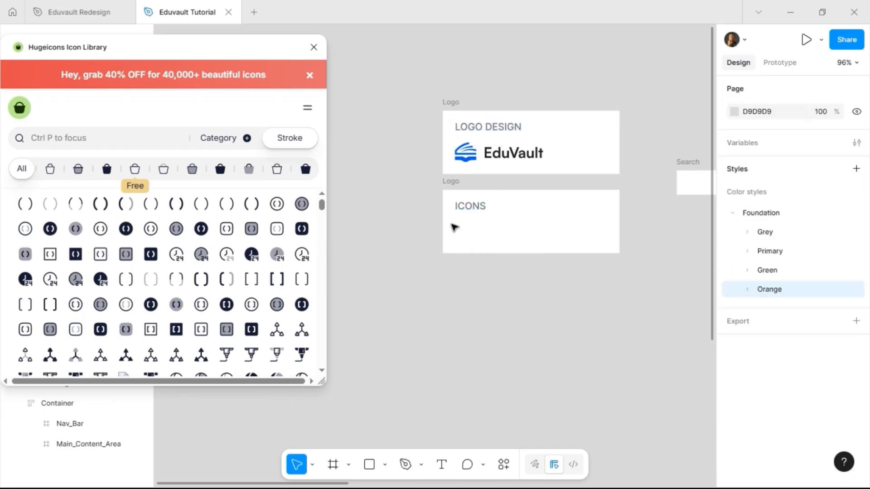
pyautogui.doubleClick(450, 181)
pyautogui.write('ICONS')
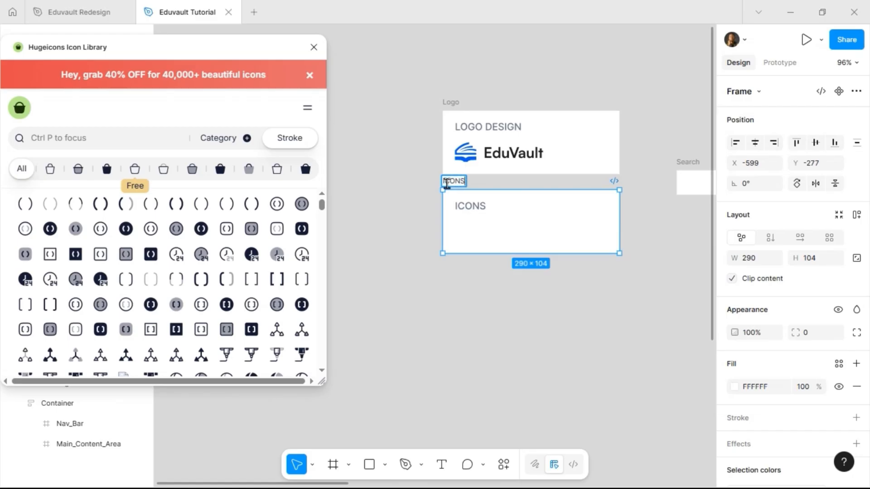
pyautogui.press('Return')
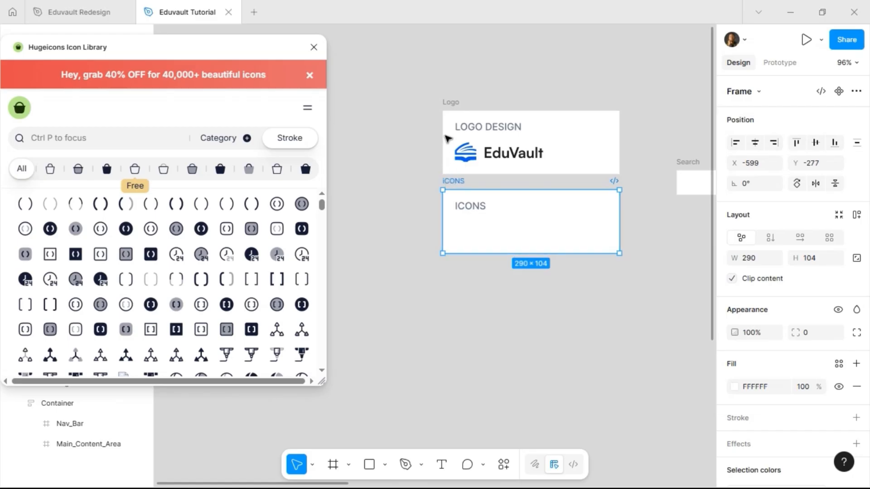
# Rename the upper frame LOGO and delete the ICONS heading text from the lower frame
pyautogui.doubleClick(446, 102)
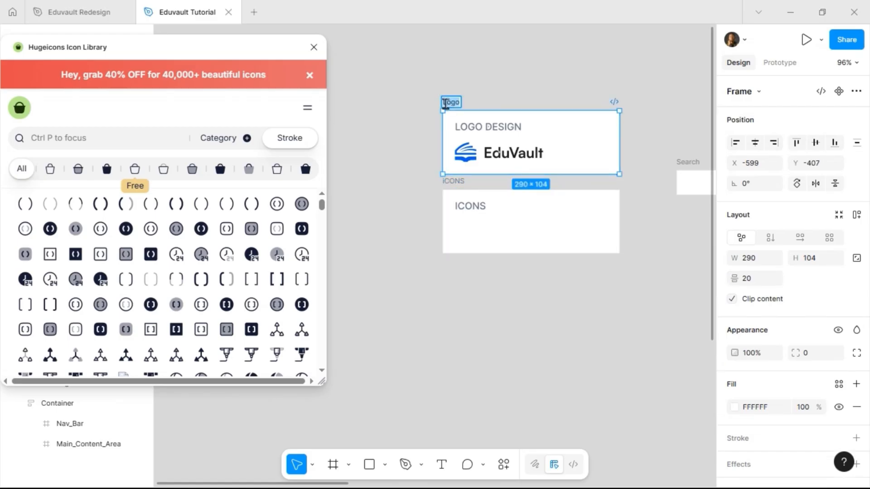
pyautogui.write('LOGO')
pyautogui.press('Return')
pyautogui.click(472, 205)
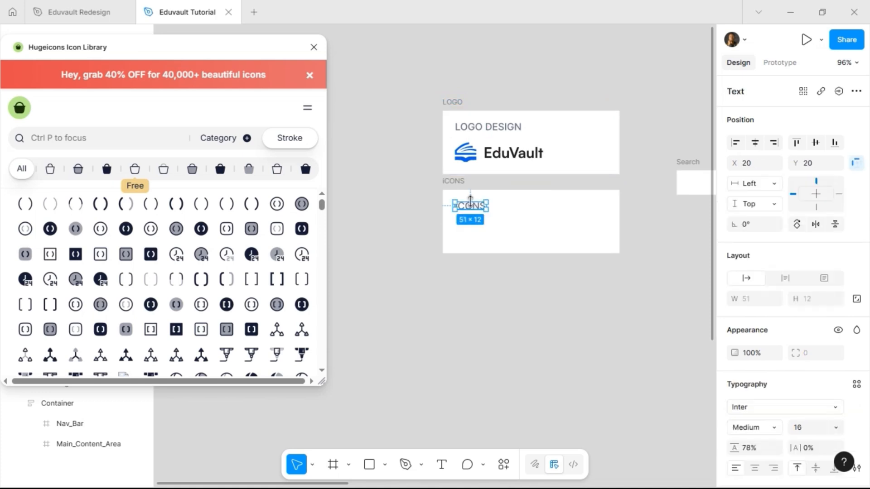
pyautogui.press('Delete')
# Filter the Hugeicons library to the free Stroke Rounded icons and search for "search"
pyautogui.click(134, 169)
pyautogui.click(99, 140)
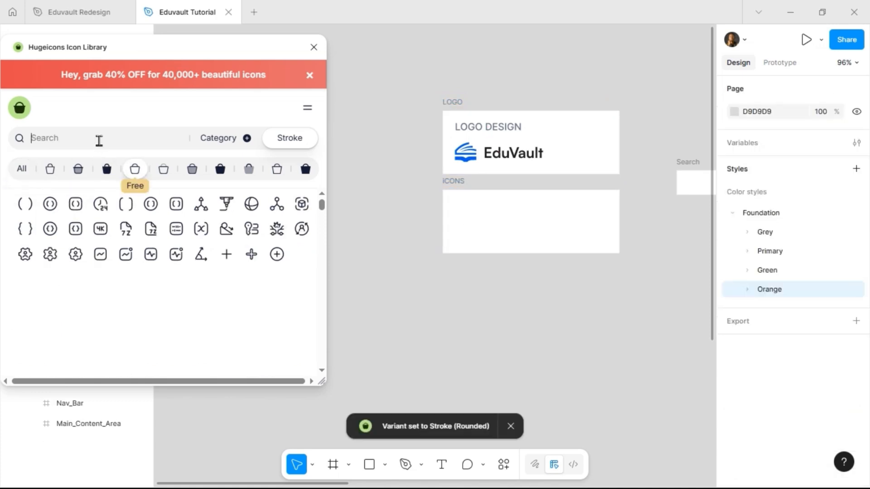
pyautogui.write('sea')
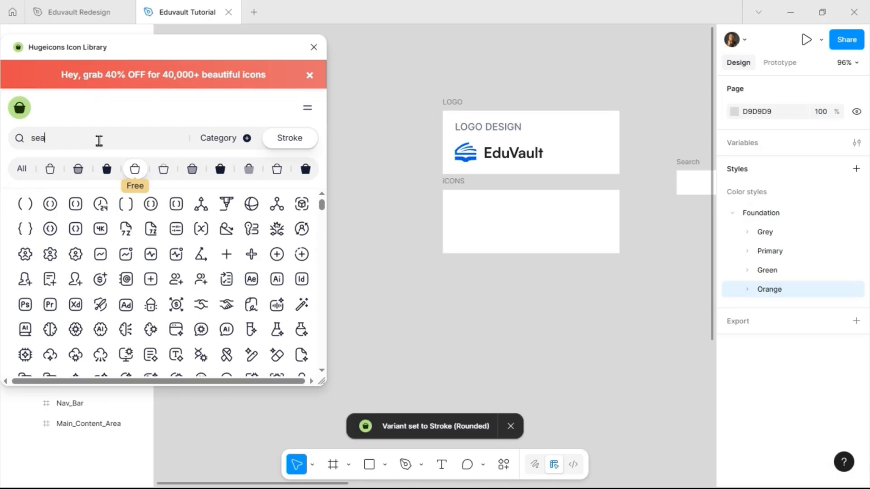
pyautogui.write('rch')
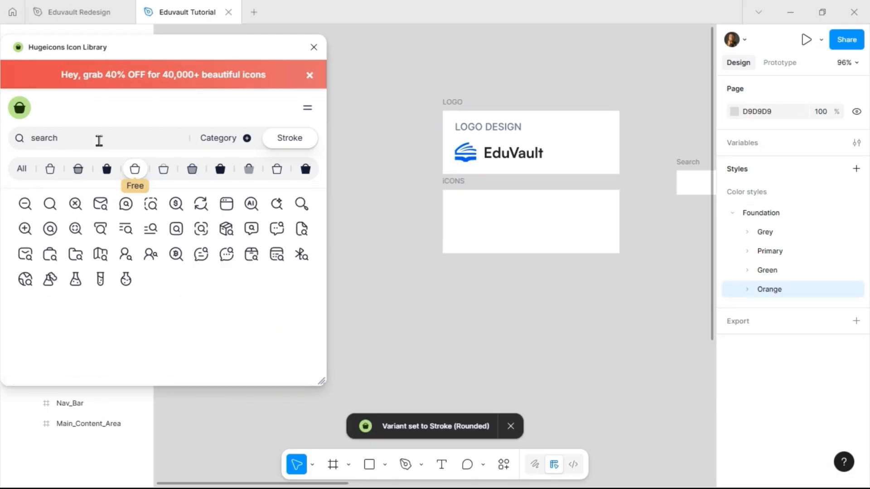
# Add the search-01 icon to the iCONS frame and move it to X 20, Y 50
pyautogui.click(452, 216)
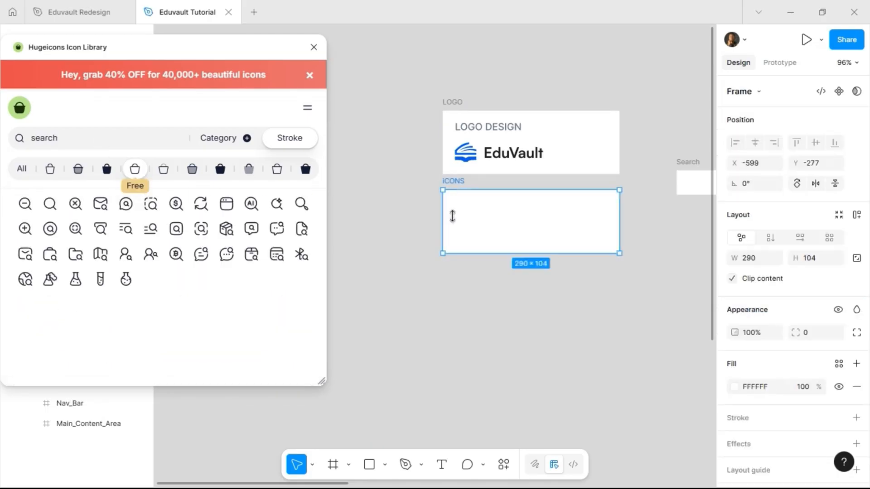
pyautogui.click(50, 204)
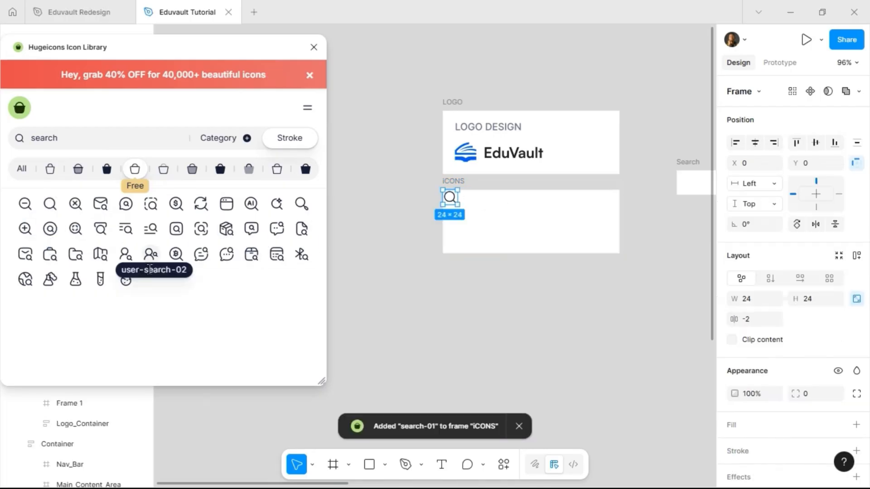
pyautogui.click(445, 265)
pyautogui.click(453, 203)
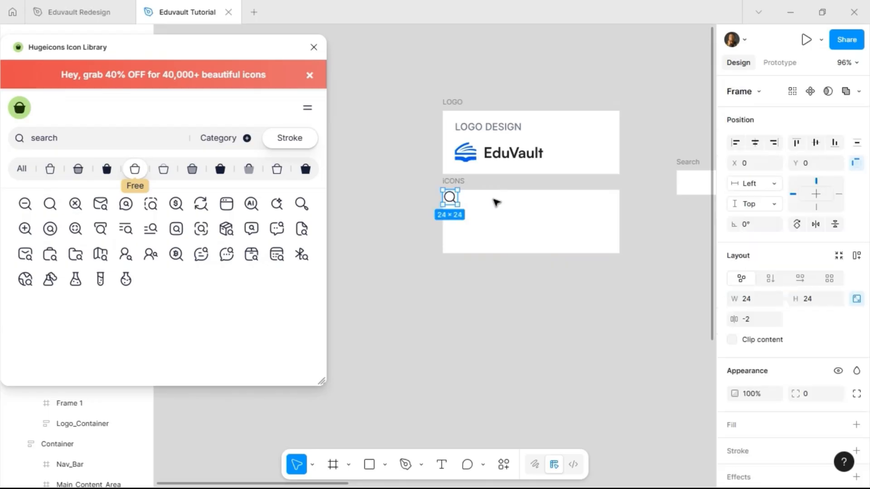
pyautogui.hotkey('shift', 'Down')
pyautogui.hotkey('shift', 'Down')
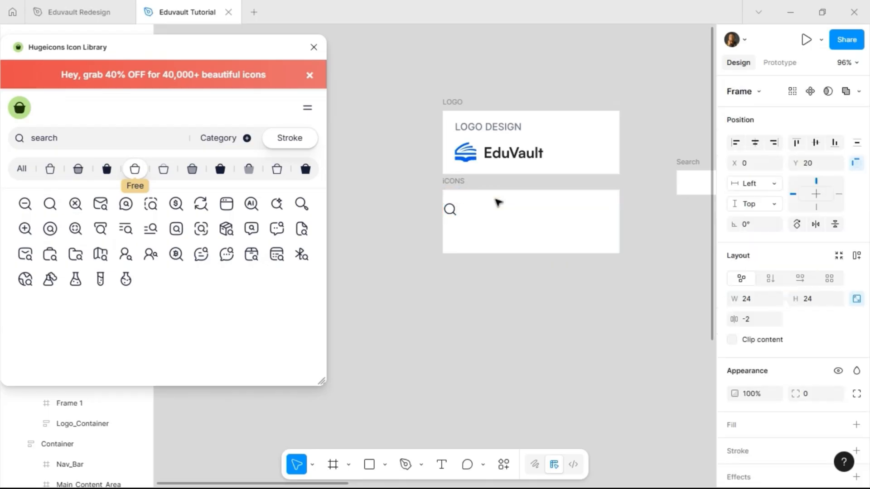
pyautogui.hotkey('shift', 'Right')
pyautogui.hotkey('shift', 'Right')
pyautogui.hotkey('shift', 'Down')
pyautogui.hotkey('shift', 'Down')
pyautogui.hotkey('shift', 'Down')
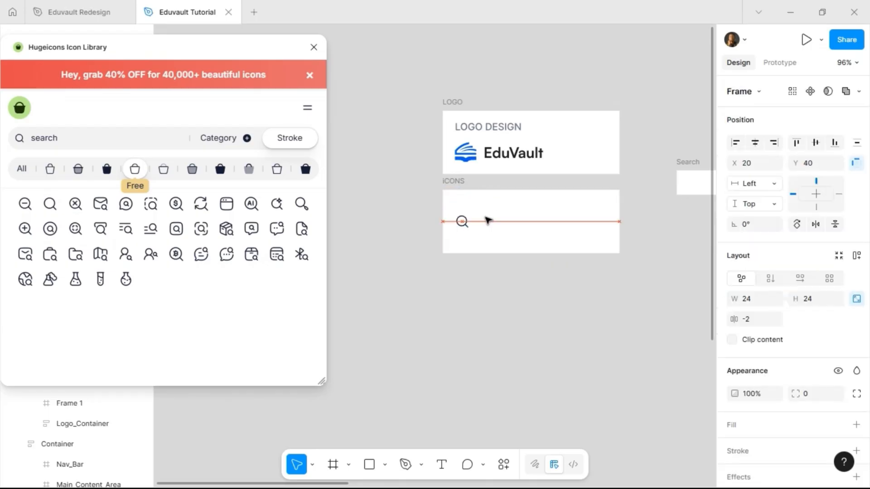
# Copy the LOGO DESIGN heading into the iCONS frame at about X 13, Y 21 and set the copy's line height to Auto
pyautogui.click(491, 126)
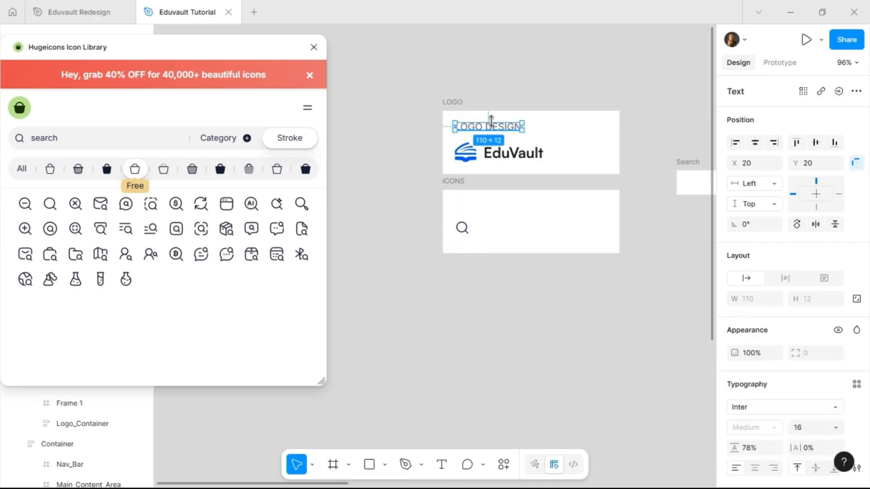
pyautogui.moveTo(497, 140); pyautogui.dragTo(496, 221)
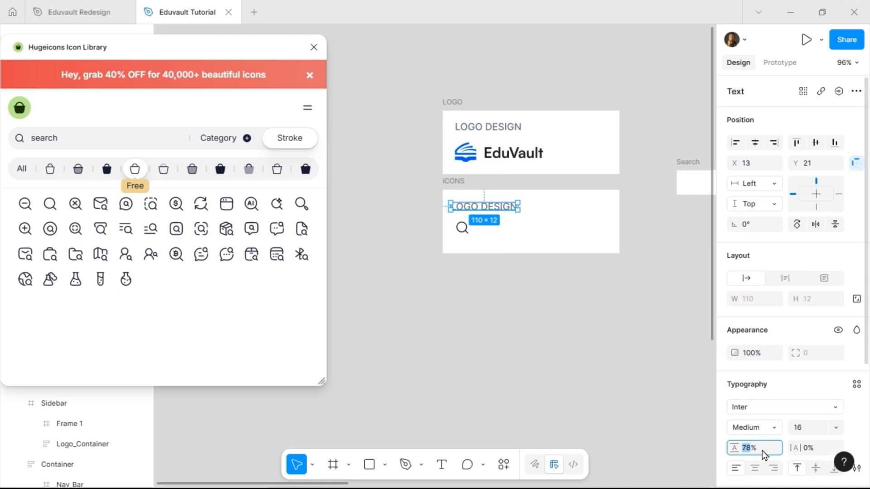
pyautogui.press('Return')
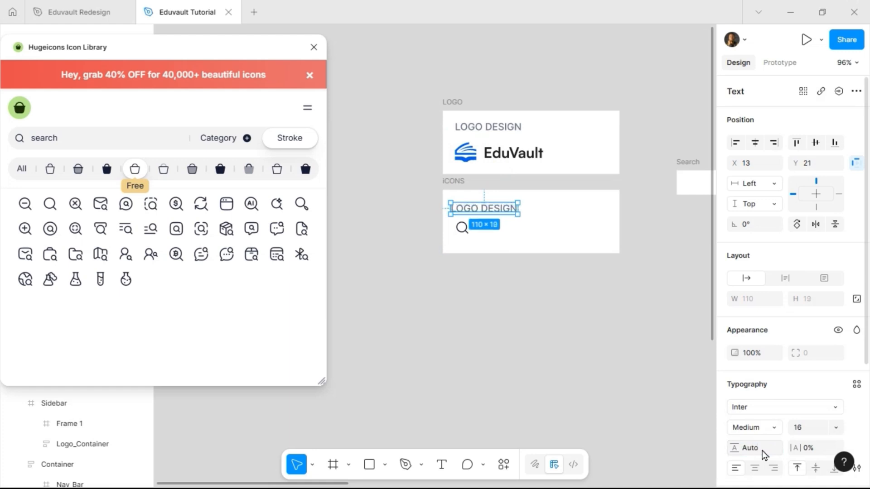
# Set the line height of the original LOGO DESIGN heading in the LOGO frame to Auto
pyautogui.click(461, 129)
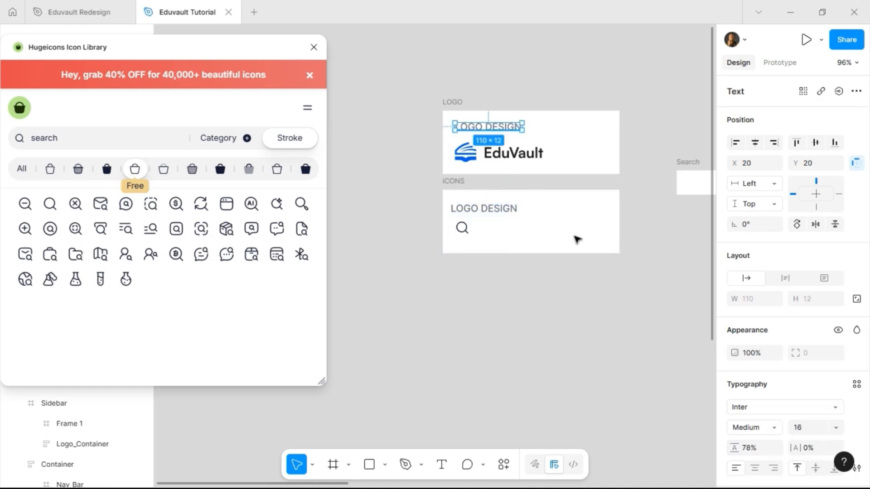
pyautogui.click(762, 454)
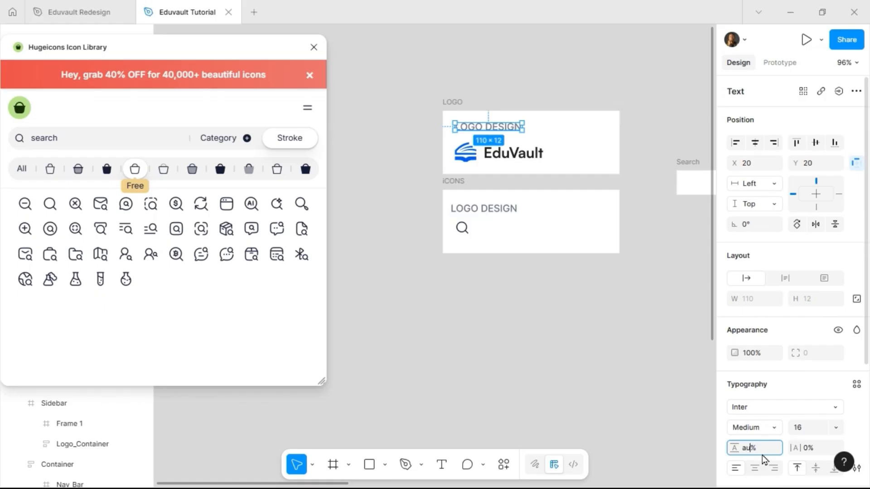
pyautogui.write('auto')
pyautogui.press('Return')
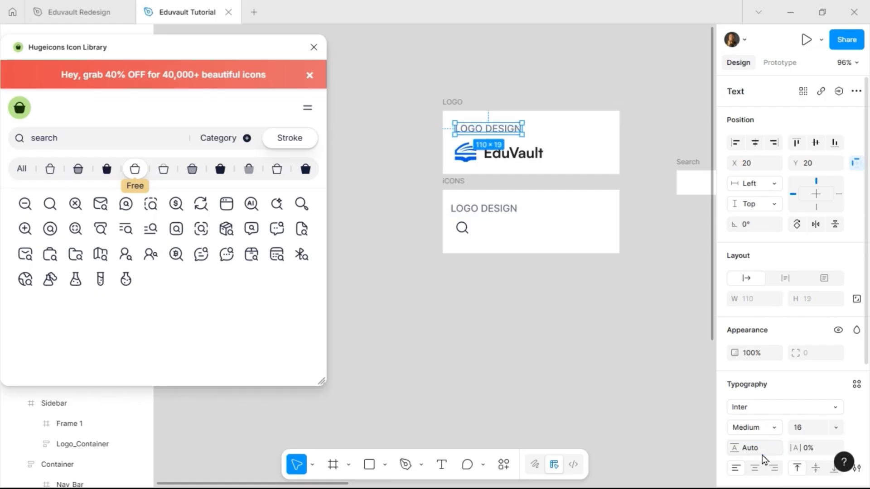
# Move the LOGO frame higher above the iCONS frame and place the EduVault logo 20 px below its heading, at Y 59
pyautogui.click(500, 151)
pyautogui.moveTo(450, 101); pyautogui.dragTo(451, 70)
pyautogui.click(475, 113)
pyautogui.press('alt')
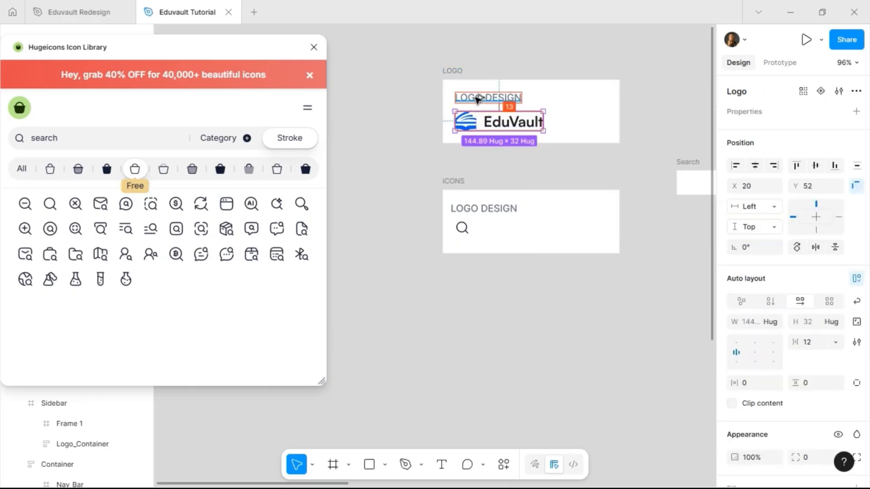
pyautogui.press('Up')
pyautogui.press('Up')
pyautogui.press('Up')
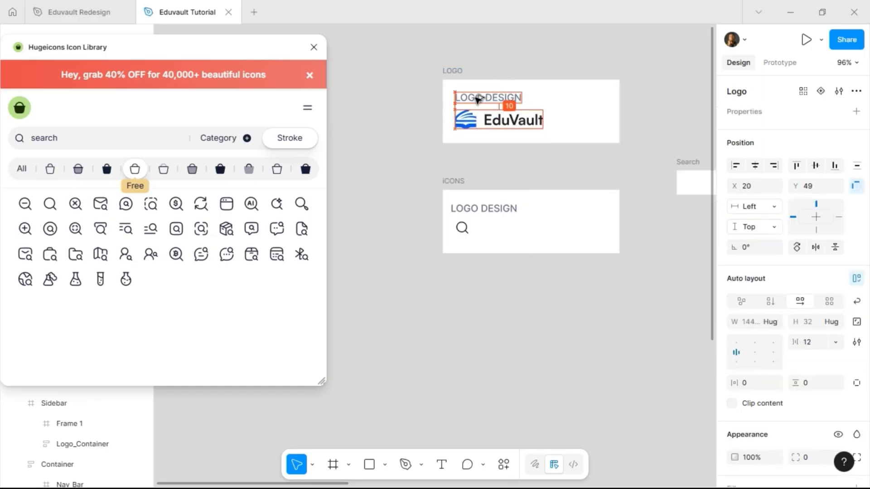
pyautogui.hotkey('shift', 'Down')
pyautogui.hotkey('shift', 'Down')
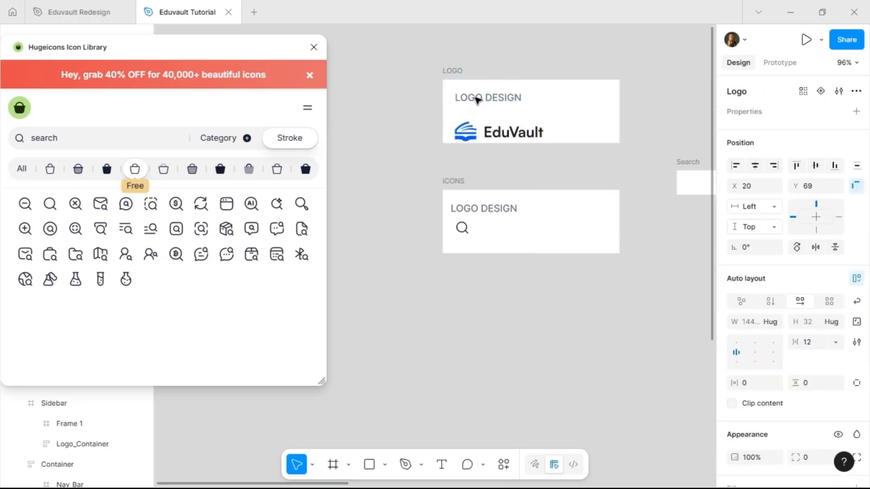
pyautogui.hotkey('shift', 'Up')
pyautogui.press('Down')
pyautogui.press('Down')
pyautogui.press('Down')
pyautogui.press('Down')
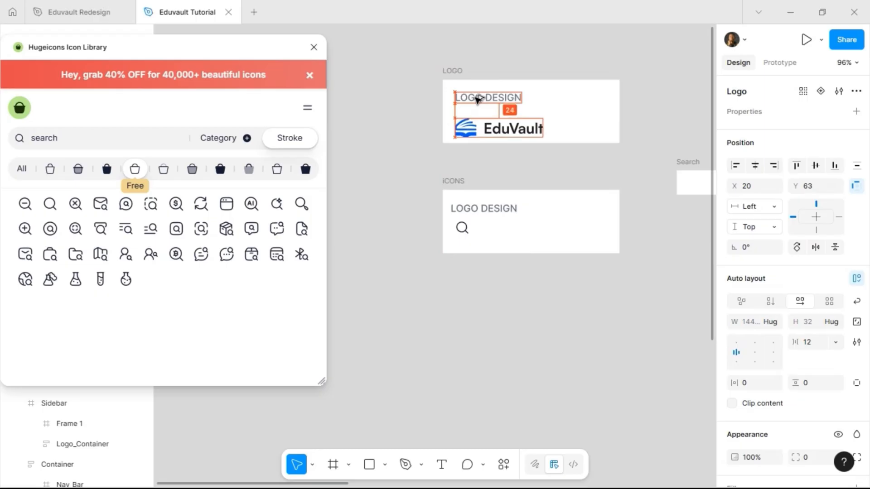
pyautogui.press('Up')
pyautogui.press('Up')
pyautogui.press('Up')
pyautogui.press('Up')
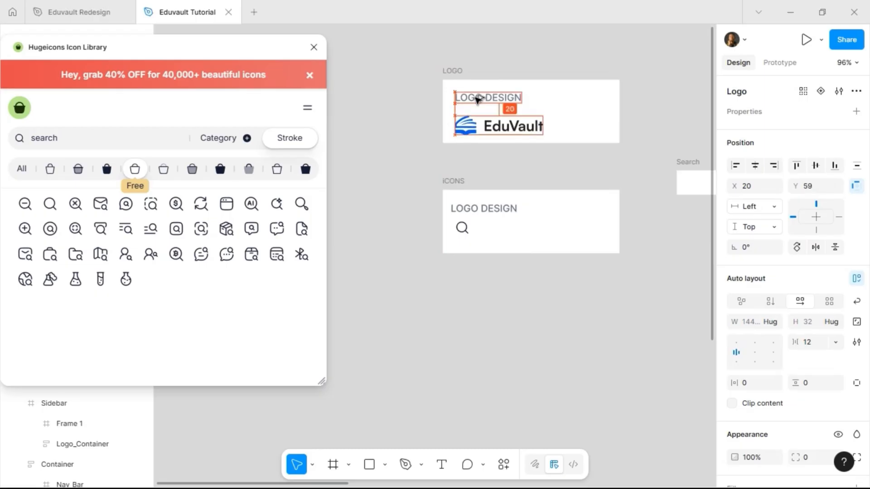
pyautogui.click(459, 71)
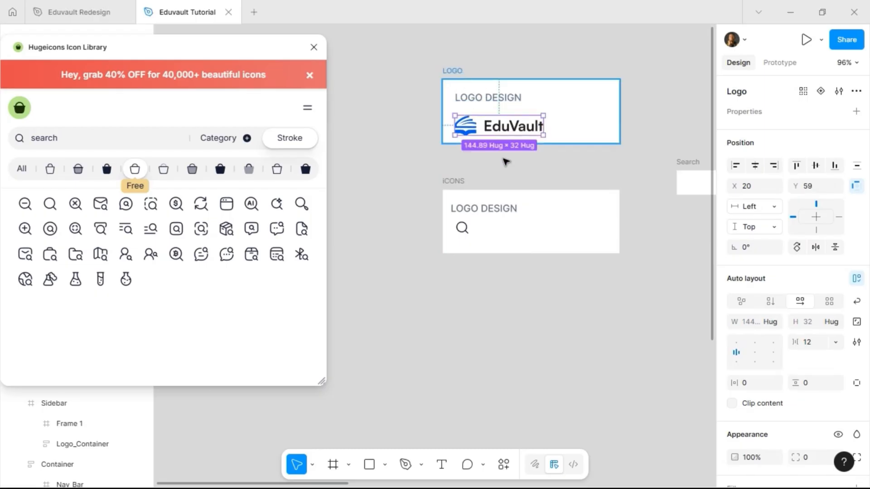
# Extend the LOGO frame to 290 × 111 and change the heading in the icons frame to ICONS
pyautogui.moveTo(509, 144)
pyautogui.mouseDown()
pyautogui.moveTo(511, 158)
pyautogui.moveTo(511, 147)
pyautogui.mouseUp()
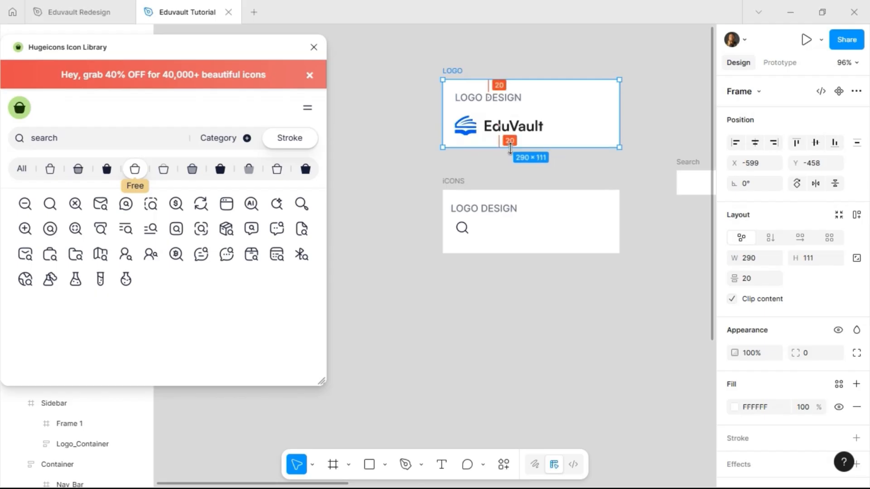
pyautogui.doubleClick(480, 212)
pyautogui.write('ICONS')
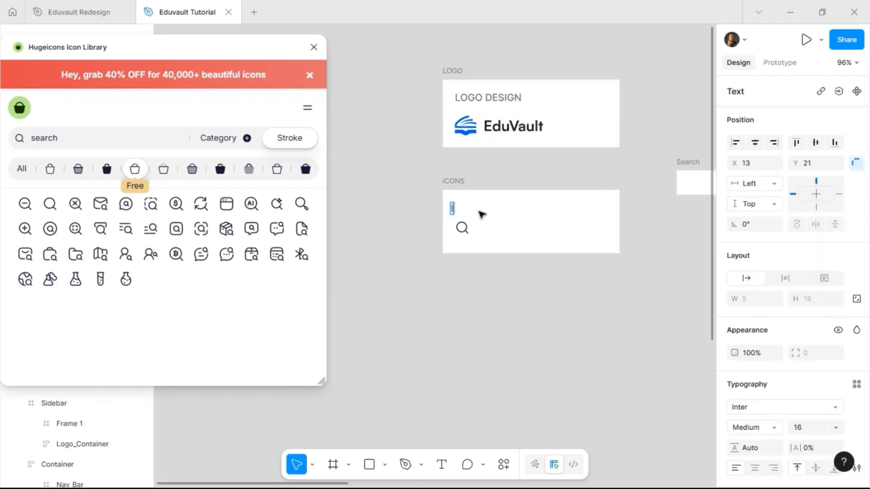
pyautogui.press('Escape')
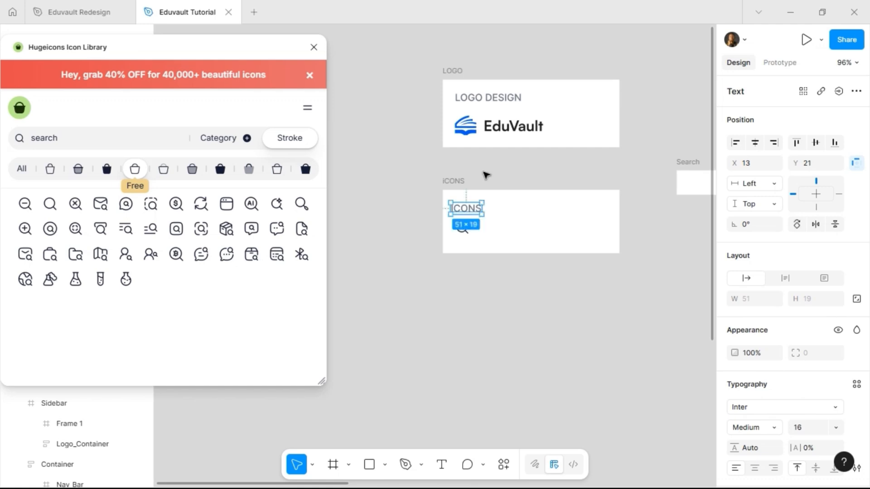
# Move the search icon to X 13, Y 60 beneath the ICONS heading
pyautogui.click(462, 227)
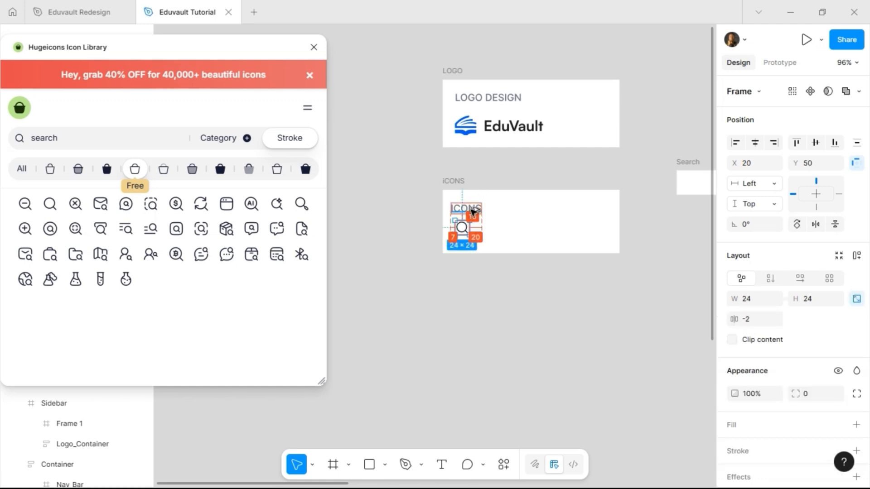
pyautogui.hotkey('shift', 'Down')
pyautogui.press('Left')
pyautogui.press('Left')
pyautogui.press('Left')
pyautogui.press('Left')
pyautogui.press('Left')
pyautogui.press('Left')
pyautogui.press('Left')
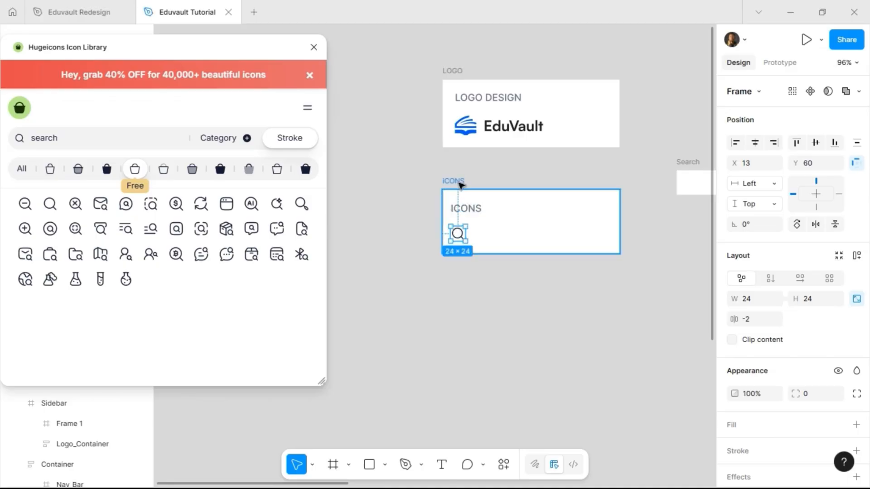
# Turn the search icon into a component and place an instance of it in the Search frame at X 11, Y 8
pyautogui.click(314, 47)
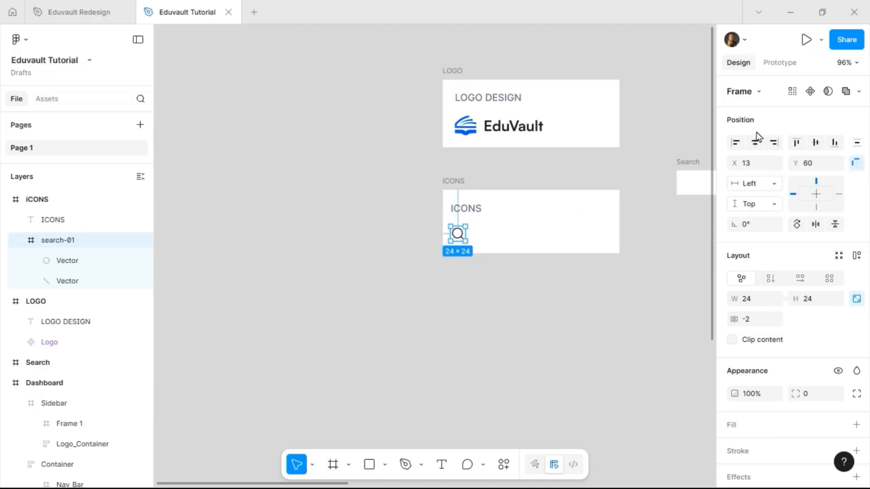
pyautogui.click(811, 91)
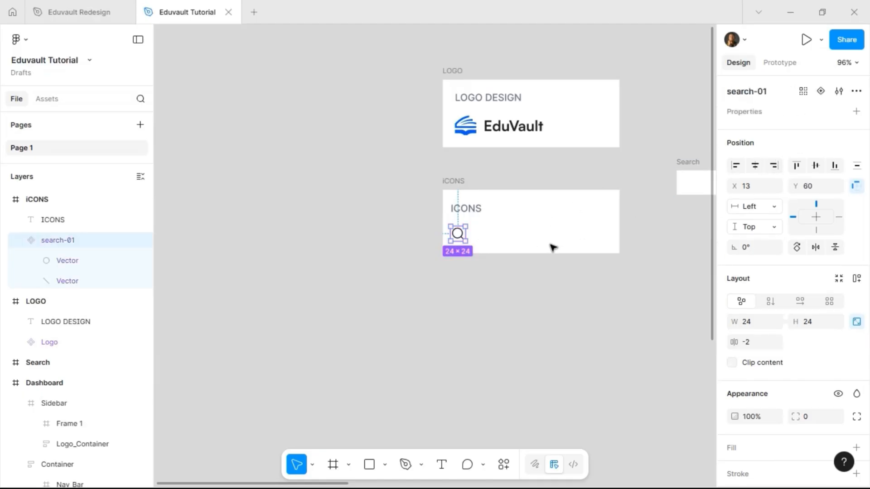
pyautogui.hscroll(5, 553, 247)
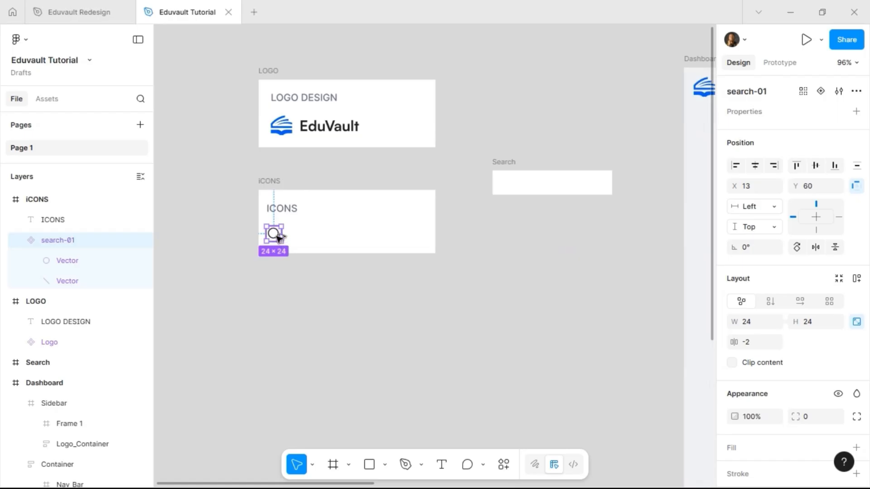
pyautogui.moveTo(277, 236); pyautogui.dragTo(512, 184)
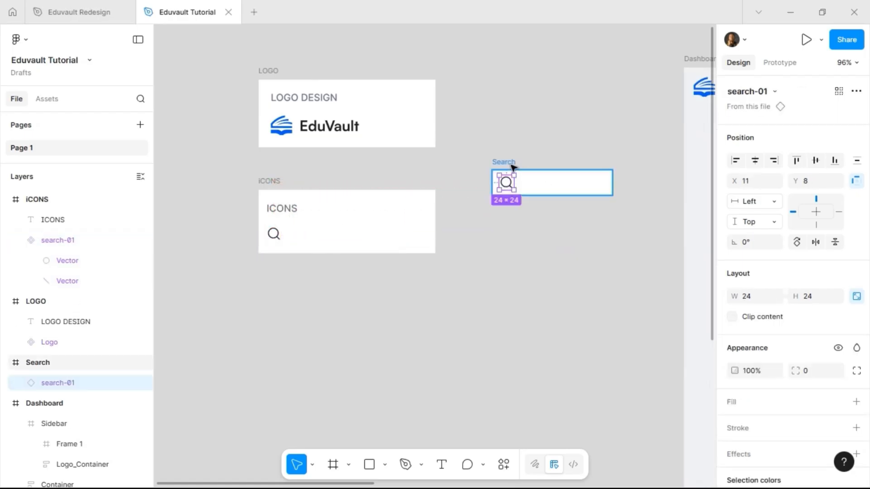
# Rename the icons frame as ICONS and duplicate it directly below the original
pyautogui.hscroll(3, 596, 200)
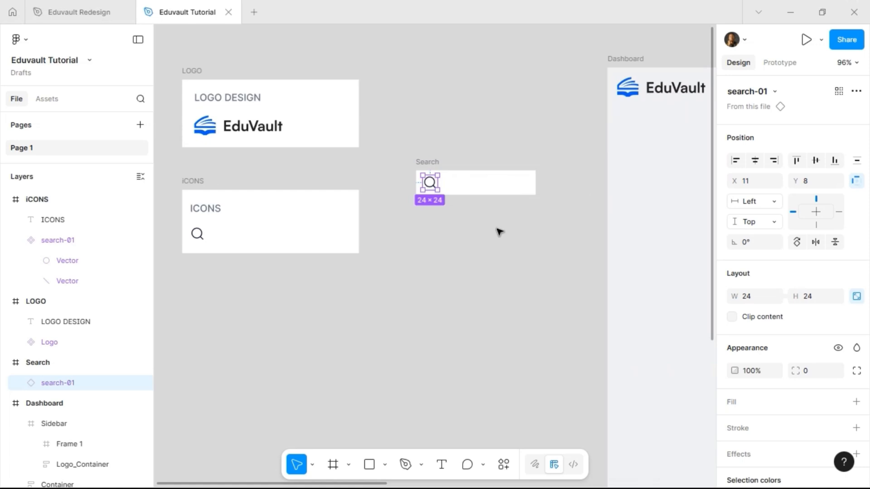
pyautogui.hscroll(-4, 499, 232)
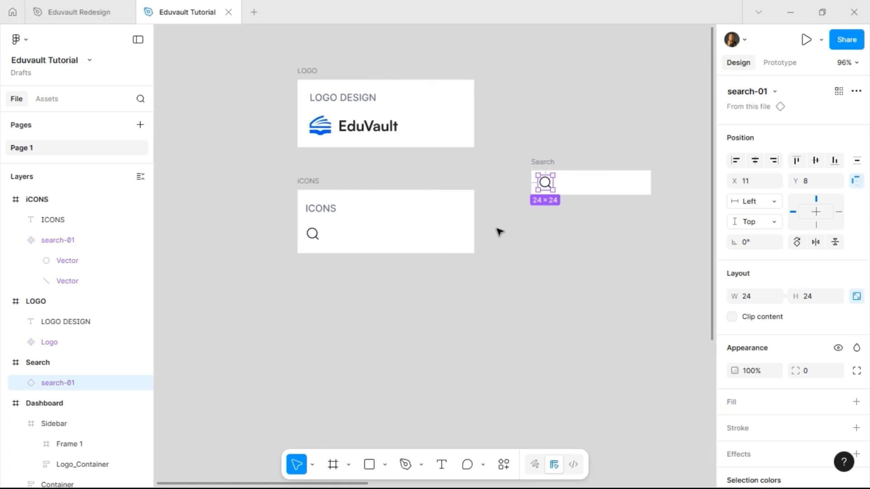
pyautogui.doubleClick(313, 181)
pyautogui.write('ICONS')
pyautogui.press('Return')
pyautogui.hotkey('ctrl', 'd')
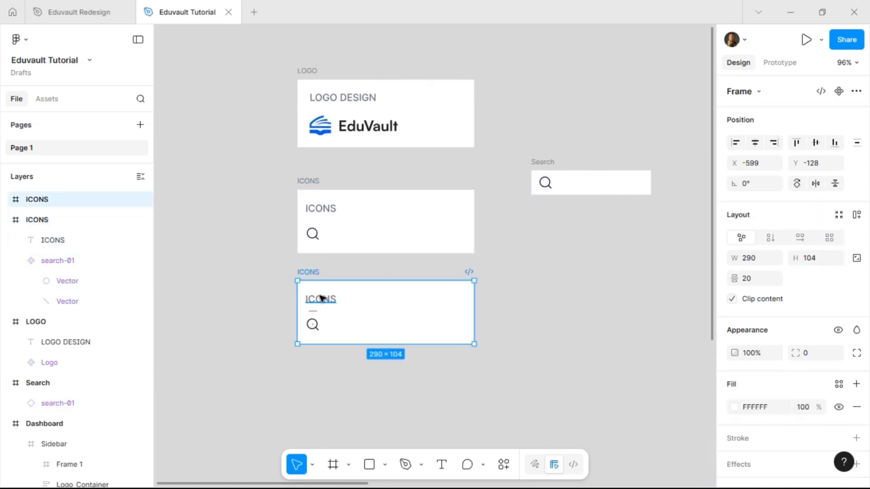
# Change the heading in the duplicated frame to FONT FAMILY
pyautogui.doubleClick(320, 298)
pyautogui.write('TY')
pyautogui.press('BackSpace')
pyautogui.press('BackSpace')
pyautogui.write('FONT FAMILY')
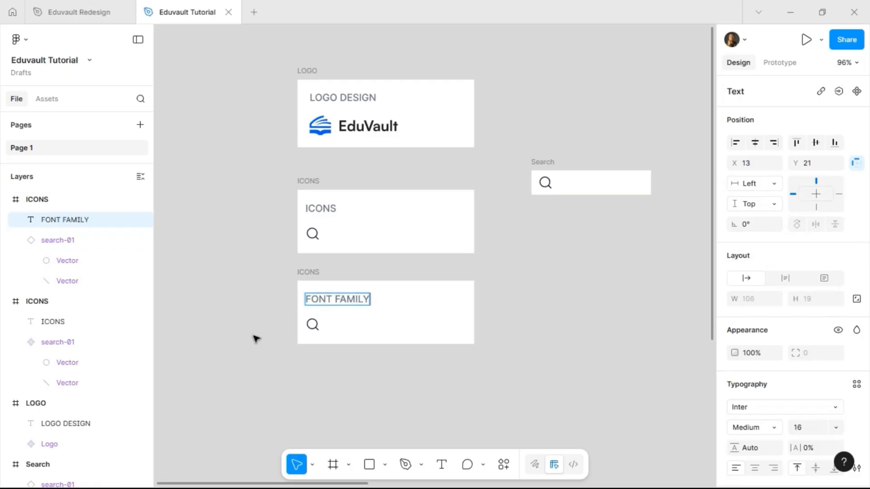
# Delete the search icon from the duplicated frame and place a copy of the FONT FAMILY heading beneath the original
pyautogui.click(313, 325)
pyautogui.press('Delete')
pyautogui.keyDown('alt'); pyautogui.moveTo(334, 299); pyautogui.dragTo(334, 324); pyautogui.keyUp('alt')
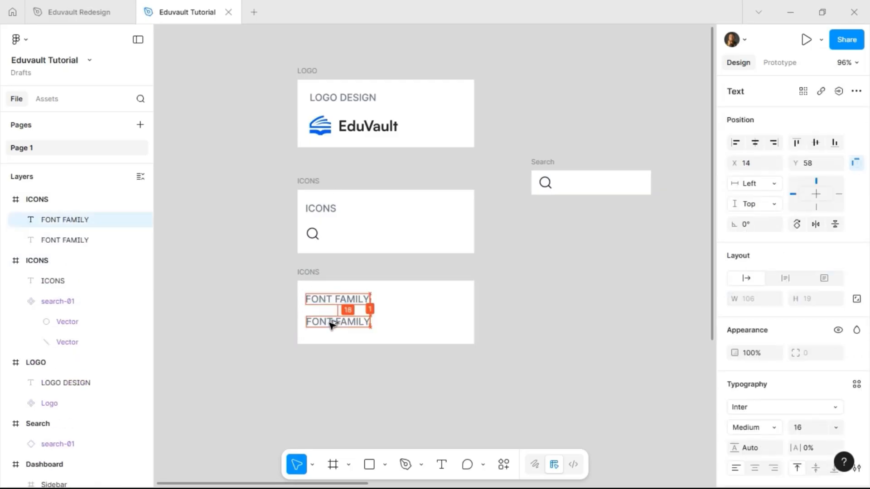
# Change the copied heading's text to Inter and set its font size to 48
pyautogui.doubleClick(331, 324)
pyautogui.write('Inter')
pyautogui.press('Escape')
pyautogui.click(803, 430)
pyautogui.write('24')
pyautogui.press('Return')
pyautogui.click(802, 430)
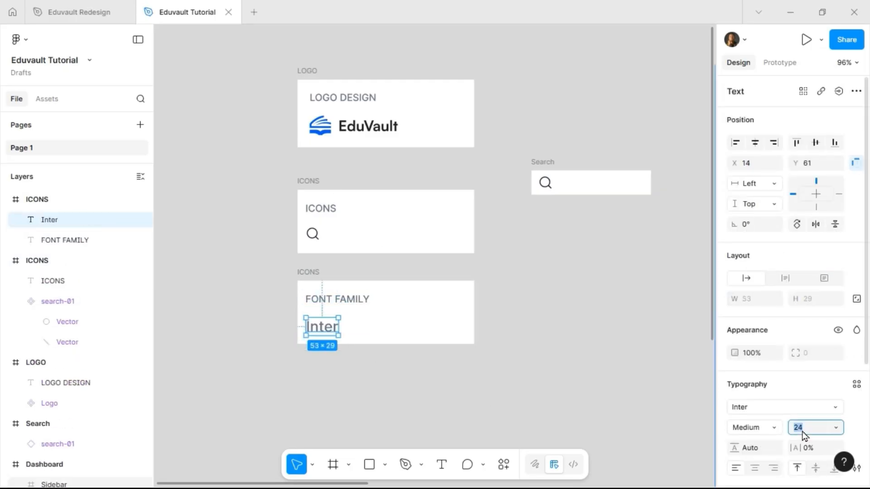
pyautogui.write('48')
pyautogui.press('Return')
# Extend the font family frame to 290 × 160 and draw an inner frame of about 253 × 75 around the Inter text
pyautogui.click(384, 332)
pyautogui.moveTo(380, 348); pyautogui.dragTo(382, 377)
pyautogui.press('f')
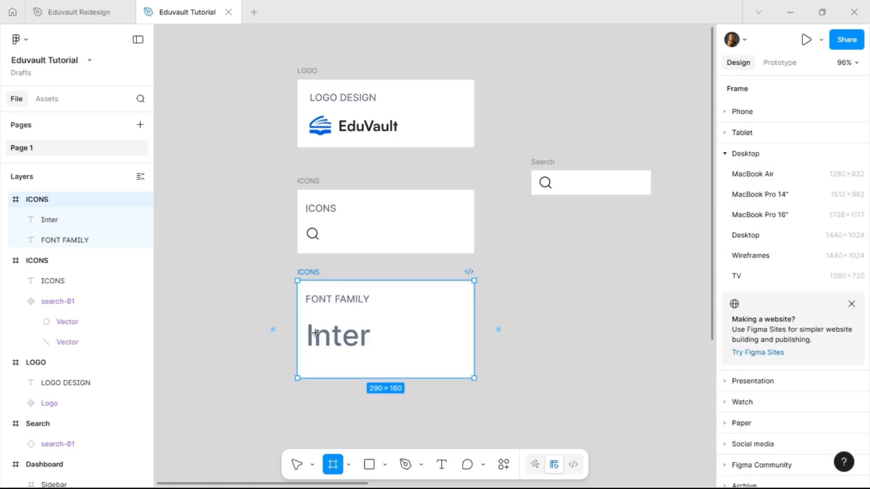
pyautogui.moveTo(305, 317); pyautogui.dragTo(459, 362)
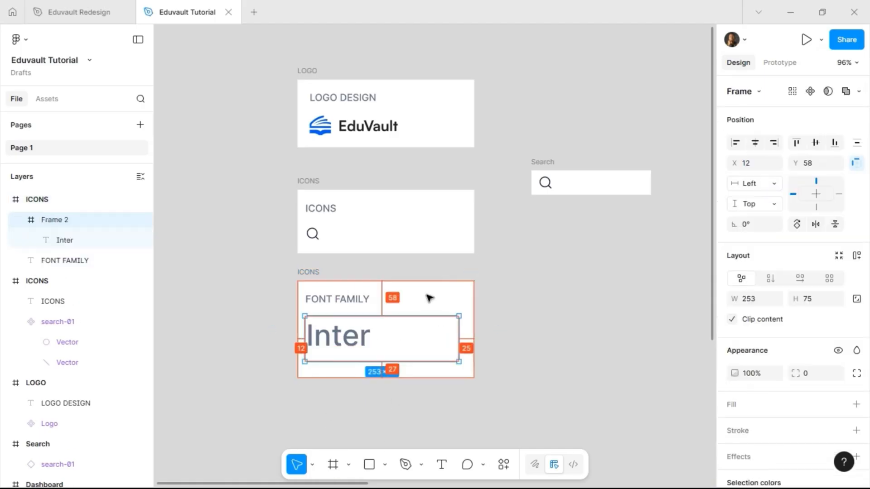
# Apply auto layout with 12 padding to the frame around Inter and widen it to 252
pyautogui.click(856, 255)
pyautogui.click(757, 363)
pyautogui.write('12')
pyautogui.press('Return')
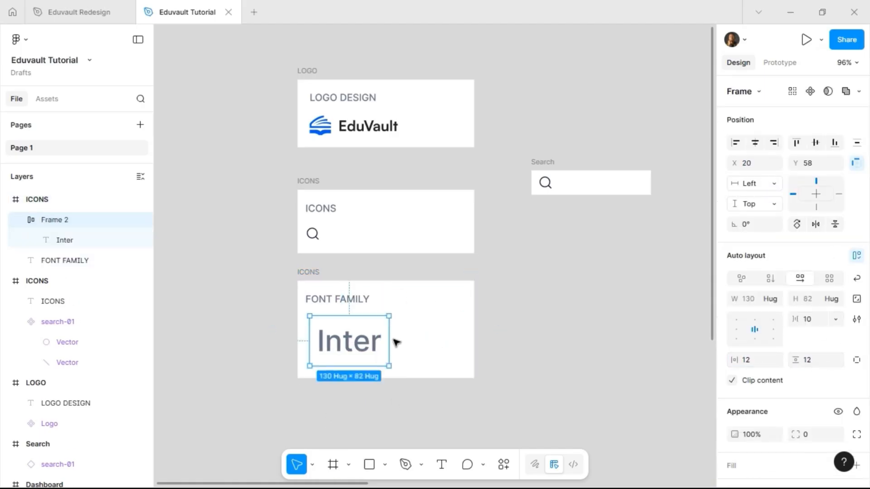
pyautogui.moveTo(391, 341); pyautogui.dragTo(463, 340)
# Move the Inter frame to 20 px below the FONT FAMILY heading, flush with its left edge, and left-align its content
pyautogui.hotkey('alt', 'Down')
pyautogui.hotkey('alt', 'Down')
pyautogui.hotkey('alt', 'Right')
pyautogui.hotkey('alt', 'Right')
pyautogui.hotkey('alt', 'Right')
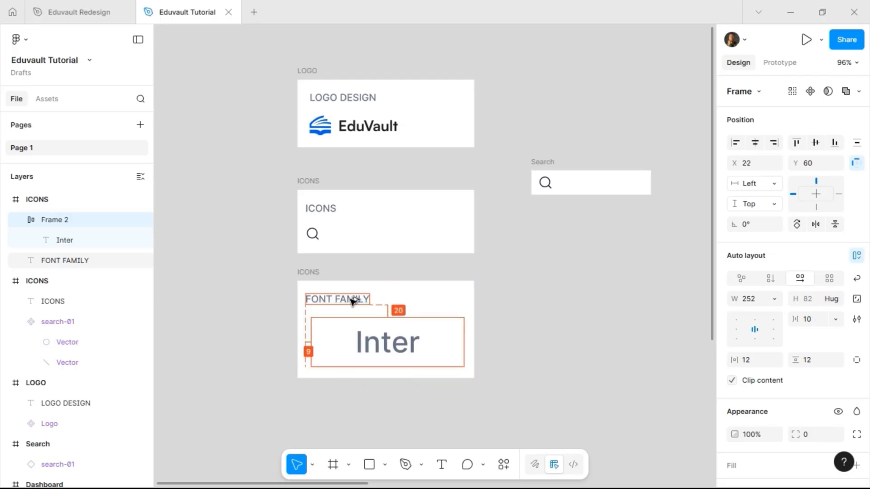
pyautogui.hotkey('alt', 'shift', 'Left')
pyautogui.click(737, 329)
# Fill the Inter frame with Foundation/Grey/grey-50 and set its corner radius to 12
pyautogui.scroll(-4, 794, 387)
pyautogui.click(838, 283)
pyautogui.click(646, 325)
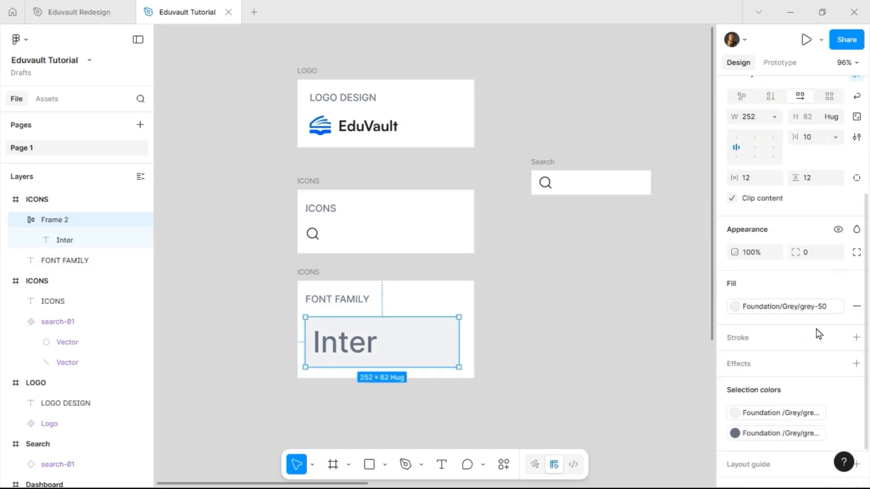
pyautogui.click(816, 252)
pyautogui.write('12')
pyautogui.press('Return')
# Apply auto layout to the outer font family frame and set its padding to 20 on all sides
pyautogui.click(308, 272)
pyautogui.hotkey('shift', 'a')
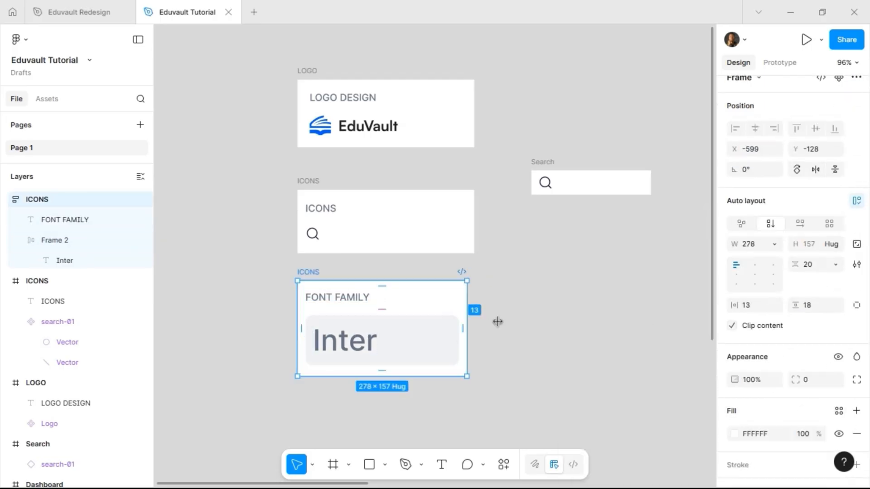
pyautogui.click(745, 308)
pyautogui.write('20')
# Set the grey Inter frame's padding to 16 horizontally and 8 vertically
pyautogui.click(422, 341)
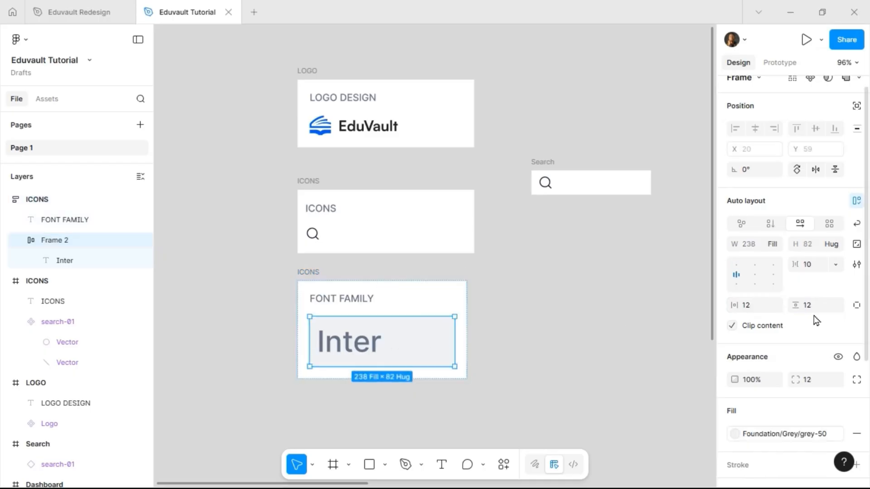
pyautogui.click(815, 306)
pyautogui.write('8')
pyautogui.click(762, 307)
pyautogui.write('16')
pyautogui.press('Return')
# Recolour the Inter text with a near-black colour style
pyautogui.doubleClick(352, 340)
pyautogui.scroll(-1, 835, 369)
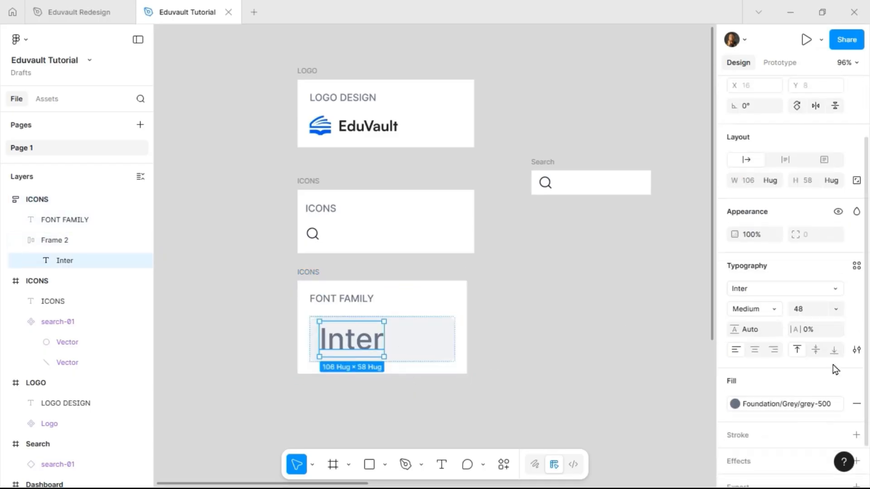
pyautogui.click(807, 408)
pyautogui.scroll(-2, 624, 347)
pyautogui.click(624, 346)
pyautogui.click(532, 325)
# Rename the font family frame as TYPOGRAPHY
pyautogui.scroll(-5, 379, 344)
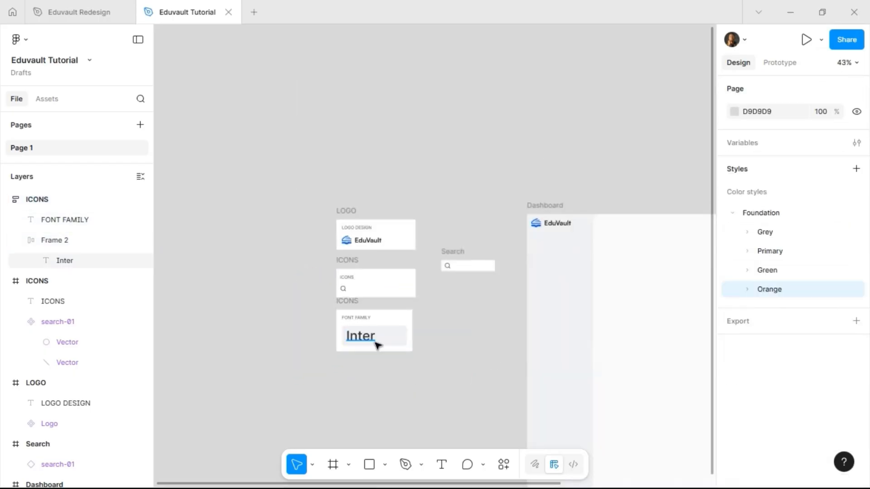
pyautogui.scroll(2, 379, 344)
pyautogui.doubleClick(309, 292)
pyautogui.write('TYPOGRAPHY')
pyautogui.press('Return')
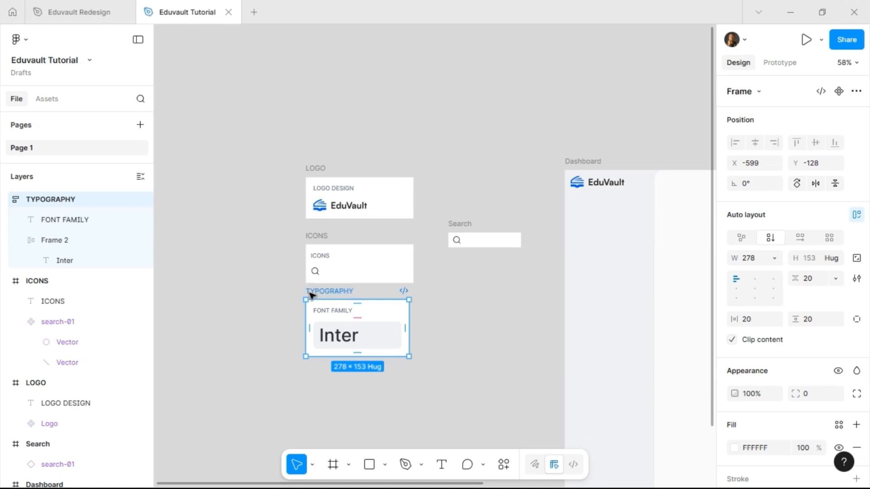
# Move the TYPOGRAPHY frame to the left of the LOGO frame, top-aligned with it, at X -917, Y -458
pyautogui.moveTo(313, 294); pyautogui.dragTo(209, 171)
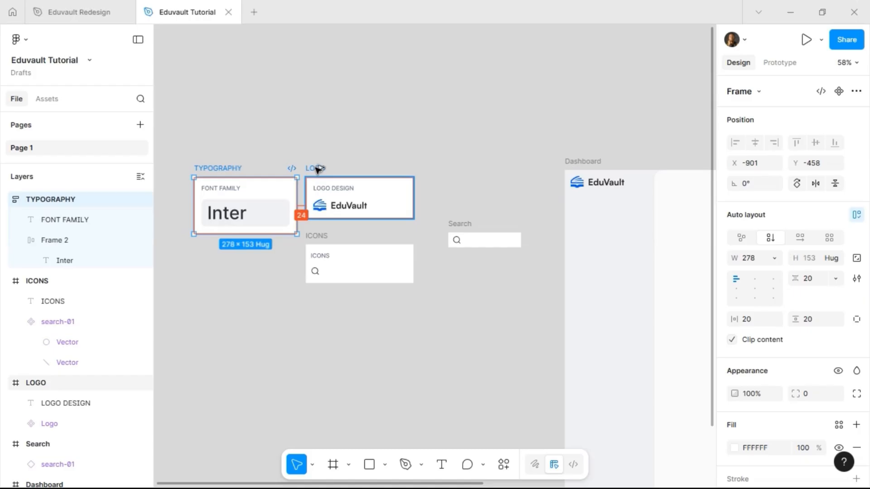
pyautogui.press('Right')
pyautogui.press('Right')
pyautogui.press('Right')
pyautogui.press('Right')
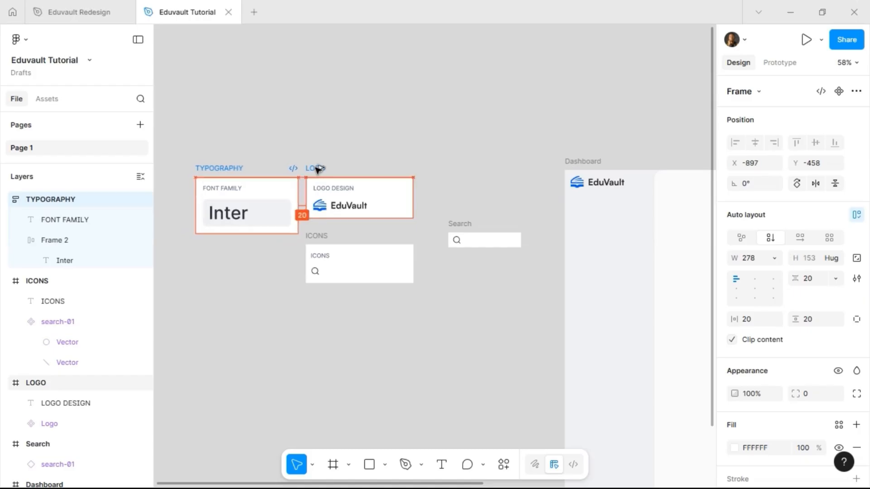
pyautogui.hotkey('shift', 'Left')
pyautogui.hotkey('shift', 'Left')
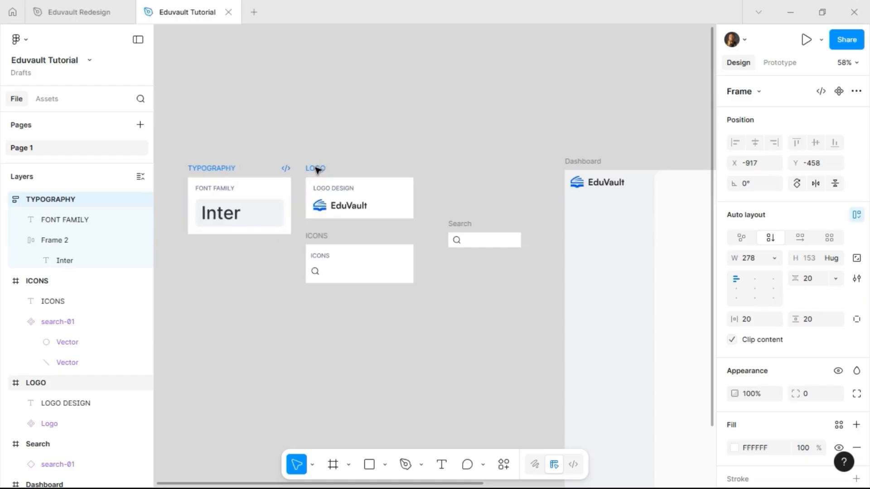
# Move the ICONS frame up to leave a 40 px gap below the LOGO frame
pyautogui.click(322, 241)
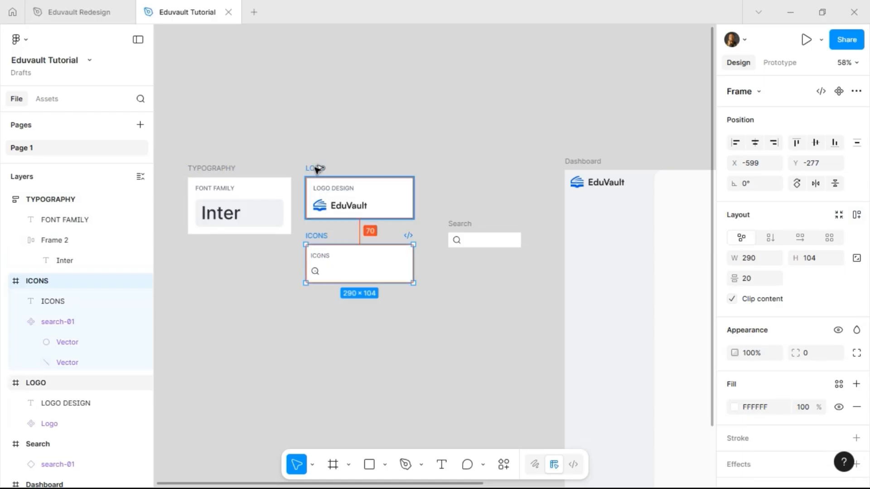
pyautogui.click(317, 169)
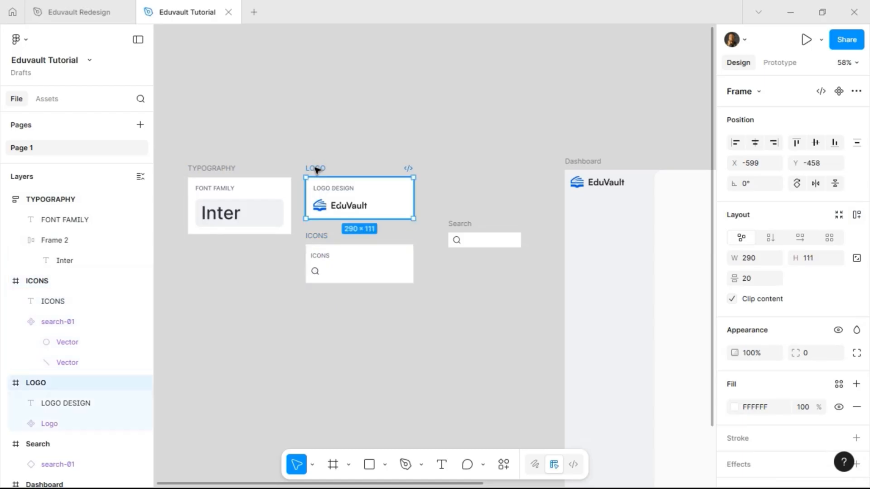
pyautogui.scroll(-3, 770, 285)
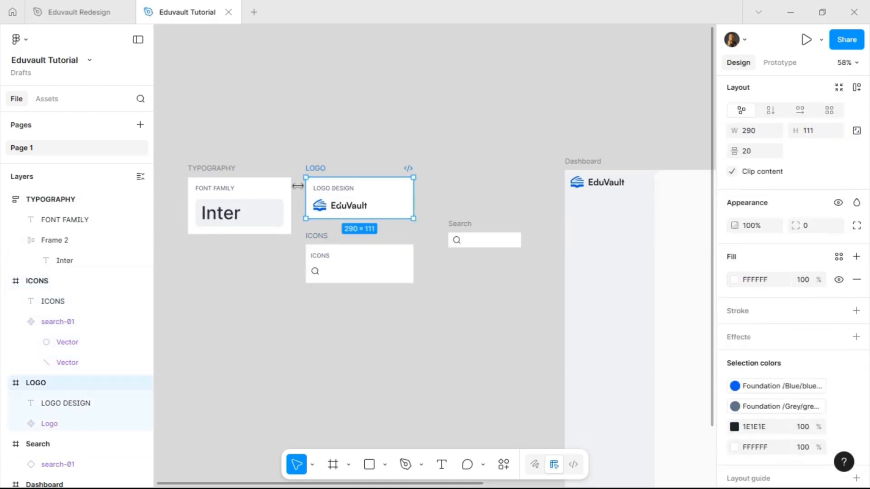
pyautogui.click(312, 253)
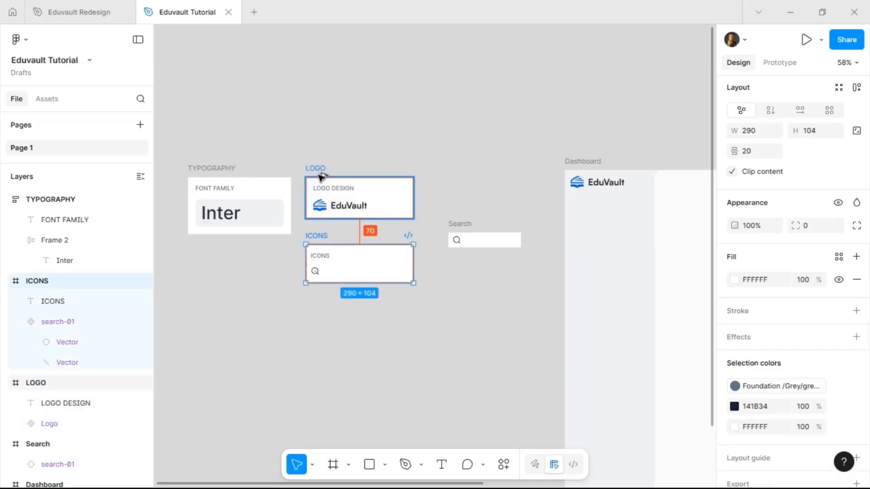
pyautogui.hotkey('shift', 'Up')
pyautogui.hotkey('shift', 'Up')
pyautogui.hotkey('shift', 'Up')
pyautogui.hotkey('shift', 'Up')
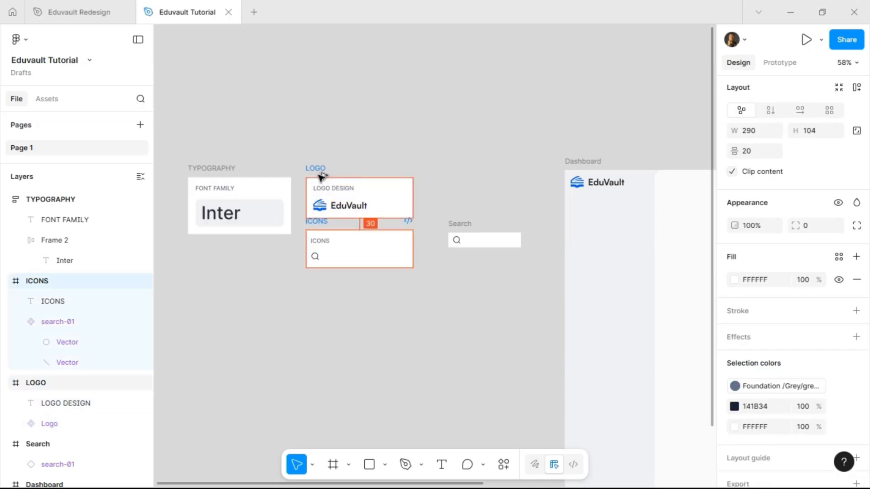
pyautogui.hotkey('shift', 'Down')
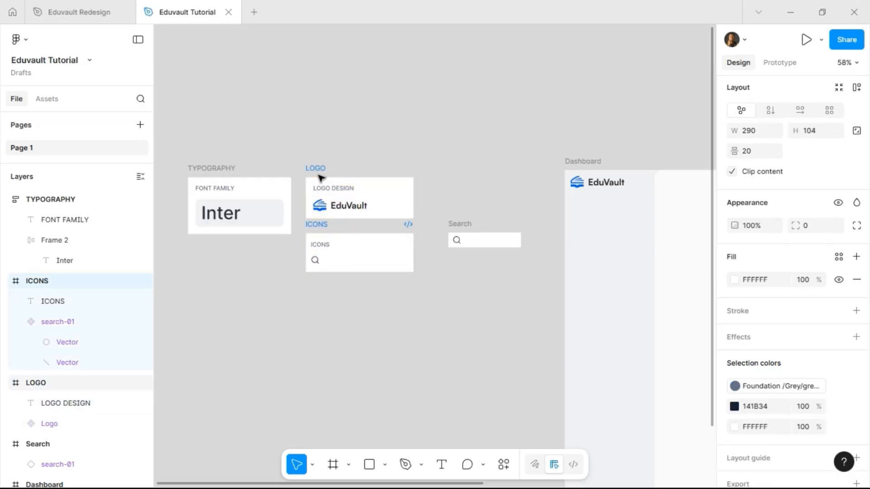
pyautogui.hscroll(3, 367, 157)
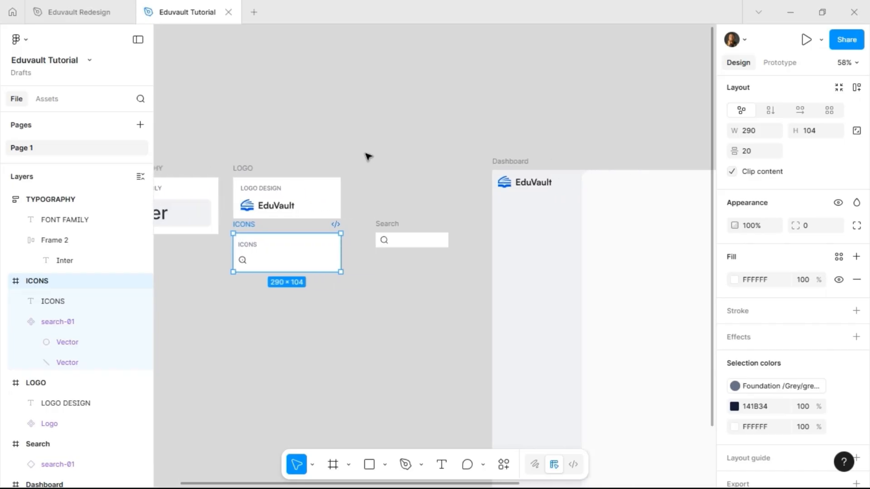
# Apply auto layout to the Search frame and widen it to about 181 px
pyautogui.scroll(5, 425, 260)
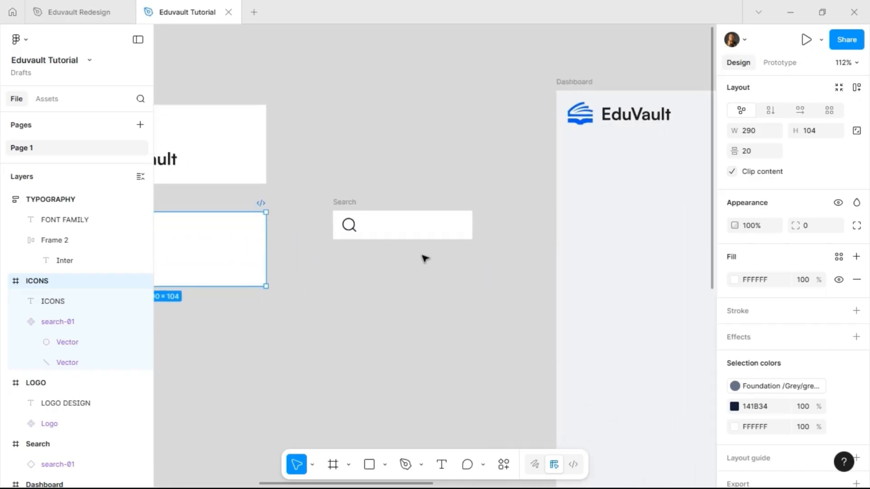
pyautogui.click(343, 200)
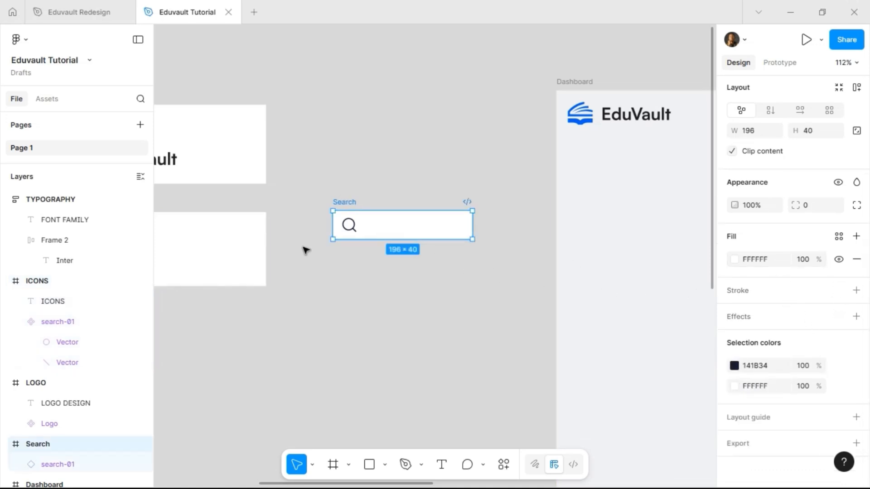
pyautogui.click(856, 88)
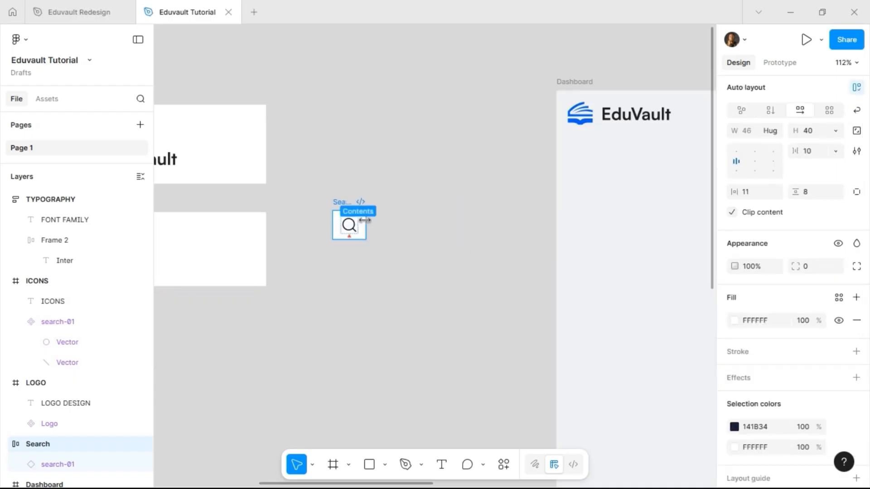
pyautogui.moveTo(364, 219); pyautogui.dragTo(463, 219)
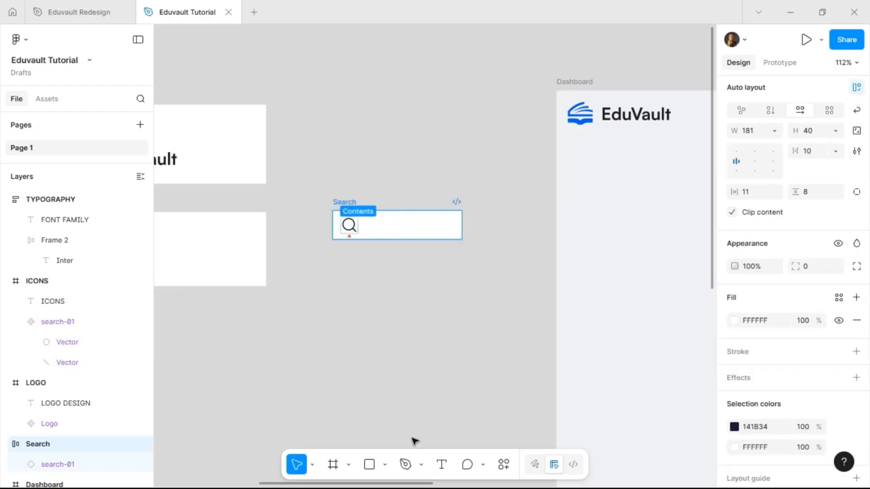
# Add the text "Search here..." below the Search frame and set its font size to 14
pyautogui.click(441, 465)
pyautogui.click(365, 305)
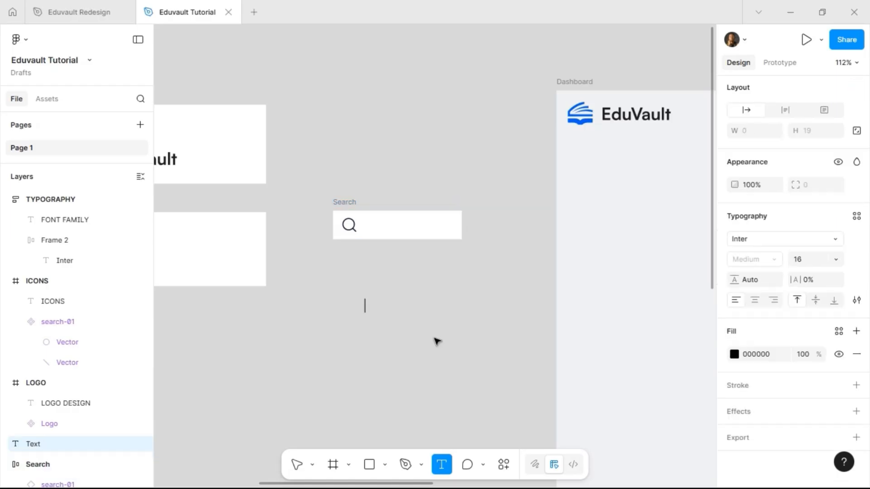
pyautogui.write('Search')
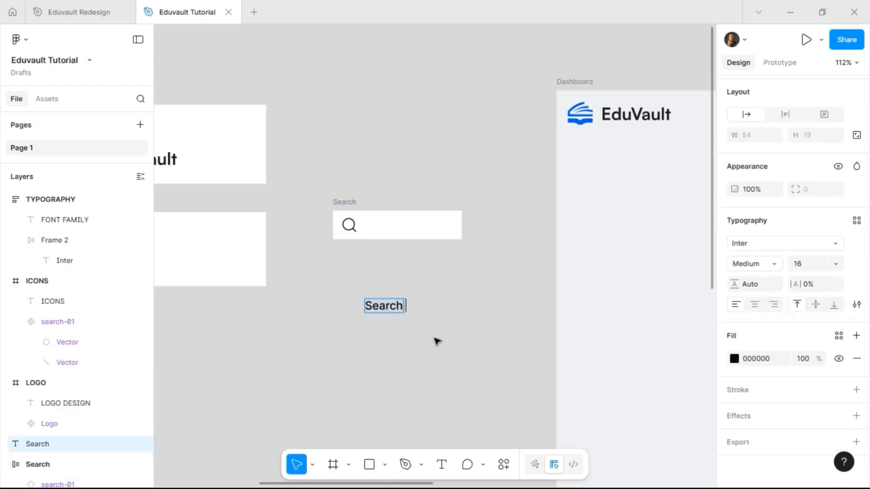
pyautogui.write(' here...')
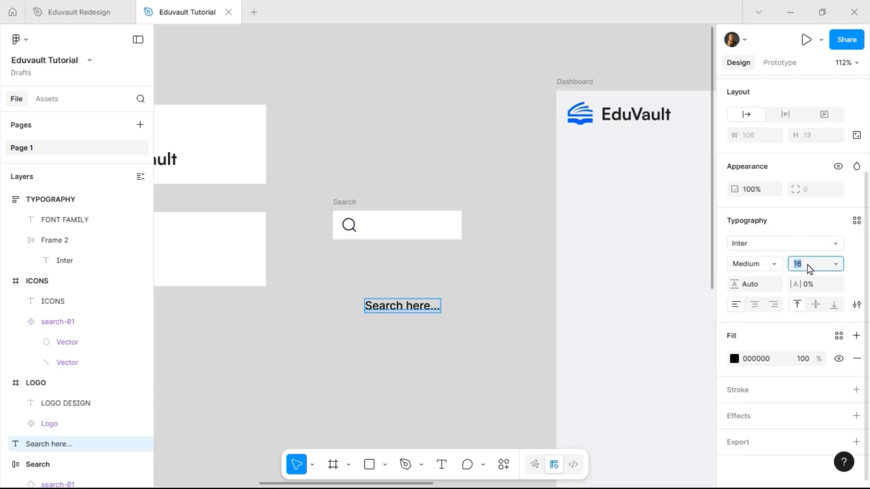
pyautogui.press('Return')
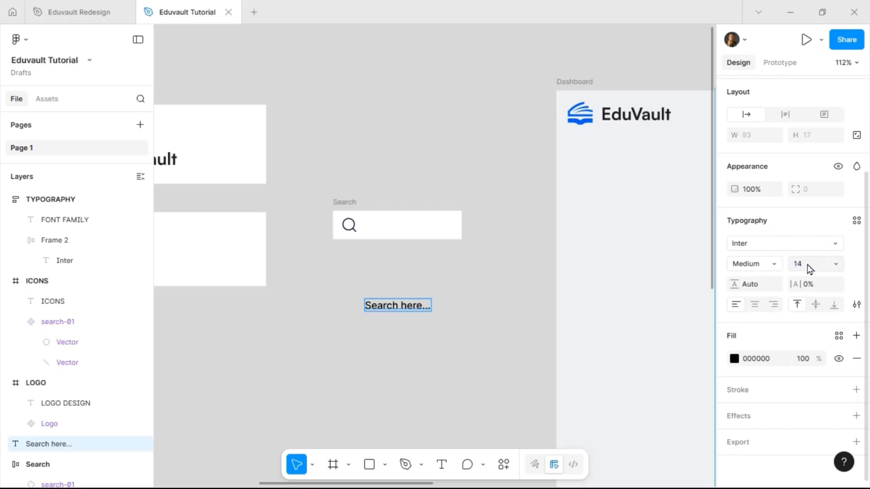
# Colour the "Search here..." text with the grey-500 style and place it beside the icon inside the Search frame
pyautogui.click(838, 336)
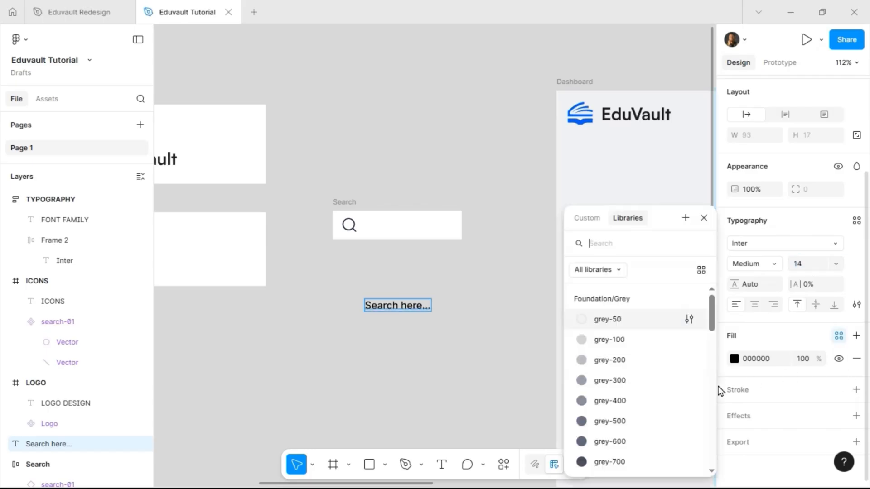
pyautogui.click(629, 421)
pyautogui.moveTo(398, 307); pyautogui.dragTo(394, 229)
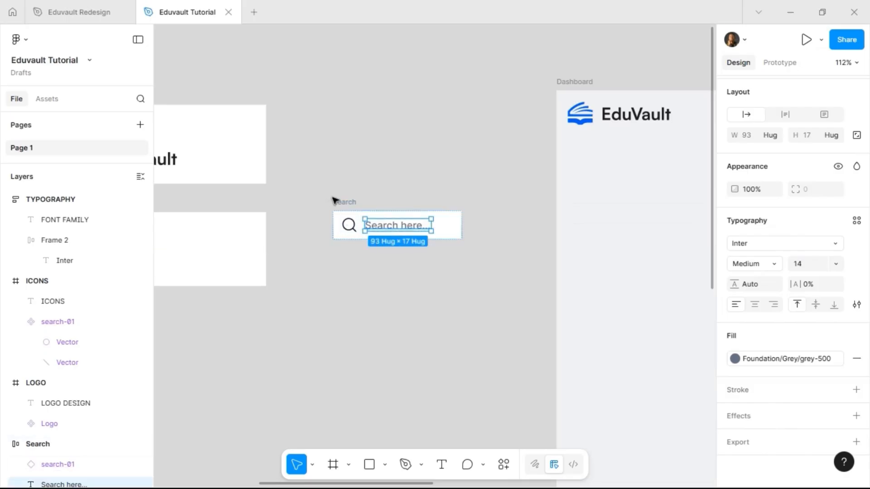
# Set the Search frame's item gap to 8 and its horizontal padding to 16
pyautogui.click(342, 201)
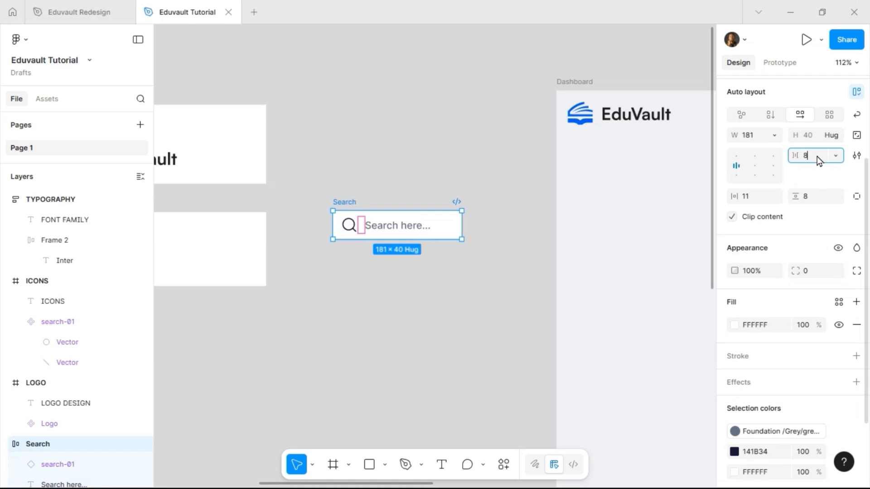
pyautogui.press('Return')
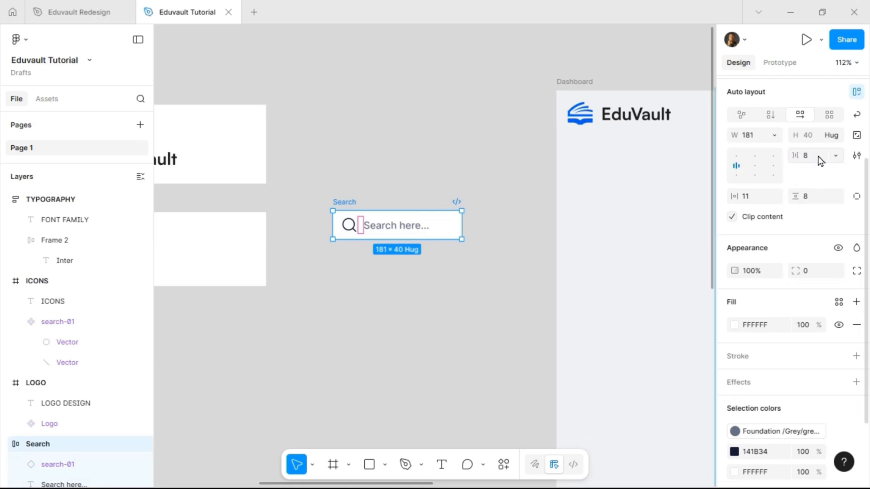
pyautogui.click(756, 201)
pyautogui.write('1')
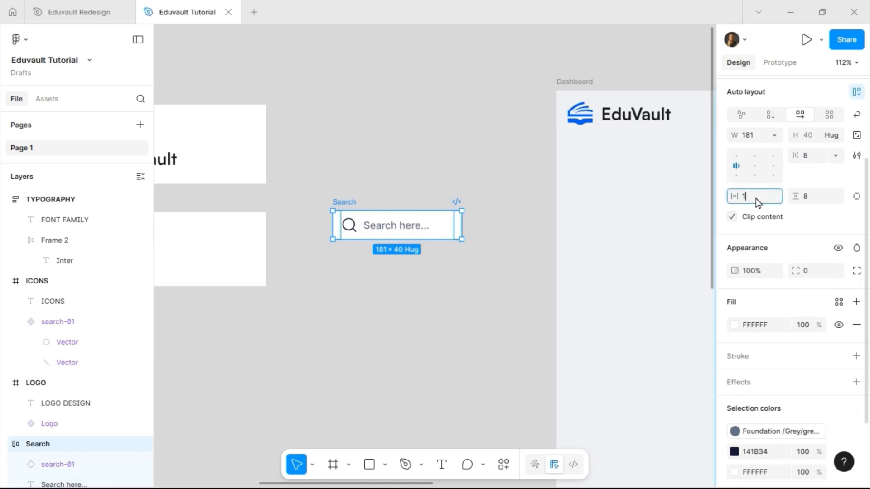
pyautogui.write('6')
pyautogui.press('Return')
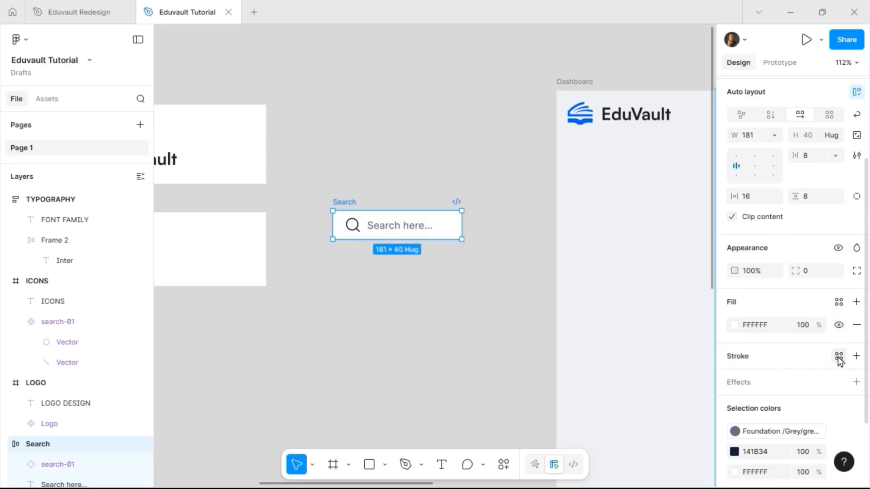
# Give the Search frame a grey-200 stroke and a corner radius of 8
pyautogui.click(839, 356)
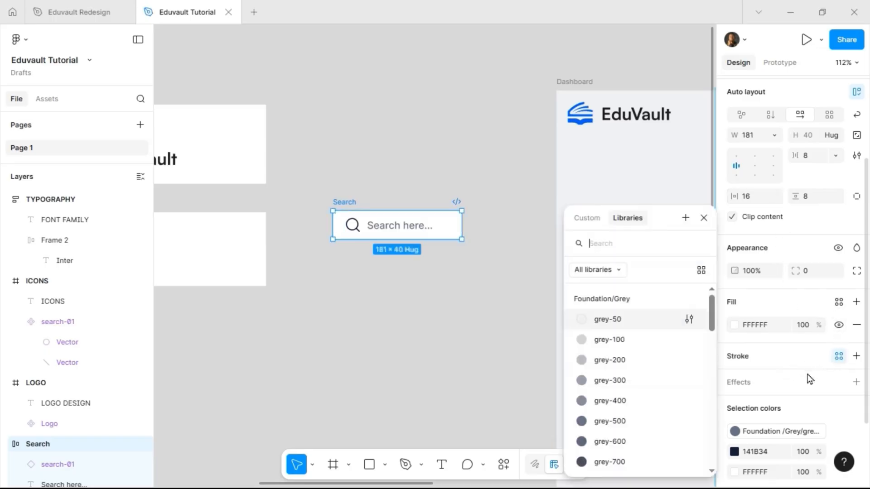
pyautogui.click(643, 365)
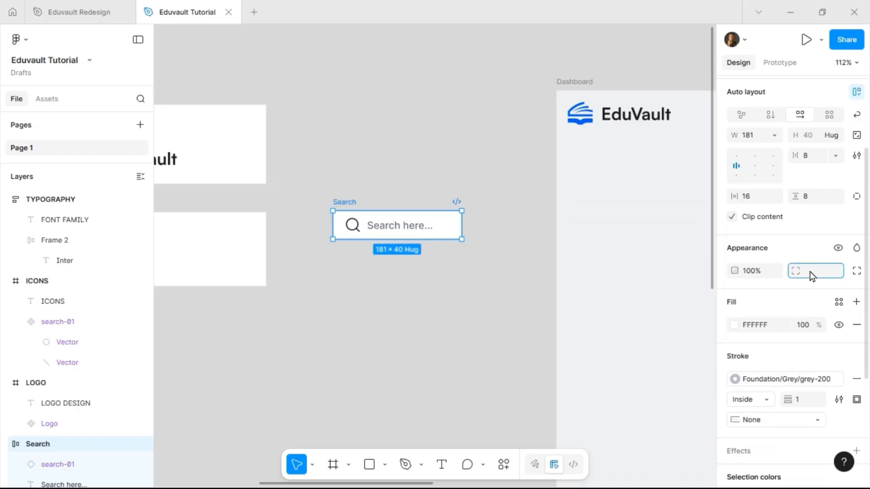
pyautogui.write('12')
pyautogui.press('Return')
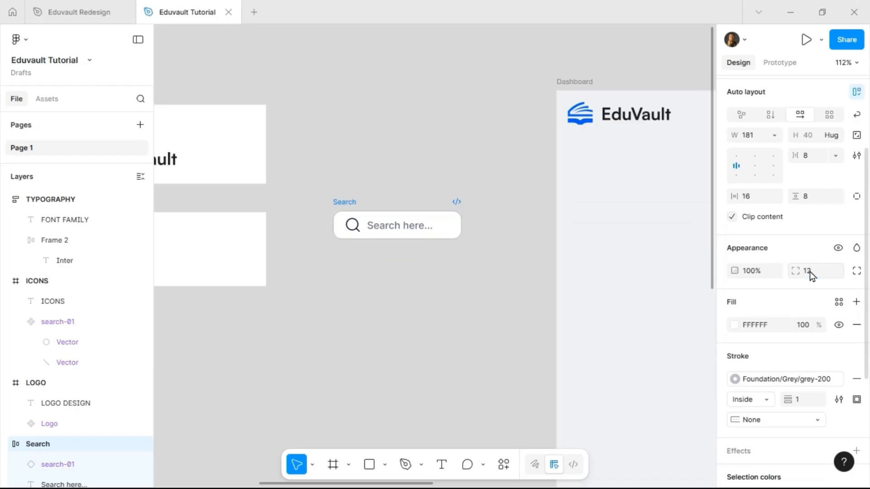
pyautogui.click(810, 271)
pyautogui.write('8')
pyautogui.press('Return')
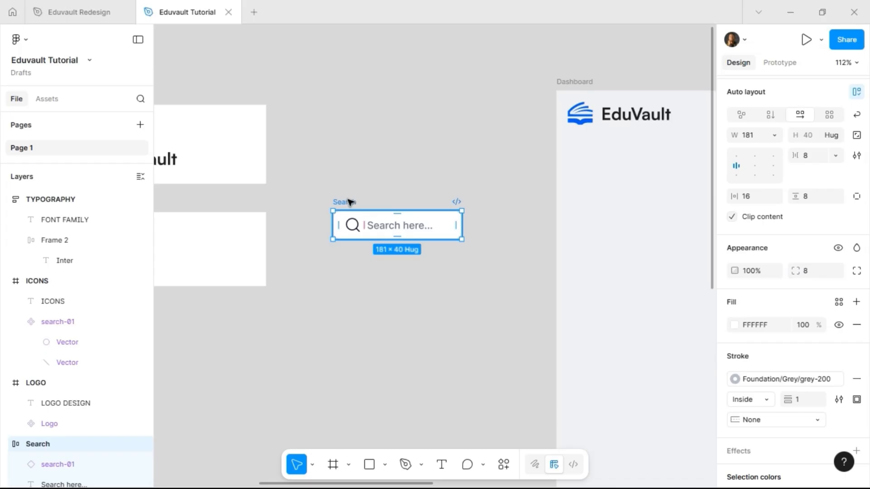
# Move the search bar into the sidebar's Frame 1 below the logo, and rename that parent frame Search
pyautogui.moveTo(348, 203); pyautogui.dragTo(591, 146)
pyautogui.hscroll(5, 594, 154)
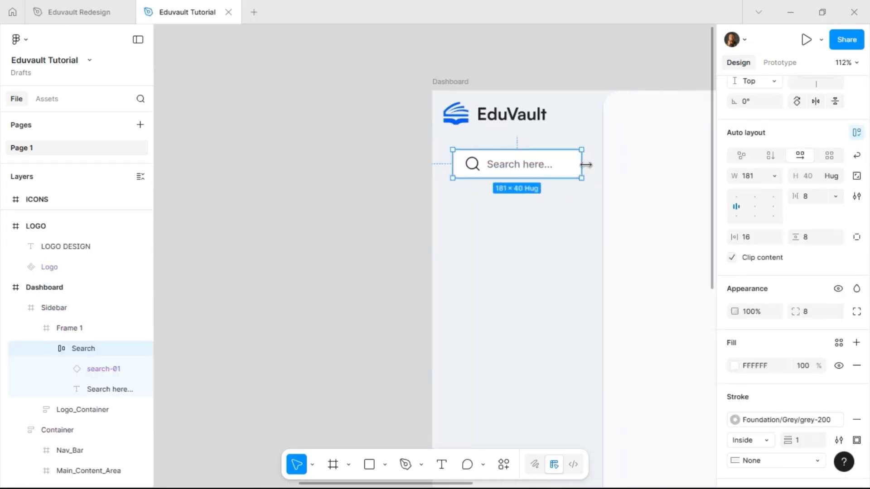
pyautogui.click(597, 160)
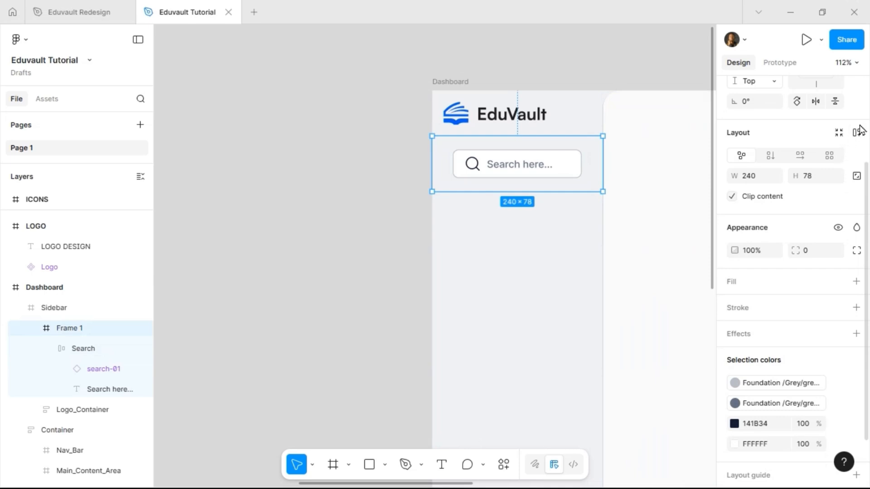
pyautogui.doubleClick(74, 331)
pyautogui.write('Search')
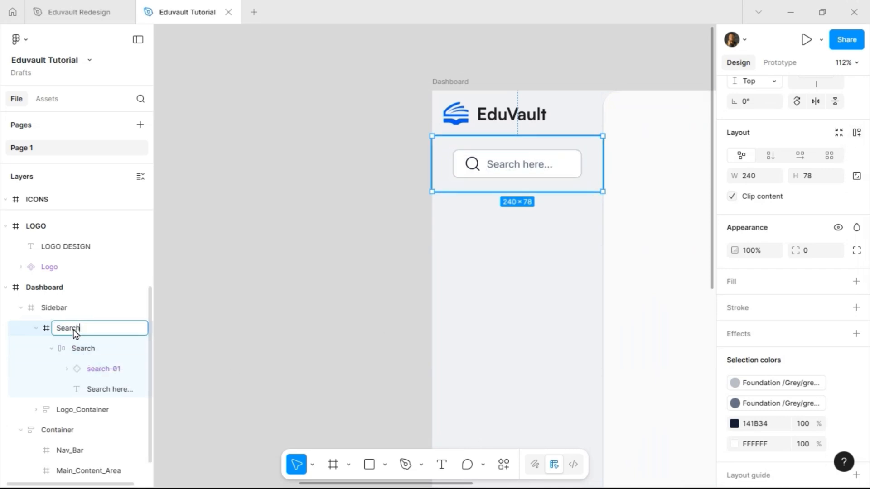
pyautogui.press('Return')
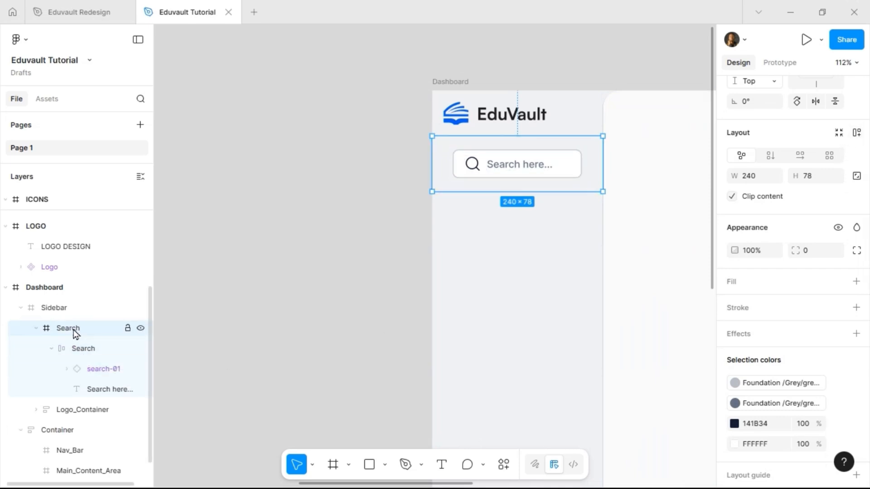
# Apply auto layout to the outer Search frame in the sidebar, with vertical padding 32 and horizontal padding 16
pyautogui.click(855, 135)
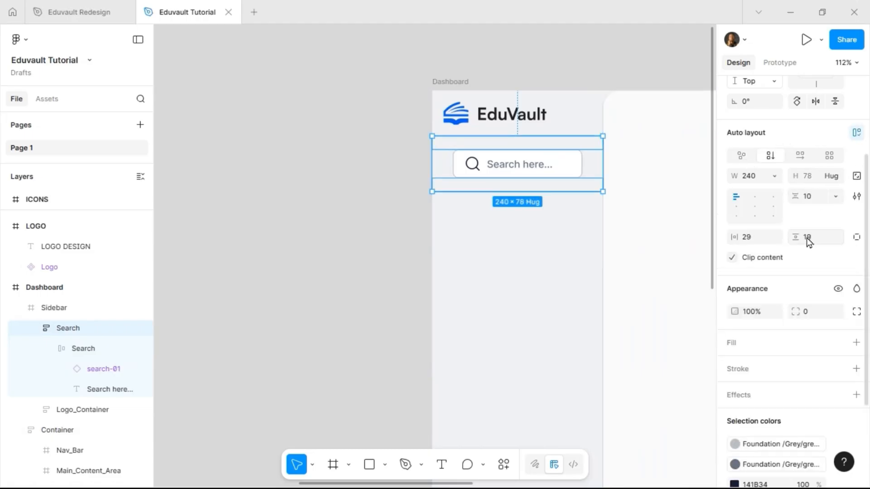
pyautogui.click(826, 243)
pyautogui.write('32')
pyautogui.press('Return')
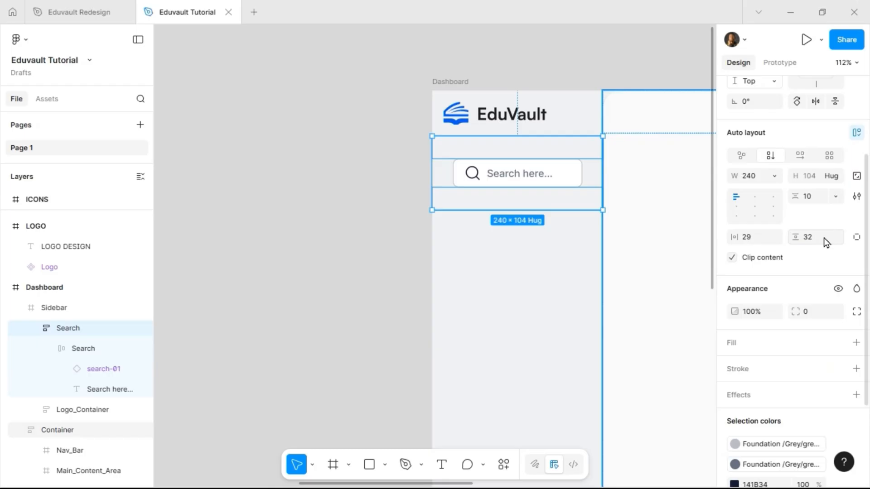
pyautogui.click(757, 242)
pyautogui.write('16')
pyautogui.press('Return')
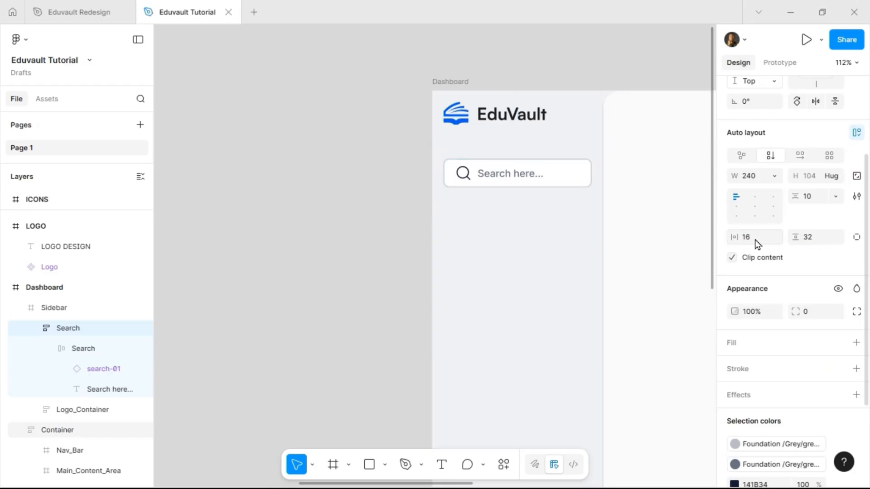
# Set the inner search bar's horizontal padding to 12
pyautogui.click(466, 178)
pyautogui.click(763, 201)
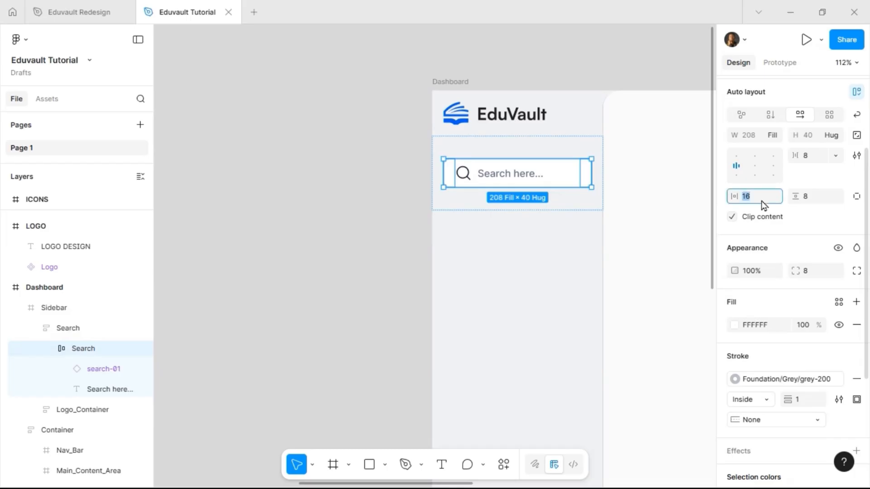
pyautogui.write('12')
pyautogui.press('Return')
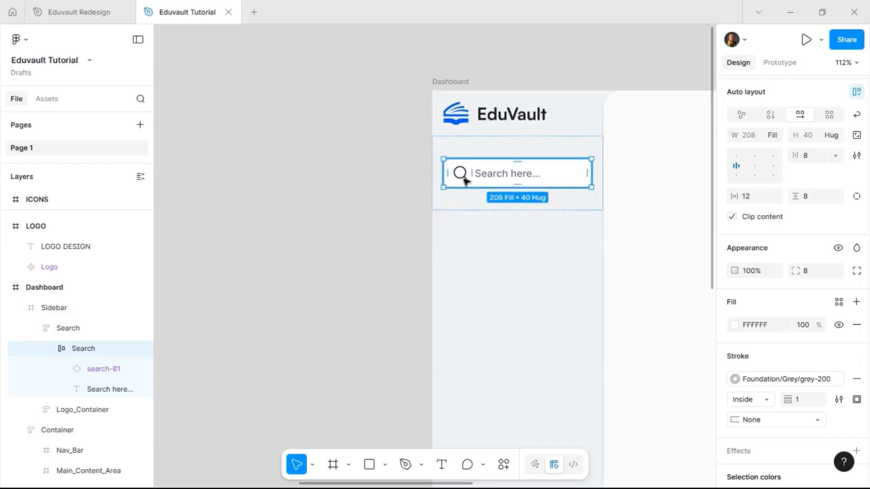
# Scale the main search-01 icon component in the ICONS frame to 20 × 20
pyautogui.click(461, 175)
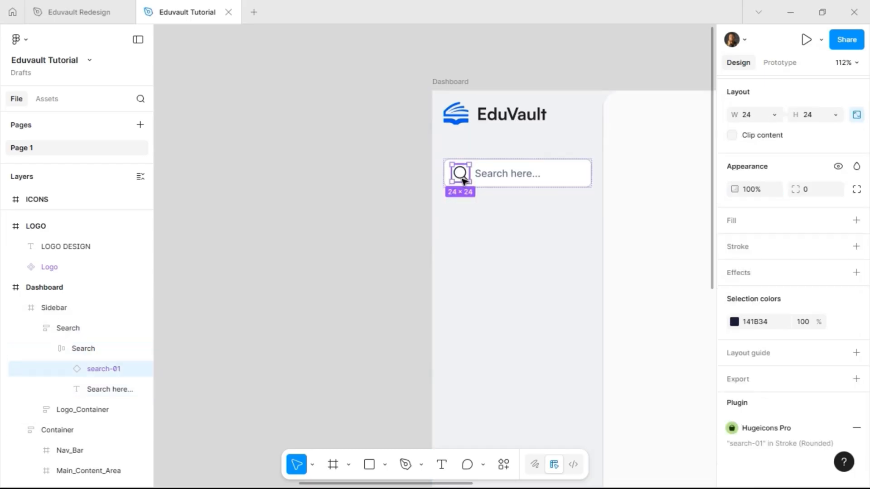
pyautogui.hscroll(-8, 333, 263)
pyautogui.hscroll(1, 363, 261)
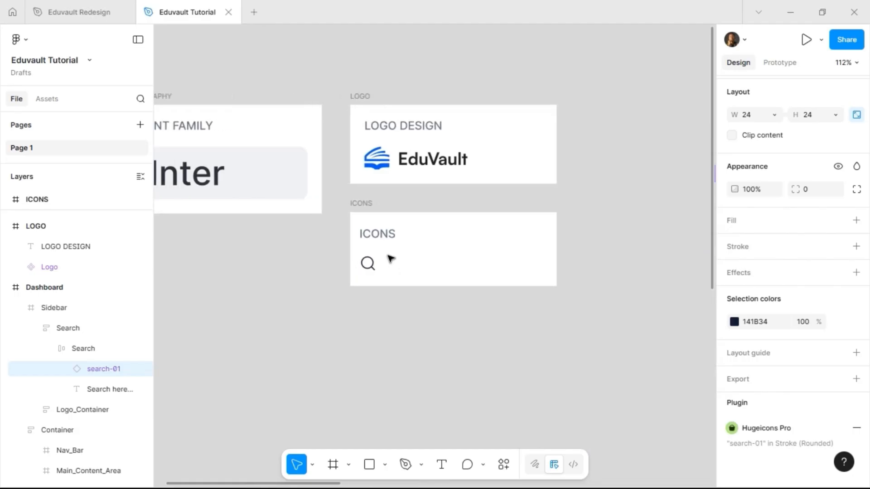
pyautogui.click(367, 261)
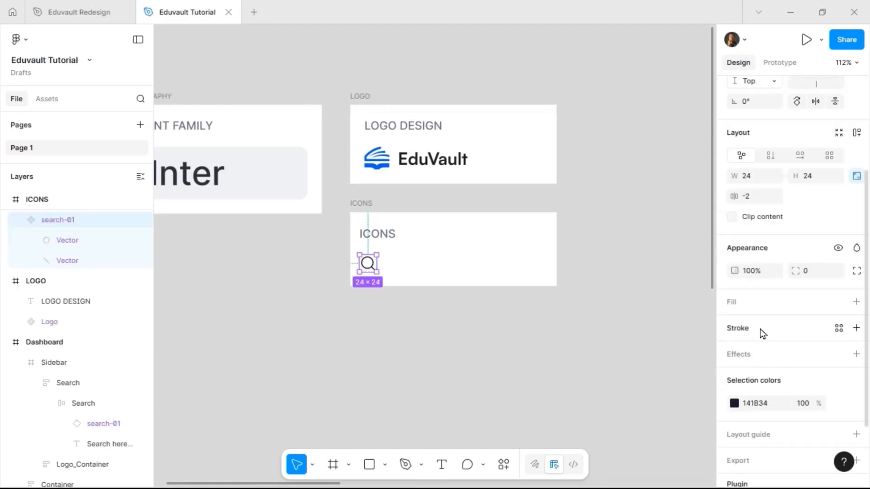
pyautogui.press('k')
pyautogui.click(764, 235)
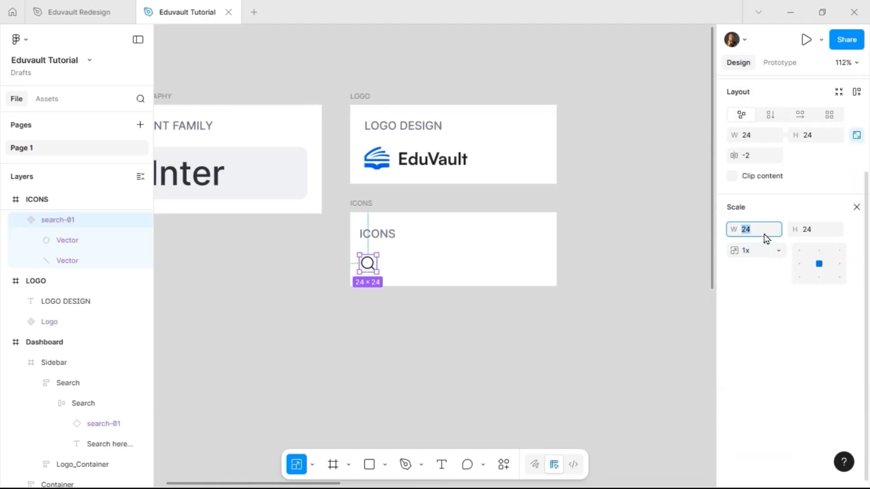
pyautogui.write('20')
pyautogui.press('Return')
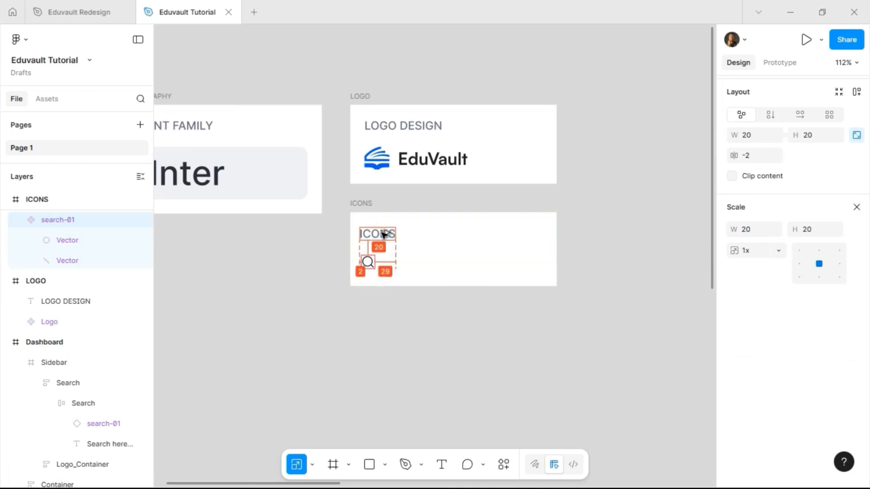
# Set the "Search here..." text in the sidebar search bar to Regular weight
pyautogui.hscroll(5, 384, 235)
pyautogui.hscroll(2, 384, 235)
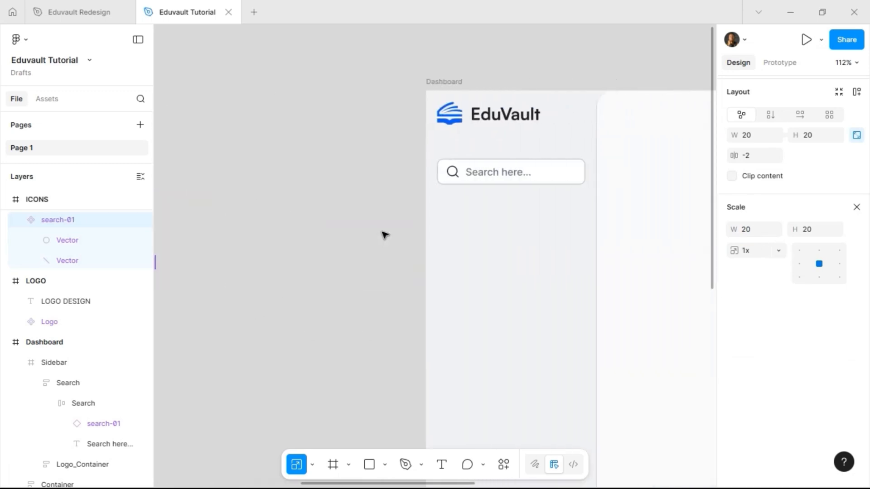
pyautogui.click(453, 172)
pyautogui.doubleClick(456, 172)
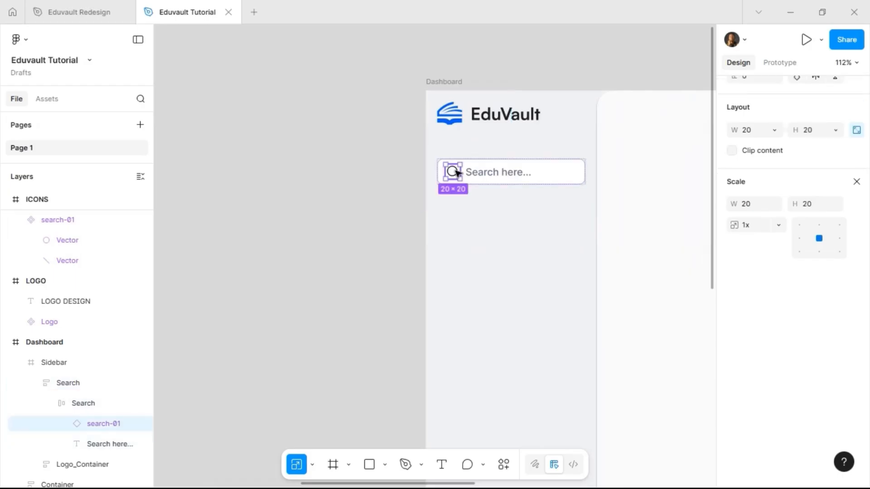
pyautogui.click(488, 172)
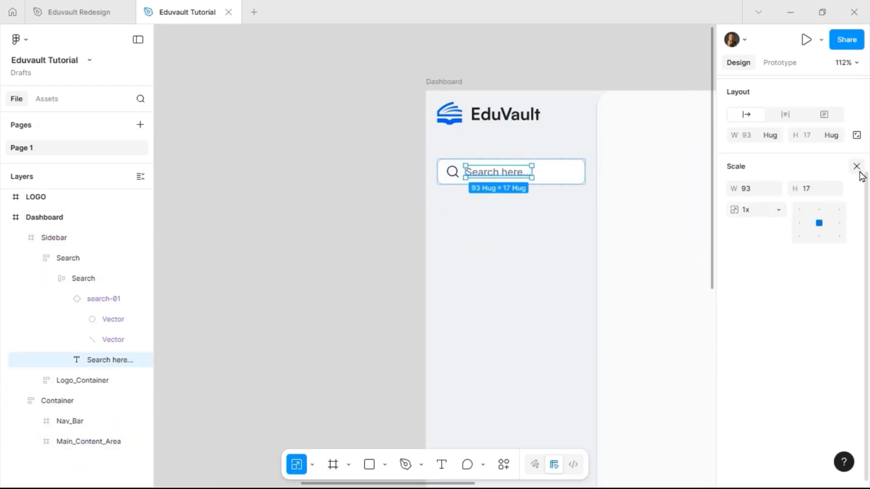
pyautogui.press('v')
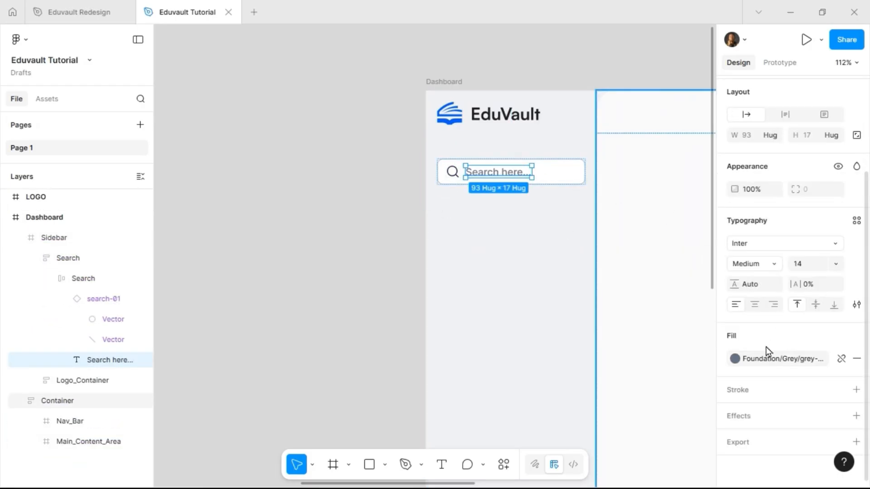
pyautogui.click(769, 267)
pyautogui.click(766, 220)
pyautogui.click(426, 216)
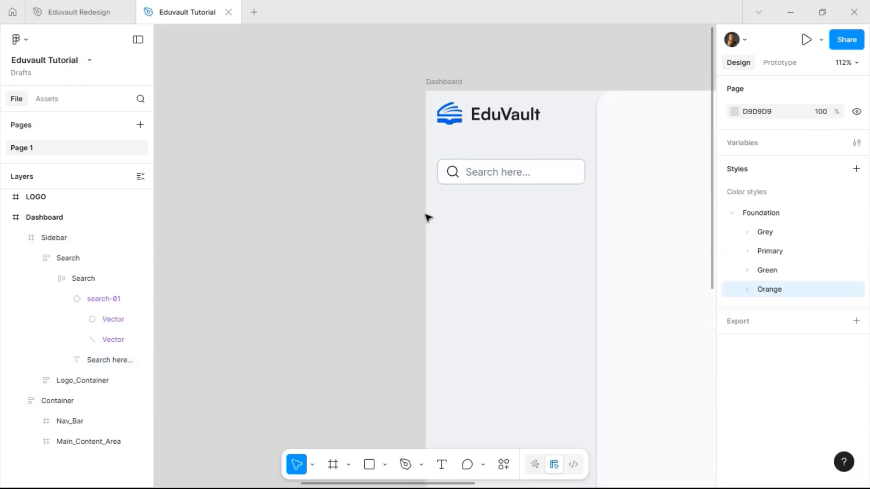
# Change the inner search bar's stroke to Outside position with a weight of 0.5
pyautogui.click(505, 174)
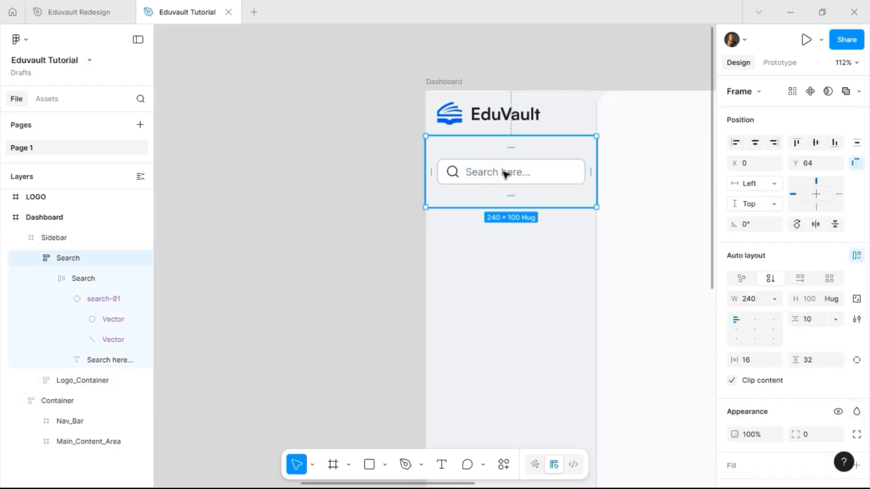
pyautogui.click(505, 174)
pyautogui.scroll(-4, 761, 385)
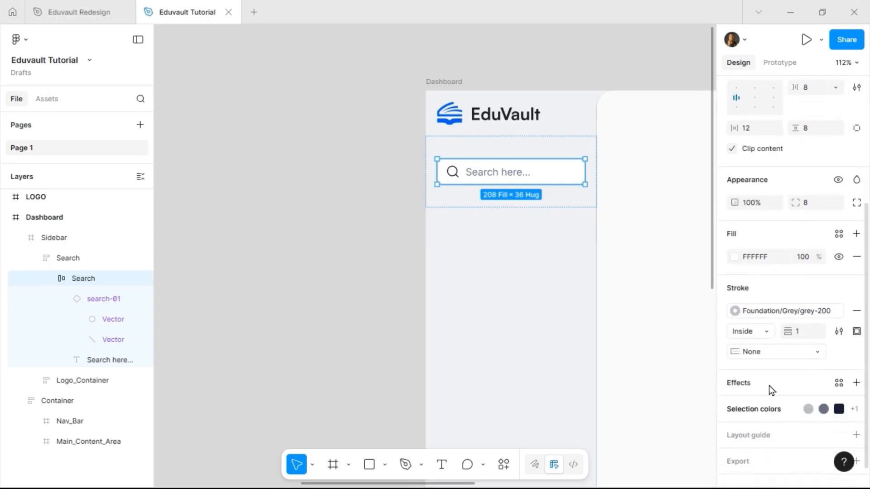
pyautogui.click(769, 333)
pyautogui.click(766, 346)
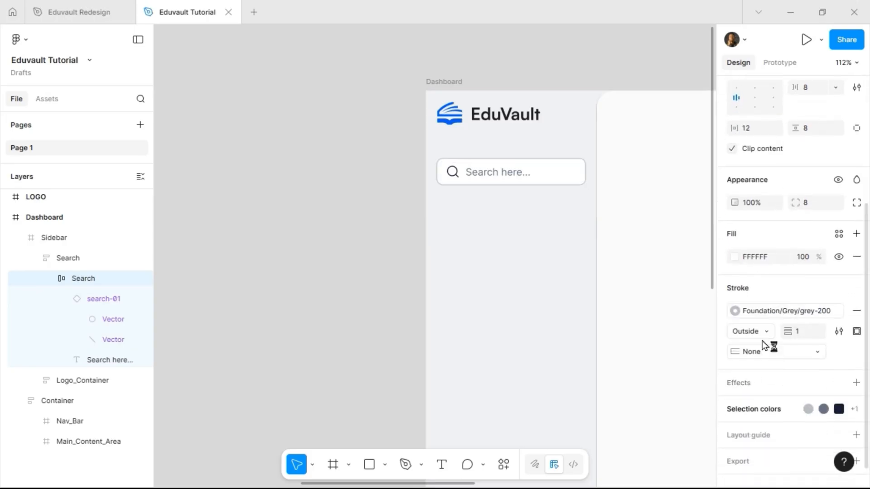
pyautogui.click(811, 331)
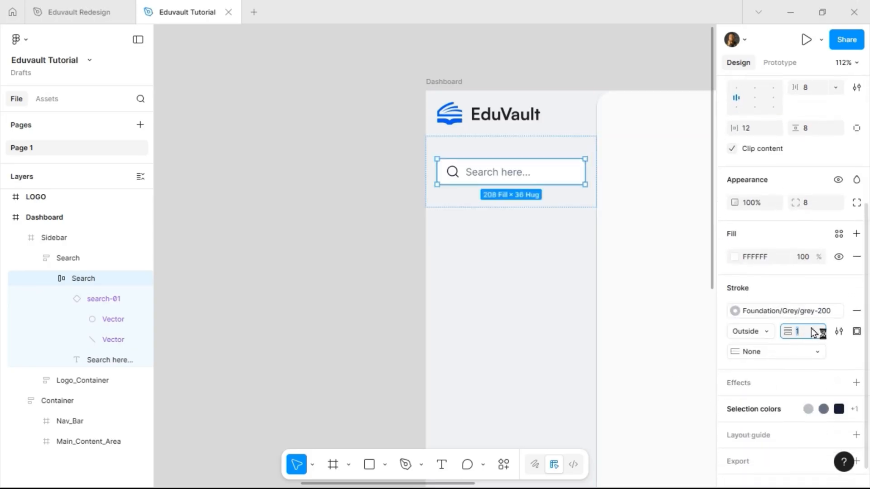
pyautogui.write('0.5')
pyautogui.press('Return')
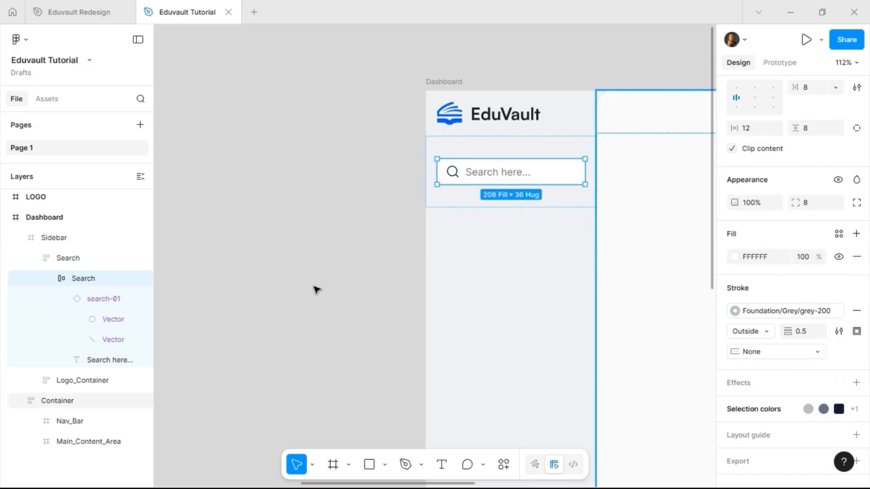
pyautogui.click(215, 256)
# Preview the Dashboard frame as a prototype scaled to the window width with the interface hidden, and return to the design file
pyautogui.hscroll(2, 217, 257)
pyautogui.hscroll(3, 216, 256)
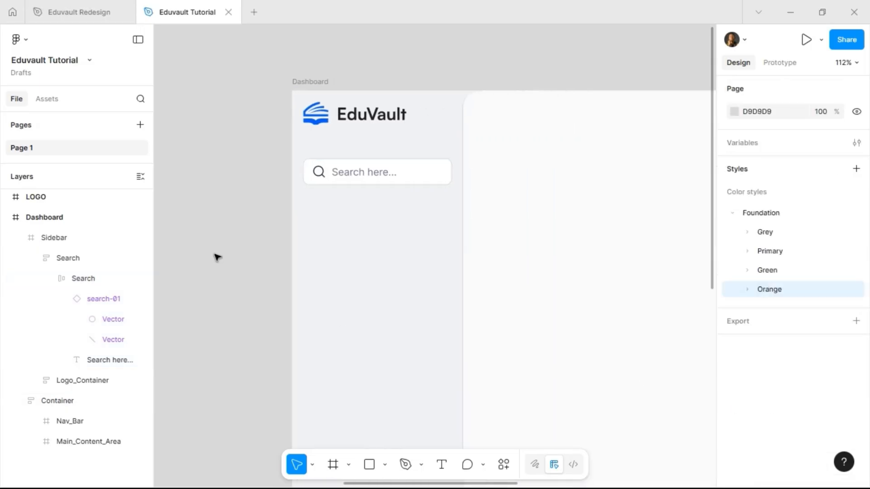
pyautogui.click(320, 82)
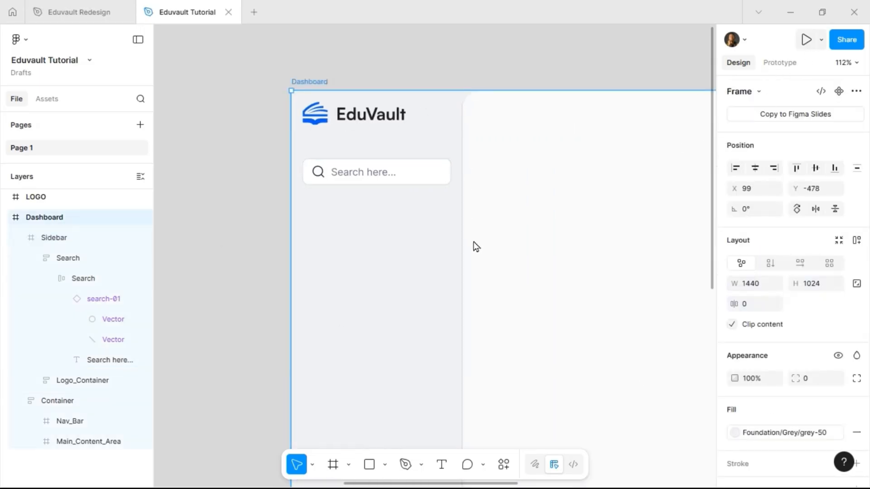
pyautogui.hotkey('ctrl', 'alt', 'Return')
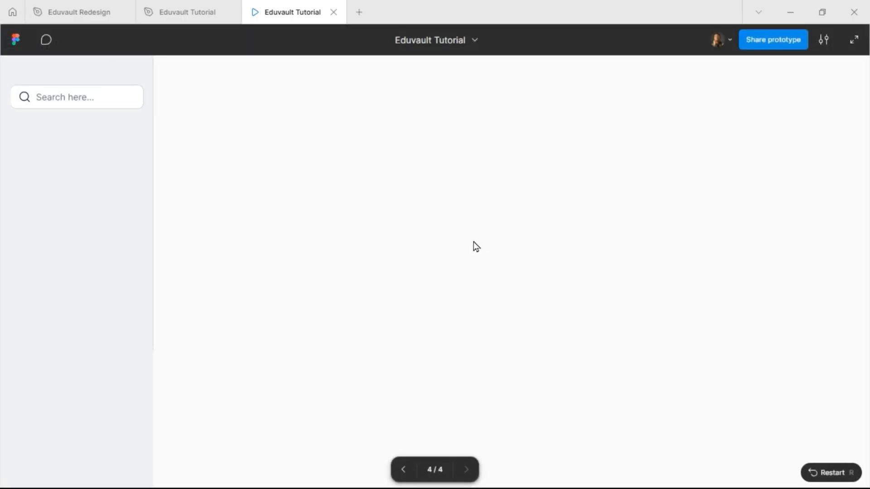
pyautogui.press('z')
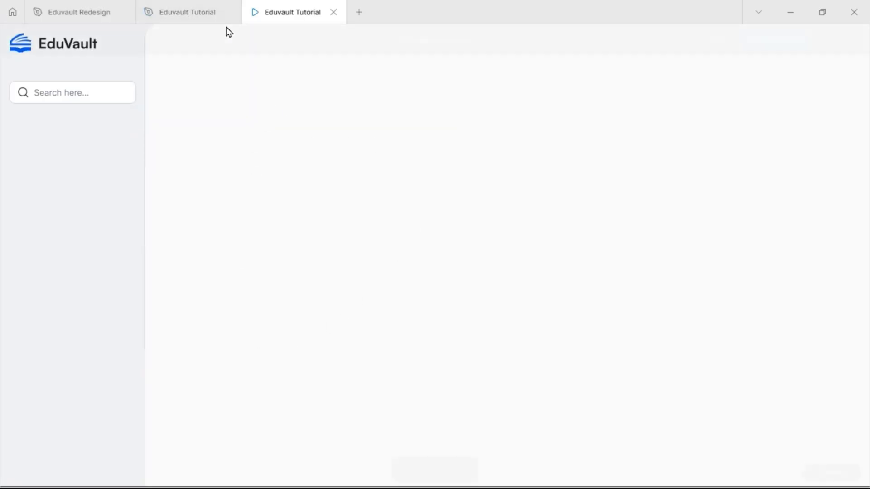
pyautogui.hotkey('ctrl', '\\')
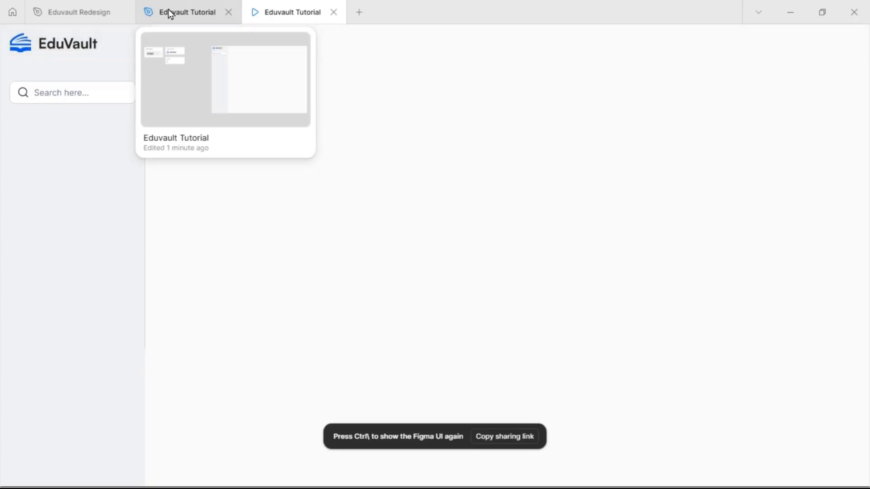
pyautogui.click(169, 12)
pyautogui.click(317, 178)
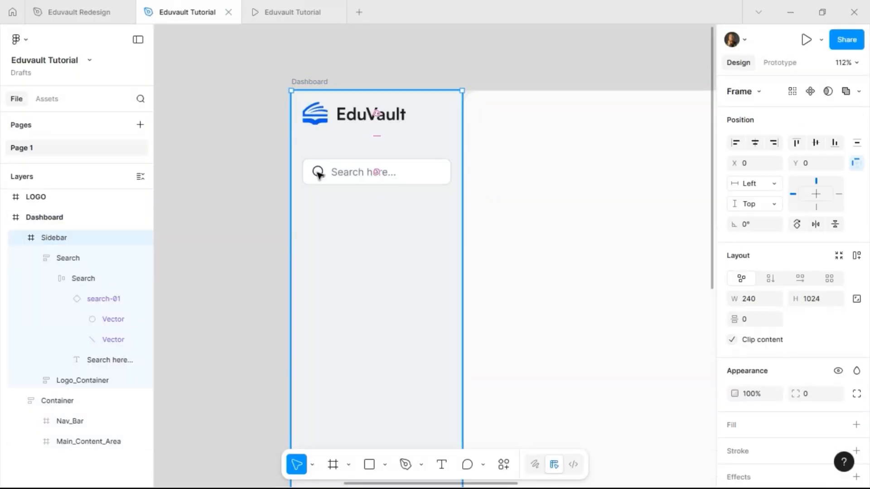
pyautogui.click(322, 181)
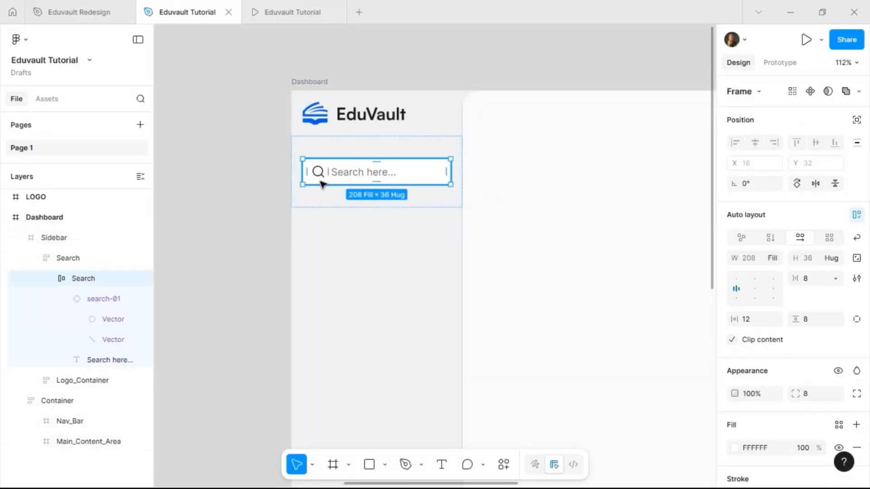
pyautogui.click(350, 146)
# Add the text "Dashboard" on the empty canvas beside the Dashboard frame and set it to Medium weight
pyautogui.scroll(-3, 556, 175)
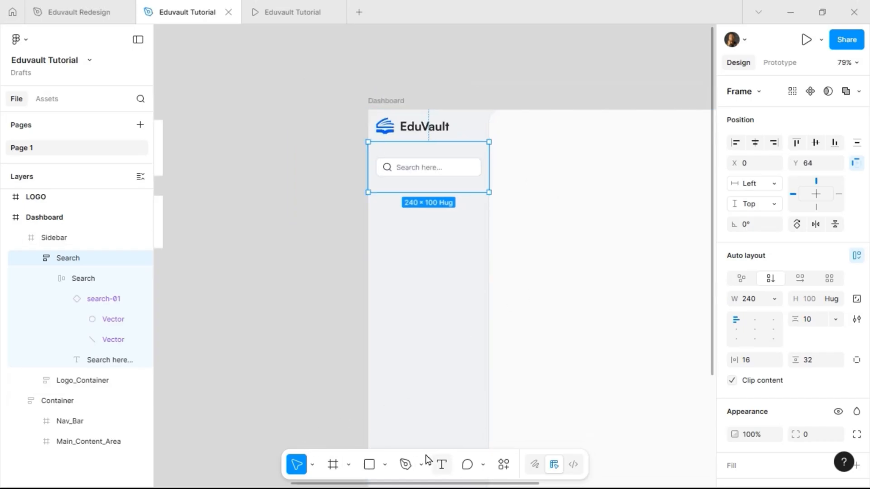
pyautogui.click(441, 464)
pyautogui.click(241, 264)
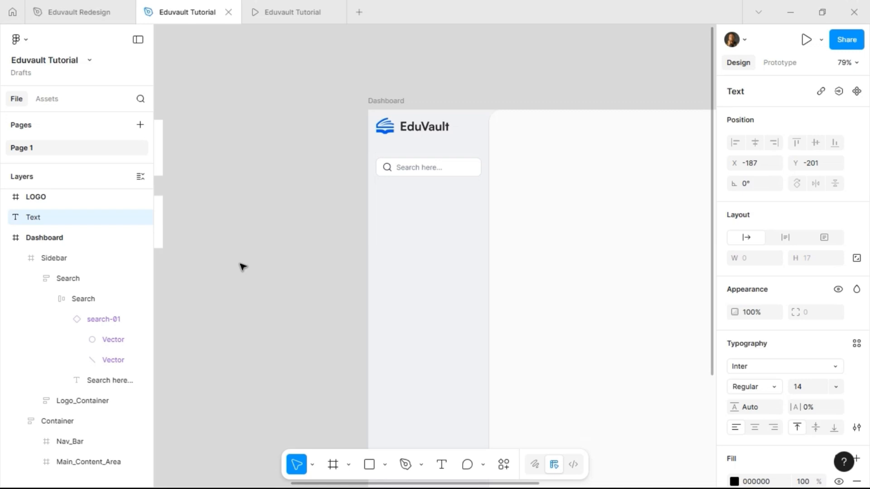
pyautogui.write('Dashboard')
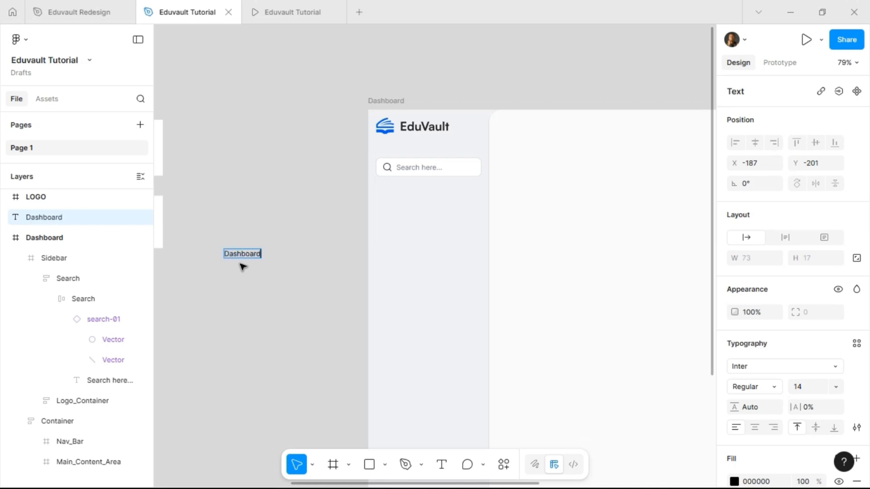
pyautogui.press('Escape')
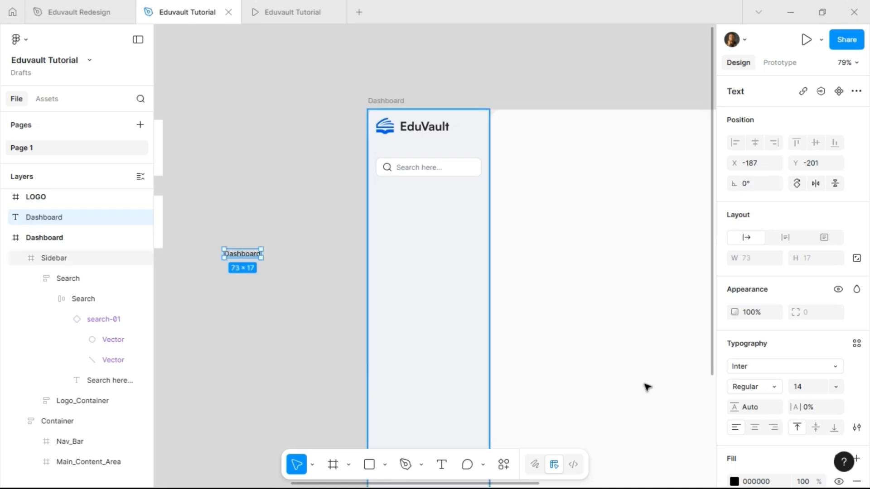
pyautogui.click(773, 387)
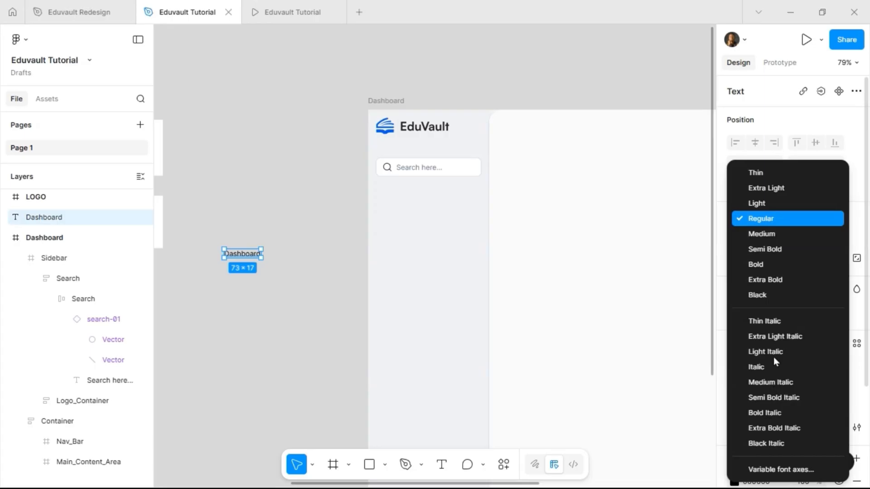
pyautogui.click(786, 233)
# Wrap the new Dashboard text in an auto layout frame and rename that frame Nav Link
pyautogui.scroll(3, 185, 280)
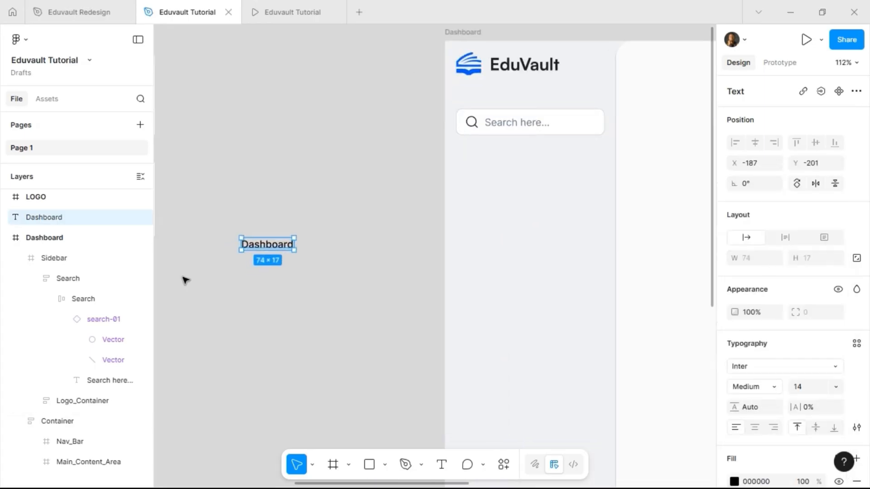
pyautogui.hotkey('shift', 'a')
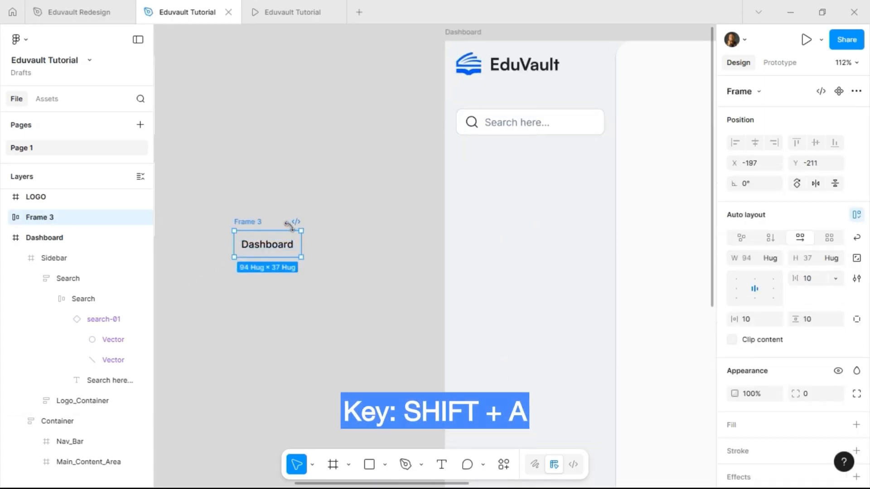
pyautogui.doubleClick(258, 222)
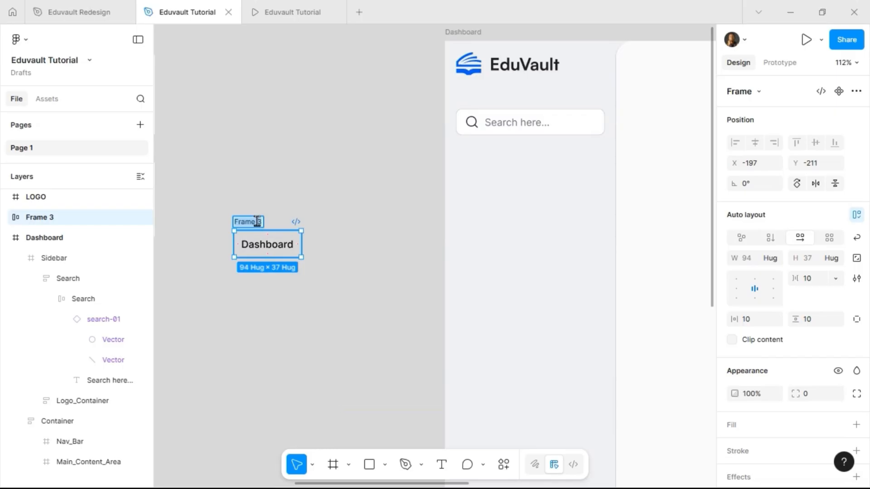
pyautogui.write('Nav L')
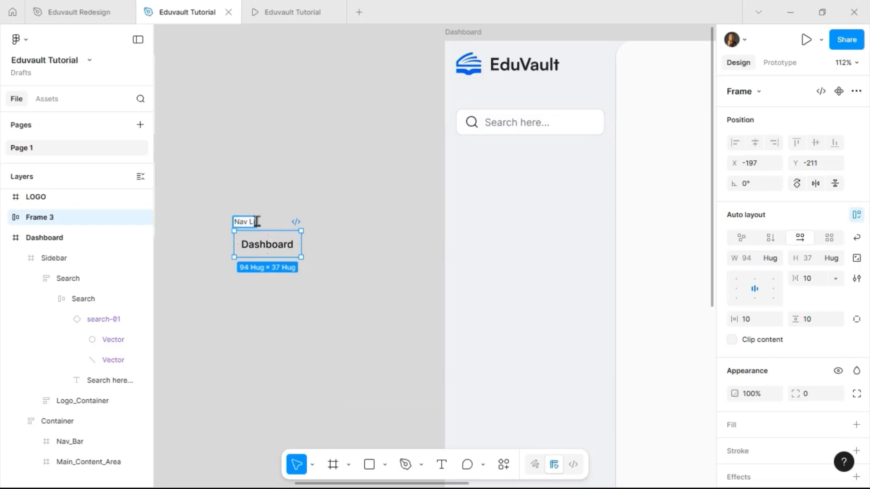
pyautogui.write('ink')
pyautogui.press('Return')
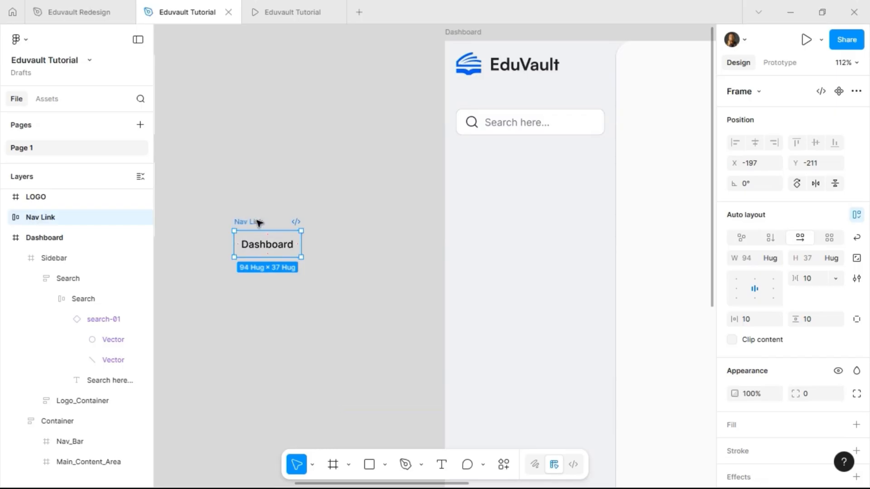
# Set the Nav Link frame's item gap to 0, vertical padding to 8 and horizontal padding to 16
pyautogui.click(817, 284)
pyautogui.write('0')
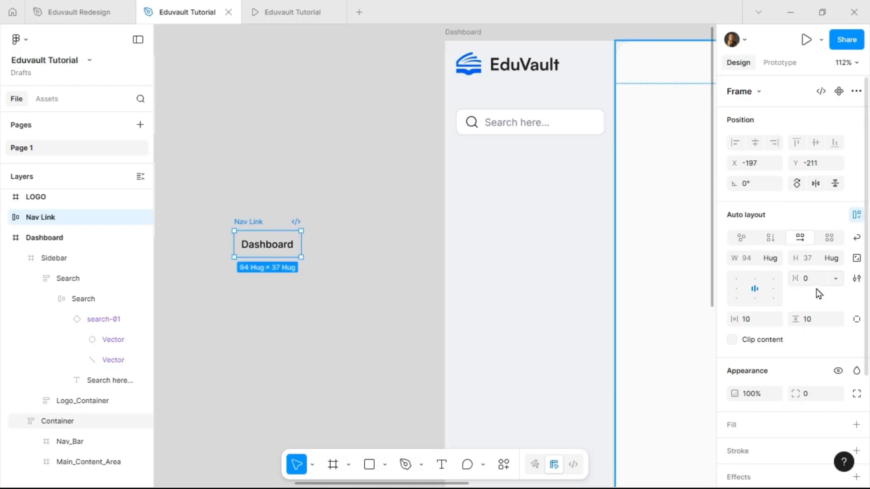
pyautogui.click(814, 323)
pyautogui.write('8')
pyautogui.press('Return')
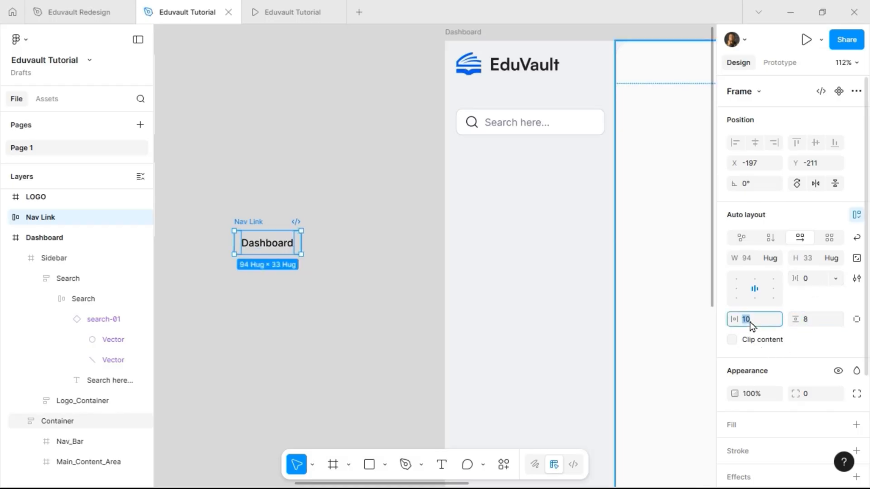
pyautogui.click(750, 321)
pyautogui.write('16')
pyautogui.press('Return')
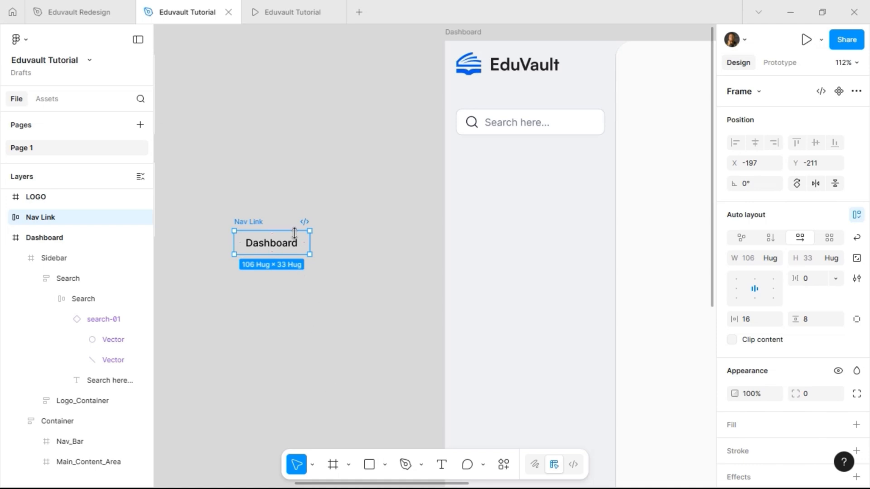
# Copy the search-01 icon from the ICONS frame into Nav Link and place it before the Dashboard text
pyautogui.hscroll(-6, 294, 233)
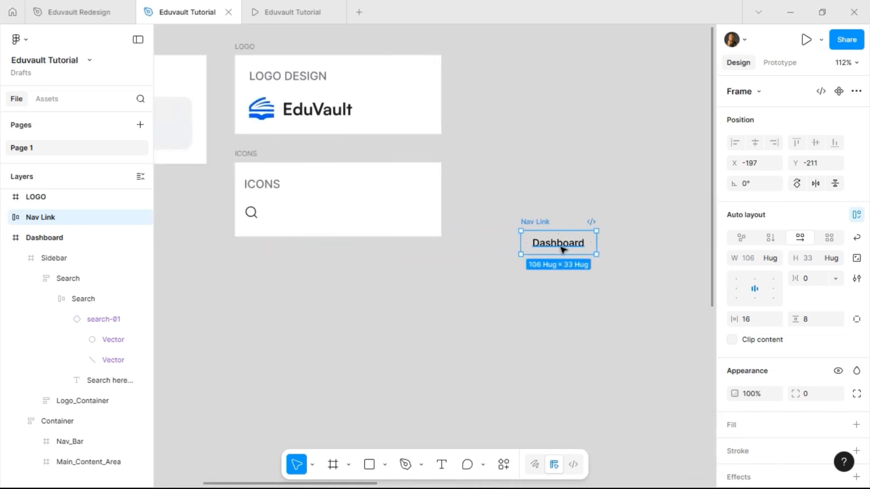
pyautogui.click(251, 212)
pyautogui.hotkey('ctrl', 'c')
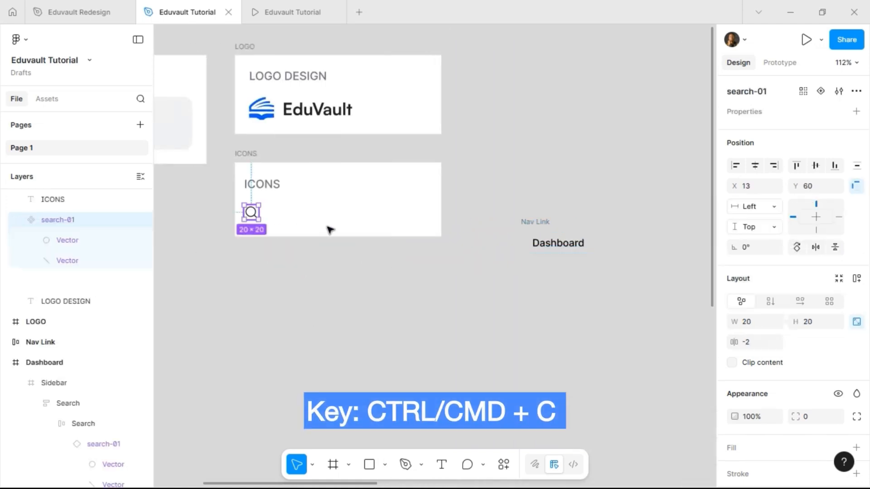
pyautogui.click(545, 225)
pyautogui.hotkey('ctrl', 'v')
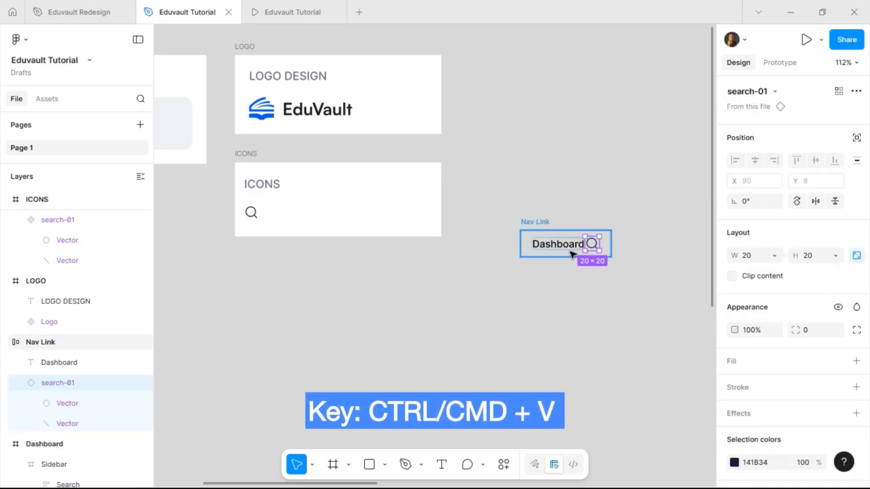
pyautogui.press('Left')
# Set the item gap of the Nav Link frame to 8
pyautogui.hscroll(3, 572, 255)
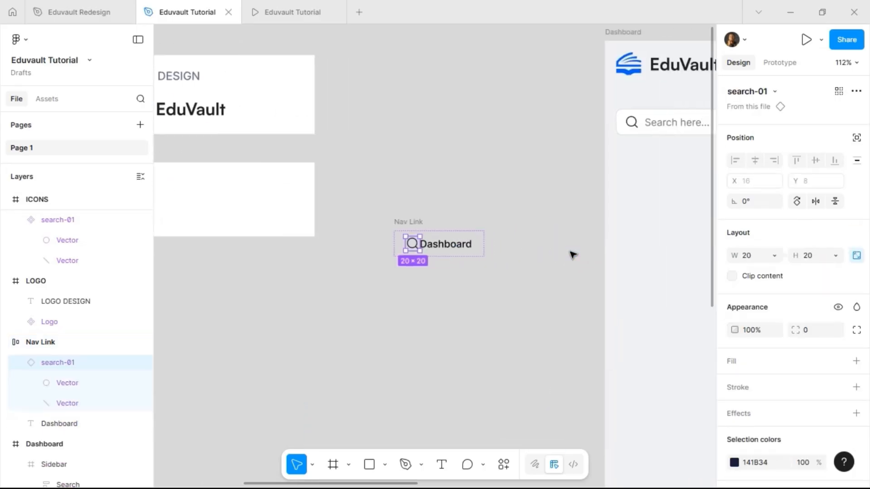
pyautogui.click(409, 222)
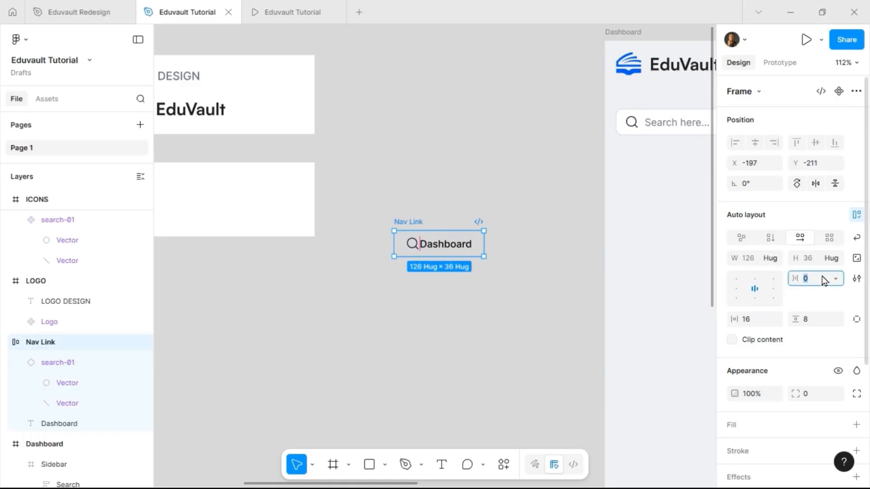
pyautogui.press('Return')
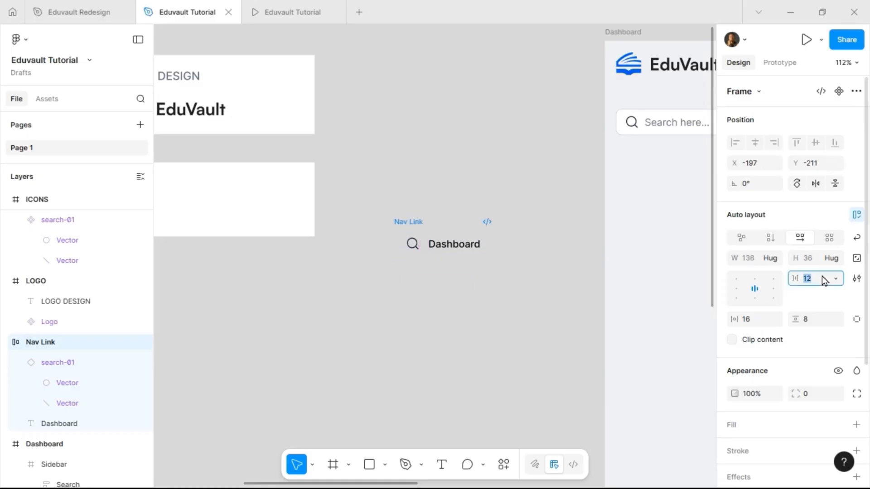
pyautogui.write('8')
pyautogui.press('Return')
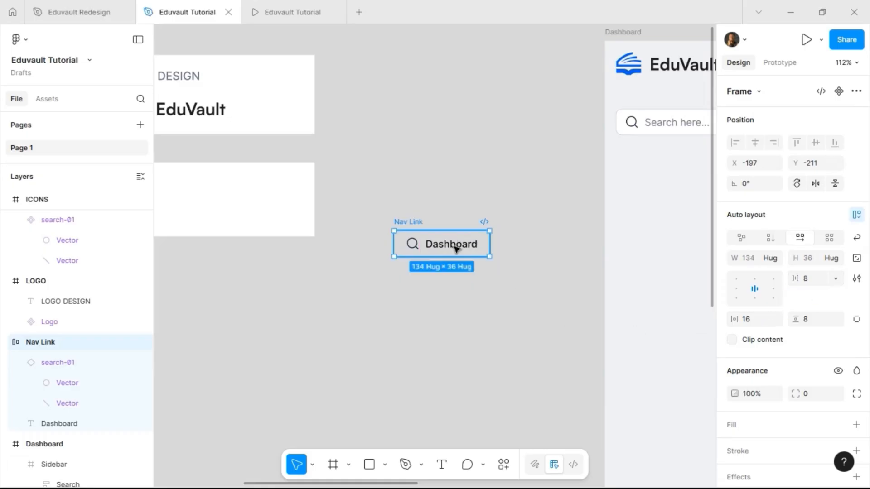
# Duplicate the outer Search frame in the Sidebar and place the copy directly below the original at Y 164
pyautogui.hscroll(3, 495, 186)
pyautogui.click(521, 131)
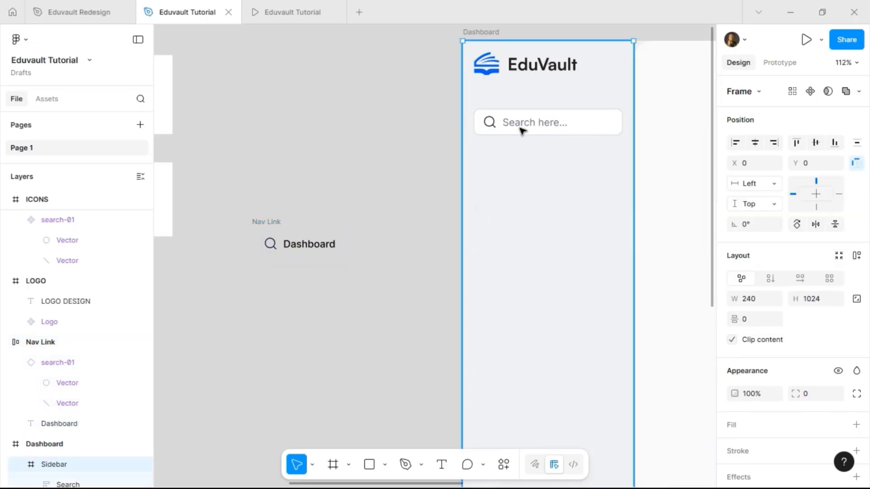
pyautogui.click(522, 130)
pyautogui.click(530, 107)
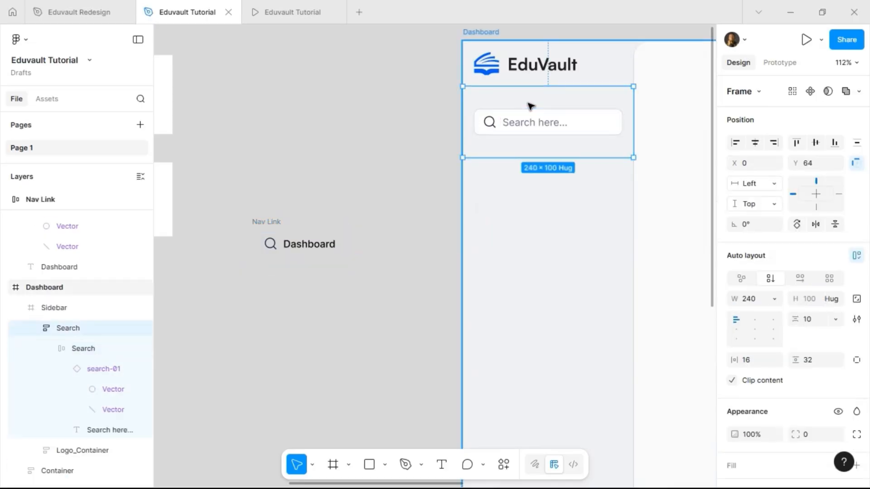
pyautogui.hotkey('ctrl', 'd')
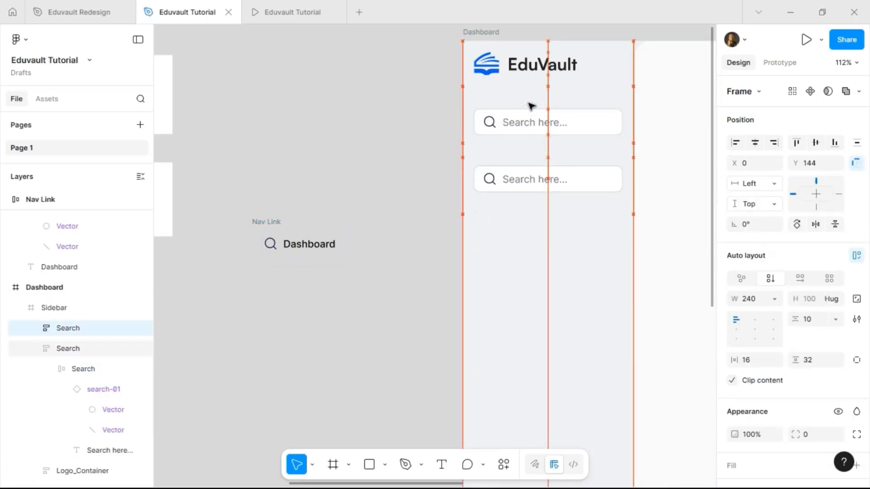
pyautogui.moveTo(531, 106); pyautogui.dragTo(547, 145)
pyautogui.press('alt')
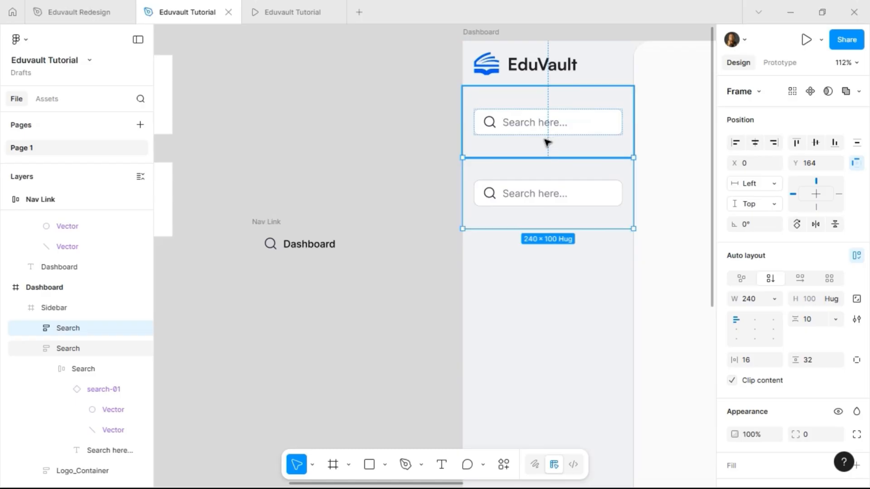
pyautogui.hotkey('shift', 'Down')
pyautogui.hotkey('shift', 'Up')
# Copy the Nav Link frame and replace the inner search bar of the duplicated Search frame with it
pyautogui.hotkey('ctrl', 'c')
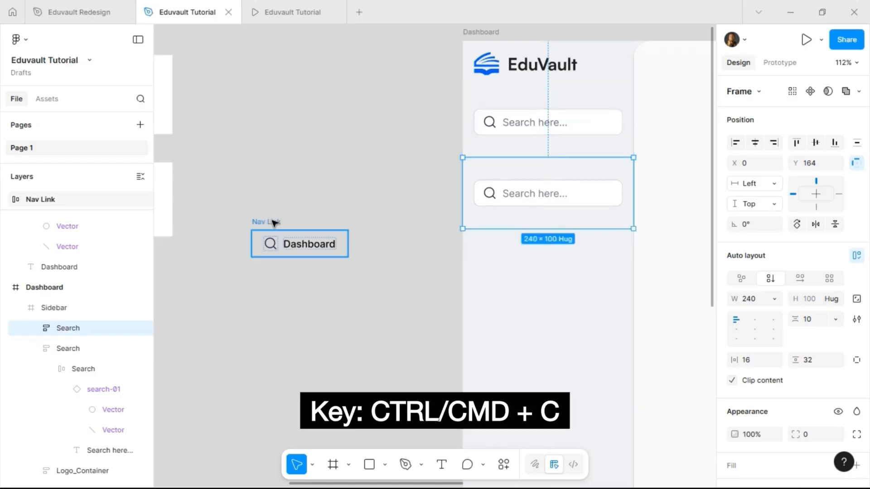
pyautogui.click(274, 223)
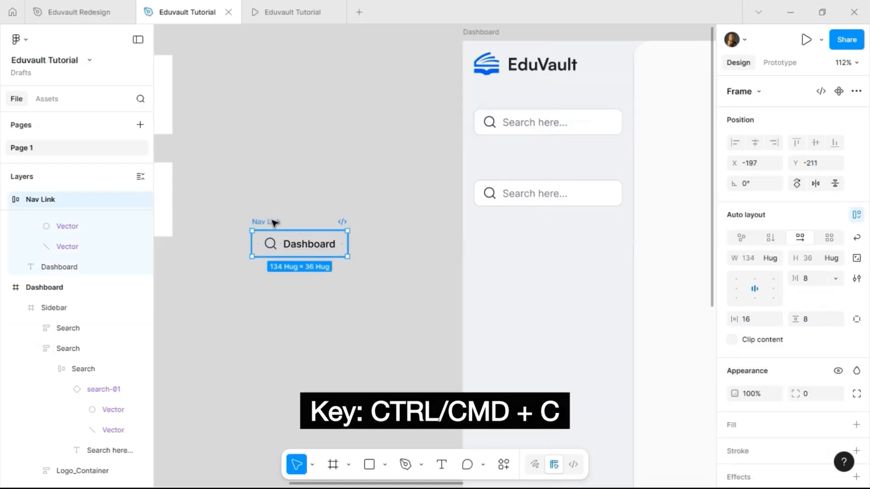
pyautogui.click(493, 193)
pyautogui.keyDown('ctrl'); pyautogui.click(502, 201); pyautogui.keyUp('ctrl')
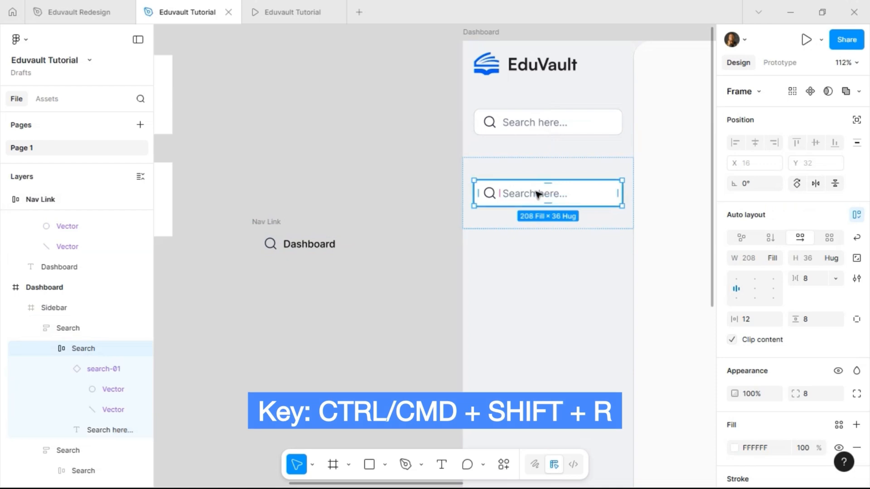
pyautogui.hotkey('ctrl', 'shift', 'r')
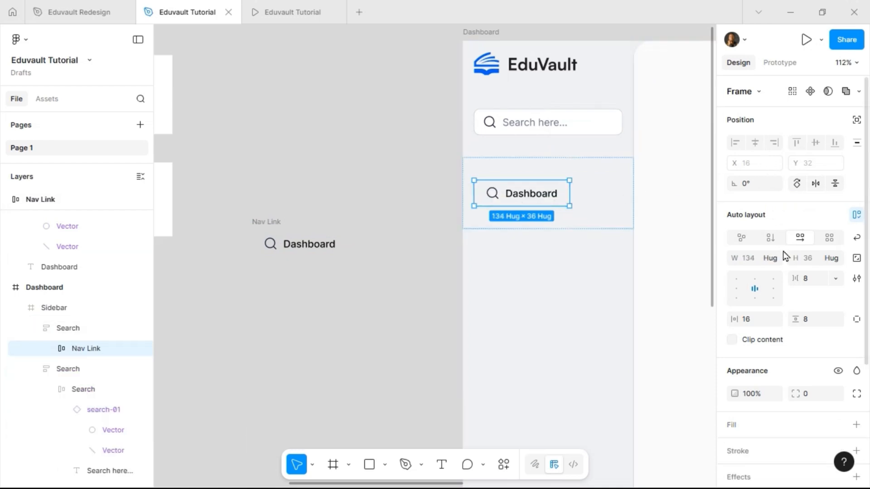
# Make the sidebar's Nav Link fill its container's width and align its contents to the middle left
pyautogui.click(771, 258)
pyautogui.click(766, 273)
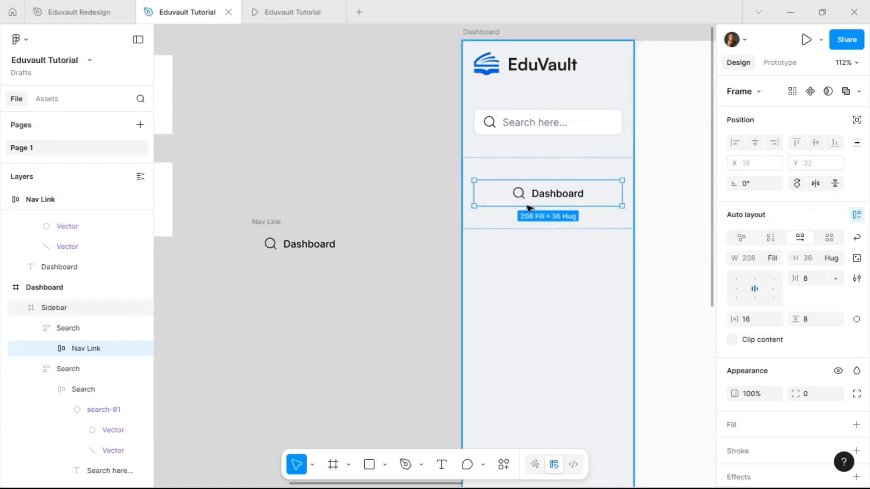
pyautogui.click(736, 289)
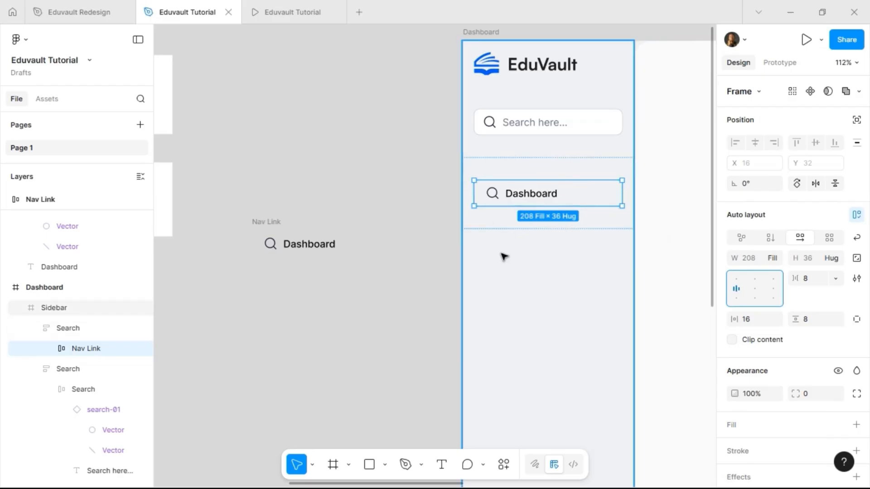
# Set the vertical padding of the sidebar frame that holds the Nav Link to 16
pyautogui.click(541, 171)
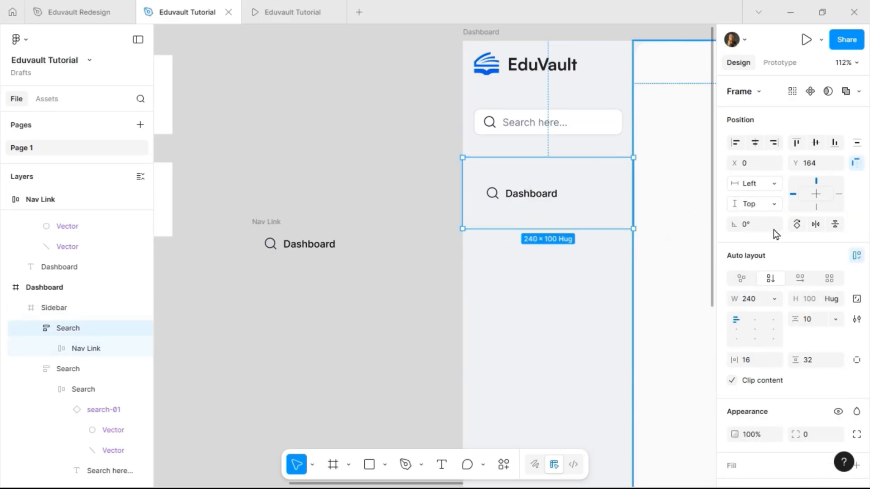
pyautogui.click(811, 363)
pyautogui.write('16')
pyautogui.press('Return')
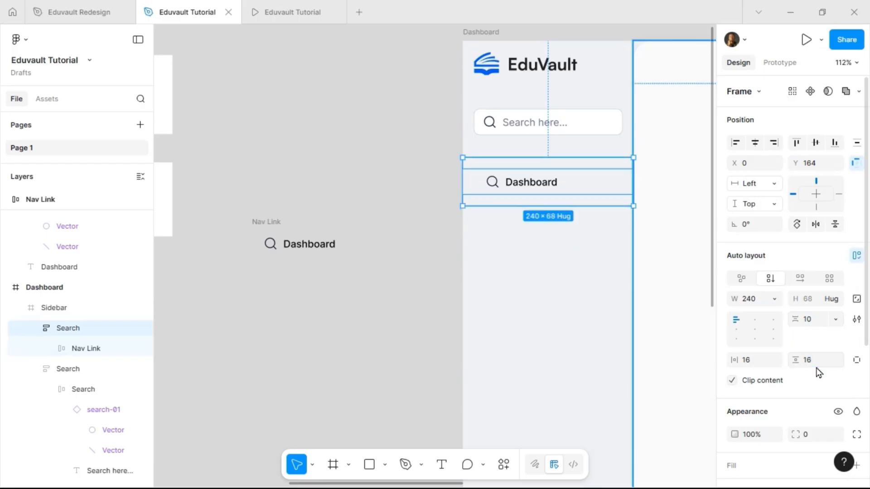
# Copy the sidebar's full-width Nav Link onto the empty canvas and delete the older Nav Link there
pyautogui.click(502, 183)
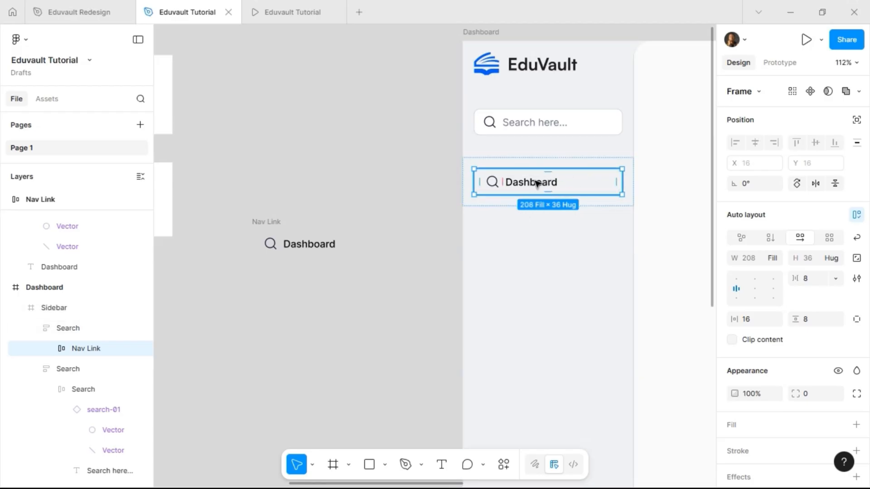
pyautogui.moveTo(537, 183); pyautogui.dragTo(314, 295)
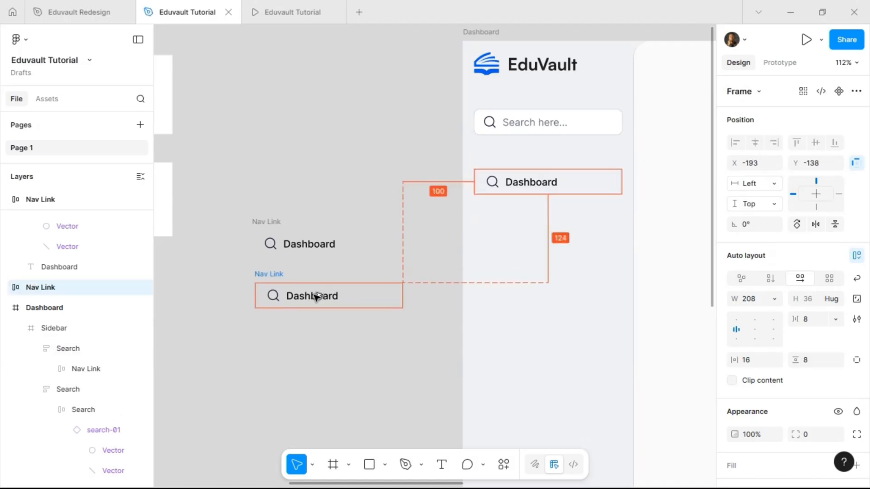
pyautogui.click(276, 227)
pyautogui.press('Delete')
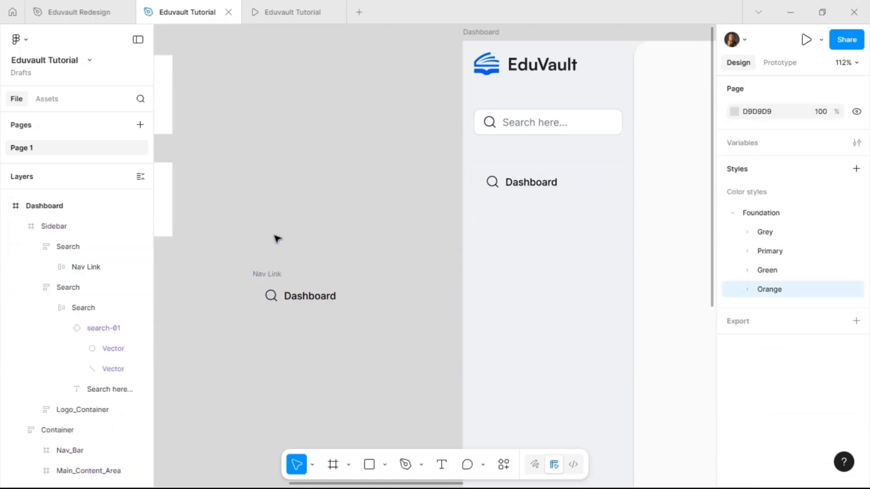
# Duplicate the search-01 icon inside the canvas Nav Link and move the copy behind the Dashboard text
pyautogui.click(273, 273)
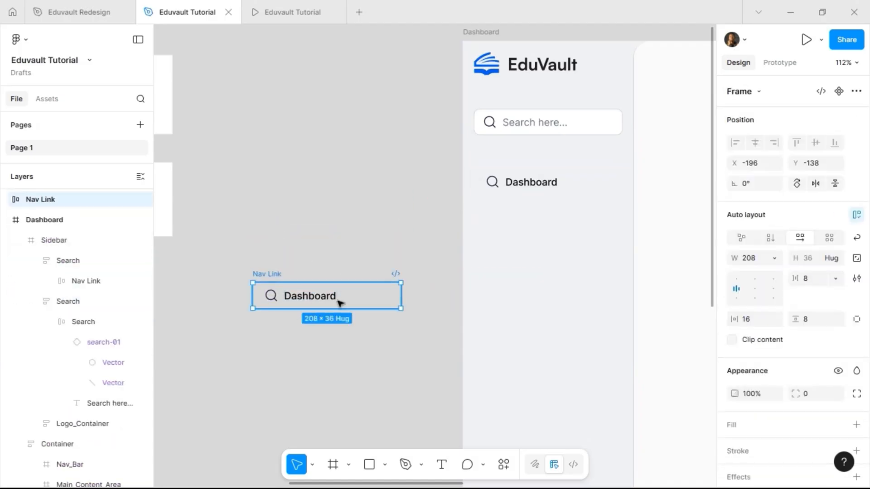
pyautogui.click(275, 301)
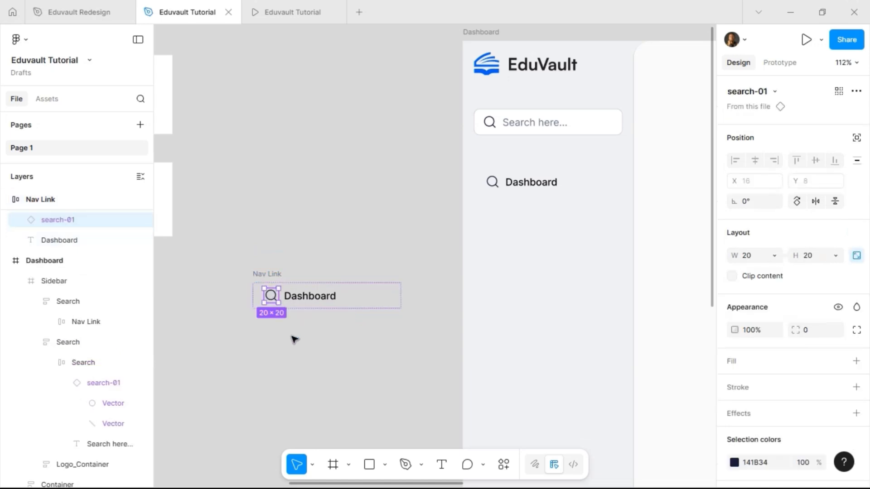
pyautogui.hotkey('ctrl', 'd')
pyautogui.press('Right')
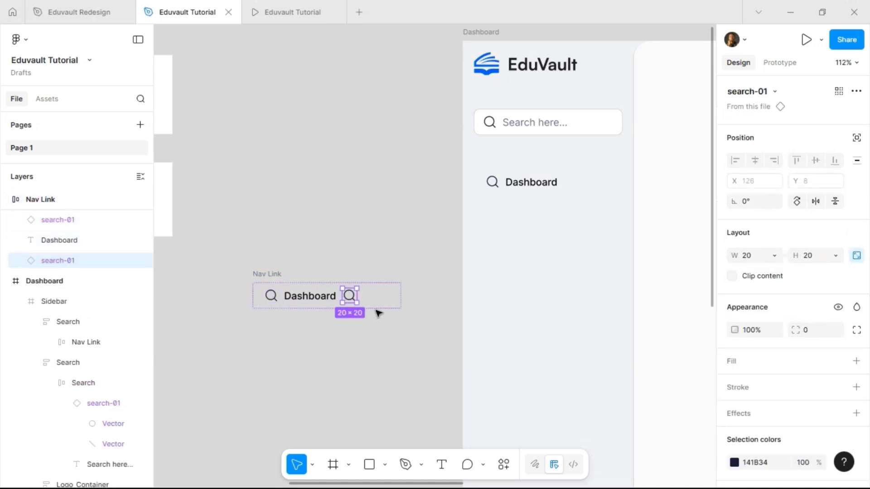
# Make the Dashboard text in the canvas Nav Link fill the container's width
pyautogui.hotkey('shift', 'Tab')
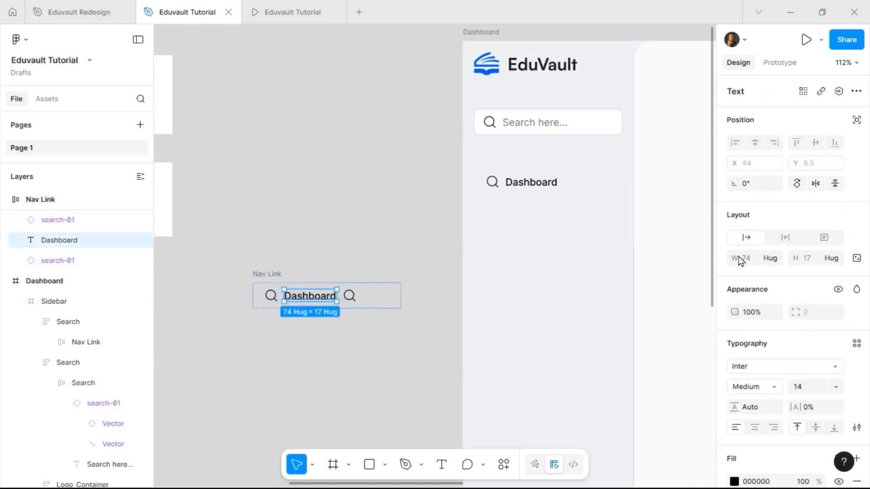
pyautogui.click(771, 262)
pyautogui.click(773, 260)
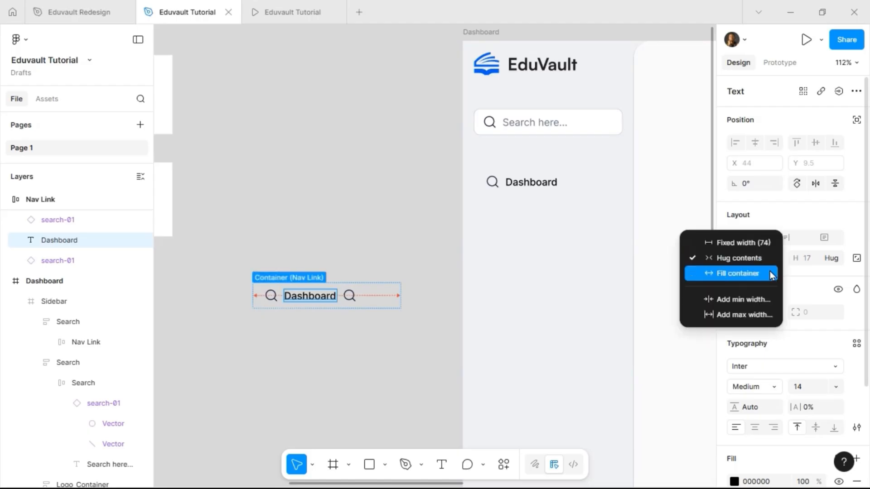
pyautogui.click(769, 274)
# Move the canvas Nav Link higher up, turn it into a component and add a second variant
pyautogui.moveTo(279, 275); pyautogui.dragTo(274, 178)
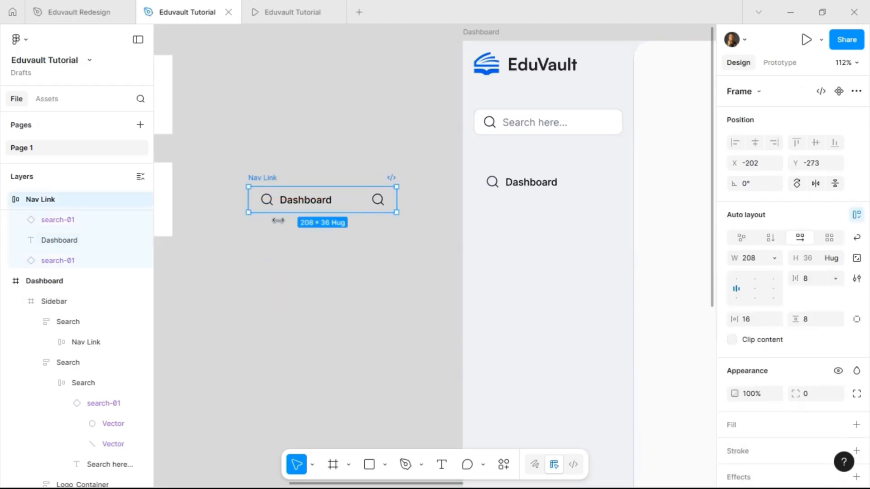
pyautogui.click(838, 93)
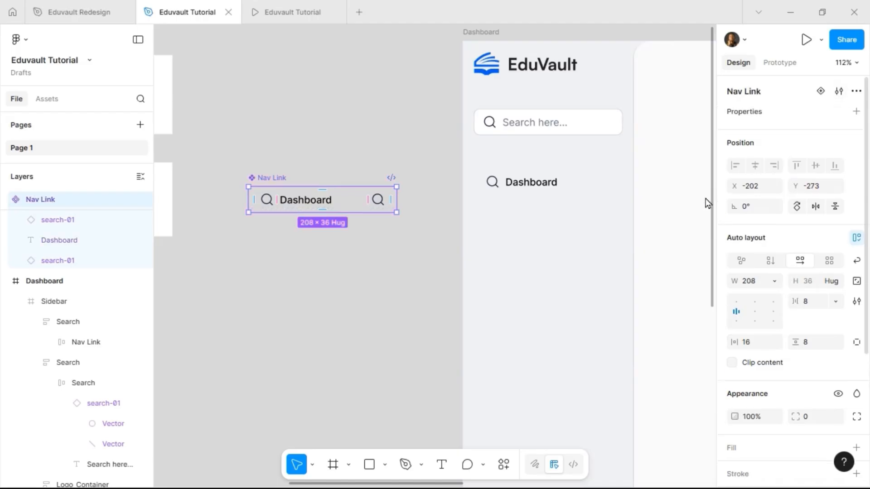
pyautogui.click(821, 92)
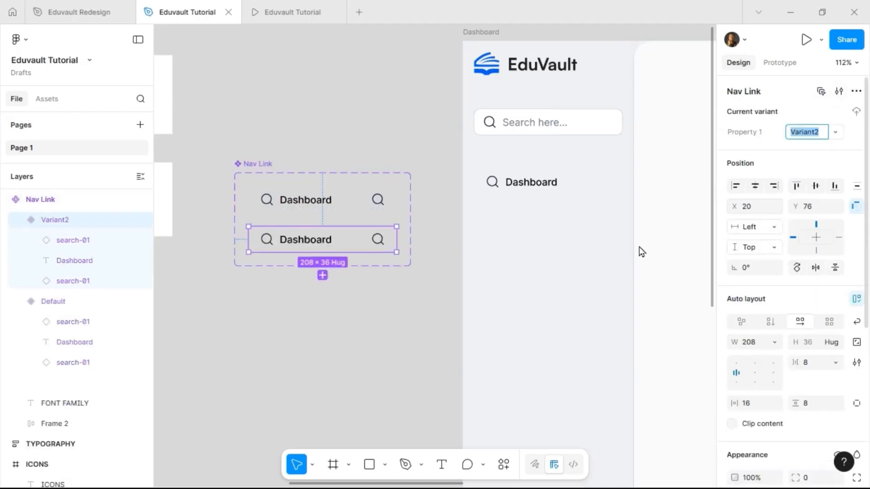
pyautogui.press('Escape')
# Rename the Nav Link component set's variant property to State
pyautogui.click(263, 164)
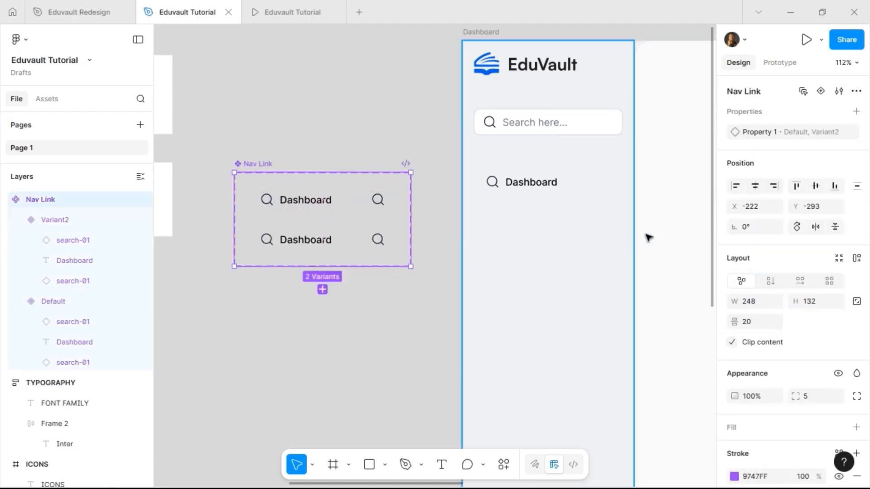
pyautogui.doubleClick(760, 134)
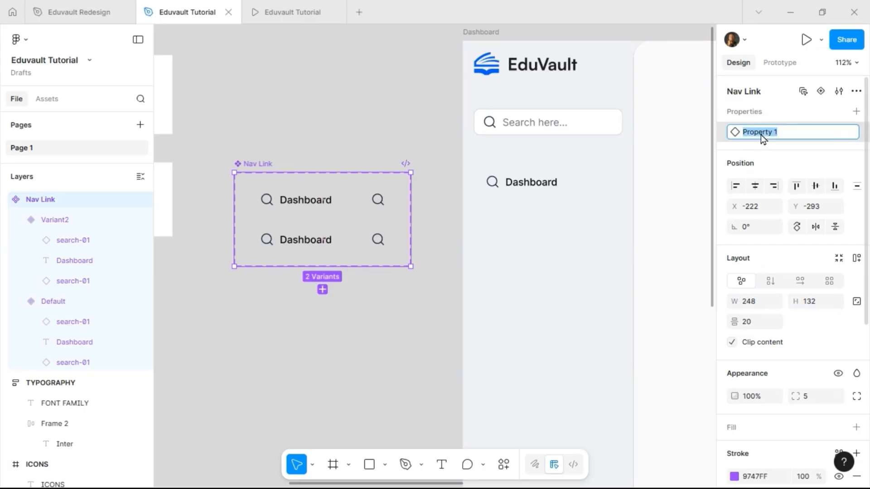
pyautogui.write('State')
pyautogui.press('Return')
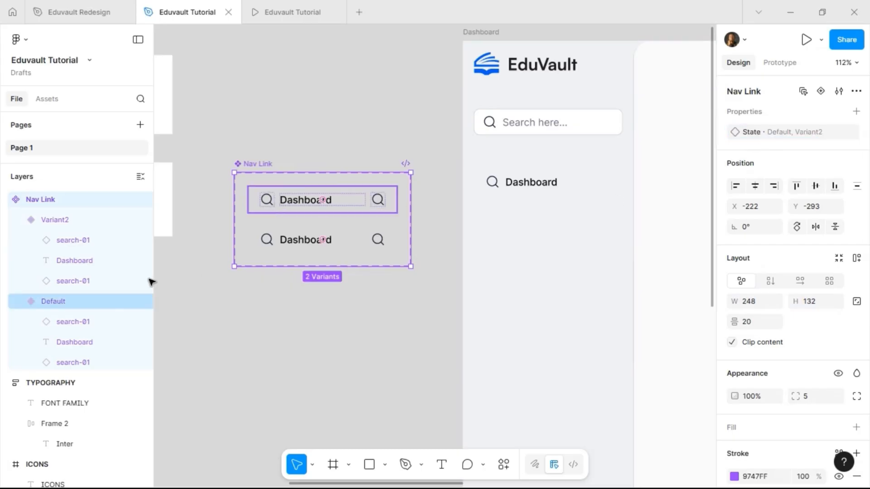
# Re-enter Default as the State value in the first Nav Link variant's layer name
pyautogui.click(49, 301)
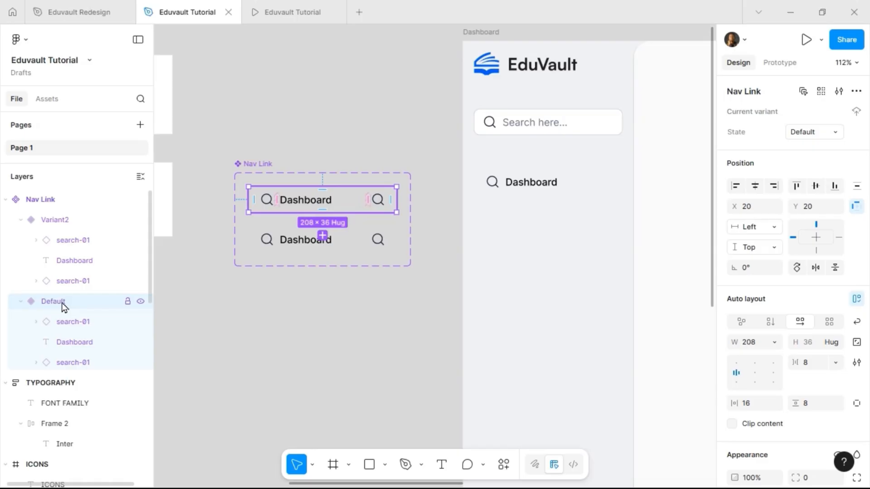
pyautogui.doubleClick(63, 303)
pyautogui.click(105, 304)
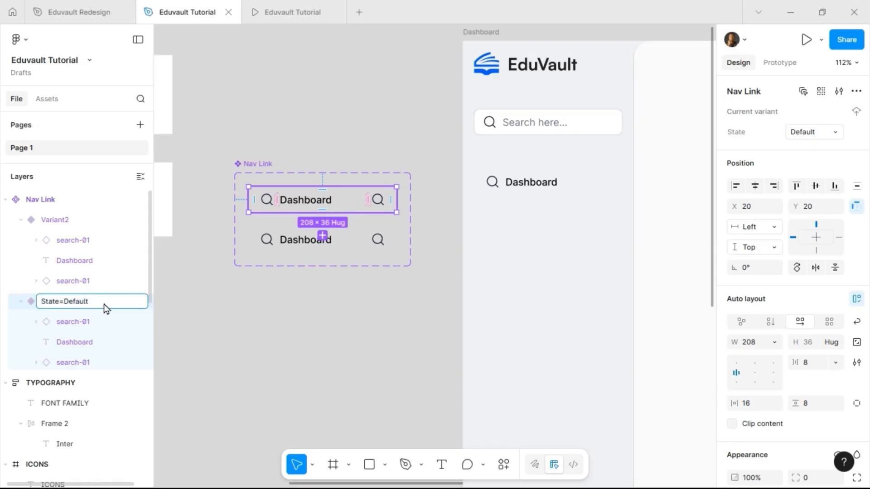
pyautogui.press('BackSpace')
pyautogui.press('BackSpace')
pyautogui.press('BackSpace')
pyautogui.press('BackSpace')
pyautogui.press('BackSpace')
pyautogui.press('BackSpace')
pyautogui.press('BackSpace')
pyautogui.write('Default')
pyautogui.press('Return')
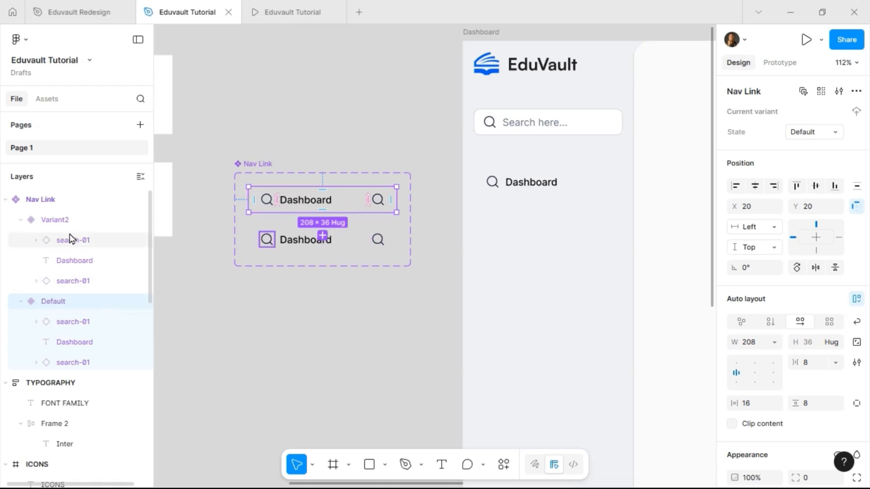
# Rename the second Nav Link variant's State value to Header
pyautogui.click(66, 223)
pyautogui.doubleClick(66, 223)
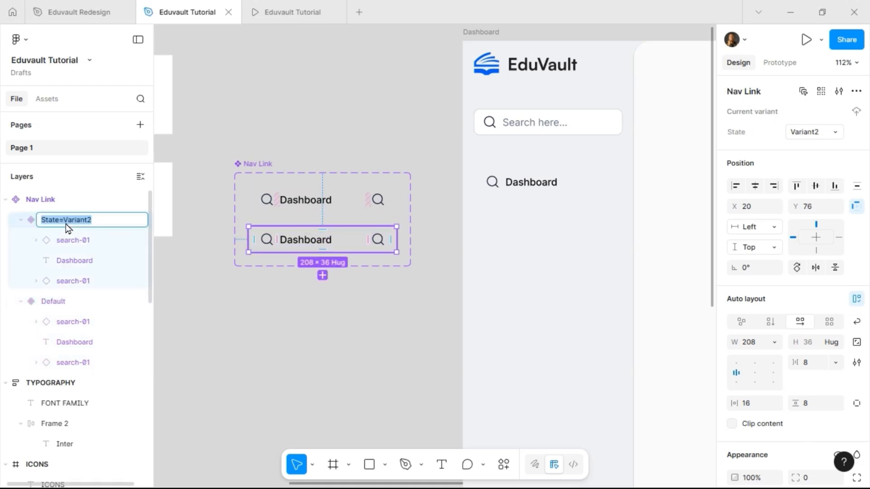
pyautogui.press('Right')
pyautogui.write('Header')
pyautogui.press('Return')
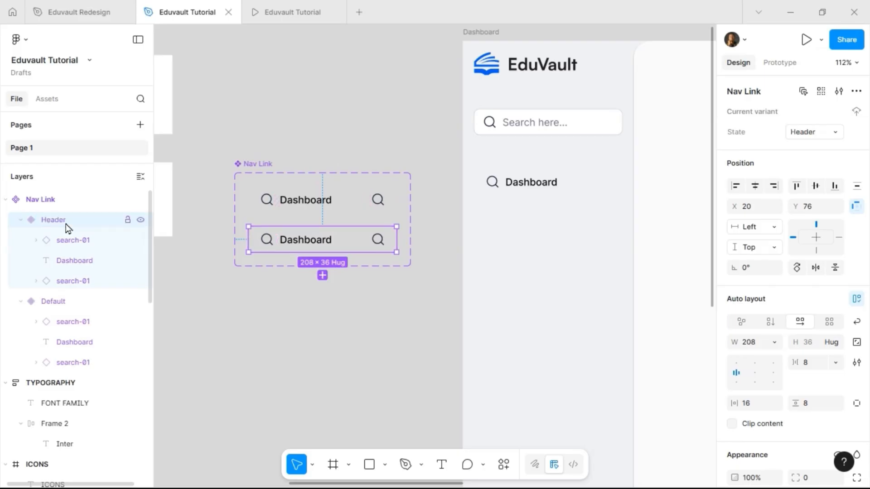
# Create a text property named Text with the value Dashboard for the labels in both Nav Link variants
pyautogui.click(314, 204)
pyautogui.click(314, 204)
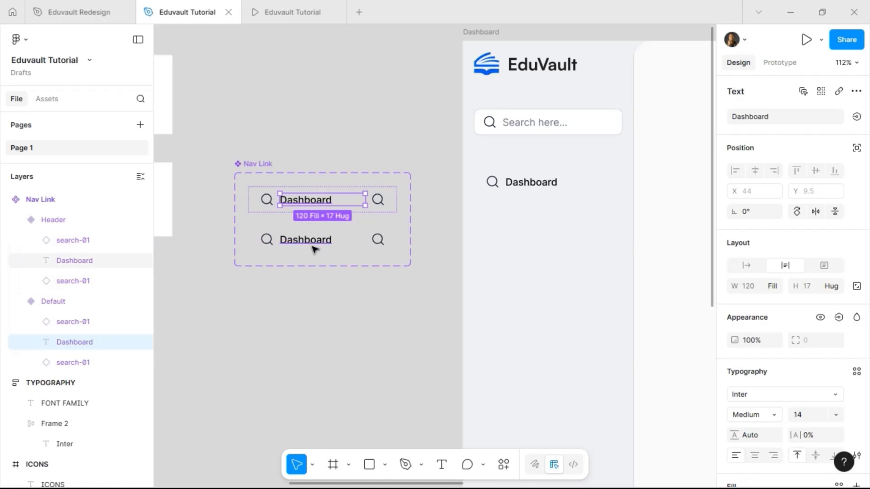
pyautogui.keyDown('shift'); pyautogui.click(311, 245); pyautogui.keyUp('shift')
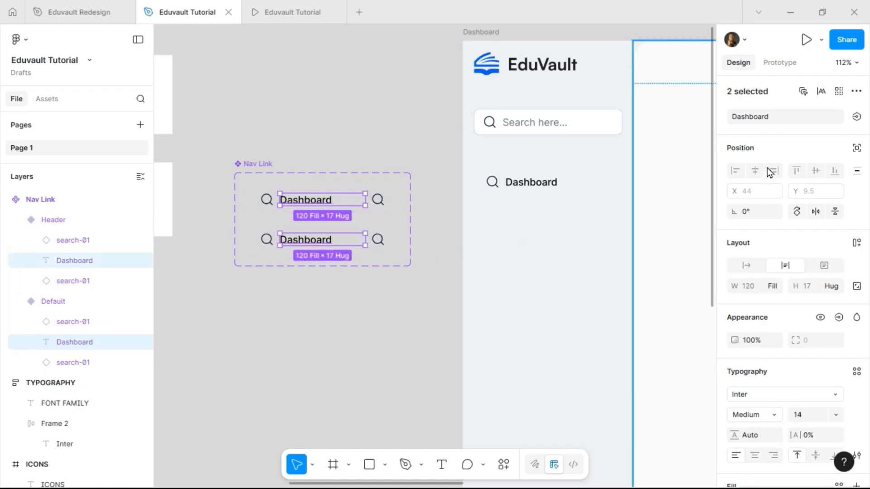
pyautogui.click(857, 118)
pyautogui.click(849, 164)
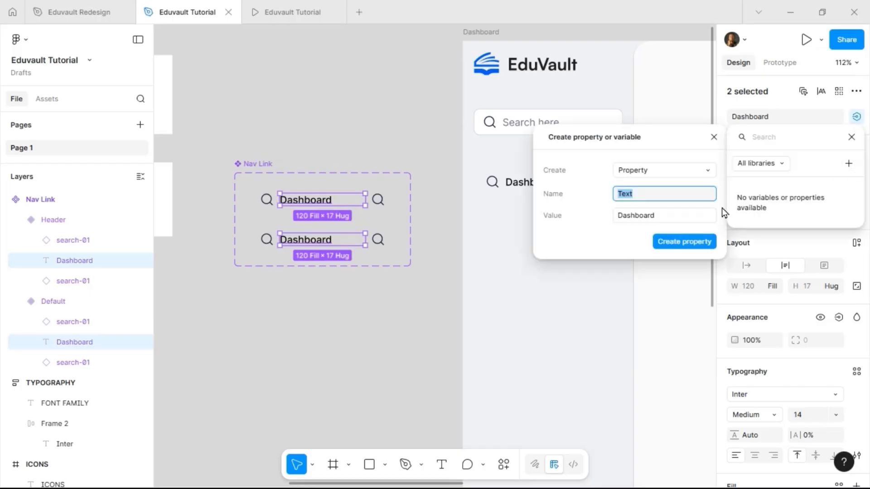
pyautogui.click(682, 245)
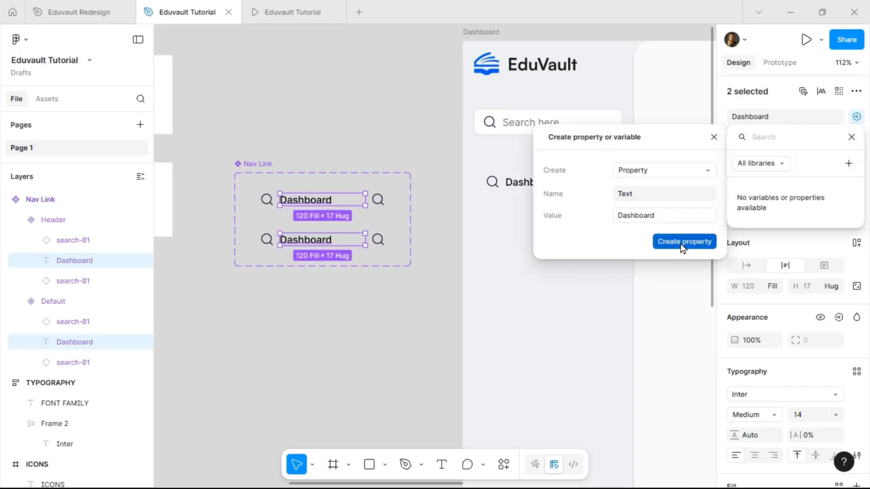
# Create an instance-swap property named Left Icon for the icons before the label in both Nav Link variants
pyautogui.click(262, 203)
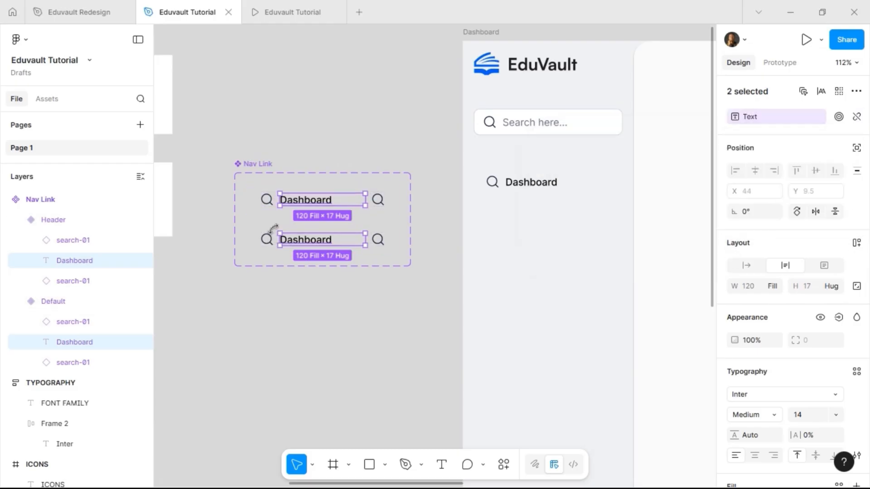
pyautogui.click(267, 198)
pyautogui.keyDown('shift'); pyautogui.click(267, 239); pyautogui.keyUp('shift')
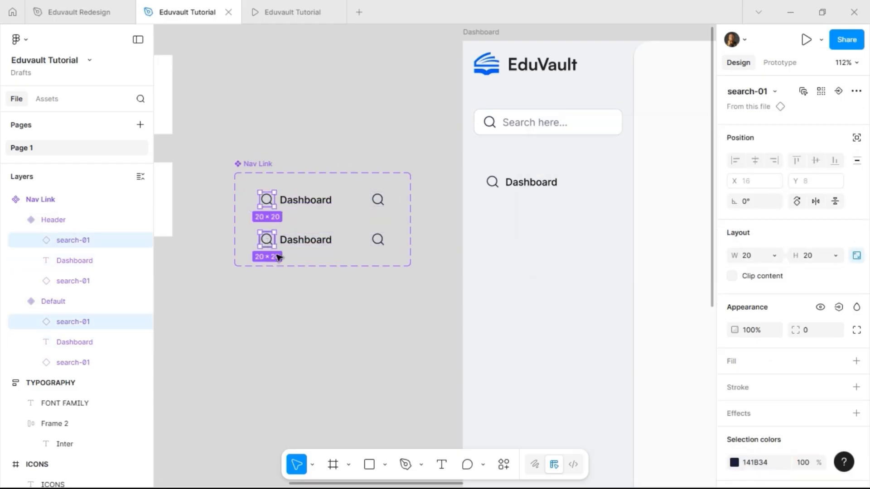
pyautogui.click(839, 91)
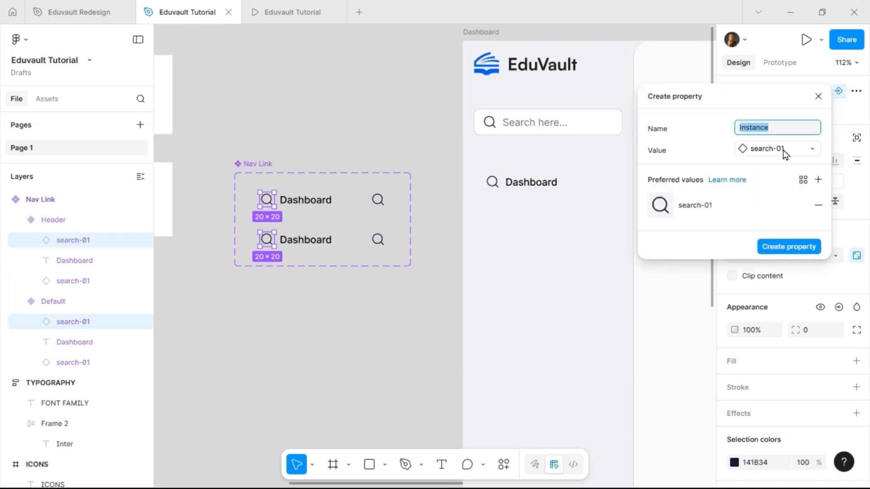
pyautogui.write('Left Icon')
pyautogui.press('Return')
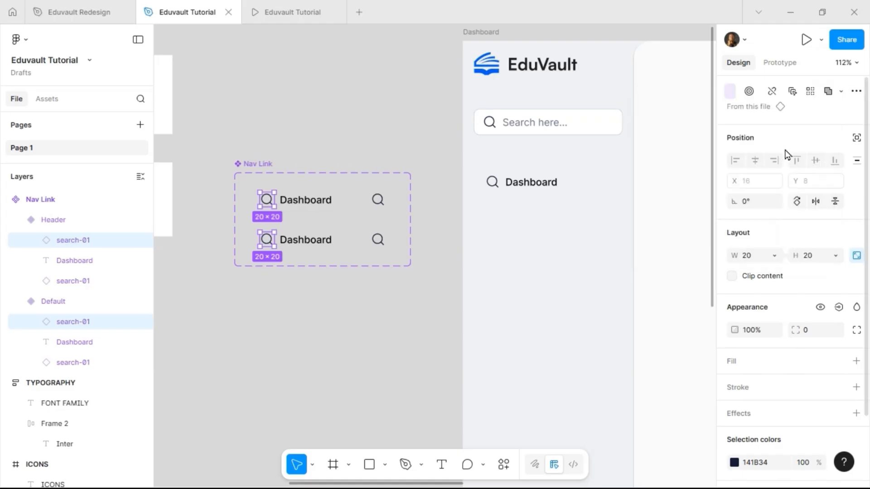
# Create an instance-swap property named Right Icon for the icons after the label in both Nav Link variants
pyautogui.click(378, 199)
pyautogui.keyDown('shift'); pyautogui.click(383, 240); pyautogui.keyUp('shift')
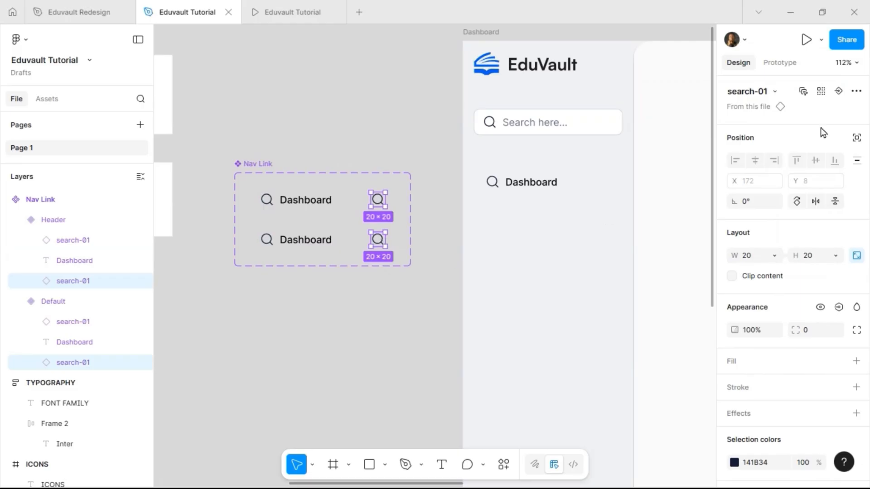
pyautogui.click(837, 91)
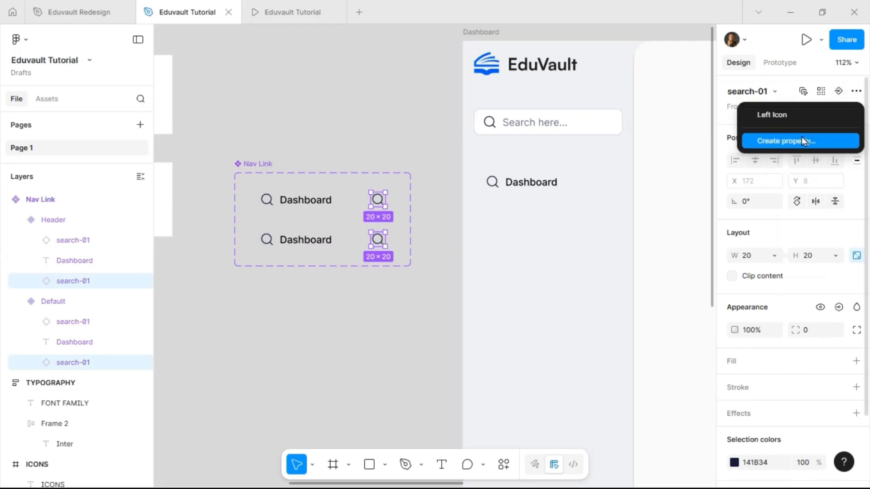
pyautogui.click(802, 138)
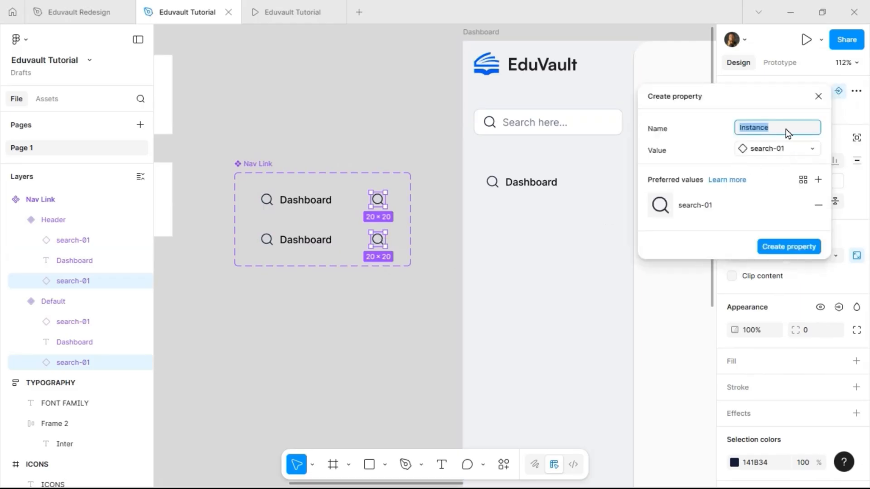
pyautogui.write('Right Icon')
pyautogui.press('Return')
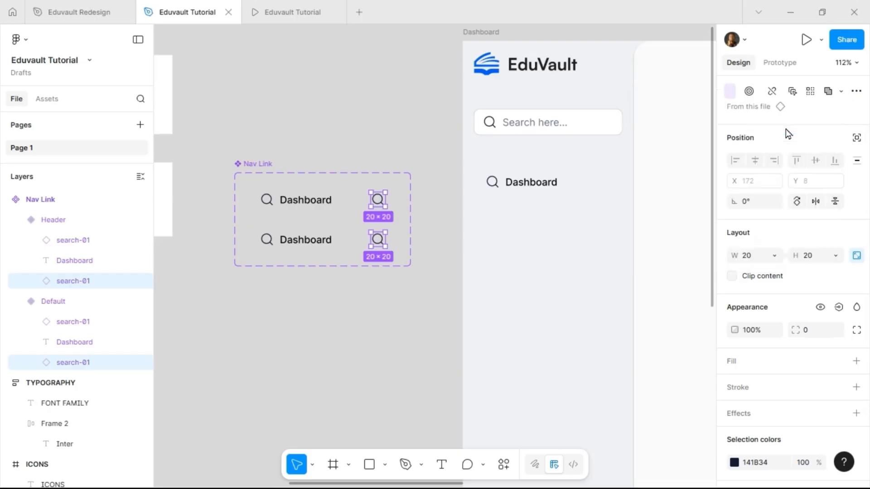
# Create a visibility property named Show Left Icon, set to True, for the left icons in both Nav Link variants
pyautogui.click(282, 204)
pyautogui.click(266, 201)
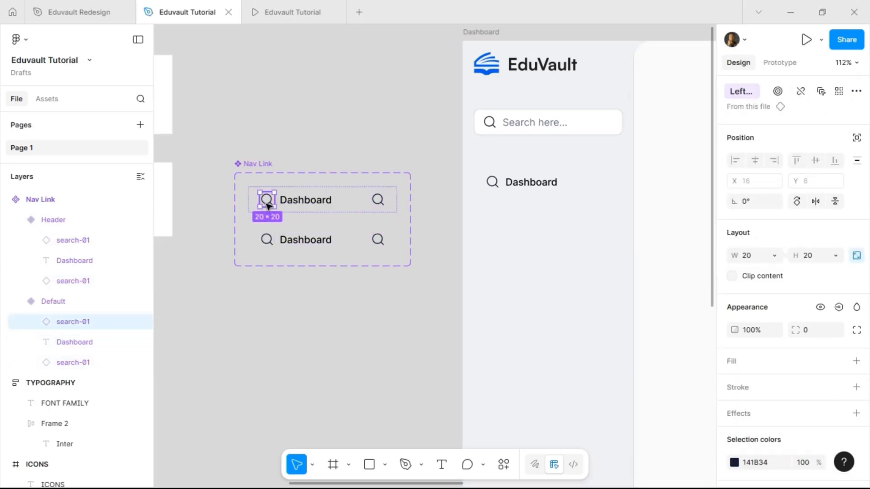
pyautogui.keyDown('shift'); pyautogui.click(268, 241); pyautogui.keyUp('shift')
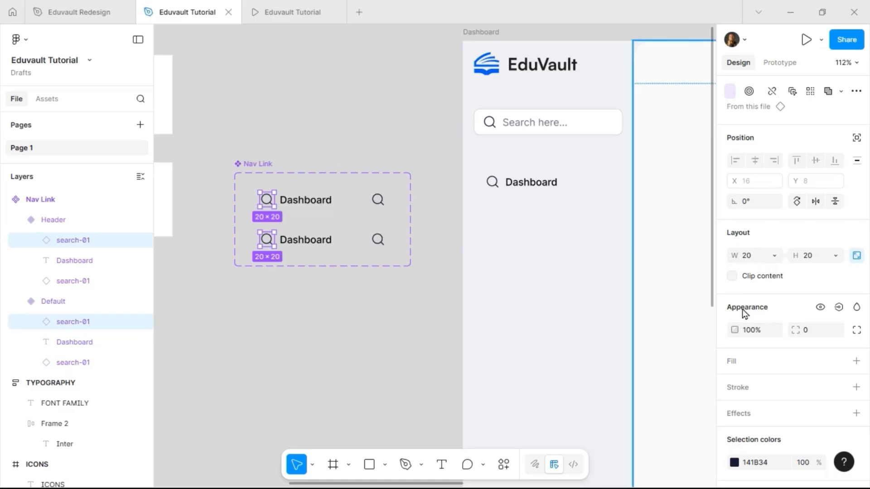
pyautogui.click(839, 308)
pyautogui.click(831, 355)
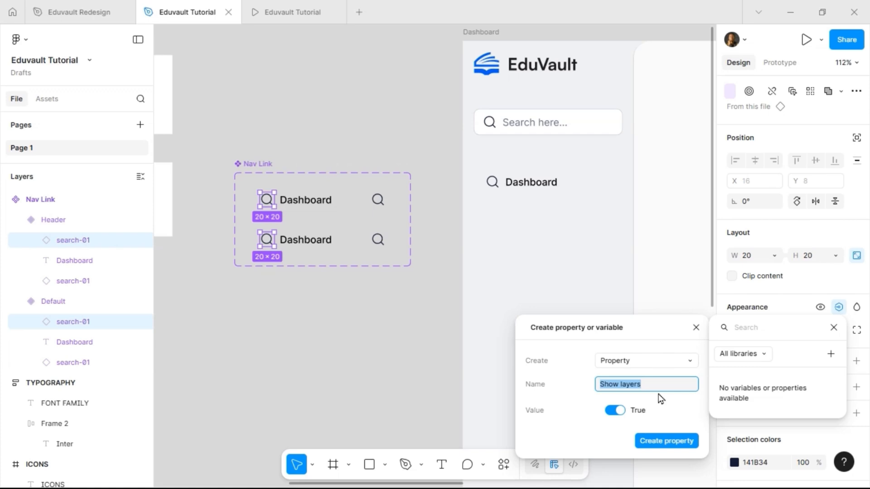
pyautogui.write('Sho')
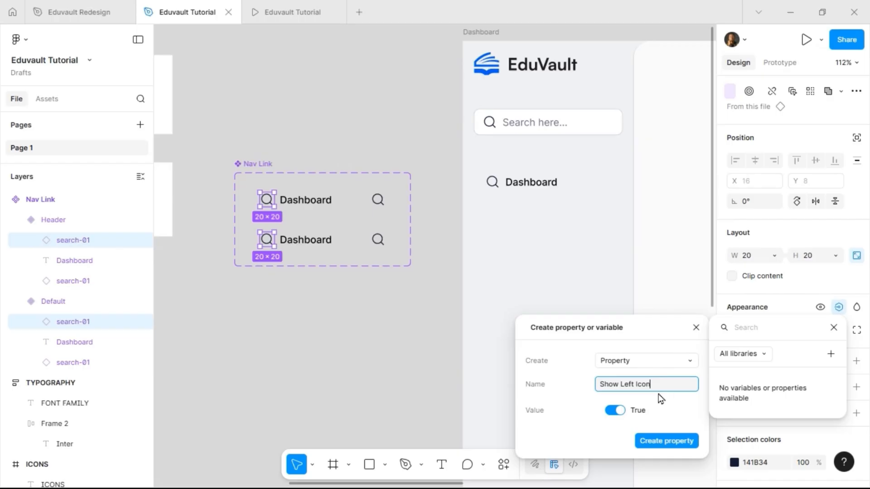
pyautogui.press('Return')
pyautogui.press('Escape')
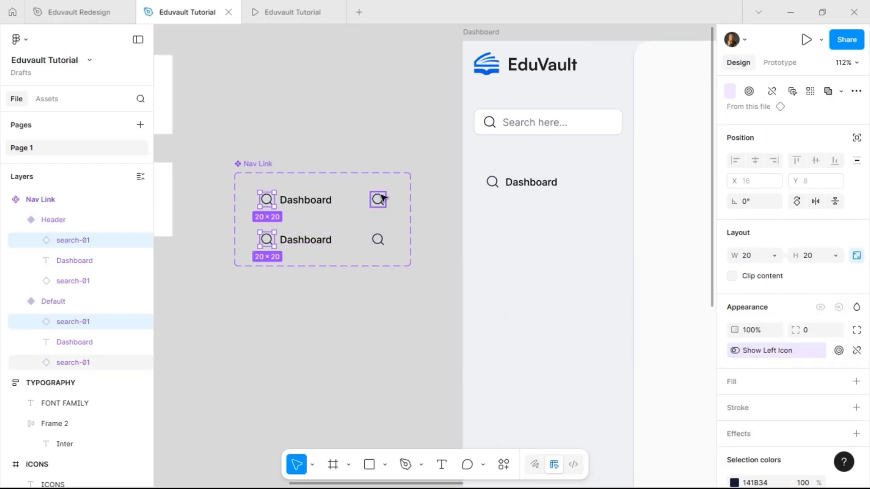
# Create a visibility property named Show Right Icon, set to True, for the right icons in both Nav Link variants
pyautogui.click(381, 200)
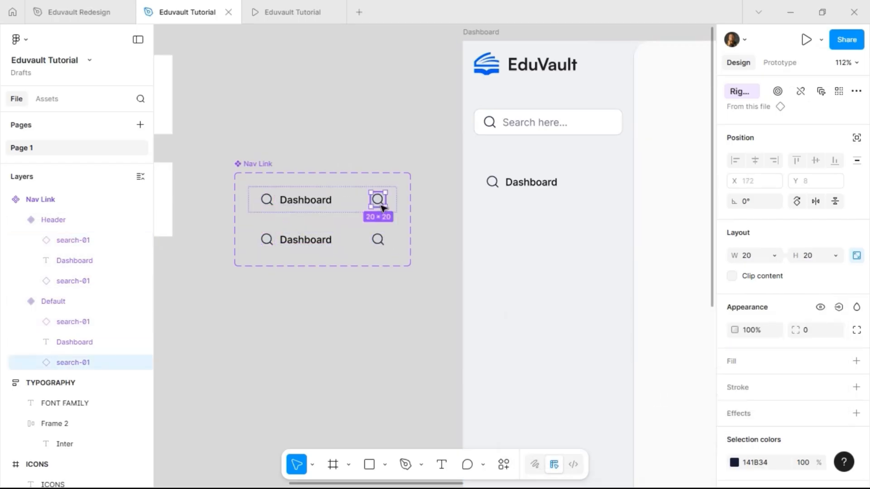
pyautogui.keyDown('shift'); pyautogui.click(383, 242); pyautogui.keyUp('shift')
pyautogui.click(839, 307)
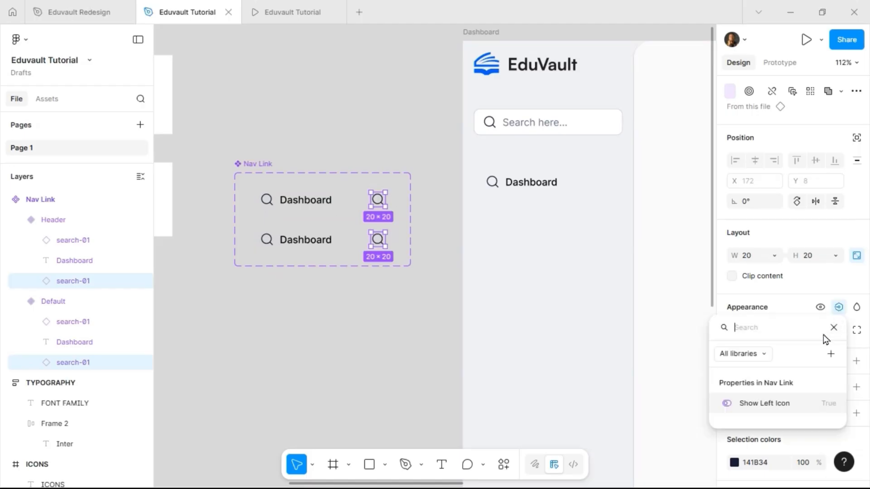
pyautogui.click(832, 355)
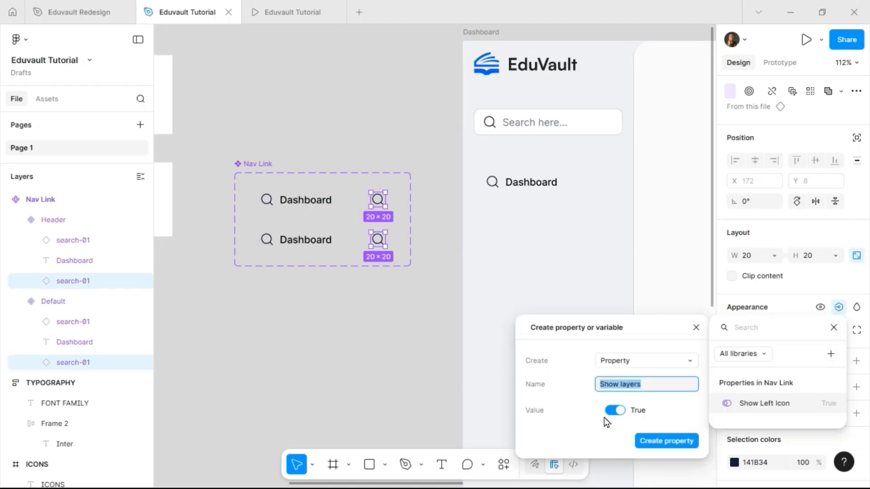
pyautogui.write('Show Right Icon')
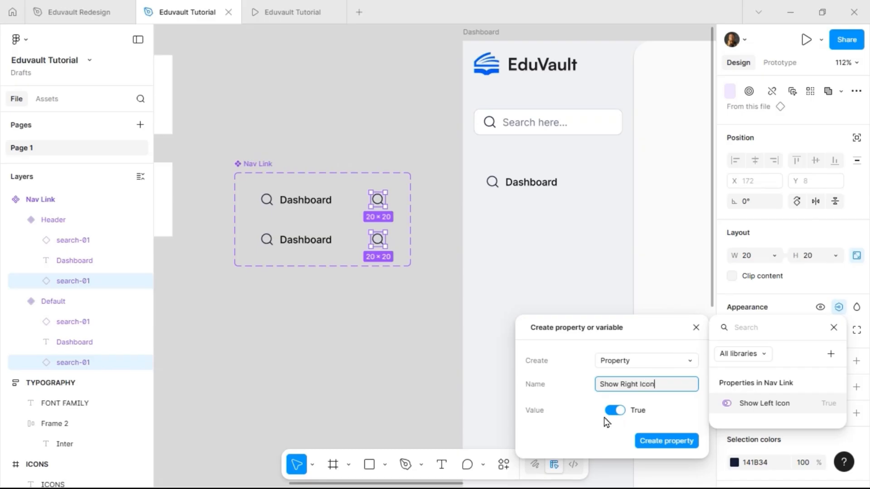
pyautogui.press('Return')
pyautogui.press('Escape')
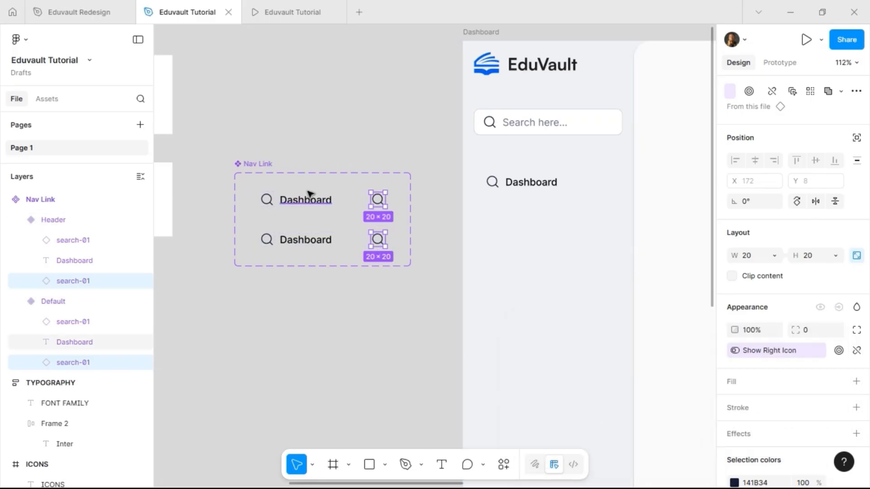
# Apply the grey-500 library color to the icons and label text of the Default Nav Link variant
pyautogui.click(351, 210)
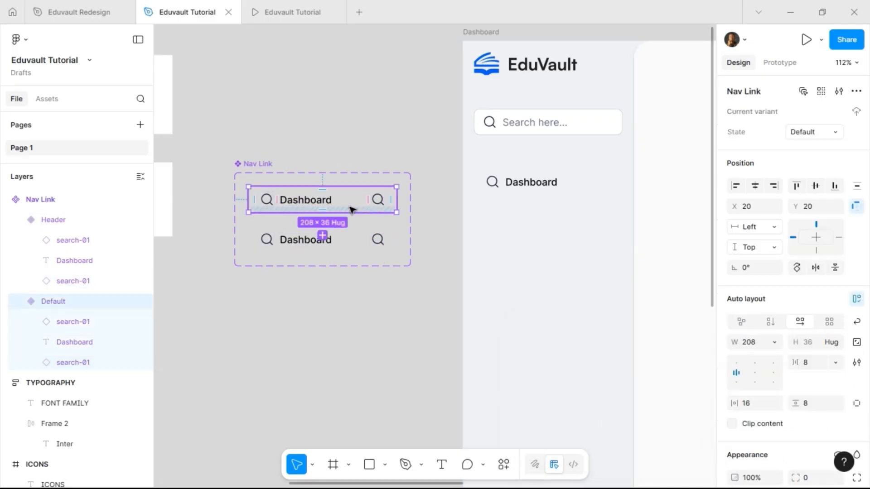
pyautogui.click(360, 249)
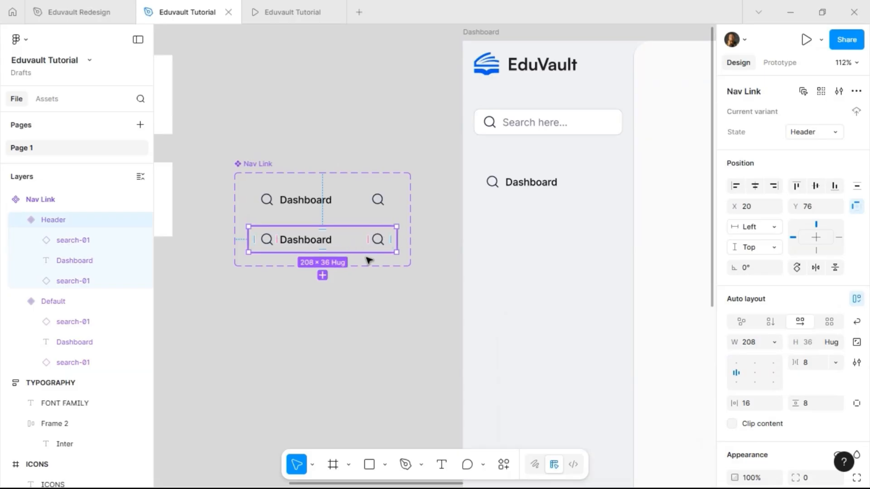
pyautogui.click(320, 203)
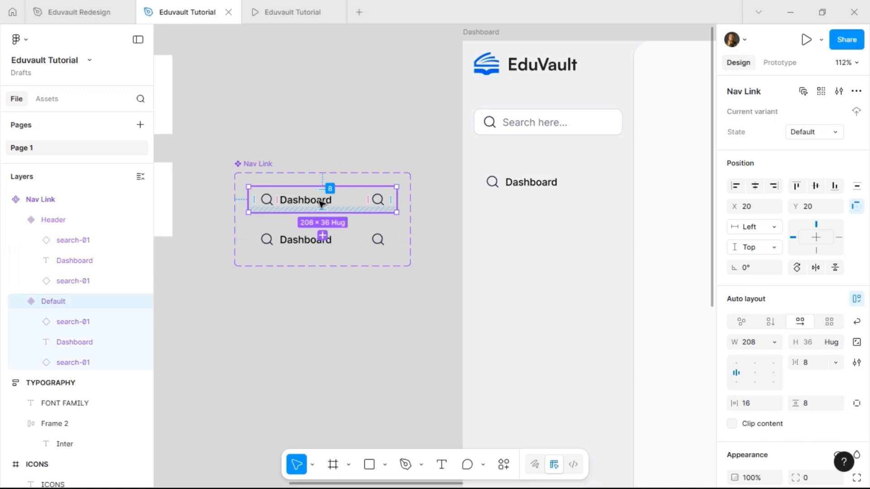
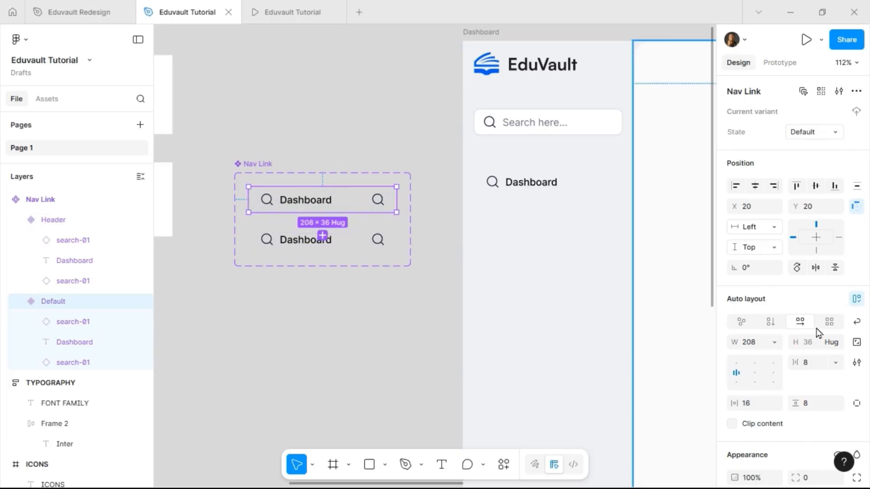
pyautogui.scroll(-2, 774, 383)
pyautogui.scroll(-3, 775, 377)
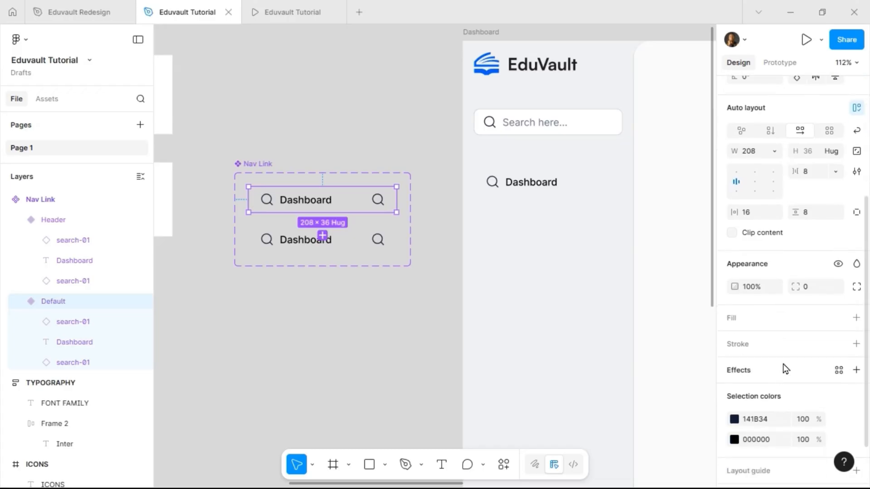
pyautogui.scroll(-1, 787, 369)
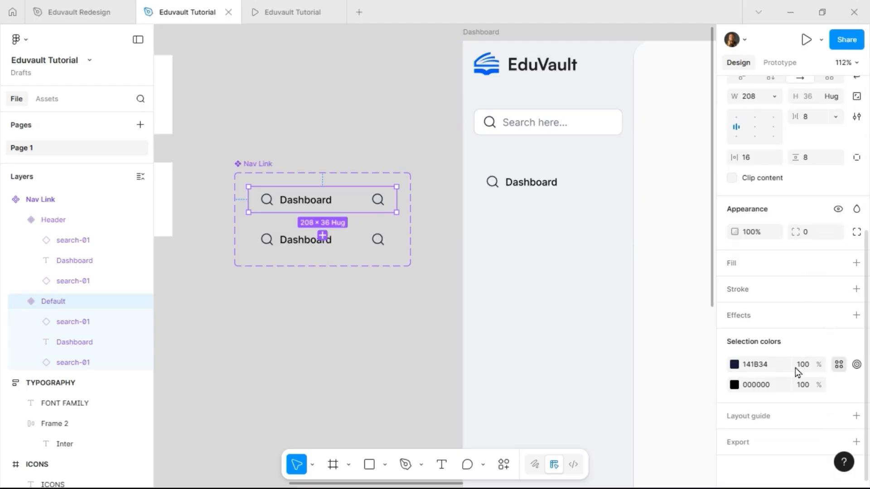
pyautogui.click(839, 365)
pyautogui.click(651, 421)
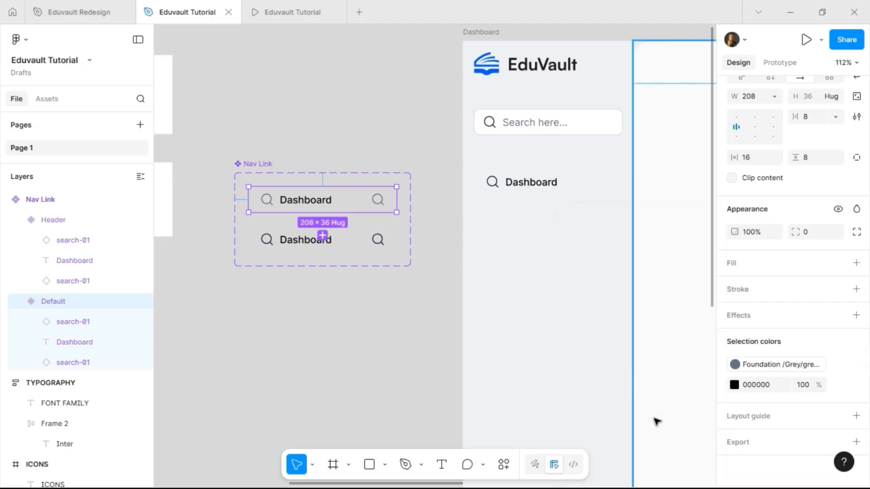
pyautogui.click(839, 385)
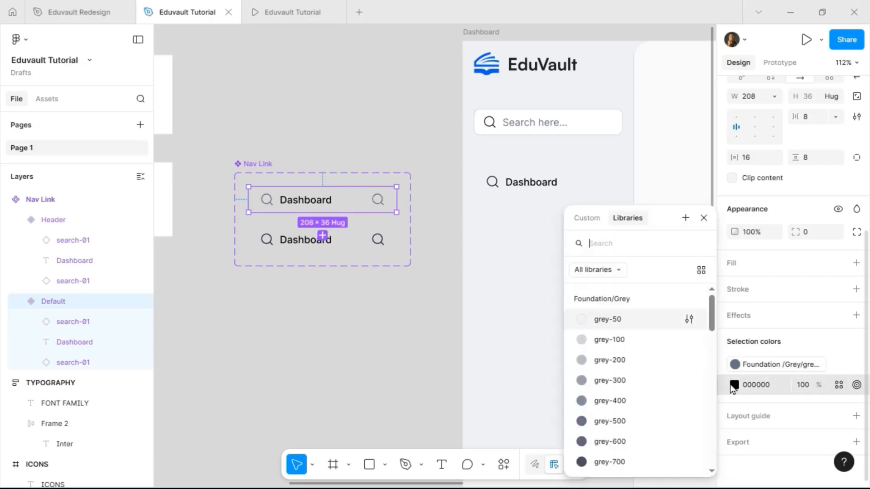
pyautogui.click(639, 422)
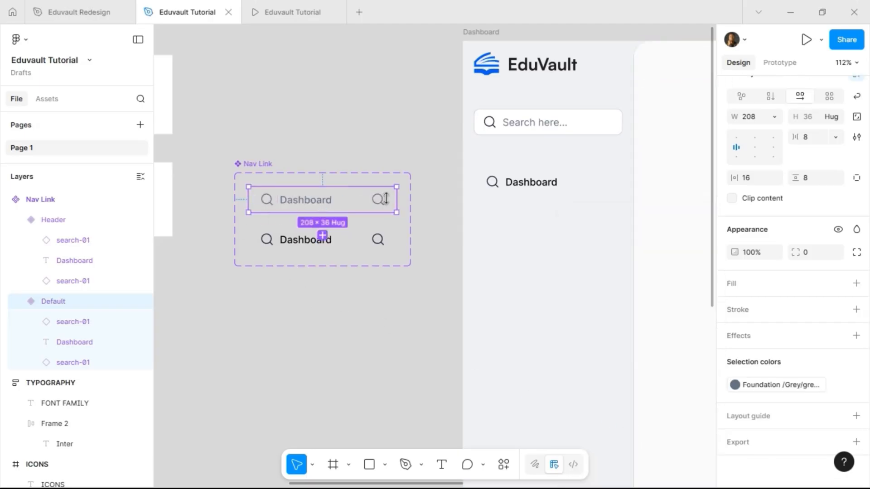
# Fill the Header Nav Link variant's background with the primary-100 library color
pyautogui.click(361, 247)
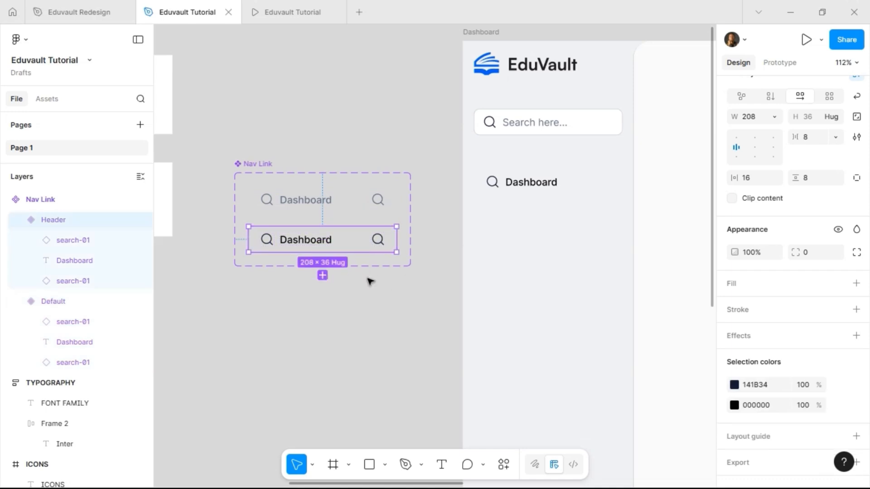
pyautogui.click(839, 284)
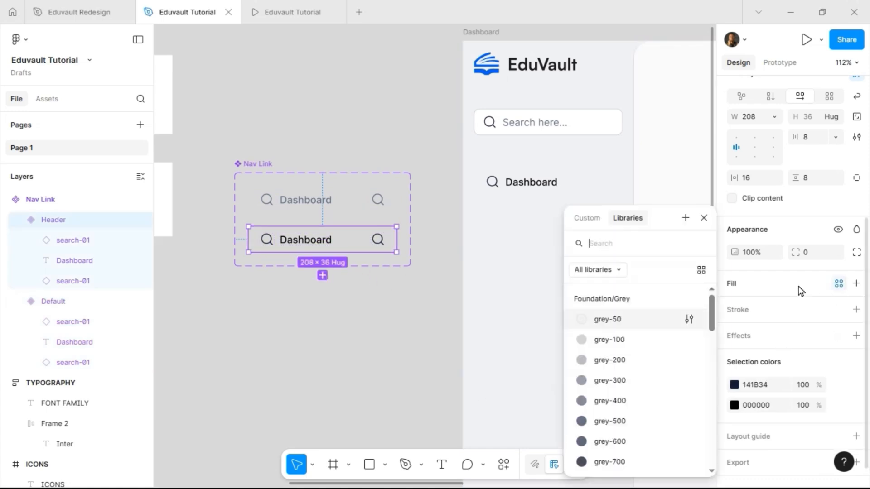
pyautogui.scroll(-3, 629, 367)
pyautogui.scroll(-3, 628, 366)
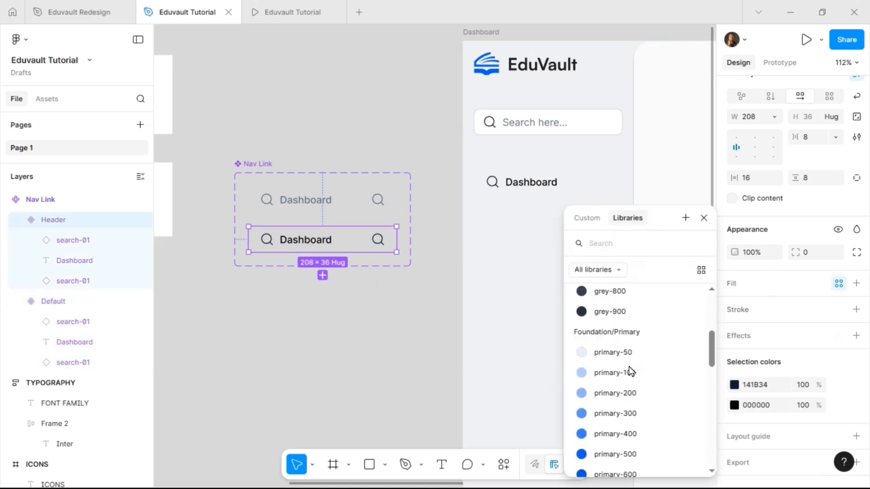
pyautogui.click(638, 370)
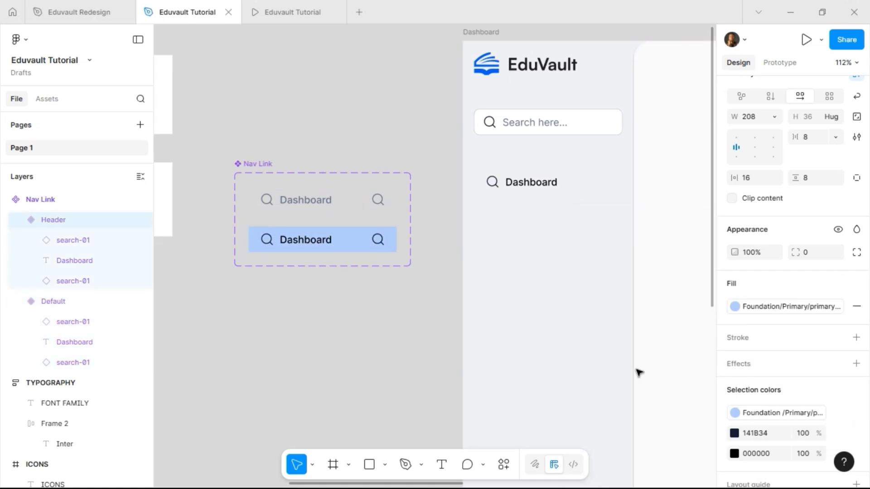
# Change the Header Nav Link variant's fill to a lighter primary library color and set its Dashboard label to Semi Bold
pyautogui.click(802, 309)
pyautogui.click(614, 376)
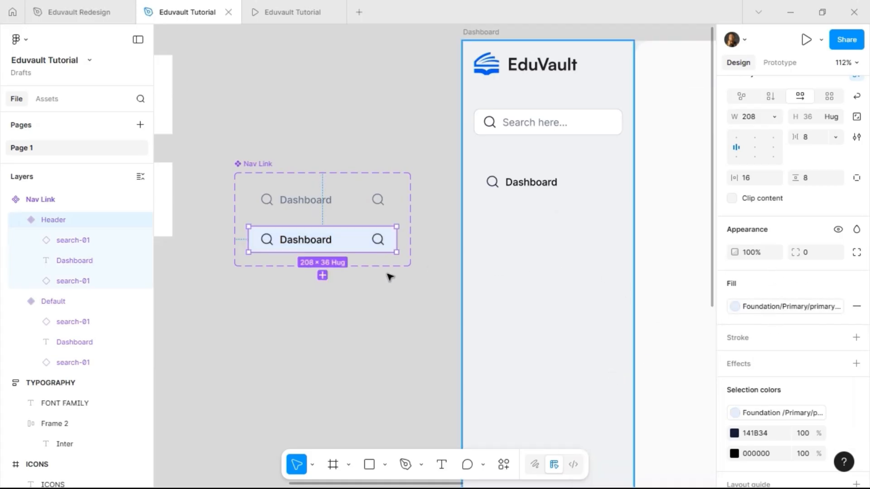
pyautogui.click(311, 242)
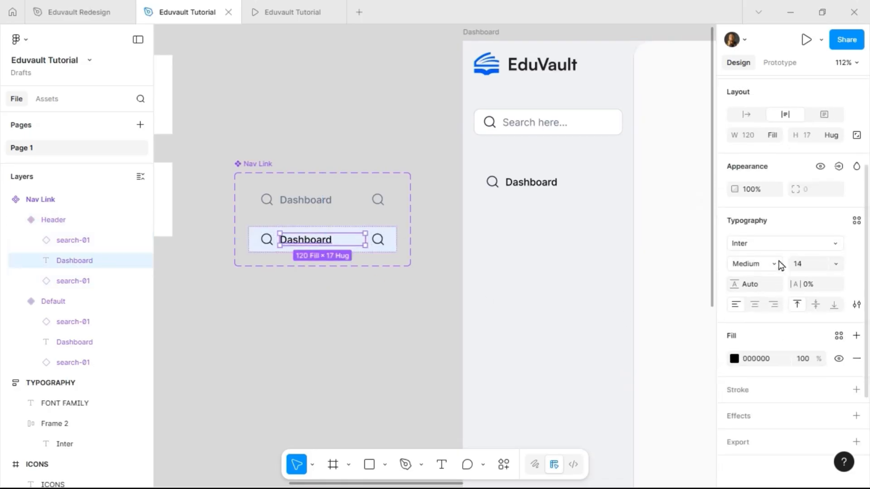
pyautogui.click(780, 264)
pyautogui.click(776, 254)
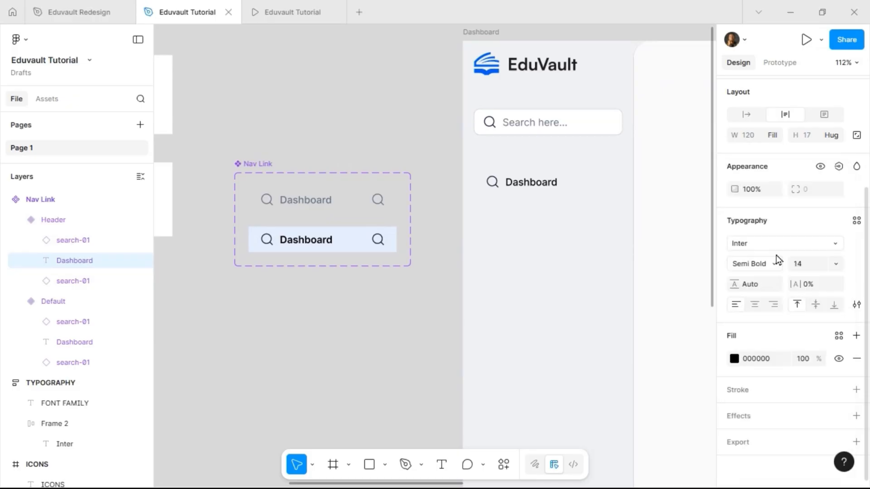
# Set the corner radius of both Nav Link variants to 8
pyautogui.click(292, 204)
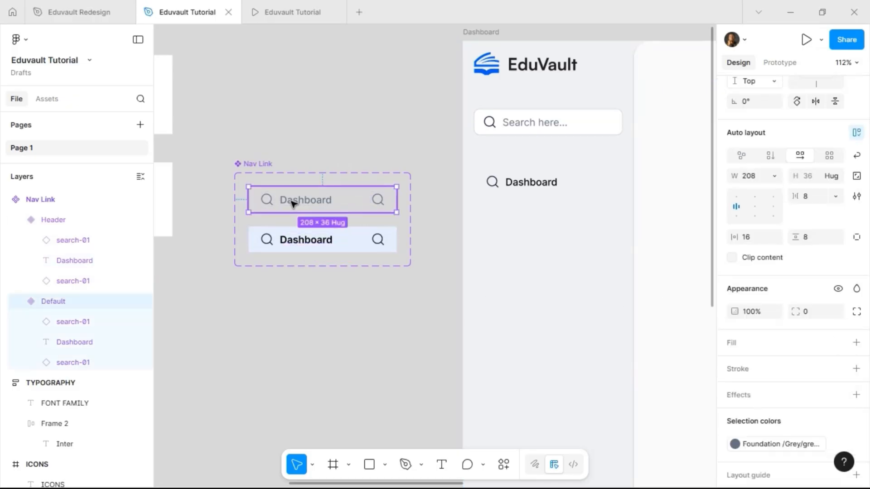
pyautogui.click(293, 204)
pyautogui.click(297, 290)
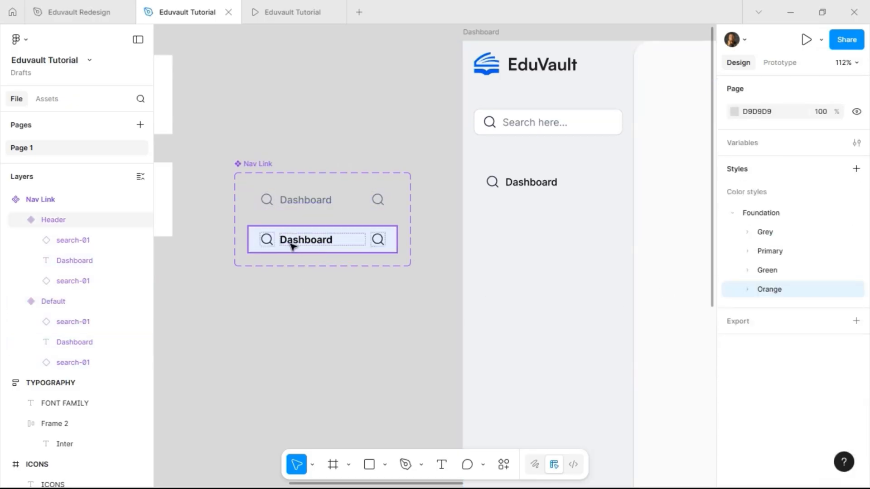
pyautogui.click(297, 199)
pyautogui.keyDown('shift'); pyautogui.click(367, 249); pyautogui.keyUp('shift')
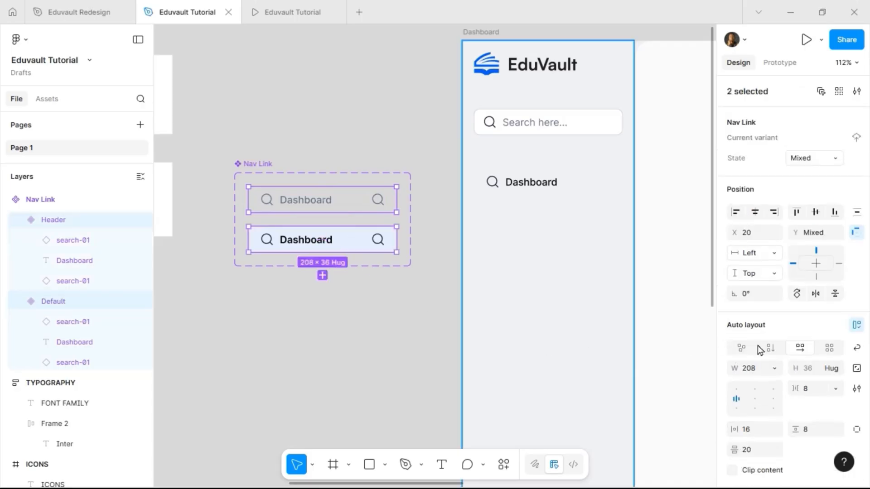
pyautogui.scroll(-3, 801, 392)
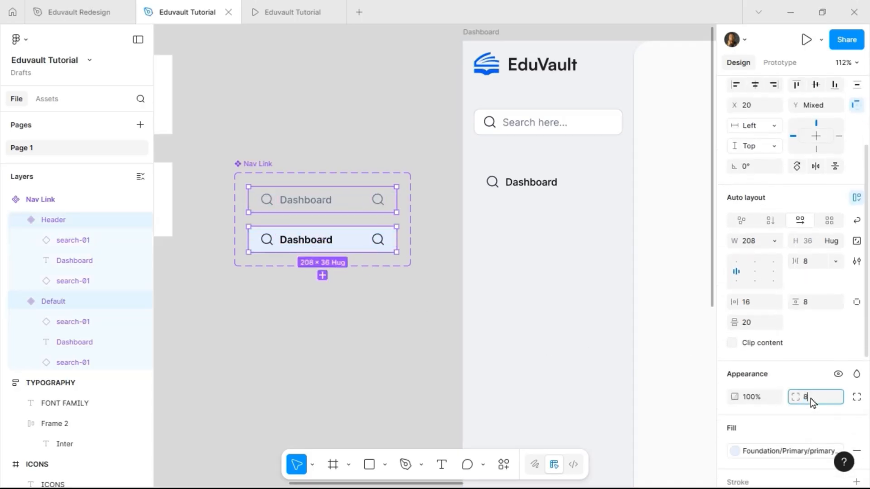
pyautogui.click(323, 347)
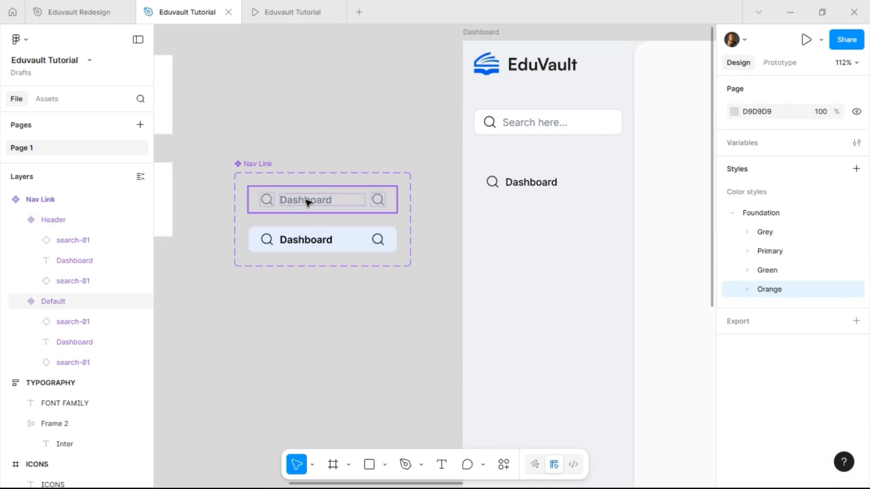
# Replace the sidebar's Dashboard link with an instance of the Default Nav Link and duplicate that instance twice
pyautogui.click(392, 262)
pyautogui.hotkey('ctrl', 'c')
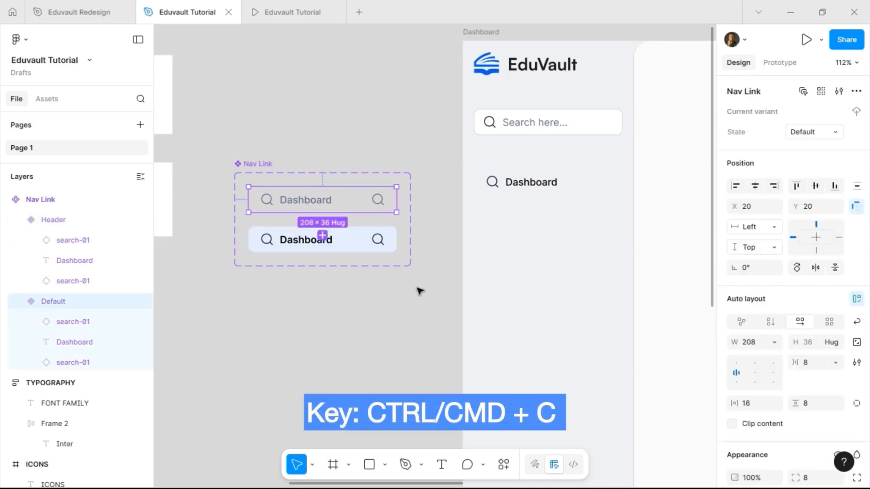
pyautogui.click(515, 190)
pyautogui.doubleClick(515, 189)
pyautogui.hotkey('ctrl', 'shift', 'r')
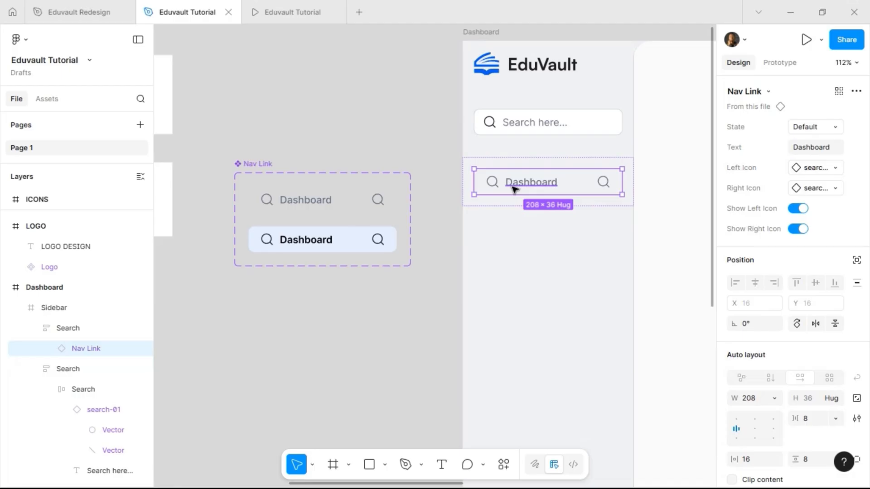
pyautogui.hotkey('ctrl', 'd')
pyautogui.hotkey('ctrl', 'd')
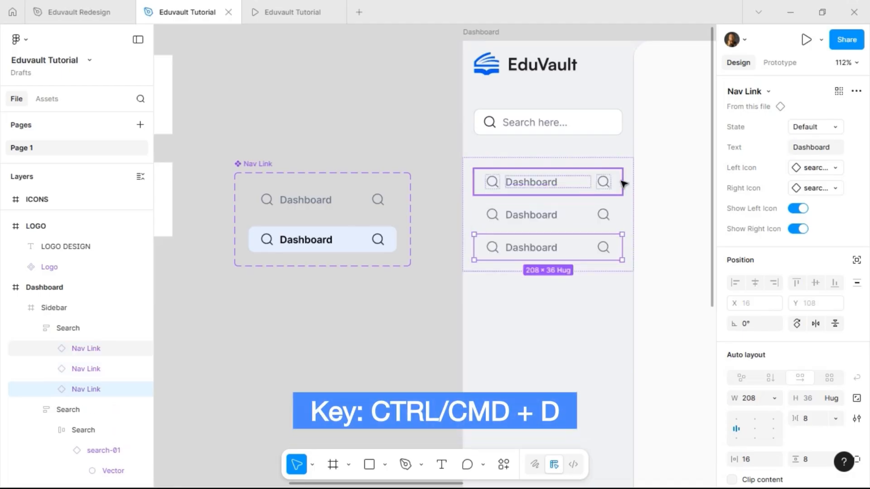
# Toggle the left icon off and on for the first sidebar Nav Link, and turn off its Show Right Icon property
pyautogui.click(591, 181)
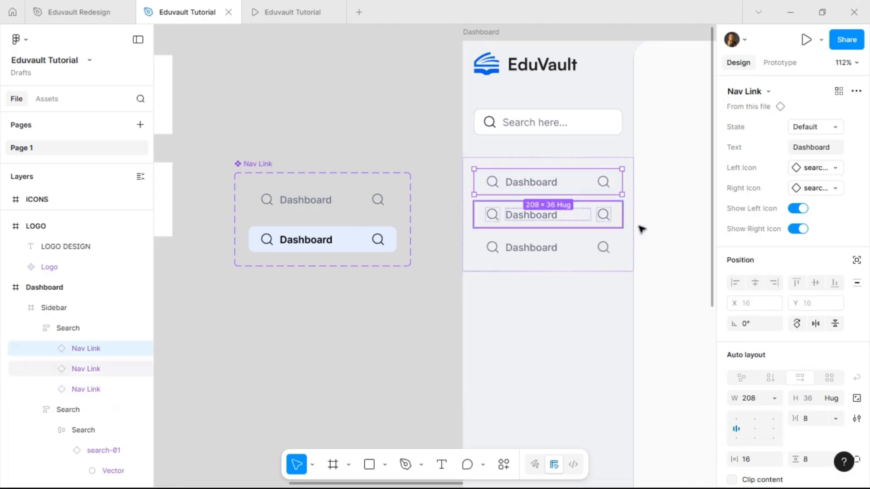
pyautogui.click(798, 209)
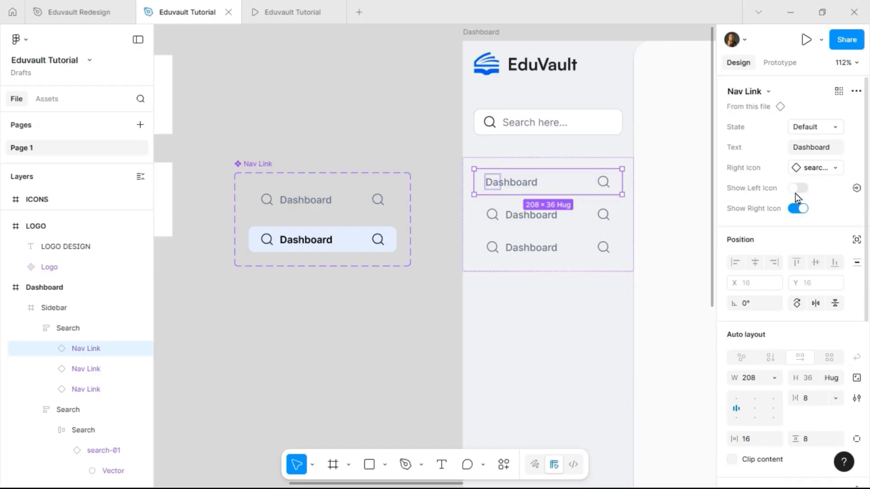
pyautogui.click(798, 188)
pyautogui.click(799, 229)
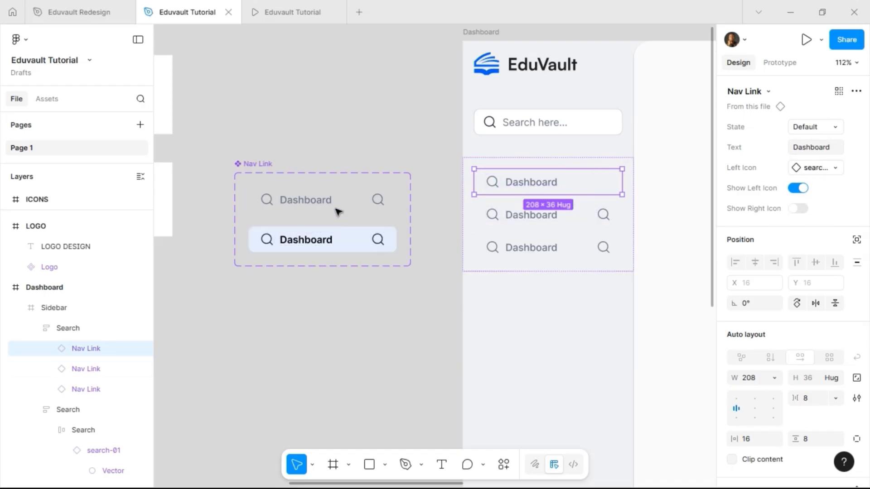
# Reorder the Nav Link component properties to State, Text, Show Left Icon, Left Icon, Show Right Icon, Right Icon
pyautogui.click(261, 166)
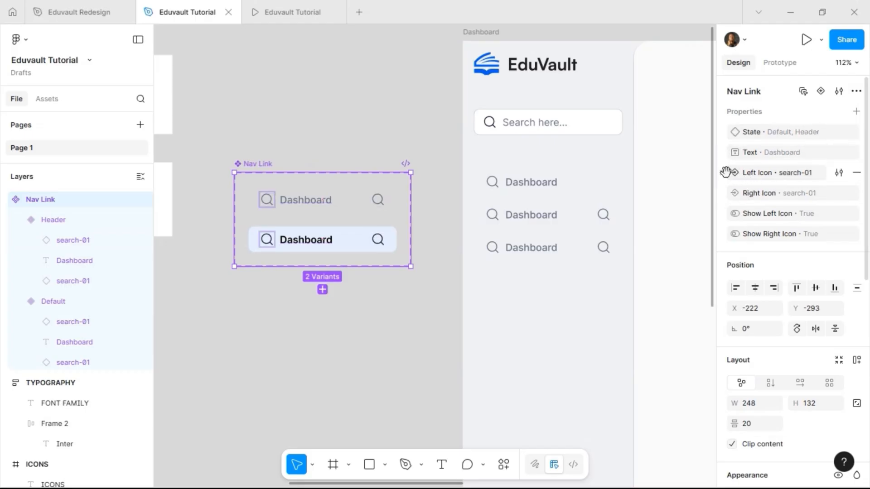
pyautogui.moveTo(723, 171); pyautogui.dragTo(728, 151)
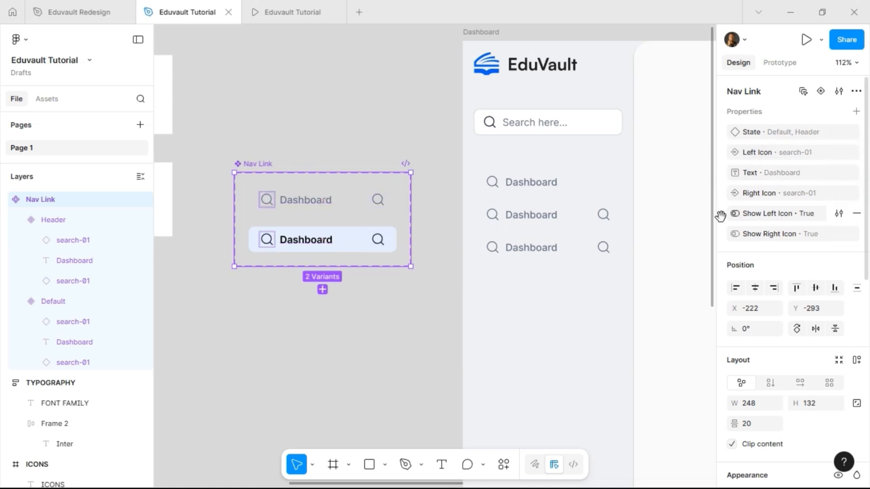
pyautogui.moveTo(721, 214); pyautogui.dragTo(725, 146)
pyautogui.moveTo(721, 192); pyautogui.dragTo(723, 146)
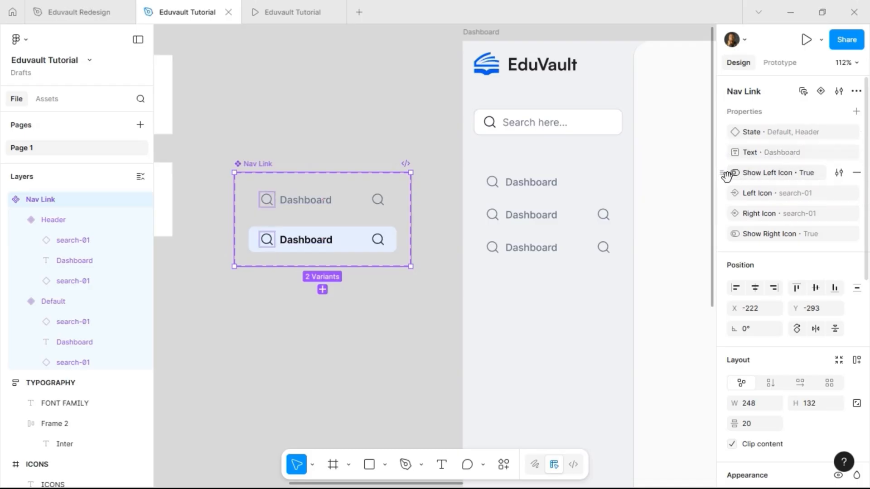
pyautogui.moveTo(725, 233); pyautogui.dragTo(720, 207)
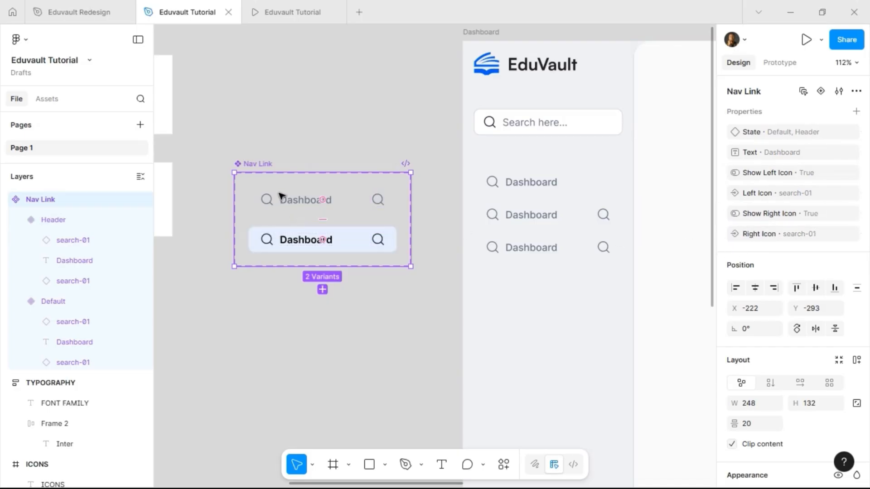
# Test the Show Left Icon and Show Right Icon toggles on the first sidebar Nav Link, restoring each setting
pyautogui.keyDown('ctrl'); pyautogui.click(515, 194); pyautogui.keyUp('ctrl')
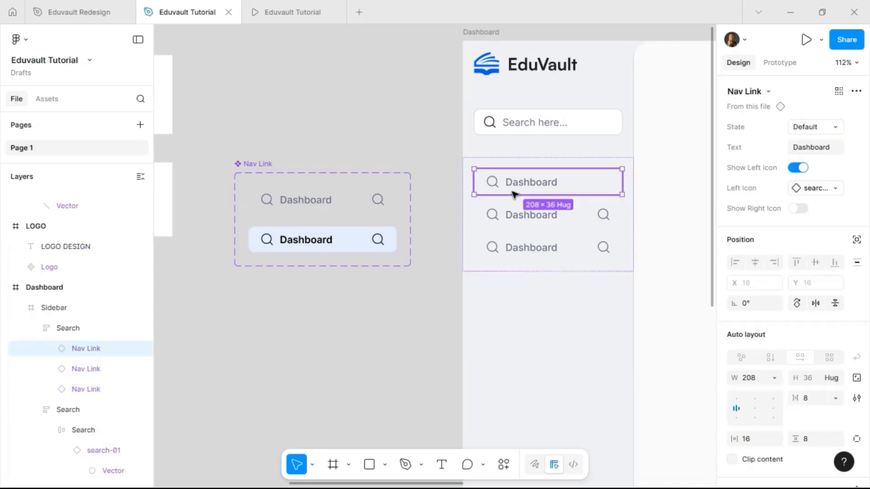
pyautogui.click(799, 168)
pyautogui.click(800, 170)
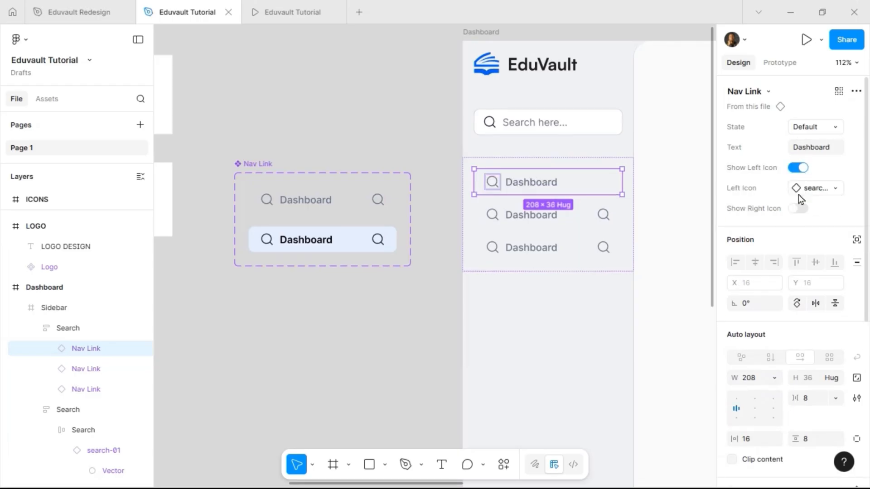
pyautogui.click(799, 208)
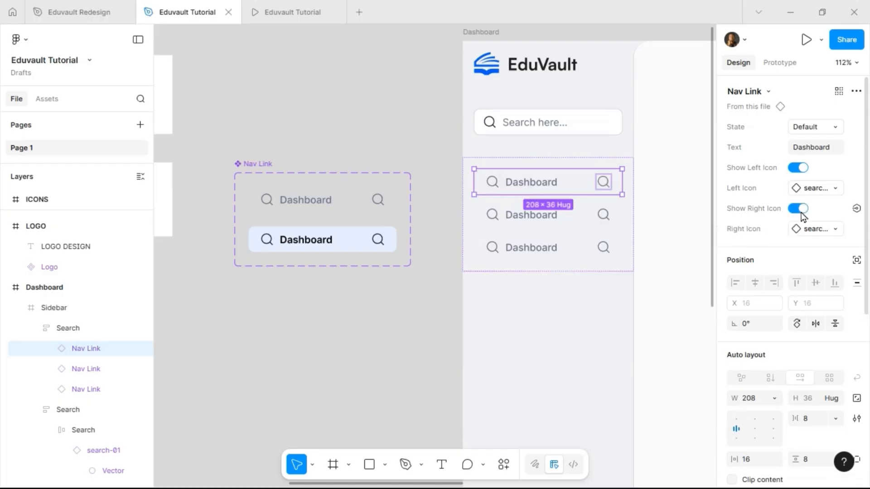
pyautogui.click(799, 210)
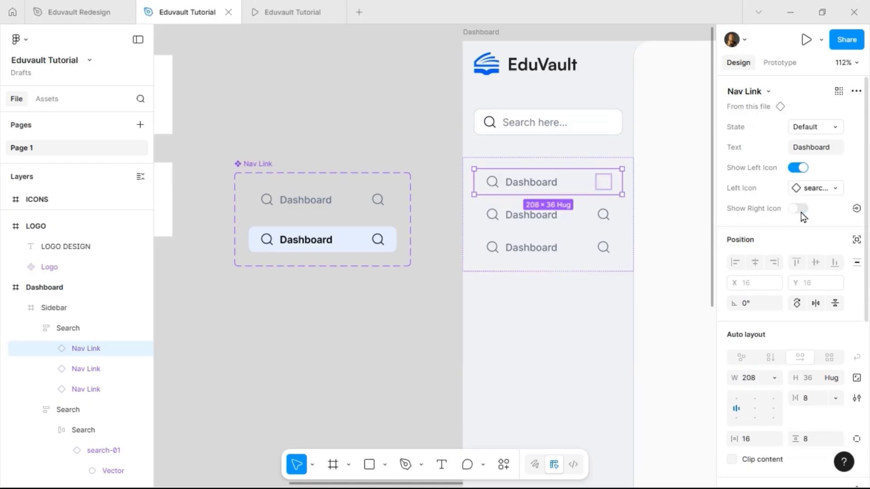
# Turn off Show Right Icon for the second and third sidebar Nav Links together
pyautogui.click(573, 218)
pyautogui.keyDown('shift'); pyautogui.click(584, 252); pyautogui.keyUp('shift')
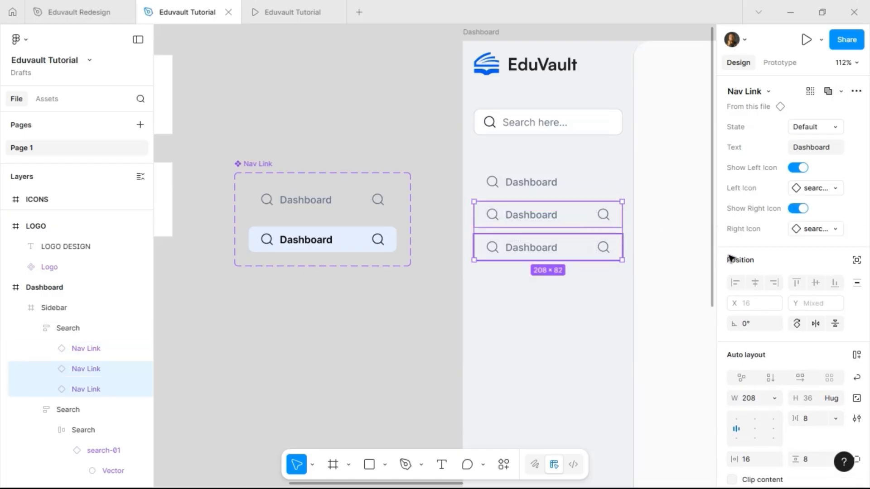
pyautogui.click(799, 210)
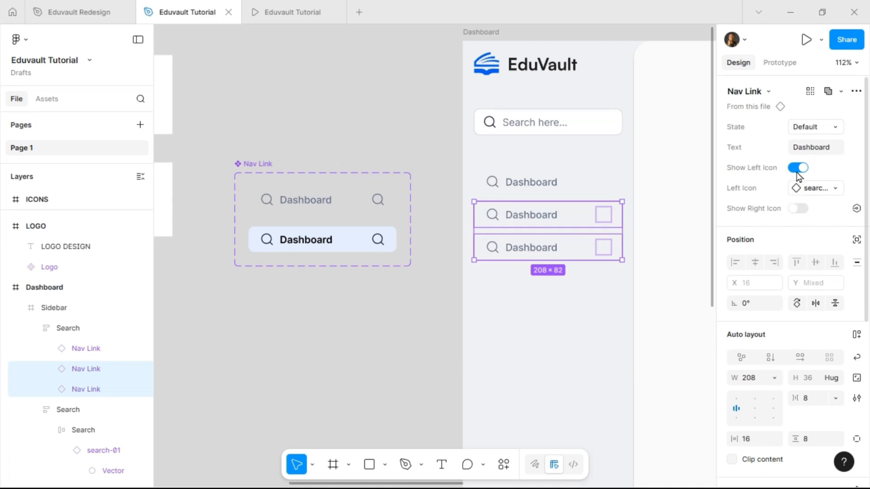
pyautogui.click(516, 184)
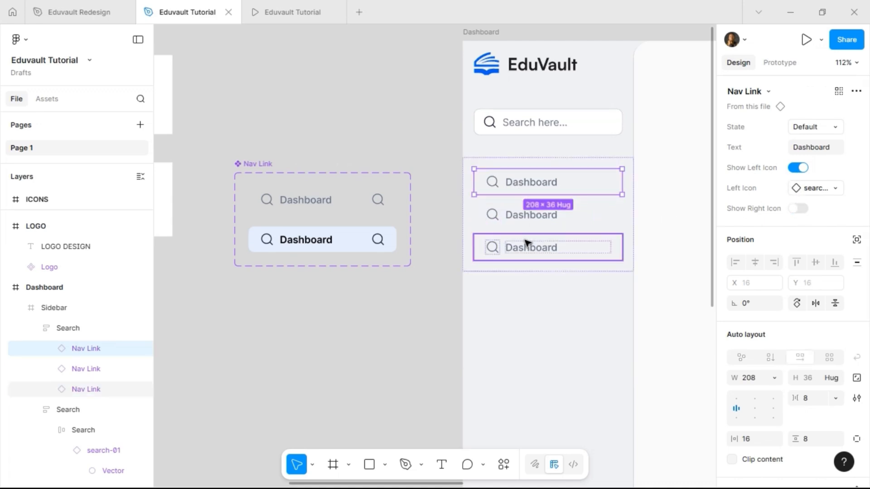
# Rename the State value of the Header Nav Link variant to Selected
pyautogui.click(299, 244)
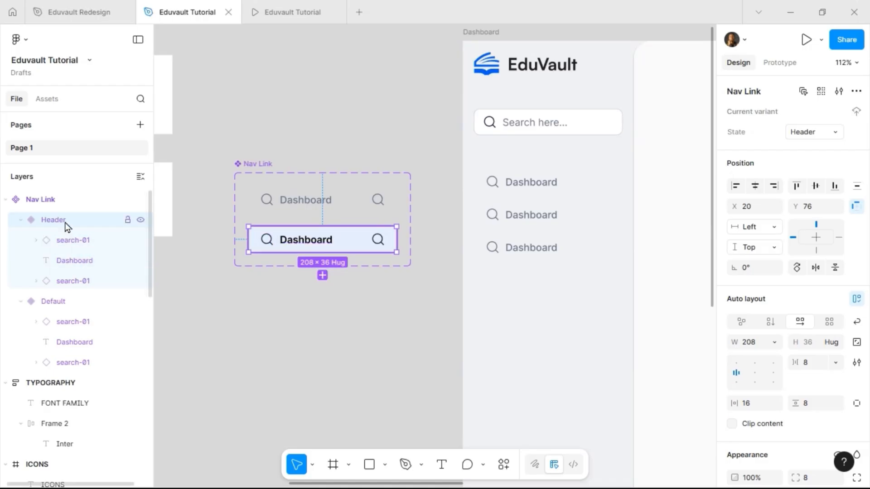
pyautogui.click(792, 136)
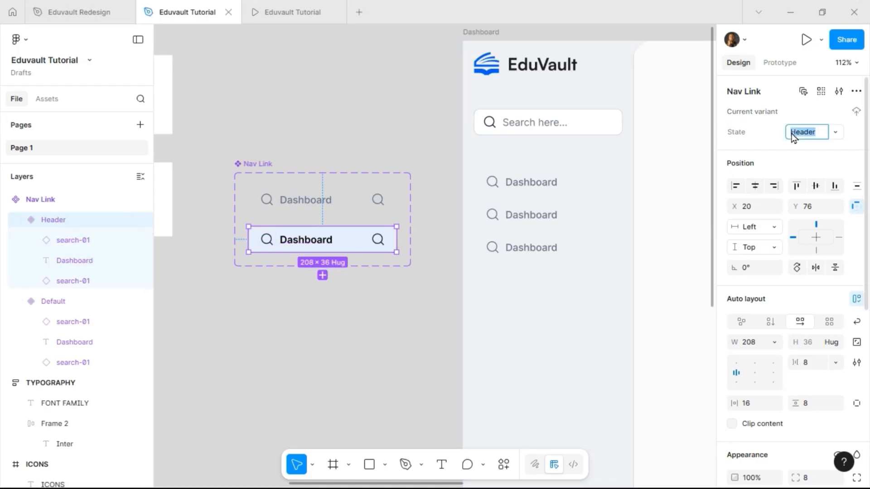
pyautogui.write('Selected')
pyautogui.press('Return')
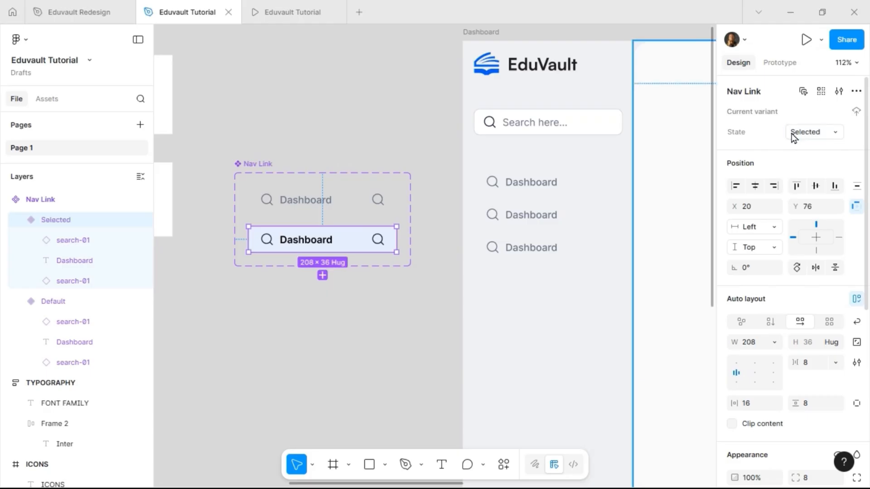
# Add a third variant to the Nav Link component and name its State value Header
pyautogui.click(323, 275)
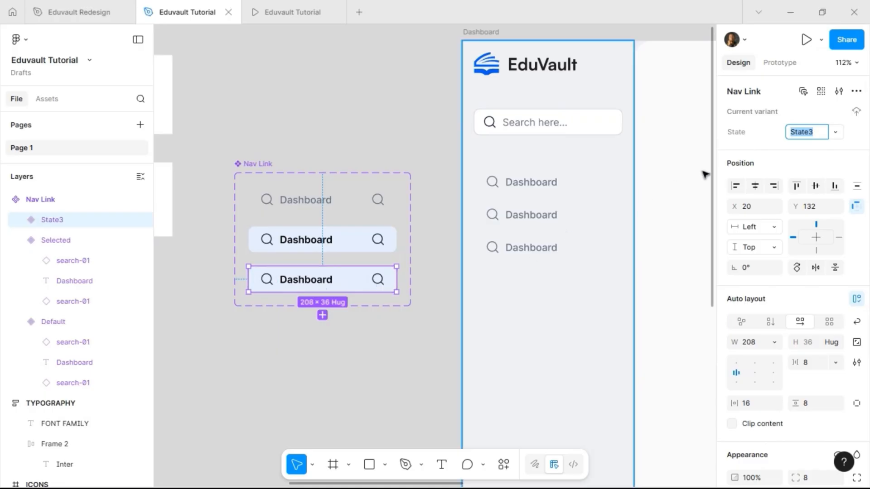
pyautogui.write('H')
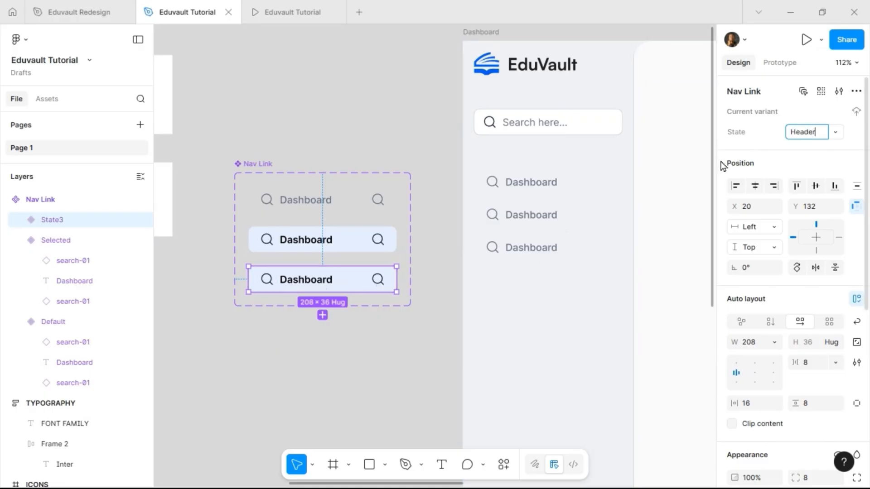
pyautogui.write('eader')
pyautogui.press('Return')
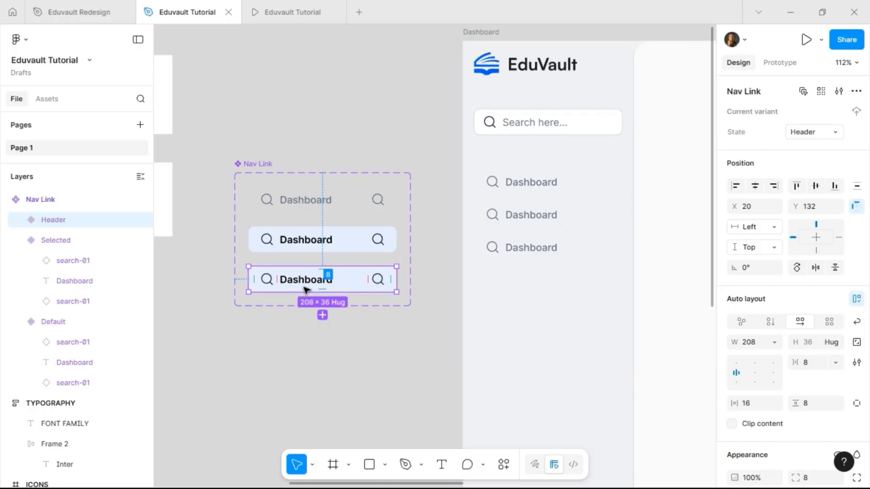
# Detach the Show Left Icon property from the new Header variant's left icon and hide that icon
pyautogui.doubleClick(272, 285)
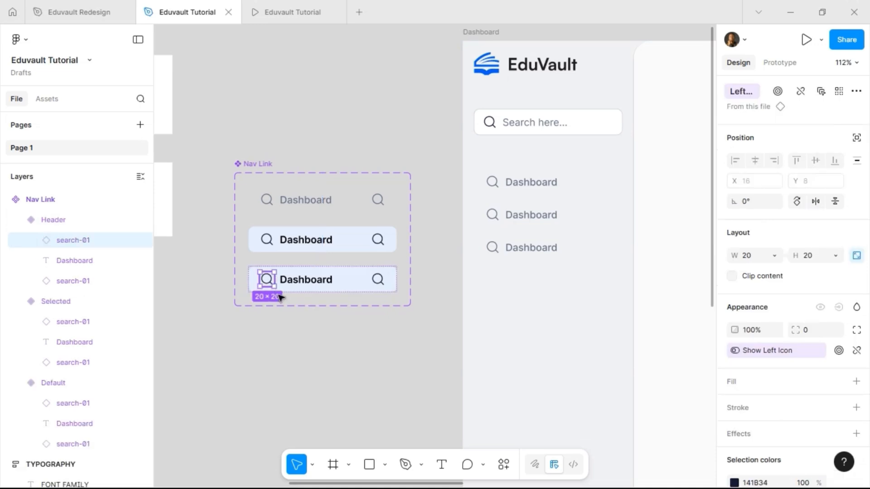
pyautogui.click(856, 351)
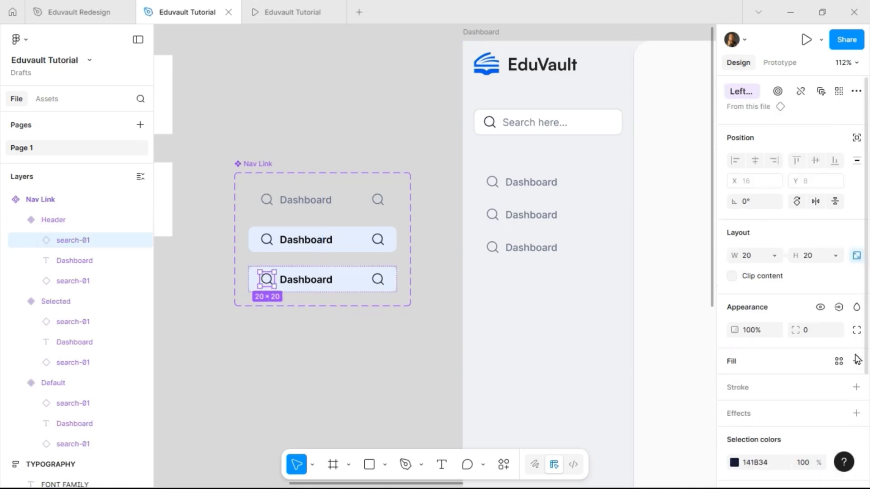
pyautogui.click(816, 309)
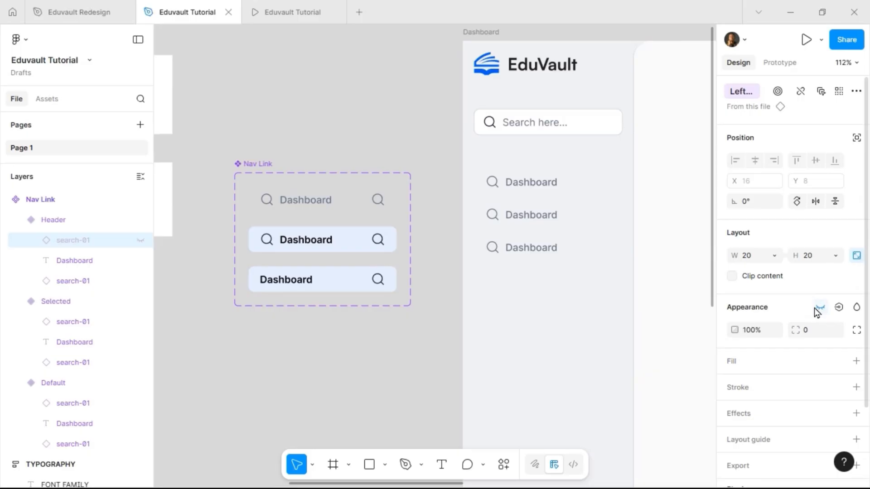
# Resize the right search icon of the Header Nav Link variant to 16 by 16
pyautogui.click(377, 279)
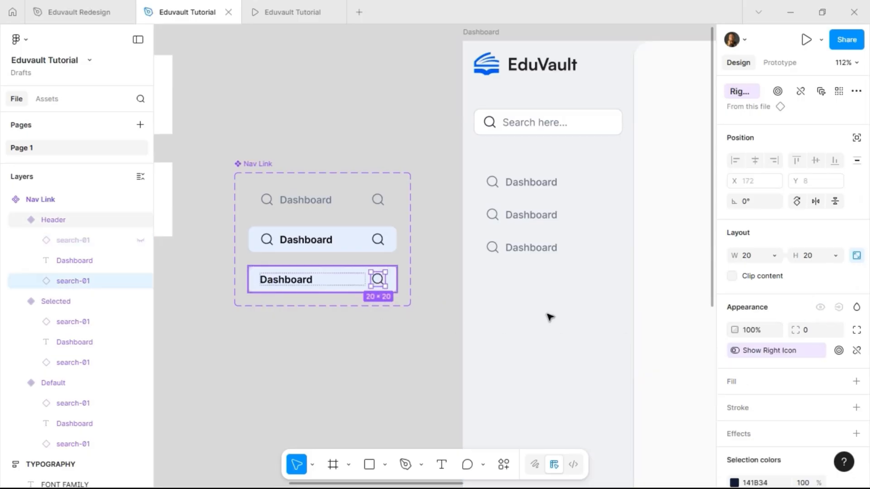
pyautogui.click(813, 262)
pyautogui.write('16')
pyautogui.press('Return')
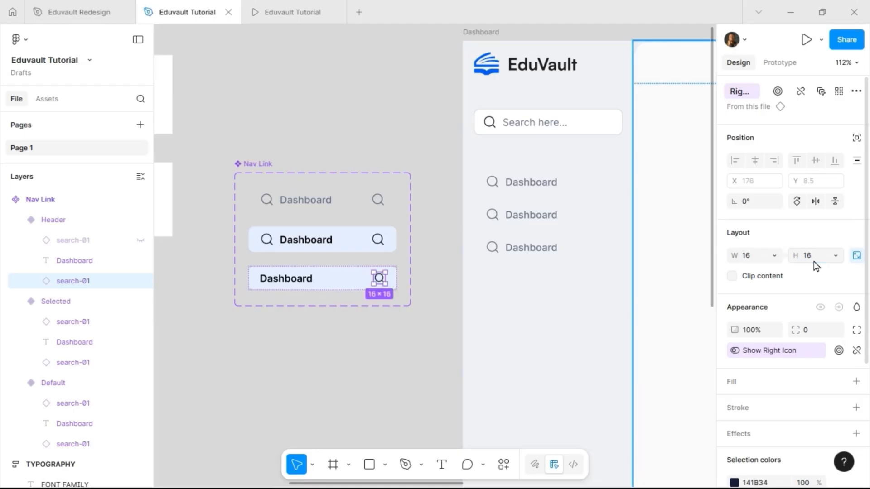
# Remove the Header variant's background fill and set its label's font weight to Medium
pyautogui.press('Escape')
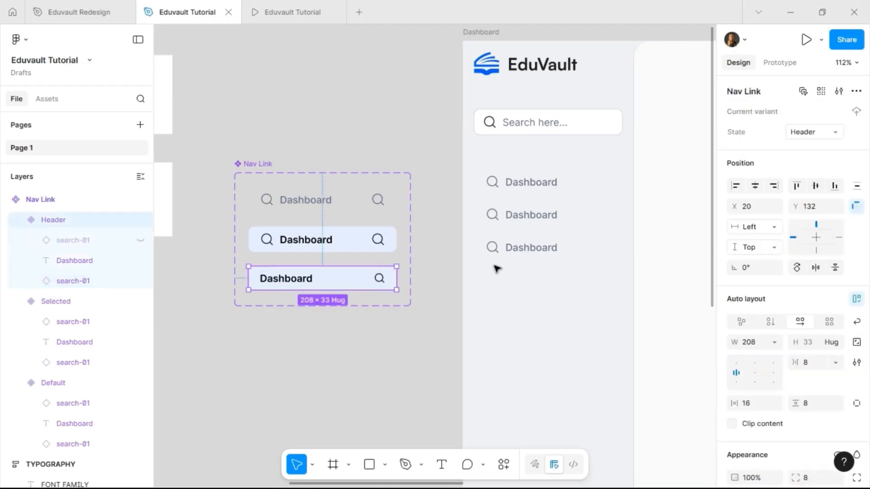
pyautogui.scroll(-4, 832, 372)
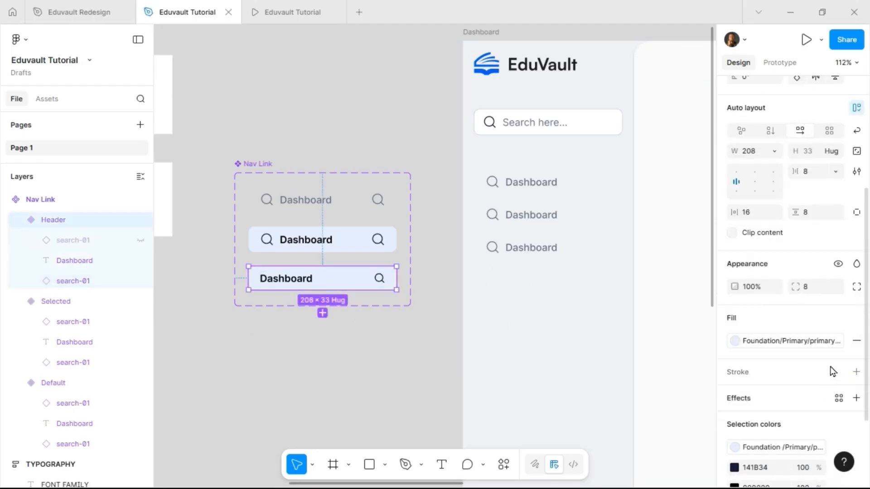
pyautogui.click(856, 341)
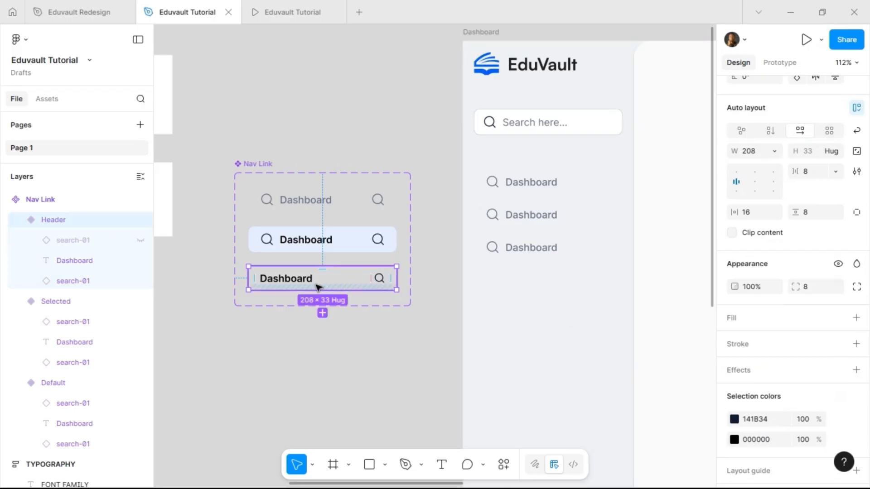
pyautogui.click(299, 280)
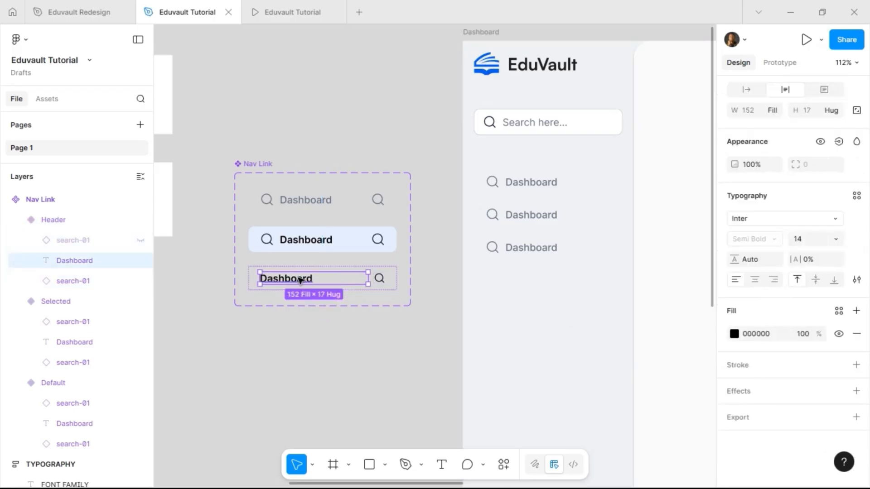
pyautogui.click(773, 266)
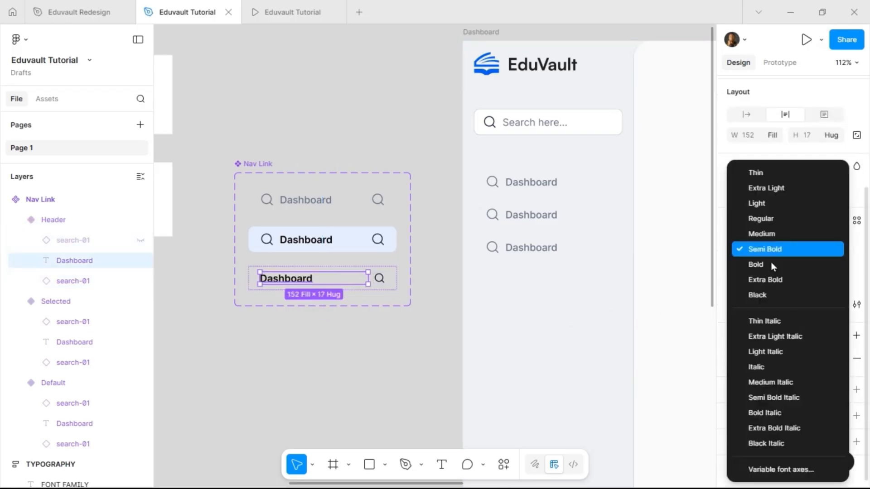
pyautogui.click(781, 233)
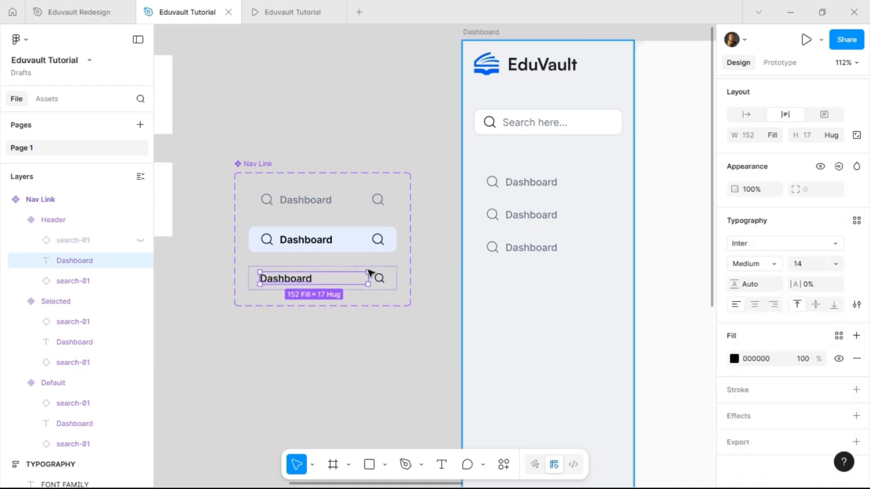
# Try changing the Header variant's label to PRIMARY, and undo the text change
pyautogui.doubleClick(308, 281)
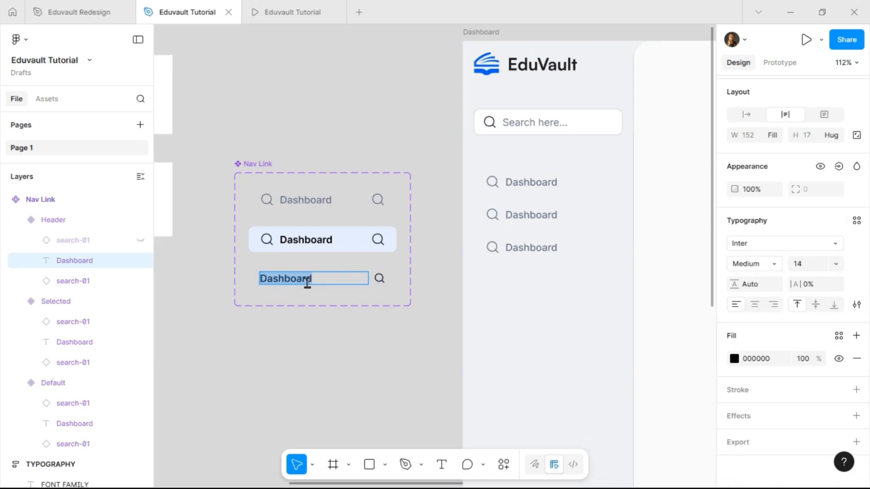
pyautogui.write('PRIMARY')
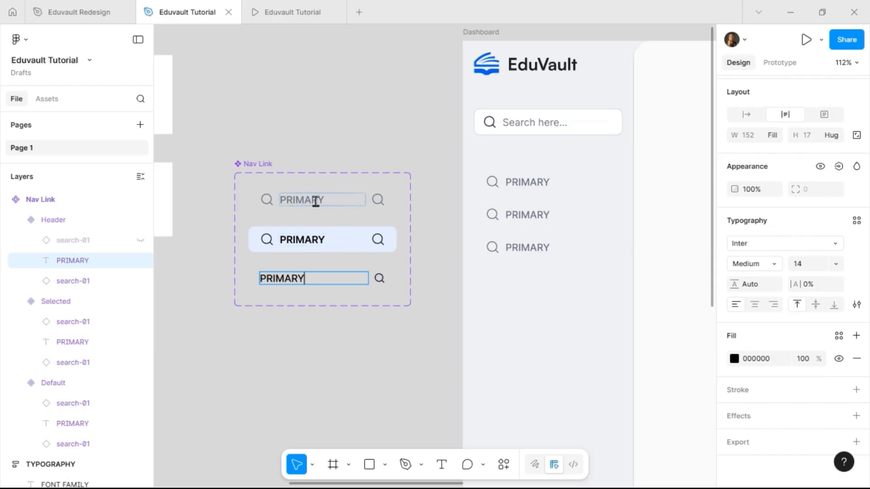
pyautogui.hotkey('ctrl', 'z')
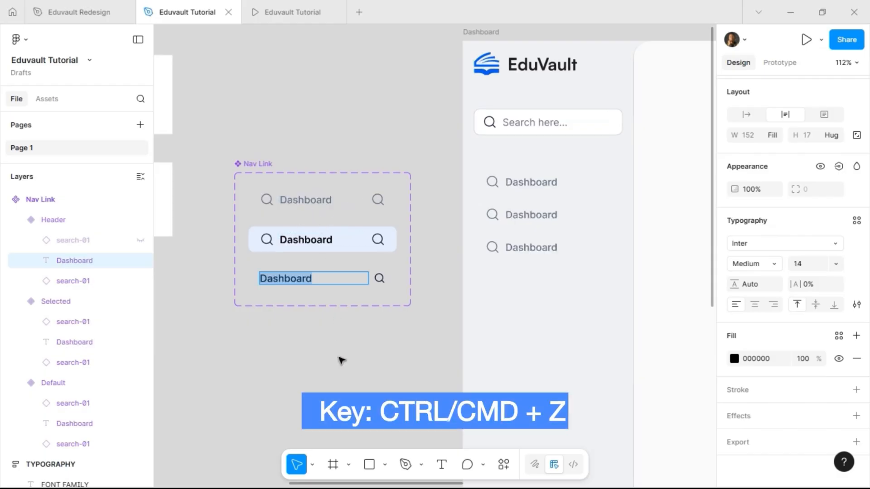
pyautogui.click(353, 343)
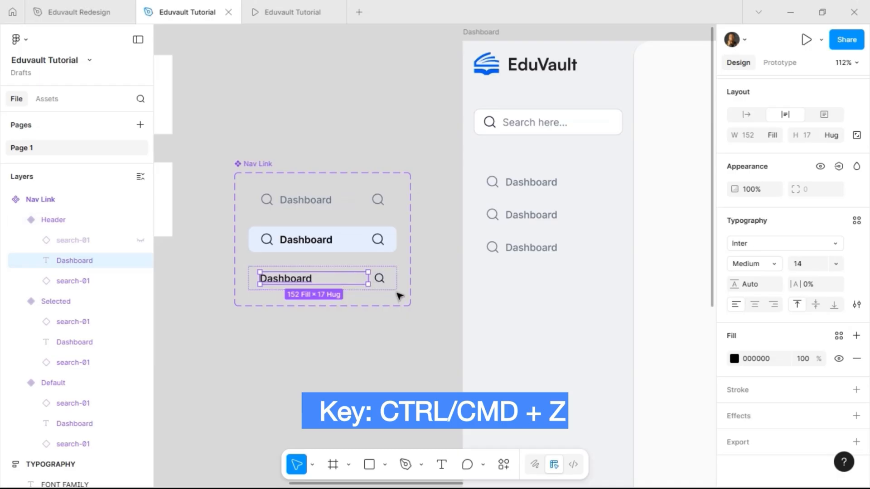
pyautogui.press('Escape')
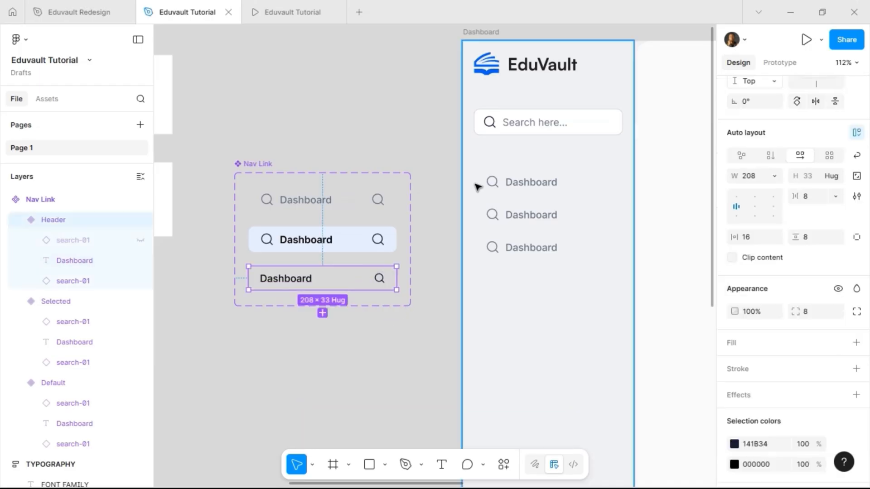
# Switch the first sidebar Nav Link's State to Header
pyautogui.click(530, 185)
pyautogui.doubleClick(528, 187)
pyautogui.doubleClick(579, 187)
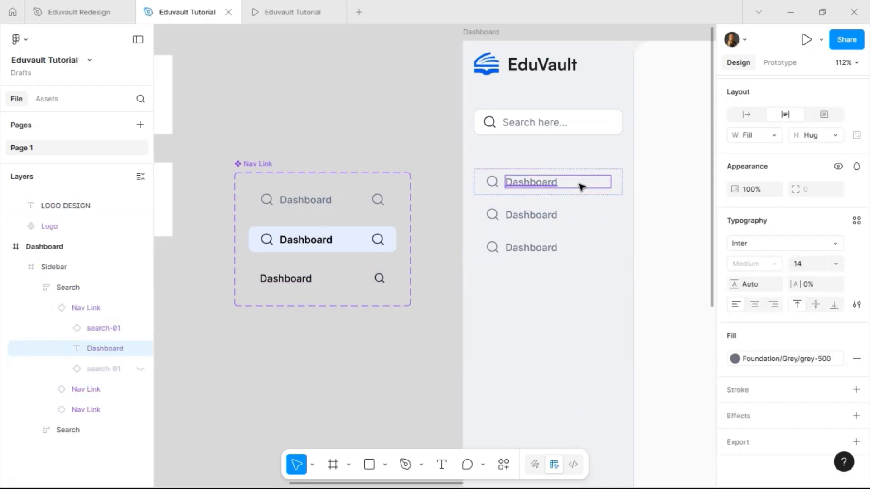
pyautogui.press('Escape')
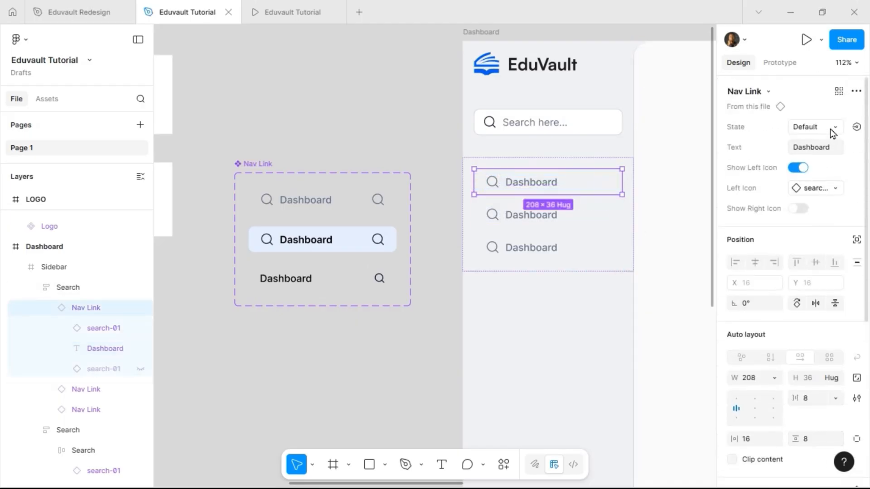
pyautogui.click(831, 130)
pyautogui.click(813, 158)
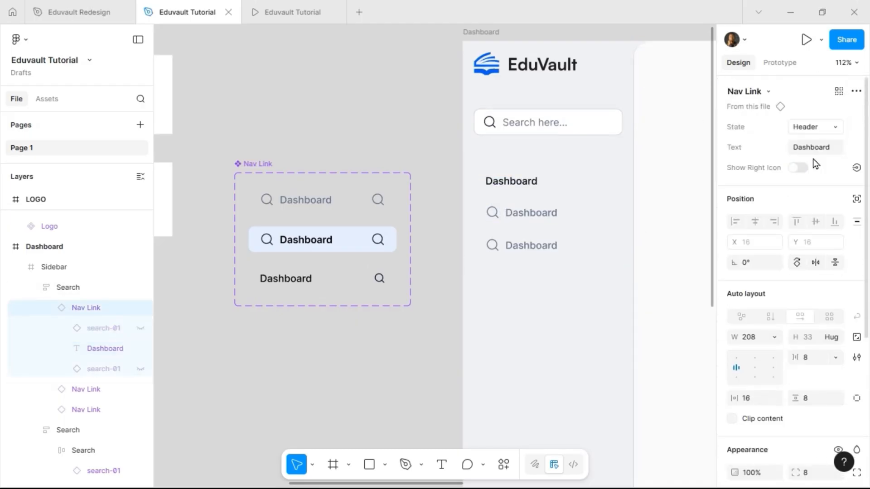
pyautogui.click(524, 164)
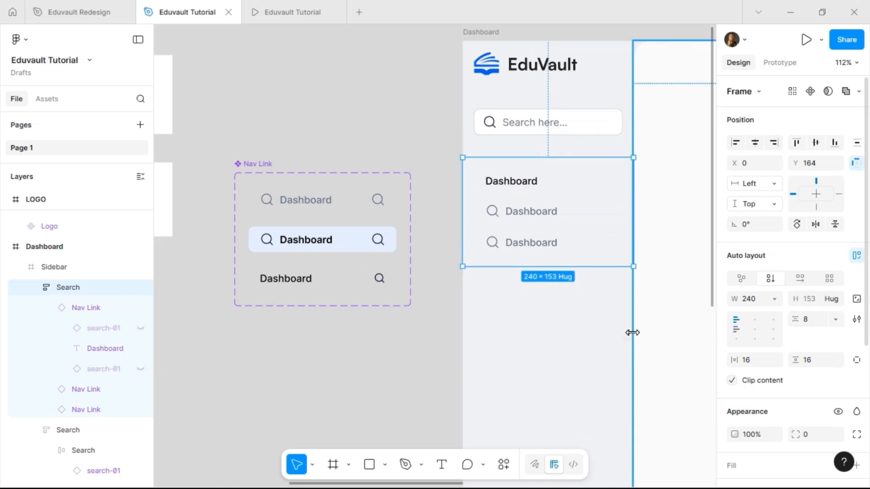
pyautogui.click(428, 341)
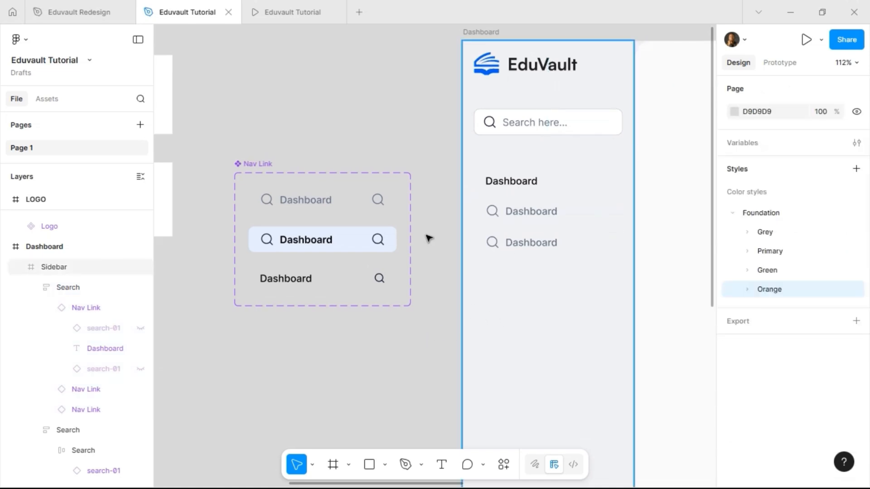
# Turn on Show Right Icon for the sidebar's Header Nav Link
pyautogui.click(348, 284)
pyautogui.click(533, 186)
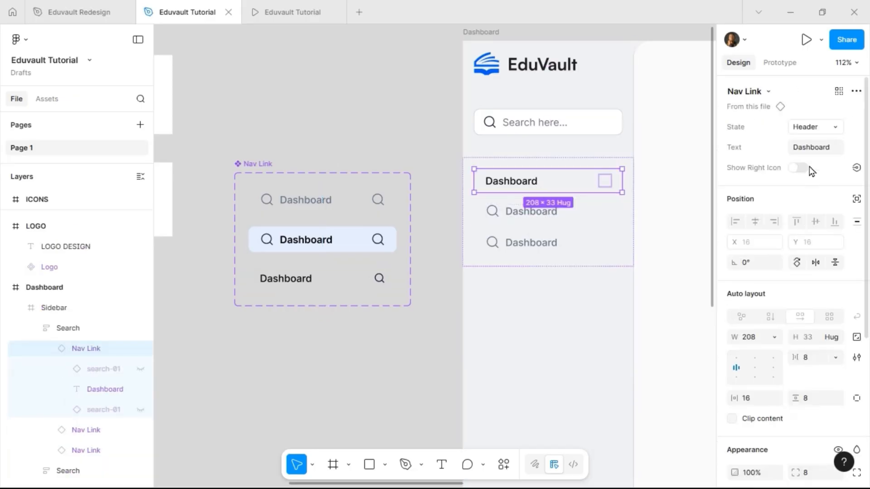
pyautogui.click(799, 169)
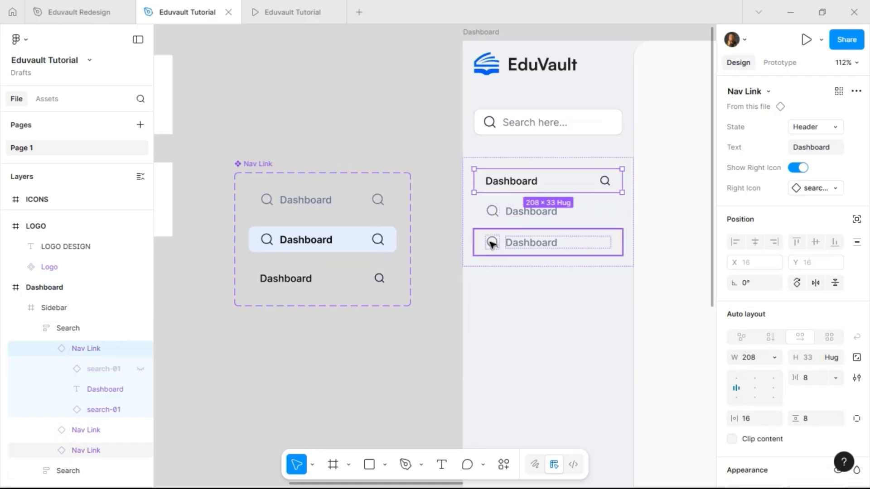
pyautogui.click(443, 270)
# Apply the Foundation/Grey grey-500 color style to the right icon of the Header variant in the Nav Link component
pyautogui.hscroll(1, 442, 271)
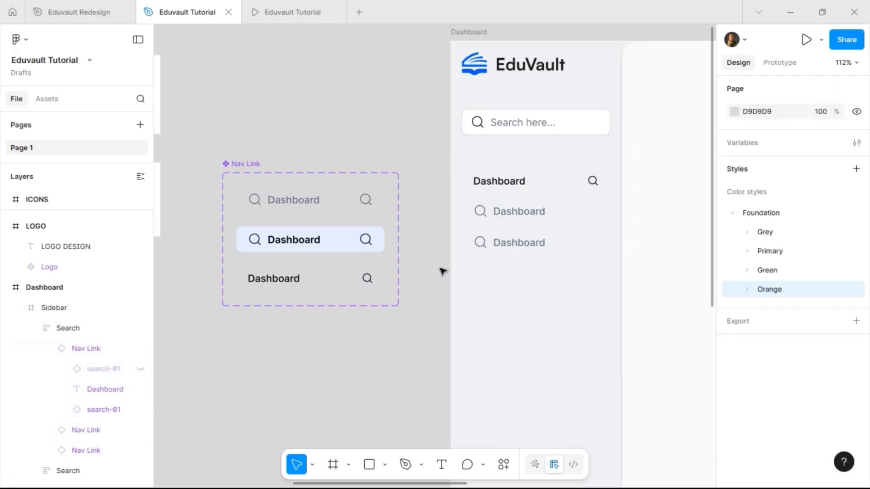
pyautogui.hscroll(4, 443, 271)
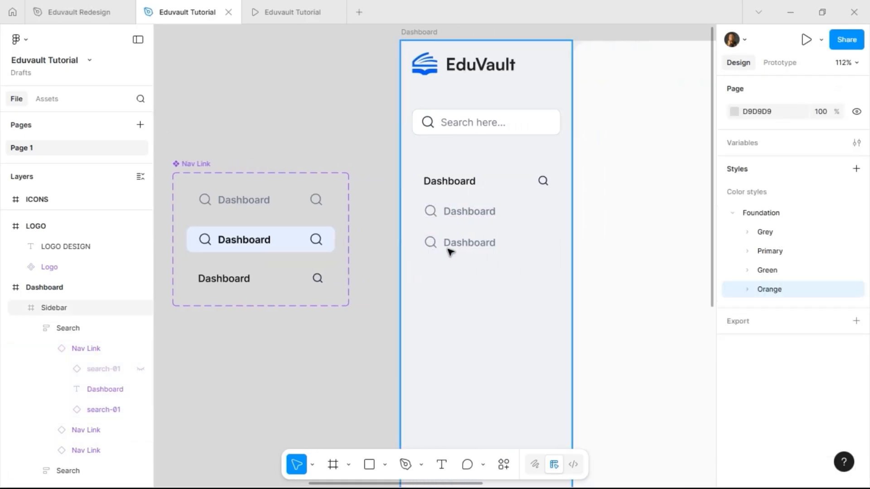
pyautogui.doubleClick(317, 278)
pyautogui.scroll(-3, 794, 363)
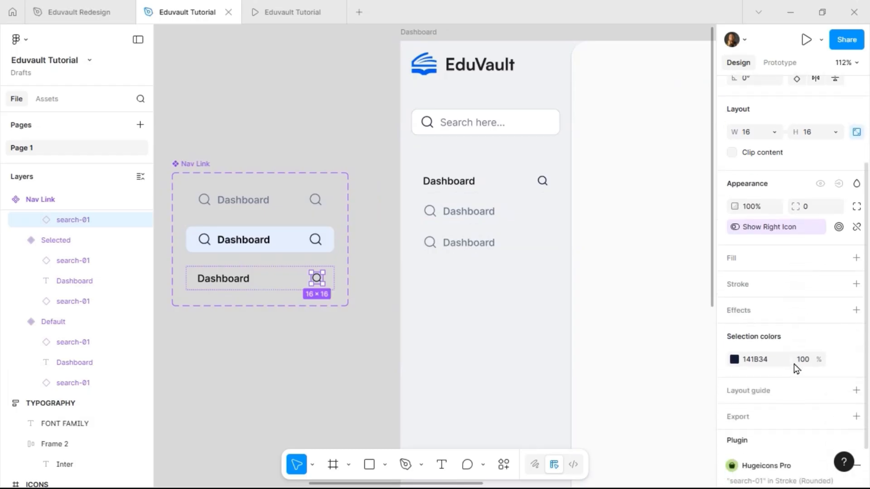
pyautogui.click(840, 356)
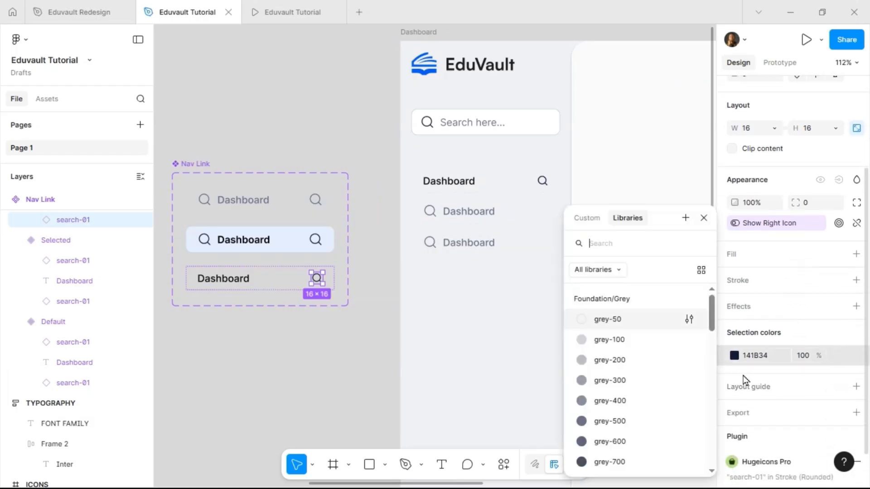
pyautogui.click(646, 423)
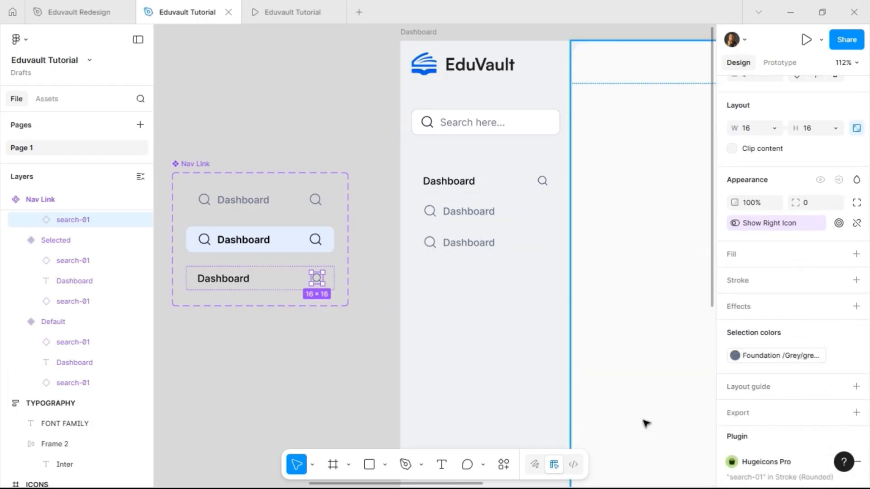
pyautogui.click(329, 335)
# Set the text of the third sidebar Nav Link to Add a Product
pyautogui.doubleClick(477, 189)
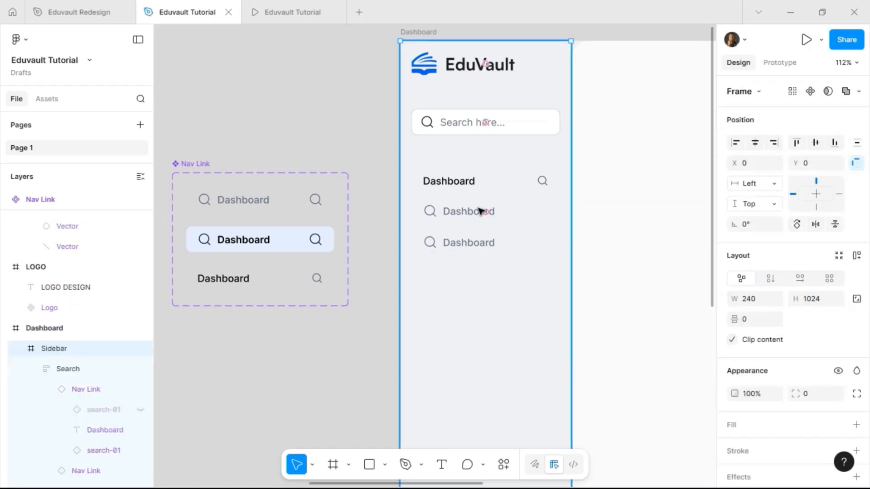
pyautogui.click(482, 215)
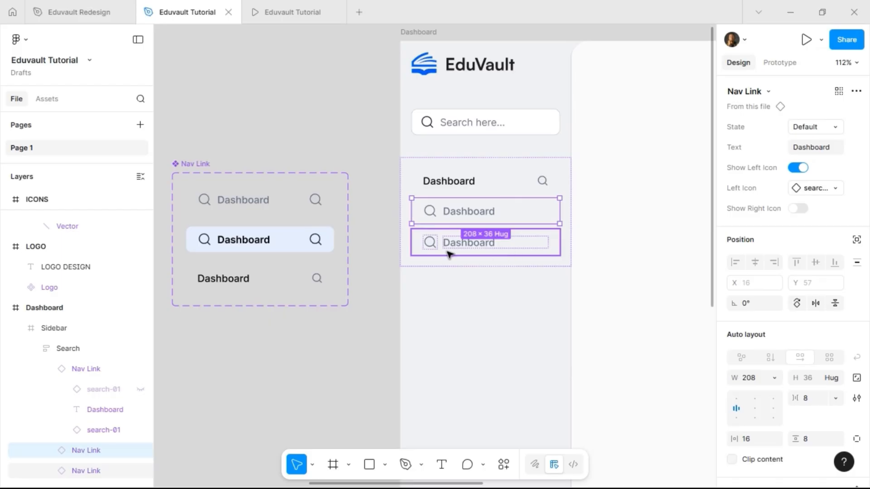
pyautogui.hscroll(-2, 448, 251)
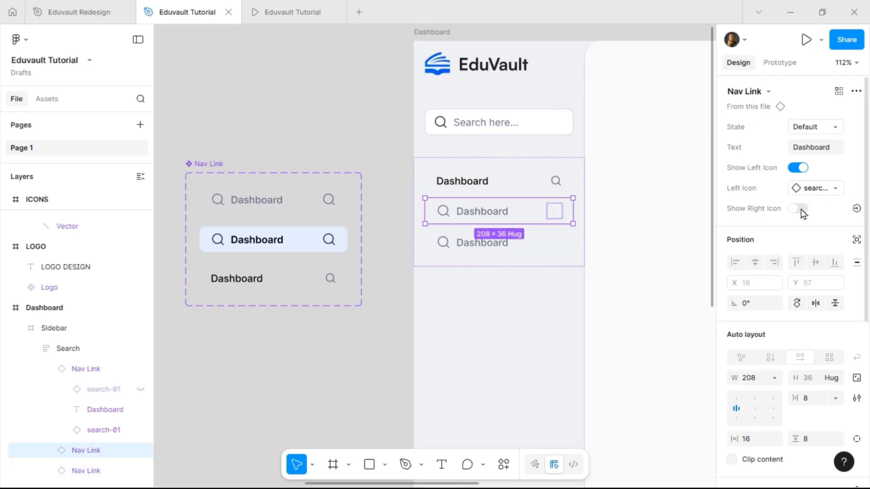
pyautogui.click(548, 244)
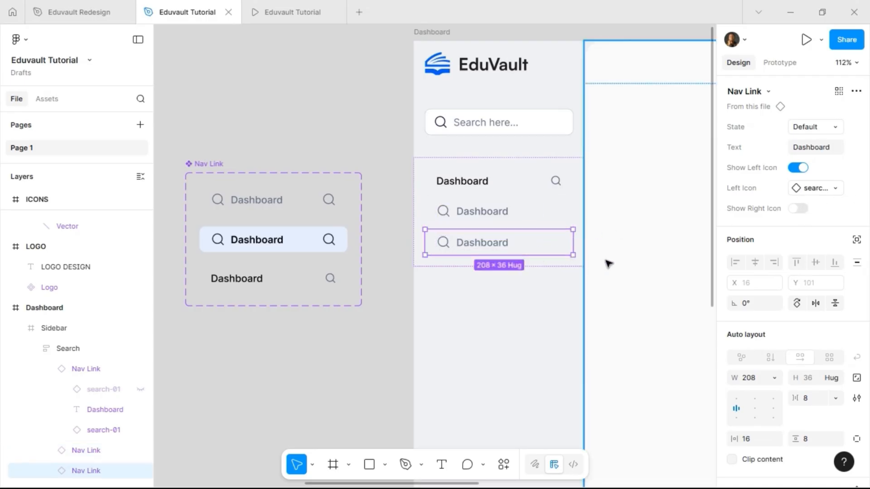
pyautogui.click(810, 145)
pyautogui.write('Add a Pr')
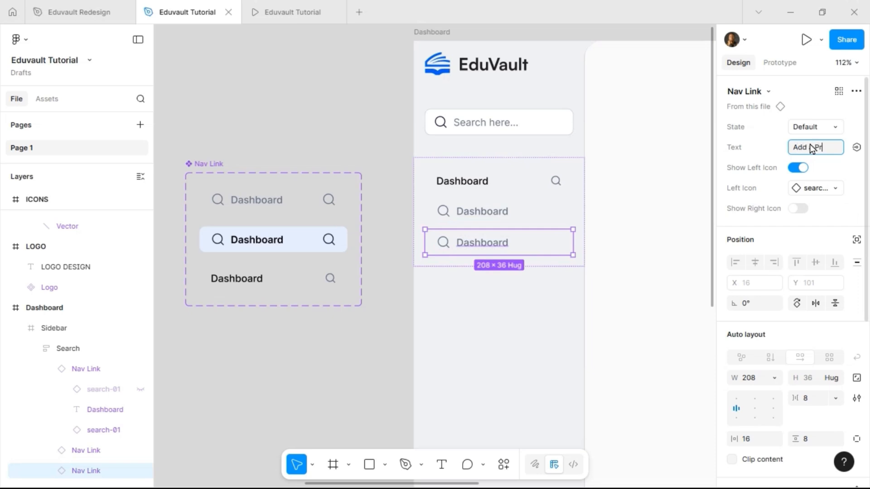
pyautogui.write('oduct')
pyautogui.press('Return')
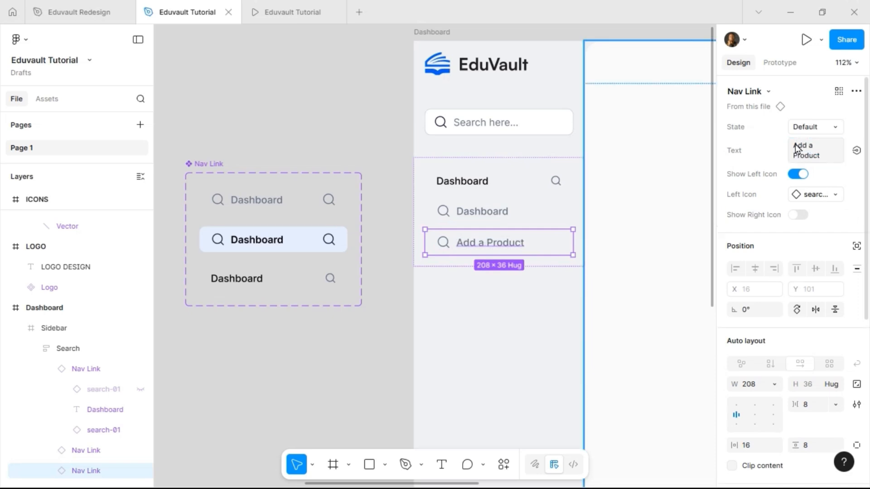
# Duplicate the Add a Product link in the sidebar and set the copy's text to Marketplace
pyautogui.hotkey('ctrl', 'd')
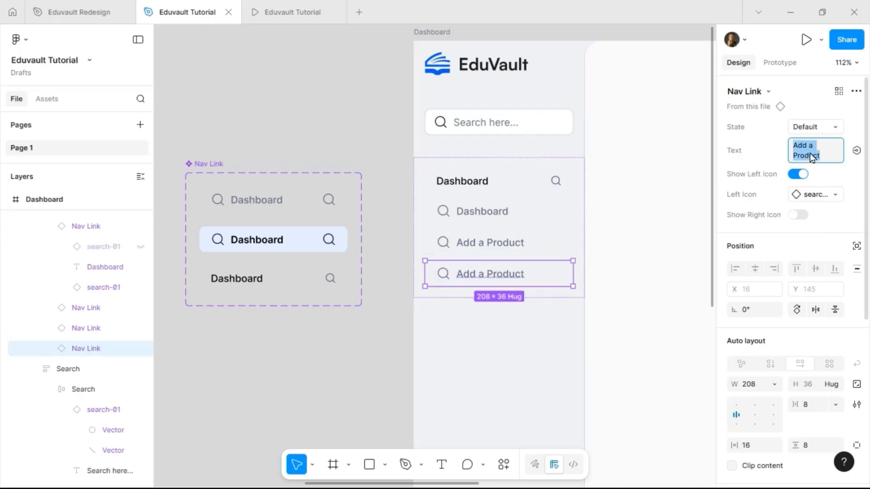
pyautogui.write('Marketplace')
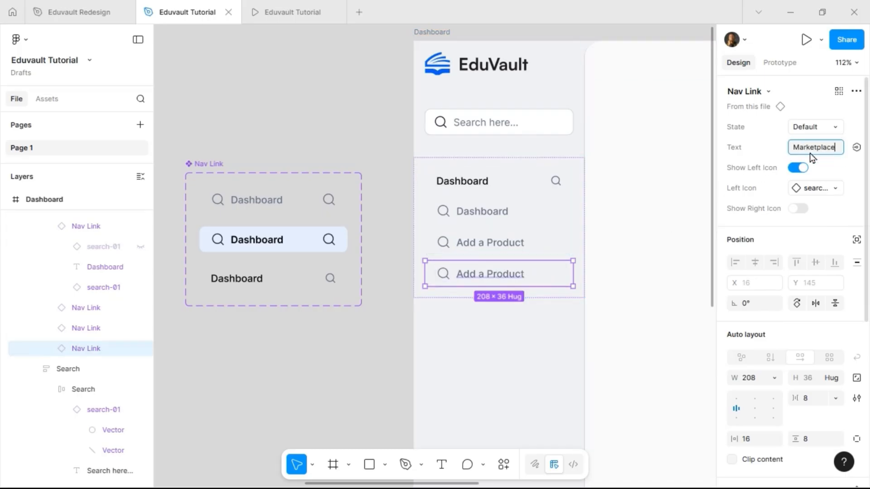
pyautogui.press('Return')
# Place a copy of the sidebar's navigation links frame on the canvas below the Nav Link component set
pyautogui.click(467, 195)
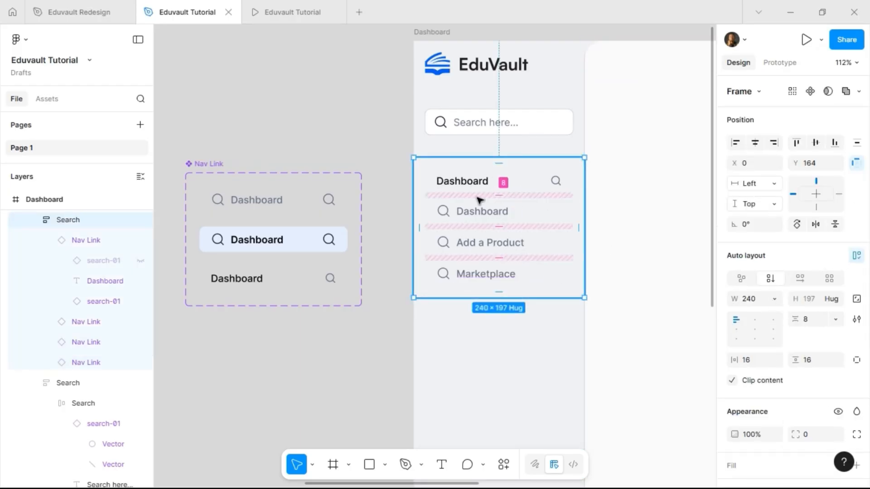
pyautogui.moveTo(478, 197); pyautogui.dragTo(269, 360)
pyautogui.hscroll(-2, 358, 299)
pyautogui.hscroll(-2, 361, 301)
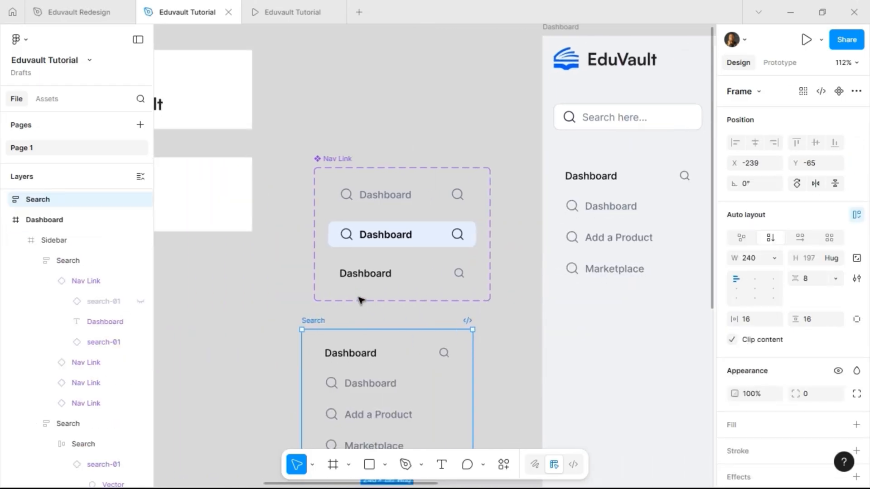
# Align the copied navigation frame with the left edge of the Nav Link component set and rename it Interaction
pyautogui.scroll(-3, 361, 247)
pyautogui.moveTo(310, 189); pyautogui.dragTo(329, 192)
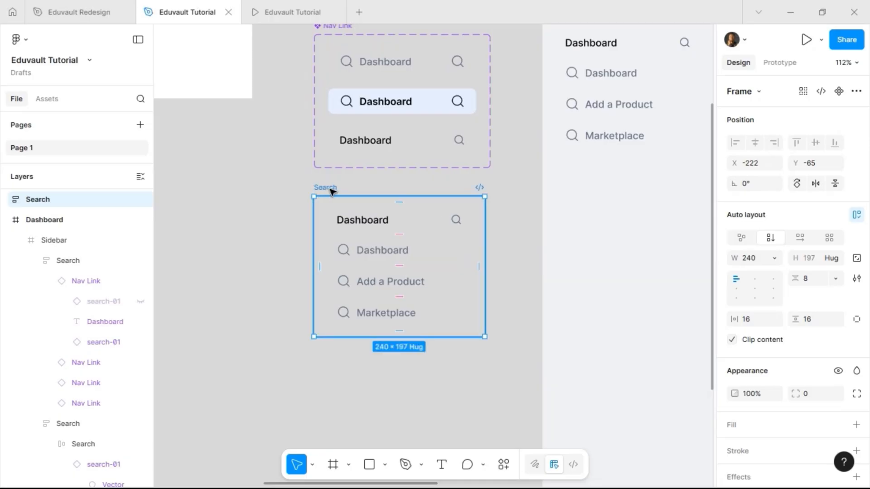
pyautogui.doubleClick(331, 188)
pyautogui.write('Inter')
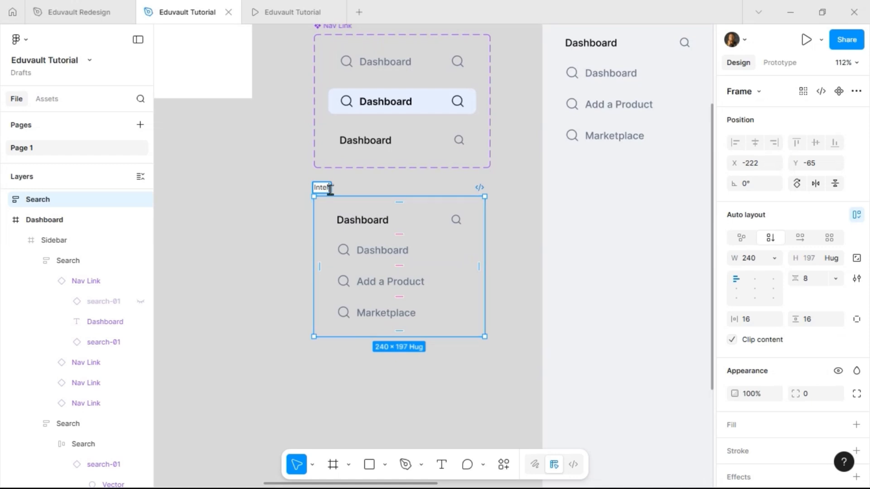
pyautogui.write('action')
pyautogui.press('Return')
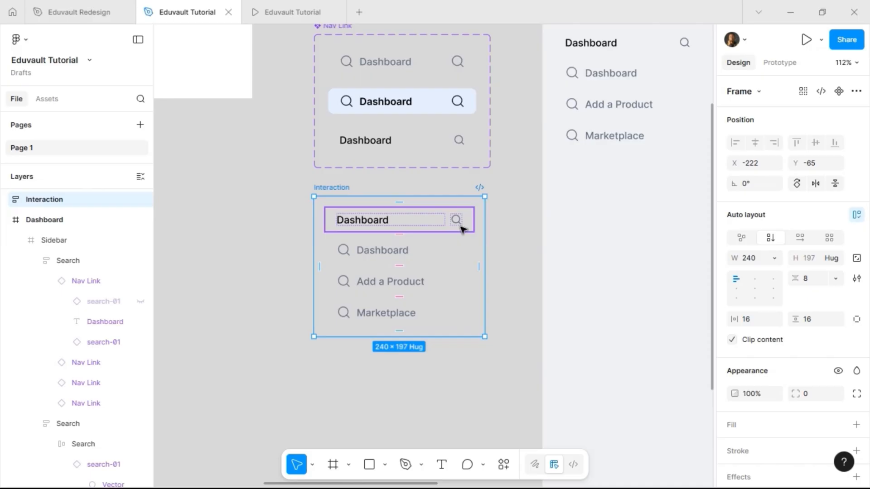
# Duplicate the search icon in the ICONS frame five times in a row, offsetting each copy 40 px to the right
pyautogui.hscroll(-10, 461, 228)
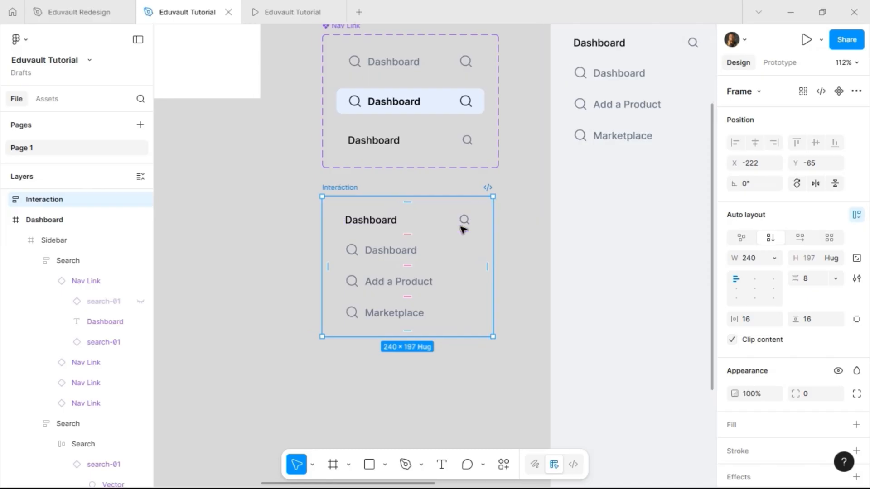
pyautogui.click(302, 75)
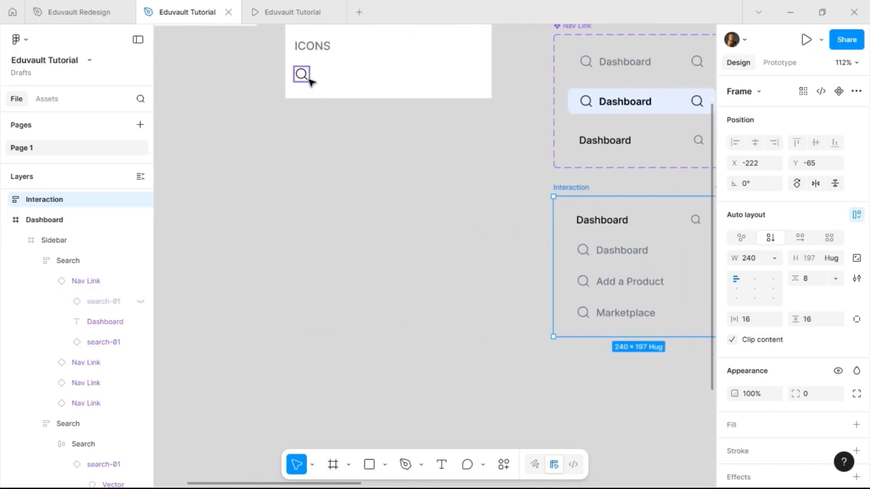
pyautogui.hotkey('ctrl', 'd')
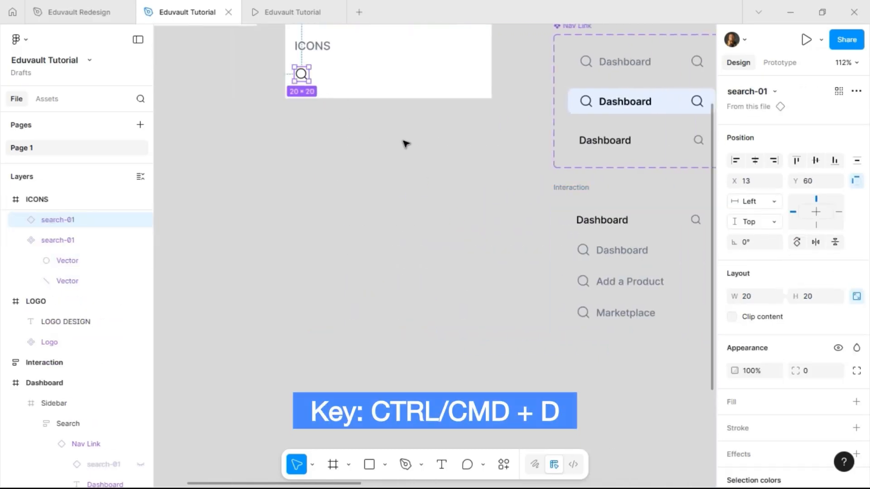
pyautogui.hotkey('shift', 'Right')
pyautogui.hotkey('shift', 'Right')
pyautogui.hotkey('shift', 'Right')
pyautogui.hotkey('shift', 'Right')
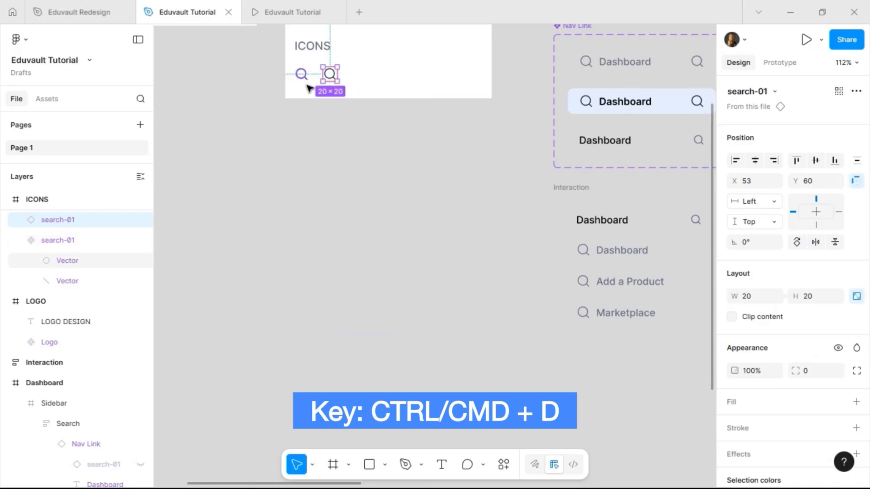
pyautogui.hotkey('ctrl', 'd')
pyautogui.hotkey('ctrl', 'd')
pyautogui.hotkey('ctrl', 'd')
pyautogui.hotkey('ctrl', 'd')
# Swap the second icon in the ICONS frame for arrow-down-01 from the Hugeicons Icon Library plugin, using the free rounded Stroke variant
pyautogui.click(332, 76)
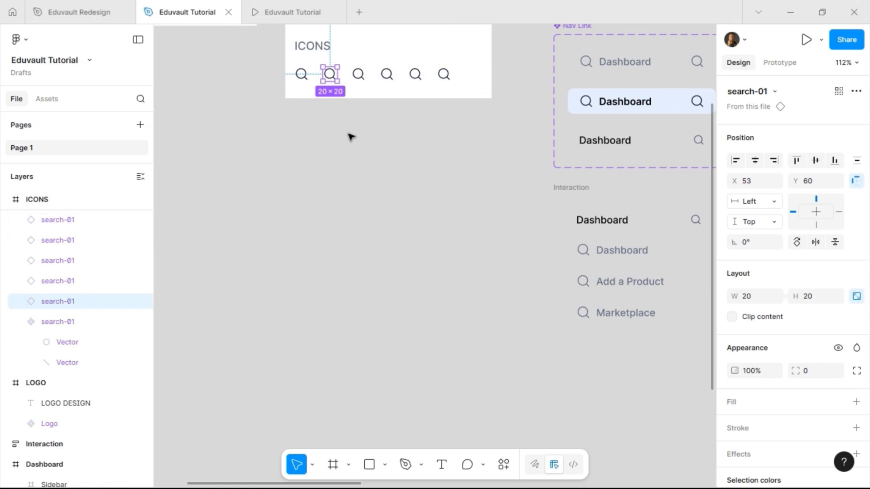
pyautogui.rightClick(330, 75)
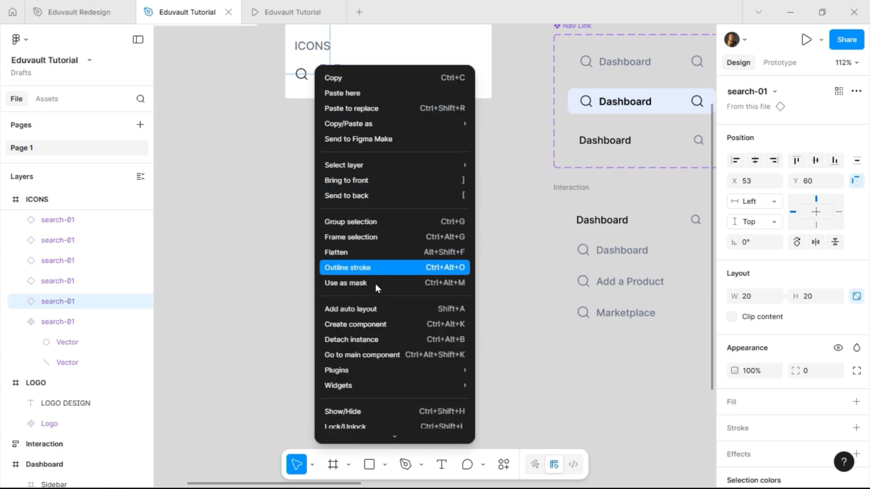
pyautogui.moveTo(462, 371)
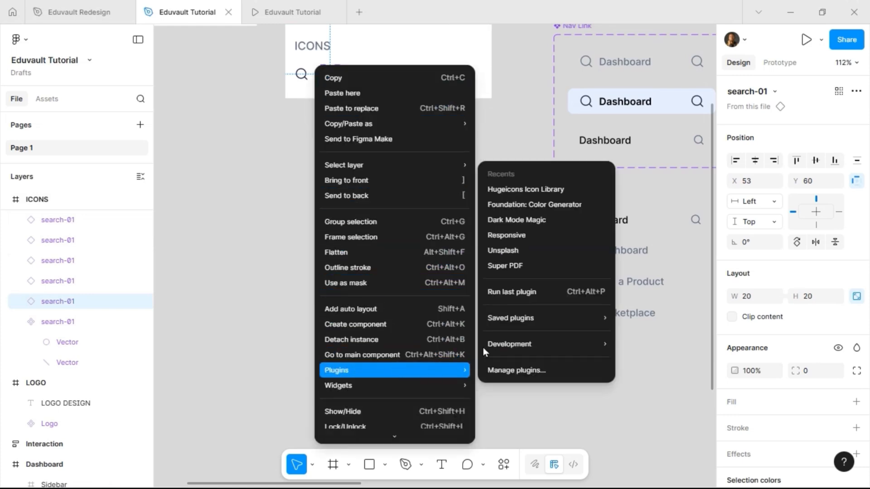
pyautogui.click(518, 190)
pyautogui.moveTo(397, 326); pyautogui.dragTo(461, 472)
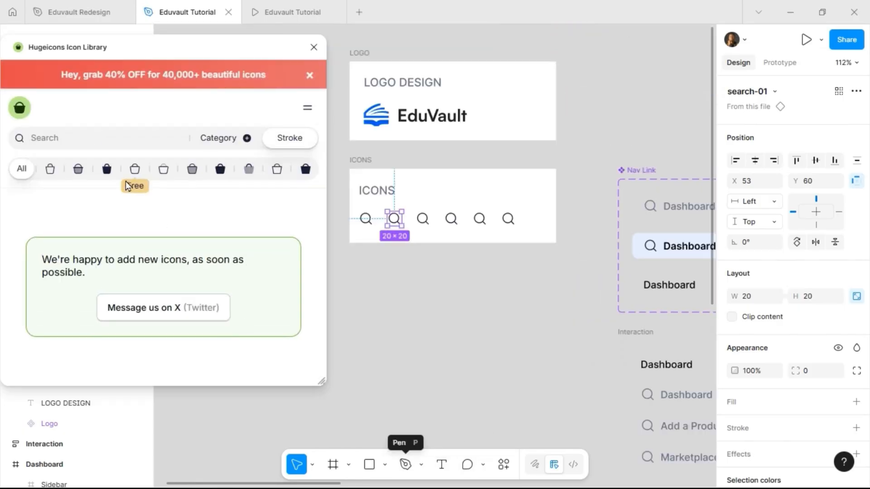
pyautogui.click(134, 170)
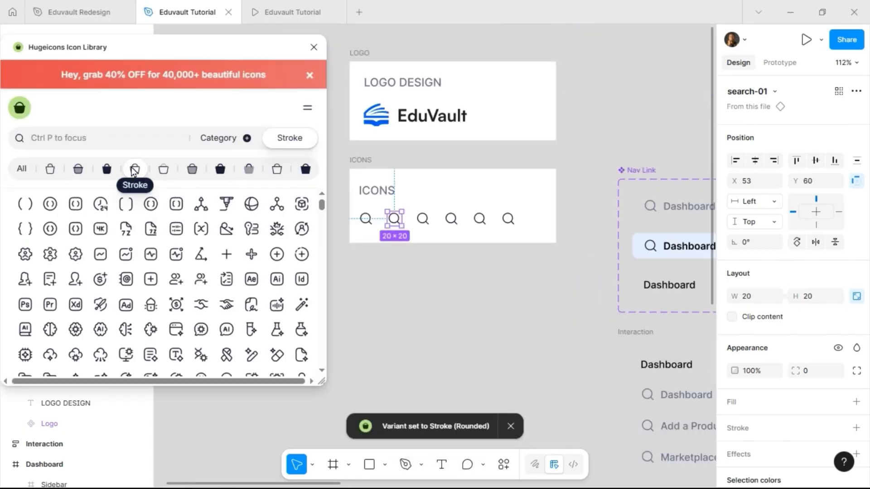
pyautogui.click(97, 136)
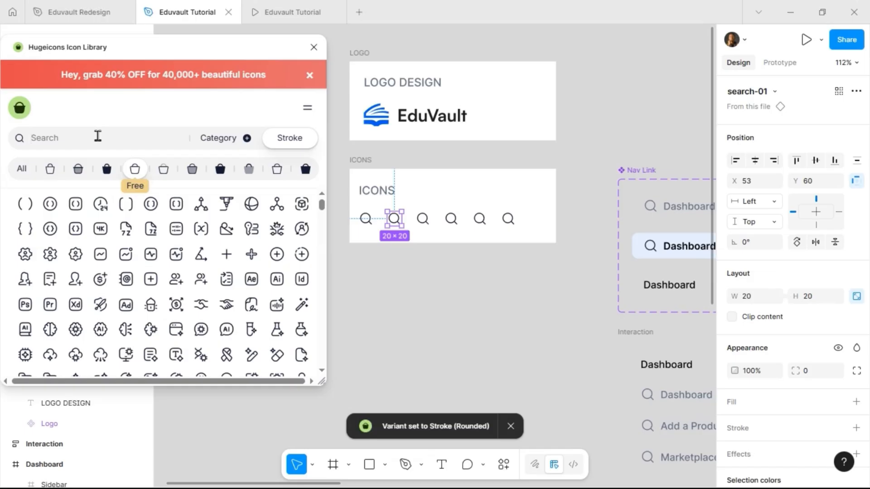
pyautogui.write('Down')
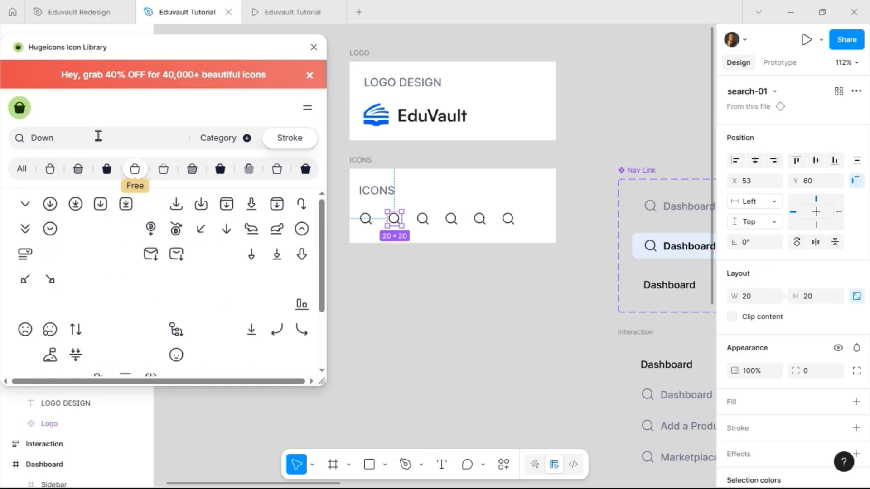
pyautogui.click(26, 204)
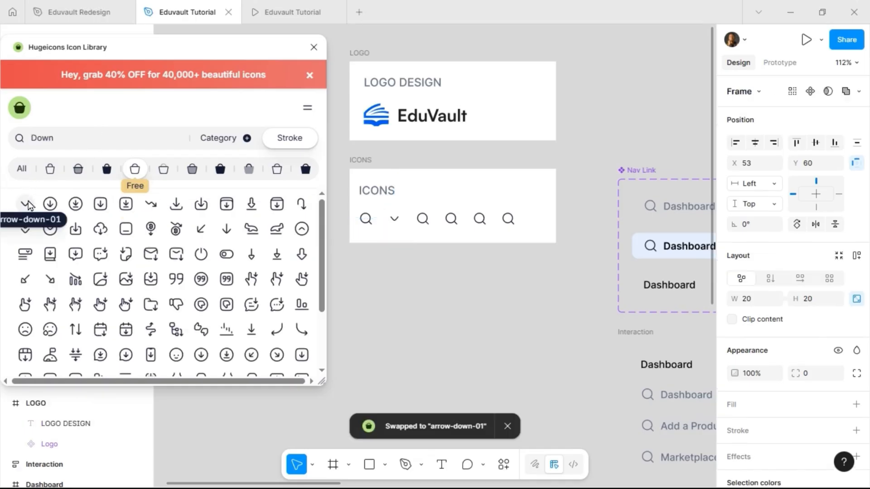
# Find "up" icons in Hugeicons and swap the third icon in the ICONS frame for arrow-up-01
pyautogui.click(422, 219)
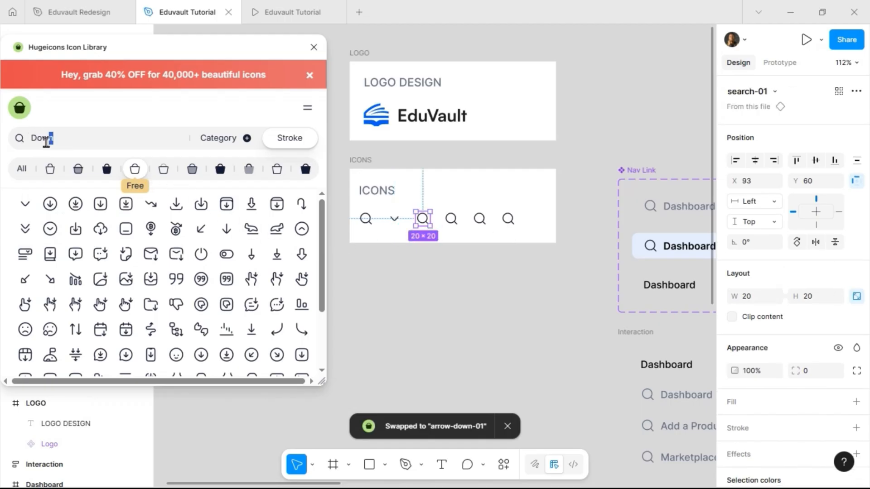
pyautogui.moveTo(53, 137); pyautogui.dragTo(33, 154)
pyautogui.write('up')
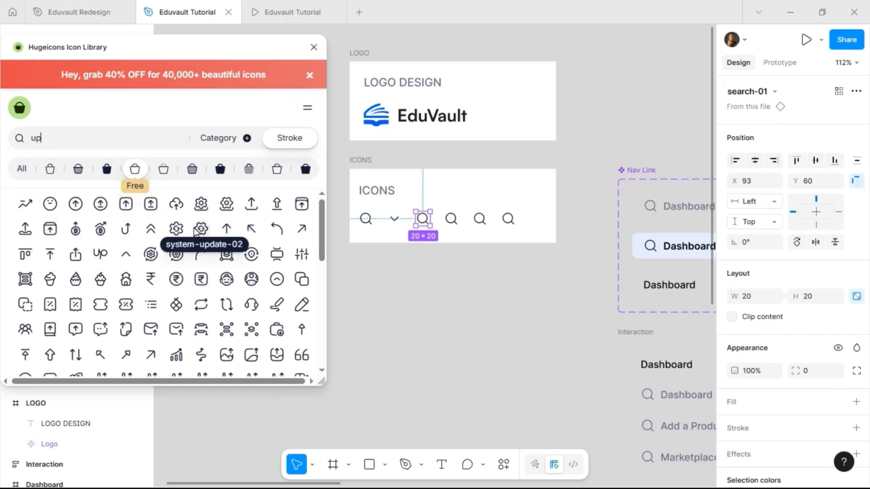
pyautogui.scroll(-2, 155, 231)
pyautogui.scroll(2, 155, 232)
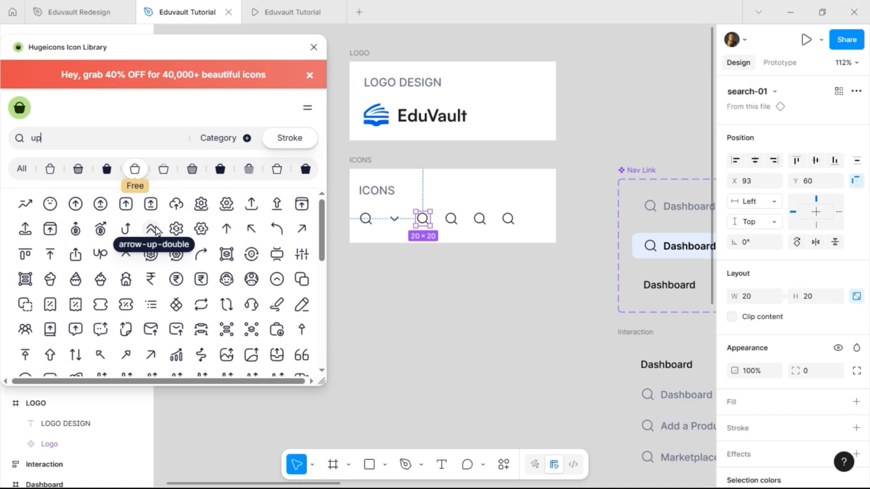
pyautogui.click(121, 258)
# Swap the fourth icon for arrow-left-01 and the fifth for panel-left-open, using a Hugeicons search for "left"
pyautogui.press('Tab')
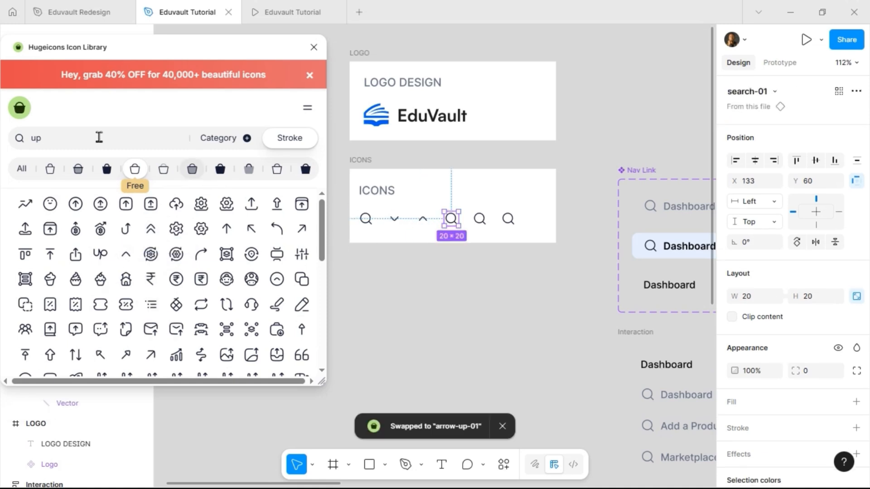
pyautogui.moveTo(98, 137); pyautogui.dragTo(32, 138)
pyautogui.write('left')
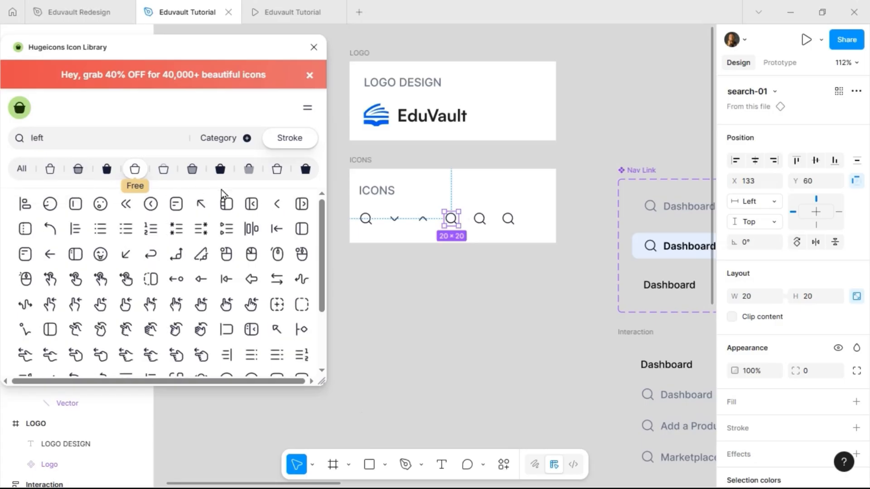
pyautogui.click(277, 206)
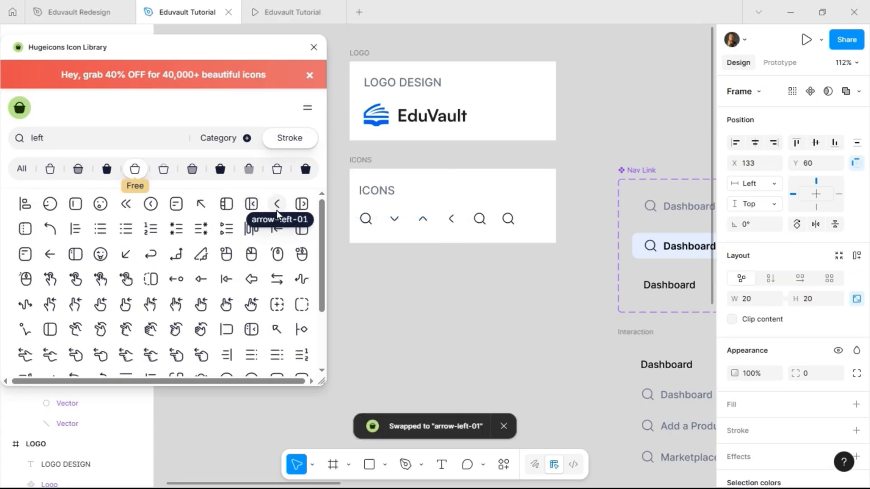
pyautogui.press('Tab')
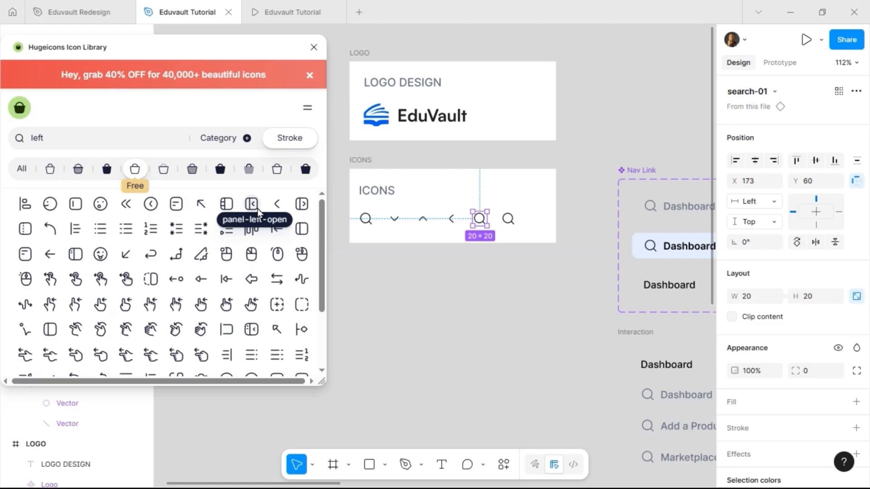
pyautogui.click(257, 208)
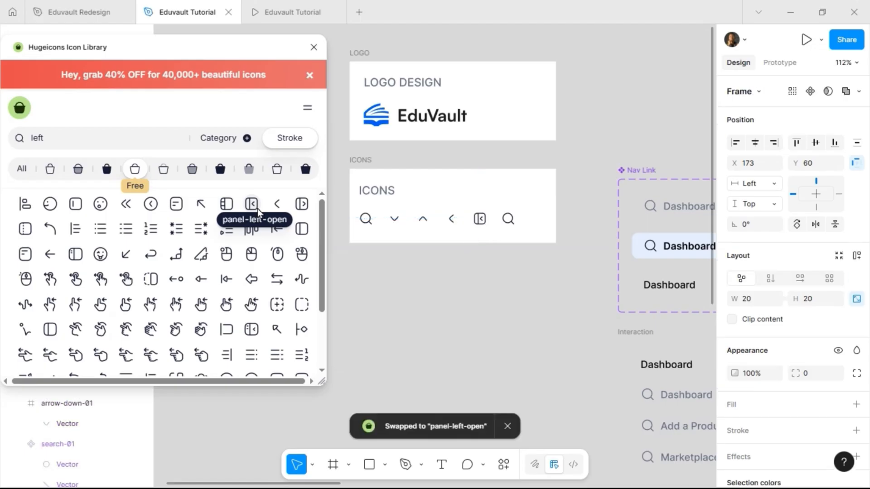
# Find "right" icons in Hugeicons and swap the last search icon in the ICONS row for arrow-right-01
pyautogui.click(506, 220)
pyautogui.doubleClick(25, 141)
pyautogui.write('right')
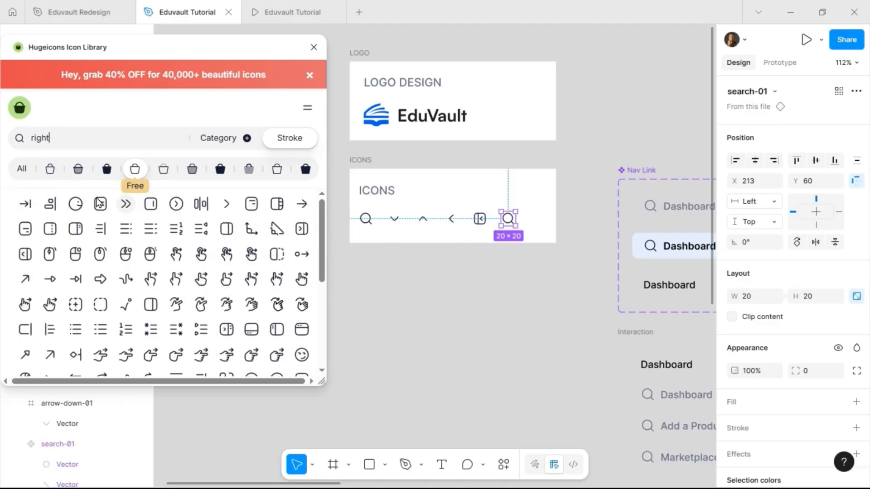
pyautogui.click(228, 208)
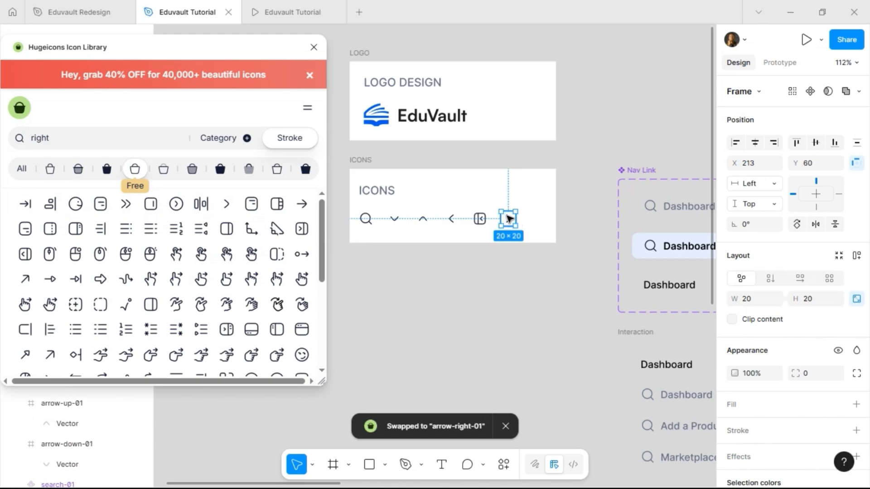
# Duplicate the arrow-right-01 icon and place the copy 40 px to its right in the ICONS row
pyautogui.click(557, 247)
pyautogui.click(514, 217)
pyautogui.hotkey('ctrl', 'd')
pyautogui.hotkey('shift', 'Right')
pyautogui.hotkey('shift', 'Right')
pyautogui.hotkey('shift', 'Right')
pyautogui.hotkey('shift', 'Right')
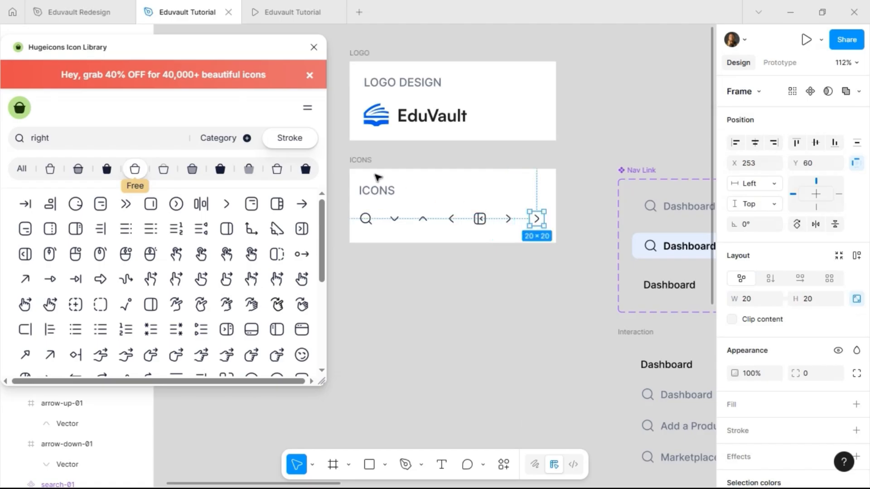
# Shift the ICONS heading and all its icons right to line up with the LOGO DESIGN heading, and 1 px up
pyautogui.click(357, 162)
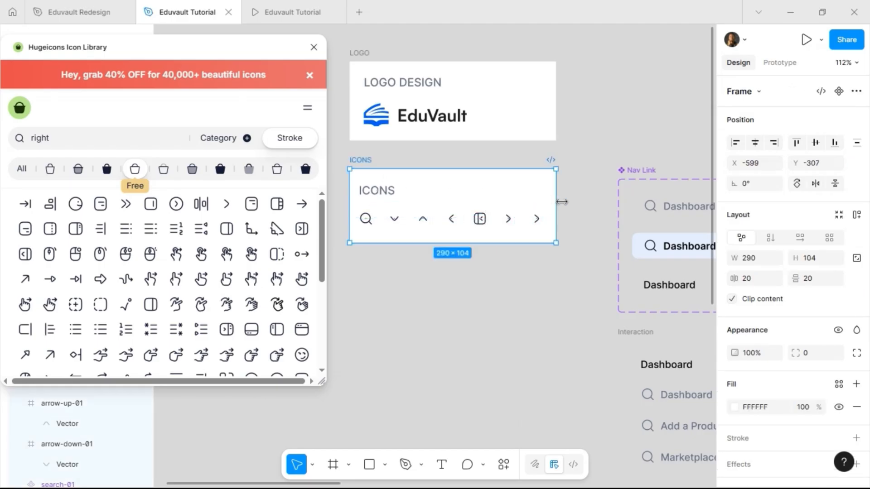
pyautogui.moveTo(555, 203); pyautogui.dragTo(364, 189)
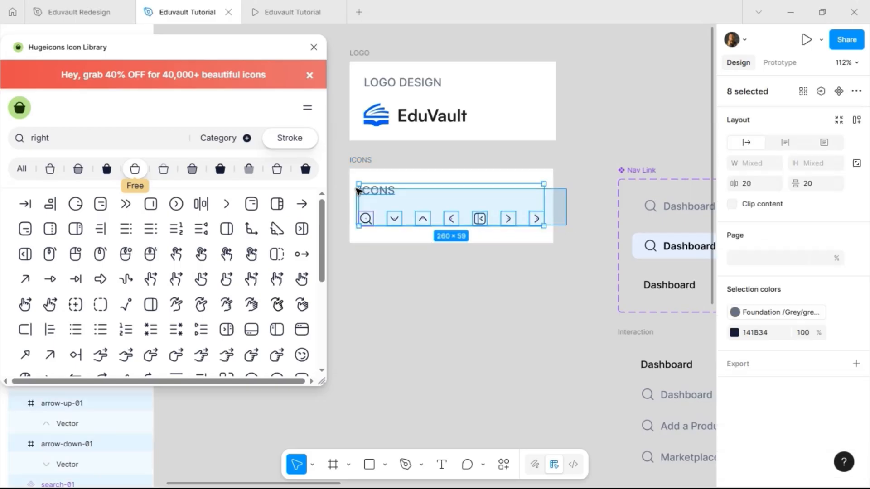
pyautogui.press('alt')
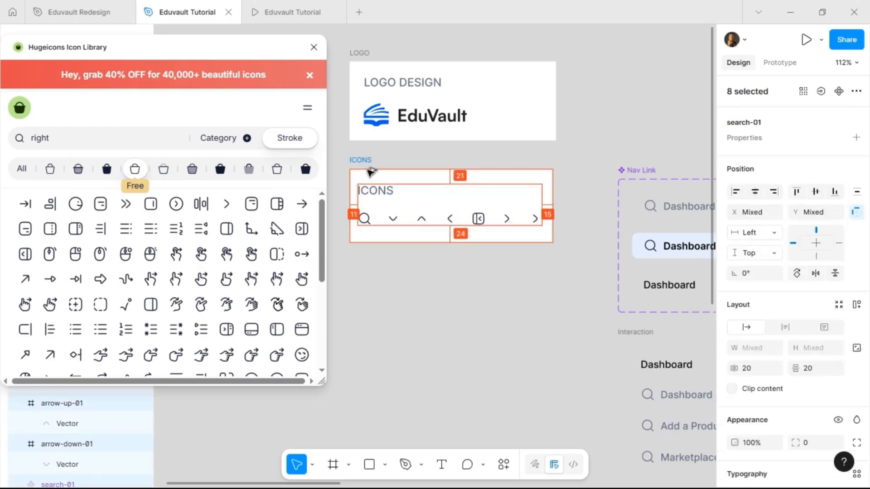
pyautogui.press('Right')
pyautogui.press('Right')
pyautogui.press('Right')
pyautogui.press('Right')
pyautogui.press('Right')
pyautogui.press('Right')
pyautogui.press('Right')
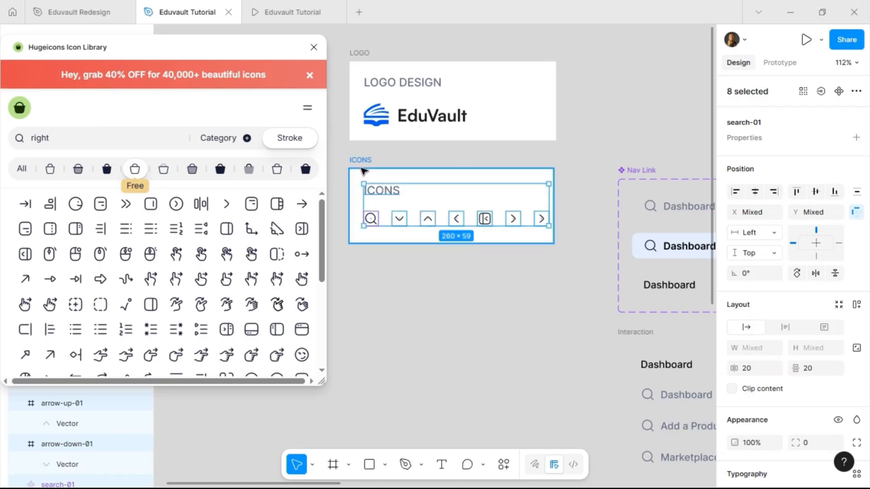
pyautogui.press('Up')
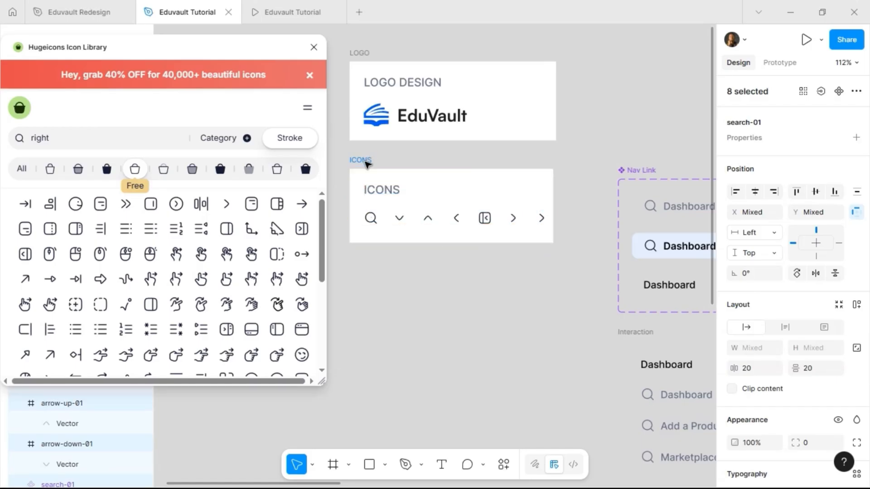
# Enlarge the ICONS frame to 300 × 217
pyautogui.press('Escape')
pyautogui.moveTo(554, 192); pyautogui.dragTo(564, 192)
pyautogui.moveTo(513, 247); pyautogui.dragTo(512, 323)
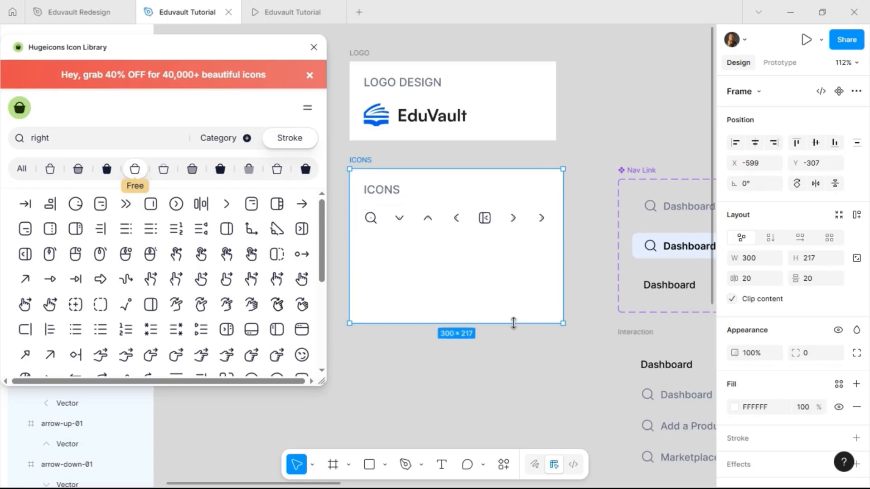
# Convert the six arrow and panel icons in the ICONS row into separate components, leaving out the search icon
pyautogui.click(594, 153)
pyautogui.moveTo(591, 246); pyautogui.dragTo(394, 214)
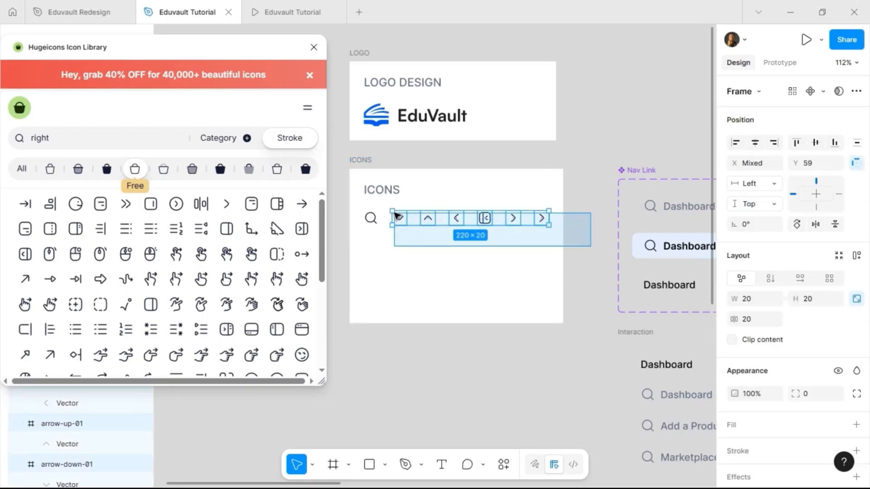
pyautogui.click(314, 47)
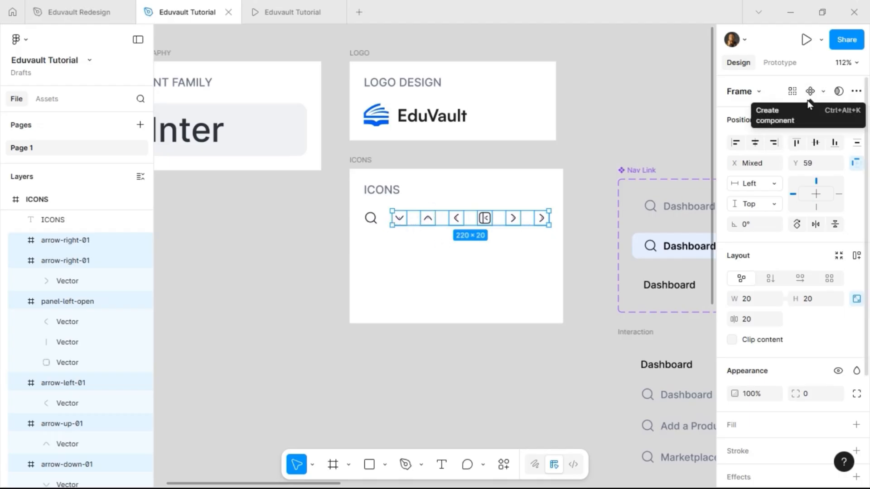
pyautogui.click(824, 92)
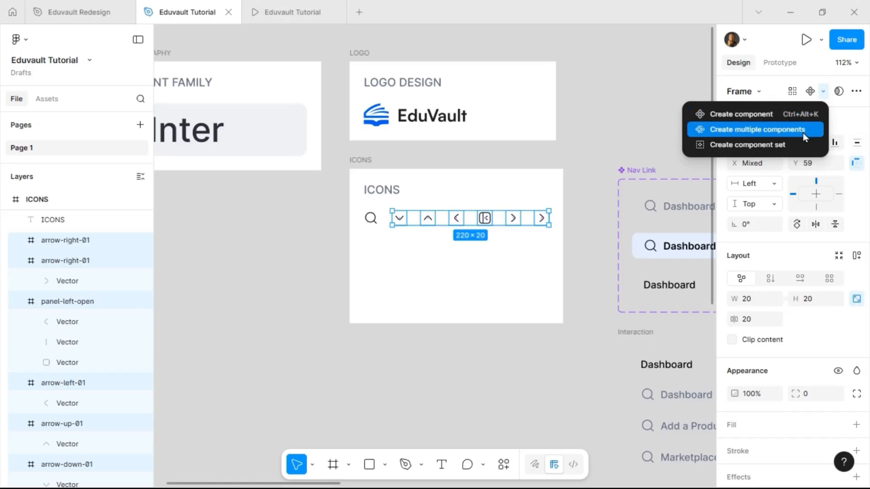
pyautogui.click(798, 130)
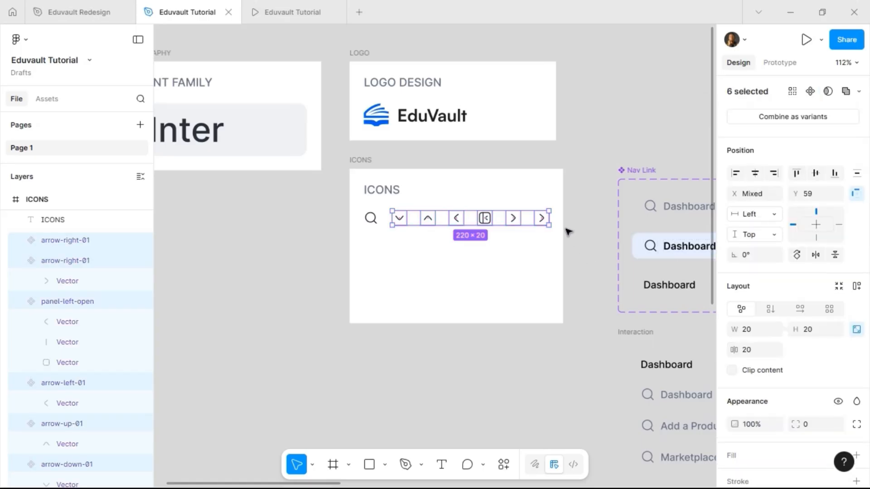
# Swap the right icon of the Interaction frame's Dashboard header link for arrow-up-01
pyautogui.hscroll(8, 577, 207)
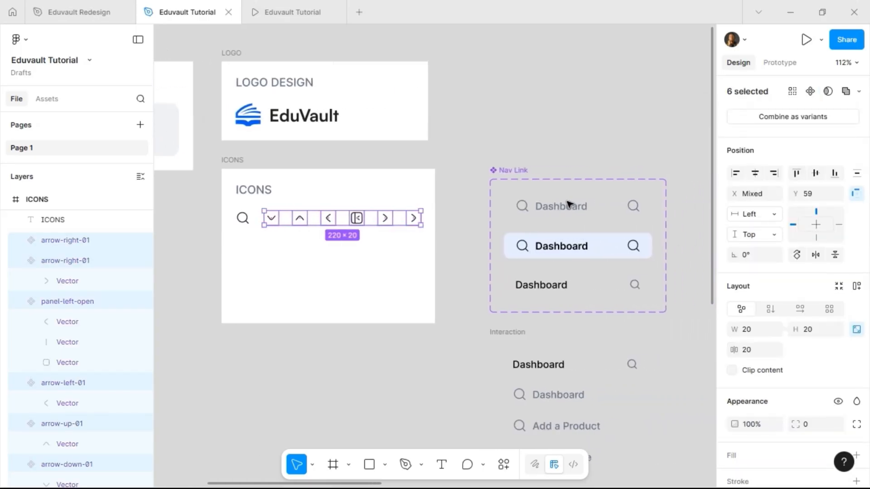
pyautogui.scroll(-5, 572, 218)
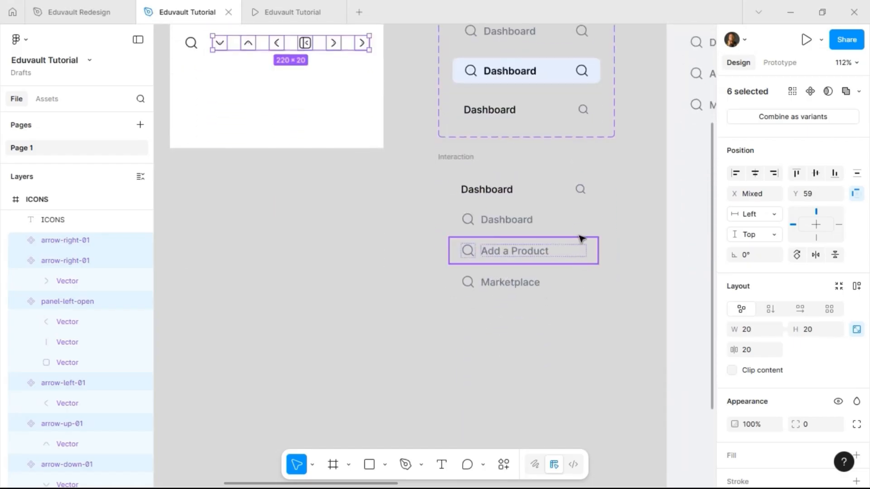
pyautogui.click(592, 199)
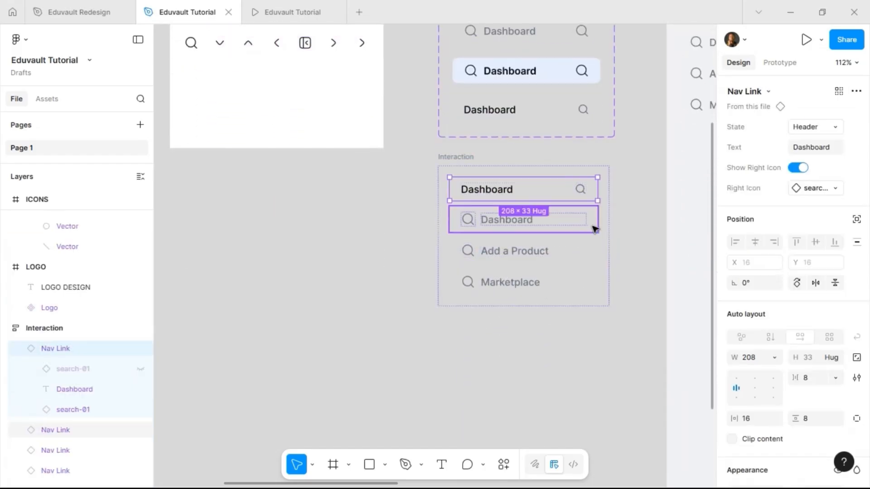
pyautogui.click(818, 193)
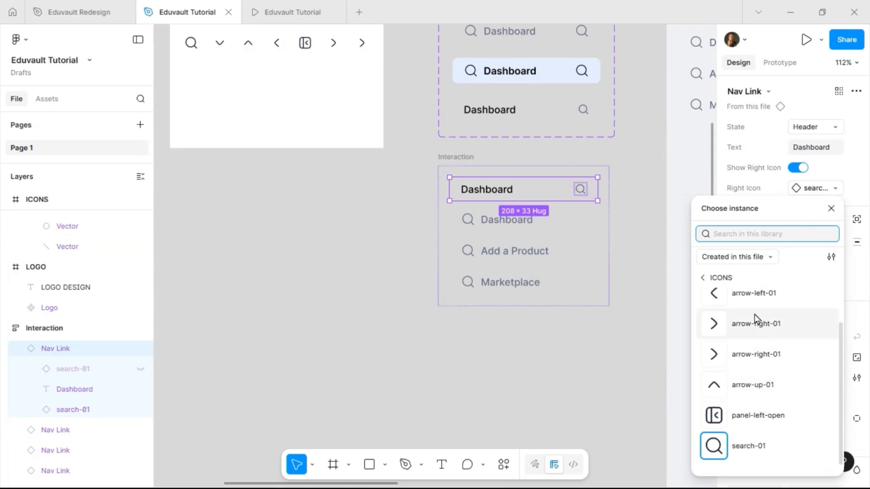
pyautogui.click(753, 386)
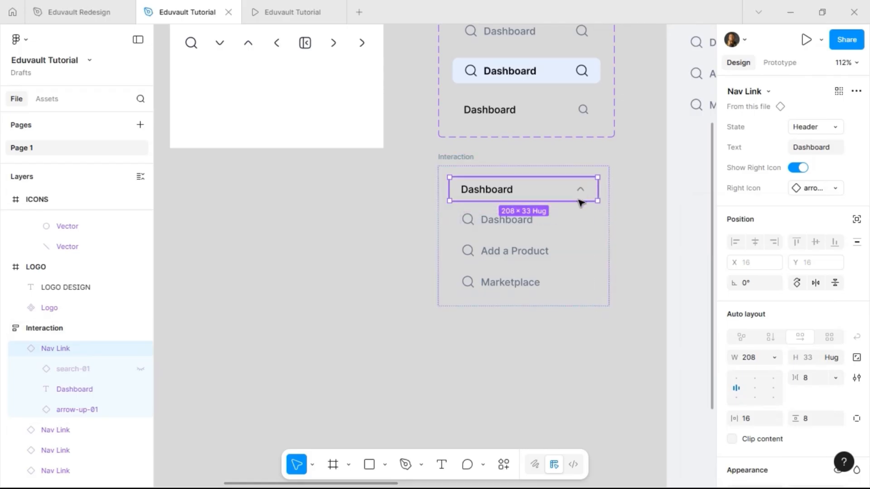
# Move the Interaction frame to X -401, Y -35 and duplicate its Marketplace link twice
pyautogui.moveTo(455, 158); pyautogui.dragTo(281, 182)
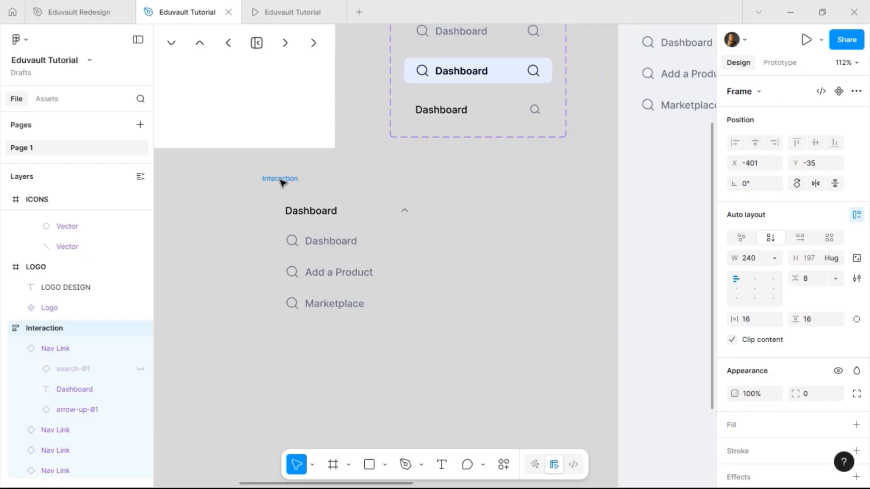
pyautogui.click(330, 306)
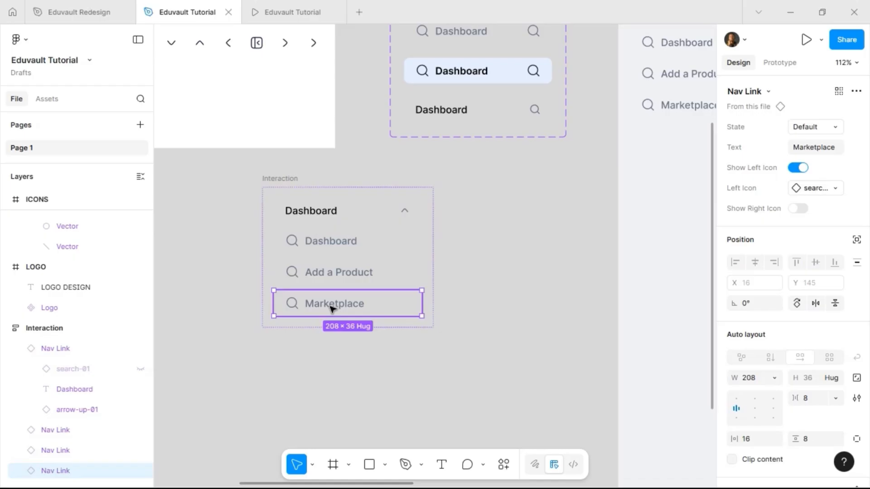
pyautogui.hotkey('ctrl', 'd')
pyautogui.hotkey('ctrl', 'd')
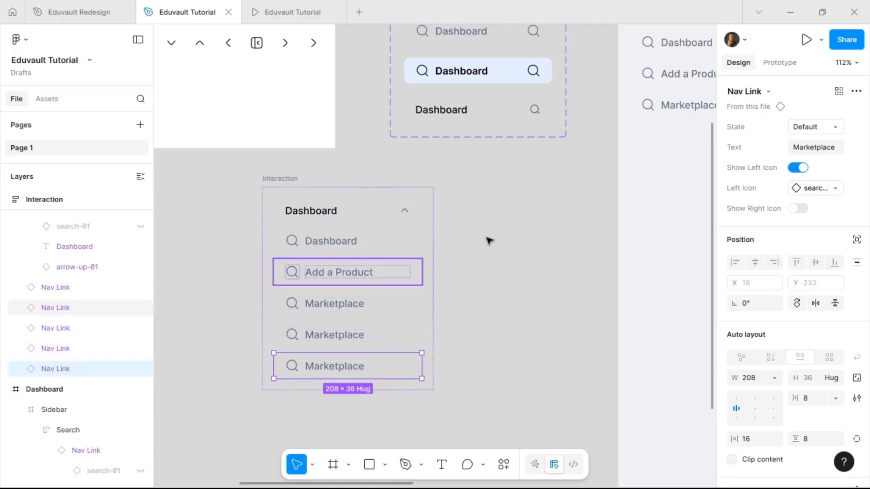
# Duplicate the sidebar's Dashboard link section below itself at Y 370 and add two more Marketplace links to the copy
pyautogui.hscroll(5, 511, 234)
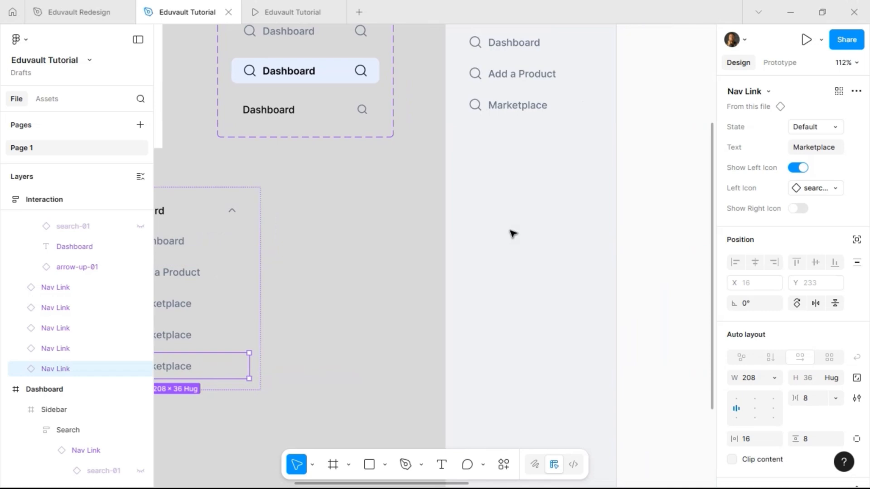
pyautogui.scroll(1, 514, 170)
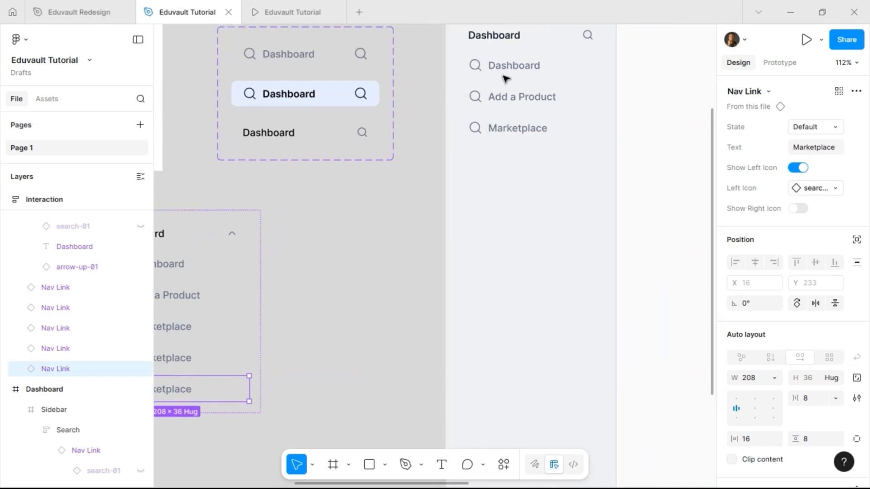
pyautogui.hscroll(-3, 495, 179)
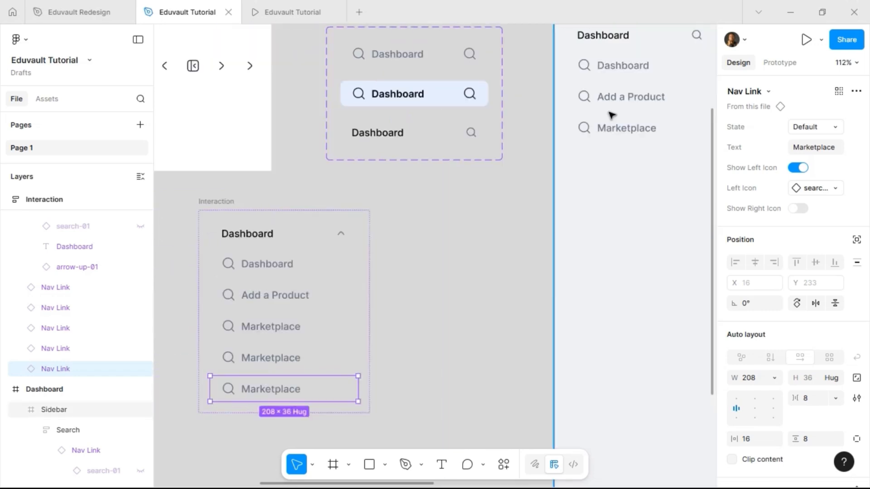
pyautogui.hscroll(4, 612, 115)
pyautogui.scroll(1, 588, 130)
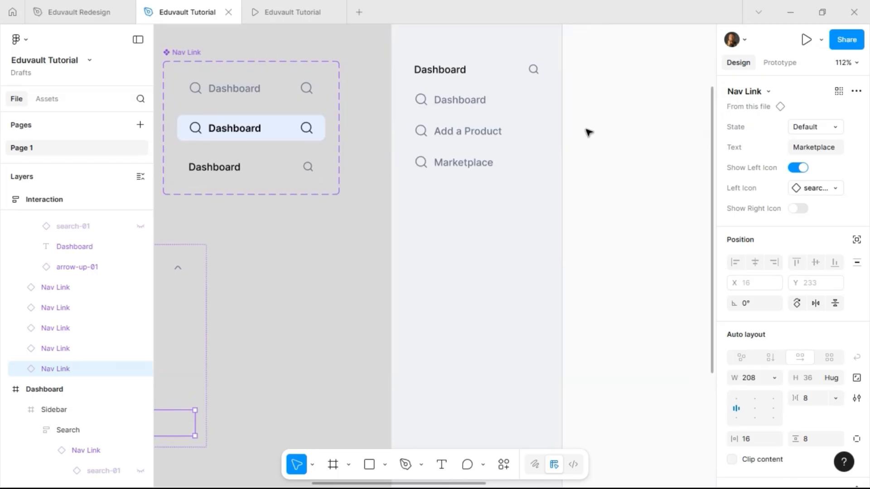
pyautogui.click(441, 116)
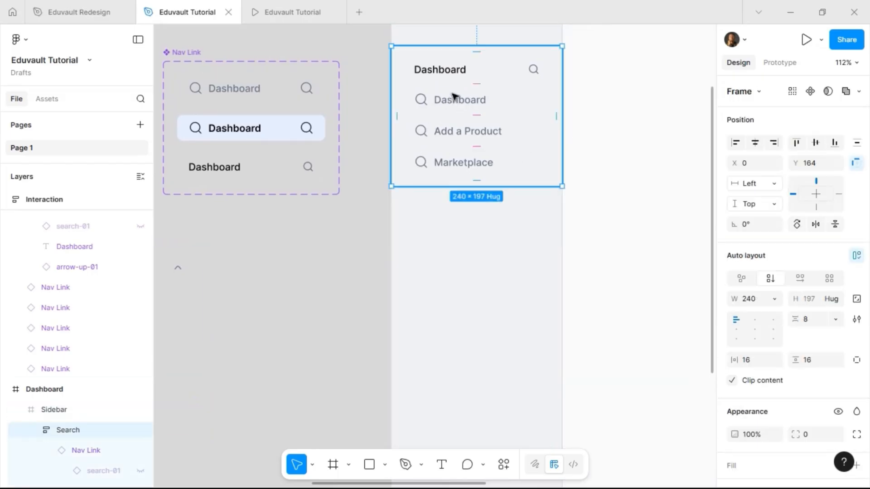
pyautogui.moveTo(471, 156); pyautogui.dragTo(472, 238)
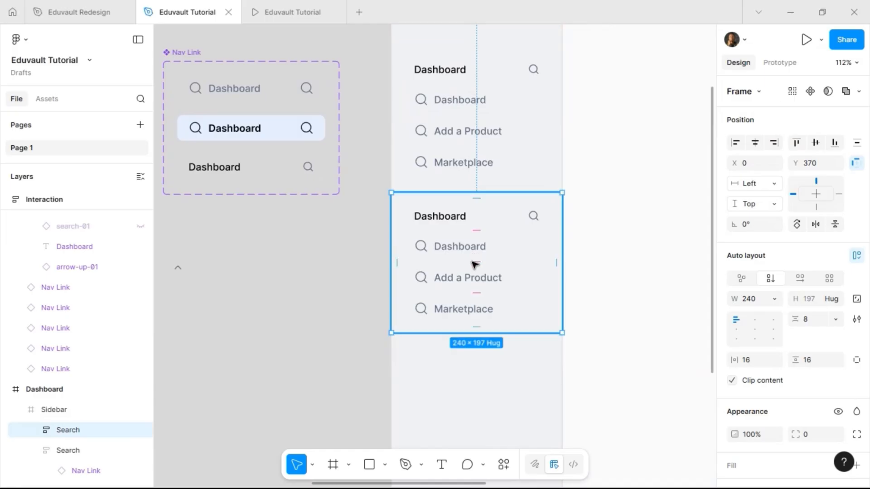
pyautogui.click(471, 310)
pyautogui.hotkey('ctrl', 'd')
pyautogui.hotkey('ctrl', 'd')
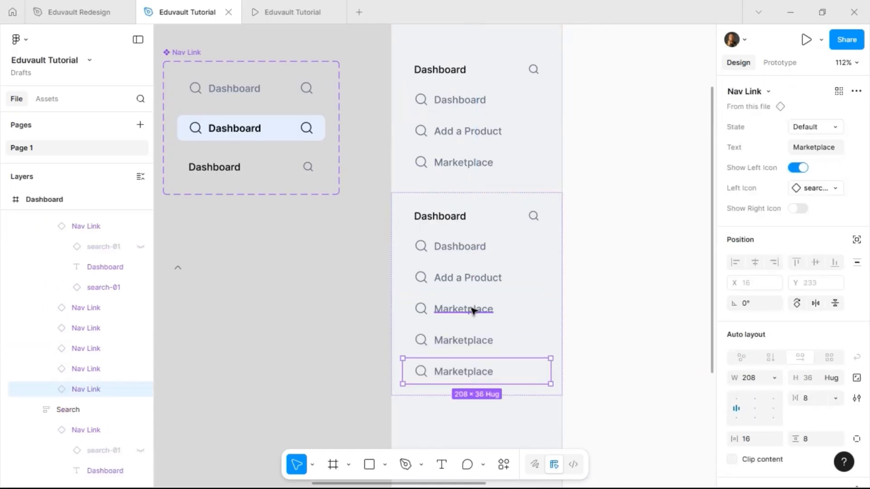
# Delete the duplicated link section from the sidebar
pyautogui.click(496, 87)
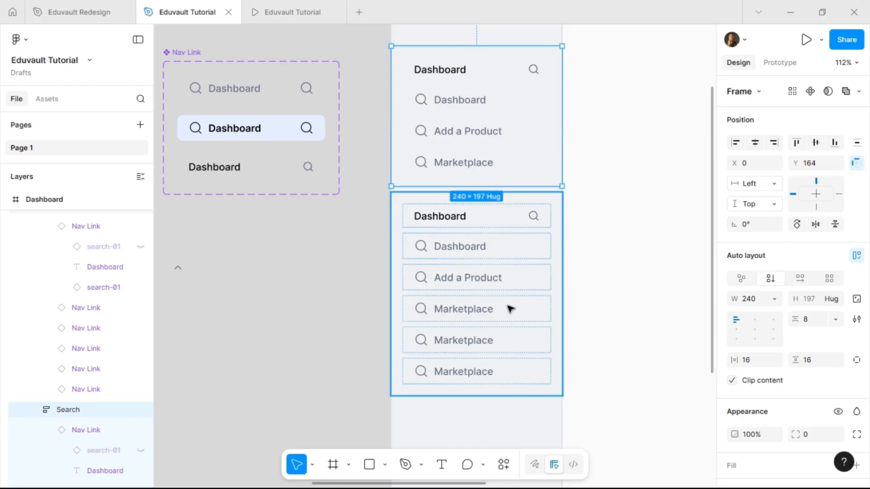
pyautogui.click(521, 294)
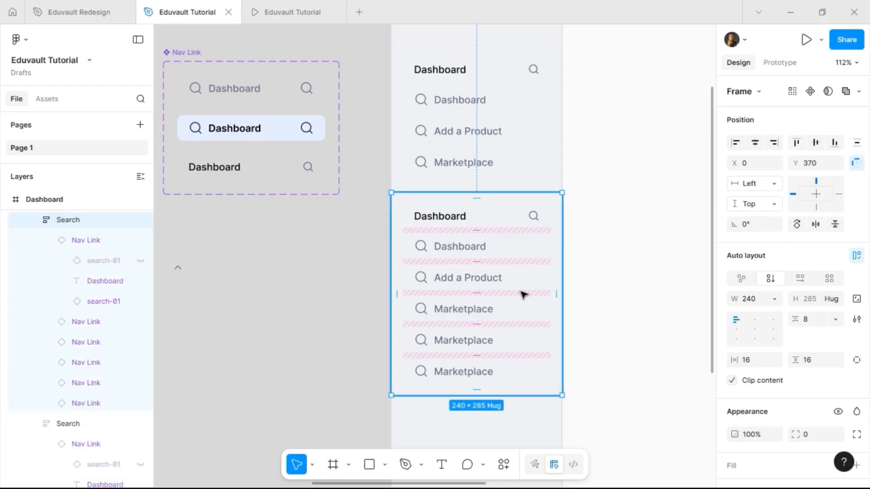
pyautogui.press('Delete')
# Turn the Interaction frame into a component and add a second variant to it
pyautogui.hscroll(-5, 375, 296)
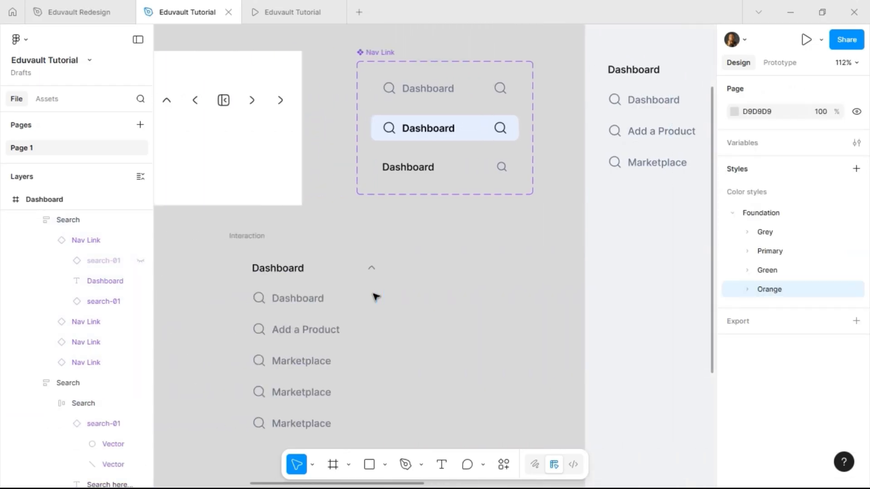
pyautogui.scroll(-5, 375, 254)
pyautogui.click(261, 119)
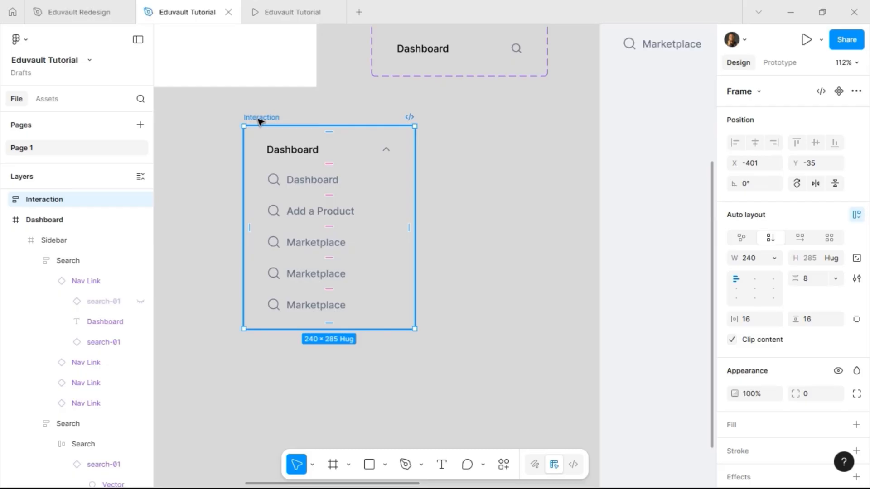
pyautogui.click(838, 92)
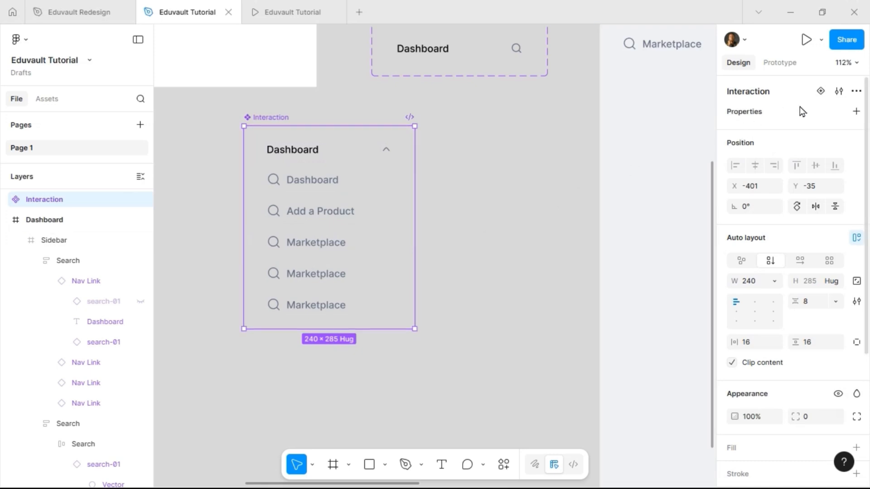
pyautogui.click(821, 91)
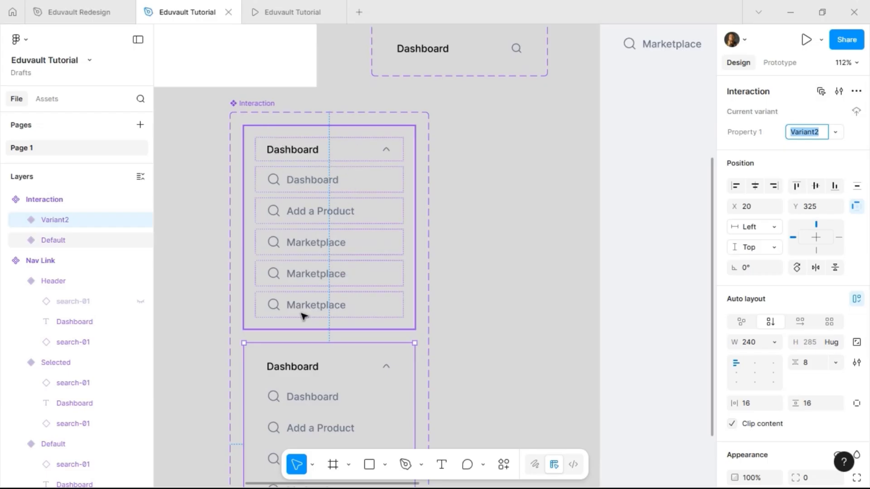
# Hide the five links below the Dashboard header in the Interaction component's Default variant
pyautogui.click(318, 185)
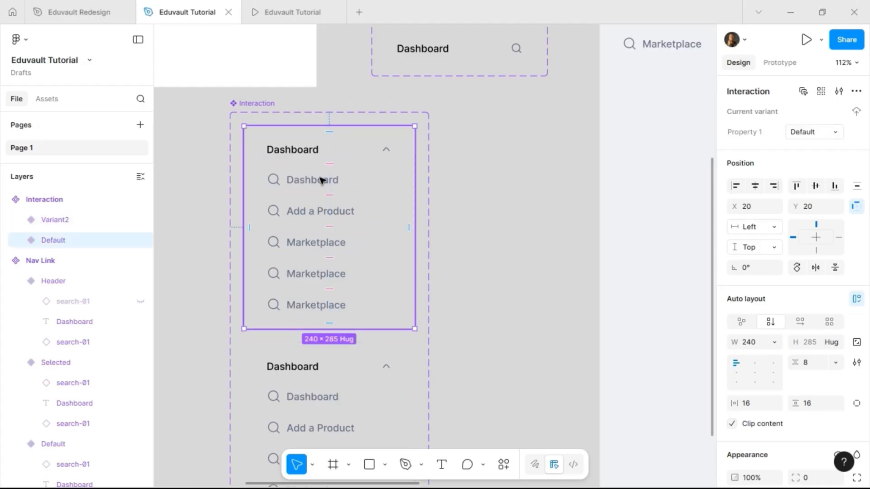
pyautogui.click(321, 181)
pyautogui.keyDown('shift'); pyautogui.click(319, 211); pyautogui.keyUp('shift')
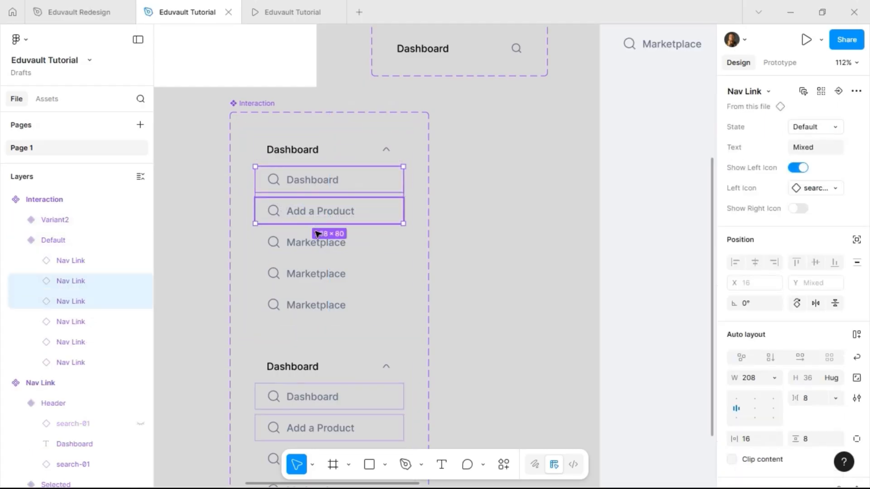
pyautogui.keyDown('shift'); pyautogui.click(317, 244); pyautogui.keyUp('shift')
pyautogui.keyDown('shift'); pyautogui.click(317, 277); pyautogui.keyUp('shift')
pyautogui.keyDown('shift'); pyautogui.click(316, 305); pyautogui.keyUp('shift')
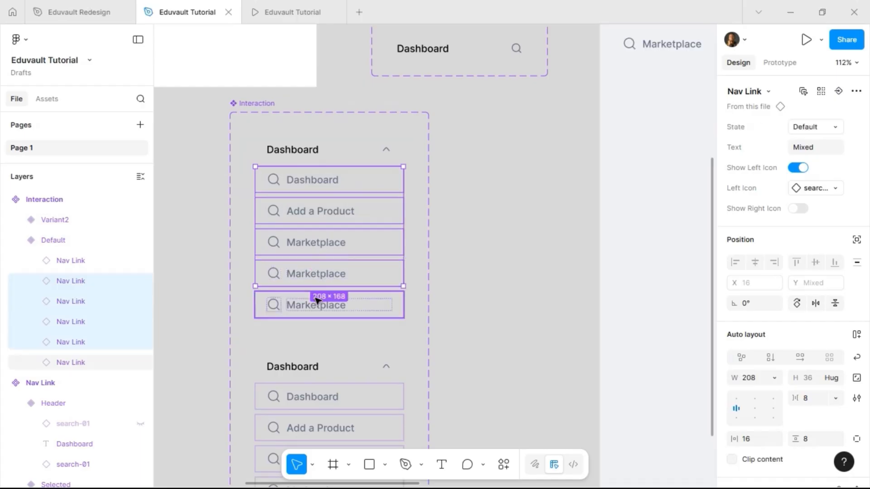
pyautogui.scroll(-3, 786, 355)
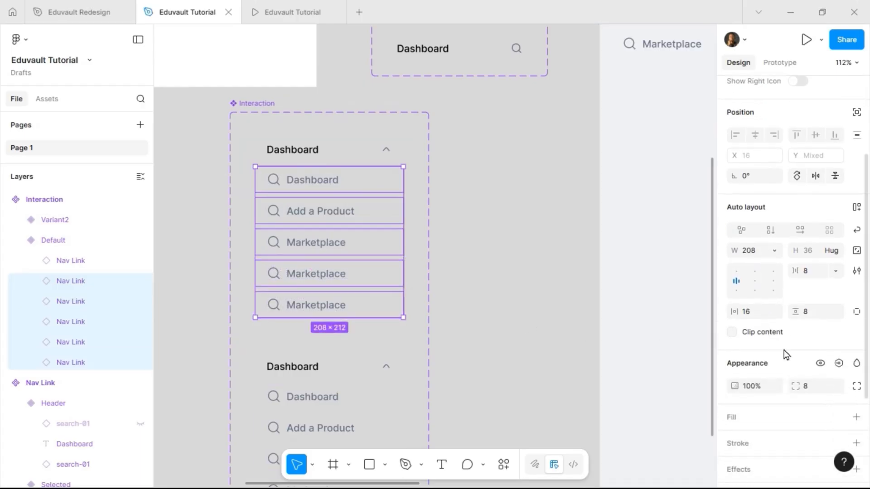
pyautogui.click(820, 363)
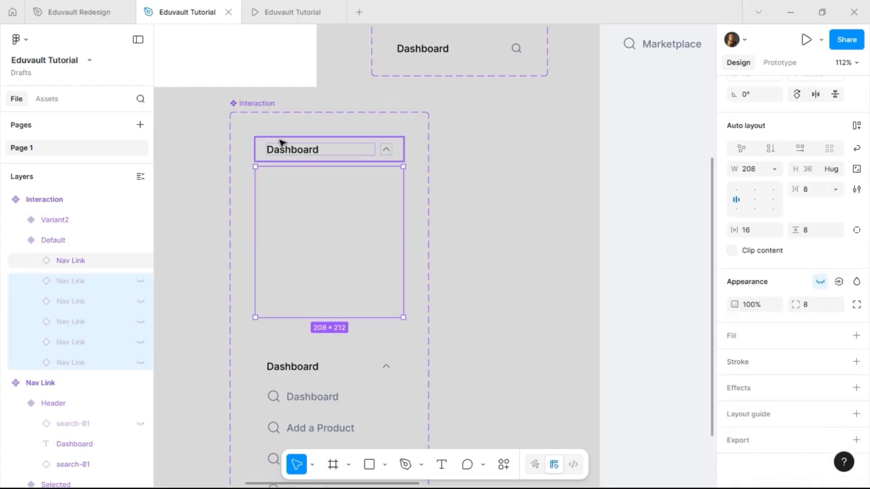
# Move Variant2 of the Interaction component up until it sits 20 px below the Default variant
pyautogui.click(271, 125)
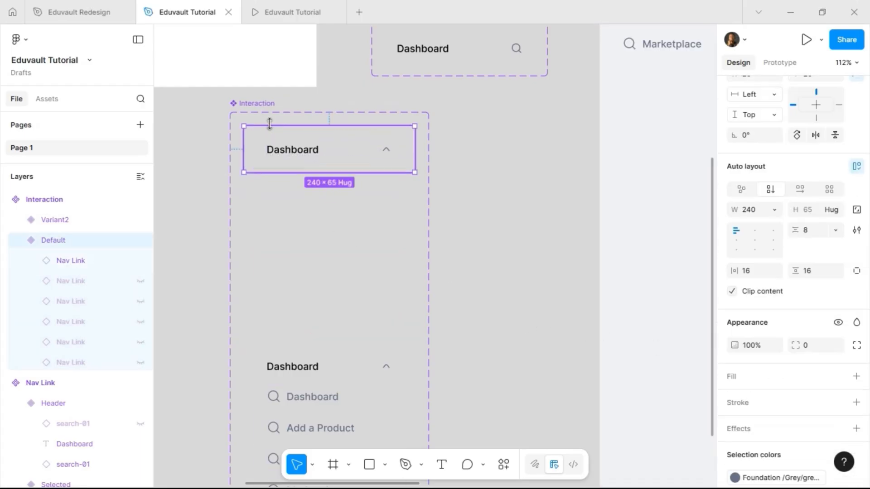
pyautogui.click(304, 374)
pyautogui.press('alt')
pyautogui.hotkey('shift', 'Up')
pyautogui.hotkey('shift', 'Up')
pyautogui.hotkey('shift', 'Up')
pyautogui.hotkey('shift', 'Up')
pyautogui.hotkey('shift', 'Up')
pyautogui.hotkey('shift', 'Up')
pyautogui.hotkey('shift', 'Up')
pyautogui.hotkey('shift', 'Up')
pyautogui.hotkey('shift', 'Up')
pyautogui.hotkey('shift', 'Up')
pyautogui.hotkey('shift', 'Up')
pyautogui.hotkey('shift', 'Up')
pyautogui.hotkey('shift', 'Up')
pyautogui.hotkey('shift', 'Up')
pyautogui.hotkey('shift', 'Up')
pyautogui.hotkey('shift', 'Up')
pyautogui.hotkey('shift', 'Up')
pyautogui.hotkey('shift', 'Up')
pyautogui.hotkey('shift', 'Up')
pyautogui.hotkey('shift', 'Up')
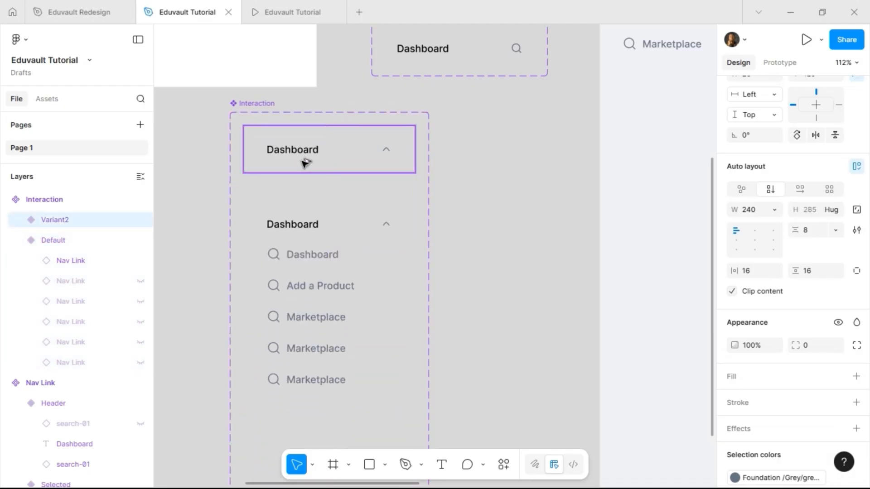
pyautogui.hotkey('shift', 'Up')
pyautogui.hotkey('shift', 'Up')
pyautogui.hotkey('shift', 'Up')
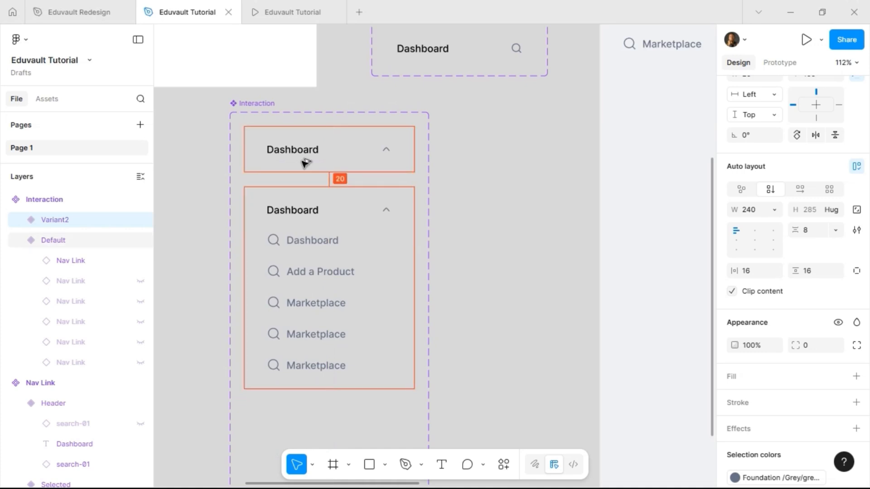
# Swap the right icon of the Dashboard header in the Interaction component's Default variant to arrow-down-01
pyautogui.doubleClick(389, 153)
pyautogui.doubleClick(390, 153)
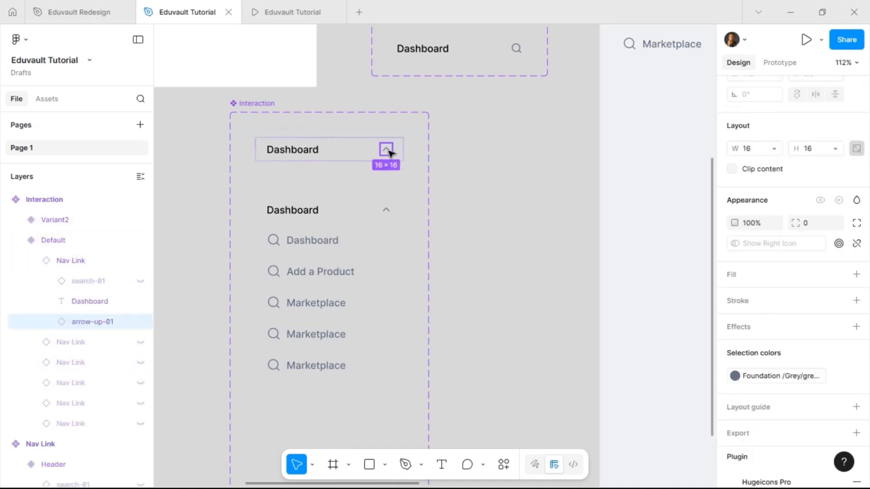
pyautogui.click(358, 161)
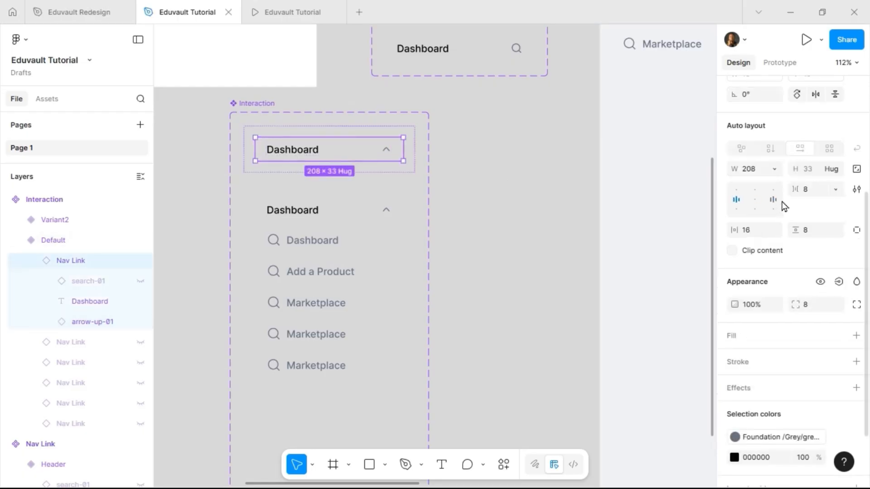
pyautogui.scroll(3, 811, 188)
pyautogui.click(830, 189)
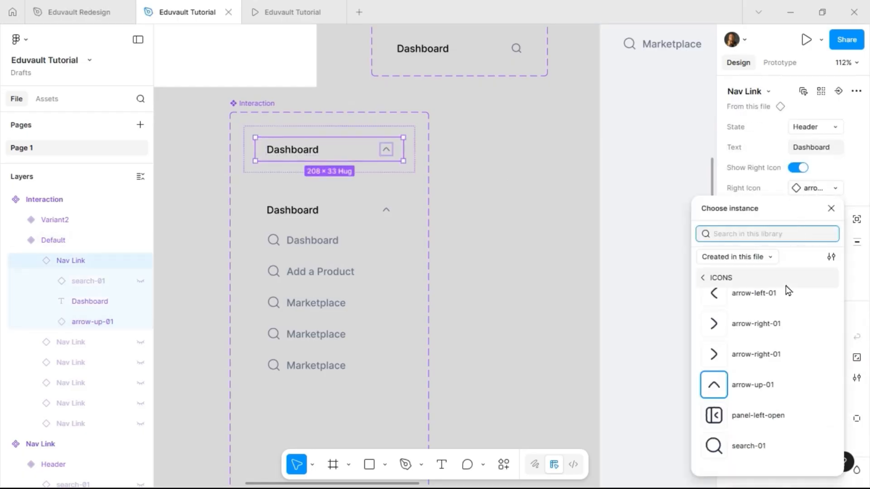
pyautogui.scroll(2, 767, 344)
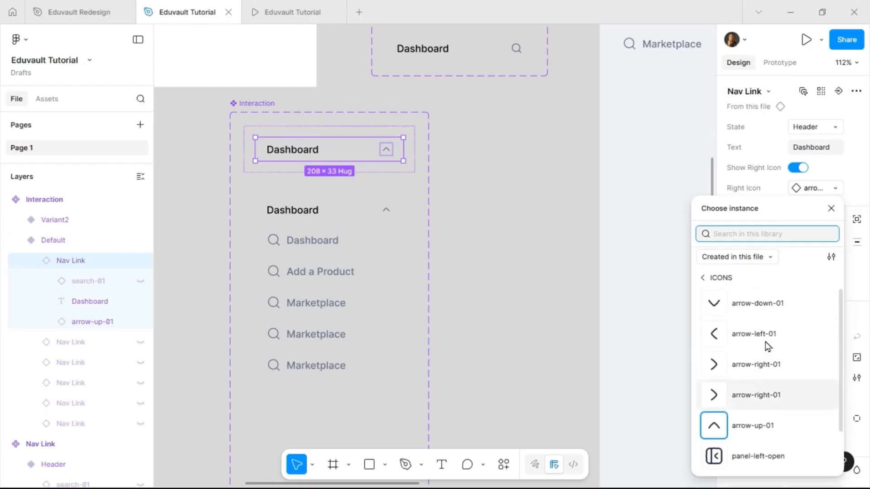
pyautogui.click(755, 305)
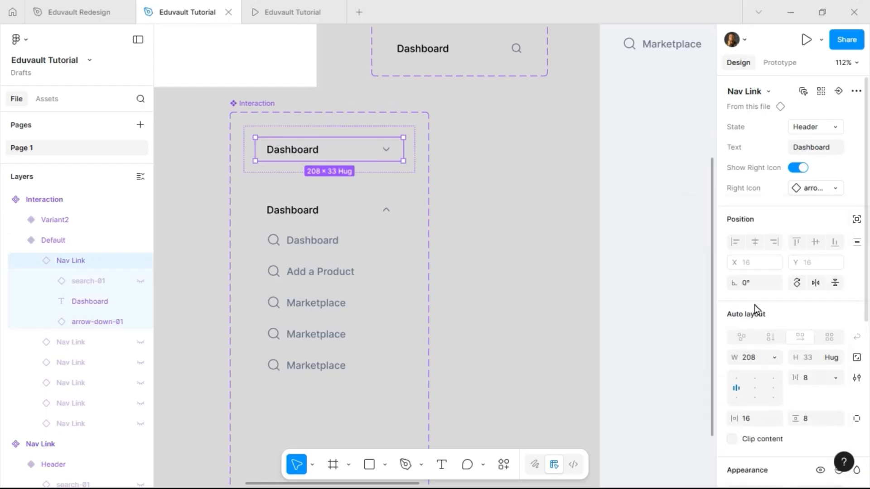
pyautogui.click(469, 151)
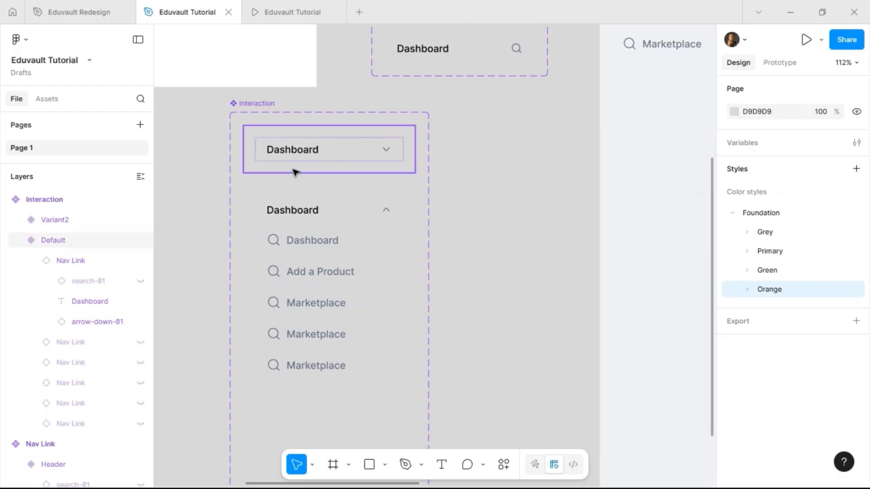
# Rename the Interaction component's variant property to Boolean and set the collapsed variant's value to Close
pyautogui.click(338, 171)
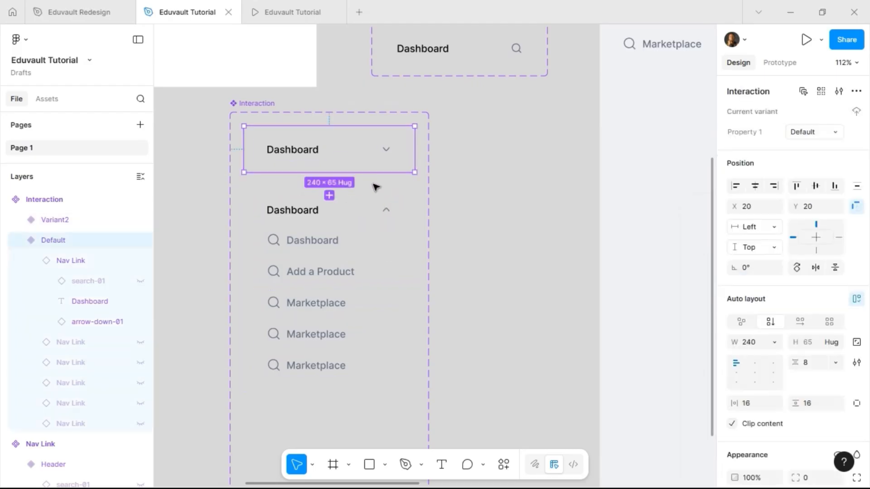
pyautogui.doubleClick(757, 136)
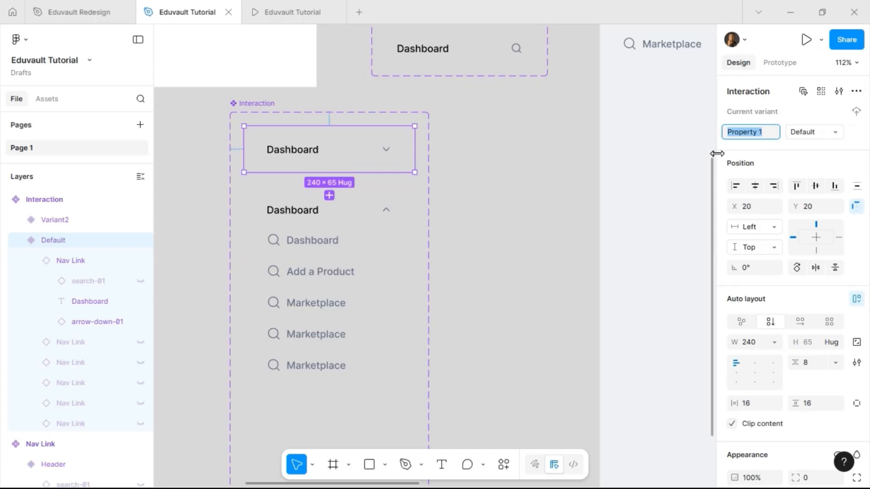
pyautogui.write('Boolean')
pyautogui.press('Return')
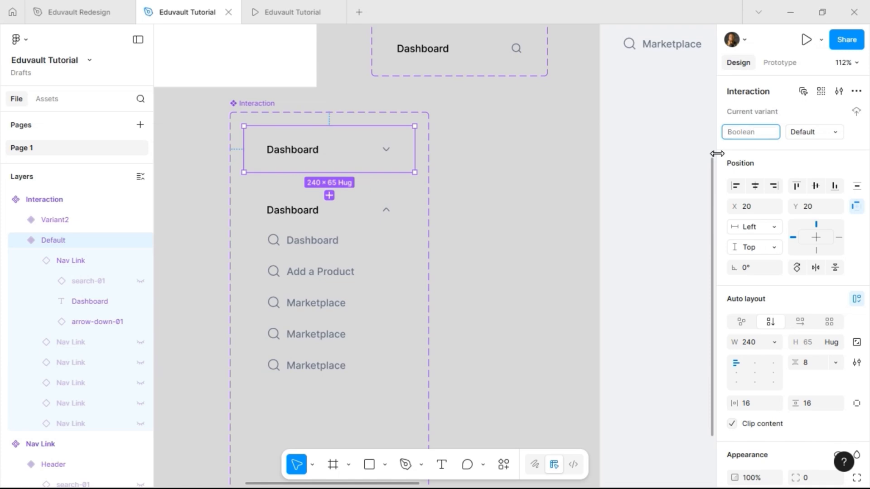
pyautogui.click(810, 139)
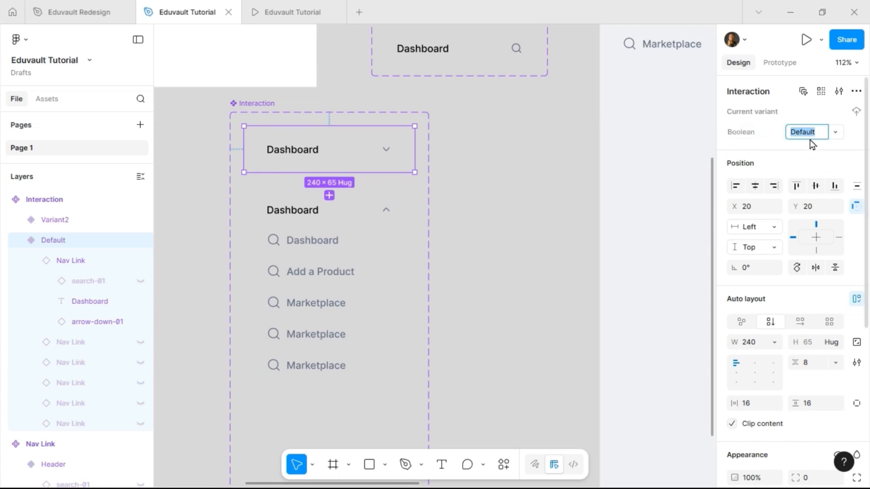
pyautogui.write('Close')
pyautogui.press('Return')
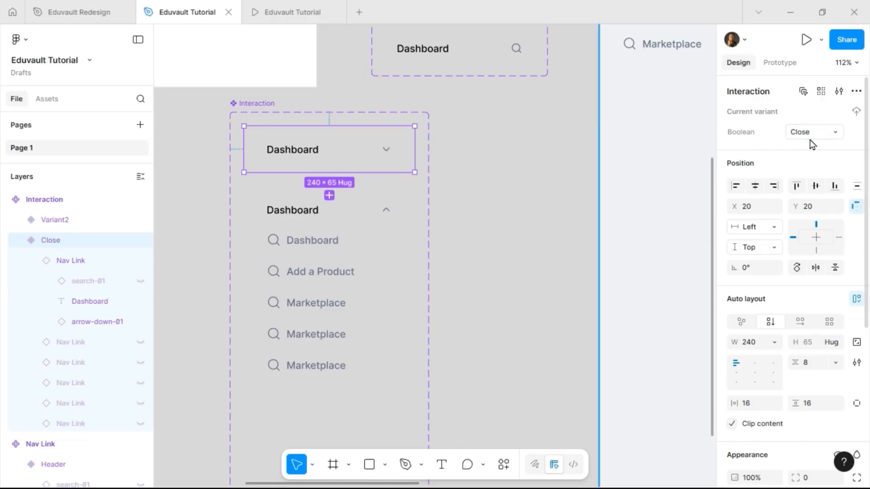
# Set the Boolean value of the expanded Interaction variant to Open
pyautogui.click(328, 256)
pyautogui.click(811, 132)
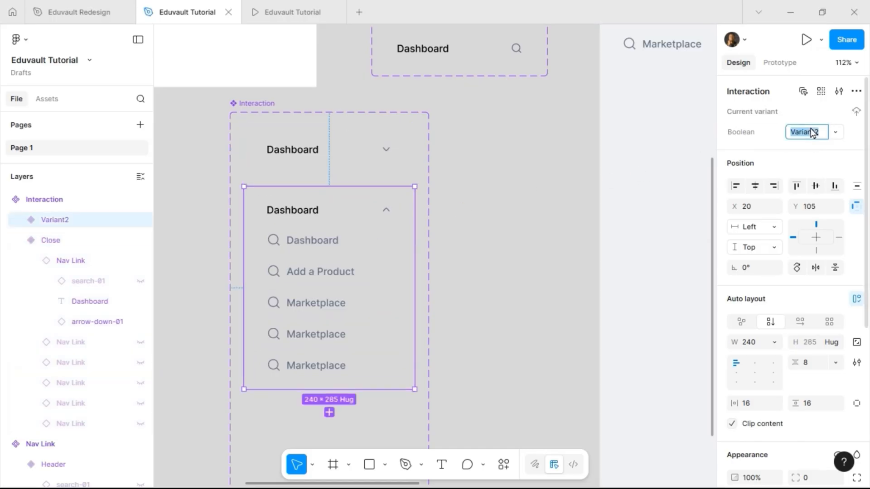
pyautogui.write('Open')
pyautogui.press('Return')
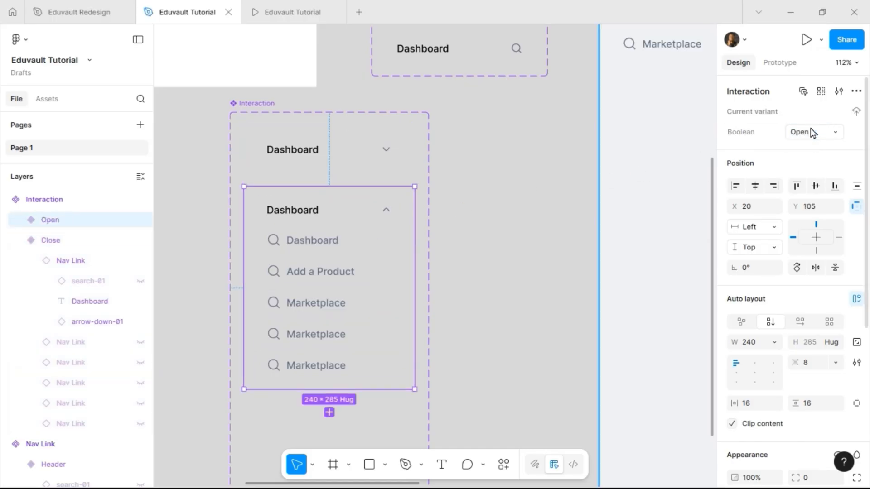
# Shorten the Interaction component set's frame to 410 px high, leaving 20 px below the expanded variant
pyautogui.click(261, 105)
pyautogui.scroll(-5, 396, 217)
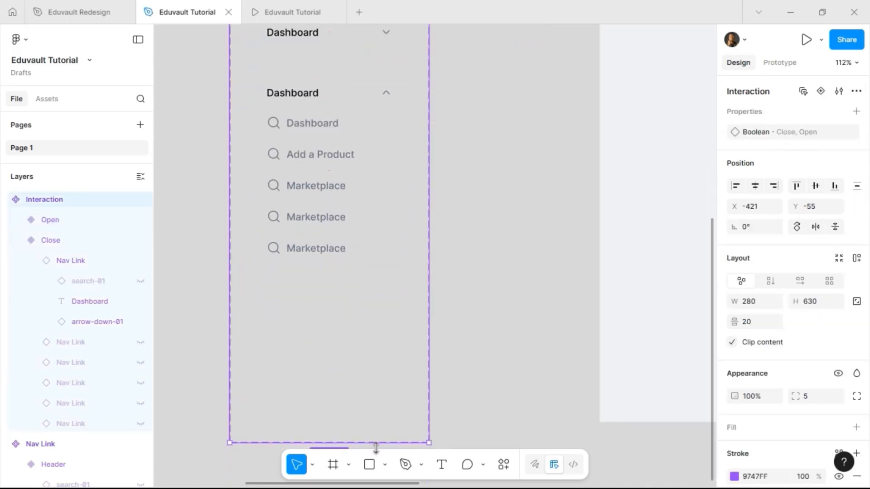
pyautogui.moveTo(384, 333); pyautogui.dragTo(376, 288)
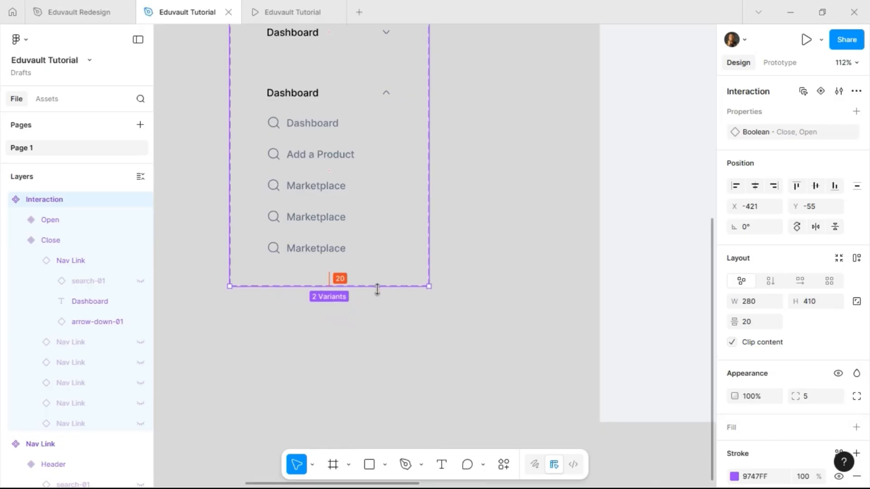
pyautogui.scroll(3, 462, 241)
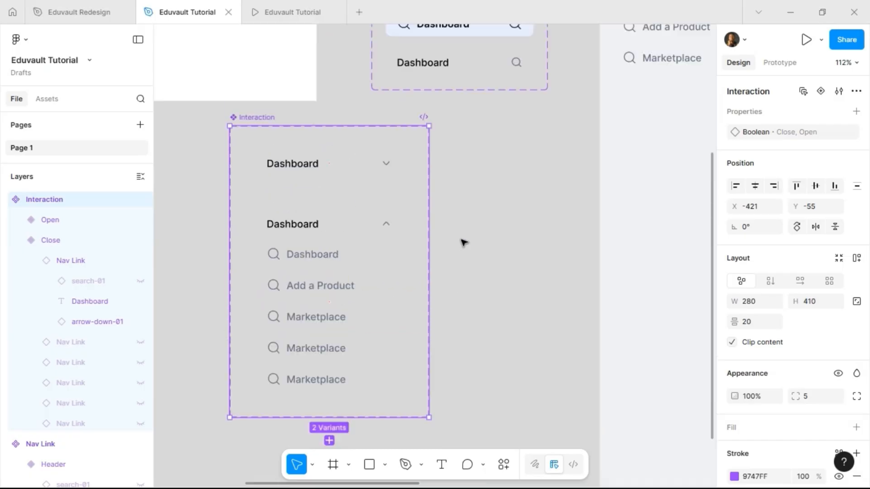
# Copy the Open variant of the Interaction component
pyautogui.click(340, 303)
pyautogui.hotkey('ctrl', 'c')
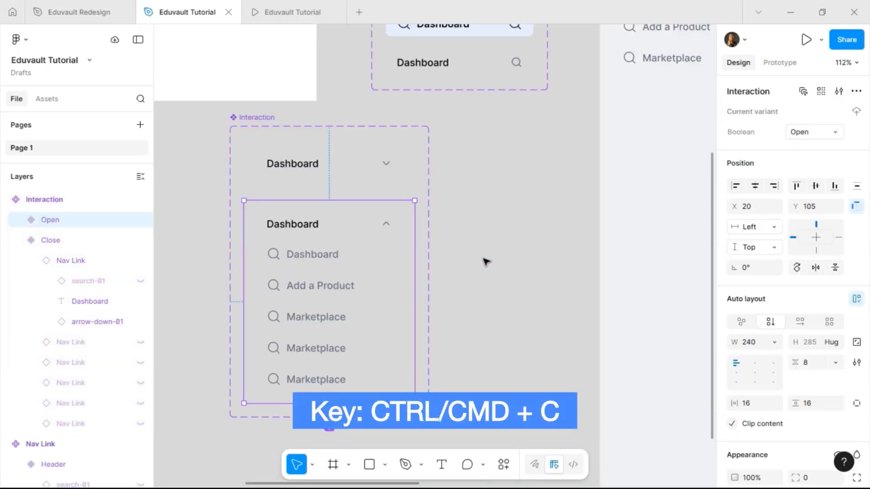
# Replace the navigation frame below the sidebar's search field with the copied open Interaction variant
pyautogui.hscroll(3, 485, 260)
pyautogui.scroll(4, 516, 208)
pyautogui.click(526, 189)
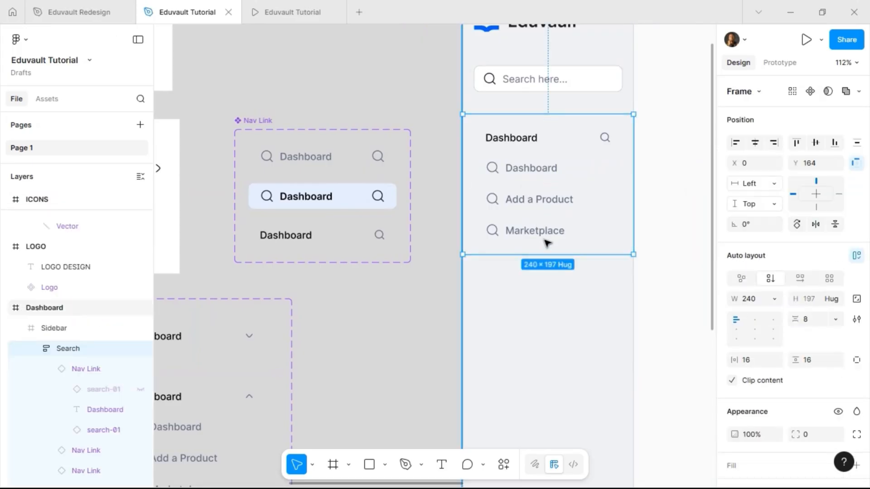
pyautogui.hotkey('ctrl', 'shift', 'r')
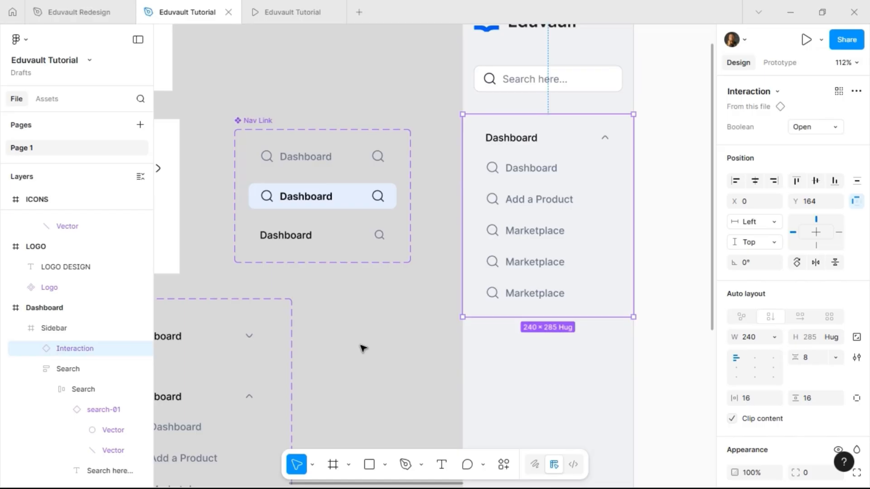
# Hide the last two Marketplace nav links in the sidebar's Interaction instance
pyautogui.click(554, 265)
pyautogui.doubleClick(554, 265)
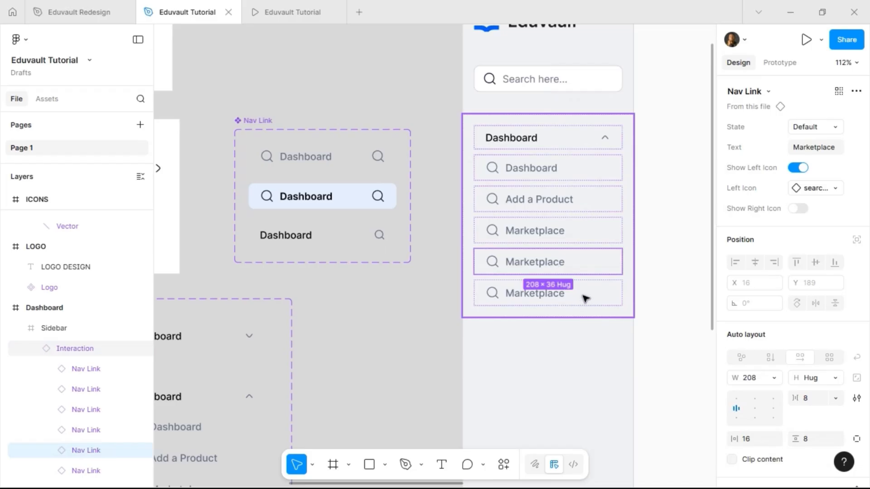
pyautogui.keyDown('shift'); pyautogui.click(586, 300); pyautogui.keyUp('shift')
pyautogui.click(614, 254)
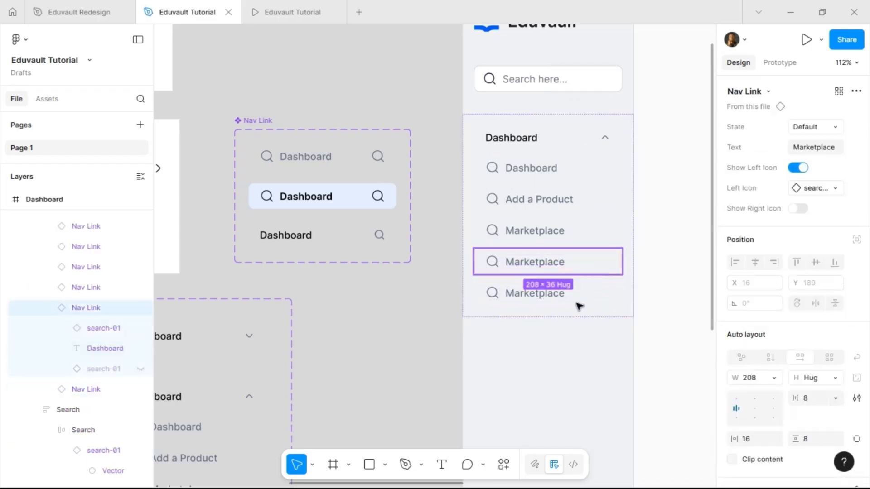
pyautogui.click(563, 313)
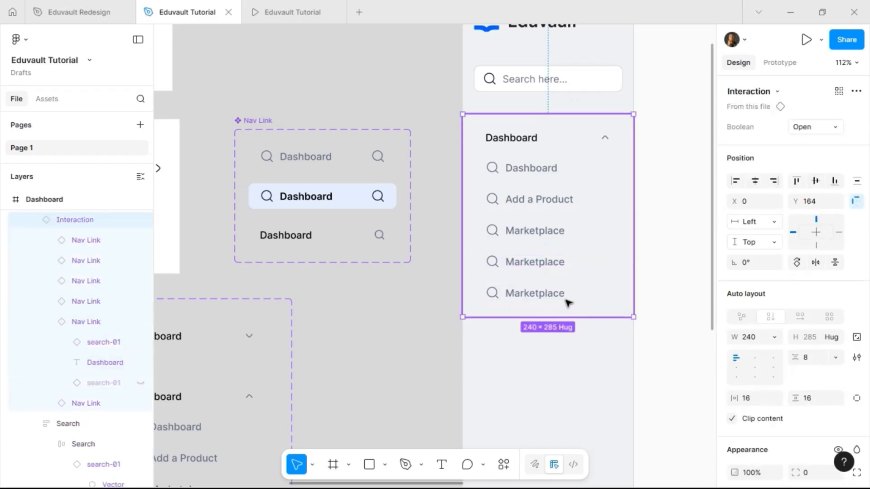
pyautogui.click(572, 271)
pyautogui.keyDown('shift'); pyautogui.click(577, 291); pyautogui.keyUp('shift')
pyautogui.scroll(-2, 773, 357)
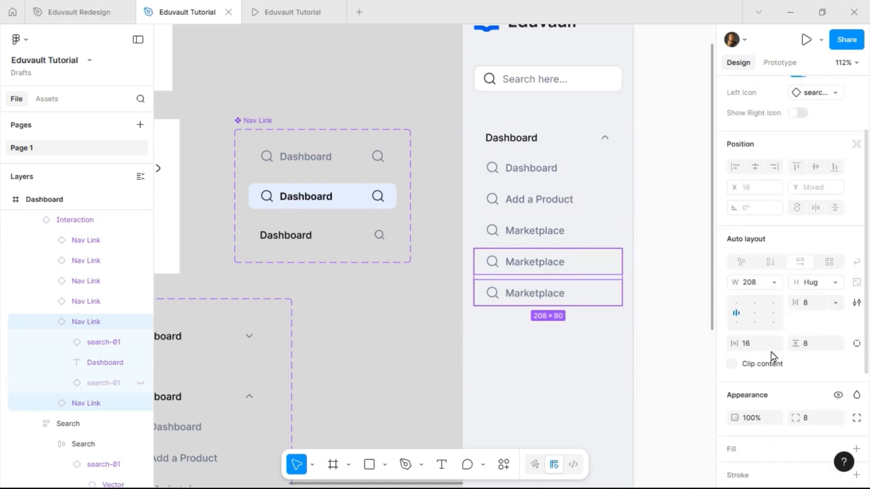
pyautogui.scroll(-3, 773, 356)
pyautogui.click(838, 236)
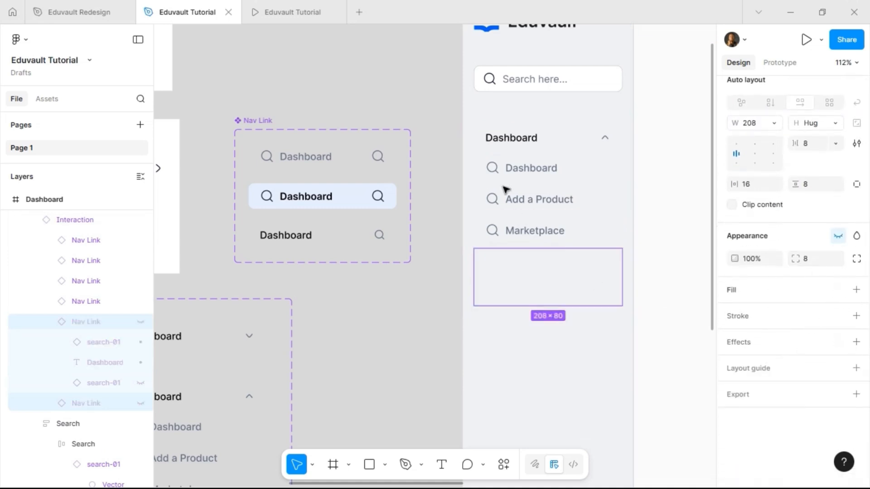
# Set the header text of the sidebar's navigation section to PRIMARY
pyautogui.click(501, 139)
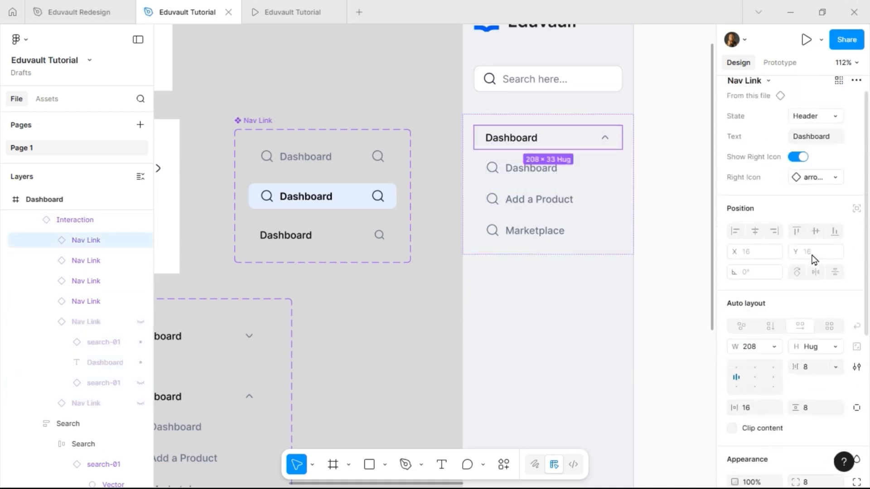
pyautogui.scroll(1, 813, 259)
pyautogui.click(815, 152)
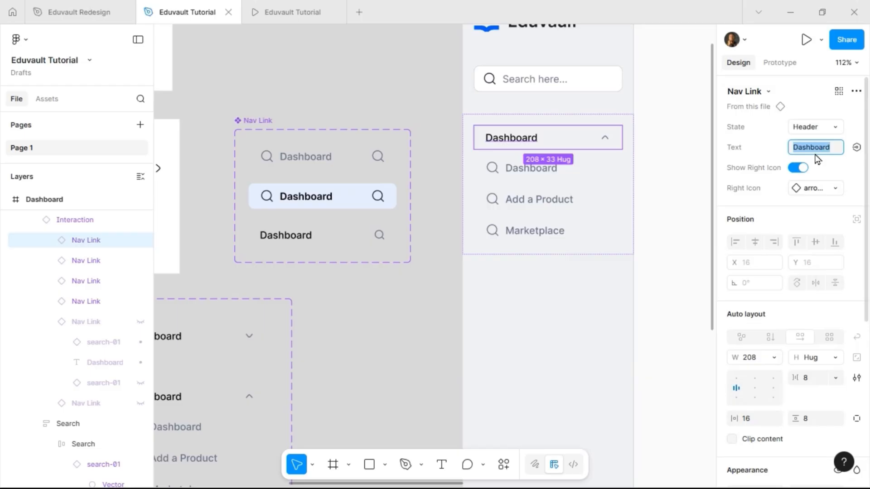
pyautogui.write('PRIMARY')
pyautogui.press('Return')
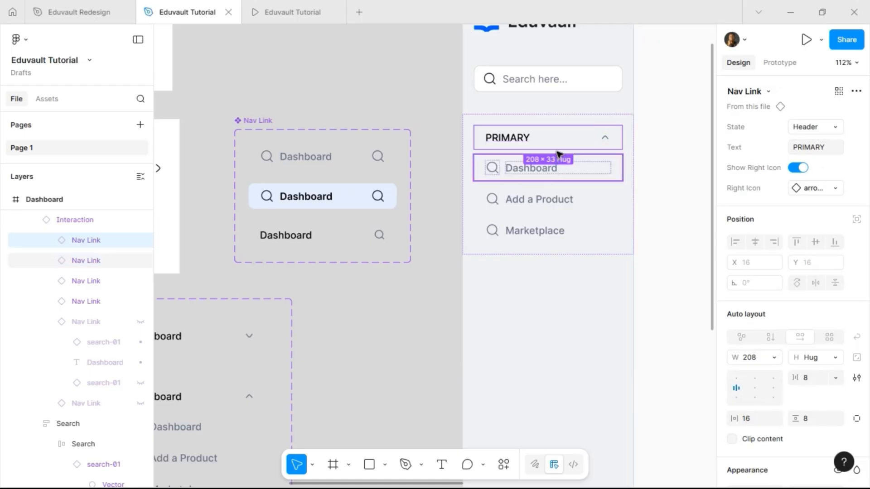
pyautogui.click(567, 159)
pyautogui.click(571, 136)
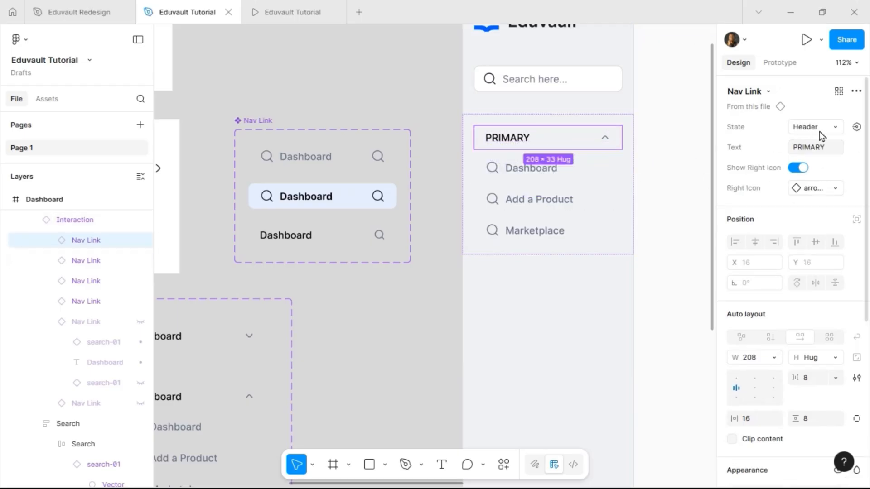
pyautogui.click(820, 131)
pyautogui.click(821, 132)
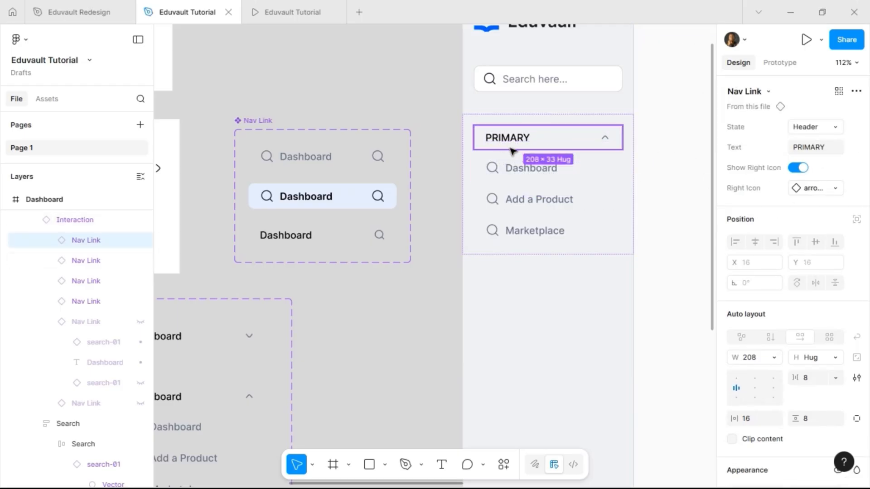
# Set the font size of the label in the Nav Link component's Header variant to 12
pyautogui.click(287, 242)
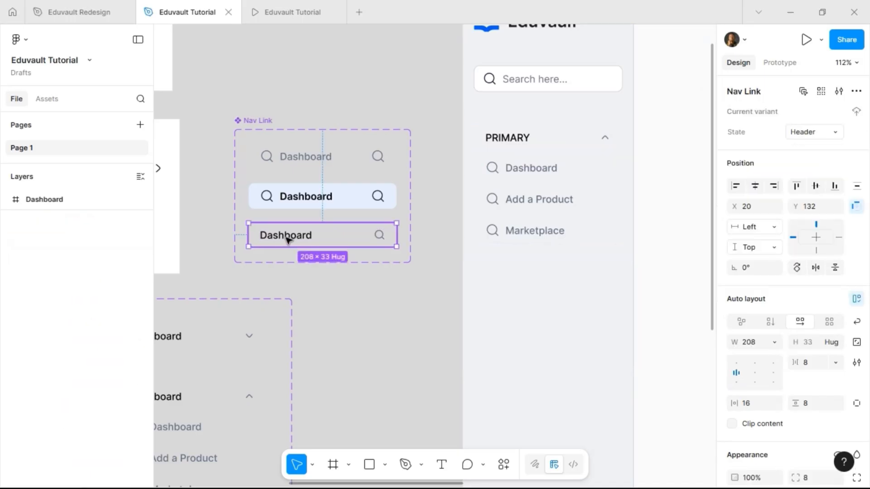
pyautogui.doubleClick(286, 240)
pyautogui.press('Escape')
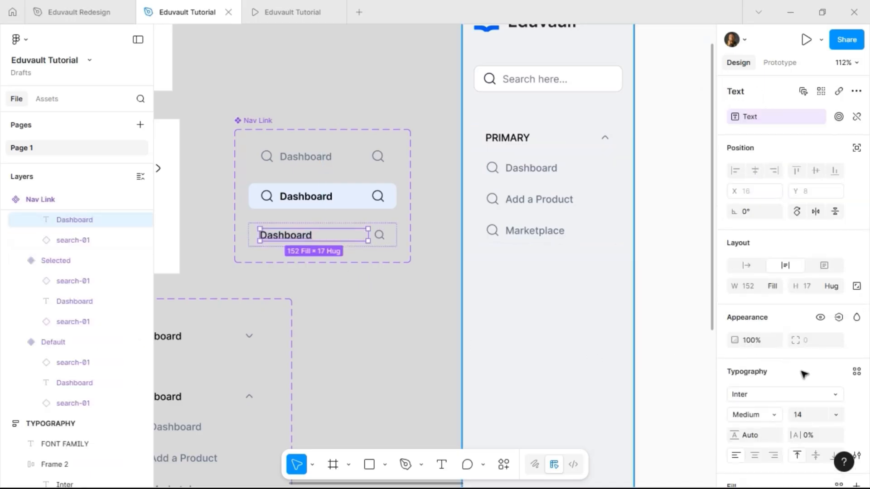
pyautogui.click(808, 414)
pyautogui.write('12')
pyautogui.press('Return')
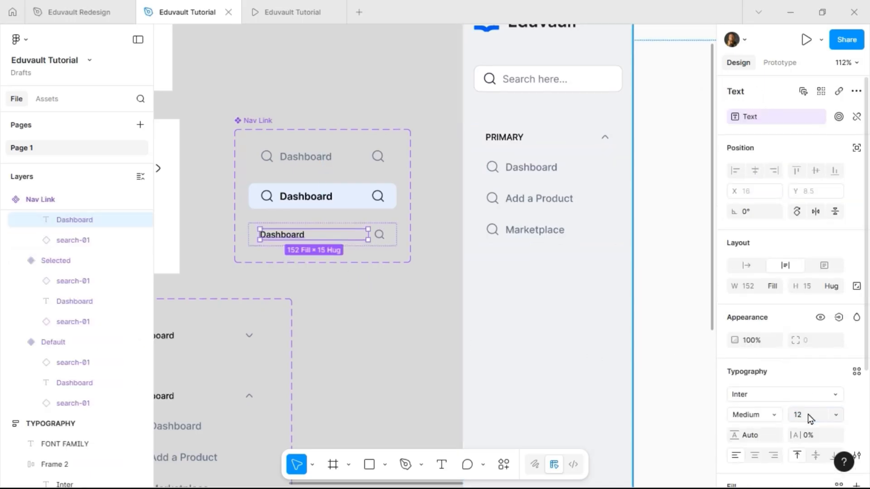
# Apply auto layout to the Sidebar frame of the Dashboard
pyautogui.click(550, 182)
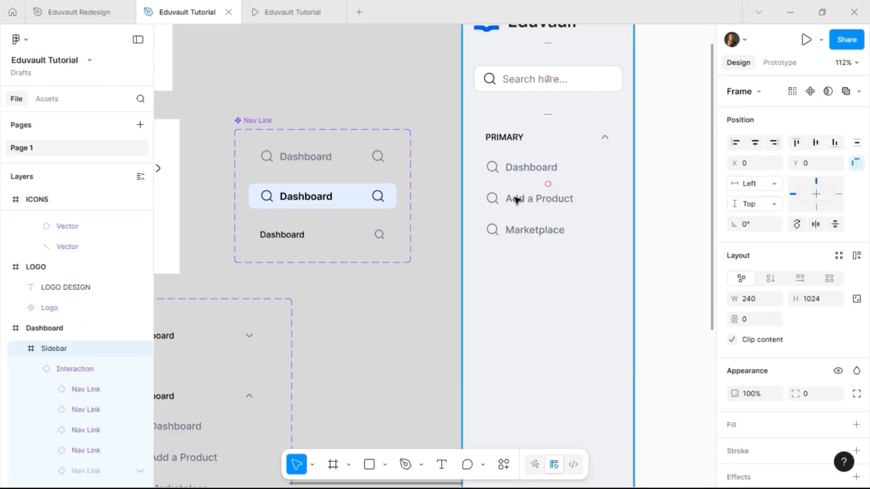
pyautogui.click(558, 129)
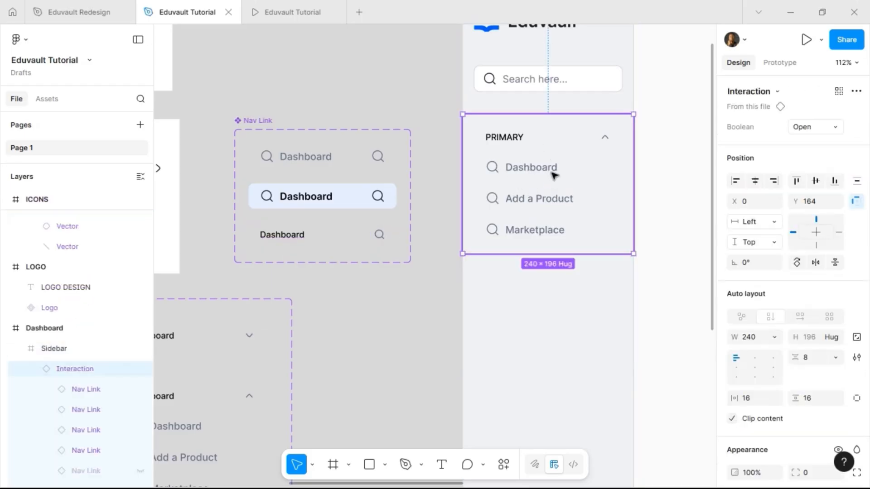
pyautogui.keyDown('ctrl'); pyautogui.scroll(-5, 579, 186); pyautogui.keyUp('ctrl')
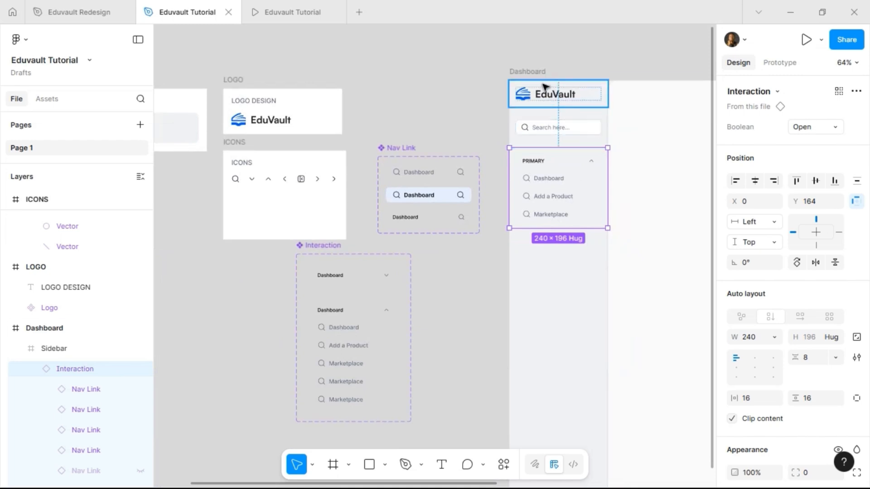
pyautogui.click(577, 327)
pyautogui.hscroll(3, 575, 323)
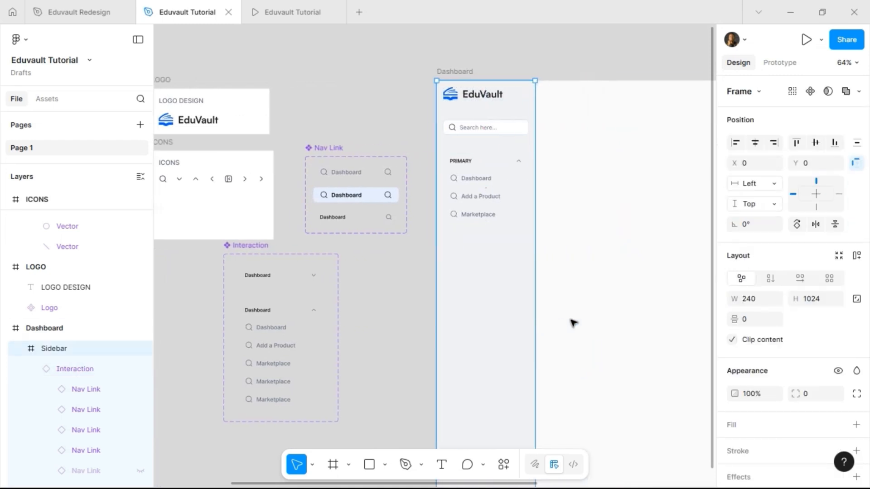
pyautogui.click(23, 349)
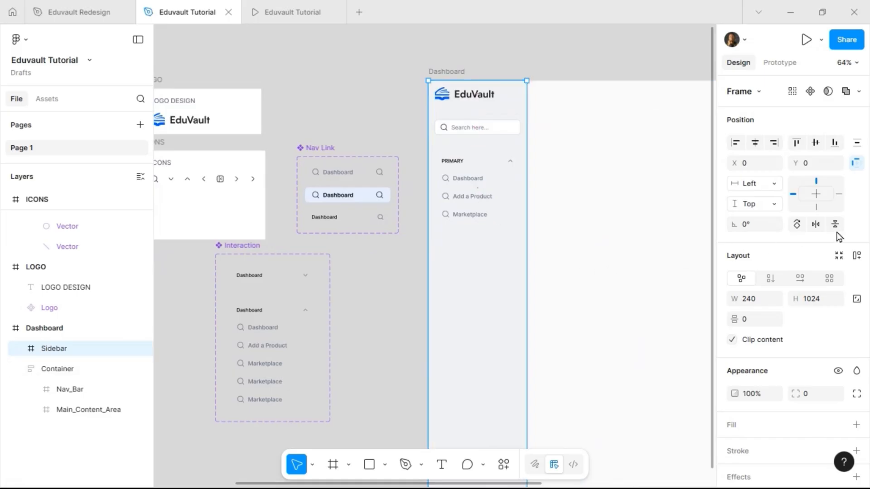
pyautogui.click(857, 258)
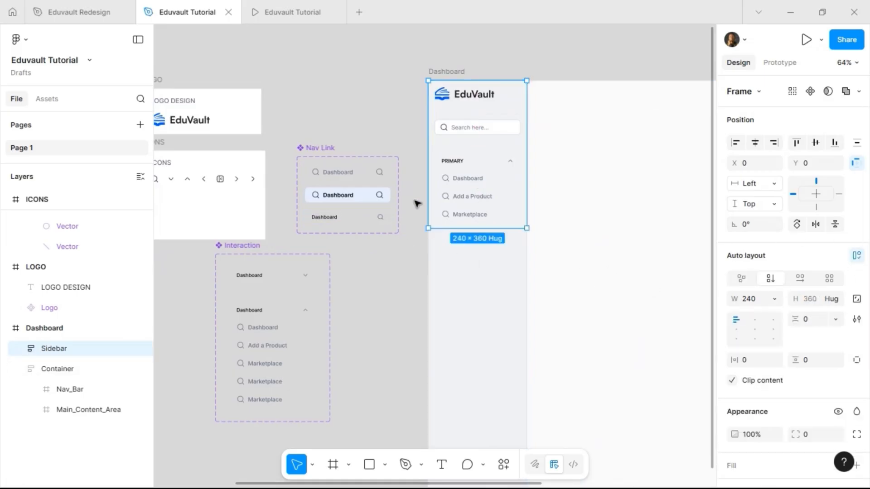
# Duplicate the PRIMARY navigation section twice within the sidebar
pyautogui.doubleClick(524, 202)
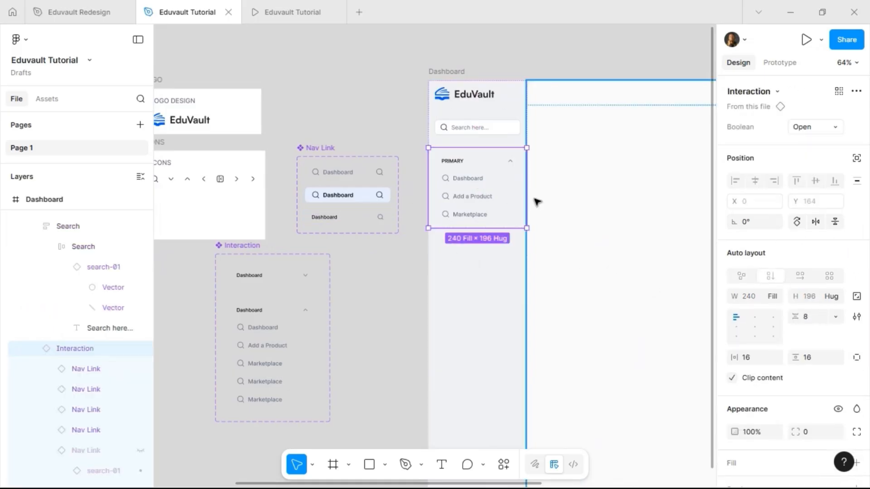
pyautogui.hotkey('ctrl', 'd')
pyautogui.hotkey('ctrl', 'd')
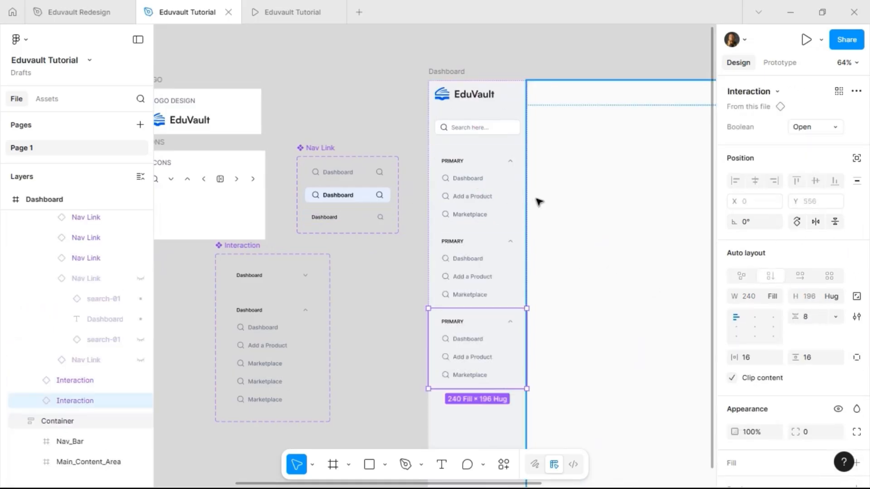
# Set the header text of the second sidebar section to CREATOR
pyautogui.doubleClick(458, 242)
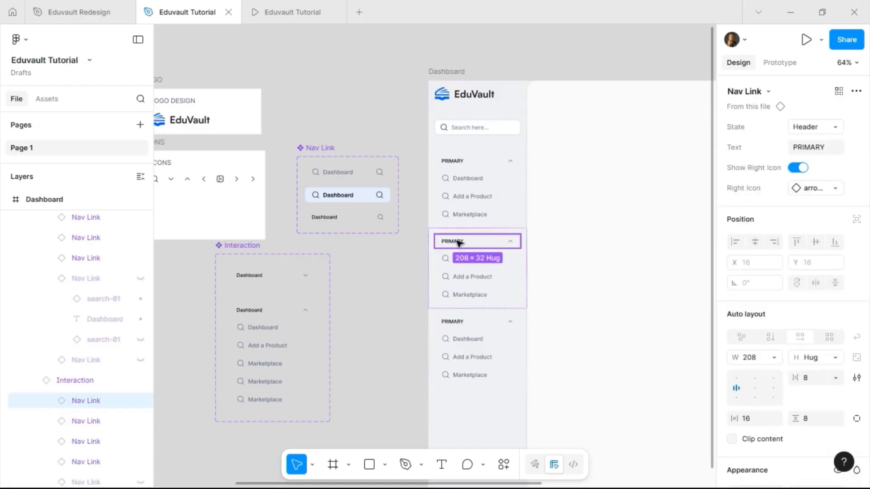
pyautogui.click(810, 154)
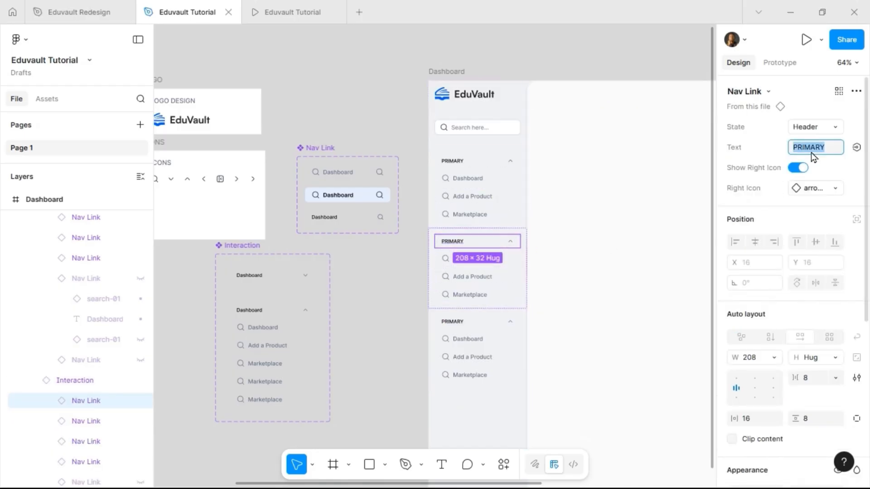
pyautogui.press('Return')
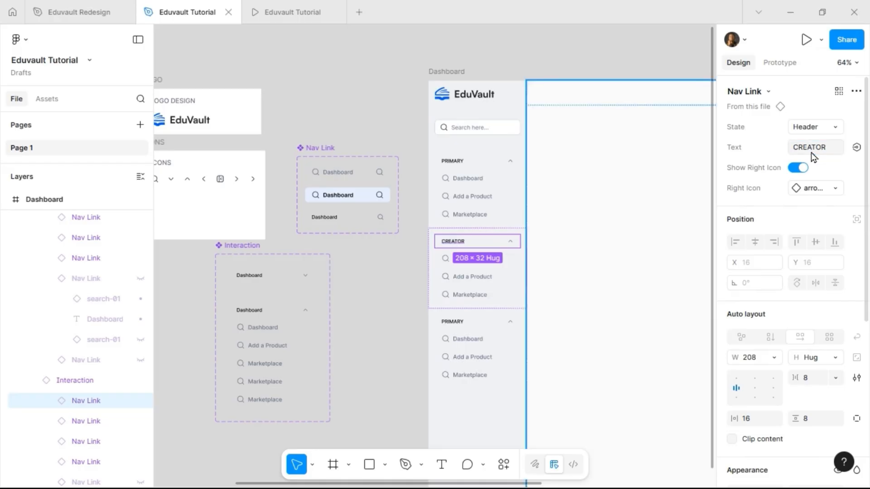
# Set the header text of the third sidebar section to PROFILE & SUPPORT
pyautogui.click(481, 351)
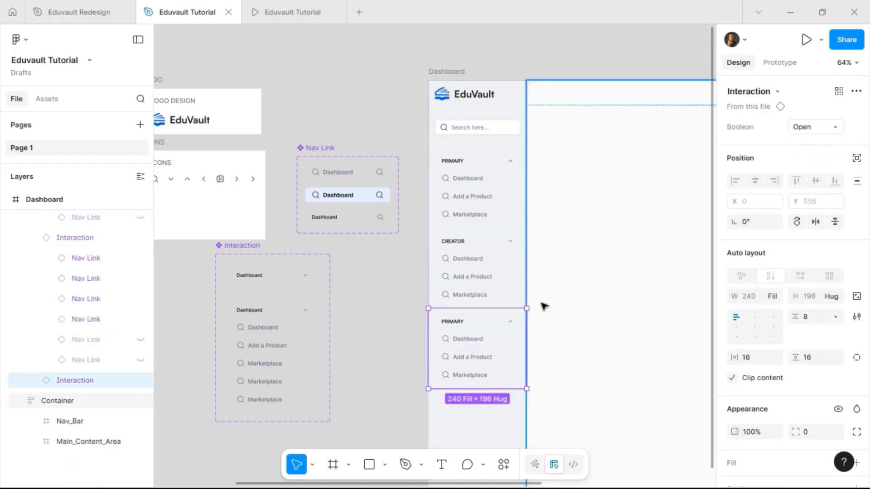
pyautogui.click(468, 327)
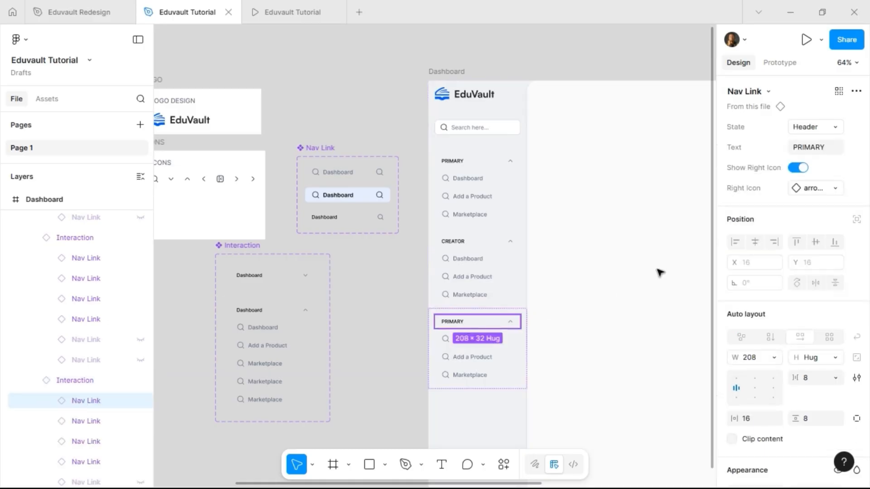
pyautogui.click(824, 148)
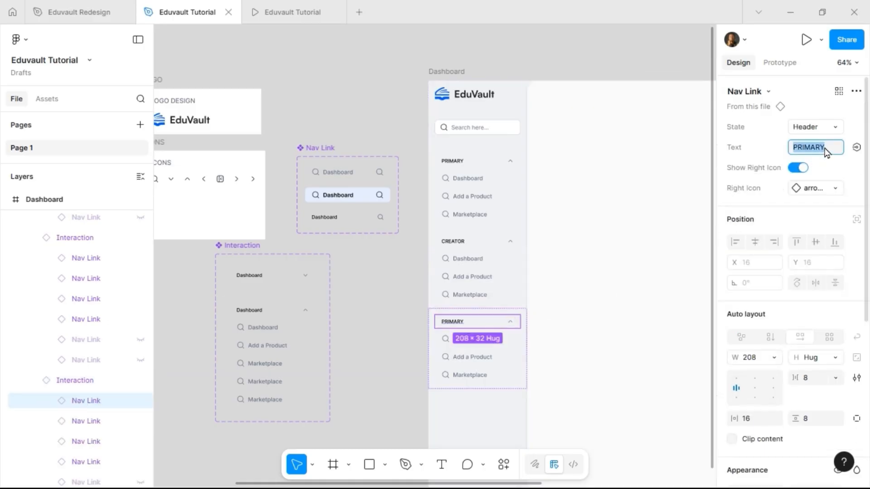
pyautogui.write('PROFILE & SUPPORT')
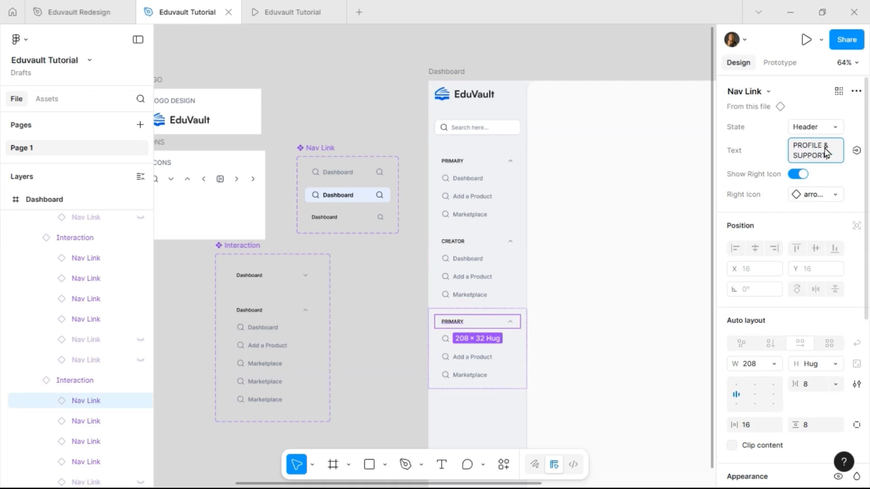
pyautogui.press('Return')
# Rename the first sidebar section's Interaction layer to PRIMARY and collapse it in the layer tree
pyautogui.click(484, 211)
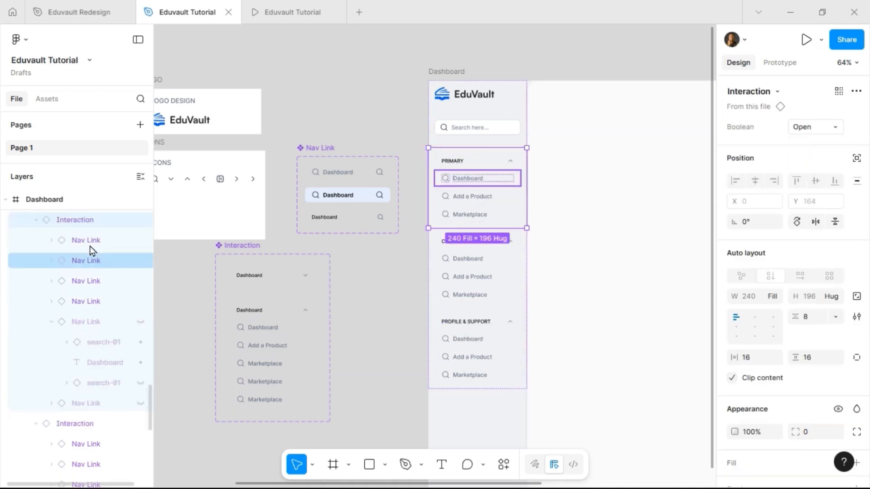
pyautogui.doubleClick(86, 224)
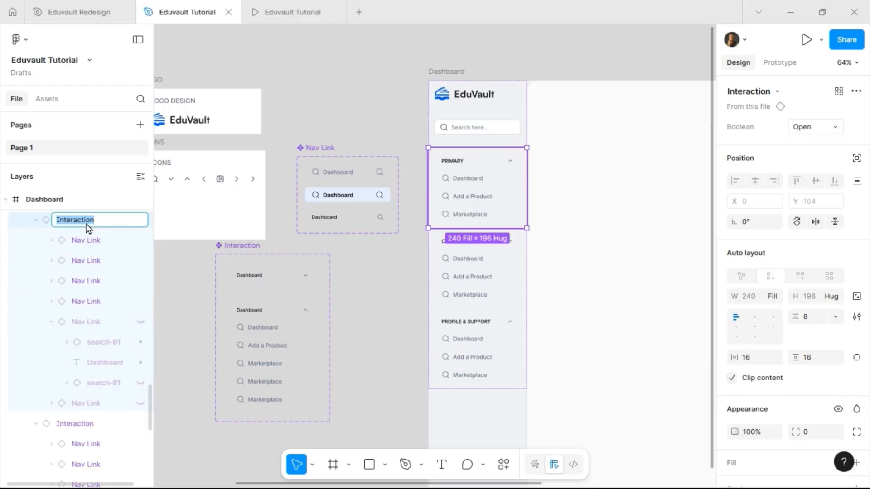
pyautogui.write('pRI')
pyautogui.press('BackSpace')
pyautogui.press('BackSpace')
pyautogui.press('BackSpace')
pyautogui.write('P')
pyautogui.press('Return')
pyautogui.click(37, 221)
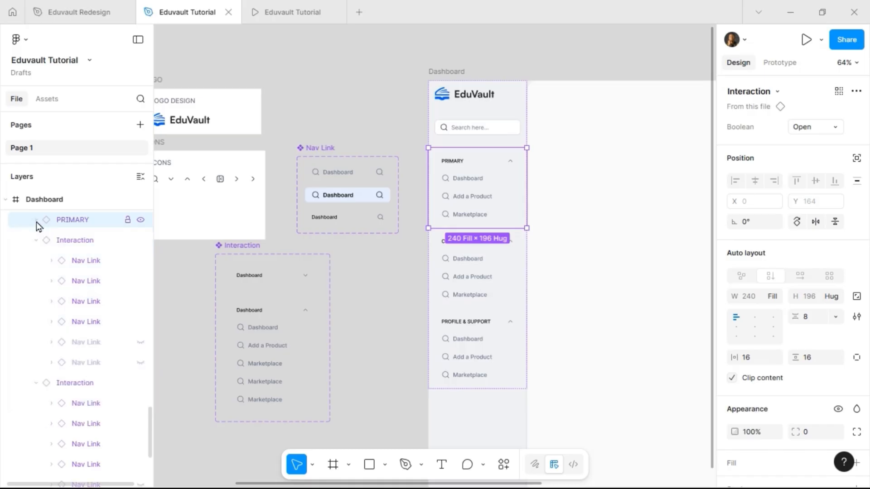
# Rename the second sidebar section's Interaction layer to CREATOR
pyautogui.click(54, 240)
pyautogui.doubleClick(69, 240)
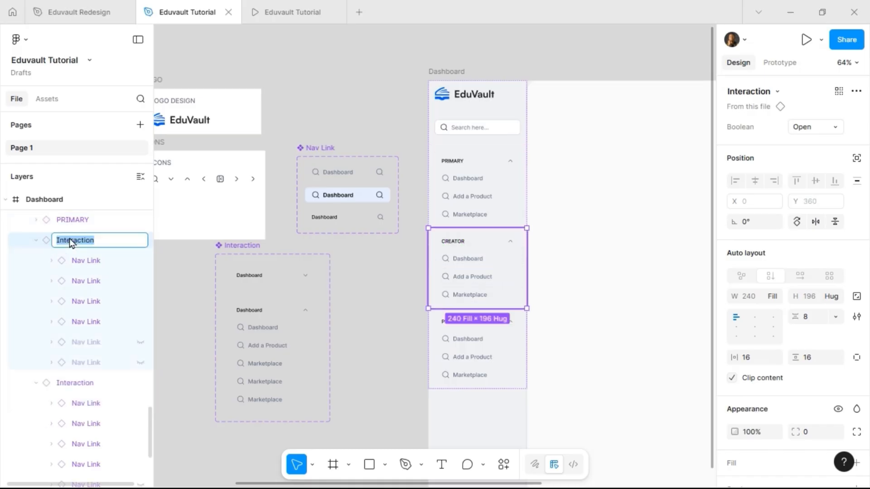
pyautogui.write('CREEA')
pyautogui.press('BackSpace')
pyautogui.write('ATOR')
pyautogui.press('Return')
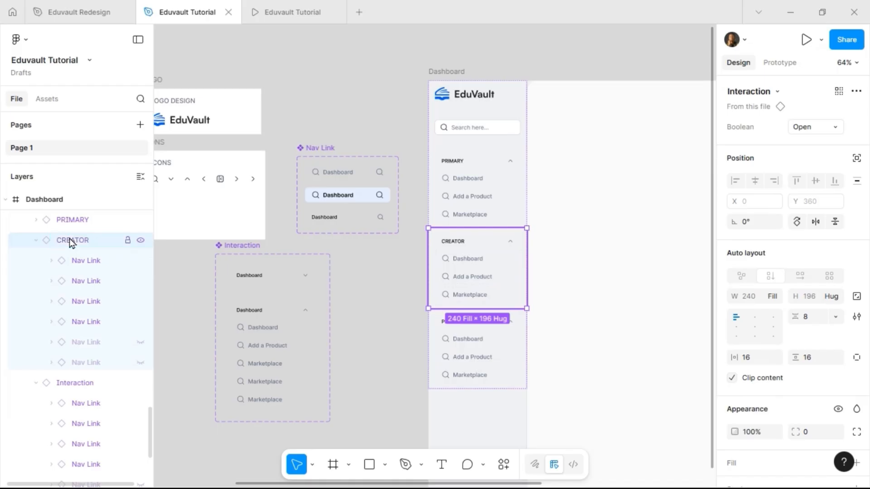
# Show the two hidden Nav Link items in the CREATOR section and collapse its layer
pyautogui.click(106, 261)
pyautogui.click(141, 343)
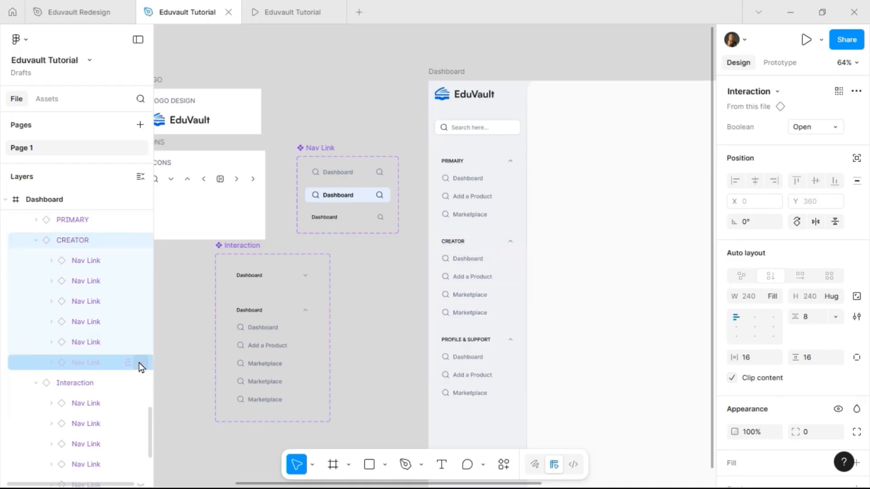
pyautogui.click(141, 362)
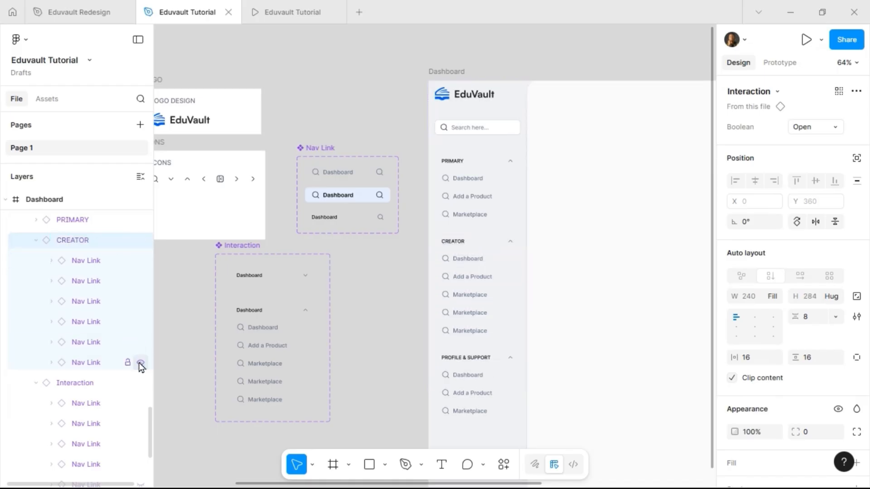
pyautogui.click(36, 240)
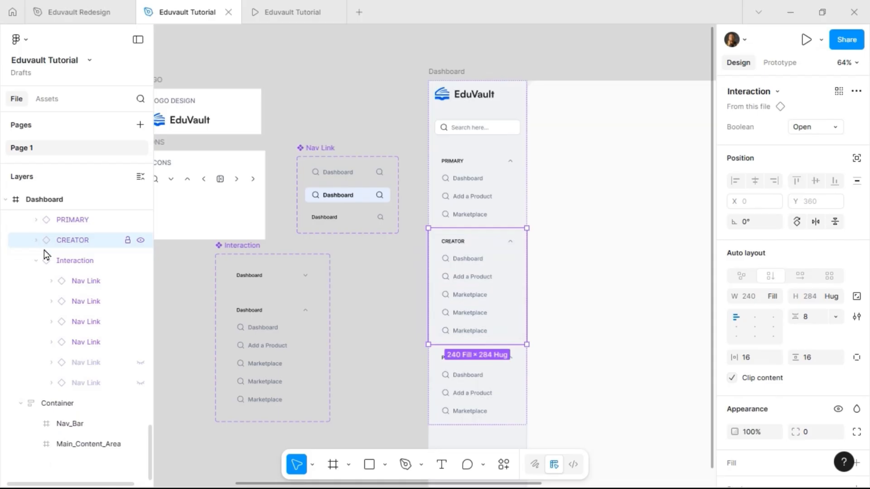
# Rename the Nav Link component set to Page Link
pyautogui.click(77, 265)
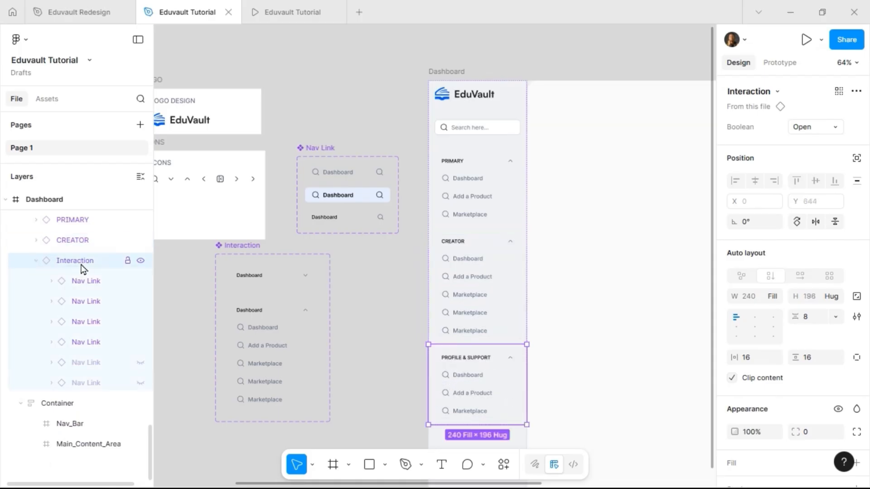
pyautogui.click(351, 172)
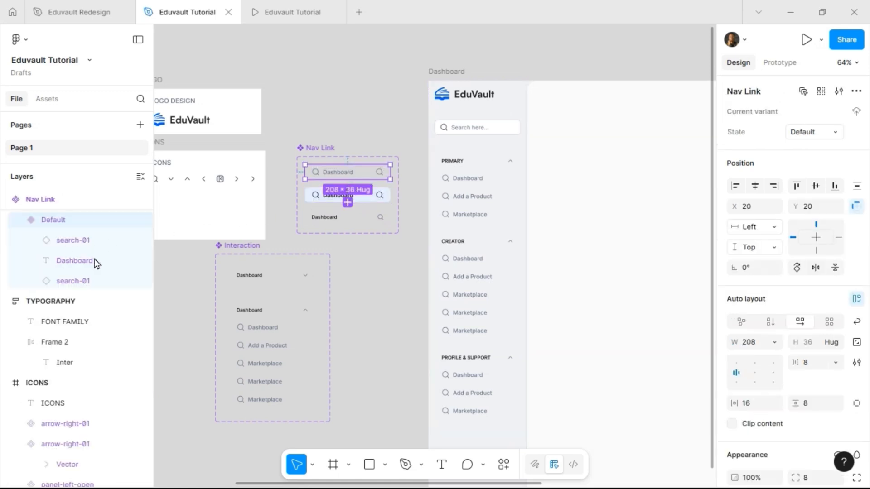
pyautogui.click(320, 200)
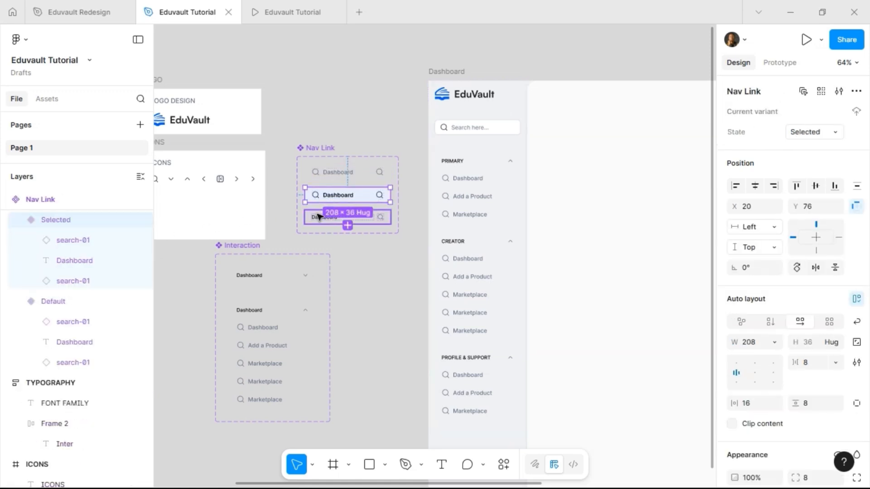
pyautogui.doubleClick(35, 203)
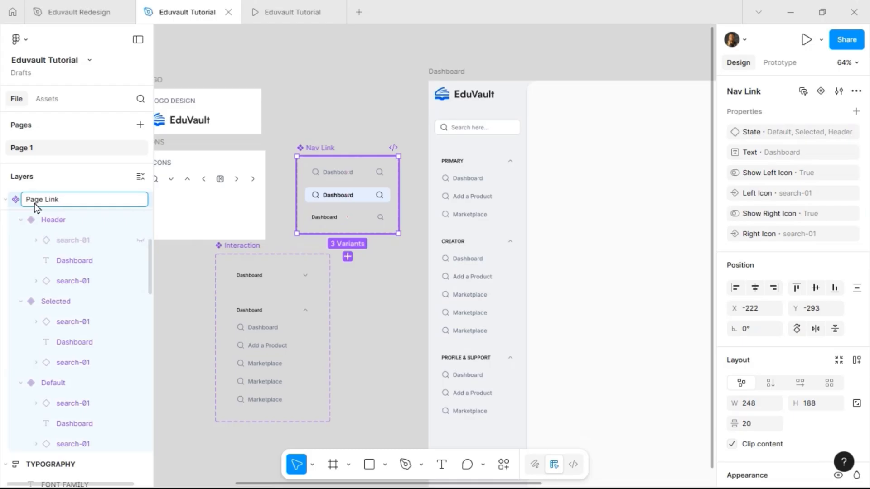
pyautogui.press('Return')
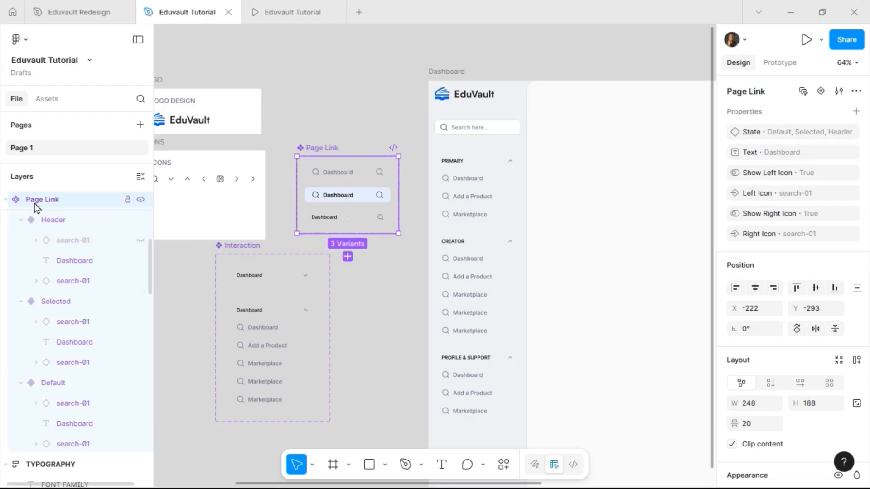
# Rename the third sidebar section's Interaction layer to PROFILE & SUPPORT
pyautogui.click(260, 249)
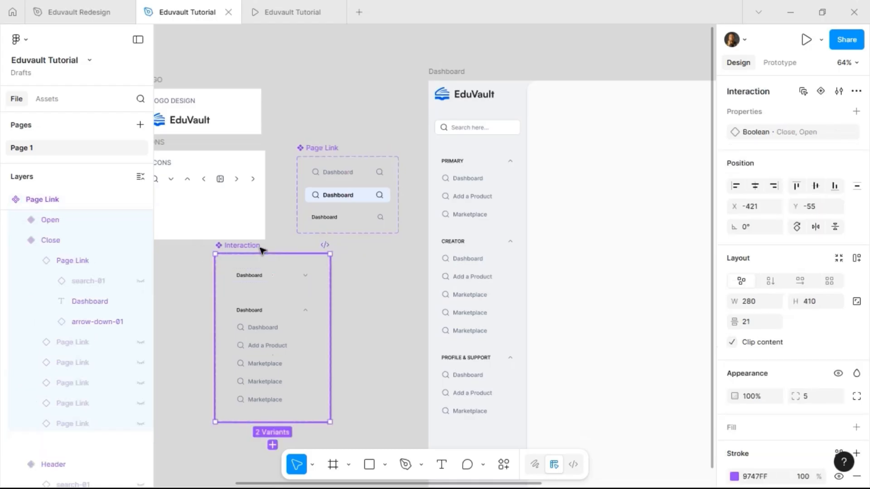
pyautogui.click(483, 268)
pyautogui.click(473, 282)
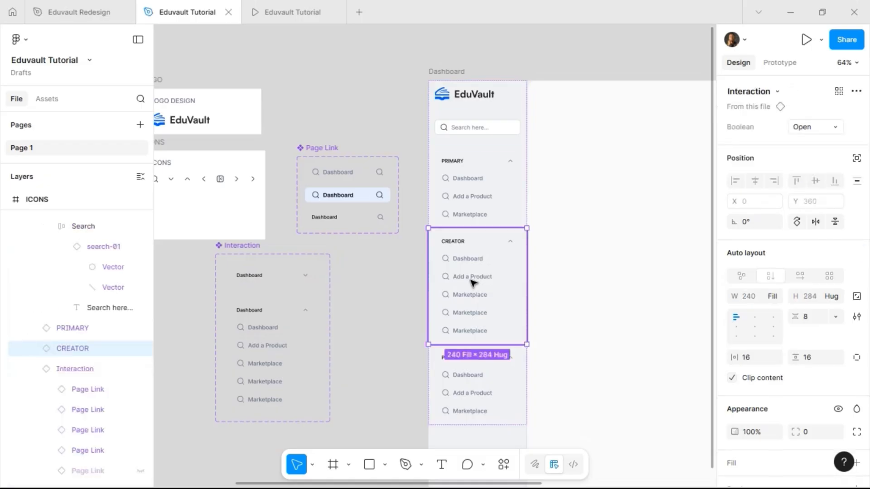
pyautogui.click(459, 375)
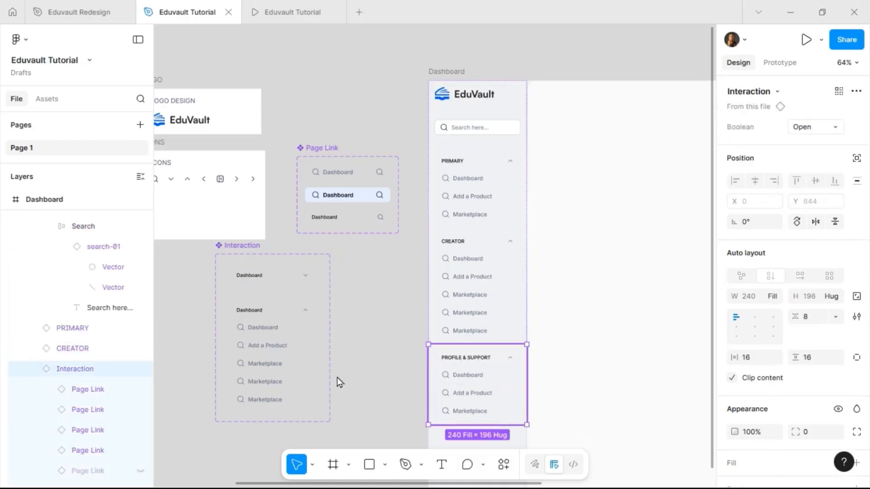
pyautogui.doubleClick(76, 369)
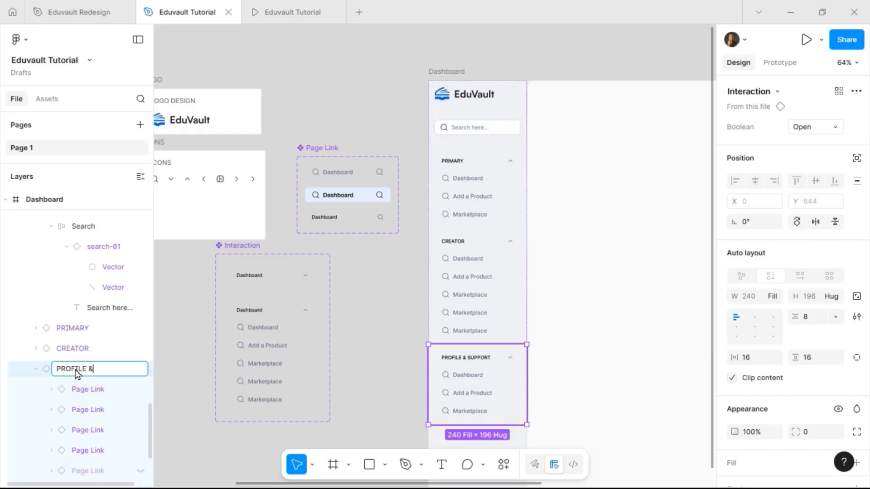
pyautogui.write('PROFILE & SUPPORT')
pyautogui.press('Return')
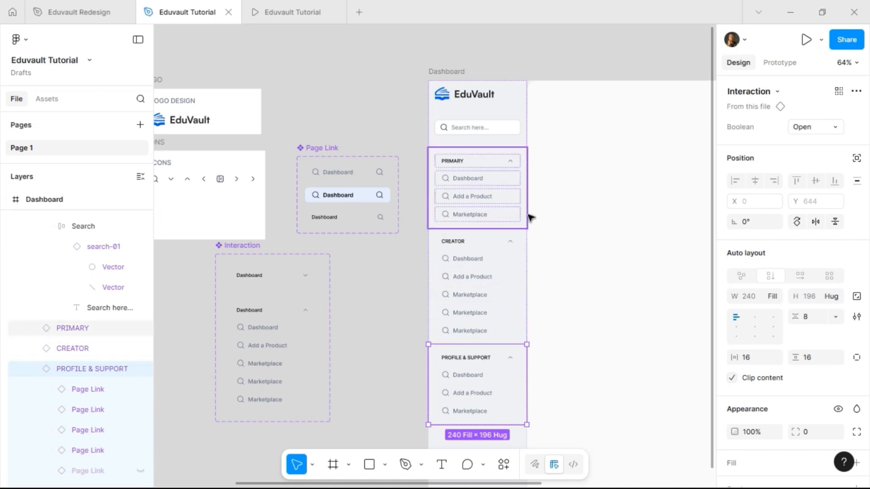
# Review the three sidebar sections in the running prototype and return to the design file
pyautogui.scroll(5, 520, 205)
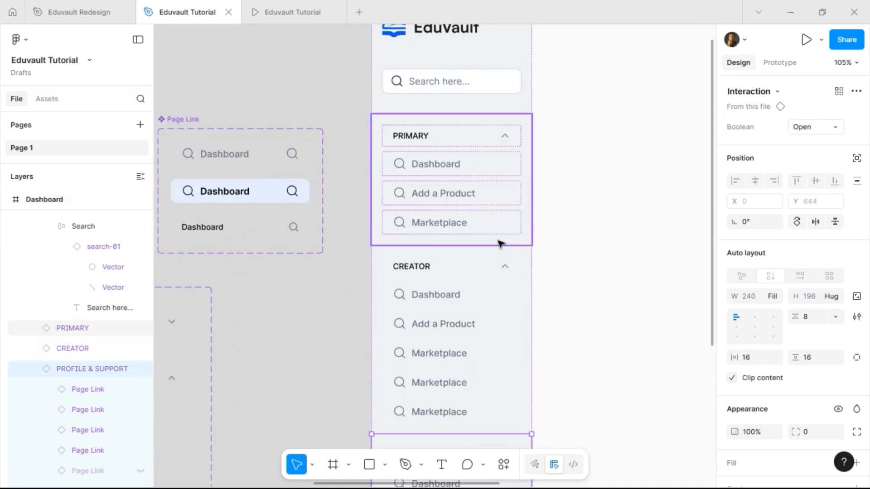
pyautogui.scroll(-2, 501, 243)
pyautogui.hscroll(2, 501, 244)
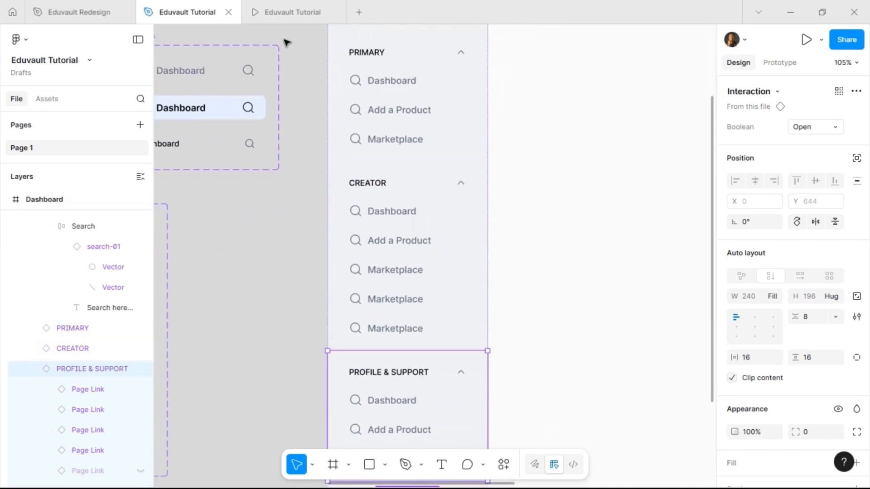
pyautogui.click(279, 11)
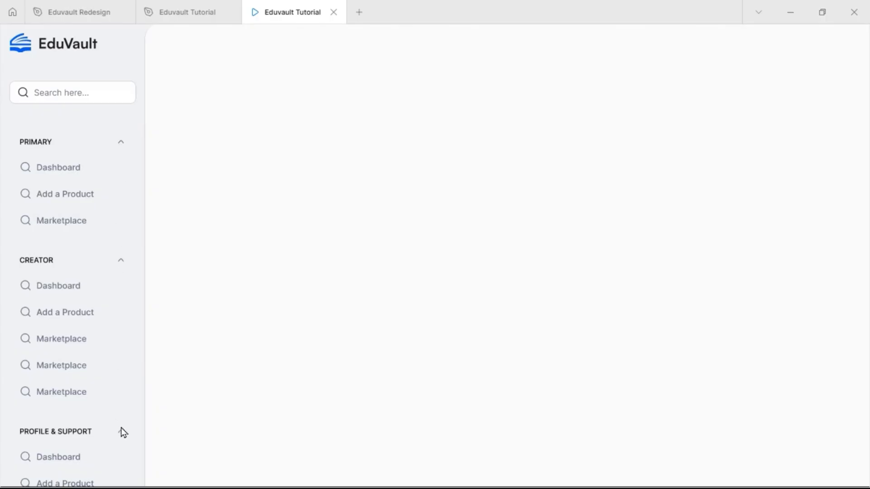
pyautogui.click(168, 14)
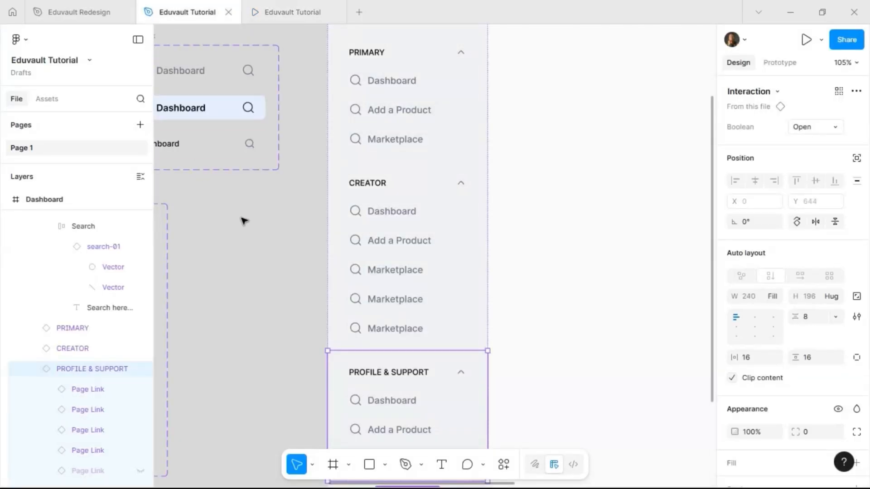
# Add an on-click prototype interaction to the Close variant's header that changes it to Open with Smart animate
pyautogui.hscroll(-5, 243, 221)
pyautogui.click(358, 243)
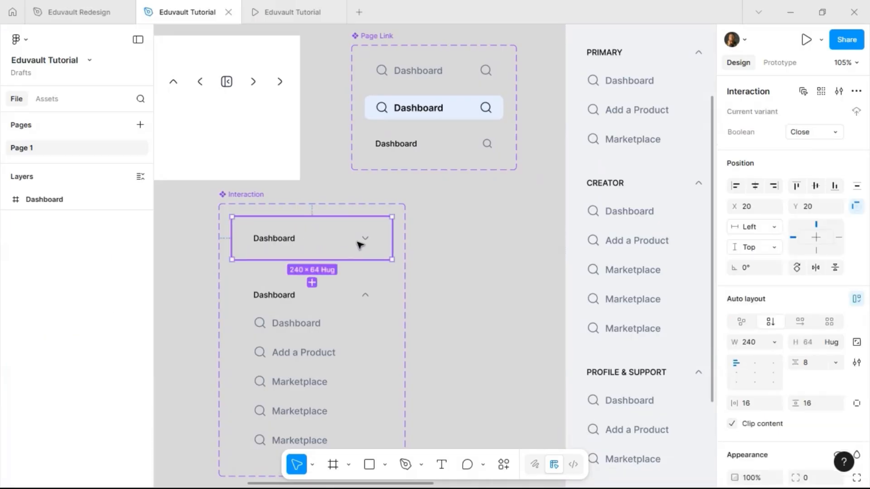
pyautogui.click(364, 245)
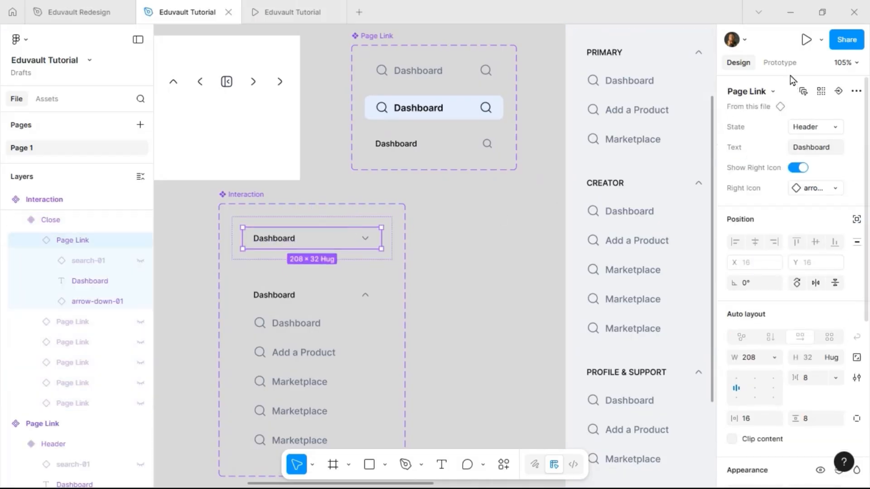
pyautogui.click(779, 63)
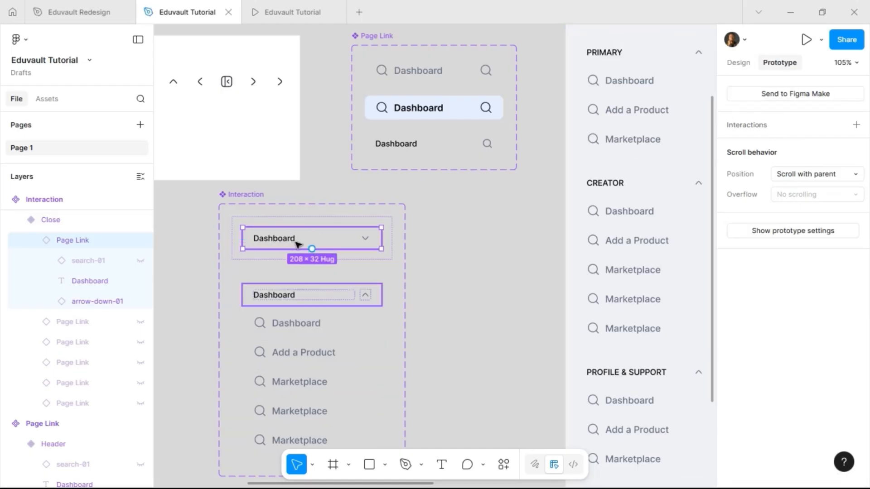
pyautogui.moveTo(312, 249); pyautogui.dragTo(440, 195)
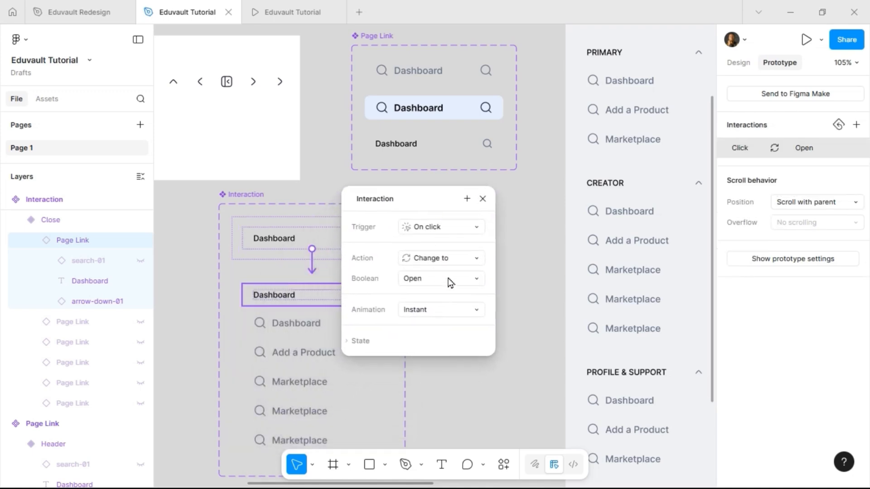
pyautogui.click(433, 307)
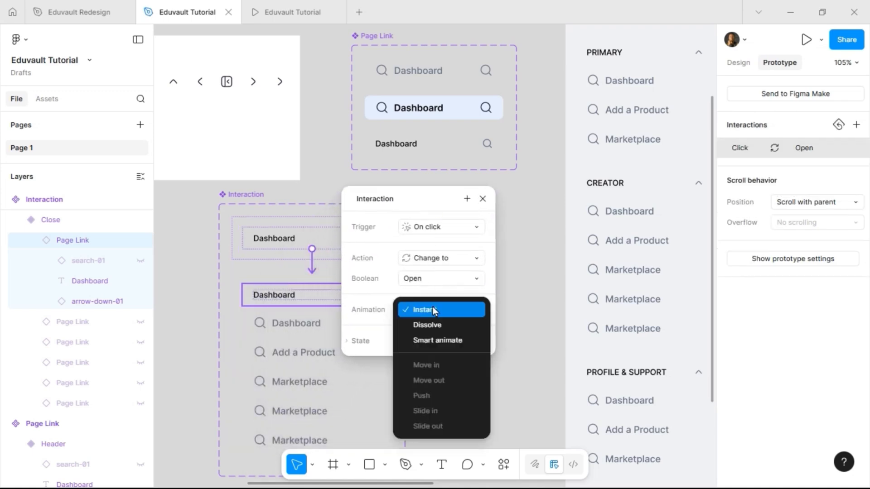
pyautogui.click(433, 344)
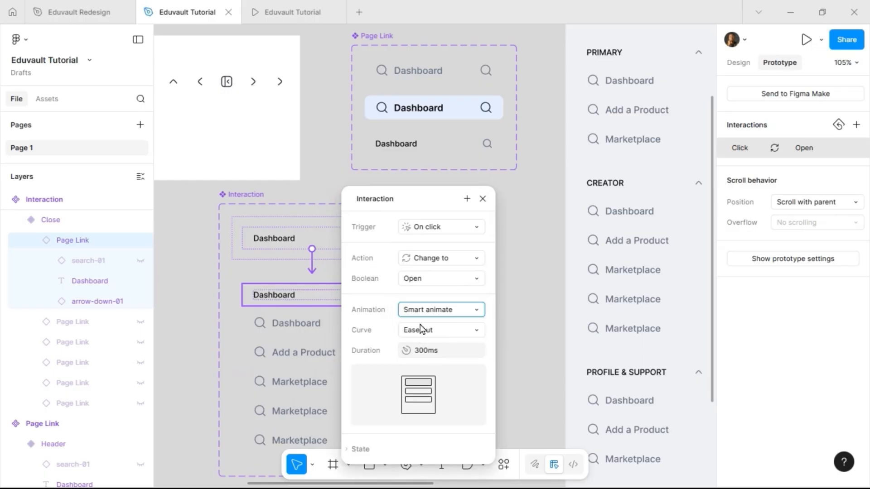
pyautogui.click(483, 199)
# Add an on-click interaction from the Open variant's header to Close with Smart animate, and check it in the prototype preview
pyautogui.click(329, 295)
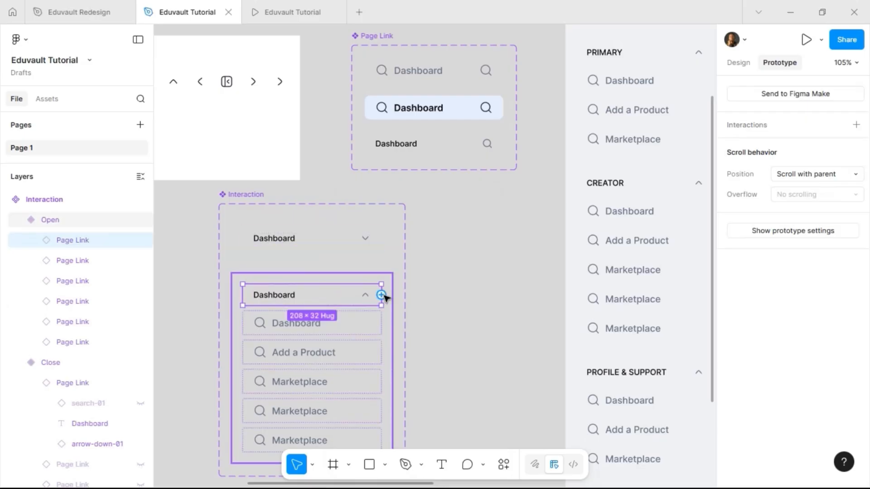
pyautogui.moveTo(380, 293); pyautogui.dragTo(355, 254)
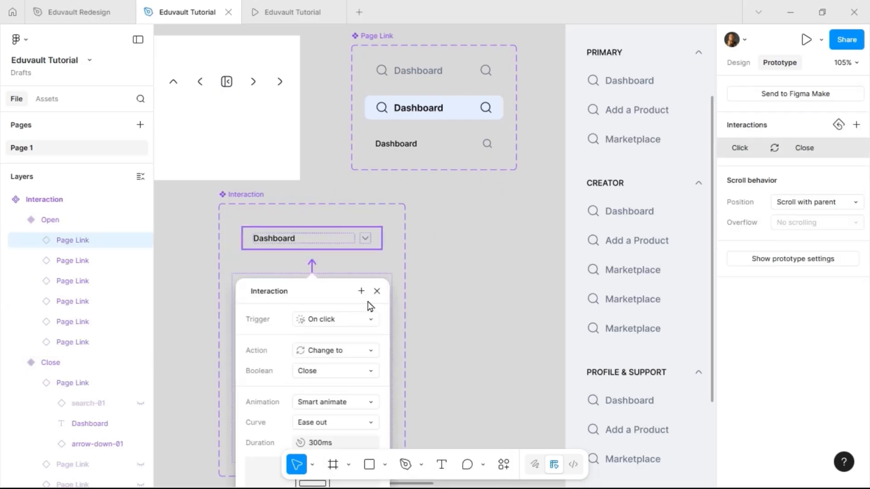
pyautogui.click(377, 292)
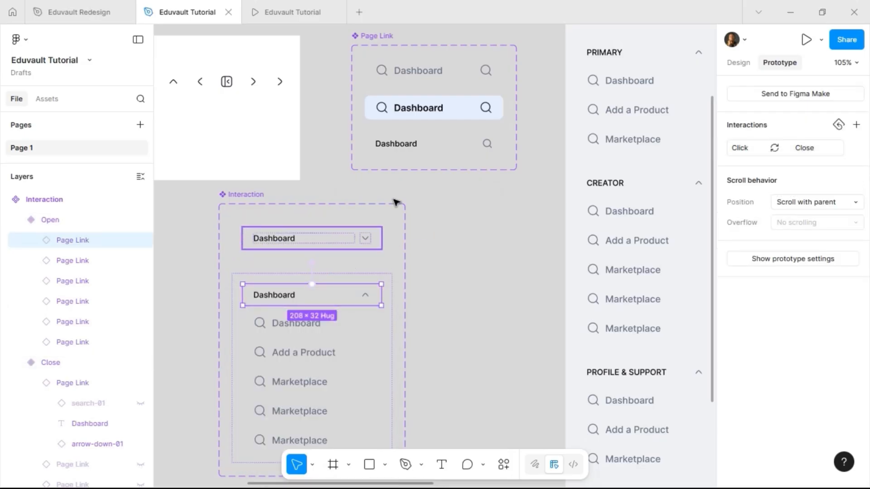
pyautogui.click(266, 13)
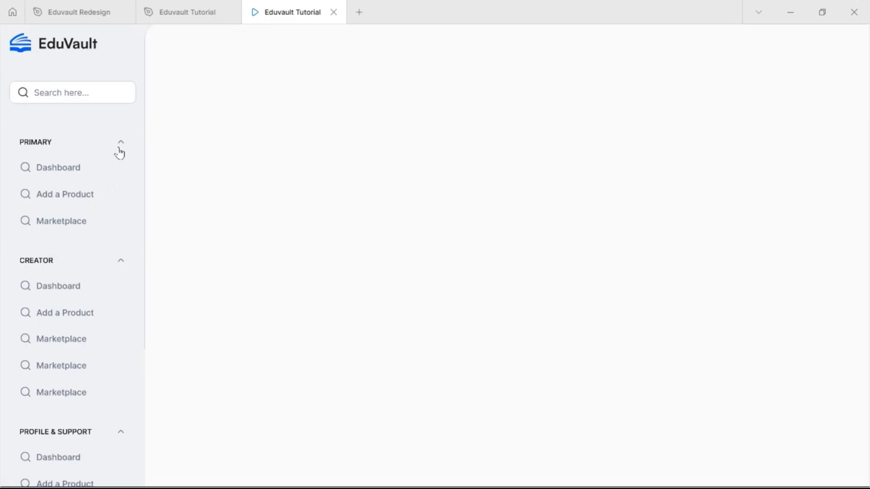
pyautogui.click(181, 7)
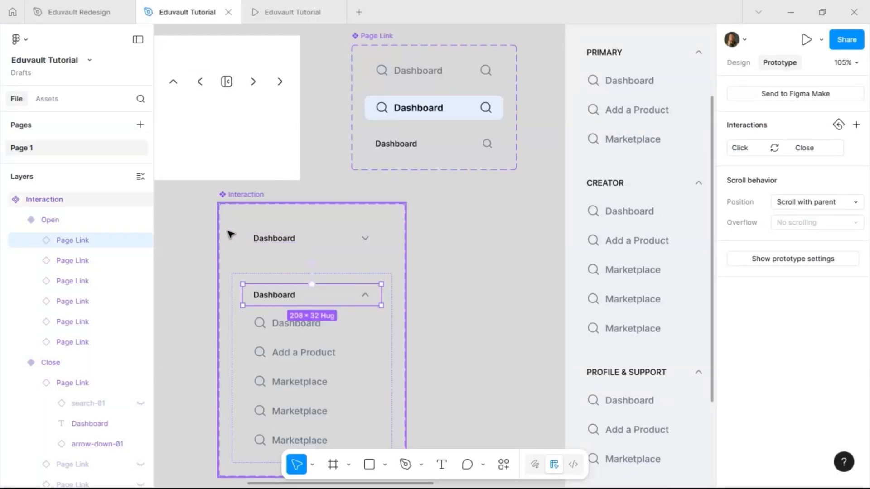
# Set the text of the first link in the CREATOR section to My Products
pyautogui.scroll(-5, 229, 235)
pyautogui.scroll(5, 405, 232)
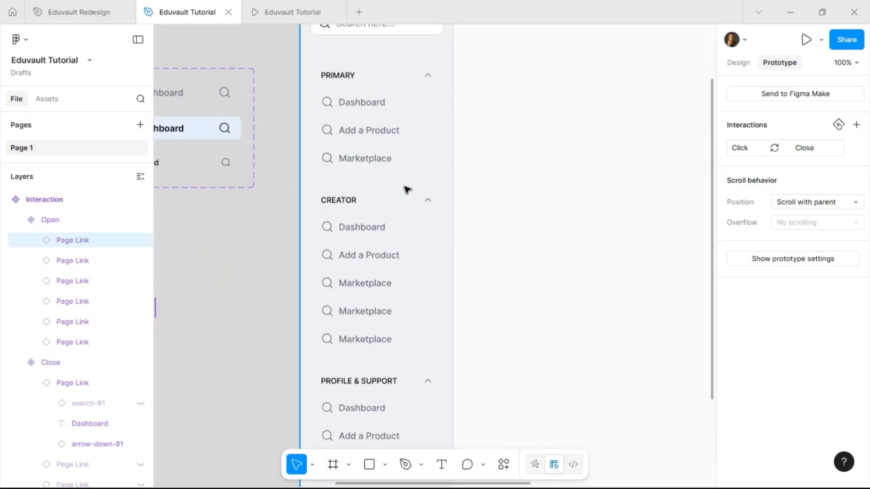
pyautogui.hscroll(3, 389, 212)
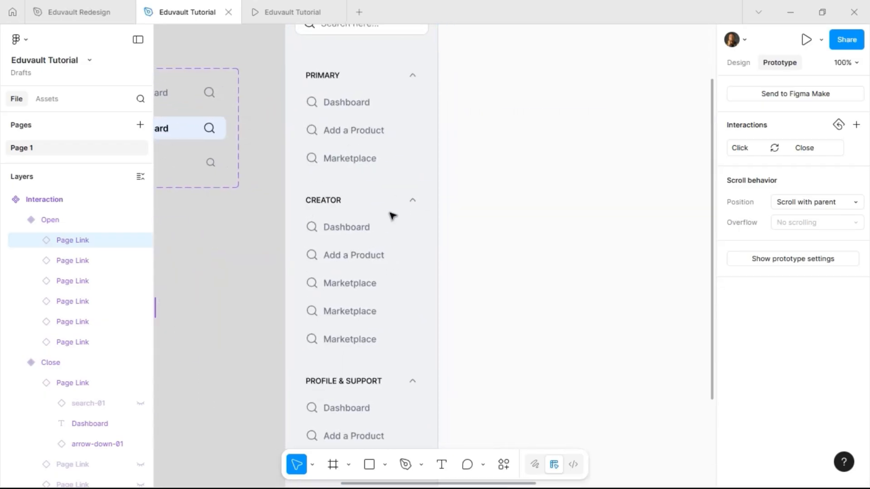
pyautogui.click(363, 226)
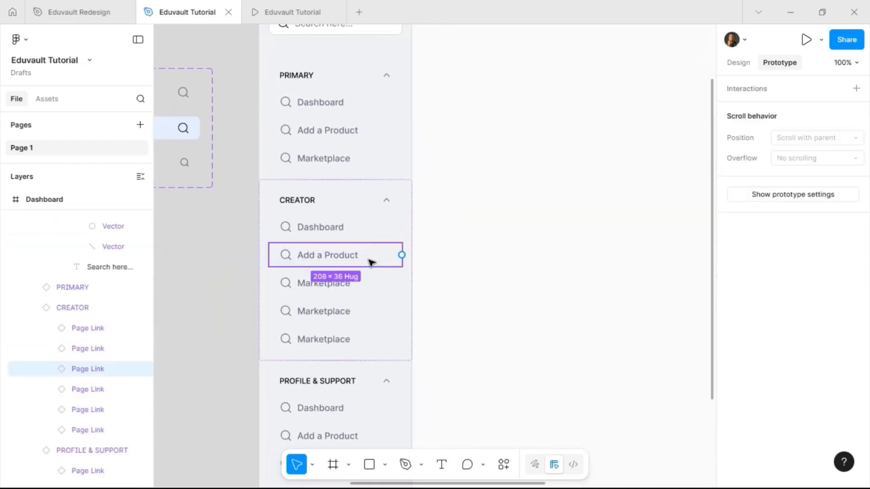
pyautogui.click(738, 63)
pyautogui.click(814, 148)
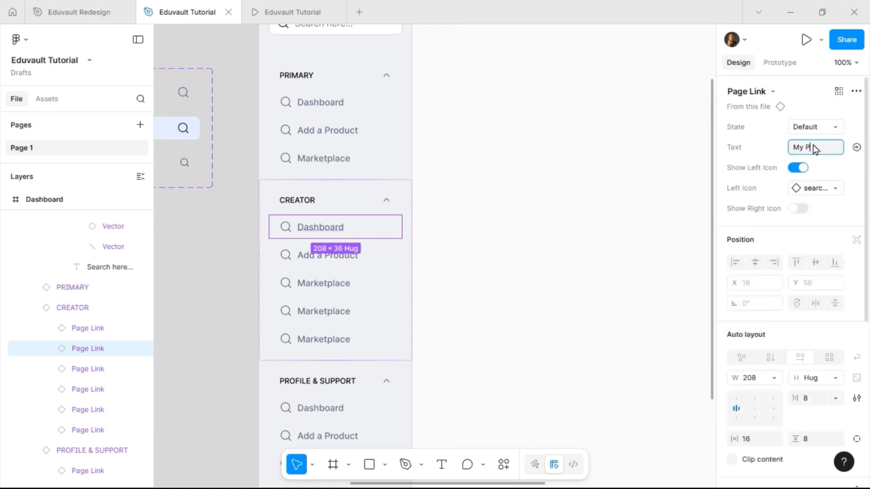
pyautogui.press('Return')
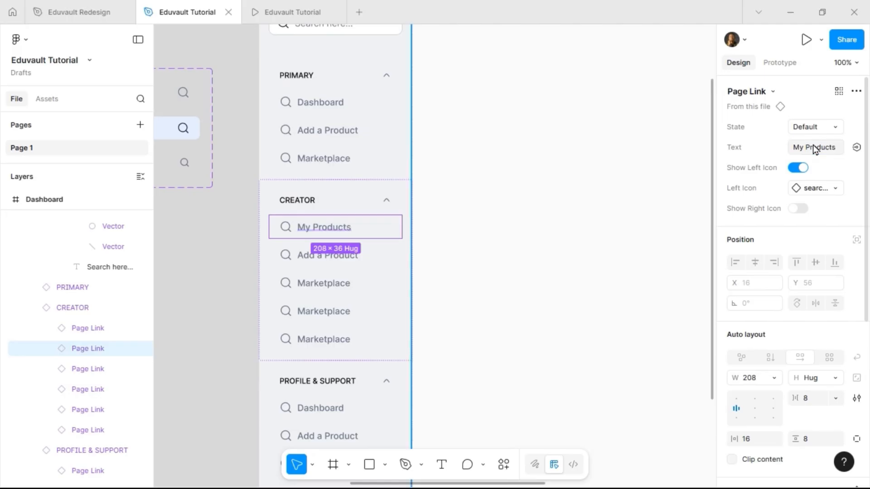
# Set the text of the second link in the CREATOR section to Earnings
pyautogui.press('Tab')
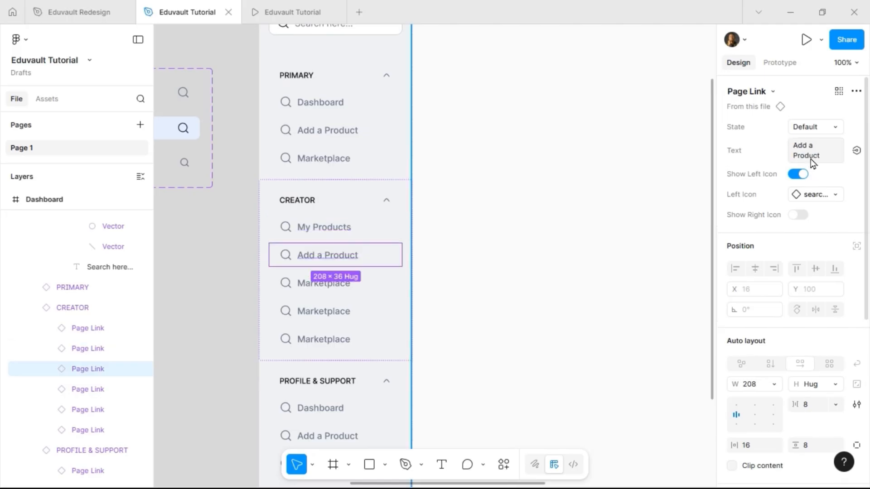
pyautogui.click(811, 159)
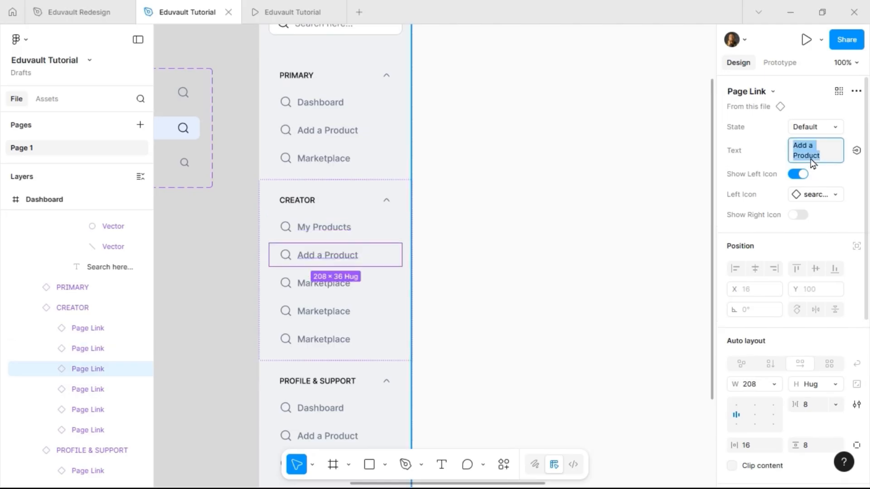
pyautogui.write('Earning')
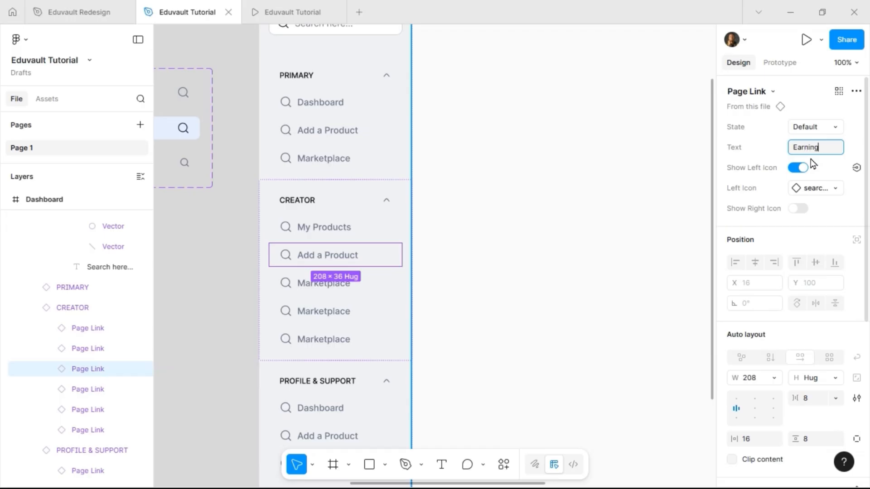
pyautogui.write('s')
pyautogui.press('Return')
# Set the third CREATOR link's text to Wallet and the fourth link's text to Leaderboard
pyautogui.press('Tab')
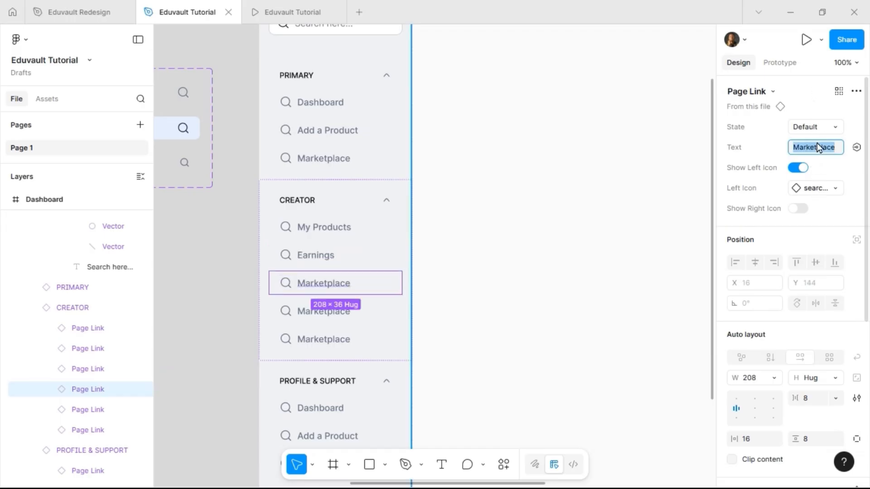
pyautogui.write('Wallet')
pyautogui.press('Return')
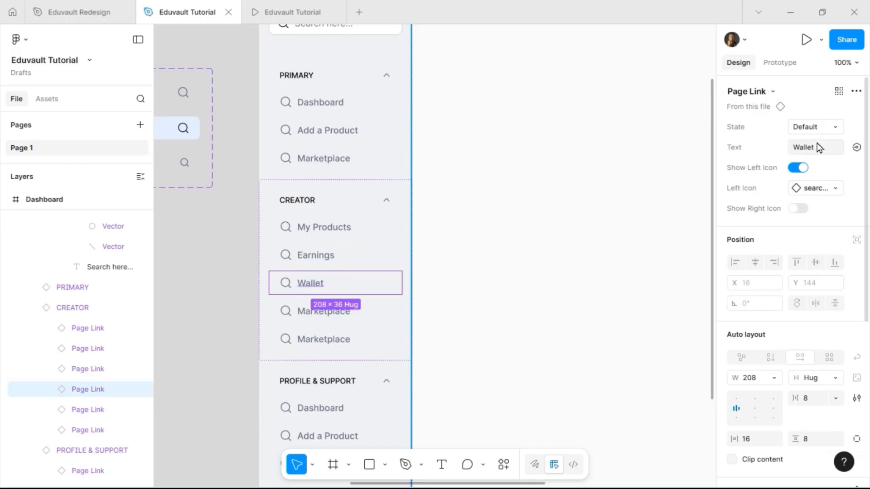
pyautogui.press('Tab')
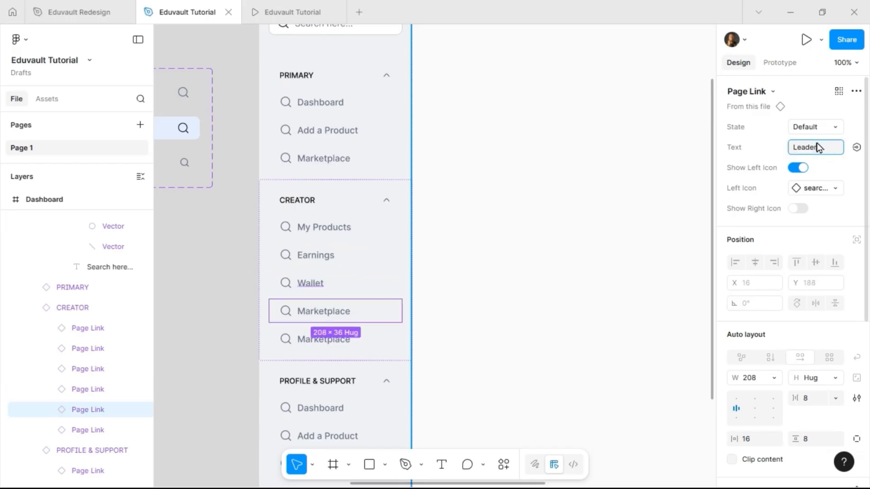
pyautogui.press('Return')
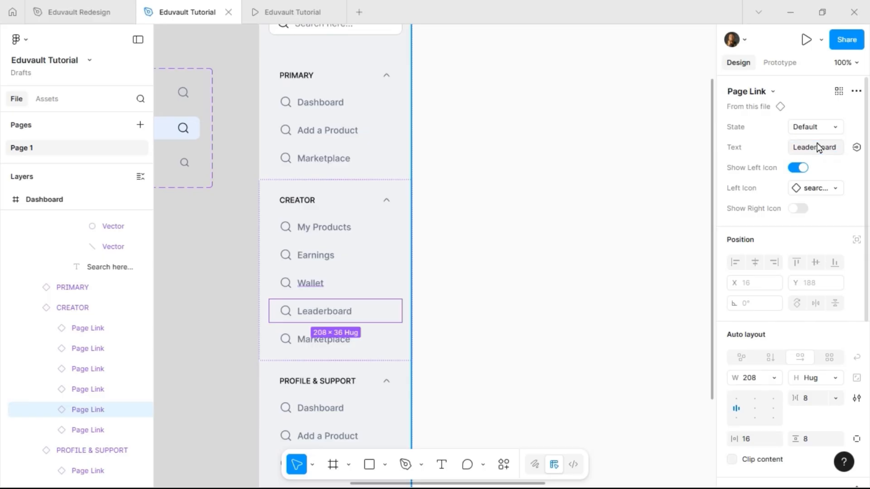
pyautogui.press('Tab')
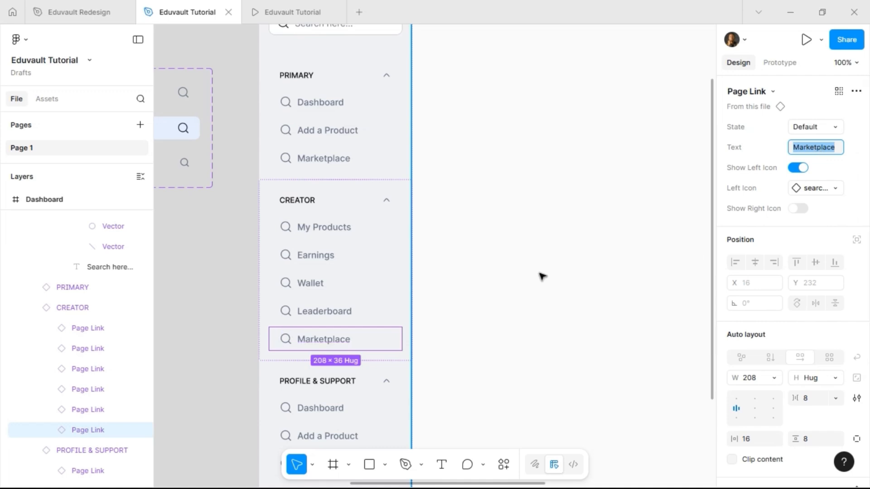
# Change the third CREATOR link's text to My Downloads and the fourth link's text to Wallet
pyautogui.click(342, 294)
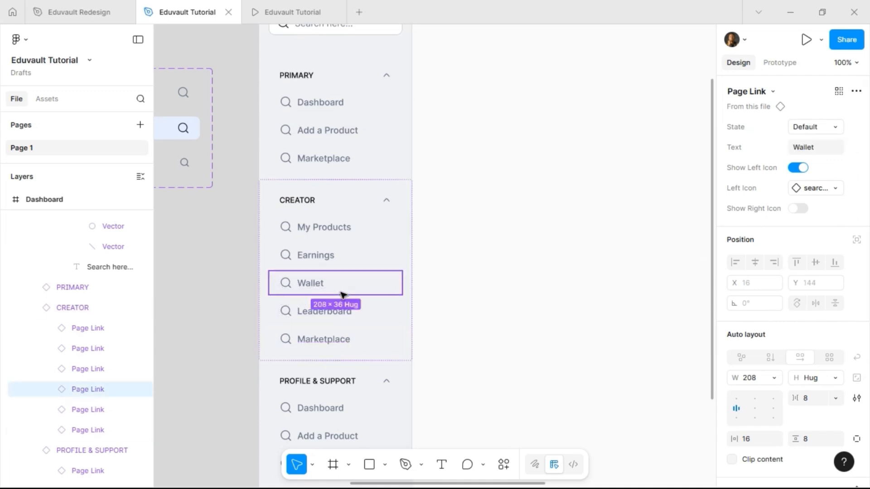
pyautogui.click(814, 146)
pyautogui.write('My Downloads')
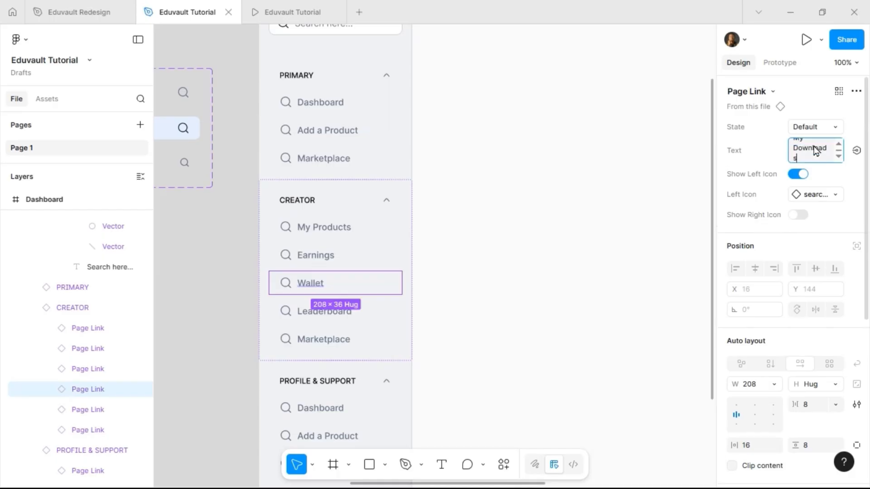
pyautogui.press('Return')
pyautogui.click(351, 323)
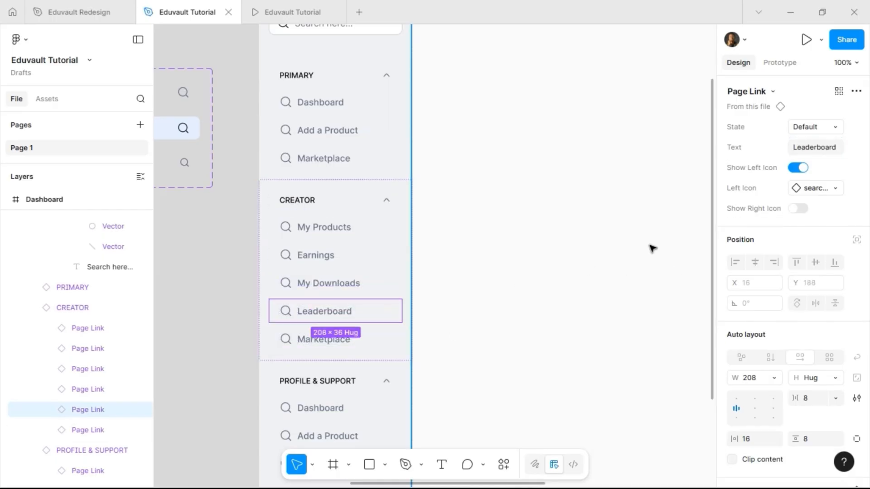
pyautogui.click(821, 155)
pyautogui.write('Wall')
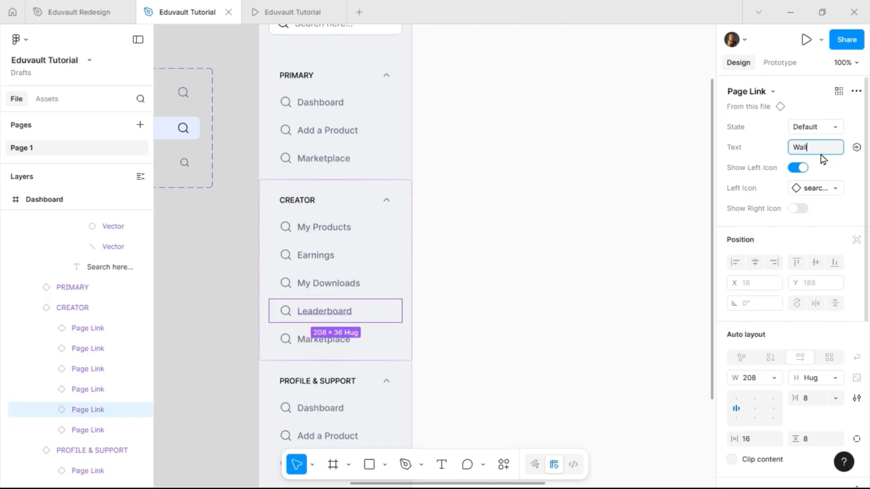
pyautogui.write('et')
pyautogui.press('Return')
# Set the text of the fifth link in the CREATOR section to Leaderboard
pyautogui.click(361, 341)
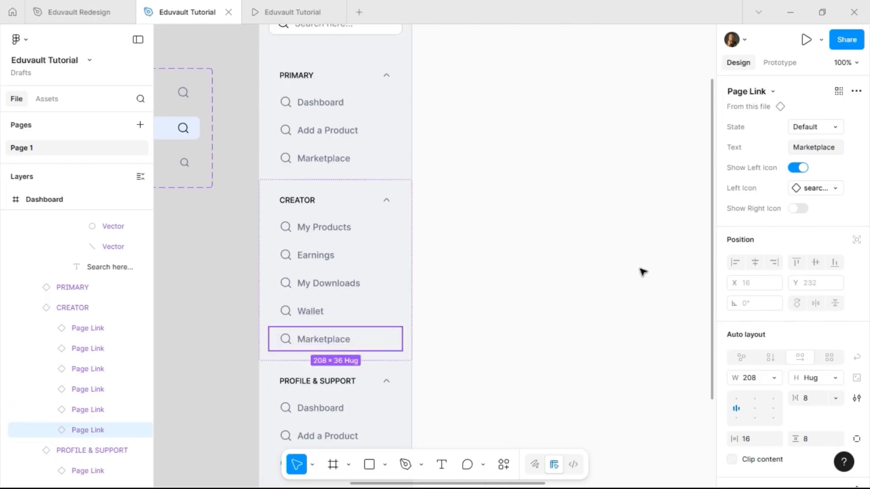
pyautogui.click(820, 156)
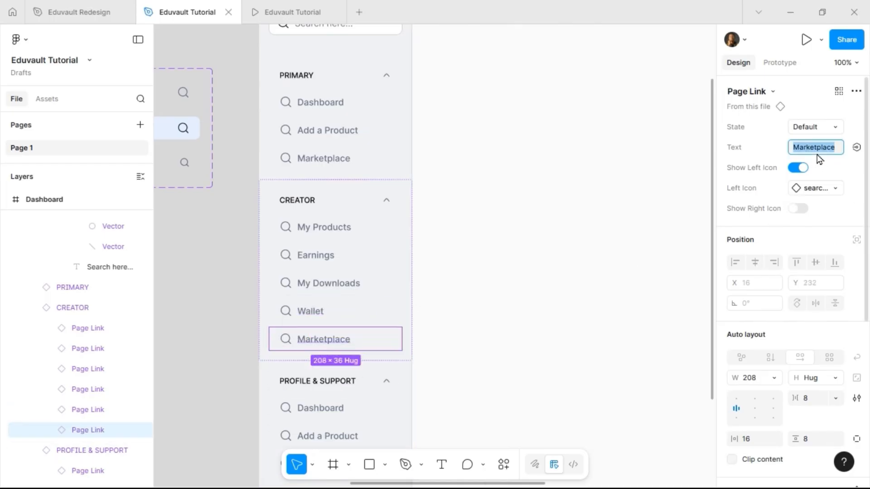
pyautogui.write('Leaderboard')
pyautogui.press('Return')
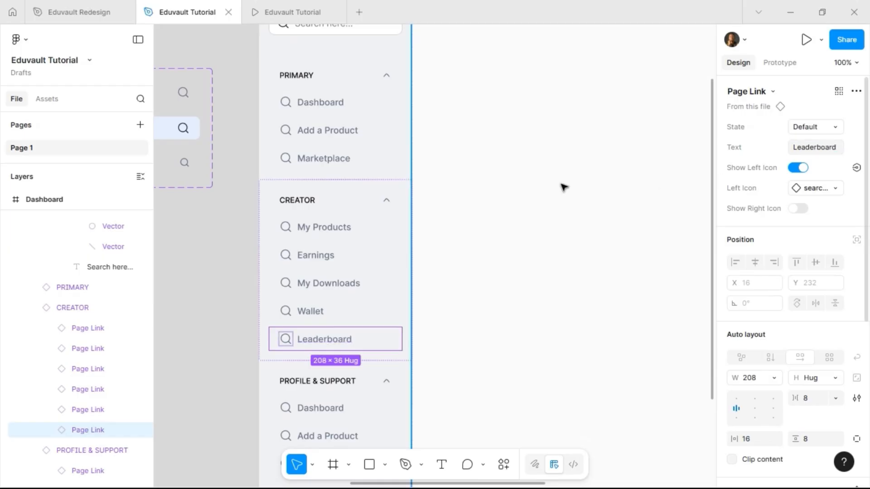
# Set the text of the first link in the PROFILE & SUPPORT section to Profile
pyautogui.scroll(-5, 320, 181)
pyautogui.click(321, 234)
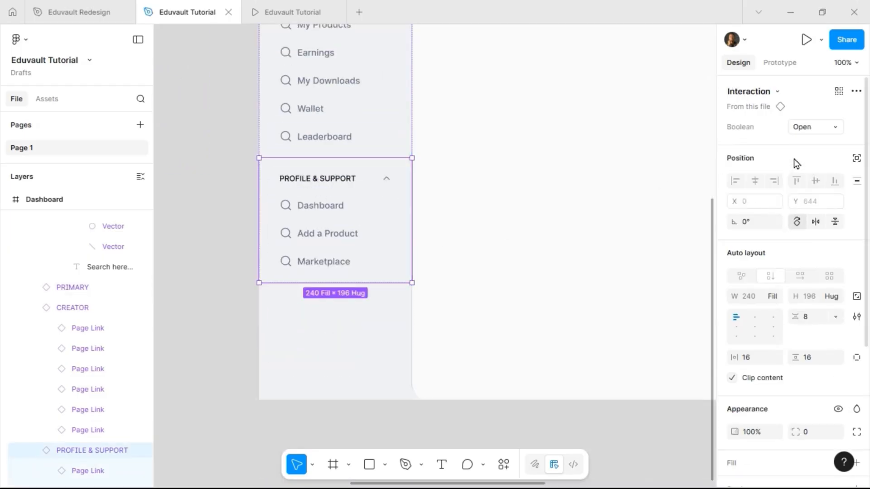
pyautogui.click(356, 211)
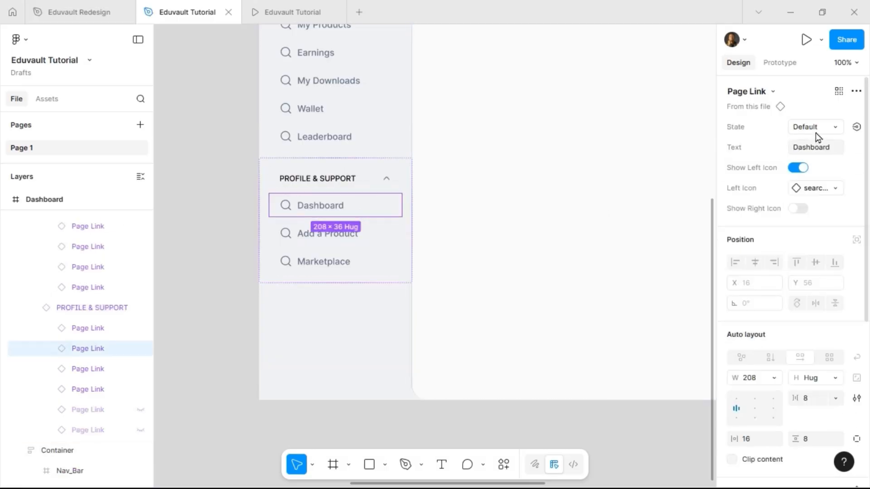
pyautogui.click(813, 149)
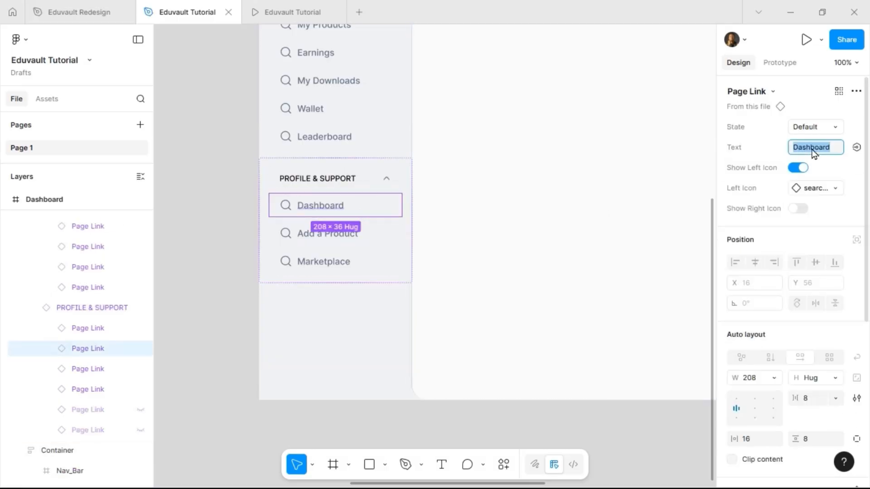
pyautogui.write('Profile')
pyautogui.press('Return')
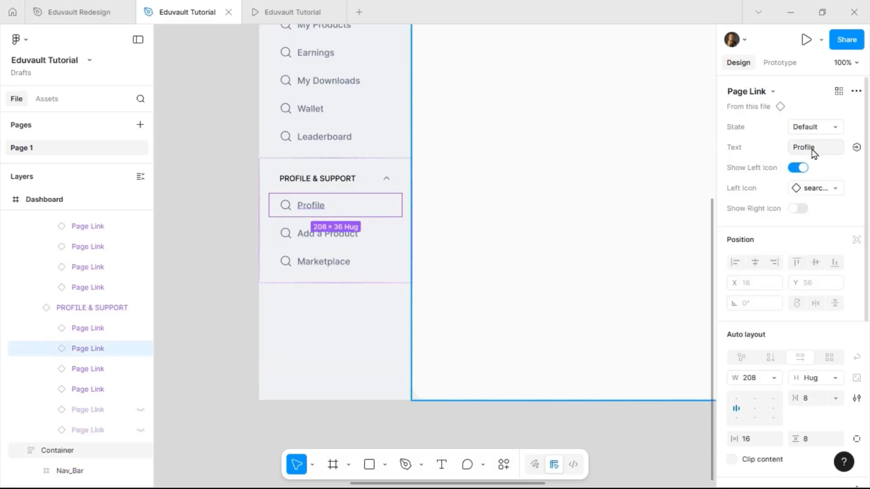
# Set the second PROFILE & SUPPORT link's text to Settings and the third link's text to Help & FAQs
pyautogui.press('Tab')
pyautogui.click(812, 151)
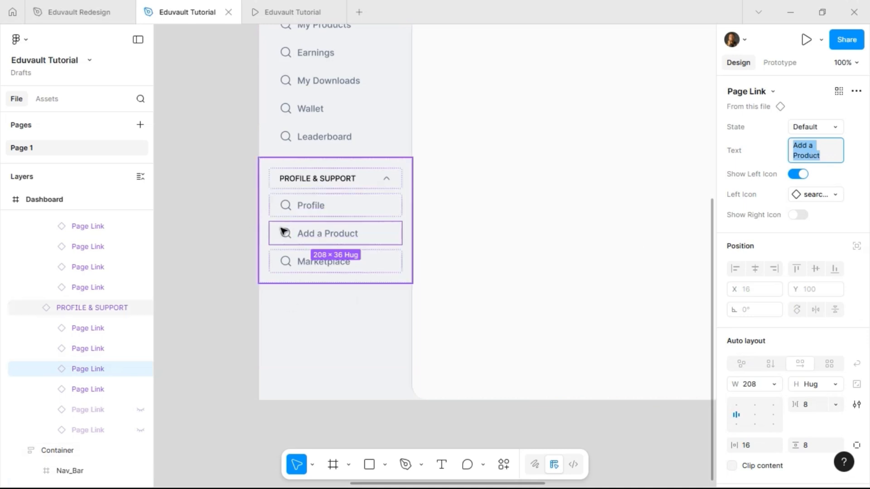
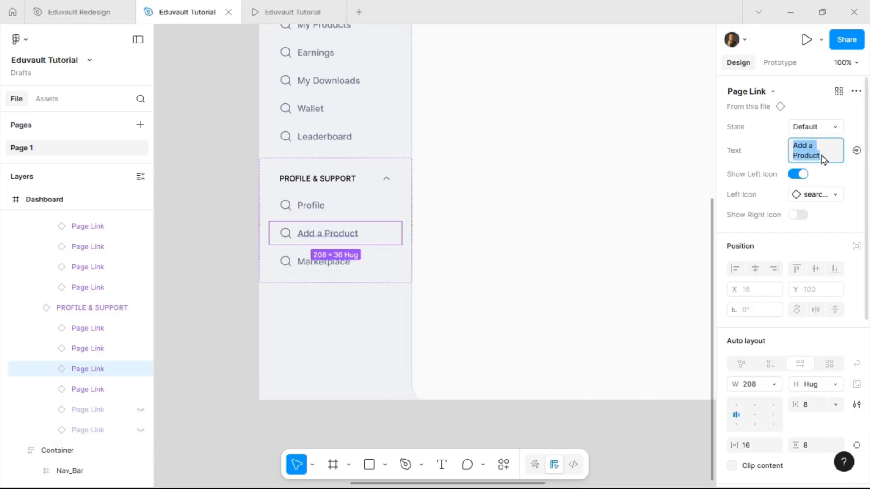
pyautogui.write('Settings')
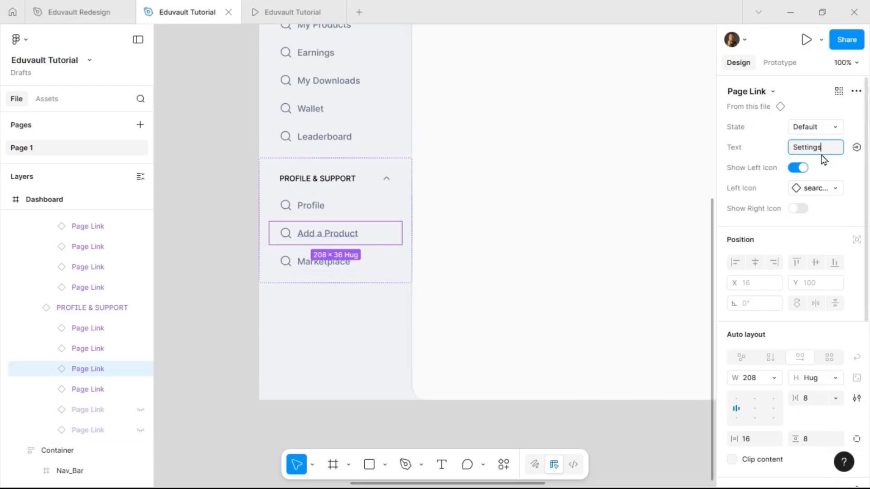
pyautogui.press('Return')
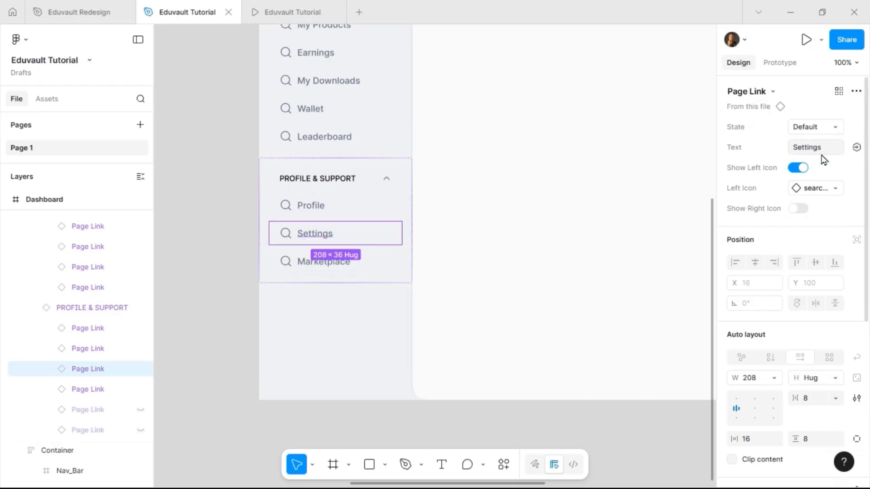
pyautogui.click(333, 269)
pyautogui.click(814, 148)
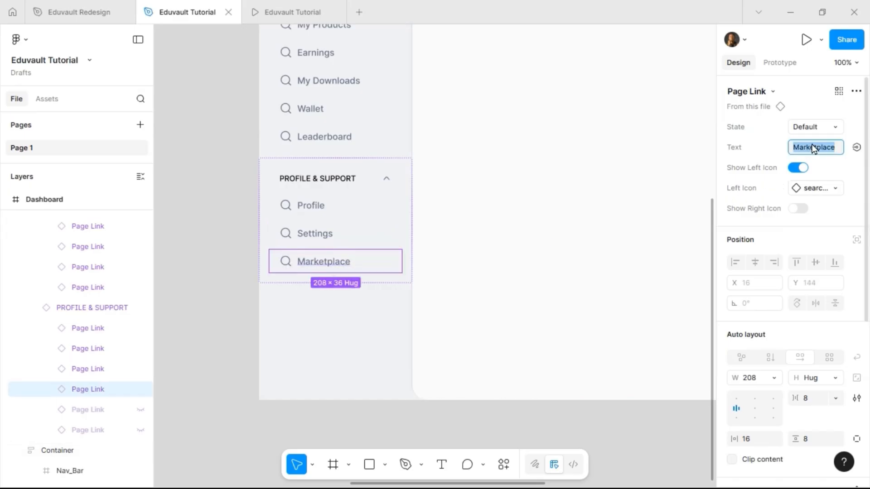
pyautogui.write('Help & FAQs')
pyautogui.press('Return')
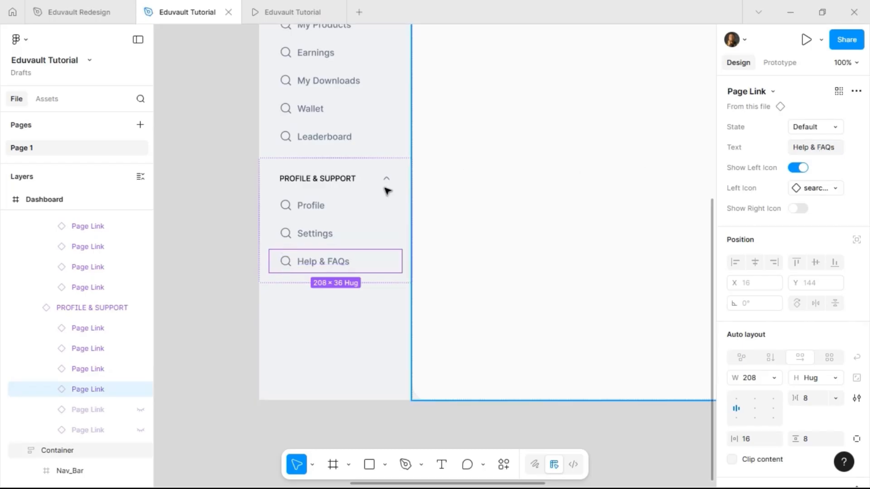
pyautogui.click(223, 250)
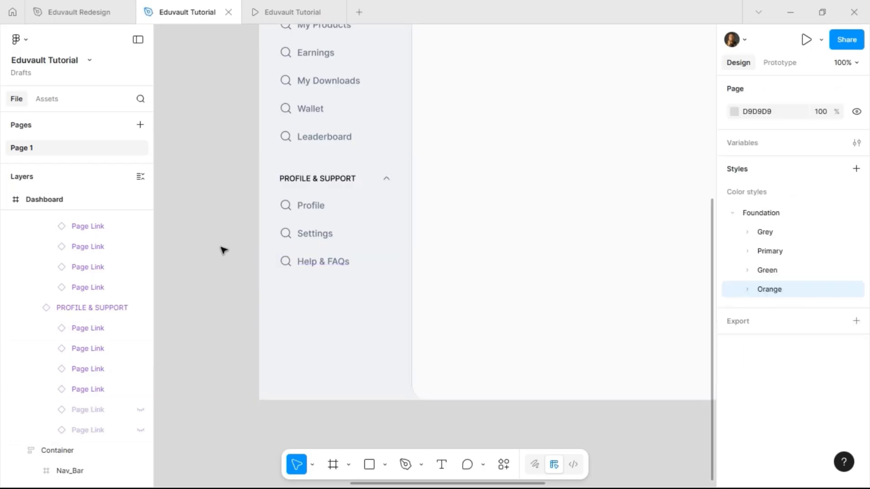
# Test collapsing and expanding the PRIMARY and CREATOR sections in the running prototype, and return to the design file
pyautogui.scroll(7, 223, 250)
pyautogui.scroll(-5, 462, 208)
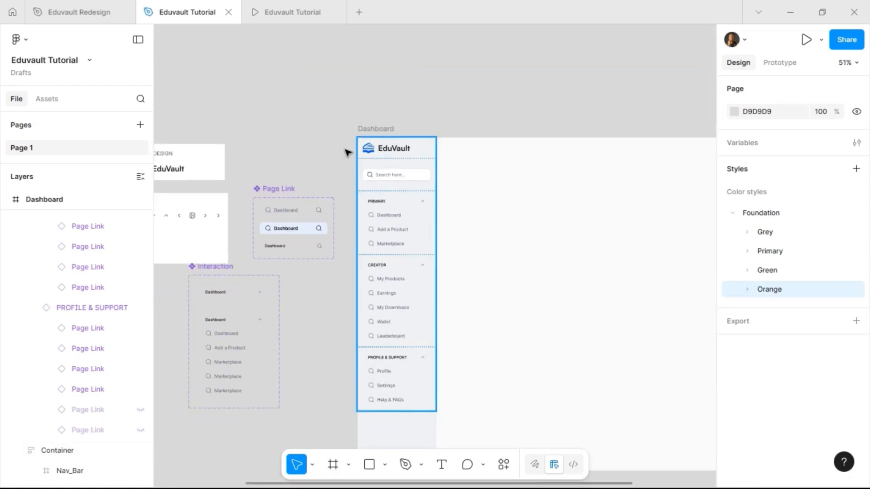
pyautogui.click(273, 18)
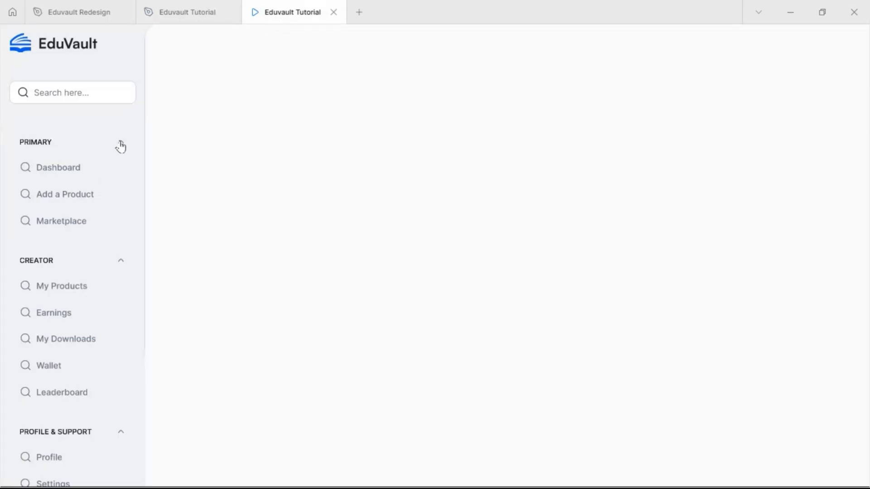
pyautogui.click(120, 143)
pyautogui.click(120, 143)
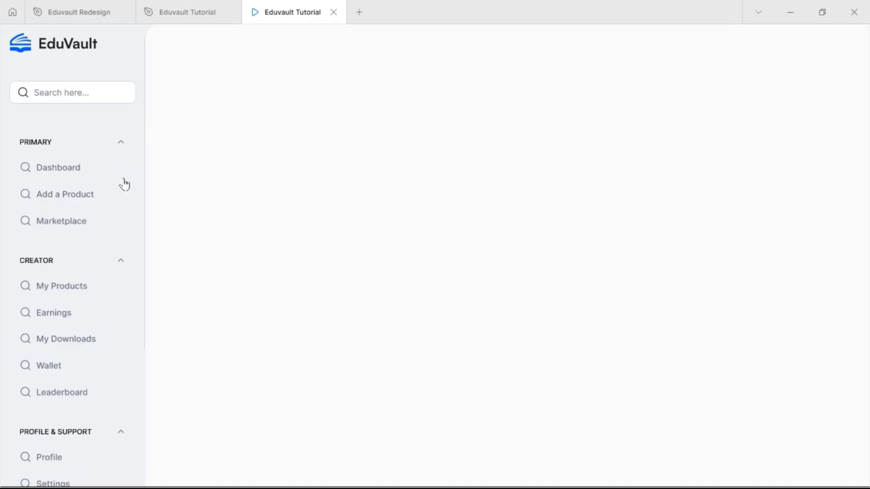
pyautogui.click(122, 261)
pyautogui.click(122, 263)
pyautogui.scroll(-2, 118, 370)
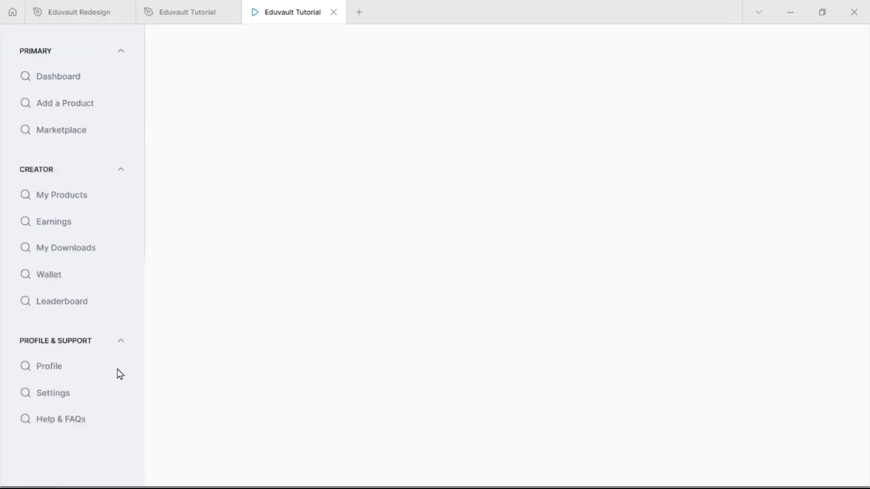
pyautogui.scroll(2, 117, 368)
pyautogui.click(121, 143)
pyautogui.click(122, 144)
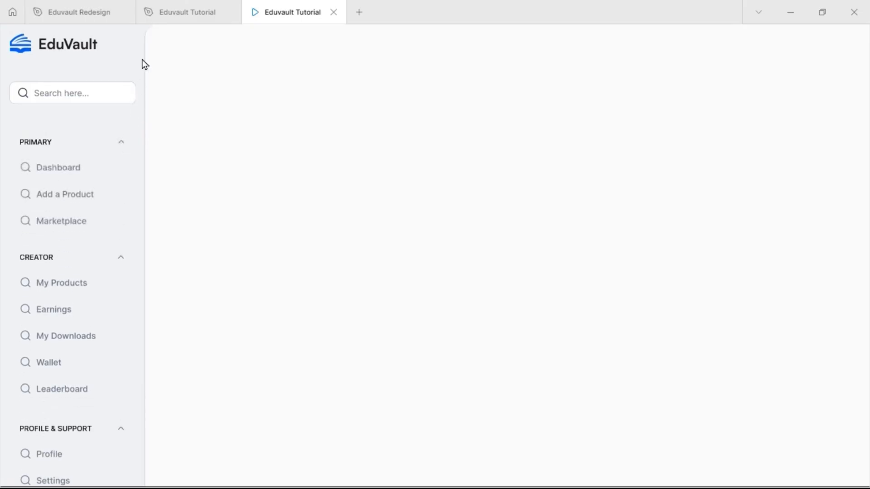
pyautogui.click(163, 13)
# Duplicate the row of seven icons in the ICONS frame and place the copy below the originals at Y 99
pyautogui.hscroll(-5, 380, 229)
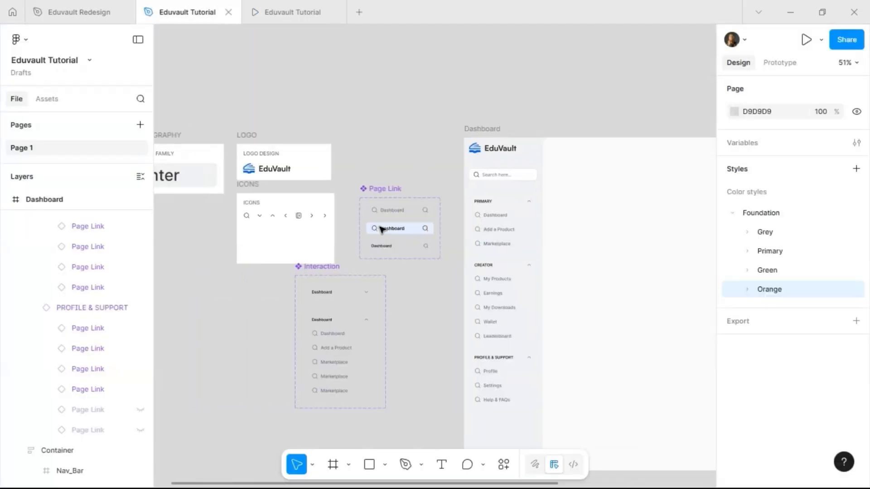
pyautogui.scroll(5, 302, 222)
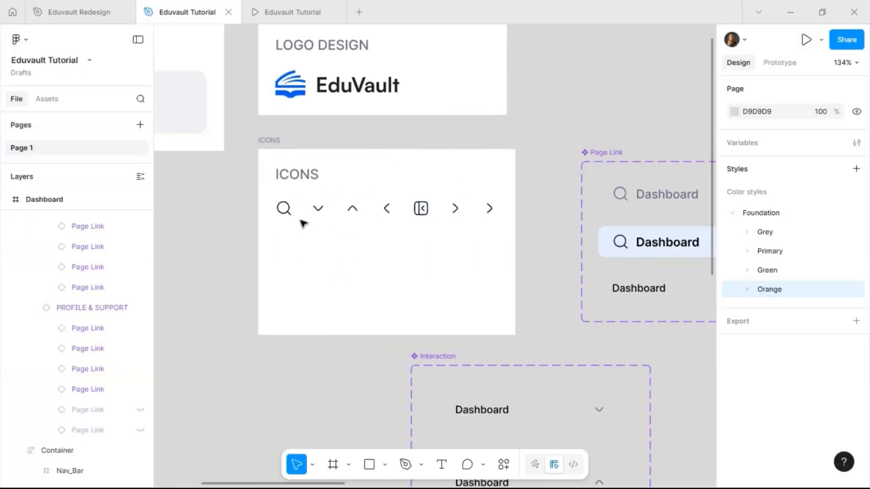
pyautogui.click(284, 209)
pyautogui.moveTo(232, 238); pyautogui.dragTo(501, 196)
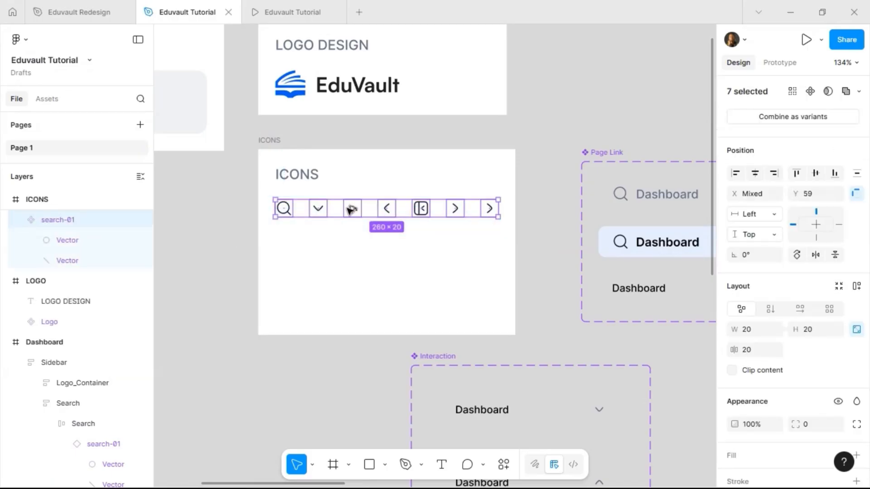
pyautogui.keyDown('alt'); pyautogui.moveTo(352, 208); pyautogui.dragTo(352, 233); pyautogui.keyUp('alt')
pyautogui.hotkey('shift', 'Down')
pyautogui.press('Down')
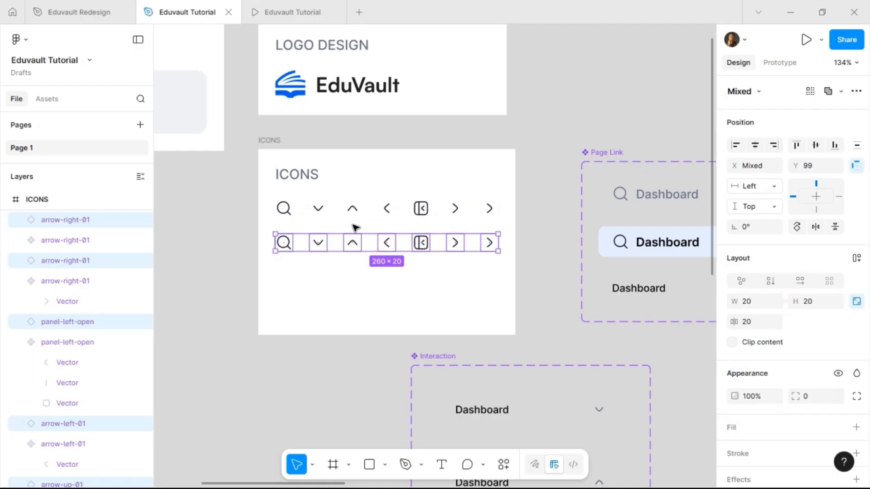
# Duplicate the second row of icons in the ICONS frame and place the copy as a third row at Y 139
pyautogui.keyDown('alt'); pyautogui.moveTo(353, 241); pyautogui.dragTo(354, 271); pyautogui.keyUp('alt')
pyautogui.press('alt')
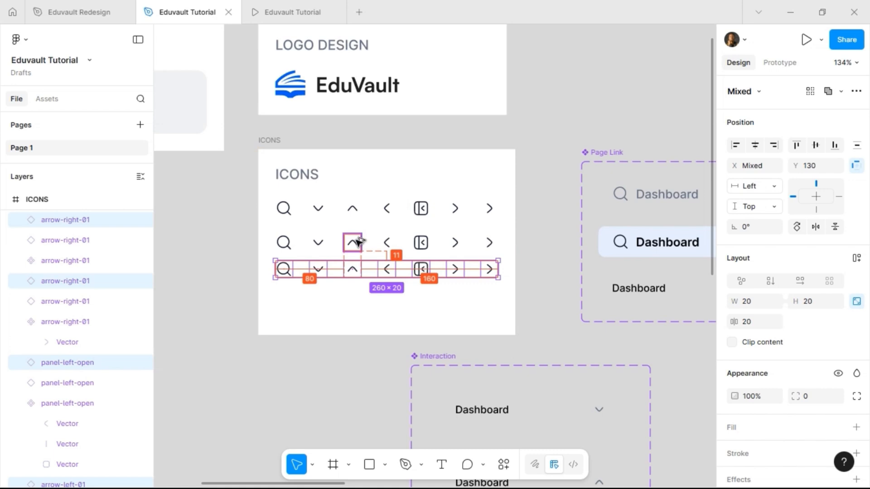
pyautogui.press('Down')
pyautogui.press('Down')
pyautogui.press('Down')
pyautogui.press('Down')
pyautogui.press('Down')
pyautogui.press('Down')
pyautogui.press('Down')
pyautogui.press('Down')
pyautogui.press('Down')
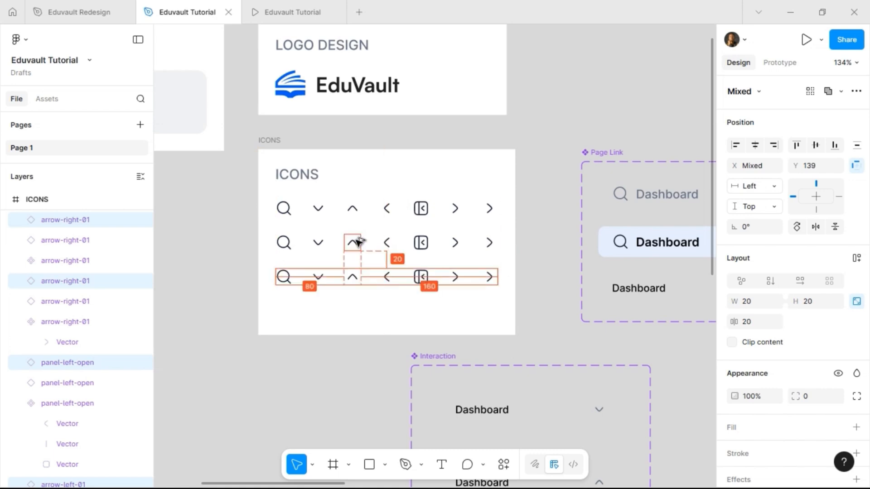
pyautogui.click(352, 243)
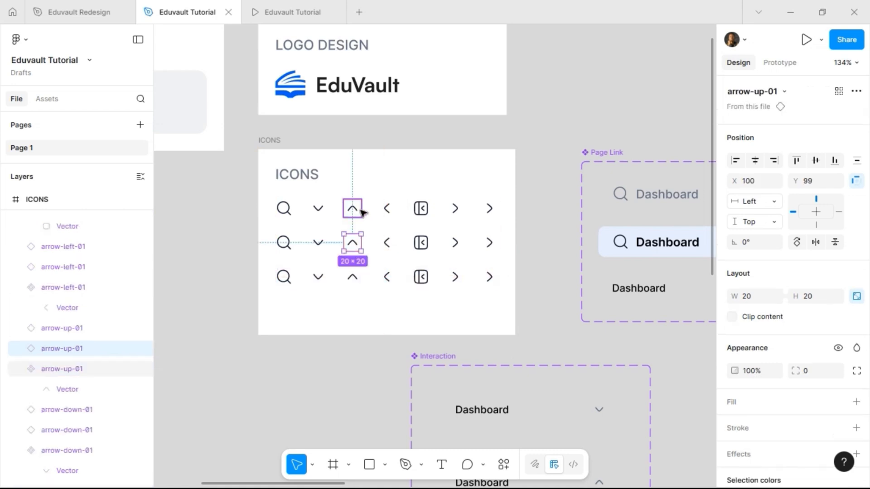
# Move the Page Link component set to X -680, Y -50 and the ICONS frame beside the Dashboard frame at X -257, Y -323
pyautogui.scroll(-1, 404, 209)
pyautogui.hscroll(-3, 361, 235)
pyautogui.hscroll(2, 428, 232)
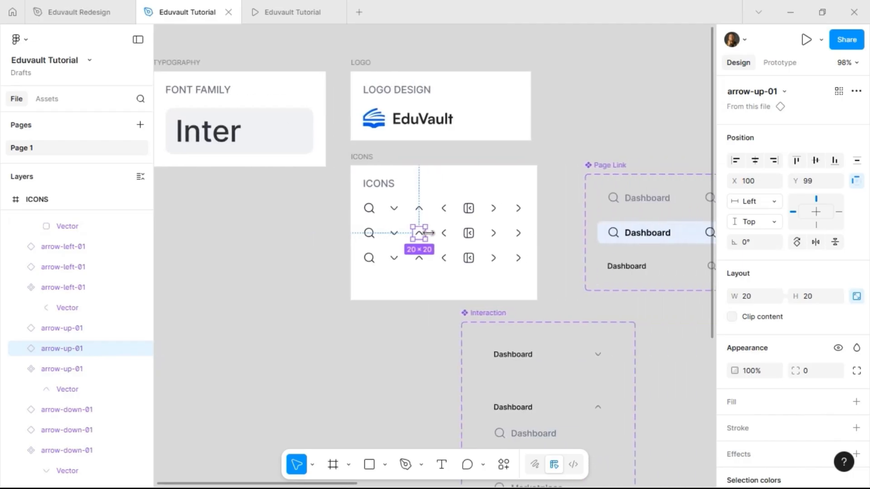
pyautogui.hscroll(5, 431, 233)
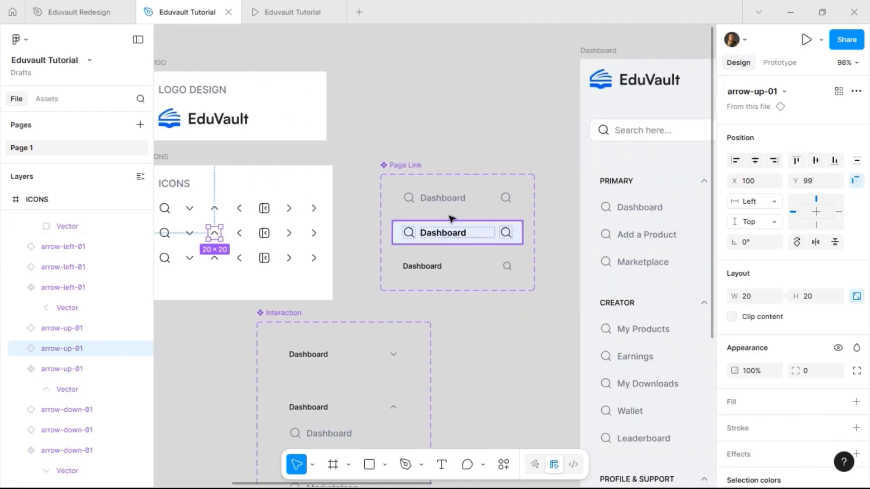
pyautogui.hscroll(-1, 241, 182)
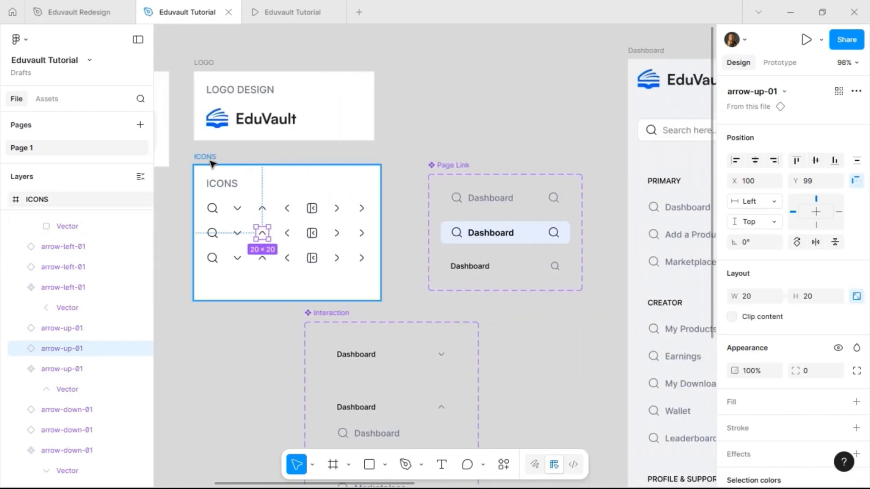
pyautogui.moveTo(452, 166); pyautogui.dragTo(167, 319)
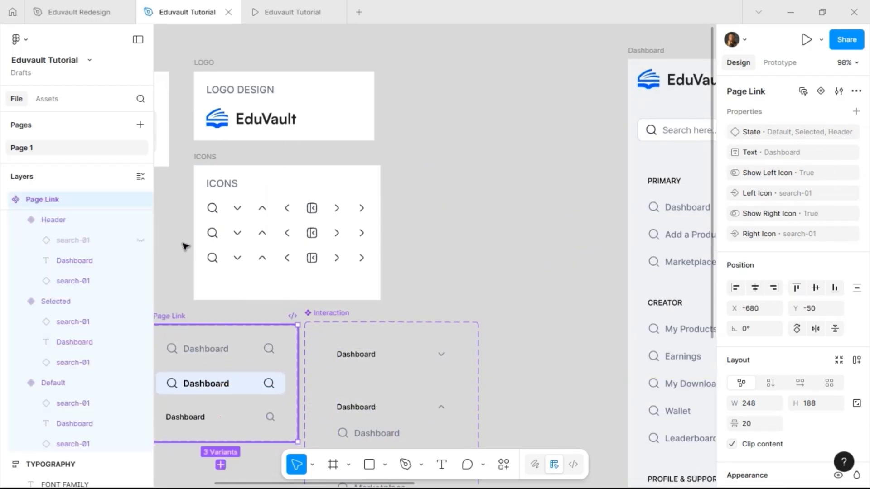
pyautogui.moveTo(205, 156); pyautogui.dragTo(418, 148)
pyautogui.hscroll(5, 418, 148)
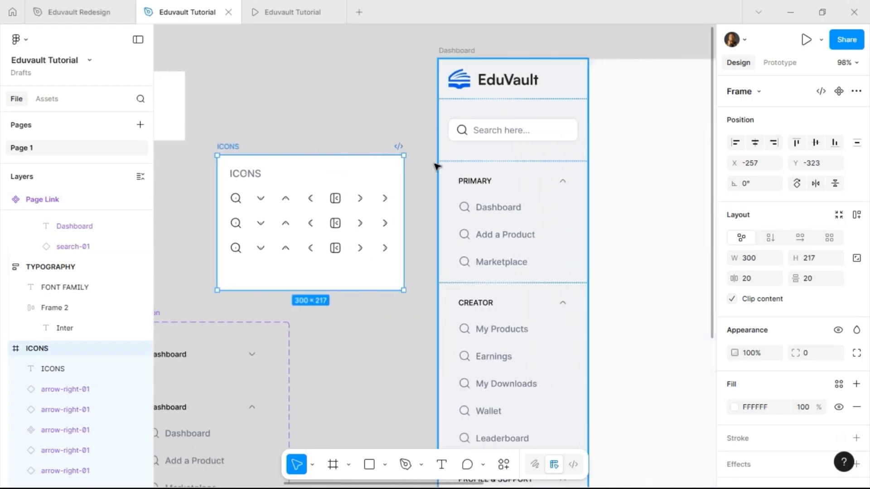
# Open the Hugeicons Icon Library plugin and set its variant to the free Stroke (Rounded) style
pyautogui.click(261, 199)
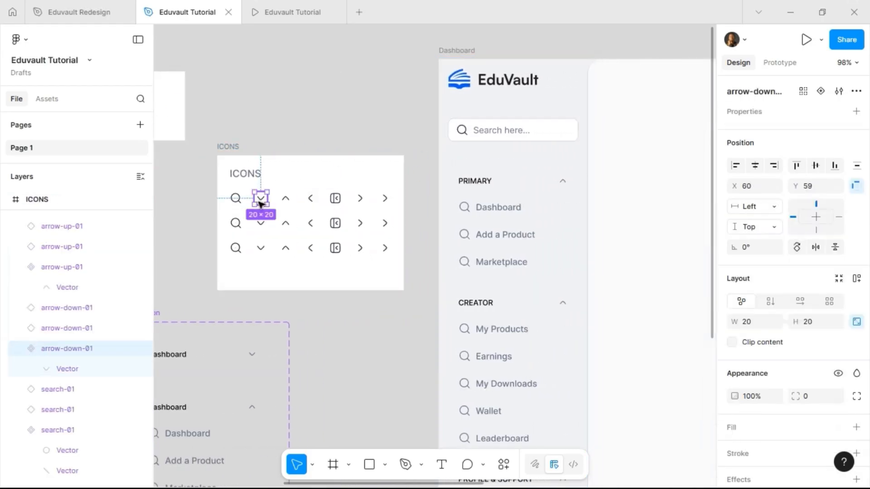
pyautogui.rightClick(261, 201)
pyautogui.moveTo(326, 370)
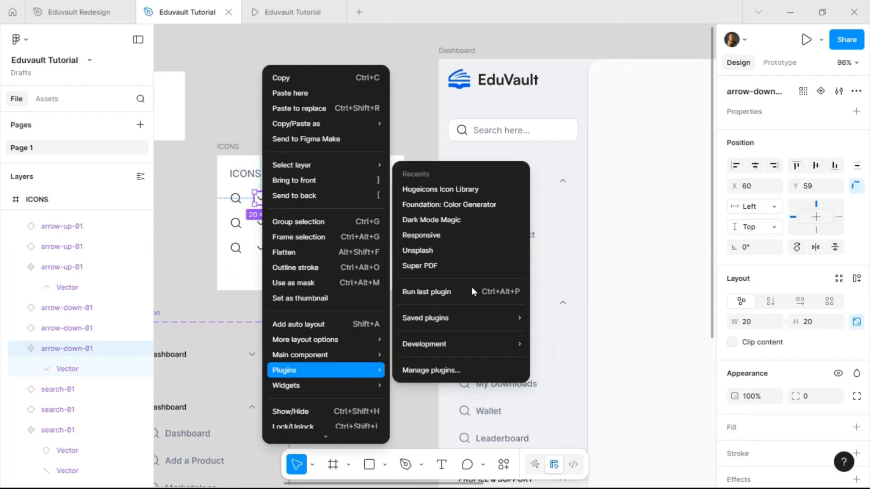
pyautogui.click(430, 189)
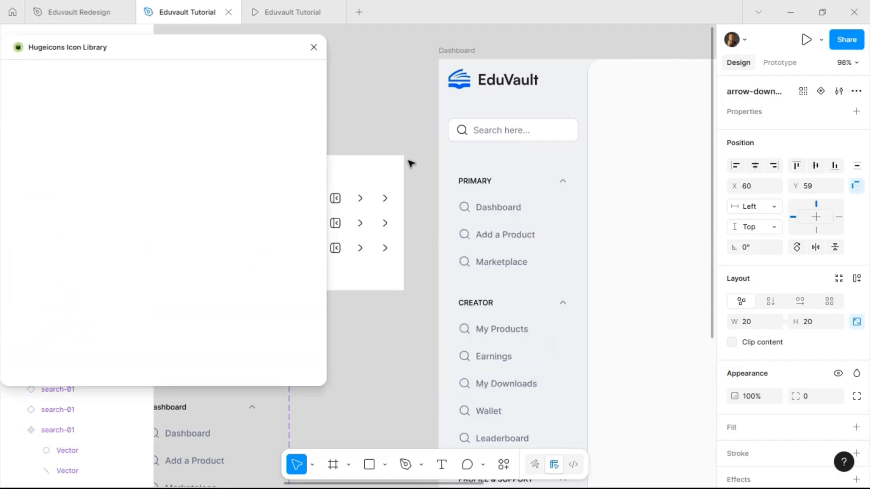
pyautogui.hscroll(-4, 411, 163)
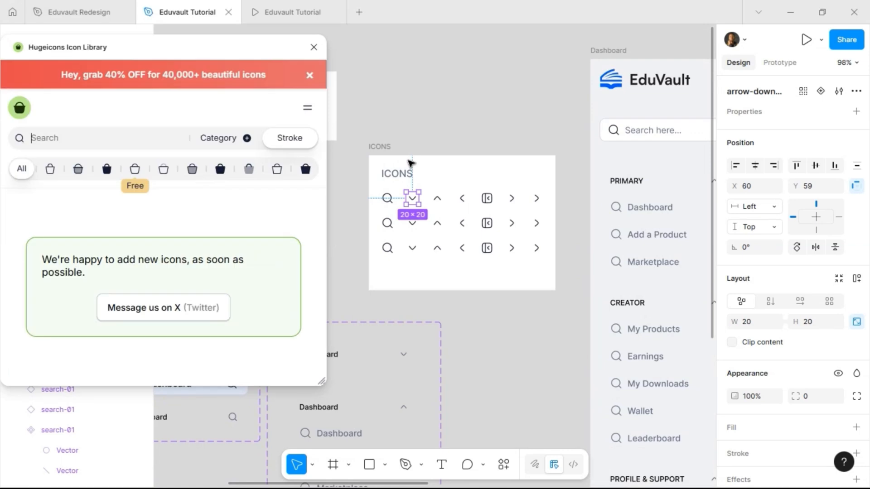
pyautogui.click(135, 168)
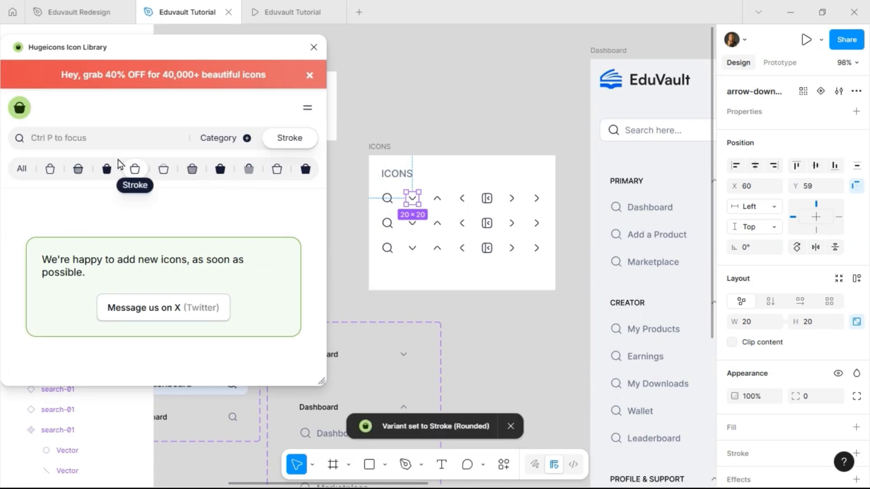
# Search the icon library for "grid" and swap the second row's search icon for grid-view
pyautogui.click(108, 143)
pyautogui.write('grid')
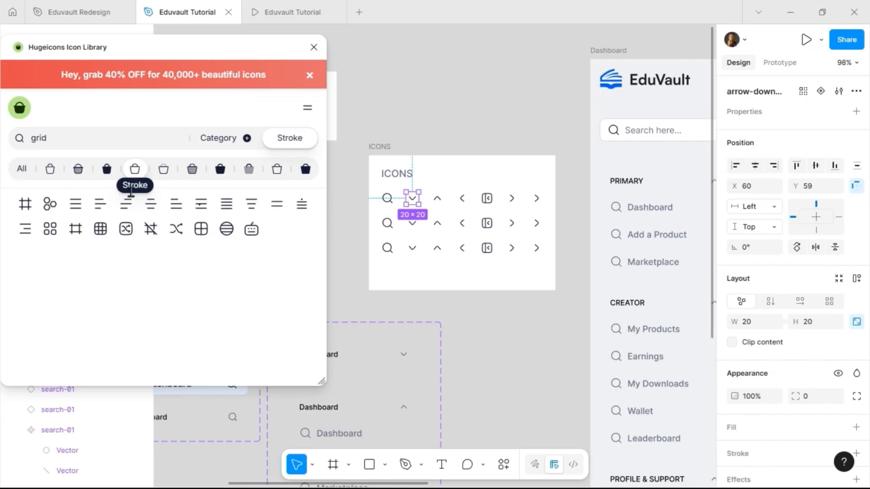
pyautogui.click(413, 223)
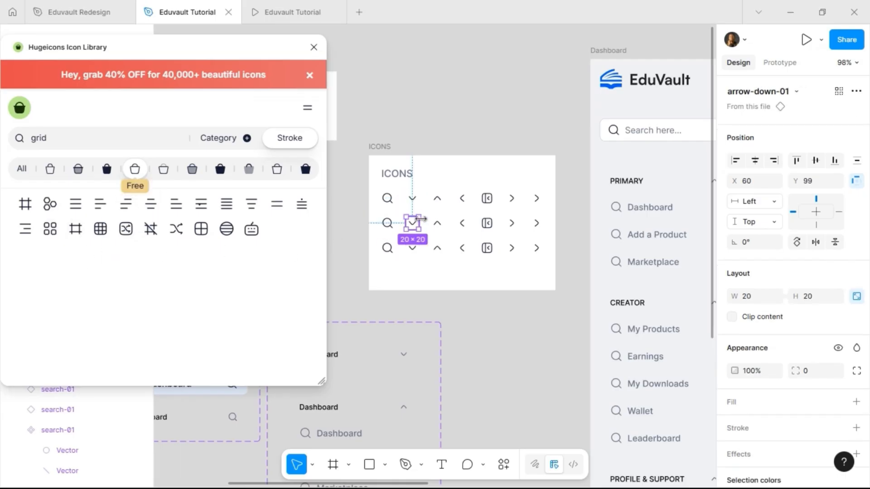
pyautogui.click(387, 223)
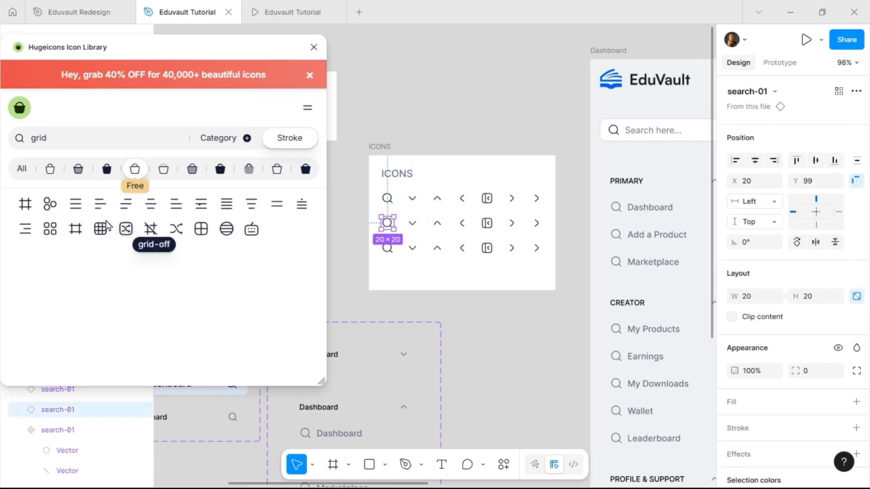
pyautogui.click(50, 229)
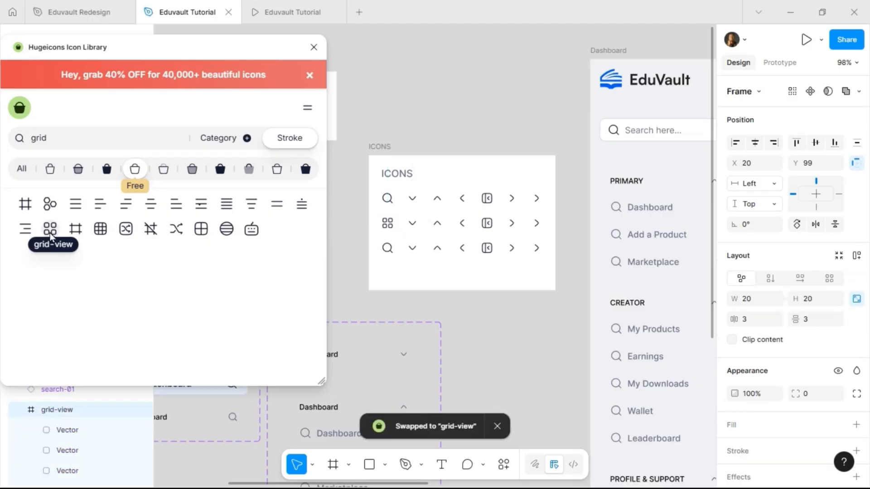
# Search the icon library for "upload" and swap the second row's down arrow for upload-square-02
pyautogui.click(410, 224)
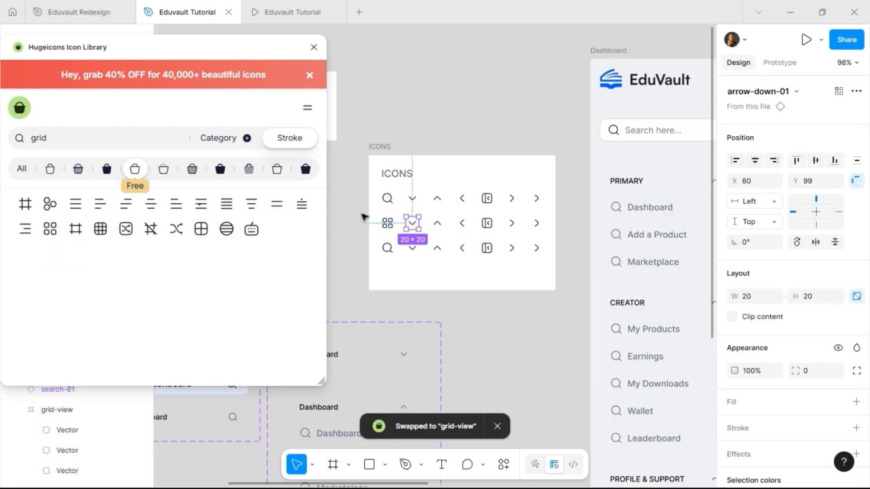
pyautogui.click(48, 141)
pyautogui.moveTo(49, 141); pyautogui.dragTo(13, 156)
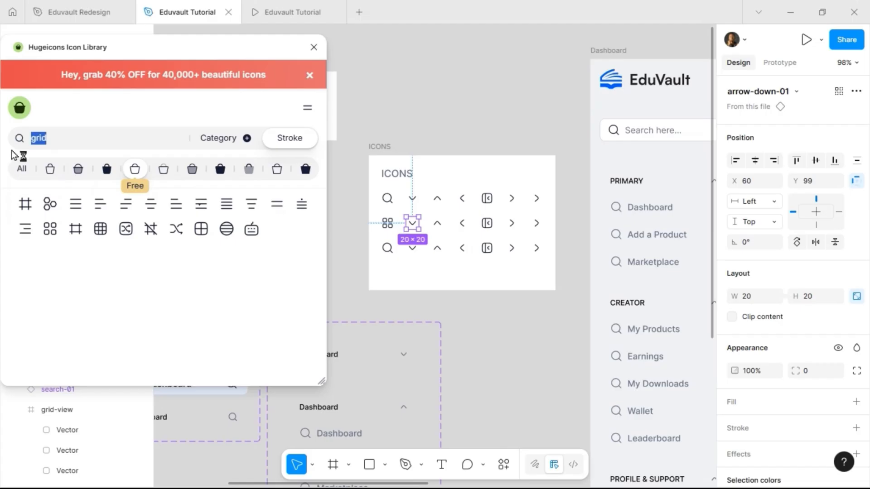
pyautogui.write('upload')
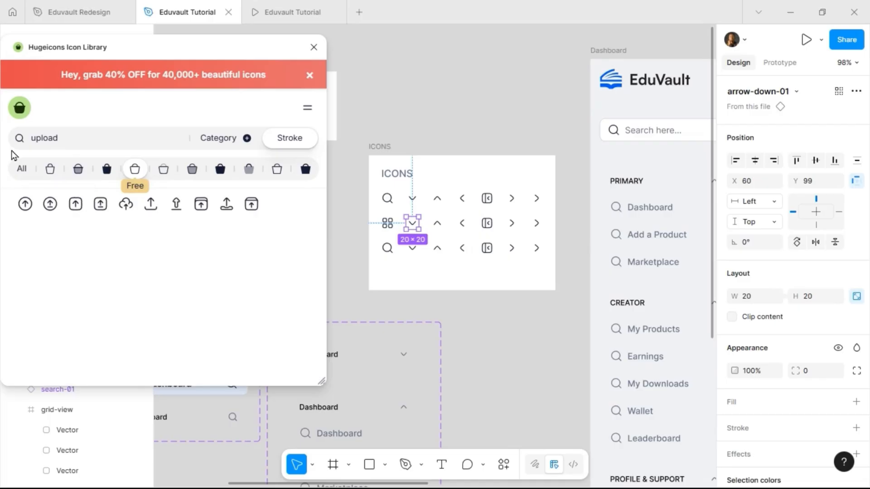
pyautogui.click(99, 208)
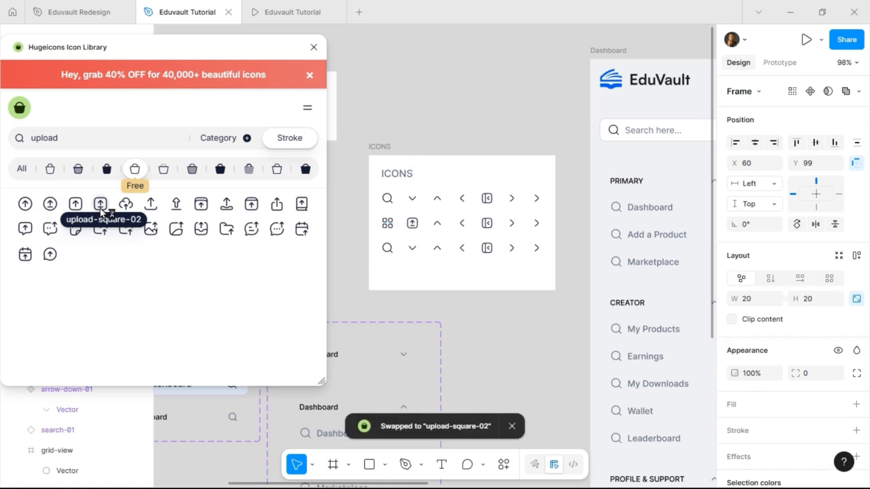
# Search the icon library for "shop" and swap the second row's up arrow for store-02
pyautogui.click(437, 223)
pyautogui.moveTo(70, 138); pyautogui.dragTo(20, 141)
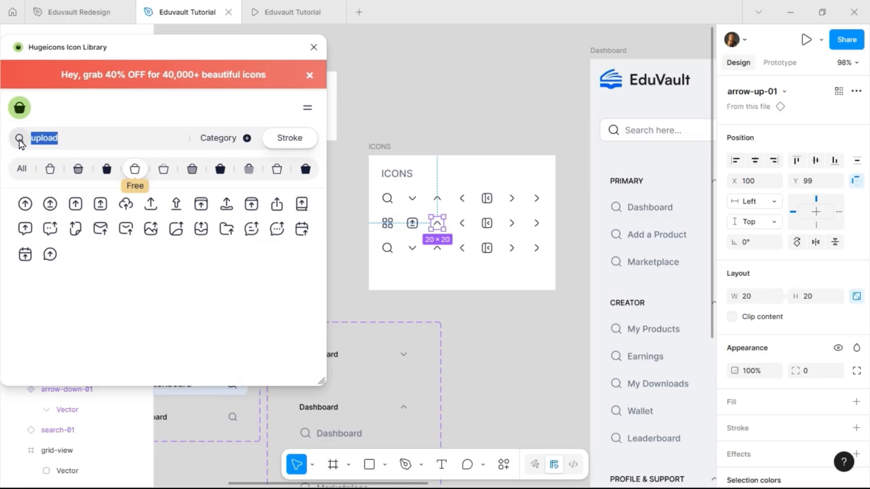
pyautogui.write('shop')
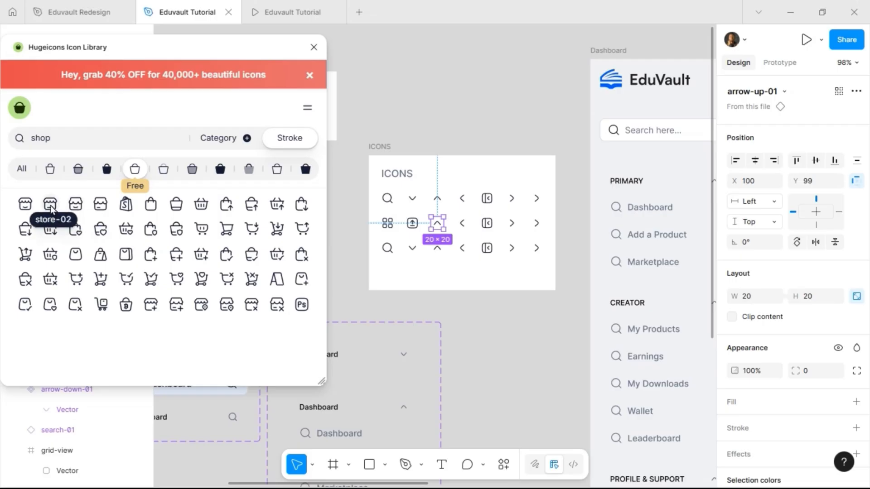
pyautogui.click(50, 205)
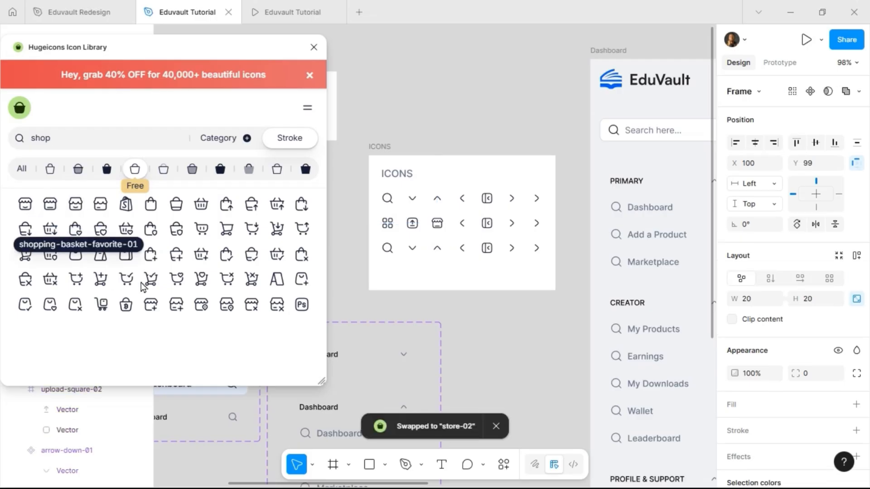
# Search the icon library for "documents" and "note", and swap the second row's left arrow for the notebook icon
pyautogui.click(463, 223)
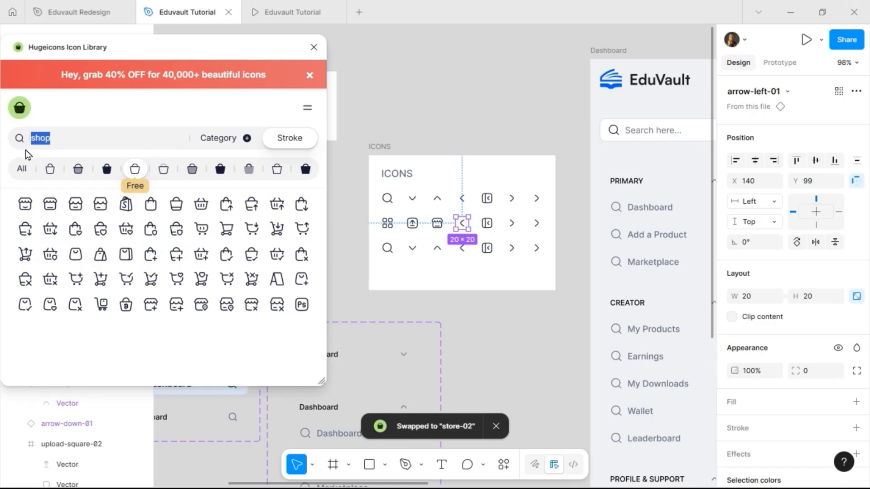
pyautogui.write('do')
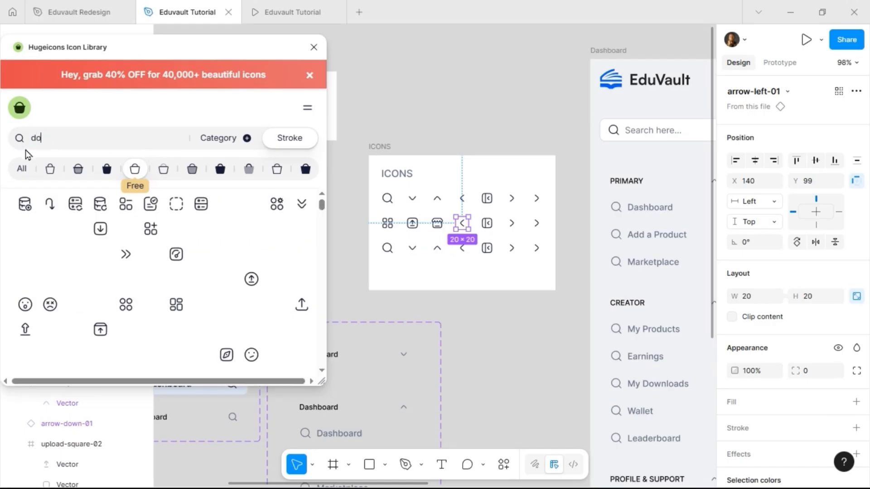
pyautogui.write('cuments')
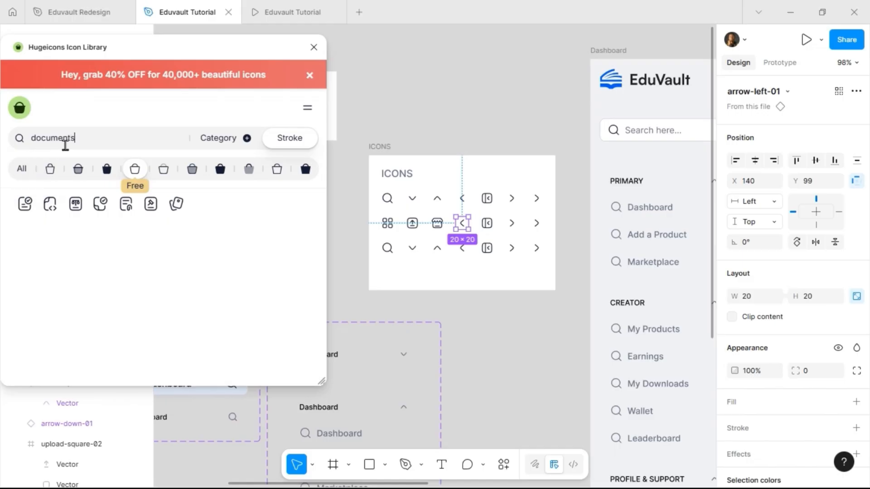
pyautogui.moveTo(85, 139); pyautogui.dragTo(17, 150)
pyautogui.write('note')
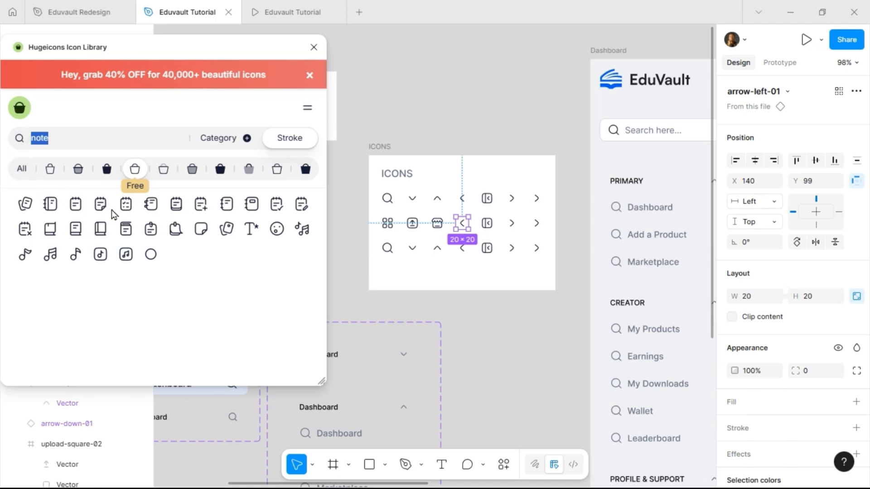
pyautogui.click(224, 208)
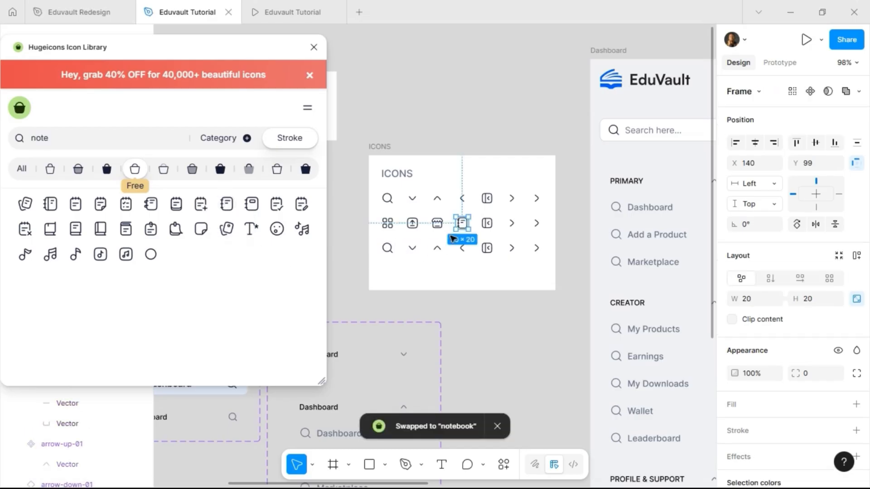
# Search the icon library for "coin" and swap the second row's panel-left-open icon for coins-01
pyautogui.click(487, 225)
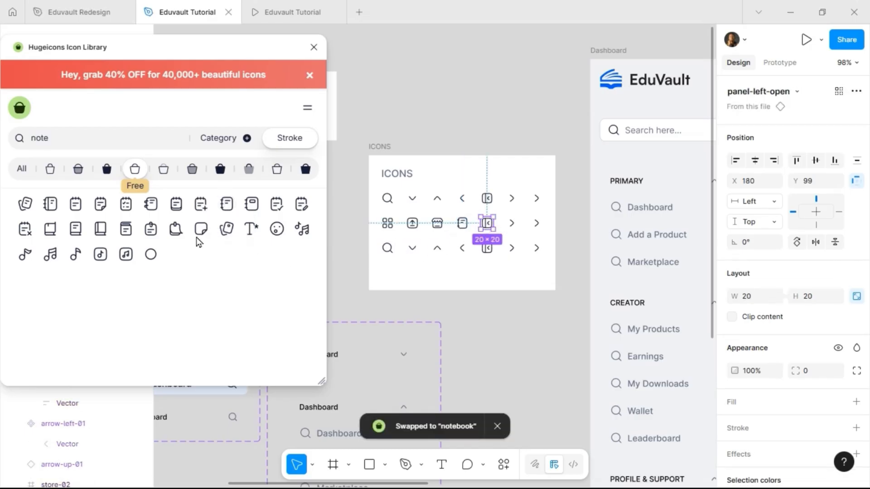
pyautogui.doubleClick(99, 139)
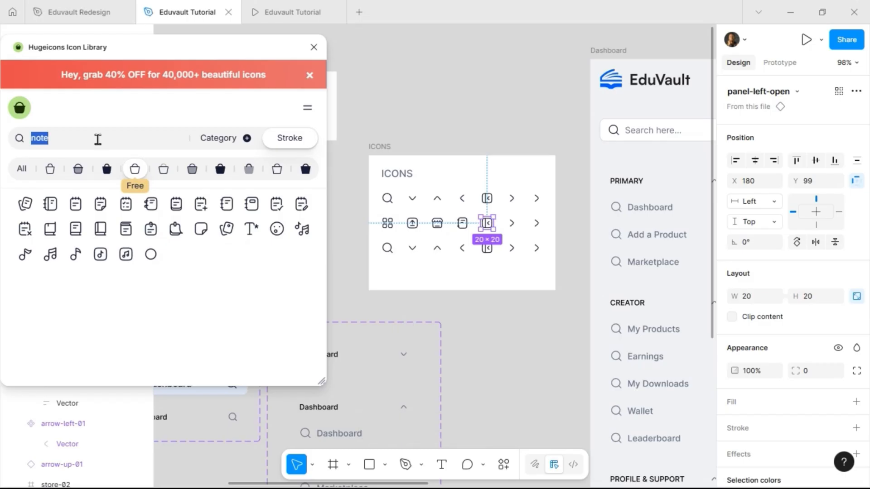
pyautogui.write('coin')
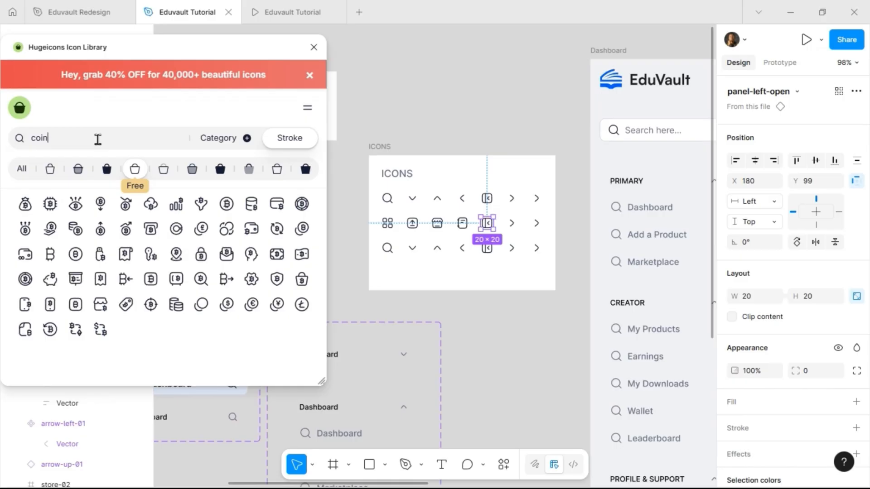
pyautogui.click(173, 307)
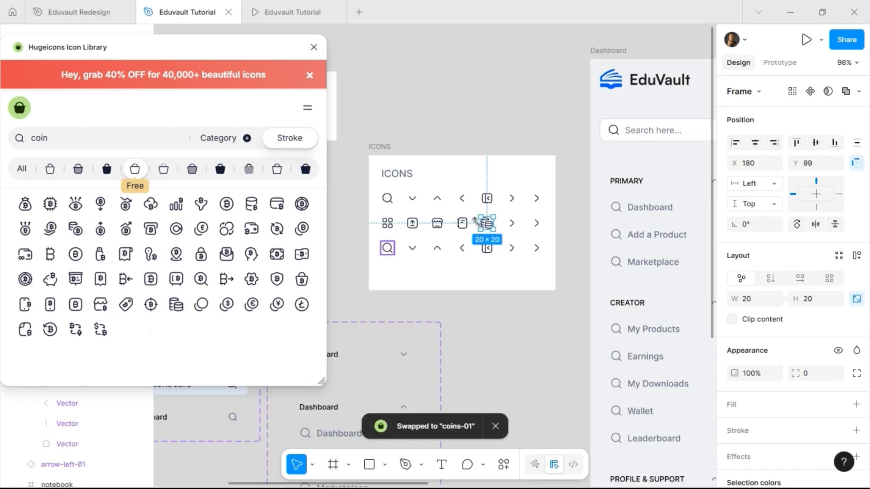
# Search the icon library for "download" and swap the second row's first right arrow for download-square-02
pyautogui.press('Tab')
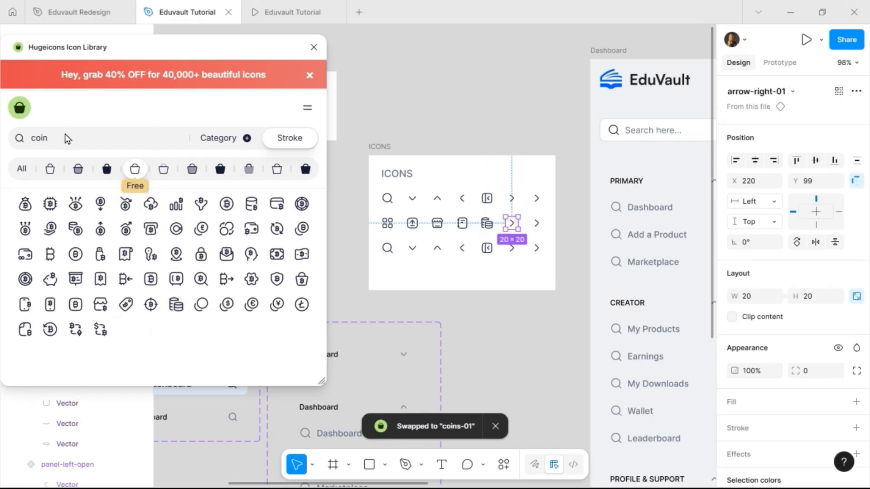
pyautogui.moveTo(64, 138); pyautogui.dragTo(16, 140)
pyautogui.write('d')
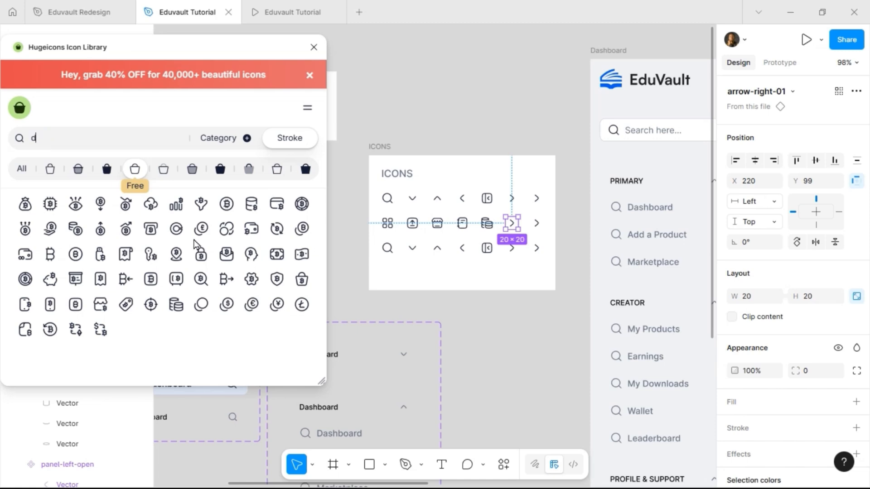
pyautogui.write('ownload')
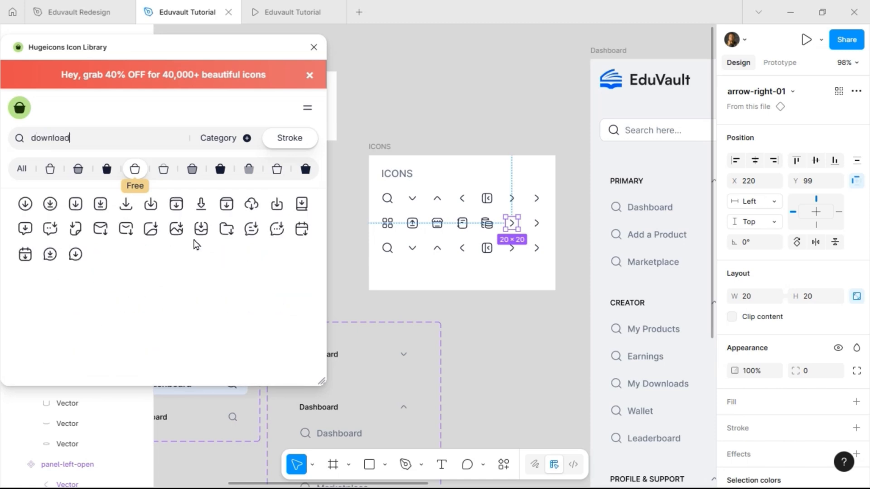
pyautogui.click(101, 205)
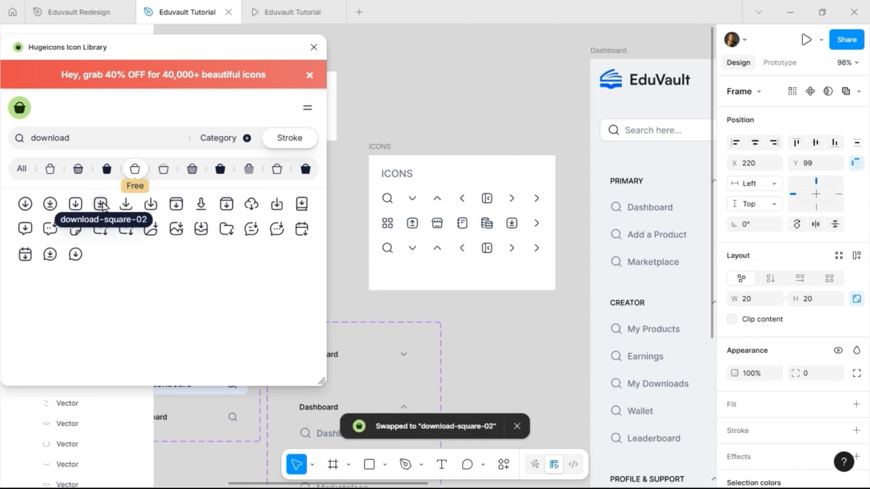
# Search the icon library for "wallet" and swap the second row's last right arrow for wallet-04
pyautogui.click(536, 223)
pyautogui.moveTo(89, 140); pyautogui.dragTo(16, 145)
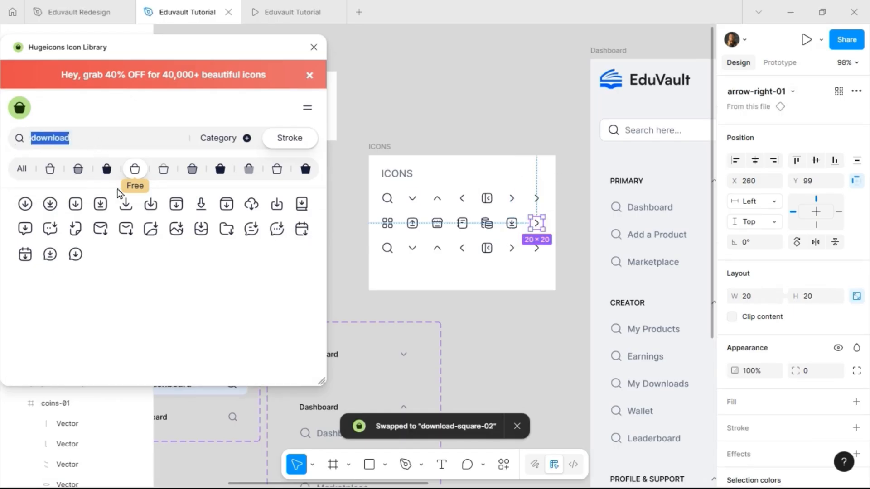
pyautogui.write('wallet')
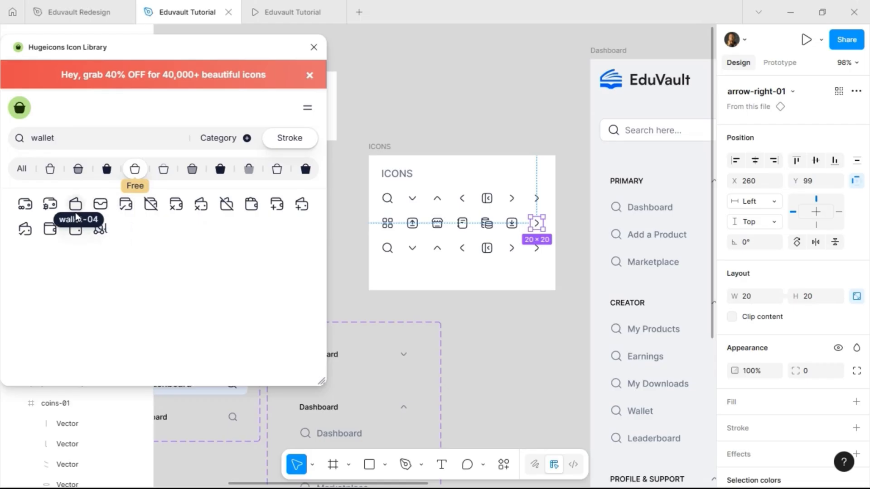
pyautogui.click(76, 217)
# Search the icon library for "users" and swap the third row's search icon for user-group-03
pyautogui.click(388, 249)
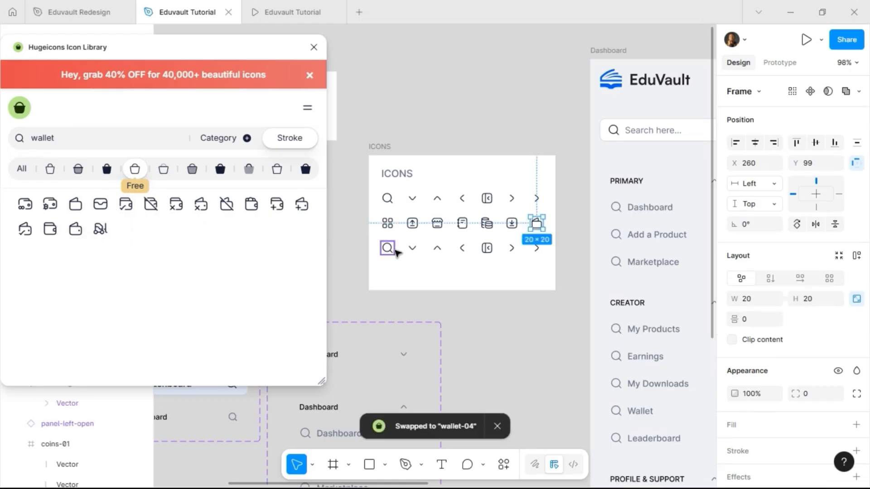
pyautogui.moveTo(78, 142); pyautogui.dragTo(26, 144)
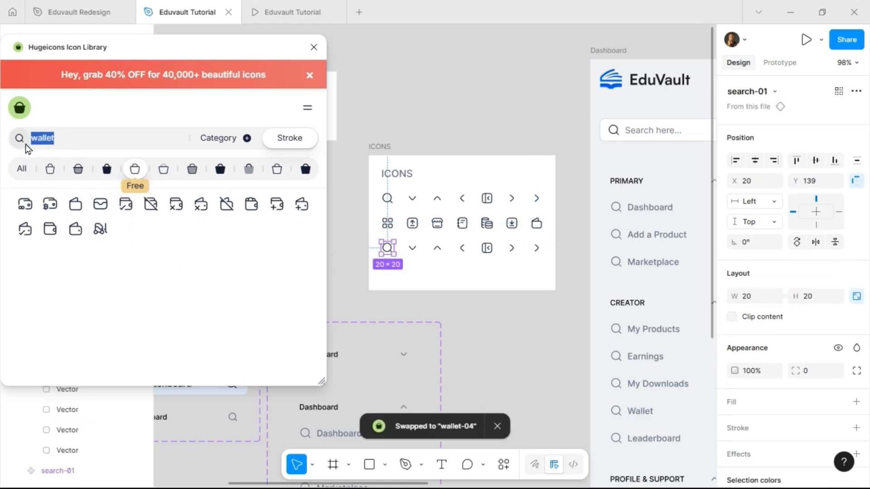
pyautogui.write('lea')
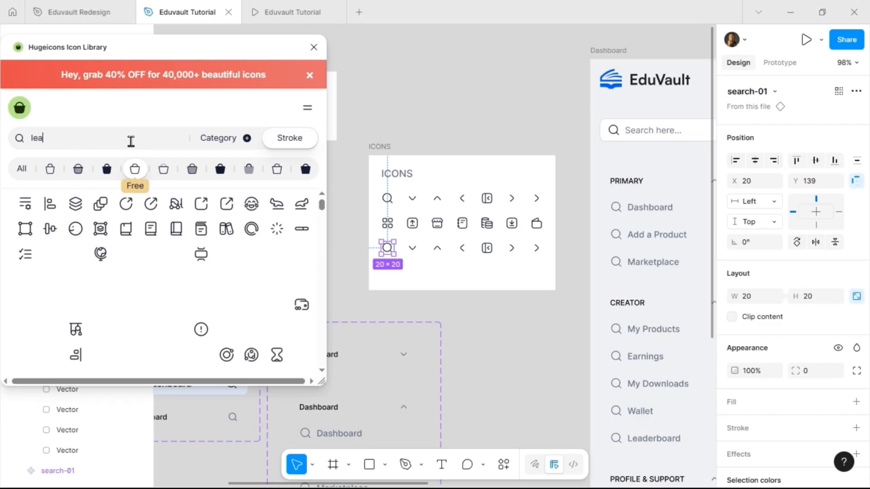
pyautogui.hotkey('ctrl', 'a')
pyautogui.write('users')
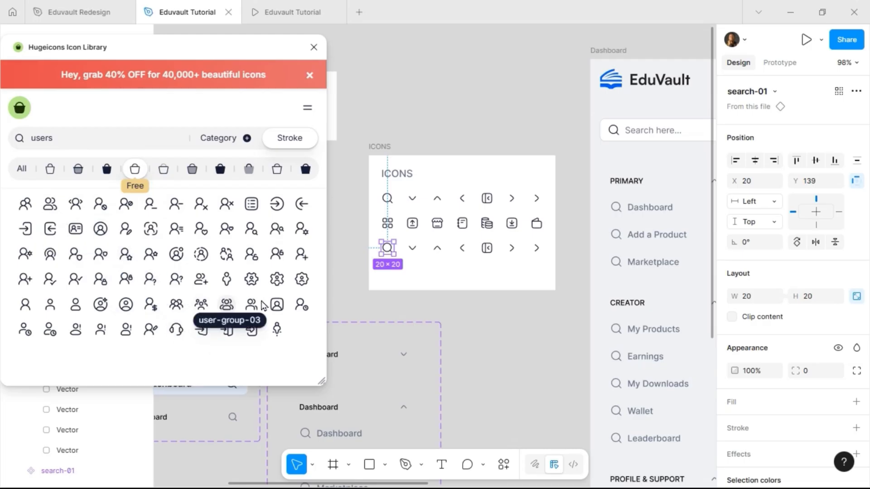
pyautogui.click(227, 304)
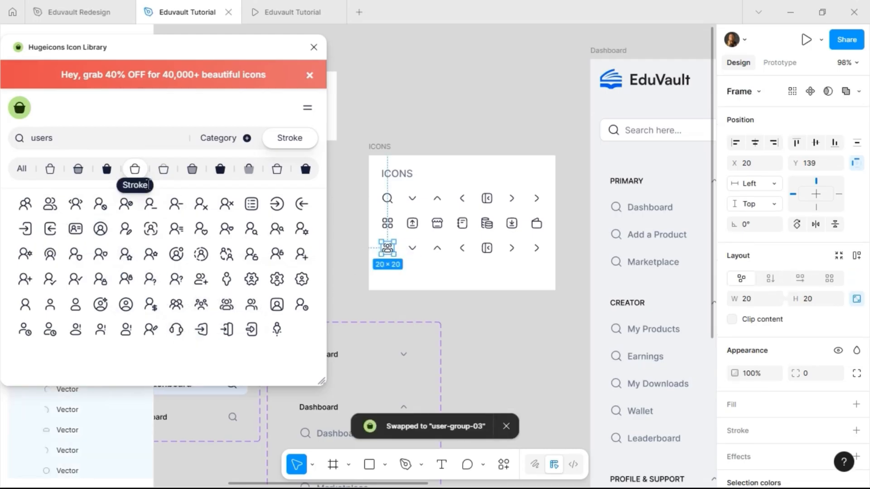
# Search the icon library for "user" and swap the third row's down arrow for user-03
pyautogui.click(412, 249)
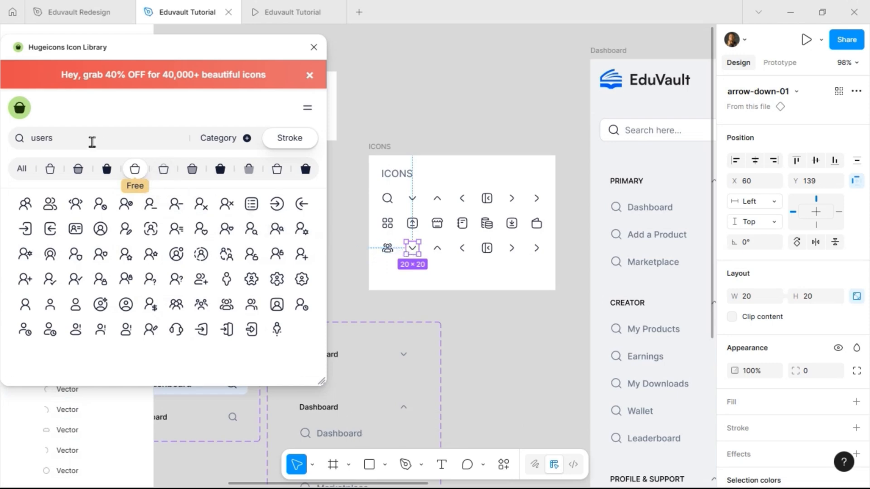
pyautogui.moveTo(80, 142); pyautogui.dragTo(9, 146)
pyautogui.write('user')
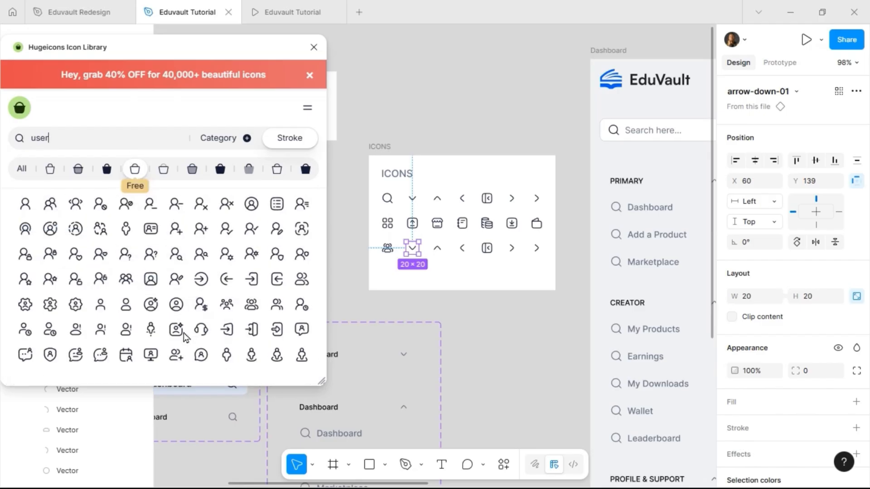
pyautogui.click(128, 308)
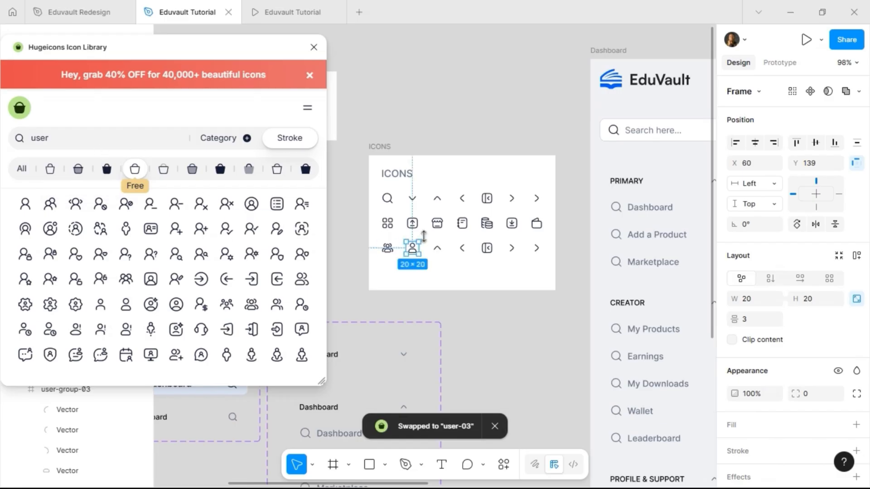
# Search the icon library for "settings" and swap the third row's up arrow for setting-07
pyautogui.click(437, 248)
pyautogui.moveTo(62, 137); pyautogui.dragTo(20, 137)
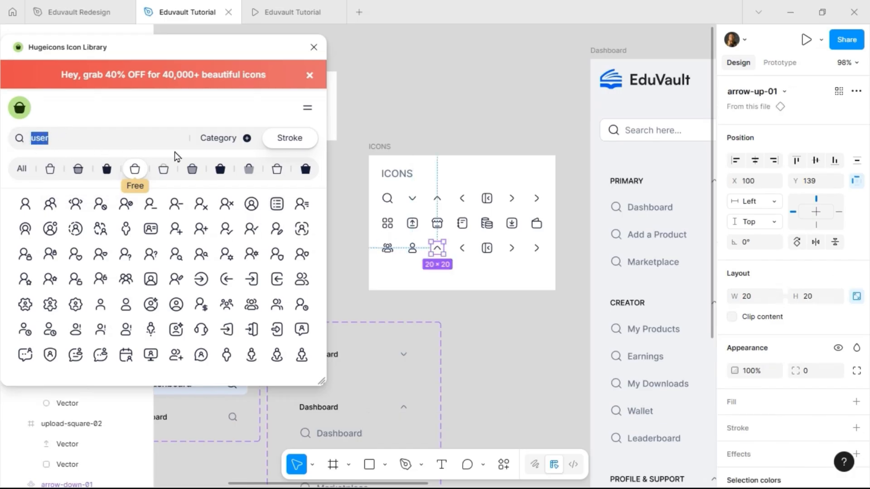
pyautogui.write('settings')
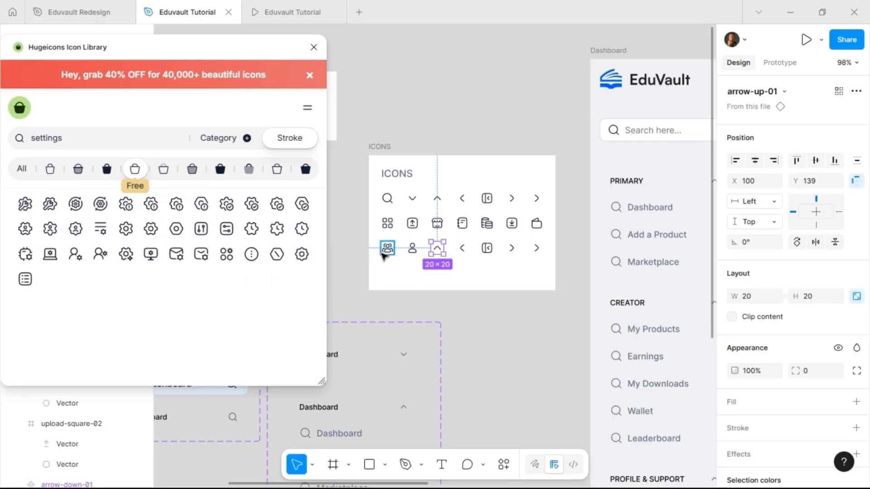
pyautogui.click(302, 254)
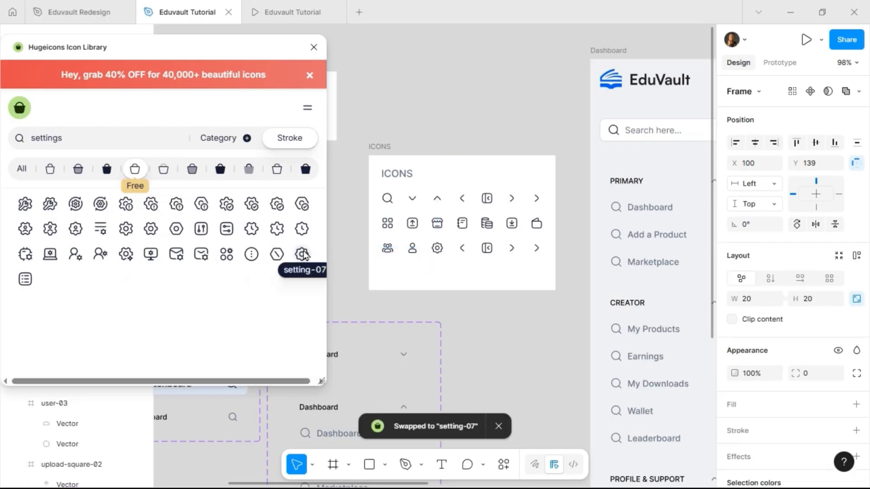
# Search the icon library for "help" and swap the third row's left arrow for alert-circle and its panel-left-open icon for help-circle
pyautogui.click(459, 249)
pyautogui.moveTo(84, 144); pyautogui.dragTo(28, 145)
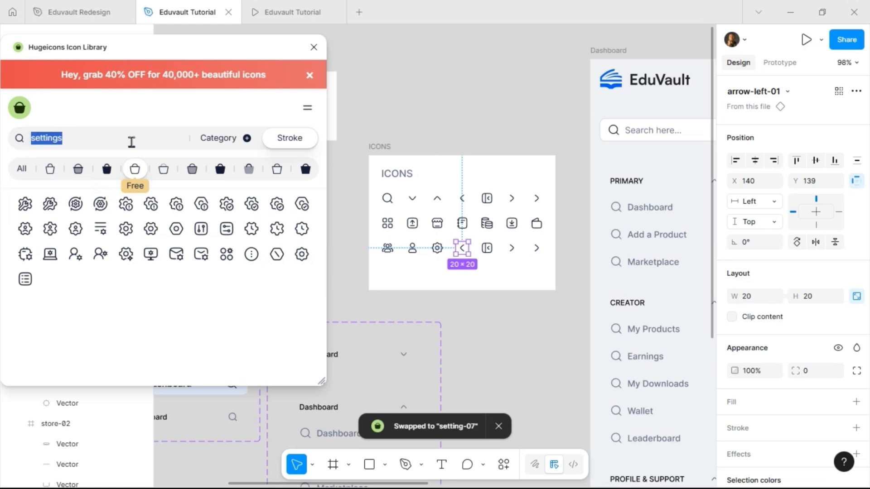
pyautogui.write('help')
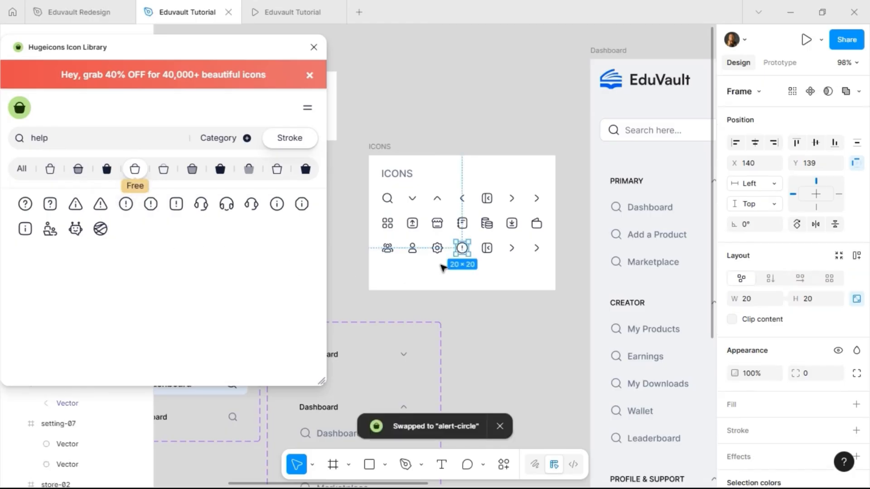
pyautogui.click(492, 253)
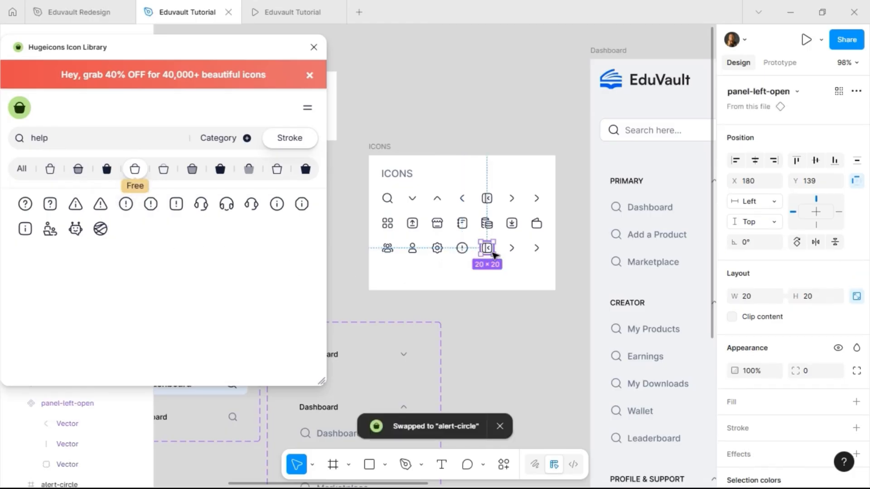
pyautogui.click(28, 206)
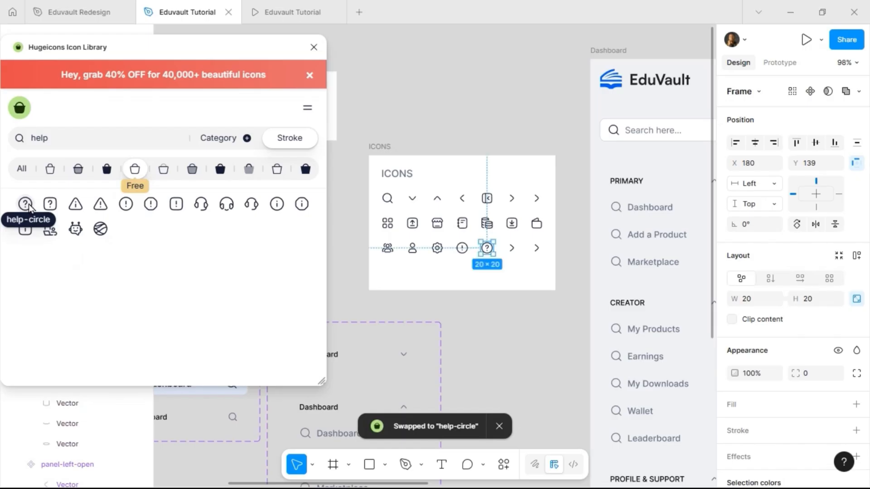
# Search the icon library for "graph" and swap the third row's first right arrow for analytics-01
pyautogui.click(61, 138)
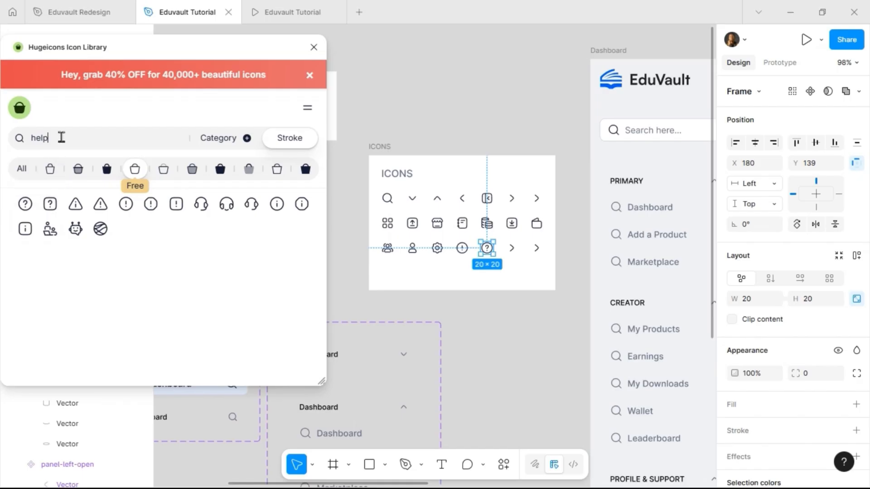
pyautogui.moveTo(61, 138); pyautogui.dragTo(29, 139)
pyautogui.write('graph')
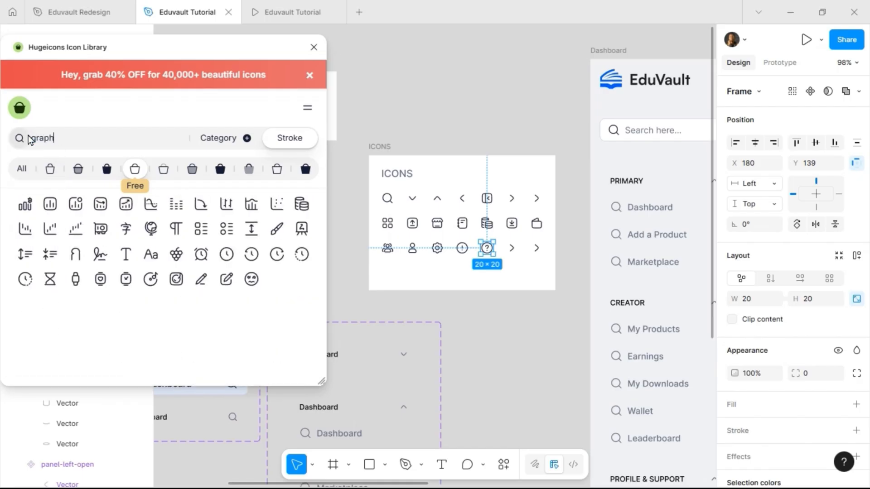
pyautogui.click(512, 248)
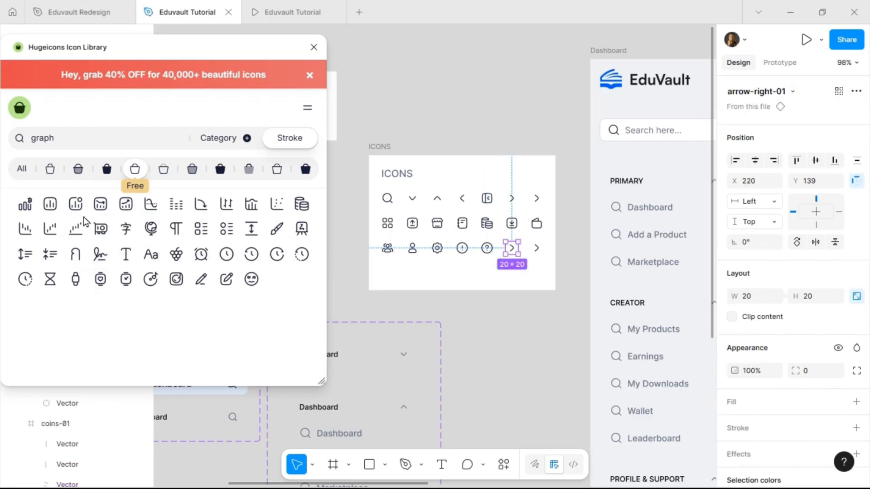
pyautogui.click(50, 204)
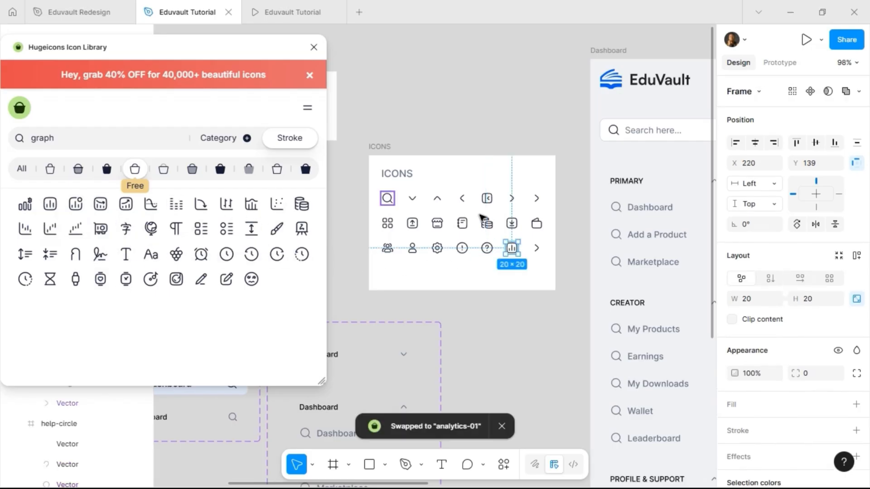
# Search the icon library for "trend", "line" and "chart", and swap the third row's last right arrow for chart-up
pyautogui.click(537, 248)
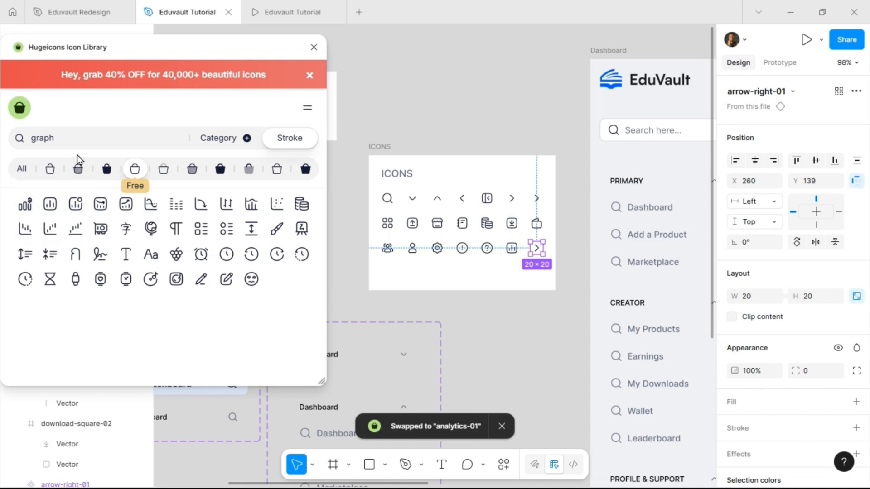
pyautogui.write('trend')
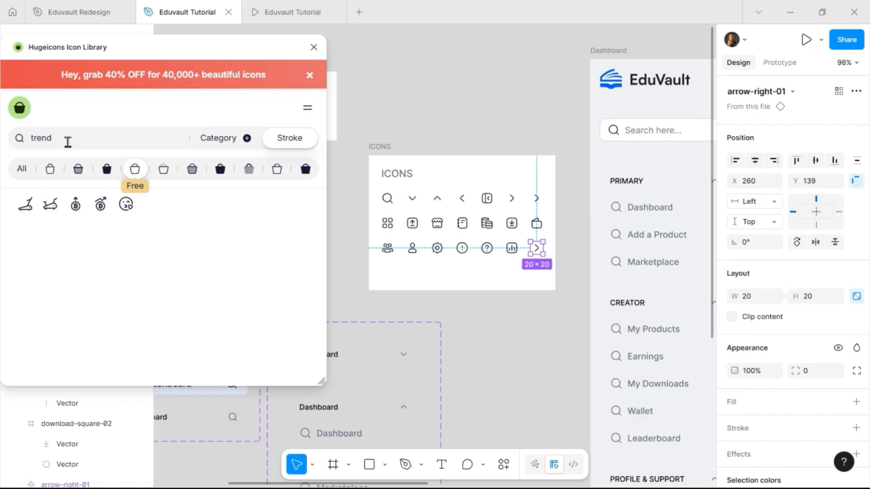
pyautogui.moveTo(67, 142); pyautogui.dragTo(28, 141)
pyautogui.write('line')
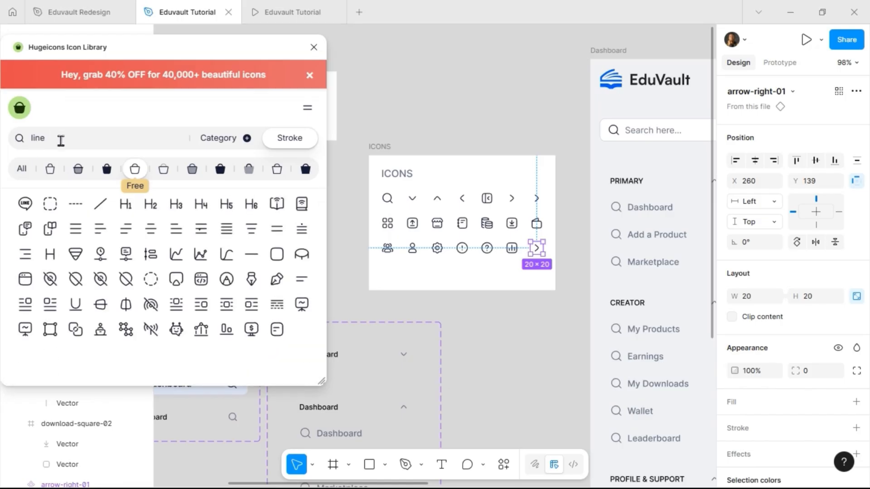
pyautogui.moveTo(59, 139); pyautogui.dragTo(15, 137)
pyautogui.write('chart')
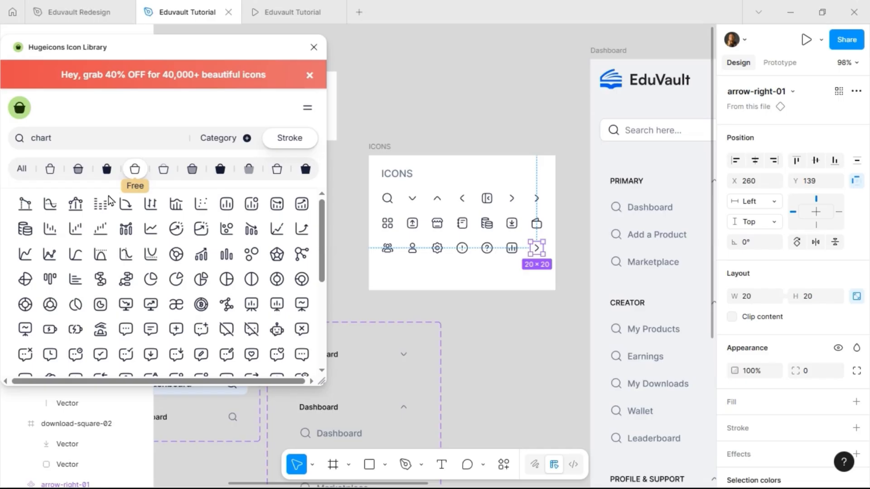
pyautogui.scroll(-5, 146, 262)
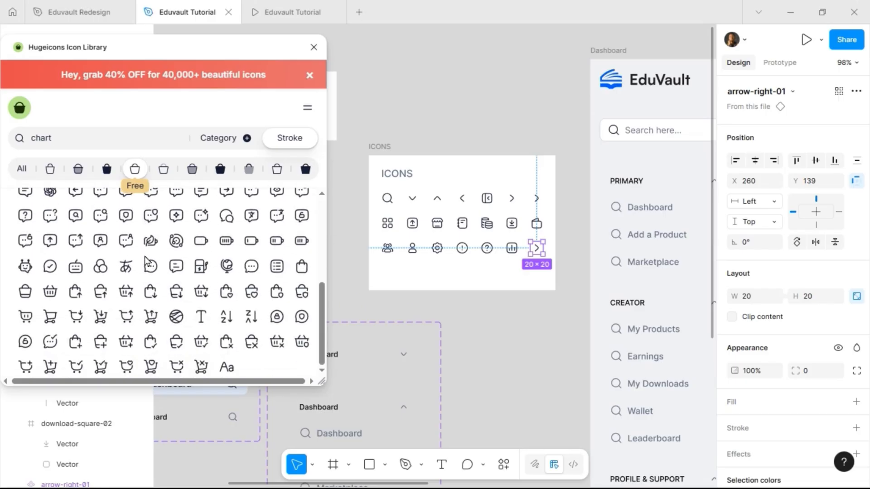
pyautogui.scroll(5, 146, 262)
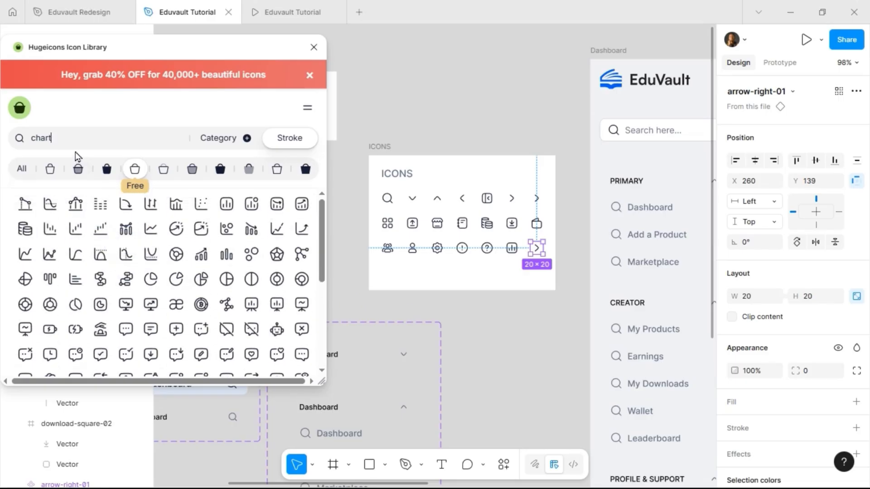
pyautogui.click(203, 260)
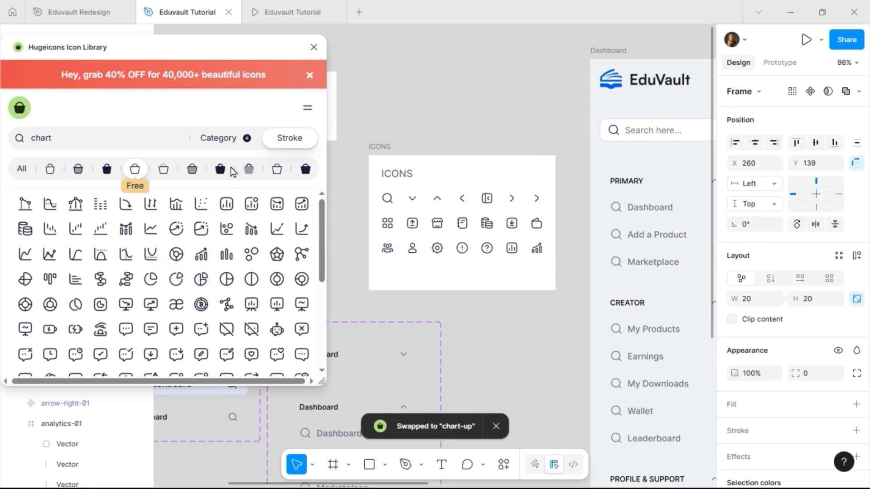
# Close the icon library and turn all icons in the second and third rows of the ICONS frame into separate components
pyautogui.click(314, 47)
pyautogui.moveTo(557, 264); pyautogui.dragTo(364, 222)
pyautogui.click(823, 91)
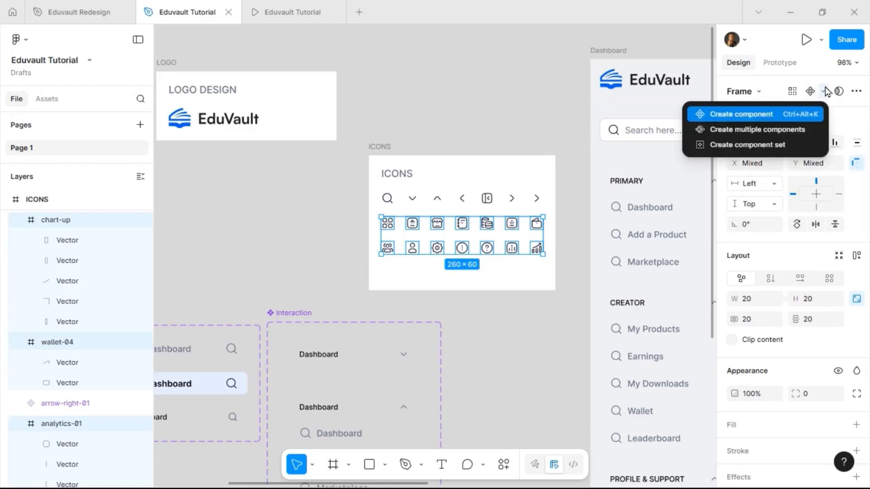
pyautogui.click(794, 132)
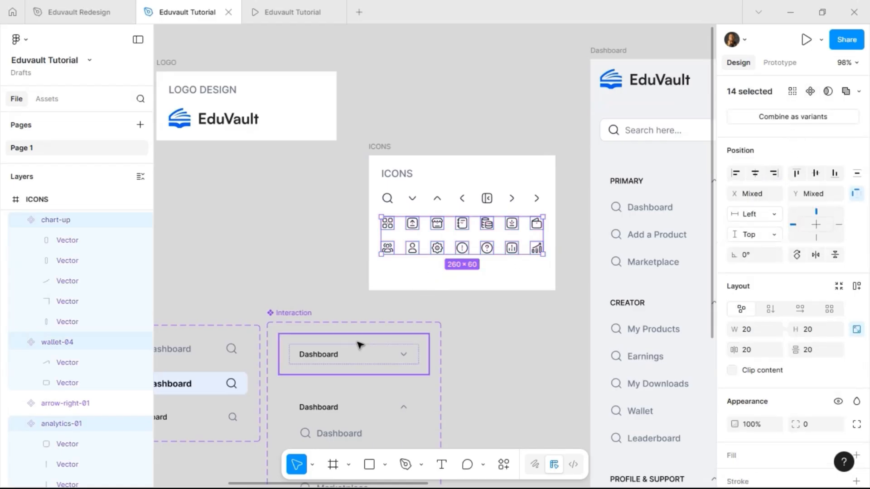
pyautogui.click(370, 310)
pyautogui.hscroll(6, 370, 307)
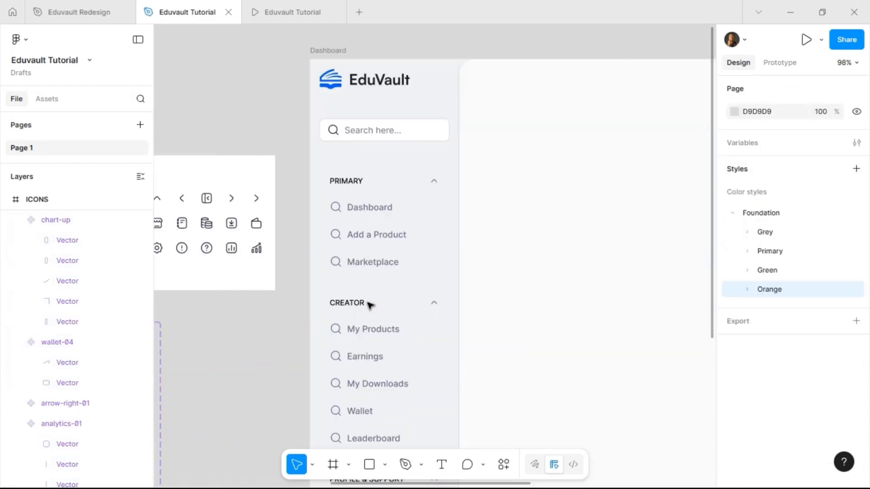
# Swap the left icon of the Dashboard link in the PRIMARY section for the grid-view icon component
pyautogui.click(347, 212)
pyautogui.doubleClick(346, 208)
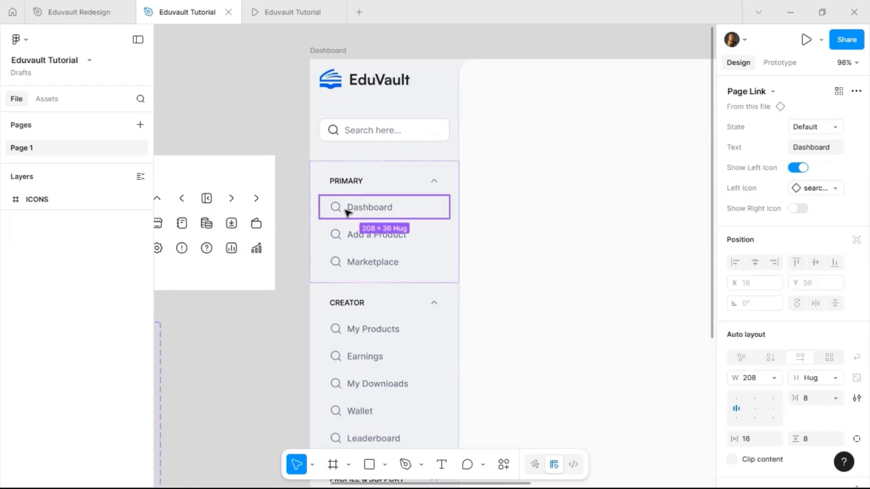
pyautogui.click(838, 190)
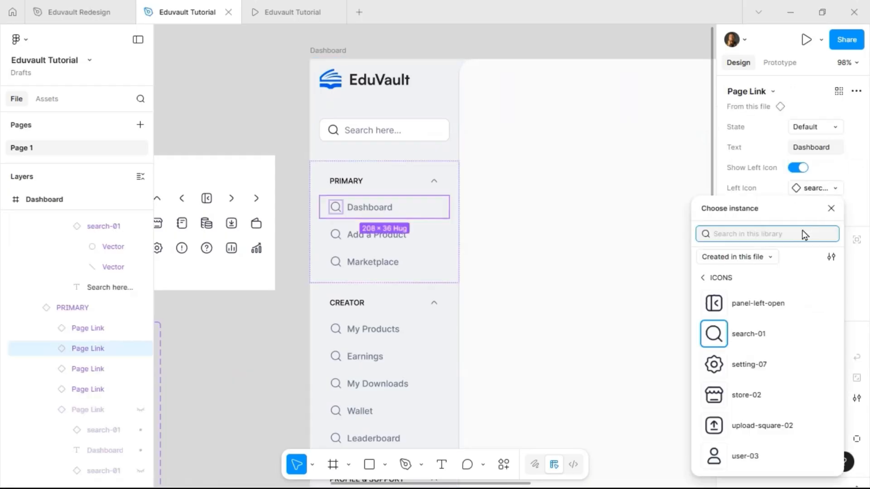
pyautogui.scroll(-2, 743, 373)
pyautogui.moveTo(759, 222); pyautogui.dragTo(571, 136)
pyautogui.scroll(2, 579, 236)
pyautogui.scroll(5, 579, 249)
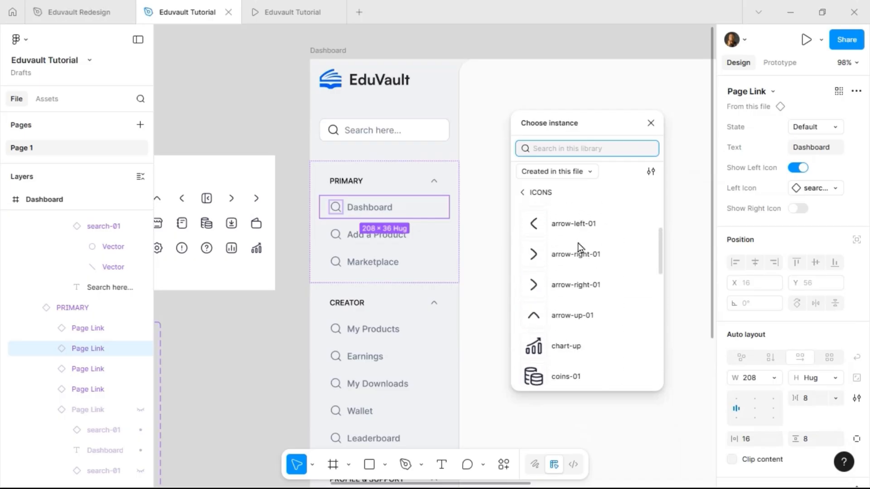
pyautogui.scroll(-1, 575, 251)
pyautogui.scroll(-6, 573, 252)
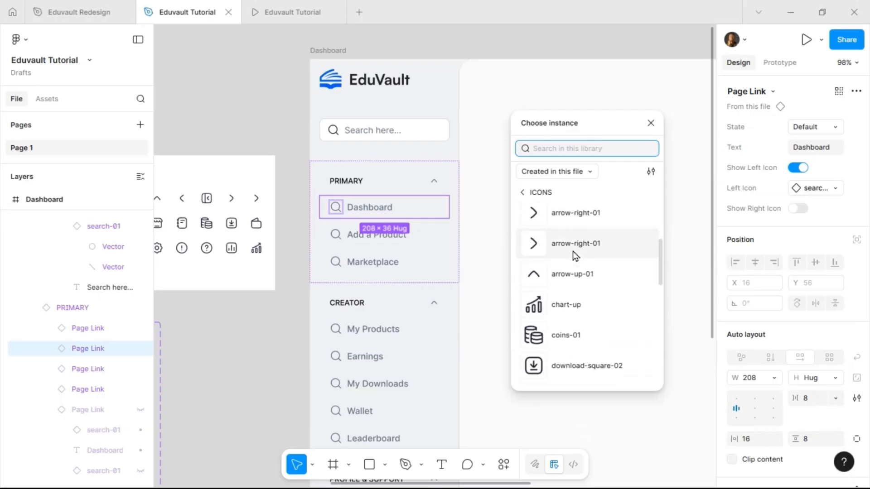
pyautogui.click(570, 211)
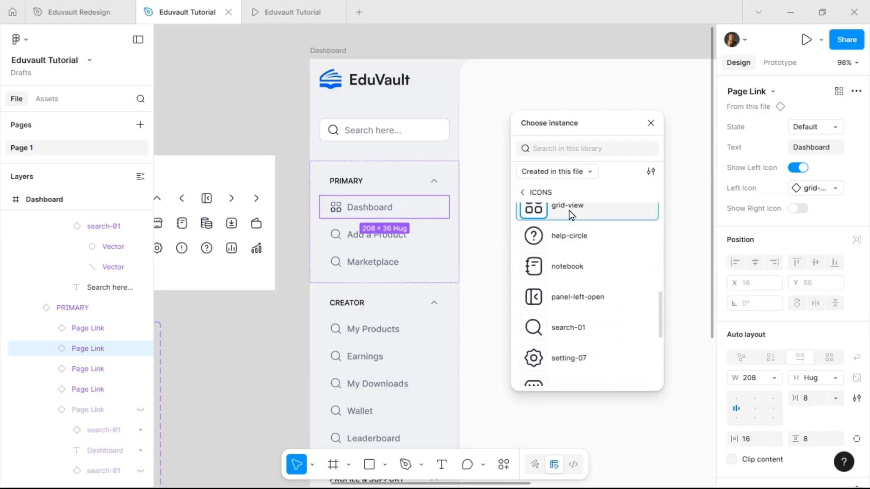
# Recolour the Dashboard link's 141B34 icon with the Foundation/Grey style used by its label
pyautogui.scroll(-6, 743, 335)
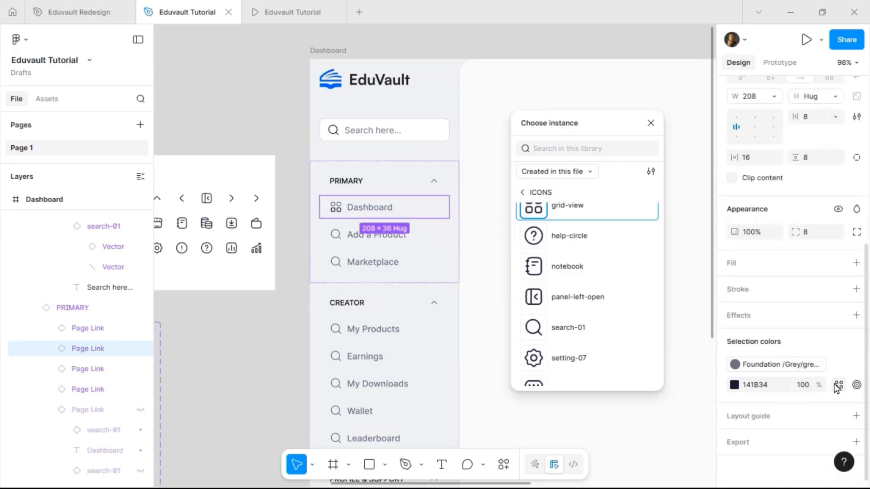
pyautogui.click(837, 385)
pyautogui.click(605, 438)
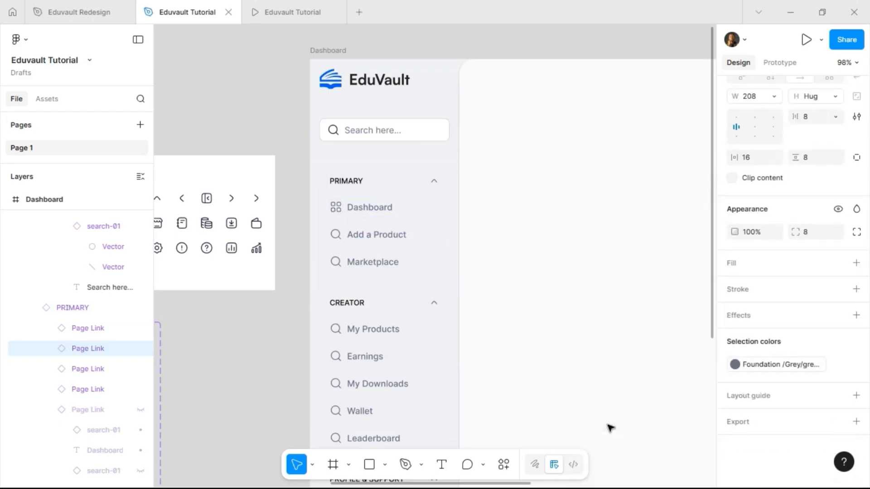
# Set the state of the sidebar's Dashboard link to Selected
pyautogui.click(413, 236)
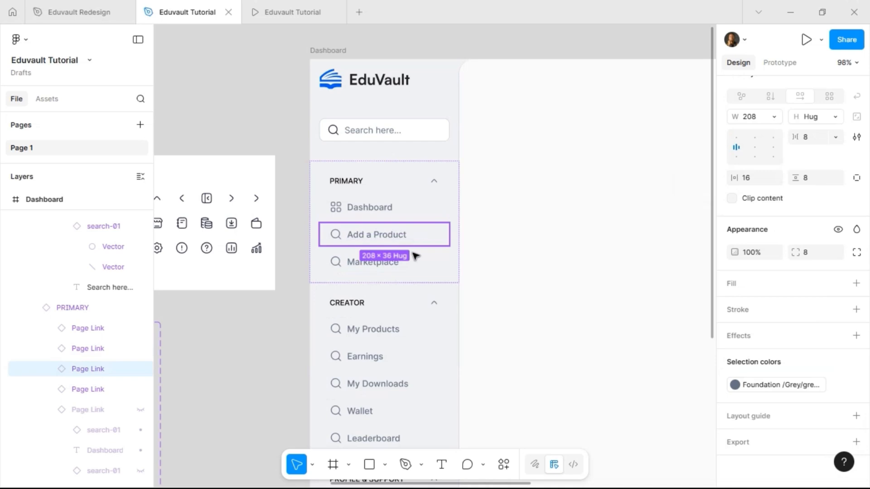
pyautogui.click(355, 214)
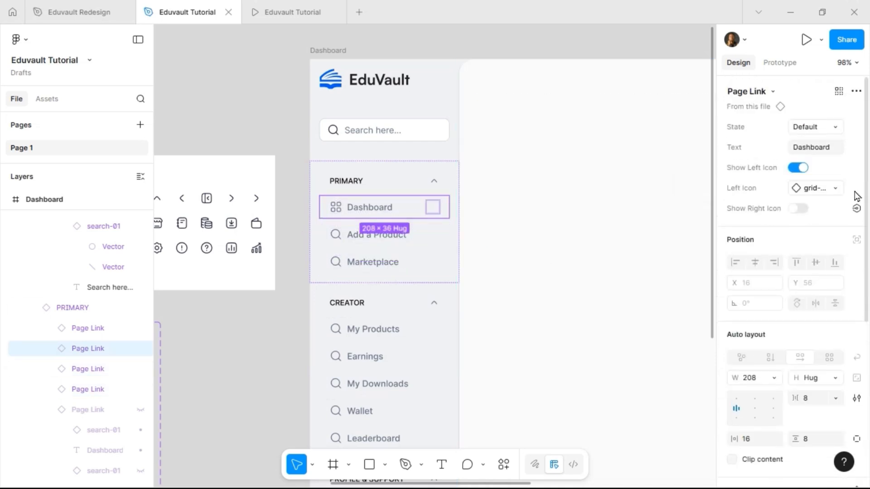
pyautogui.click(814, 128)
pyautogui.click(807, 144)
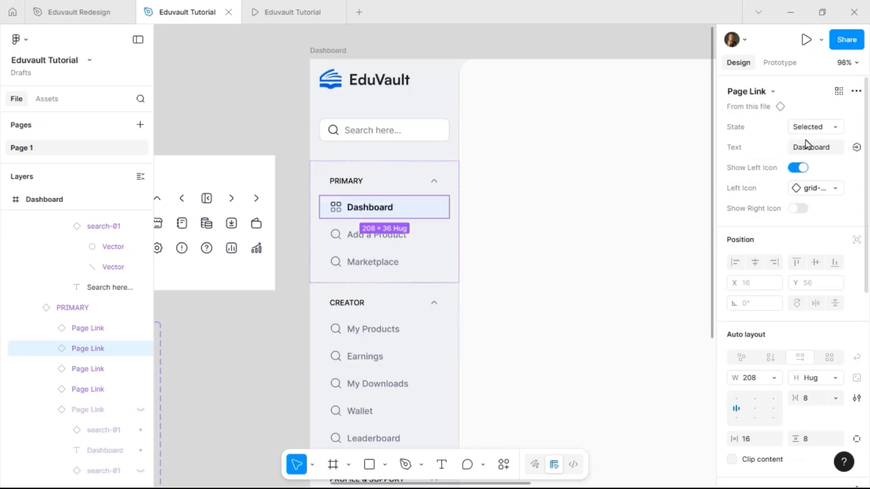
# Apply the grey-900 style to the selected Dashboard link's 141B34, 000000 and remaining mid-grey colours
pyautogui.scroll(-8, 797, 310)
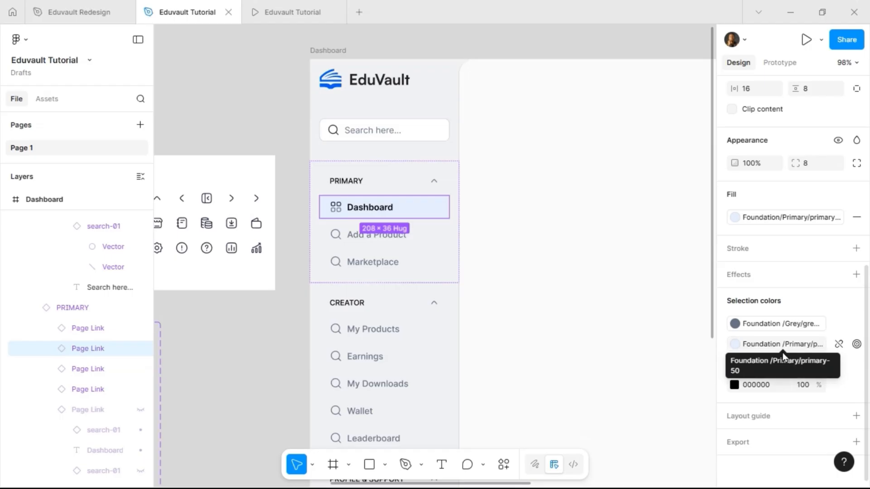
pyautogui.click(838, 365)
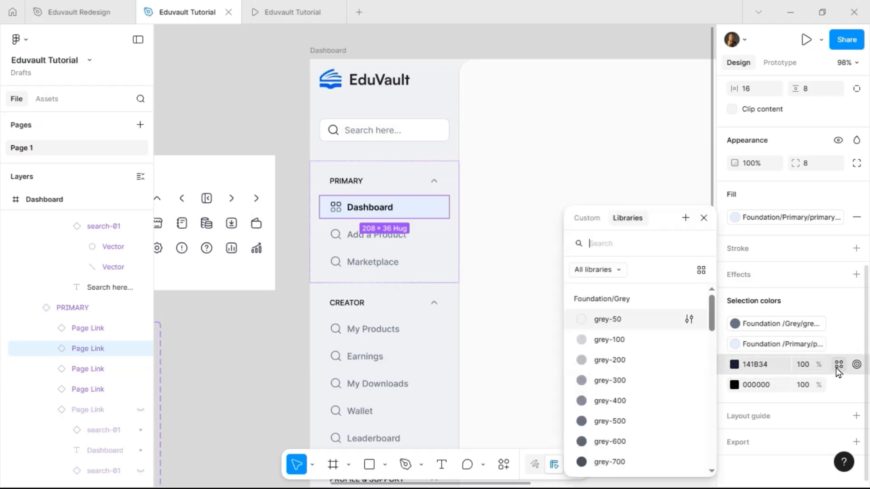
pyautogui.scroll(-3, 648, 417)
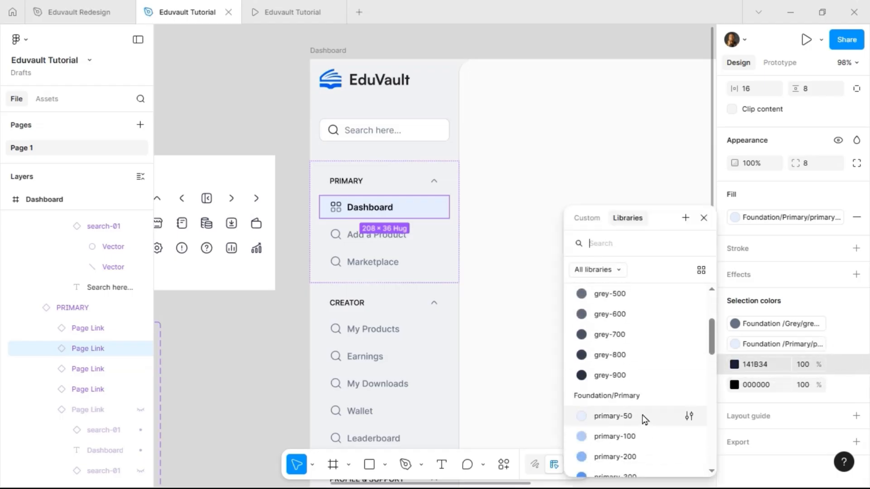
pyautogui.click(639, 378)
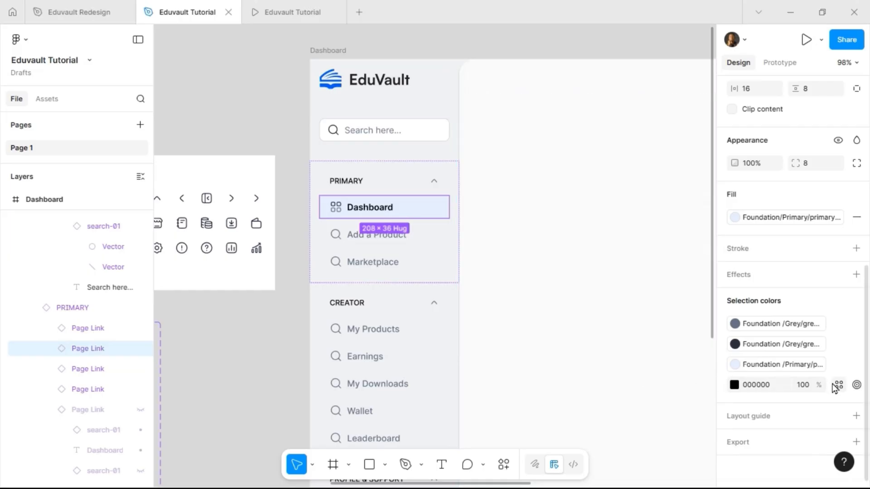
pyautogui.click(839, 386)
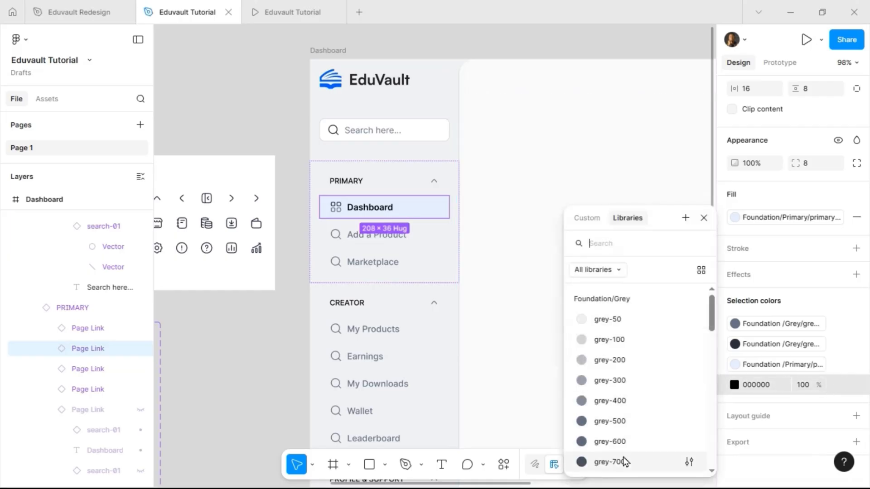
pyautogui.scroll(-1, 615, 438)
pyautogui.click(634, 438)
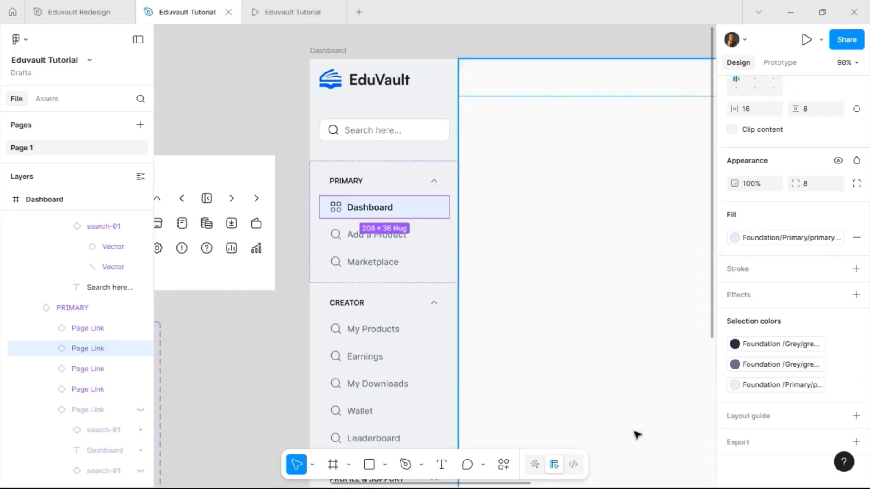
pyautogui.click(814, 368)
pyautogui.scroll(-3, 635, 403)
pyautogui.click(635, 350)
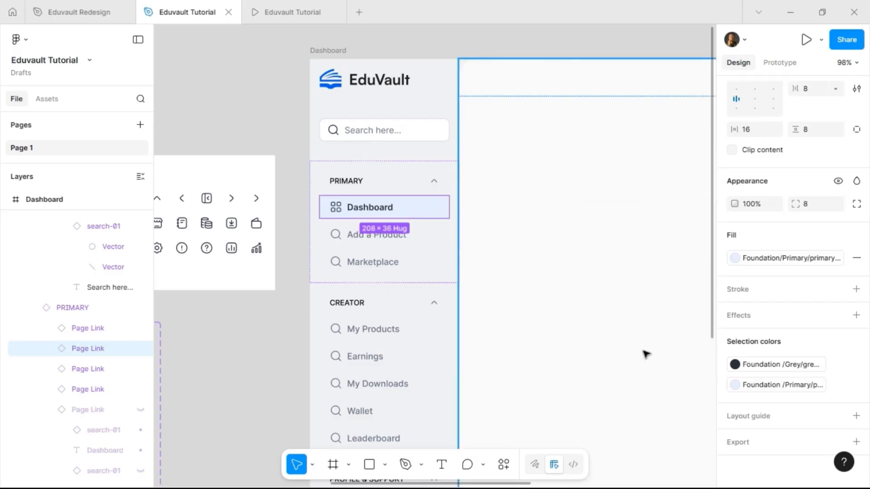
# Set the fill of the Page Link component's Selected variant to primary-100, comparing the sidebar in the prototype preview before and after
pyautogui.click(292, 10)
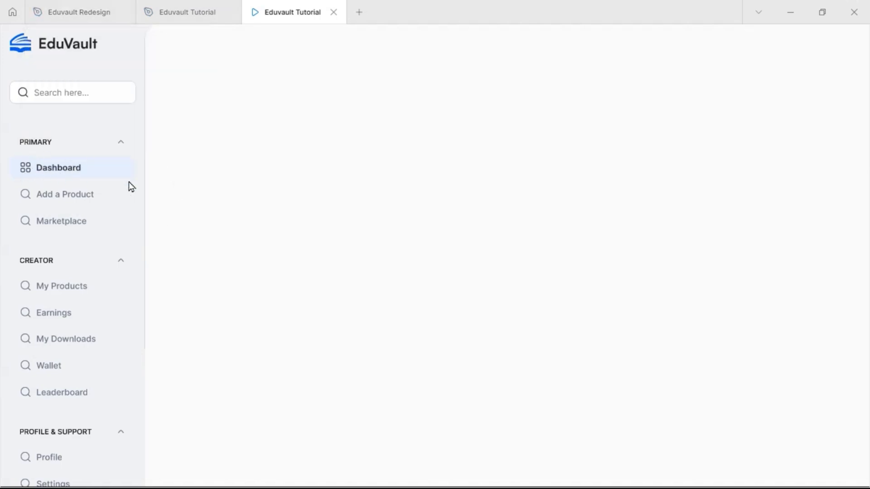
pyautogui.click(183, 8)
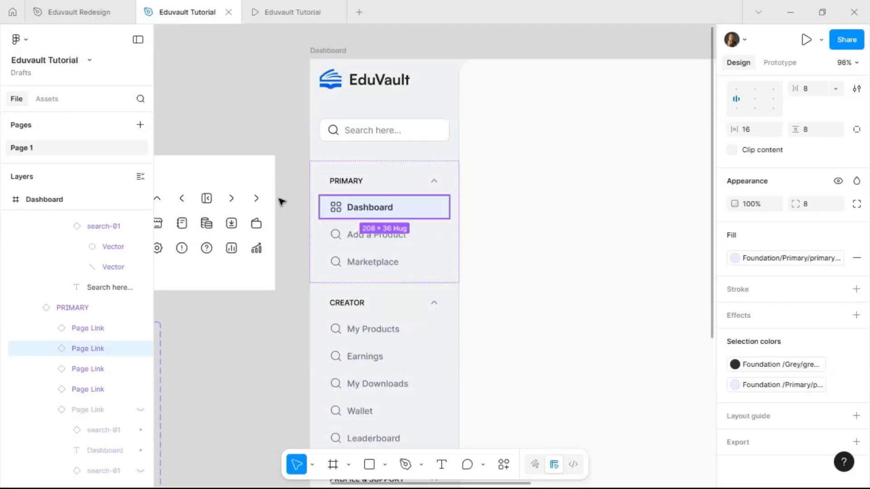
pyautogui.hscroll(-5, 348, 209)
pyautogui.scroll(-4, 350, 151)
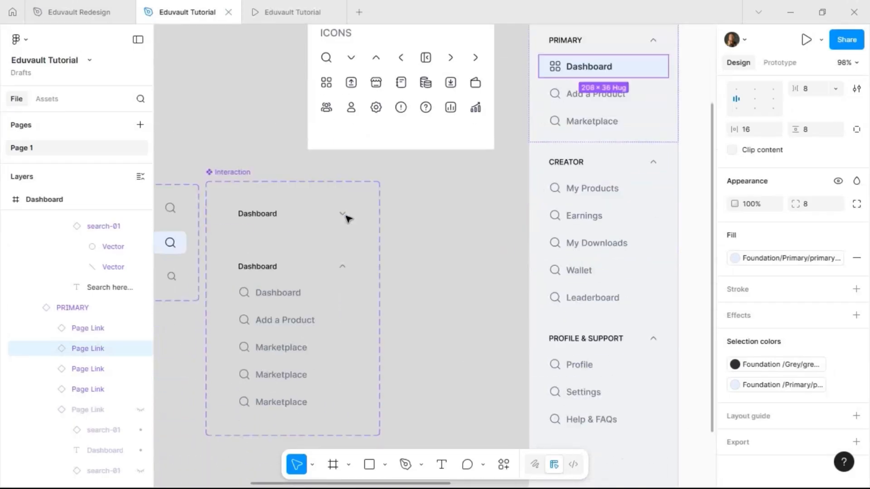
pyautogui.hscroll(-3, 347, 215)
pyautogui.click(253, 204)
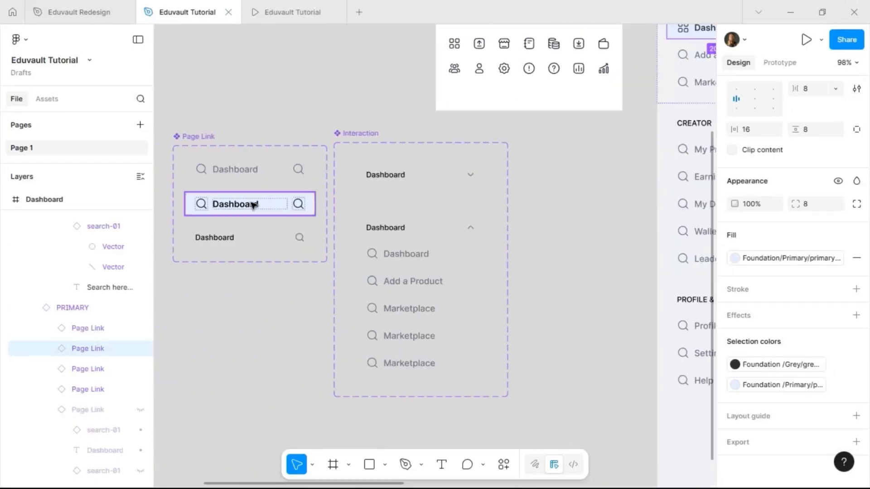
pyautogui.click(764, 262)
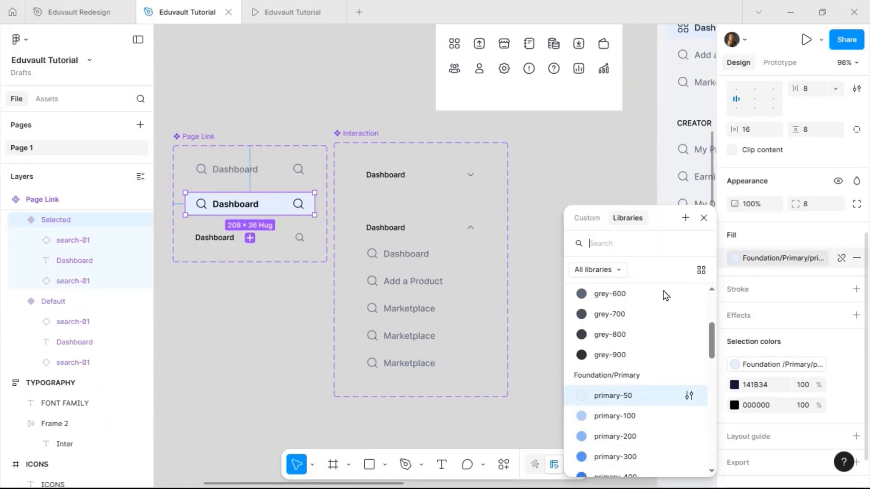
pyautogui.click(632, 423)
pyautogui.click(277, 6)
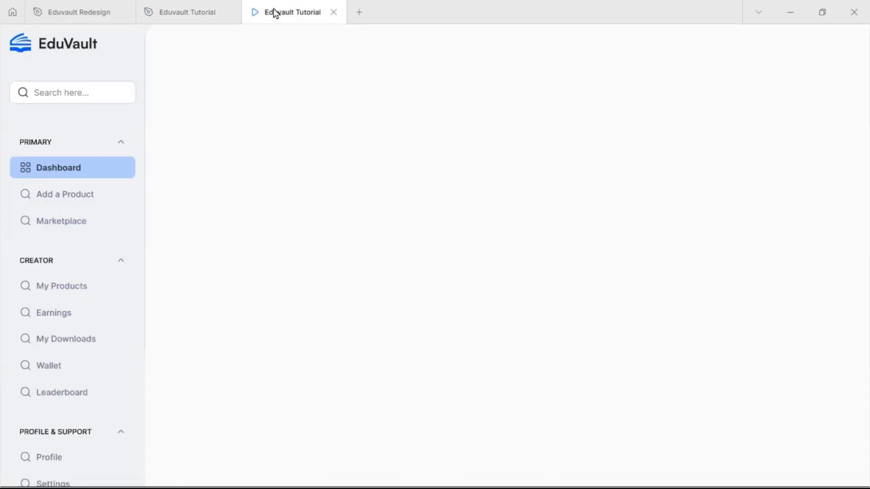
pyautogui.click(178, 4)
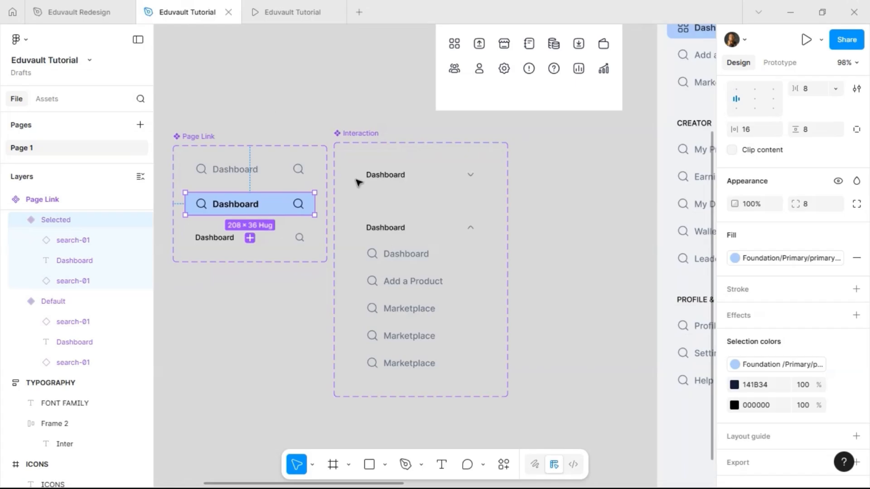
# Detach the Selected variant's fill style, lighten the fill to C7DCFD, and check it in the prototype preview
pyautogui.click(841, 258)
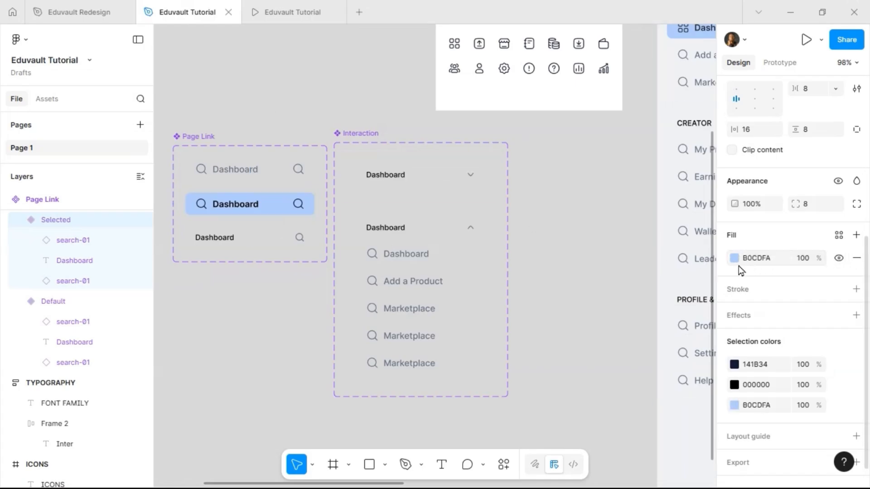
pyautogui.click(735, 259)
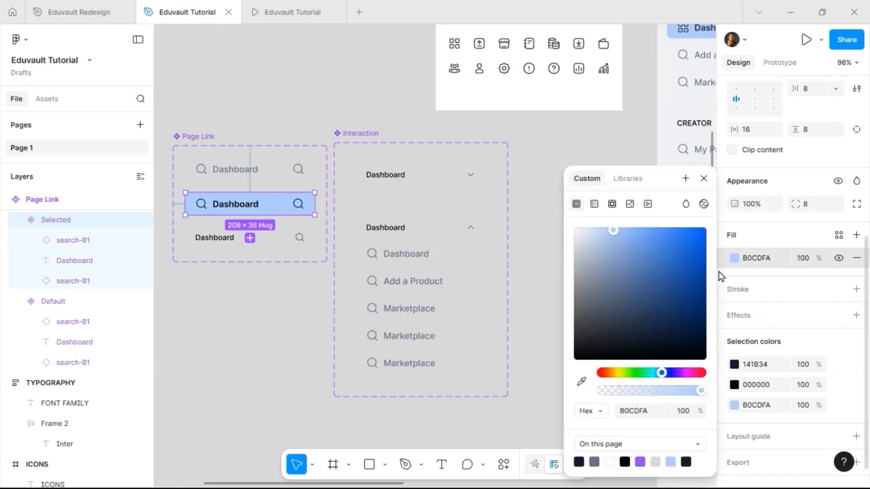
pyautogui.click(614, 229)
pyautogui.click(598, 230)
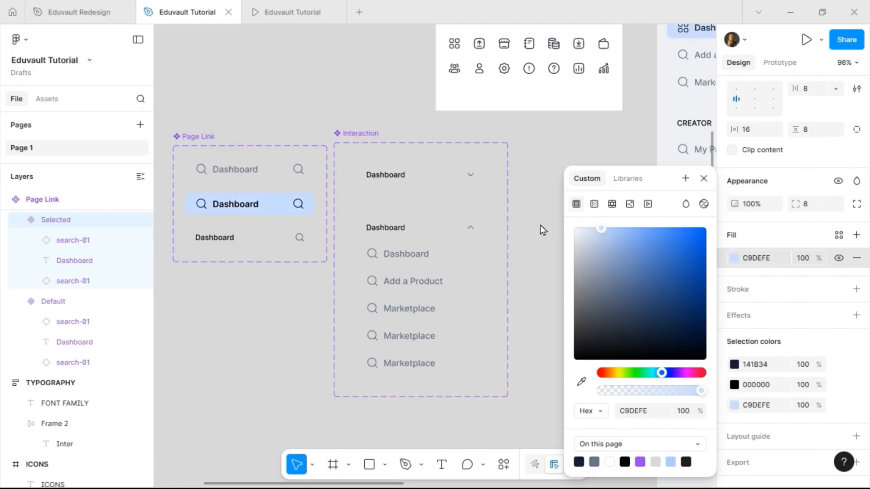
pyautogui.click(290, 9)
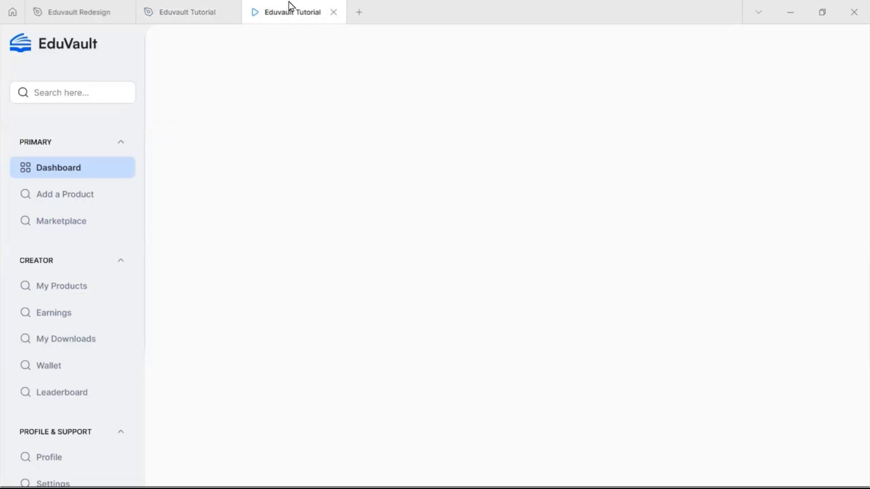
pyautogui.moveTo(212, 26)
pyautogui.click(192, 7)
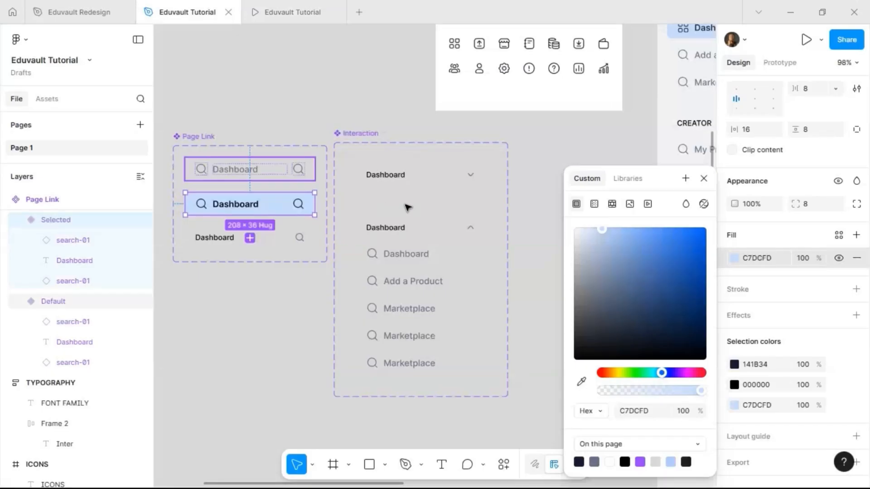
# Lighten the Selected variant's custom fill to E2EDFF and check the Dashboard link in the prototype preview
pyautogui.moveTo(596, 231); pyautogui.dragTo(589, 232)
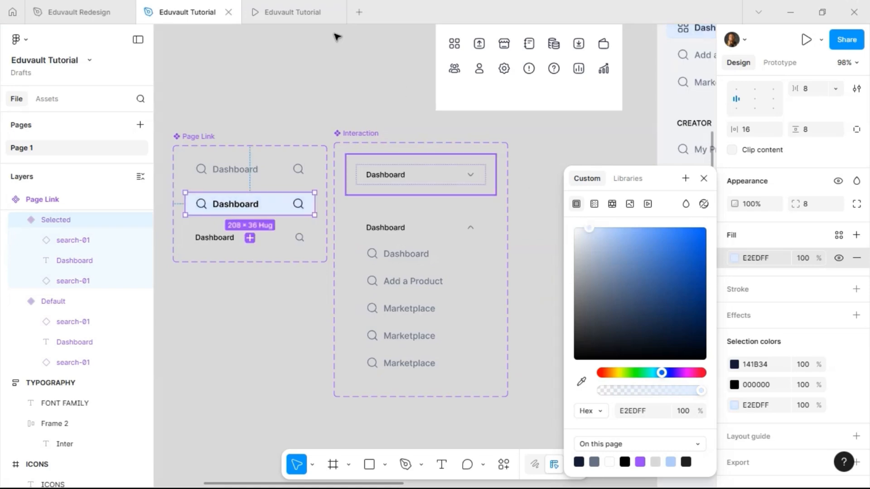
pyautogui.click(282, 10)
pyautogui.moveTo(214, 12)
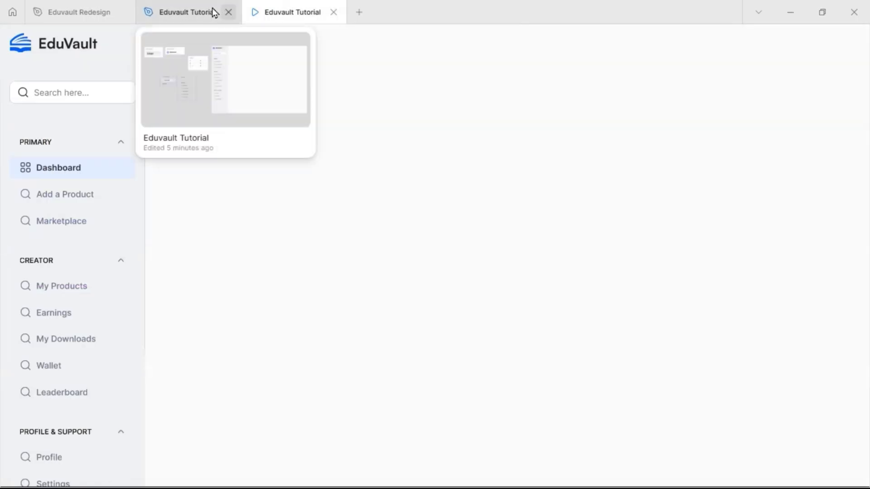
pyautogui.click(182, 9)
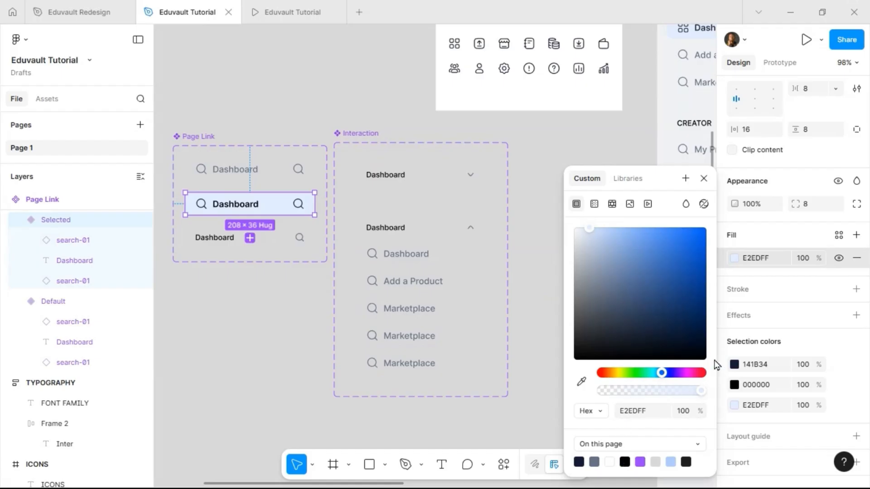
# Try the grey-50 style as the Selected variant's fill, and switch the fill to grey-200
pyautogui.click(838, 235)
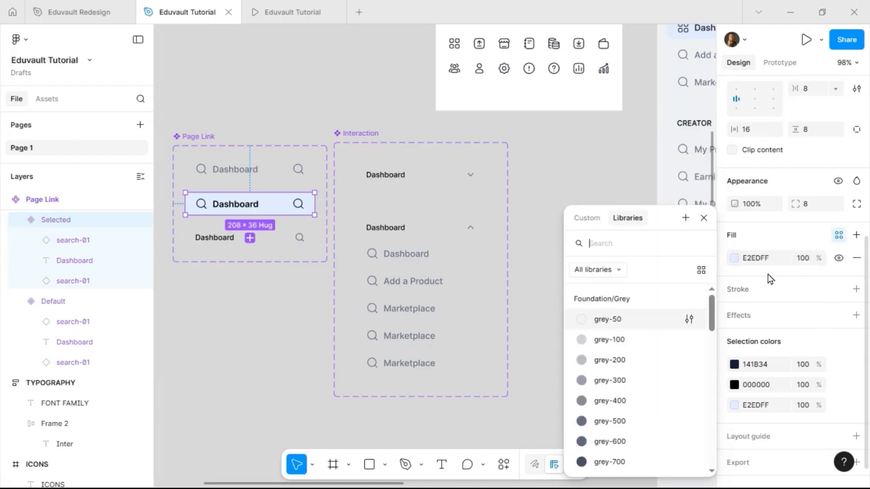
pyautogui.click(642, 325)
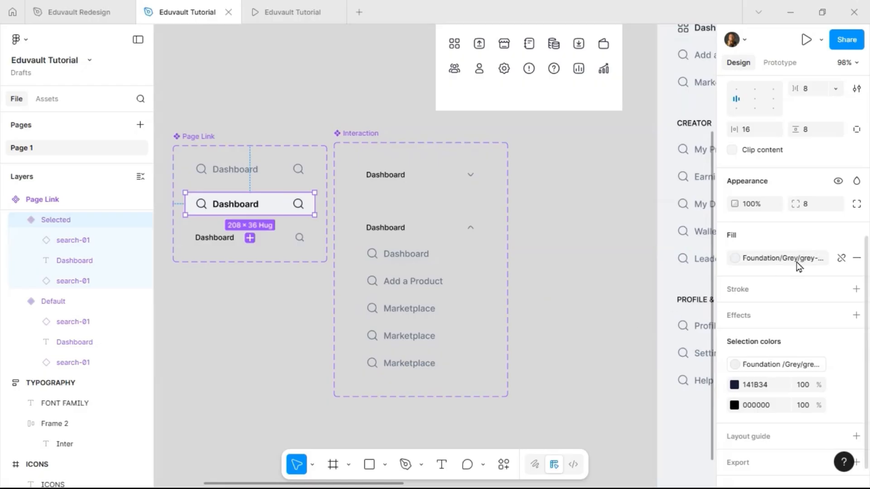
pyautogui.click(765, 263)
pyautogui.click(633, 355)
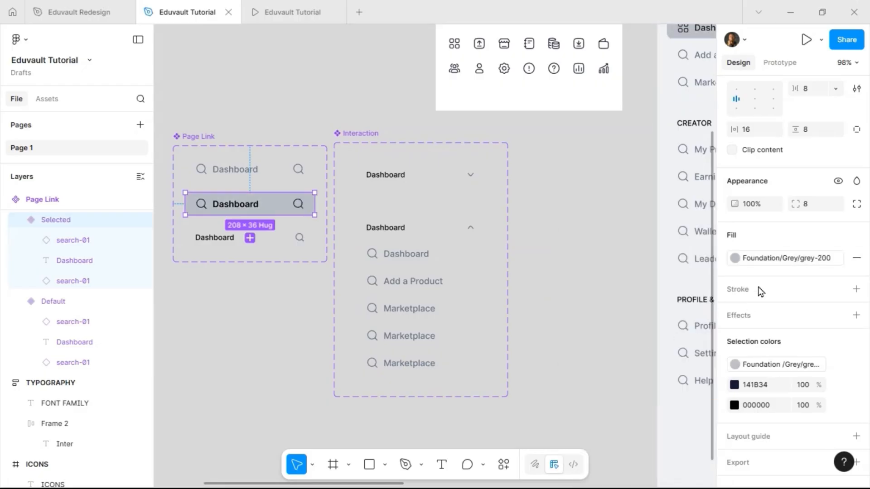
# Detach the grey-200 style from the Selected variant's fill and lighten the custom fill to E3E3E3
pyautogui.click(840, 257)
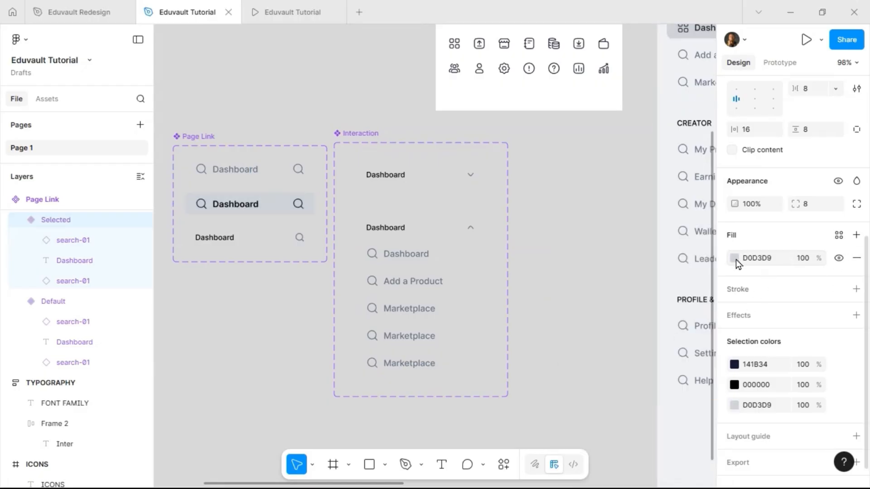
pyautogui.click(735, 258)
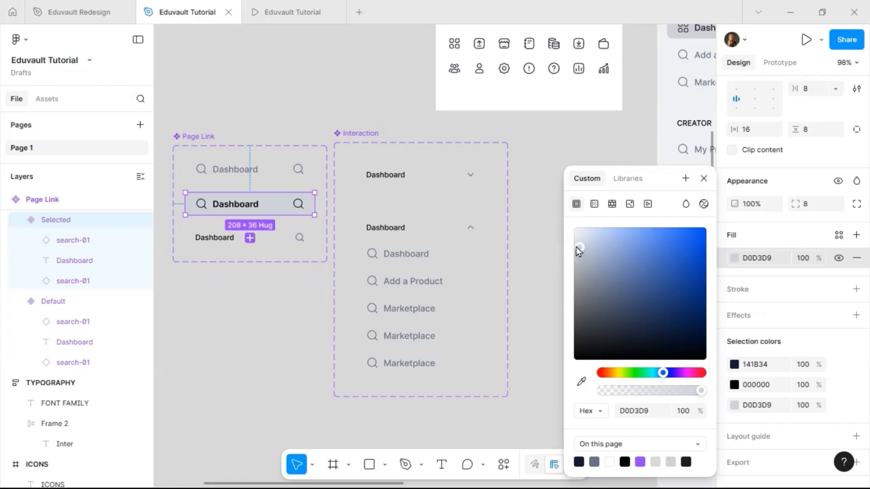
pyautogui.moveTo(575, 240); pyautogui.dragTo(574, 242)
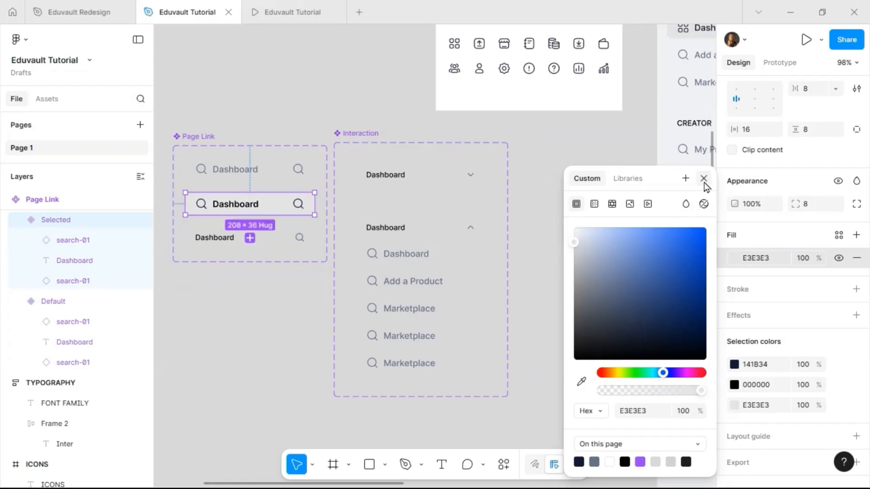
pyautogui.click(703, 179)
# Set the Selected variant's fill to E3ECF9 and check the Dashboard link in the prototype preview
pyautogui.click(764, 257)
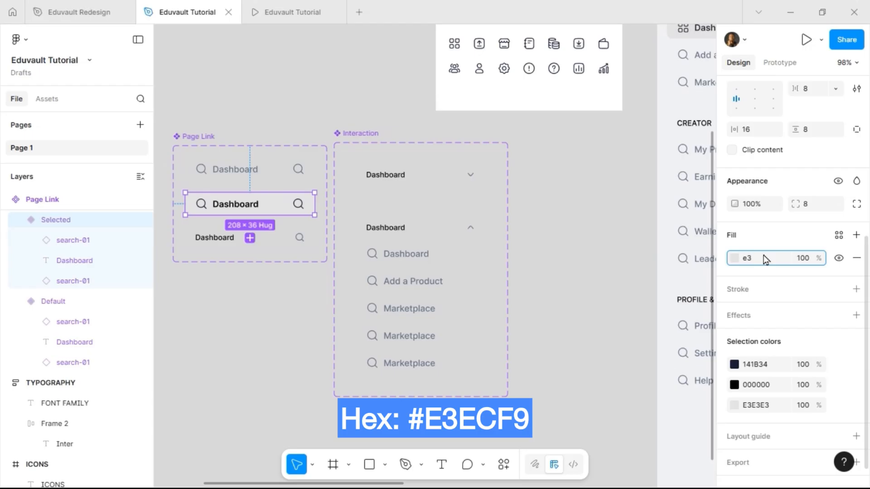
pyautogui.write('e3ecf9')
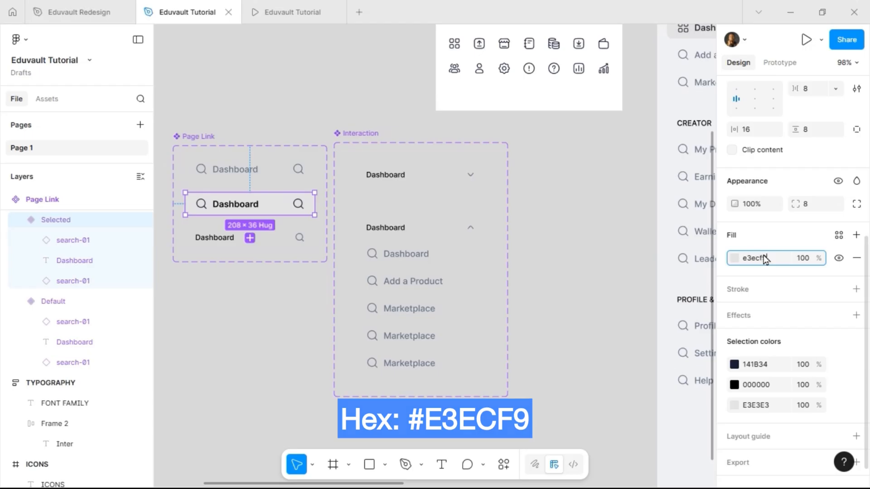
pyautogui.press('Return')
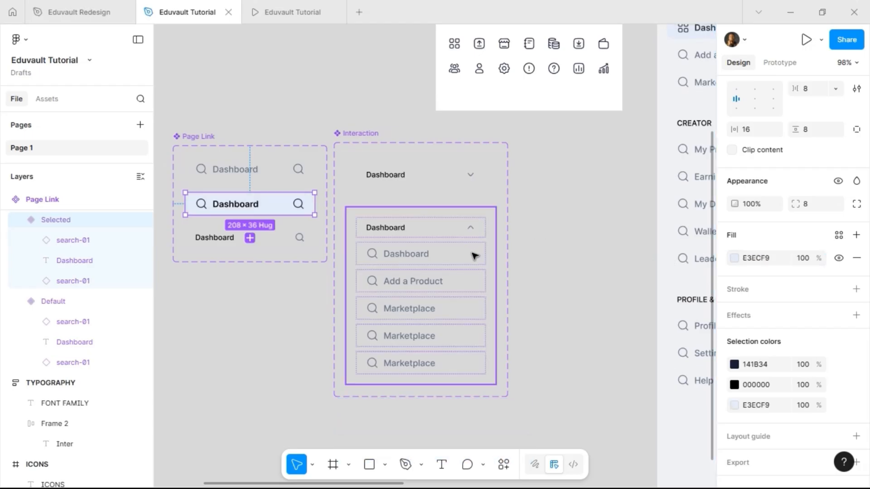
pyautogui.hscroll(3, 553, 199)
pyautogui.hscroll(3, 553, 200)
pyautogui.scroll(3, 553, 200)
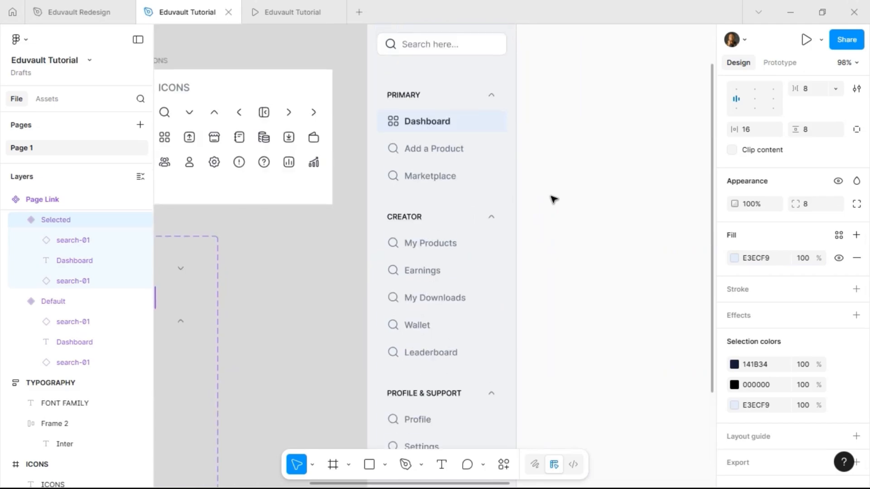
pyautogui.click(278, 12)
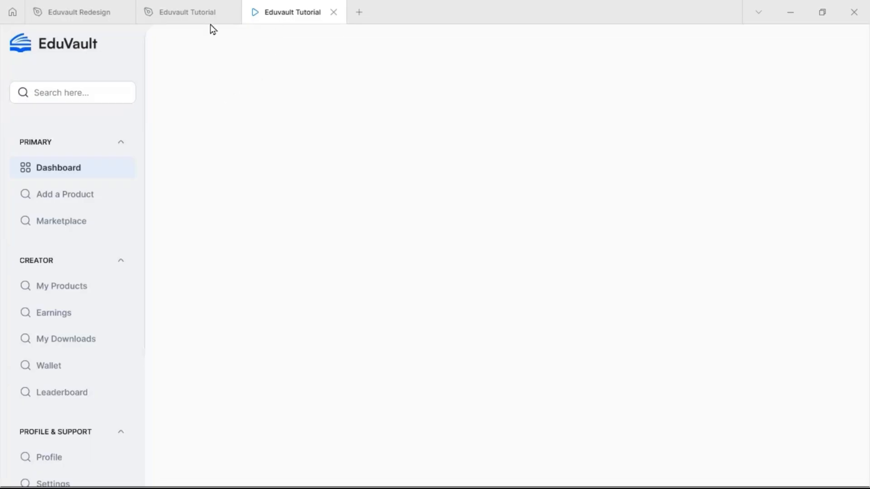
pyautogui.click(165, 7)
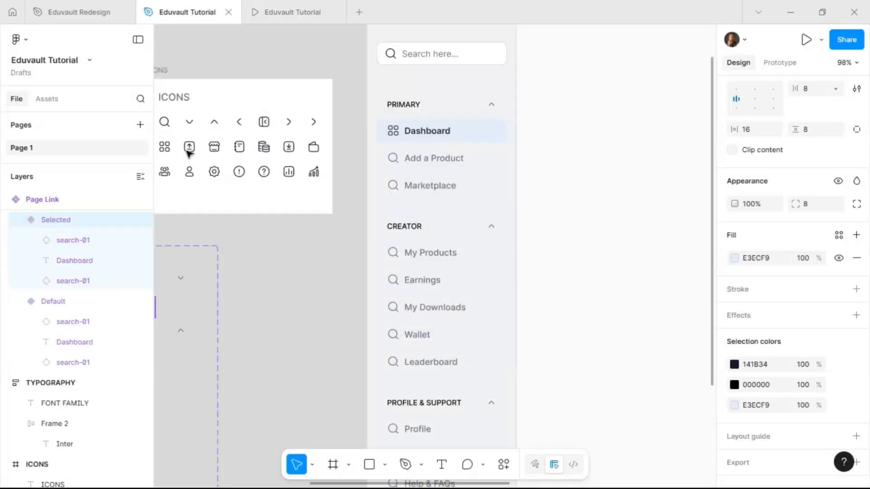
# Swap the left icon of the Add a Product link in the PRIMARY section for download-square-02
pyautogui.doubleClick(414, 156)
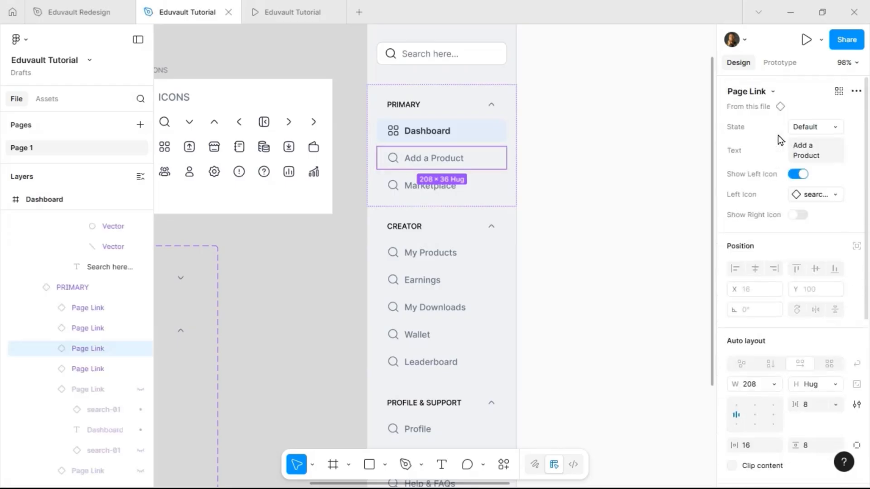
pyautogui.click(820, 199)
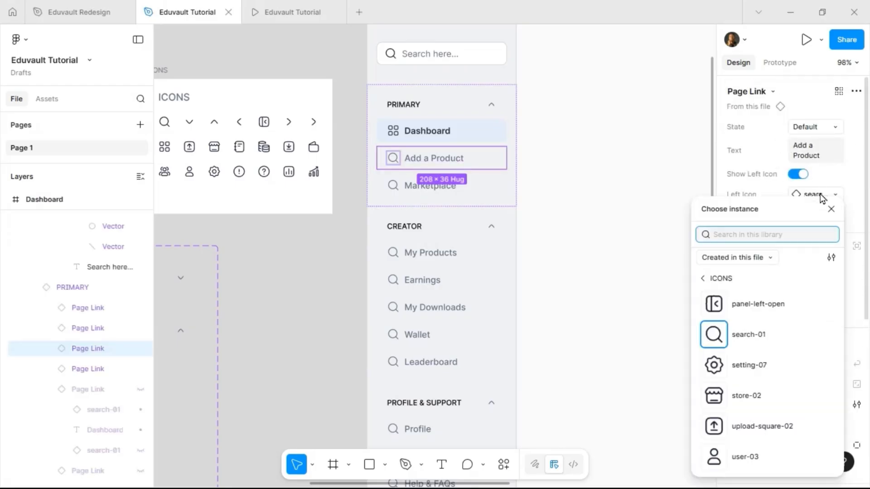
pyautogui.scroll(10, 787, 334)
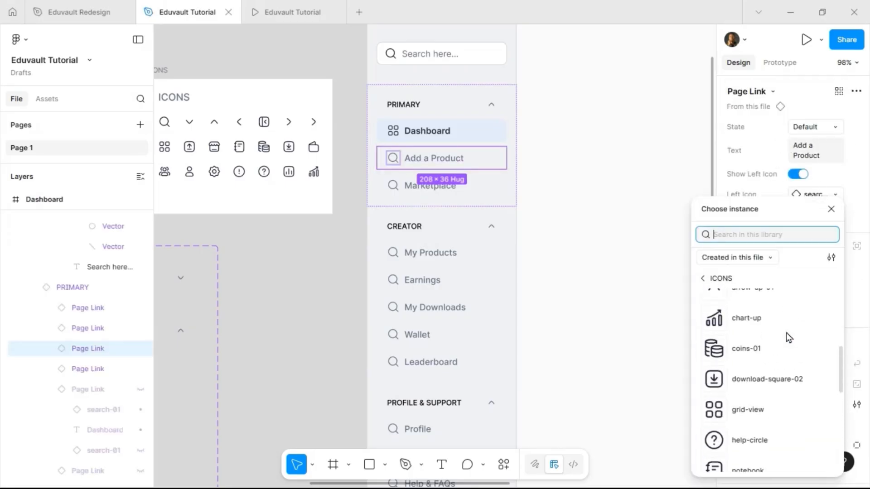
pyautogui.scroll(-5, 787, 333)
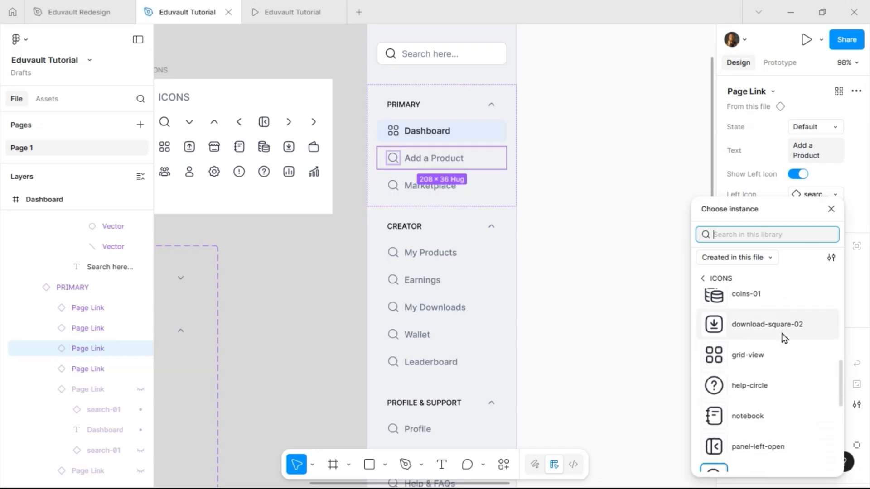
pyautogui.click(779, 320)
# Swap the Marketplace link's left icon for store-02 and recolour the icon with the grey-500 style
pyautogui.click(462, 185)
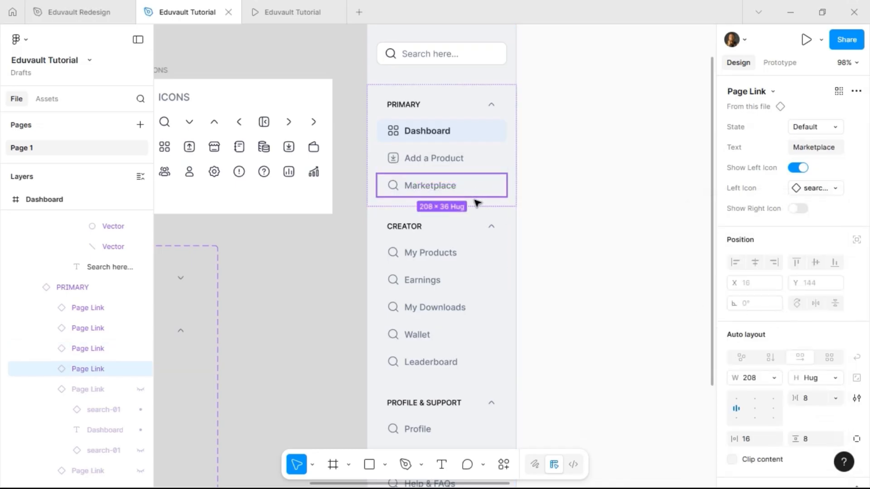
pyautogui.click(815, 188)
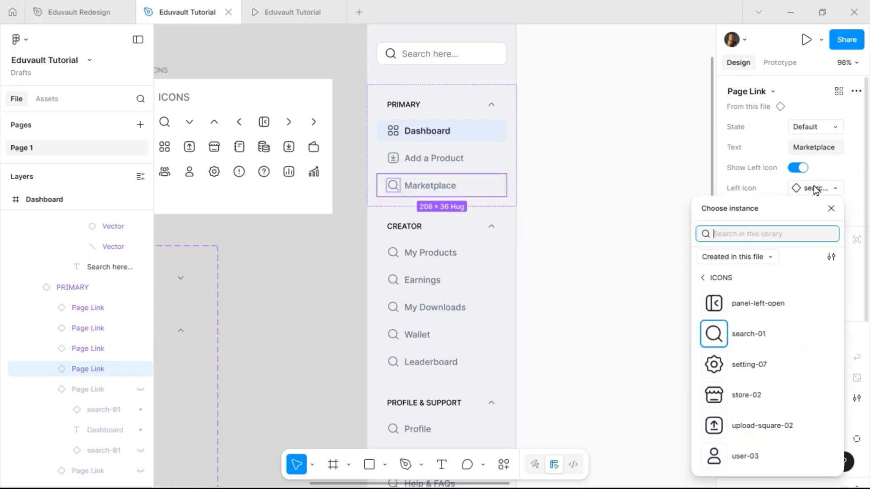
pyautogui.click(759, 397)
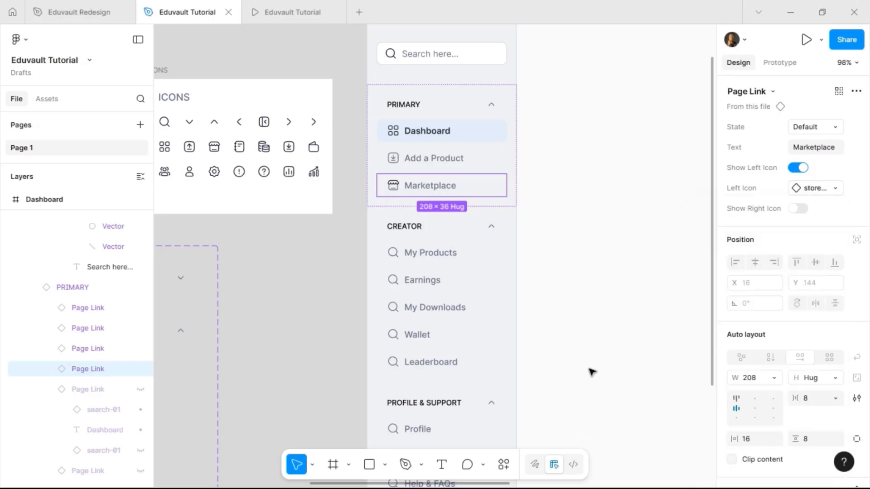
pyautogui.scroll(-6, 846, 364)
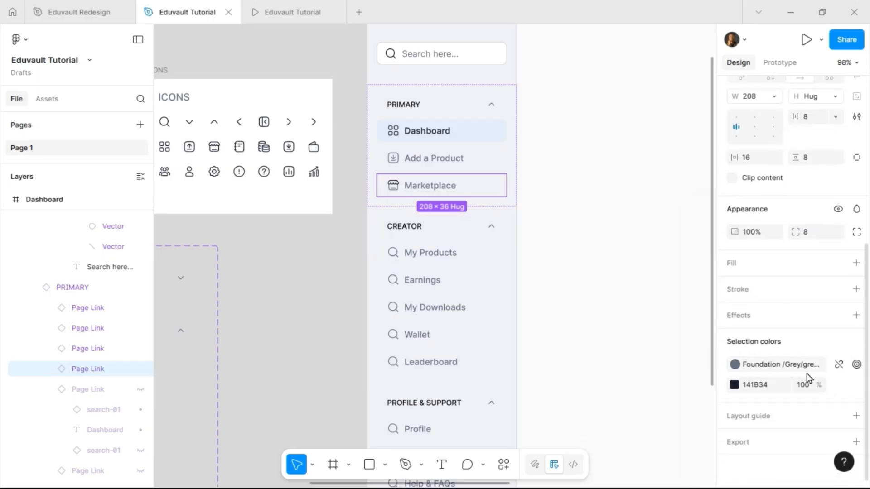
pyautogui.click(839, 386)
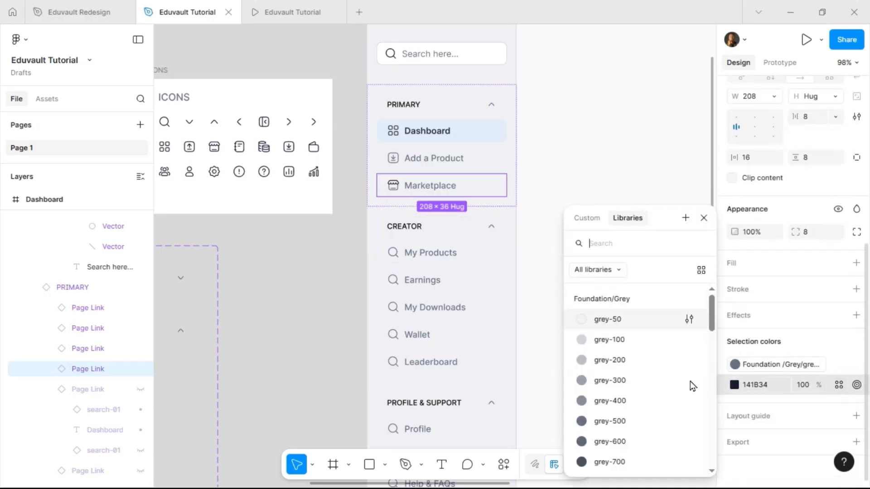
pyautogui.click(609, 421)
# Swap the left icon of the My Products link in the CREATOR section for notebook
pyautogui.click(458, 253)
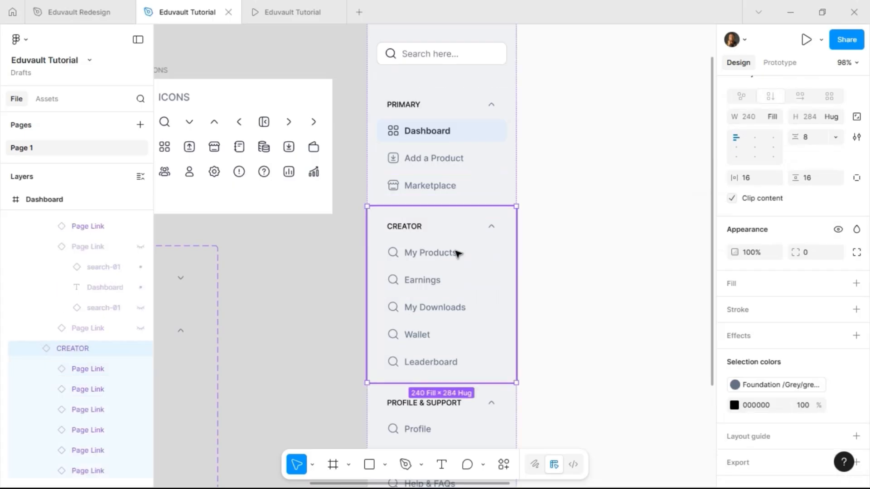
pyautogui.click(458, 254)
pyautogui.press('Return')
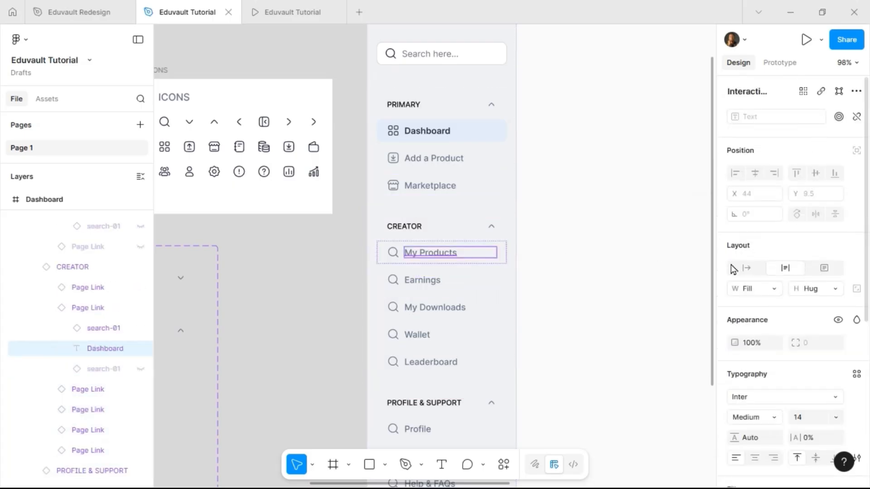
pyautogui.click(469, 286)
pyautogui.click(473, 261)
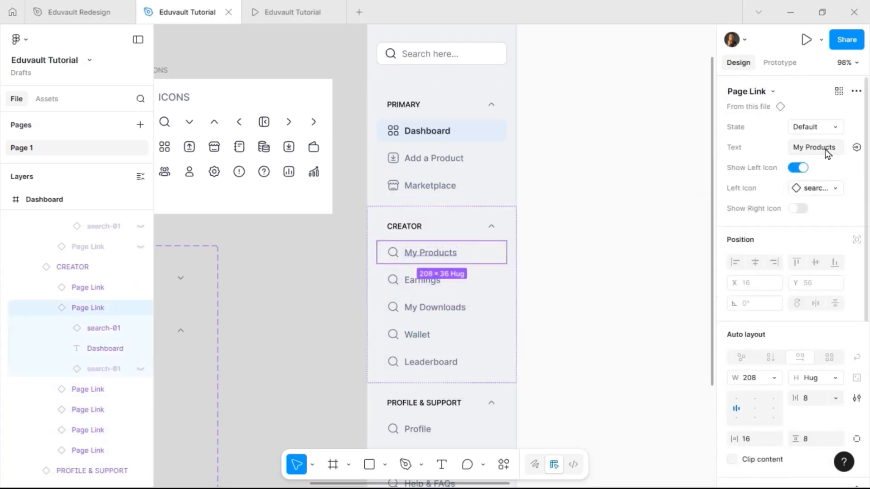
pyautogui.click(828, 191)
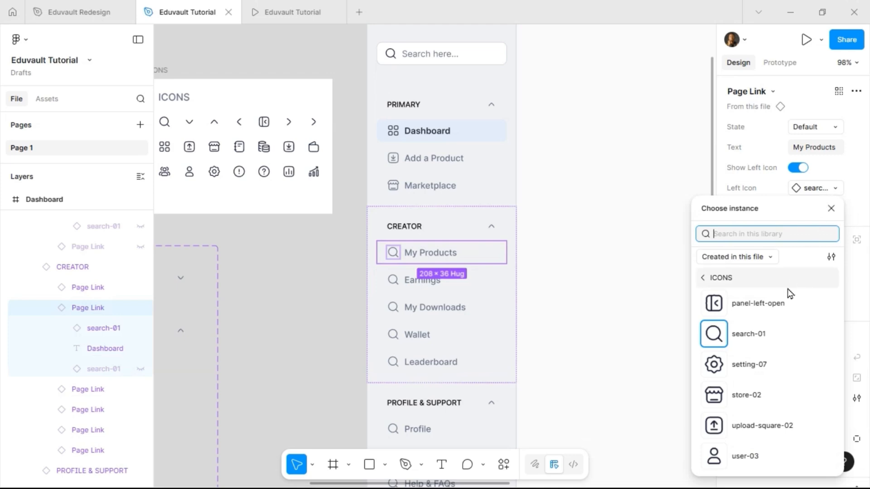
pyautogui.scroll(5, 772, 333)
pyautogui.scroll(3, 772, 333)
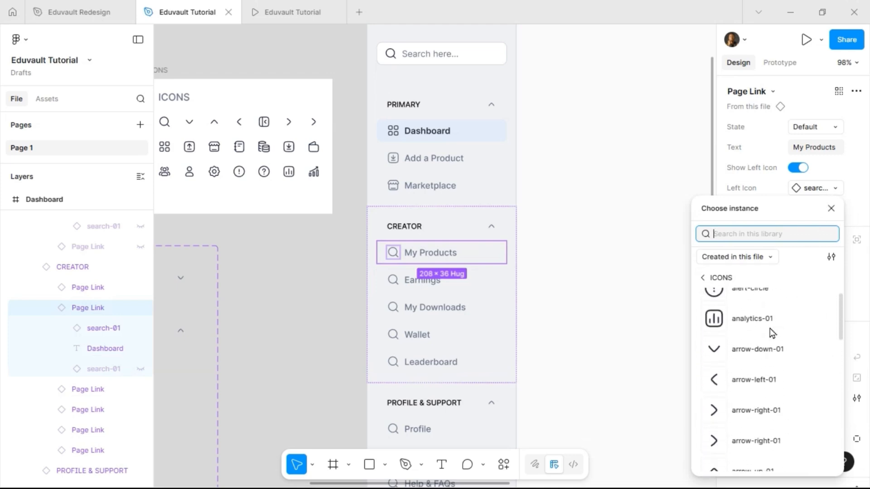
pyautogui.scroll(-6, 759, 337)
pyautogui.scroll(-2, 754, 339)
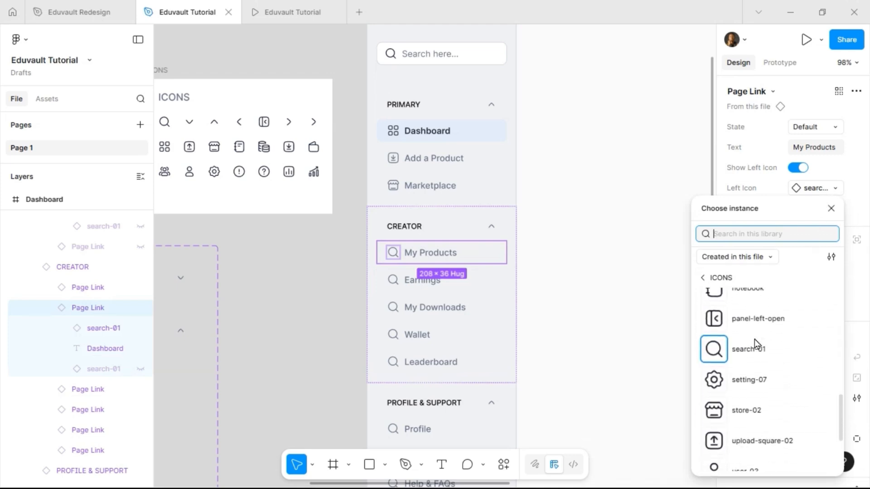
pyautogui.scroll(2, 754, 339)
pyautogui.click(755, 340)
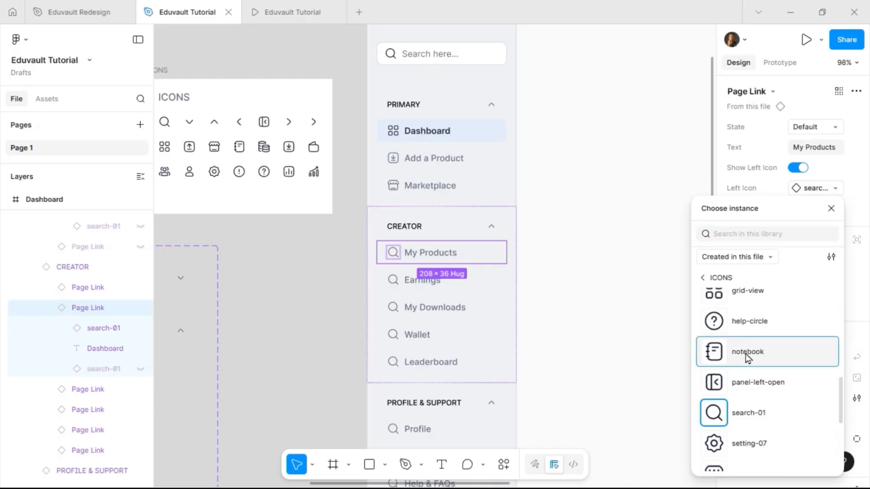
# Replace the My Products icon's 141B34 colour with a Foundation/Grey library style
pyautogui.scroll(-2, 846, 407)
pyautogui.scroll(-5, 834, 408)
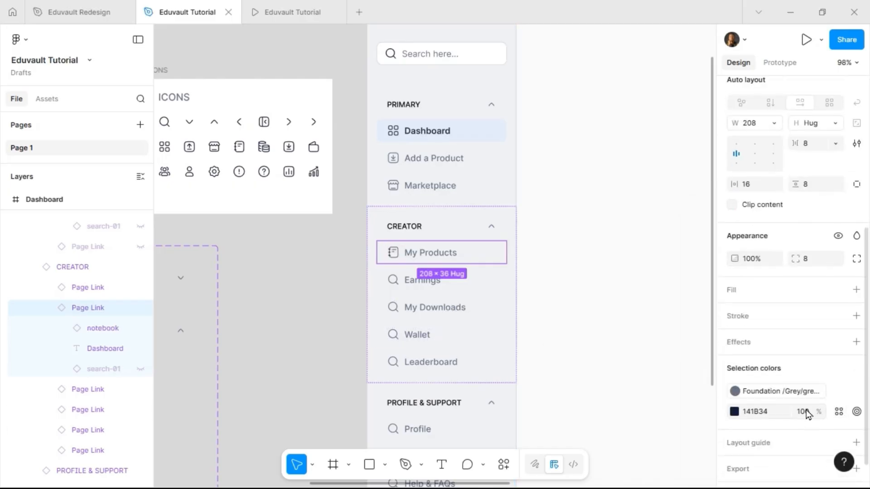
pyautogui.click(838, 413)
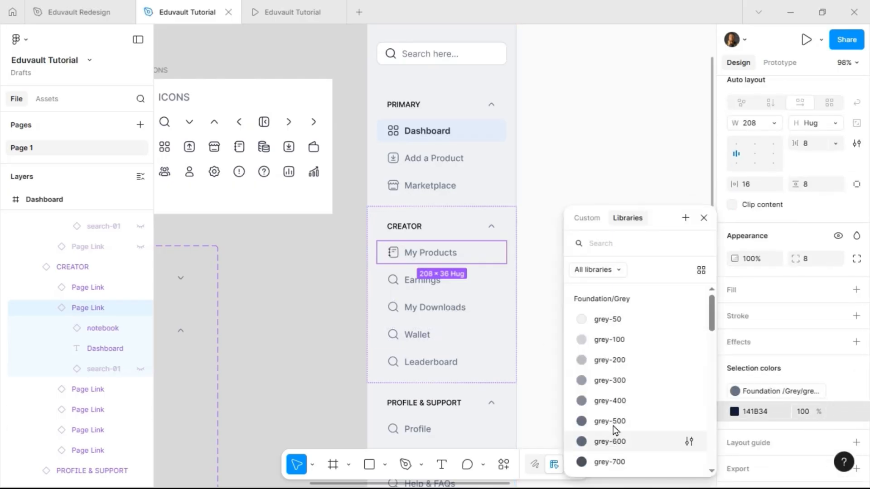
pyautogui.click(609, 440)
# Swap the Earnings link's left icon for coins-01 and recolour the icon with the grey-500 style
pyautogui.click(454, 288)
pyautogui.scroll(6, 812, 249)
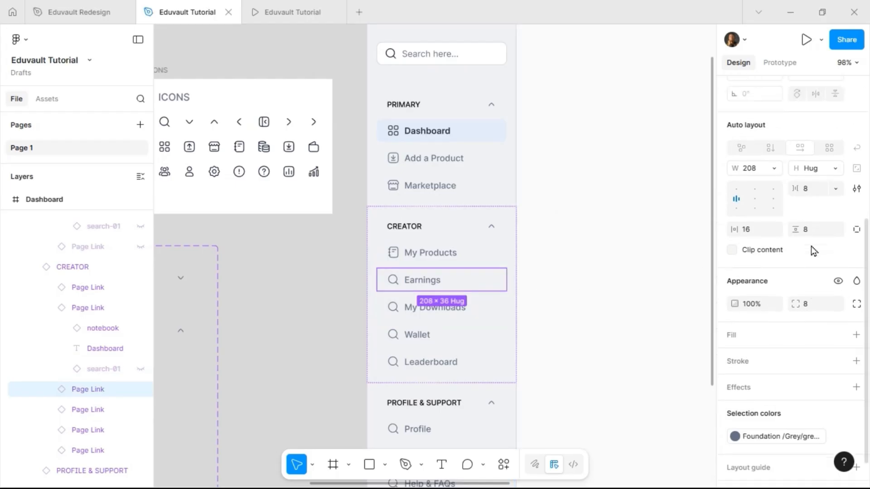
pyautogui.click(811, 189)
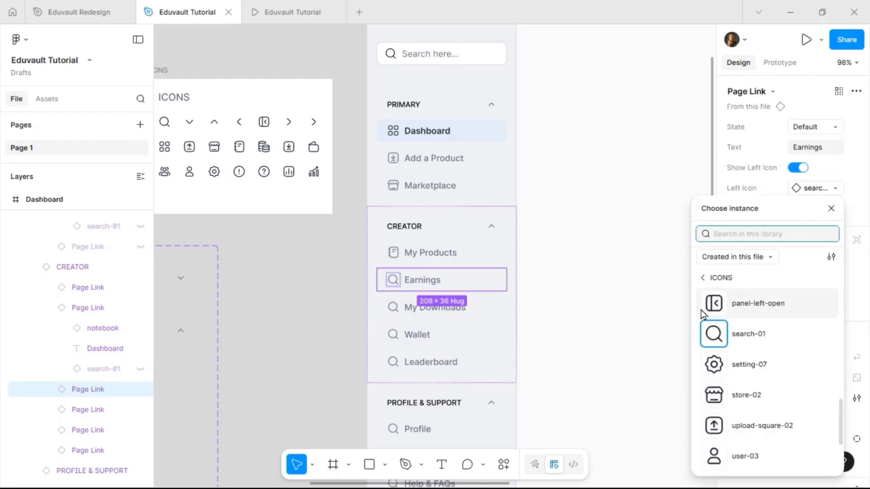
pyautogui.scroll(-2, 738, 369)
pyautogui.scroll(8, 737, 369)
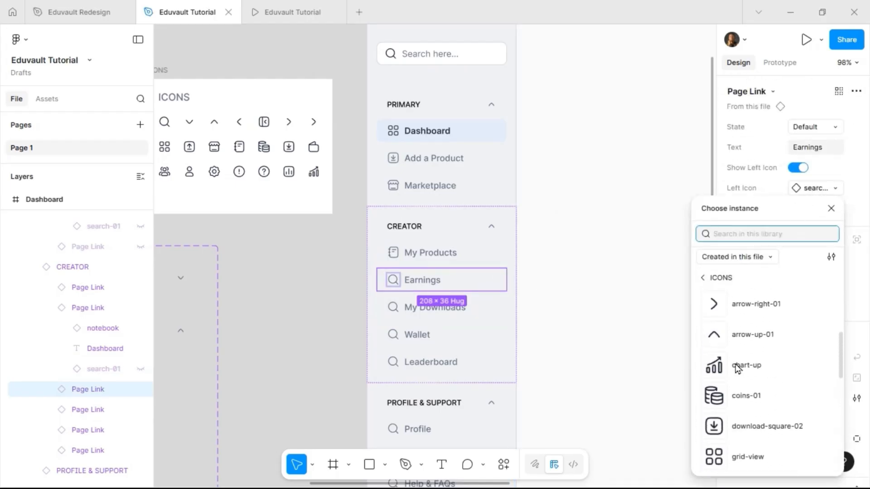
pyautogui.scroll(-3, 738, 369)
pyautogui.click(716, 335)
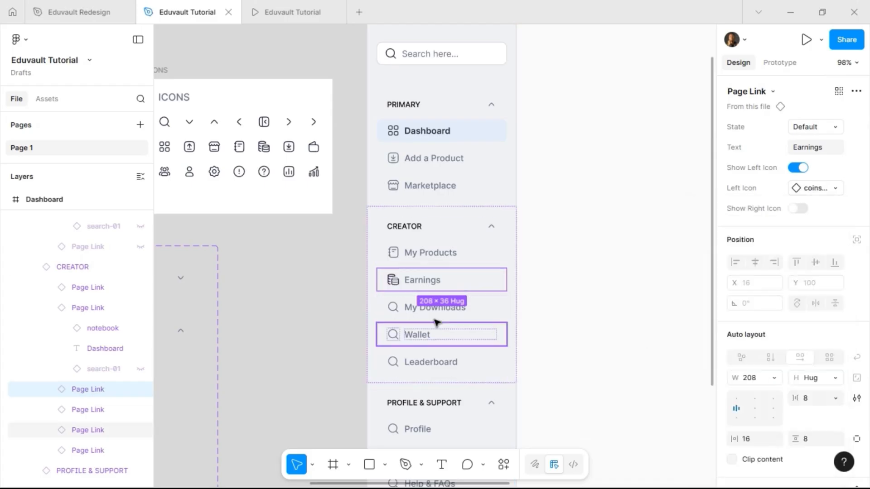
pyautogui.scroll(-4, 806, 411)
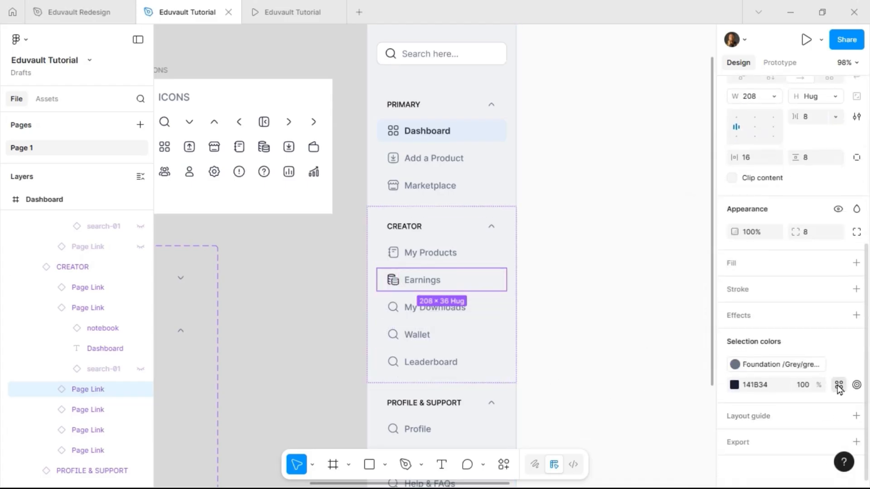
pyautogui.click(839, 385)
pyautogui.click(616, 417)
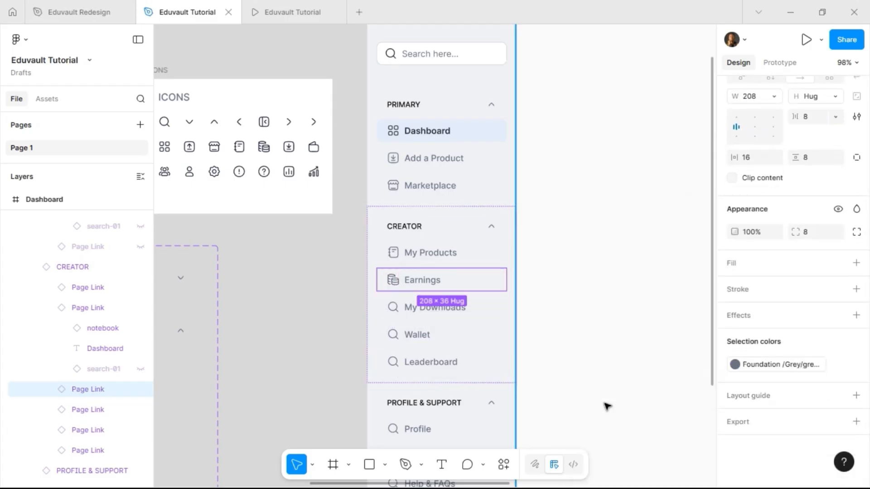
# Swap the left icon of the My Downloads link in the CREATOR section for download-square-02
pyautogui.click(479, 313)
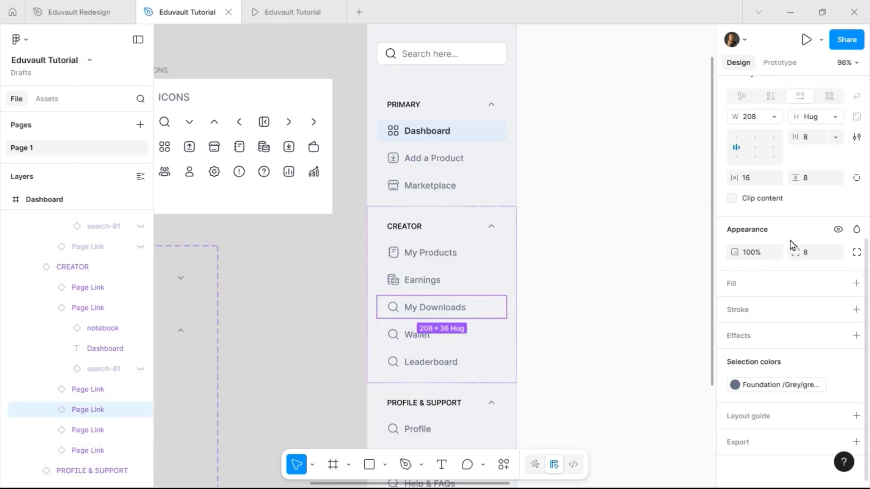
pyautogui.scroll(5, 792, 245)
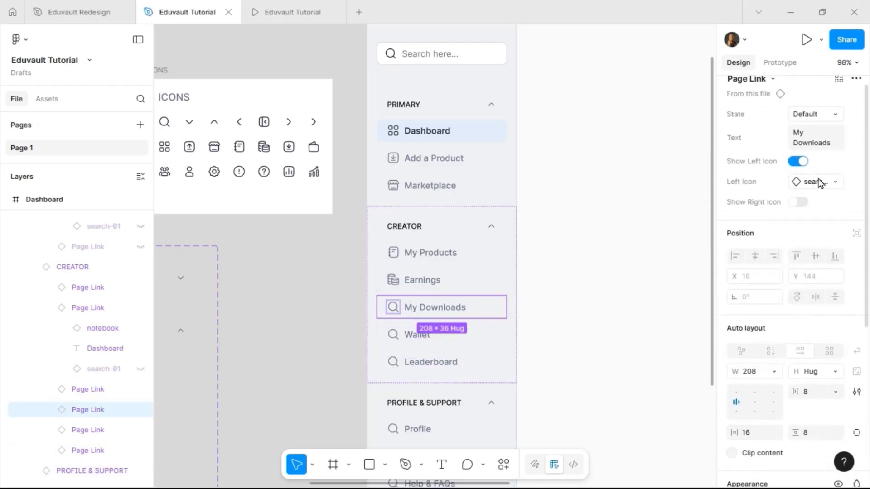
pyautogui.click(822, 183)
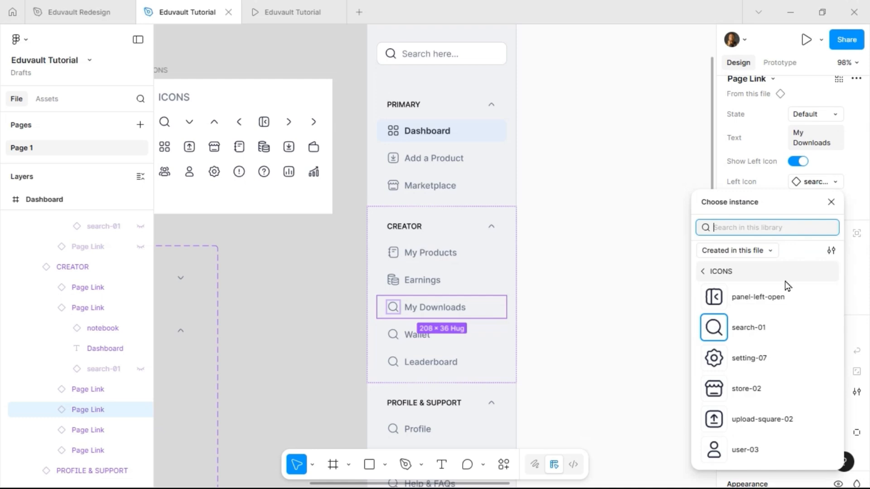
pyautogui.scroll(7, 778, 342)
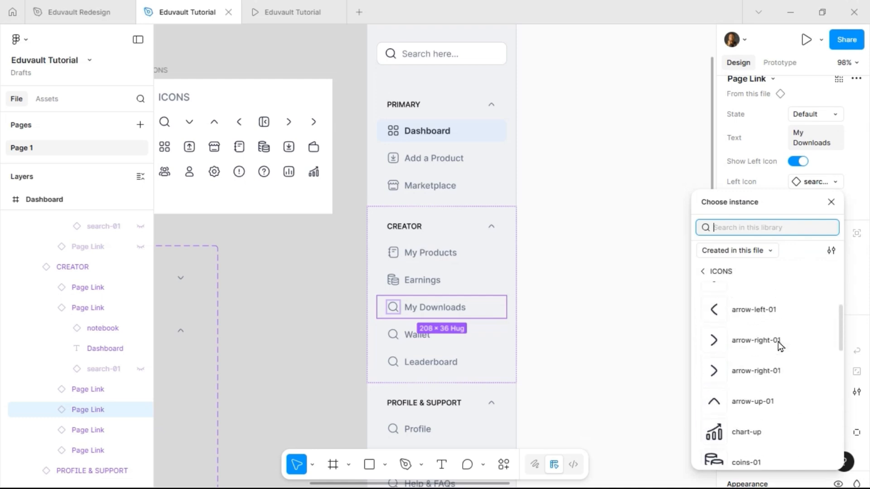
pyautogui.scroll(-3, 778, 341)
pyautogui.scroll(-5, 777, 344)
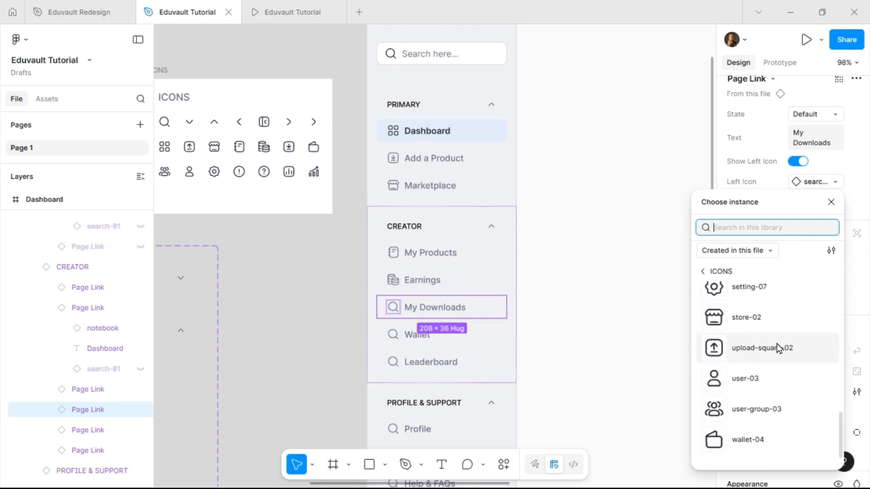
pyautogui.scroll(1, 778, 358)
pyautogui.scroll(8, 777, 365)
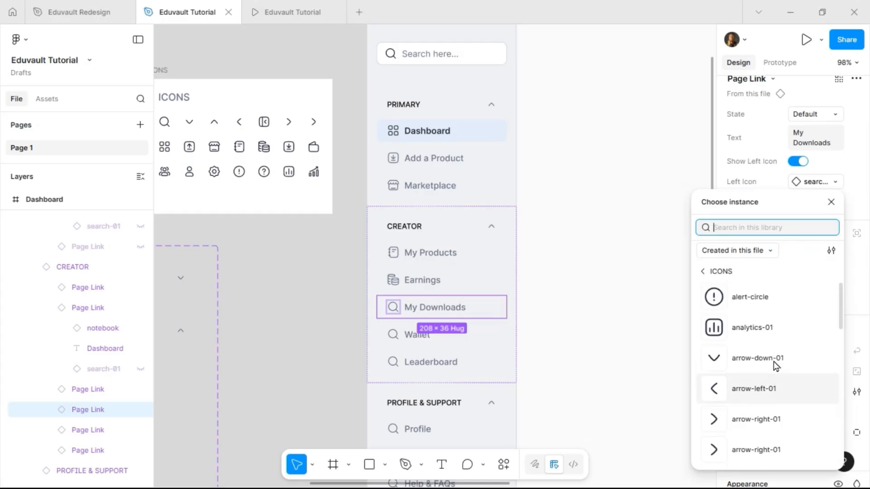
pyautogui.scroll(-3, 772, 366)
pyautogui.scroll(-1, 772, 366)
pyautogui.click(767, 323)
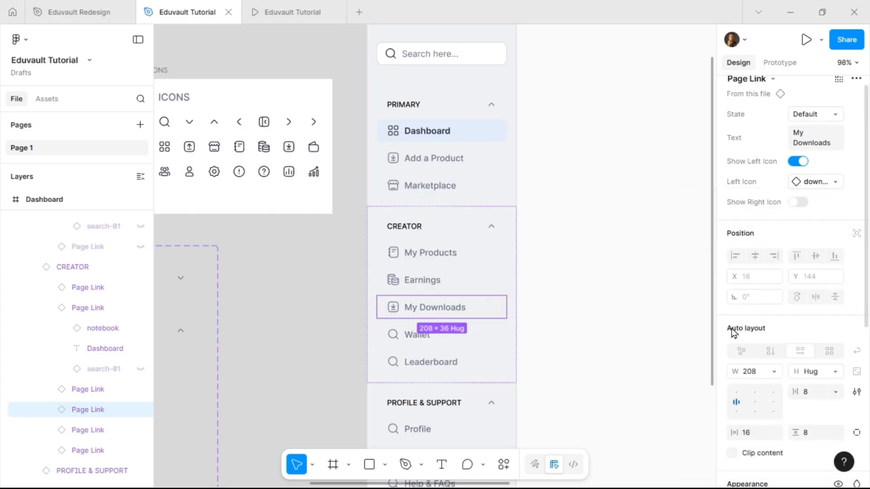
# Swap the left icon of the Add a Product link in the PRIMARY section for upload-square-02
pyautogui.click(409, 164)
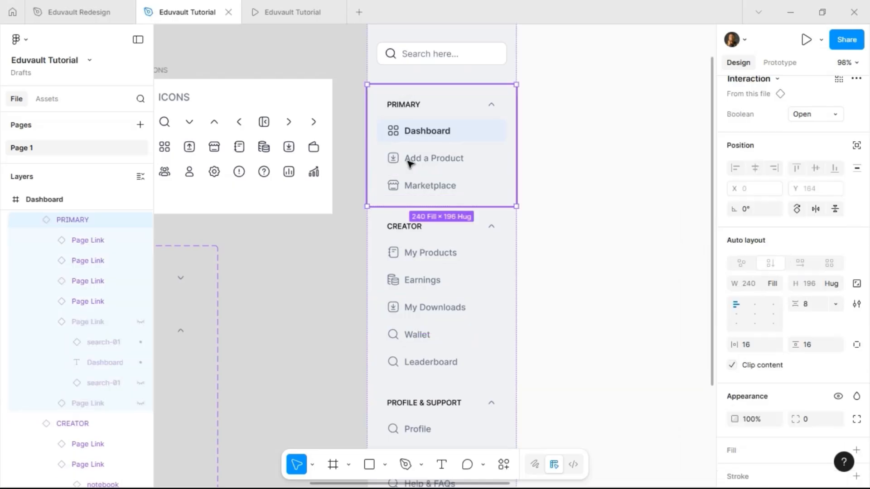
pyautogui.click(409, 163)
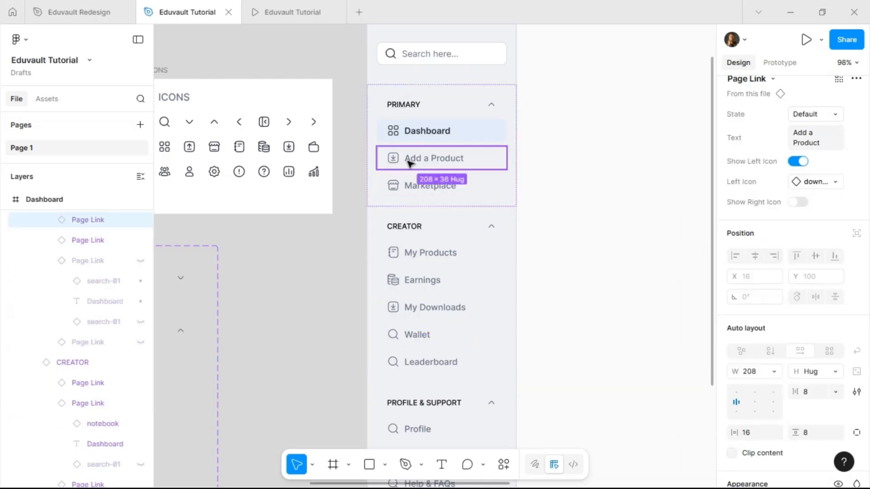
pyautogui.click(832, 182)
pyautogui.scroll(-2, 759, 325)
pyautogui.scroll(5, 763, 326)
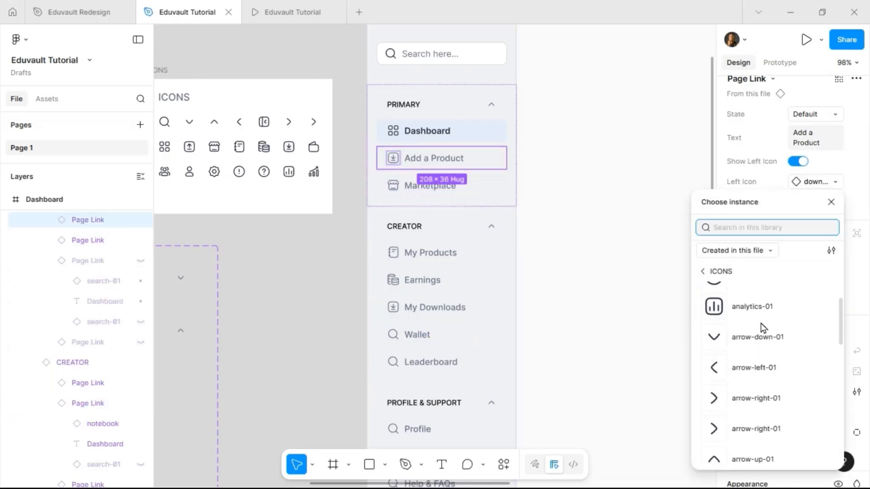
pyautogui.scroll(1, 762, 328)
pyautogui.scroll(-5, 763, 329)
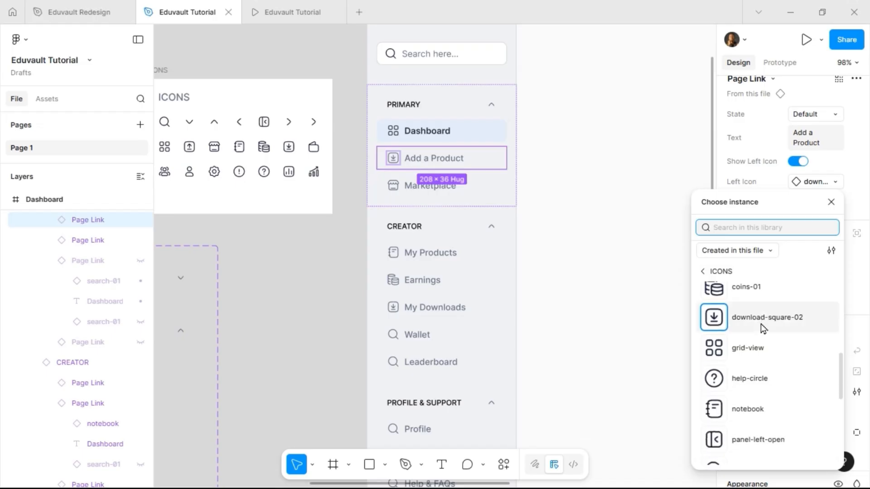
pyautogui.scroll(-2, 760, 325)
pyautogui.scroll(-5, 752, 385)
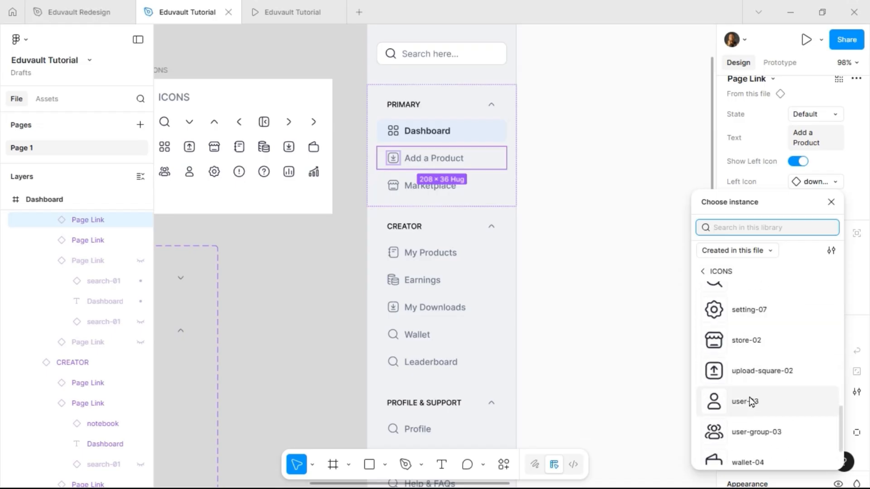
pyautogui.click(752, 370)
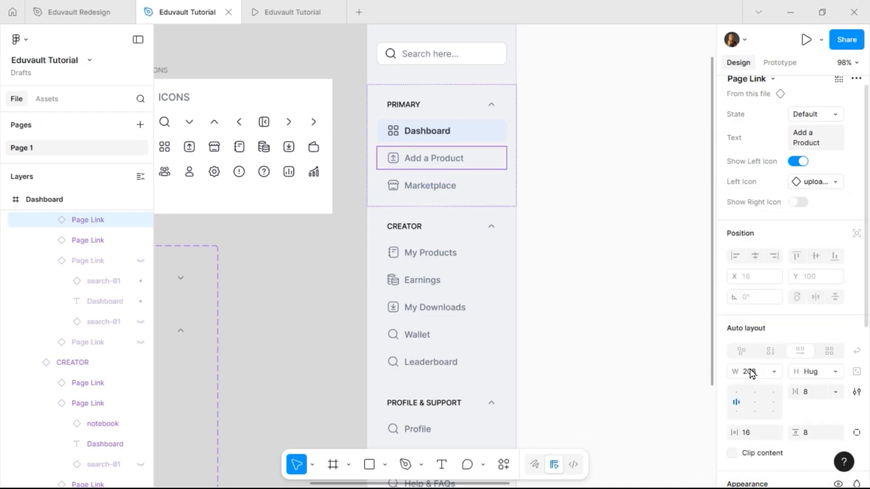
# Swap the left icon of the Wallet link in the CREATOR section for wallet-04
pyautogui.click(437, 312)
pyautogui.click(437, 312)
pyautogui.click(446, 340)
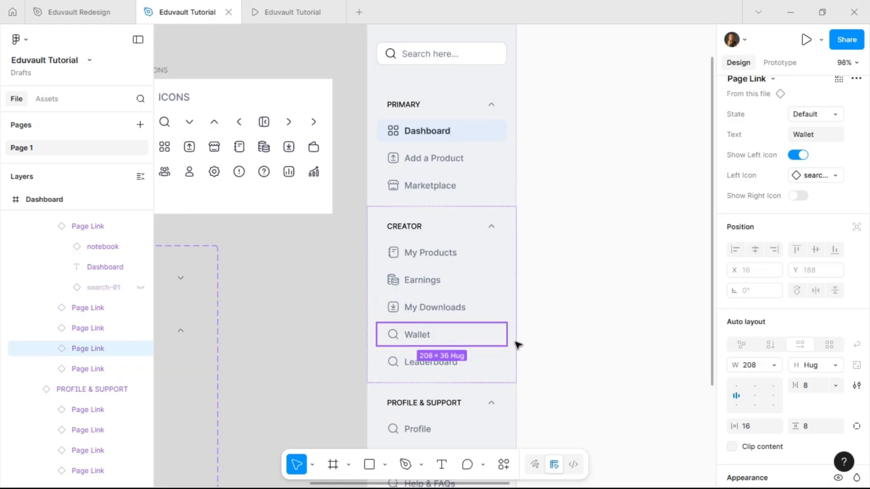
pyautogui.click(815, 175)
pyautogui.scroll(-3, 754, 336)
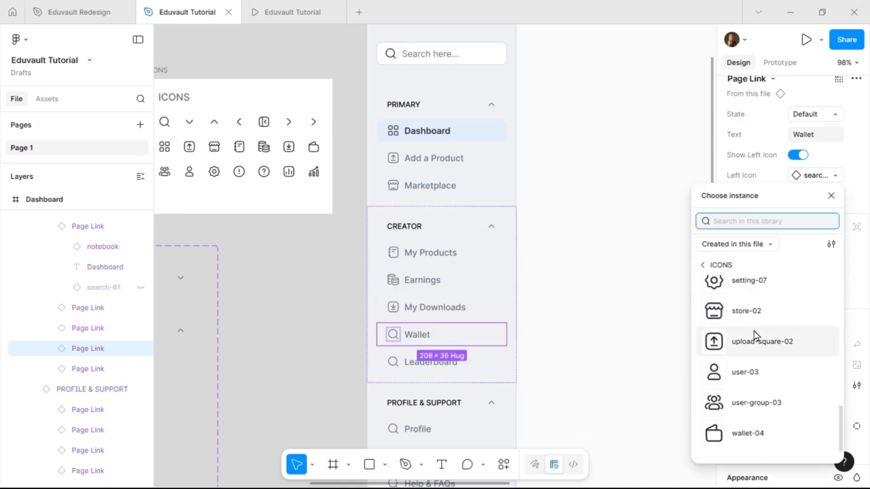
pyautogui.click(751, 439)
# Swap the Leaderboard link's left icon for user-group-03 and recolour its 141B34 colour with the grey-500 style
pyautogui.click(402, 364)
pyautogui.click(402, 365)
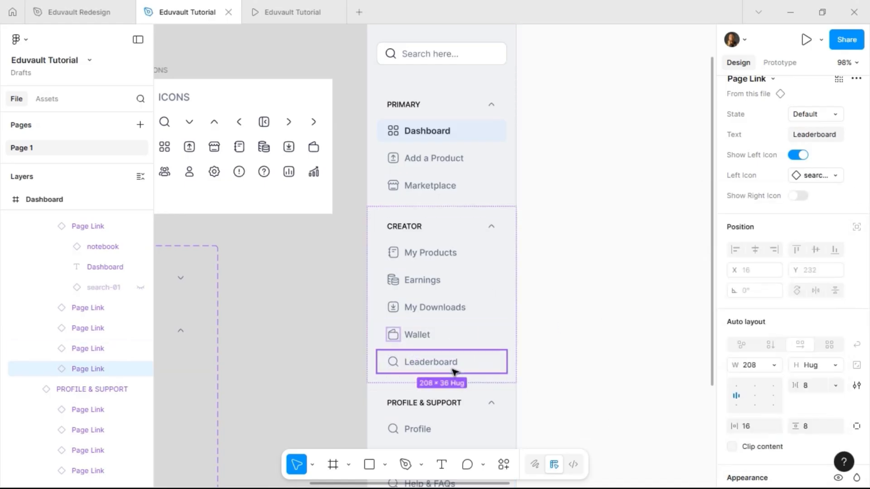
pyautogui.click(806, 180)
pyautogui.scroll(-3, 752, 398)
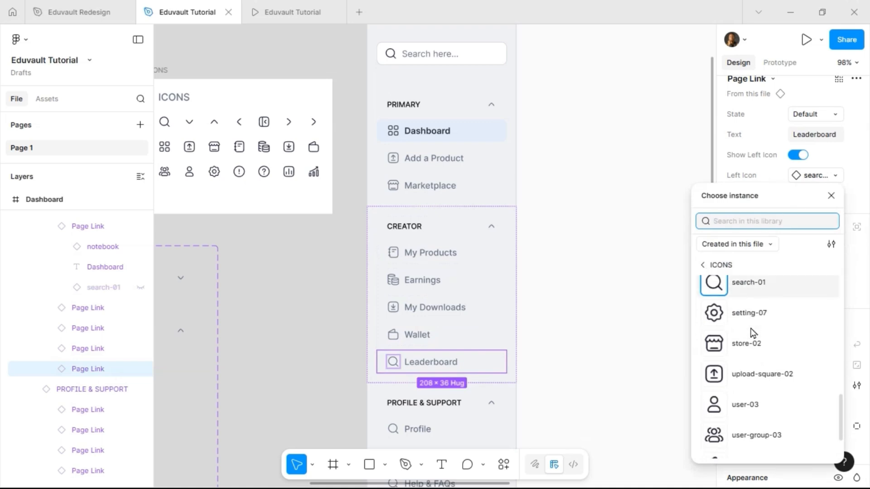
pyautogui.click(752, 401)
pyautogui.scroll(-5, 754, 396)
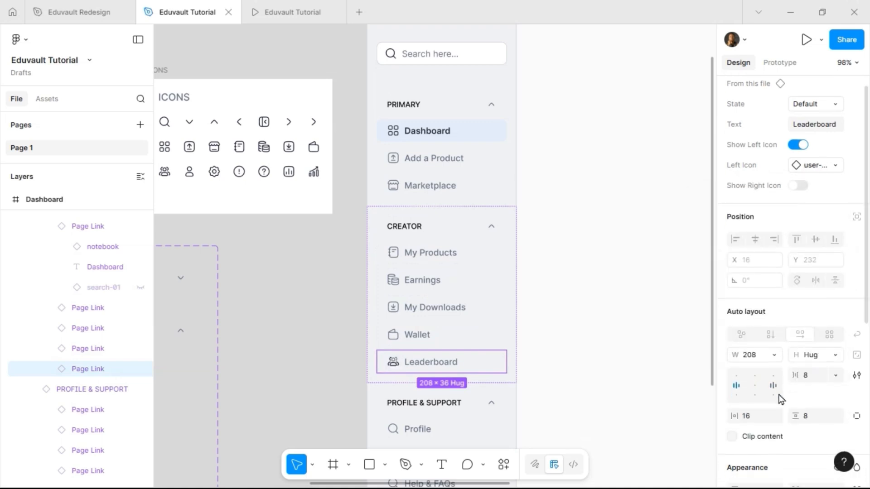
pyautogui.click(838, 386)
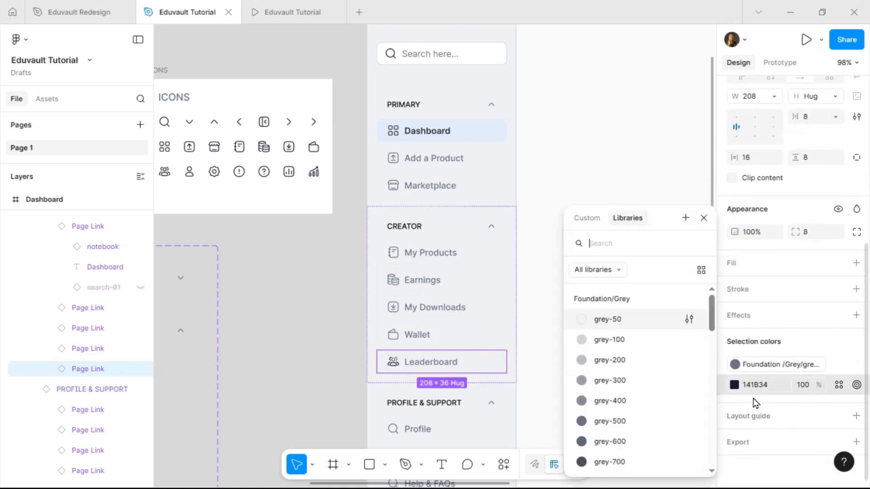
pyautogui.click(636, 426)
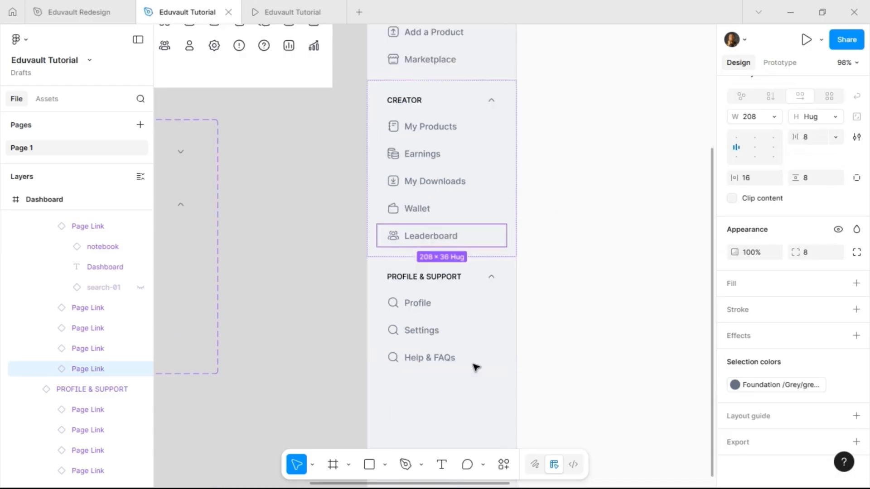
# Swap the left icon of the Profile link in the PROFILE & SUPPORT section for user-03
pyautogui.click(455, 301)
pyautogui.click(455, 301)
pyautogui.scroll(5, 815, 174)
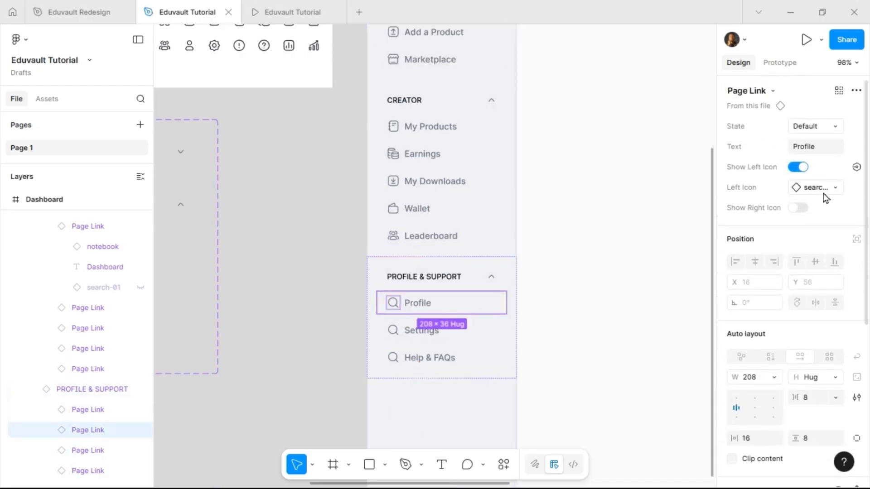
pyautogui.click(833, 194)
pyautogui.scroll(-3, 769, 363)
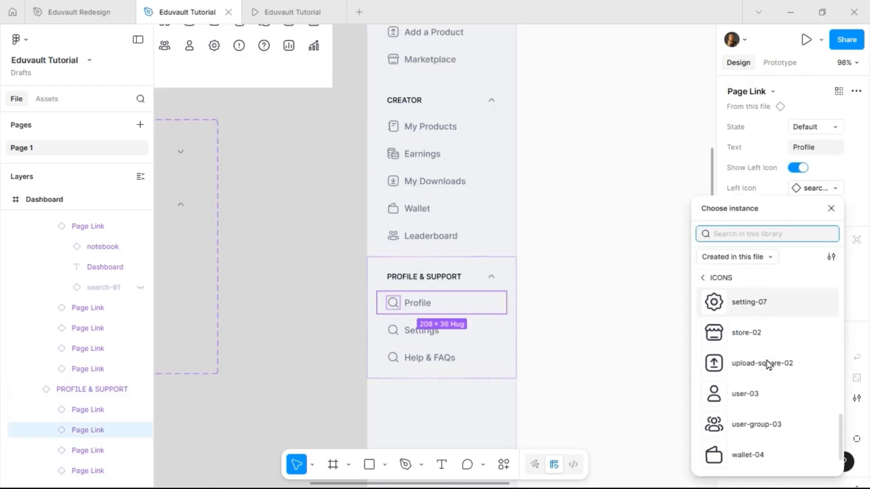
pyautogui.click(782, 393)
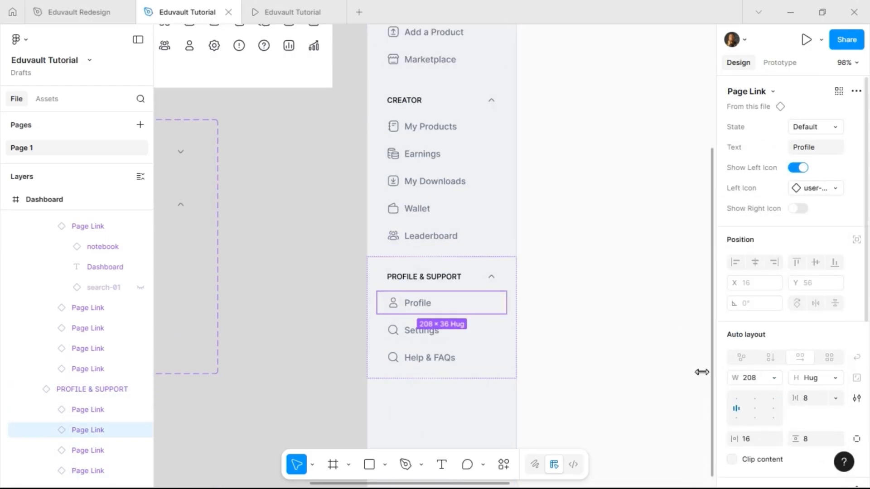
# Swap the left icon of the Settings link in the PROFILE & SUPPORT section for setting-07
pyautogui.click(478, 334)
pyautogui.click(835, 191)
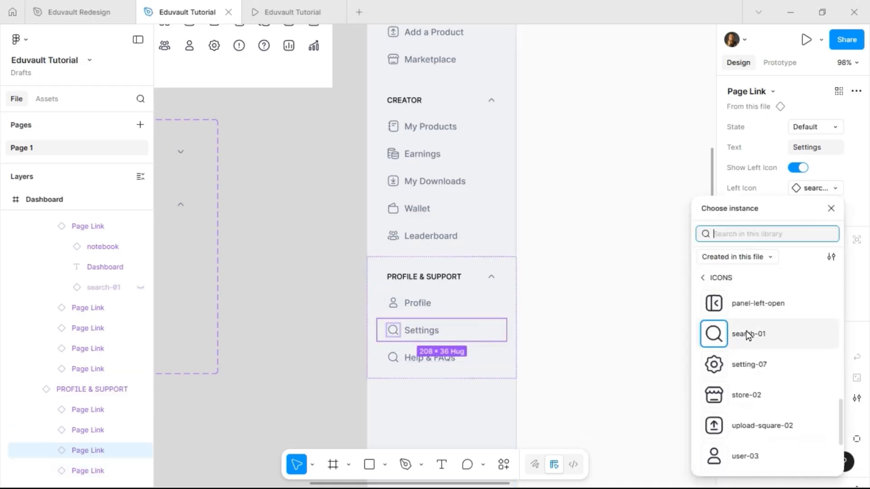
pyautogui.click(760, 366)
# Swap the left icon of the Help & FAQs link for help-circle and deselect the link
pyautogui.click(442, 360)
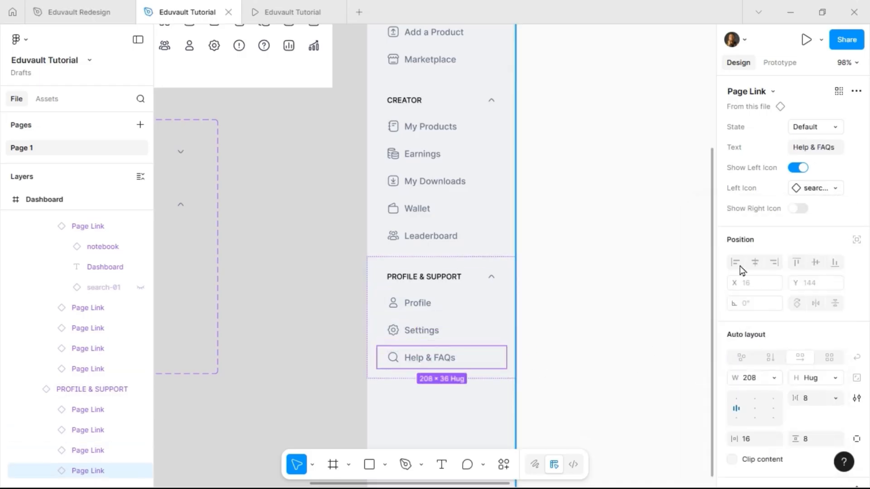
pyautogui.click(797, 188)
pyautogui.scroll(-2, 750, 378)
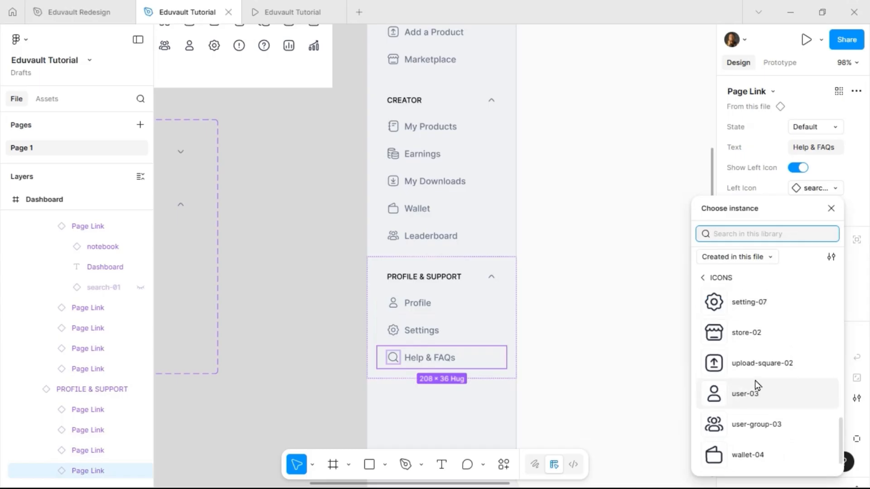
pyautogui.scroll(6, 755, 387)
pyautogui.click(749, 426)
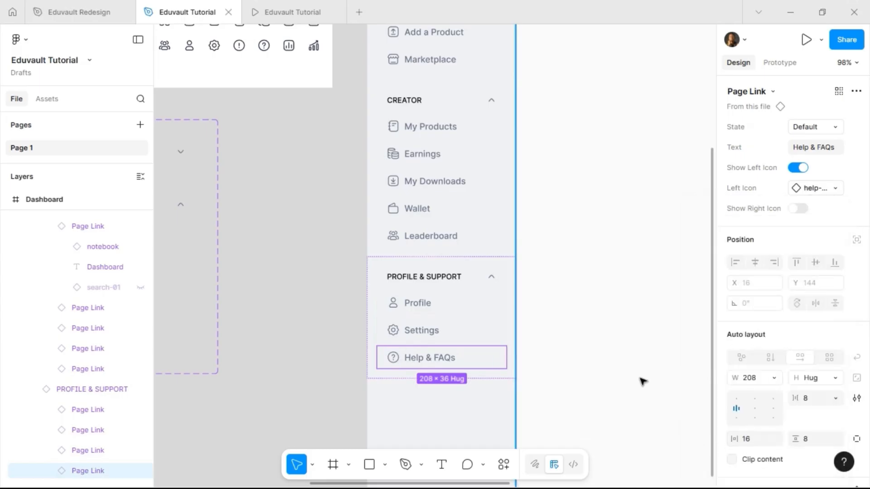
pyautogui.click(353, 268)
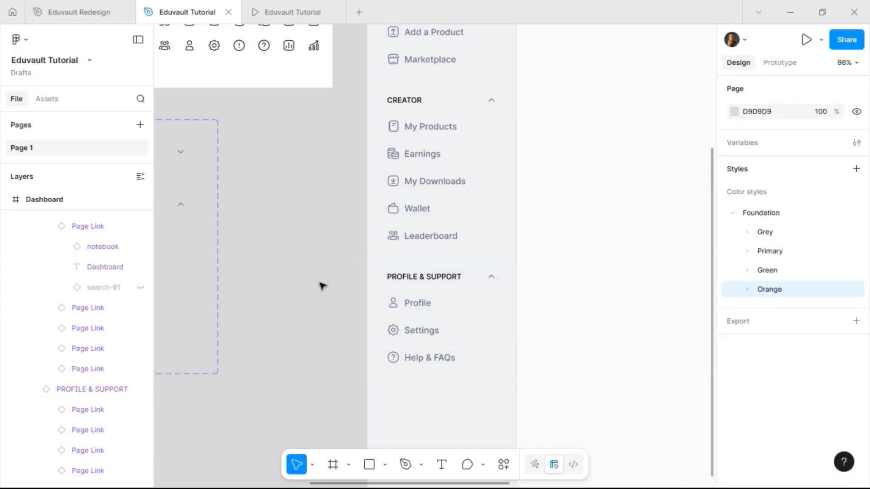
# Test the sidebar in the prototype preview by collapsing PRIMARY, CREATOR and PROFILE & SUPPORT, then expanding PRIMARY again
pyautogui.scroll(-5, 321, 286)
pyautogui.scroll(3, 429, 120)
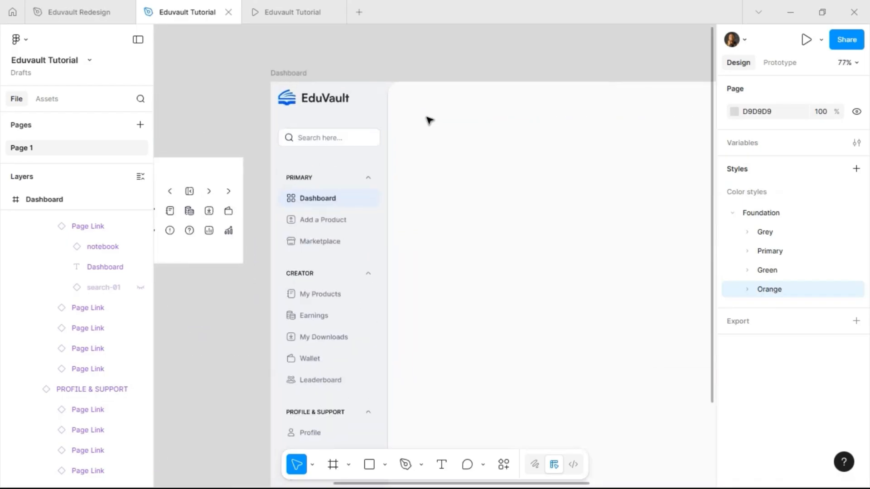
pyautogui.scroll(-3, 429, 123)
pyautogui.hscroll(3, 429, 122)
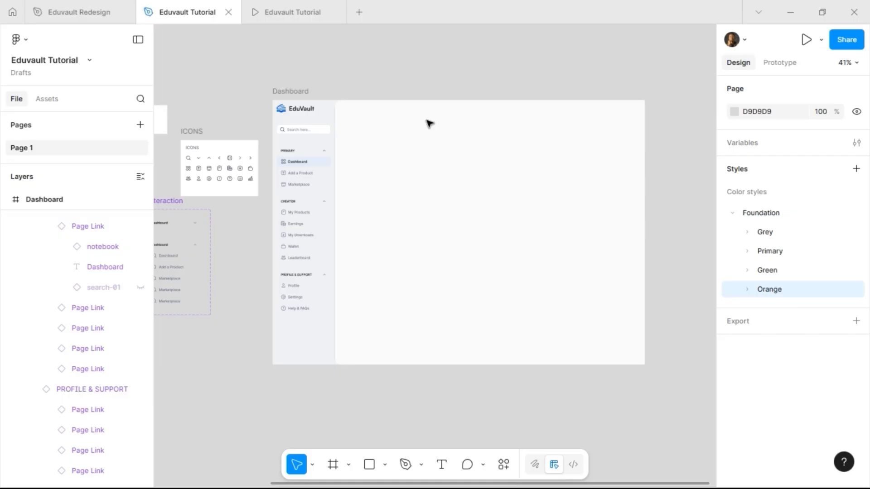
pyautogui.click(268, 7)
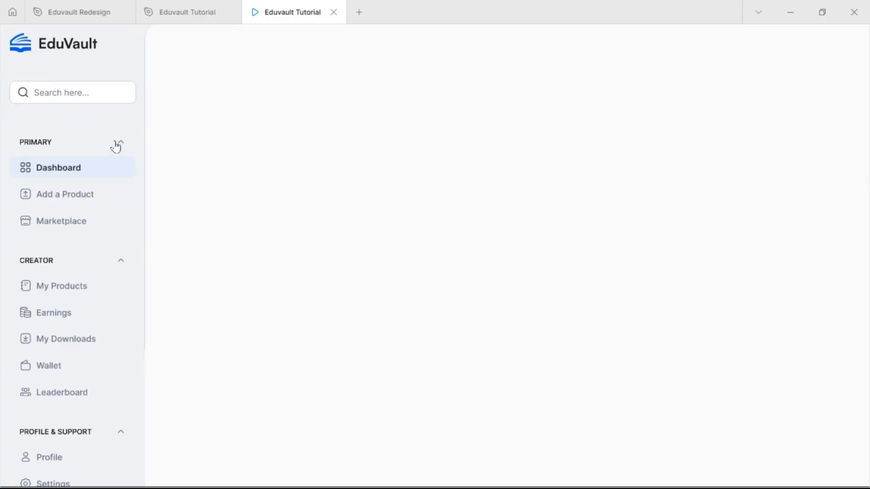
pyautogui.click(117, 144)
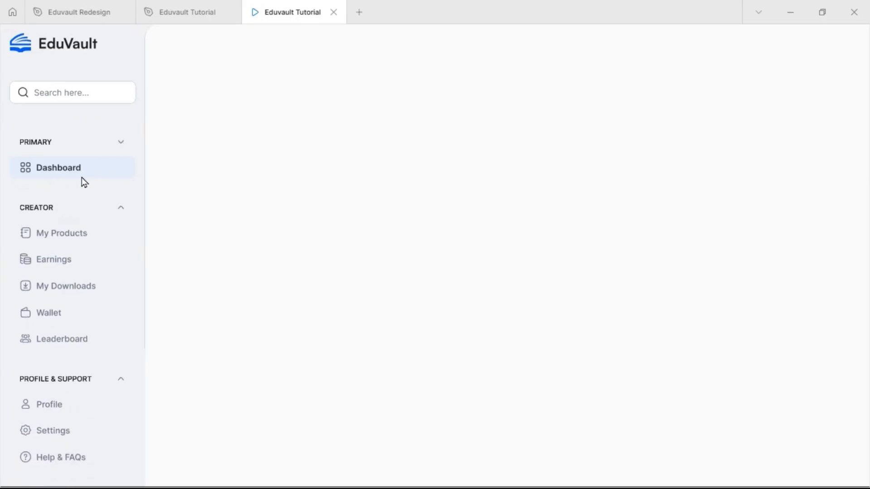
pyautogui.click(128, 217)
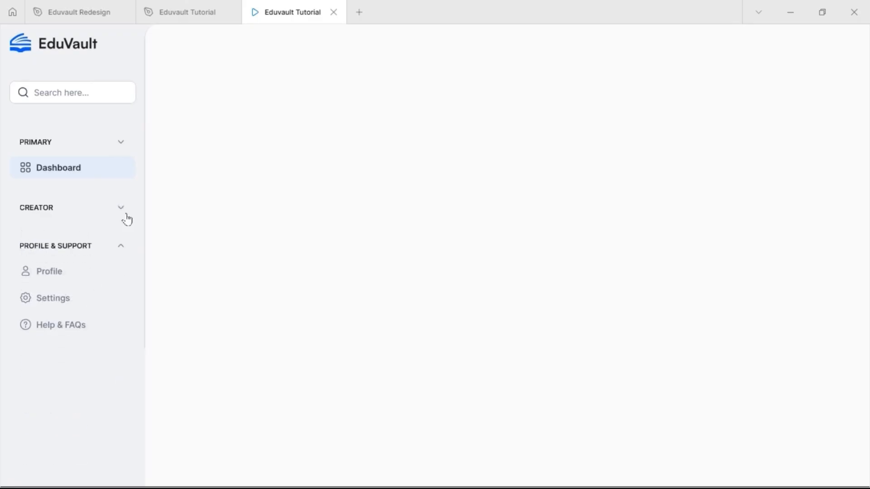
pyautogui.click(122, 248)
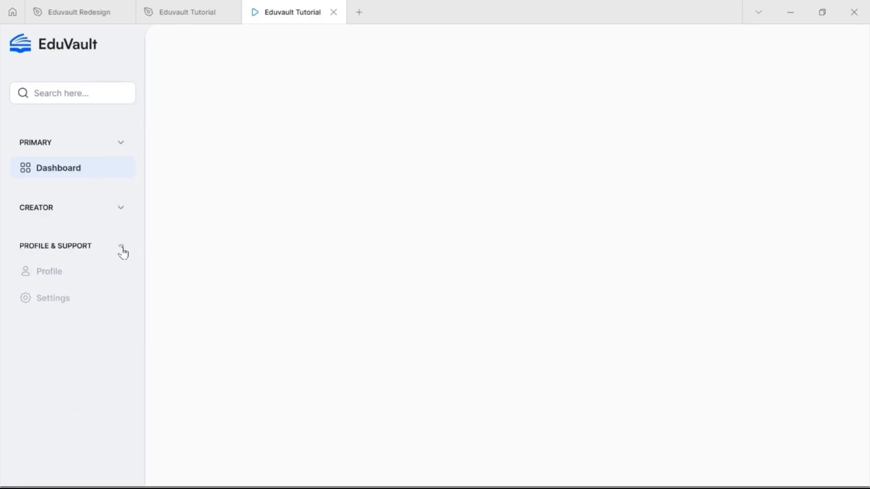
pyautogui.click(122, 144)
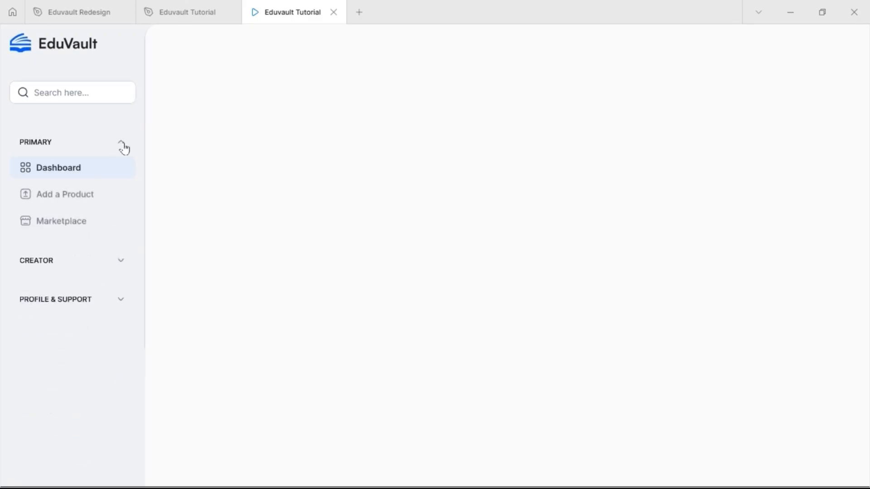
# In the design file, move the Interaction component set directly below the Page Link set and widen it to about 587
pyautogui.click(173, 12)
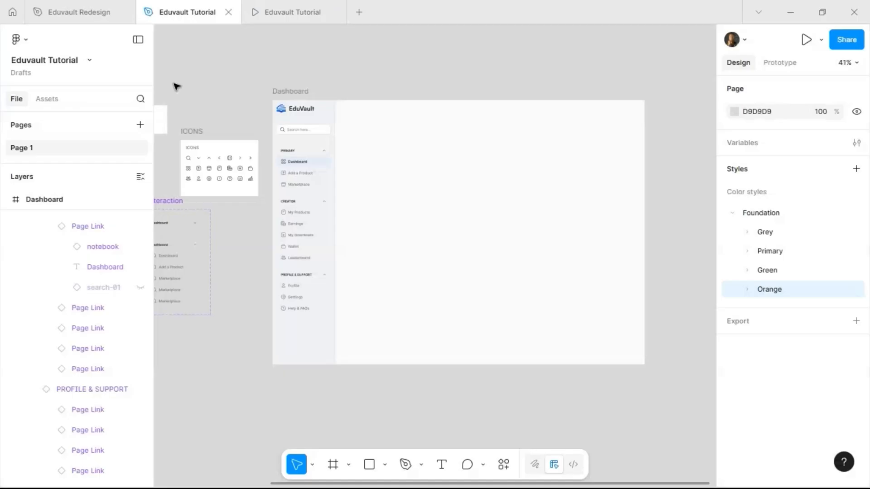
pyautogui.hscroll(-5, 248, 270)
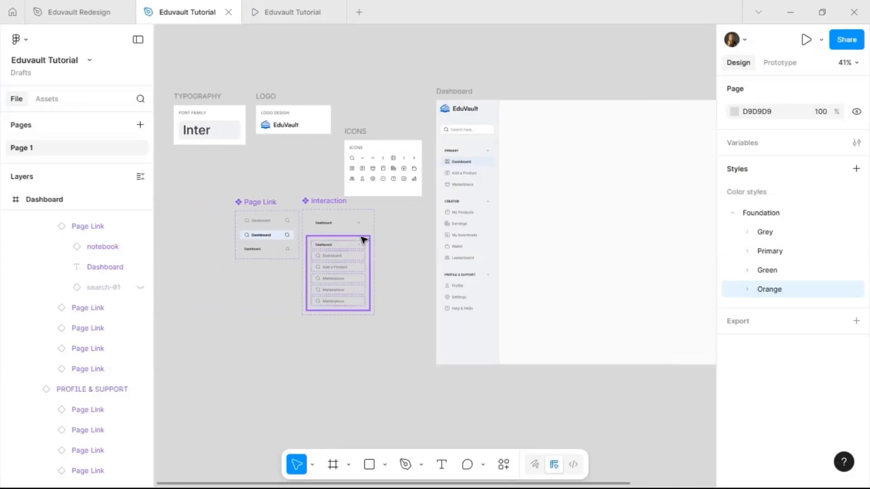
pyautogui.moveTo(313, 244); pyautogui.dragTo(257, 272)
pyautogui.scroll(5, 252, 339)
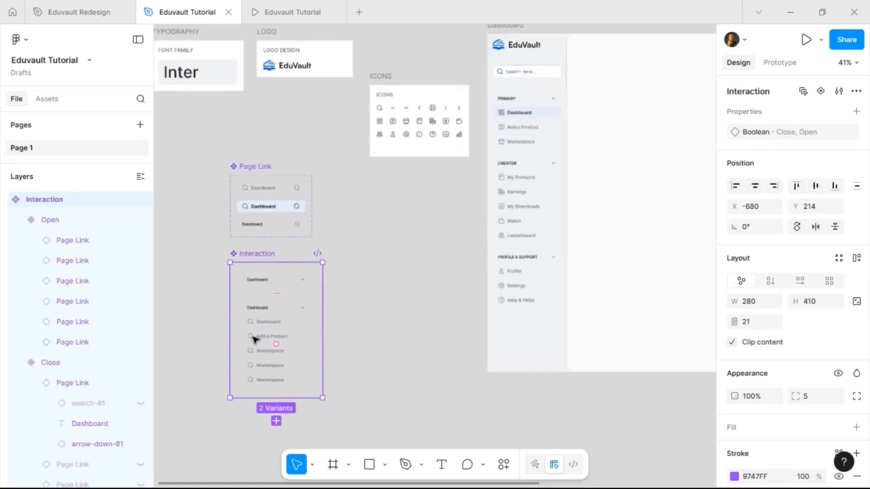
pyautogui.moveTo(335, 292); pyautogui.dragTo(458, 292)
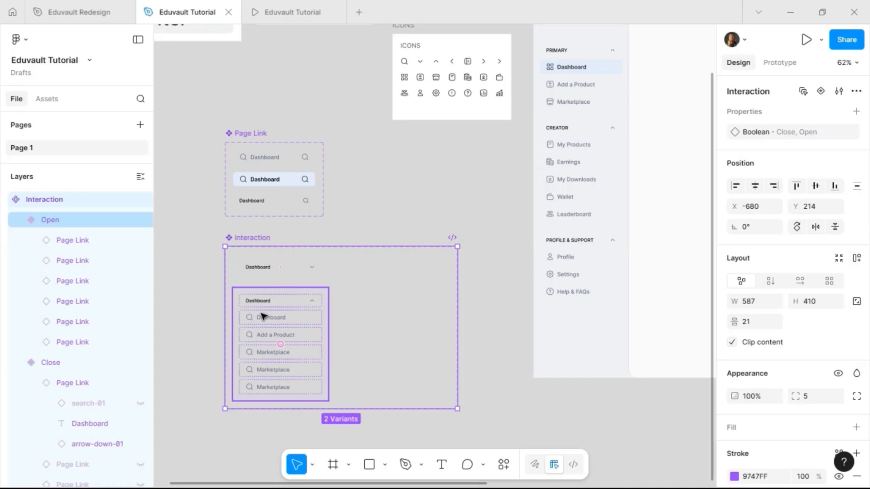
# Move the Open variant beside the Close variant inside the Interaction set, at about X 284 and Y 20
pyautogui.click(258, 323)
pyautogui.moveTo(263, 316); pyautogui.dragTo(368, 286)
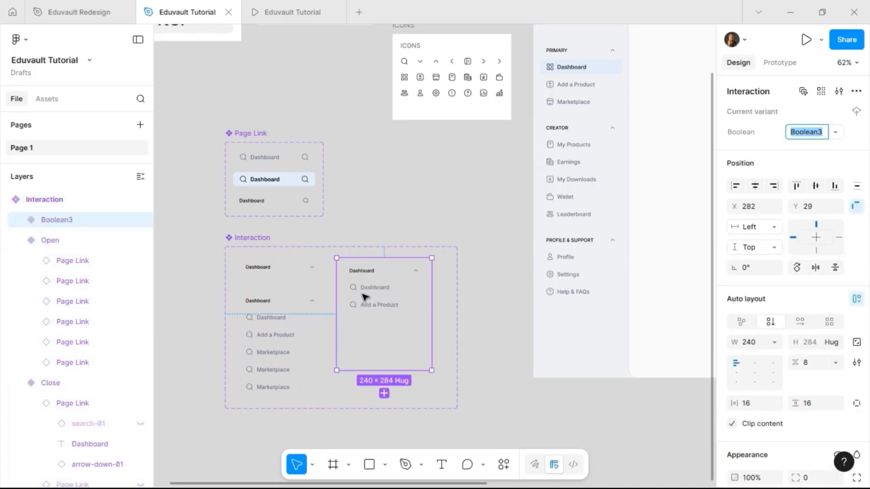
pyautogui.hotkey('ctrl', 'z')
pyautogui.moveTo(321, 315); pyautogui.dragTo(348, 277)
pyautogui.scroll(1, 348, 277)
pyautogui.scroll(5, 351, 294)
pyautogui.scroll(-5, 363, 308)
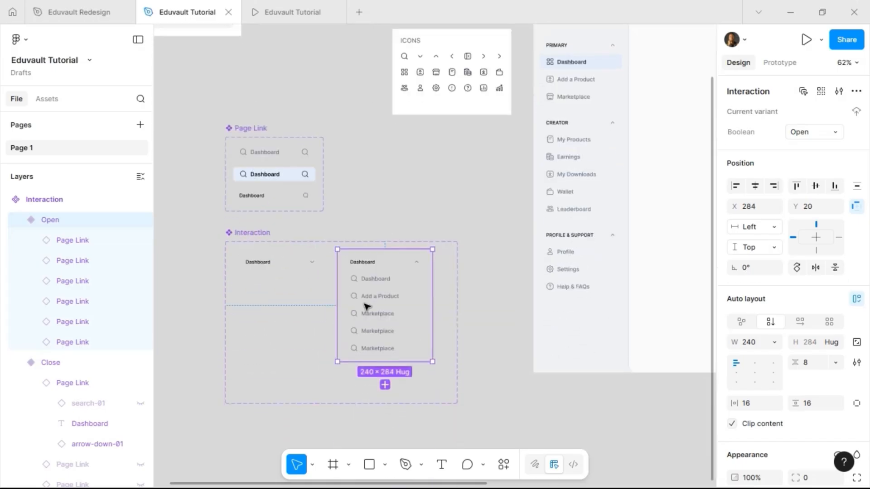
pyautogui.scroll(4, 311, 313)
pyautogui.click(275, 243)
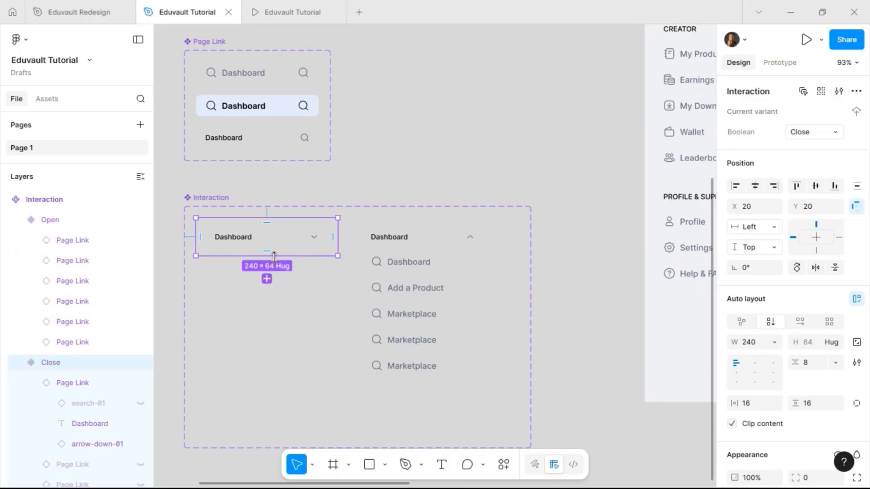
pyautogui.press('Return')
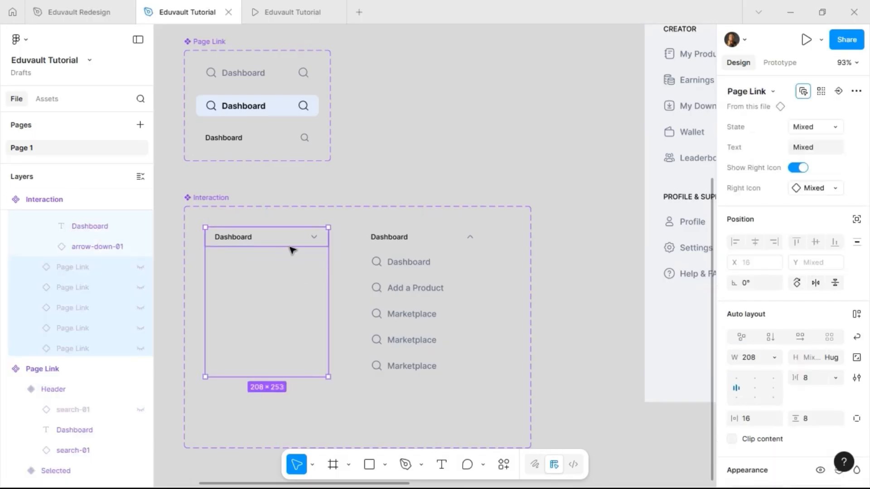
pyautogui.keyDown('shift'); pyautogui.click(314, 244); pyautogui.keyUp('shift')
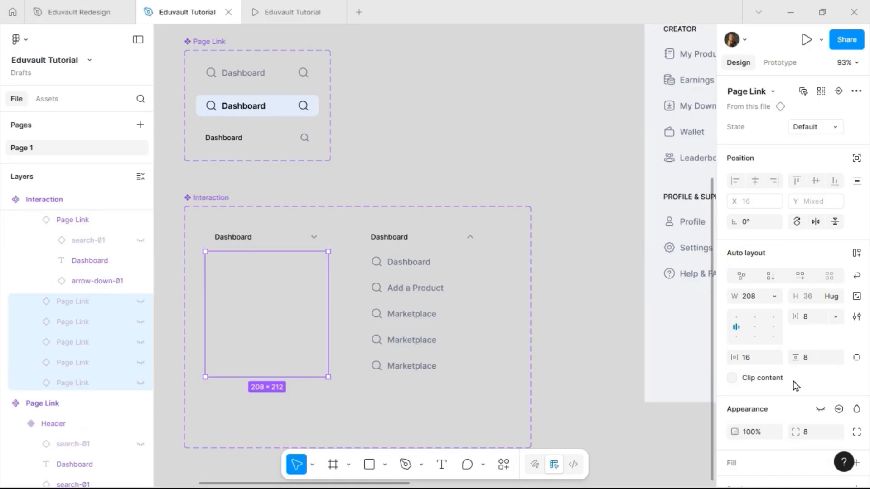
pyautogui.click(355, 243)
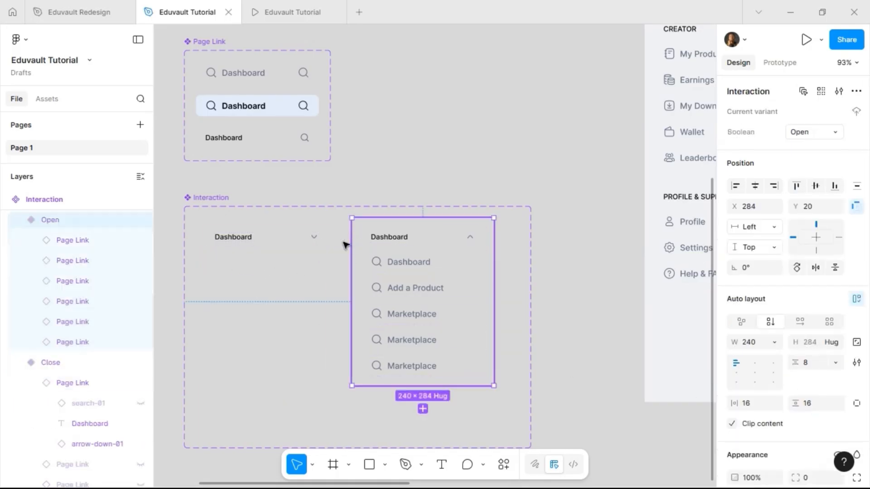
pyautogui.click(271, 239)
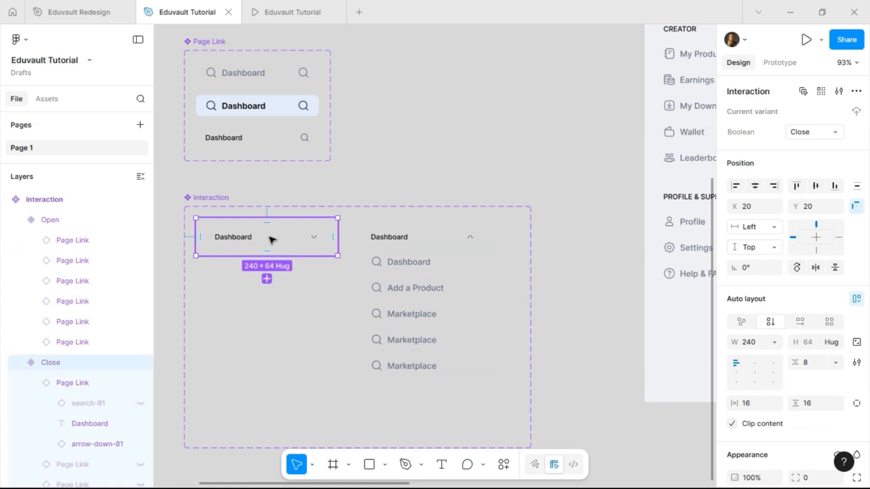
pyautogui.press('Return')
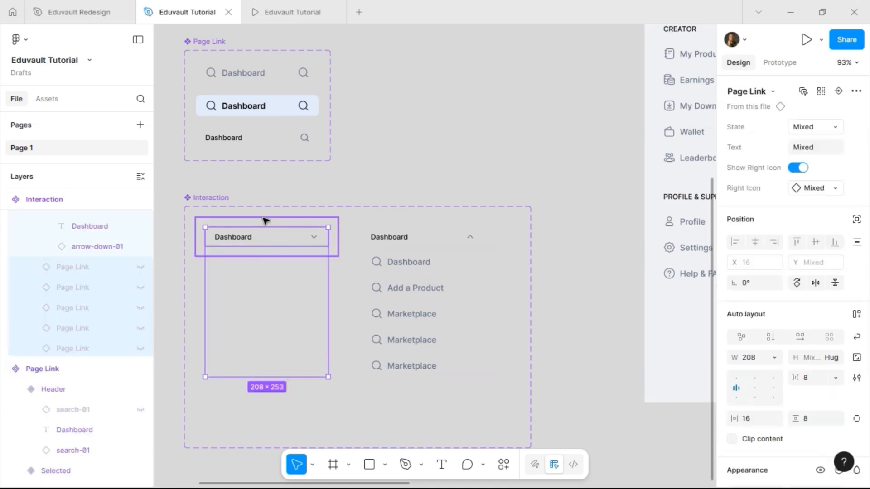
pyautogui.press('Escape')
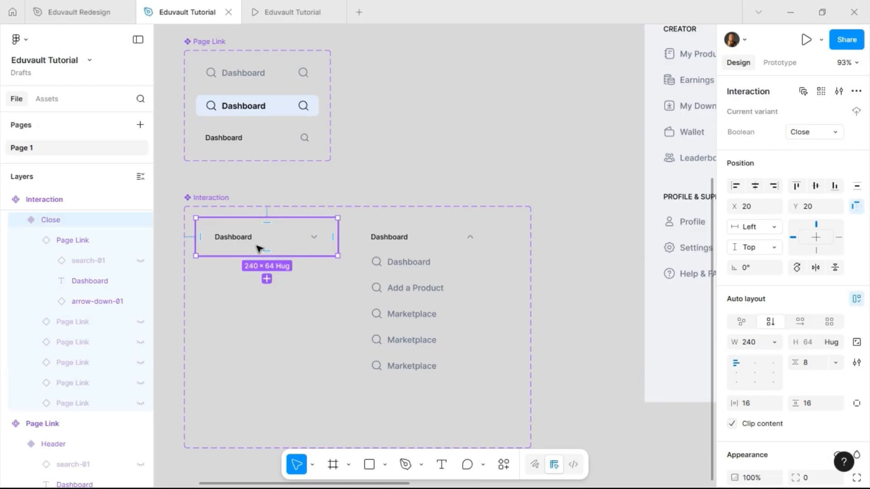
# Select the five hidden page links in the Close variant, without its header, and make them visible
pyautogui.press('Return')
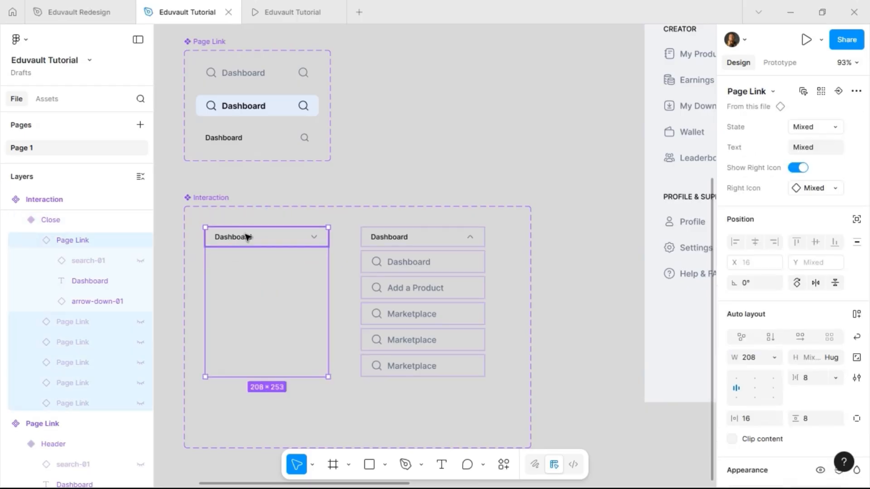
pyautogui.keyDown('shift'); pyautogui.click(247, 236); pyautogui.keyUp('shift')
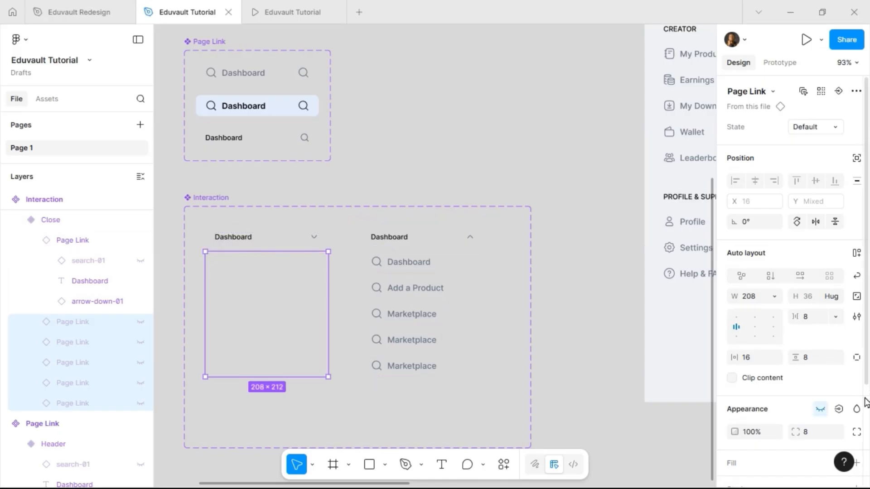
pyautogui.click(820, 410)
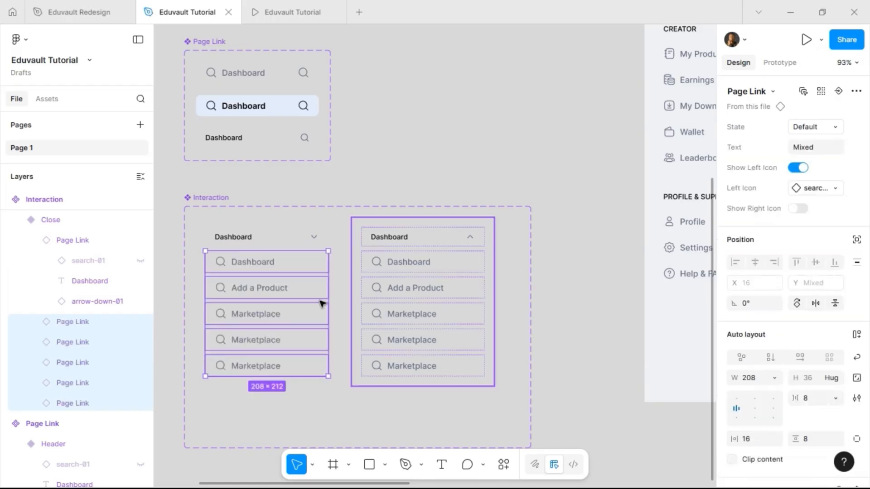
# Wrap the Close variant's five page links in an auto layout frame and name the frame Links
pyautogui.click(857, 335)
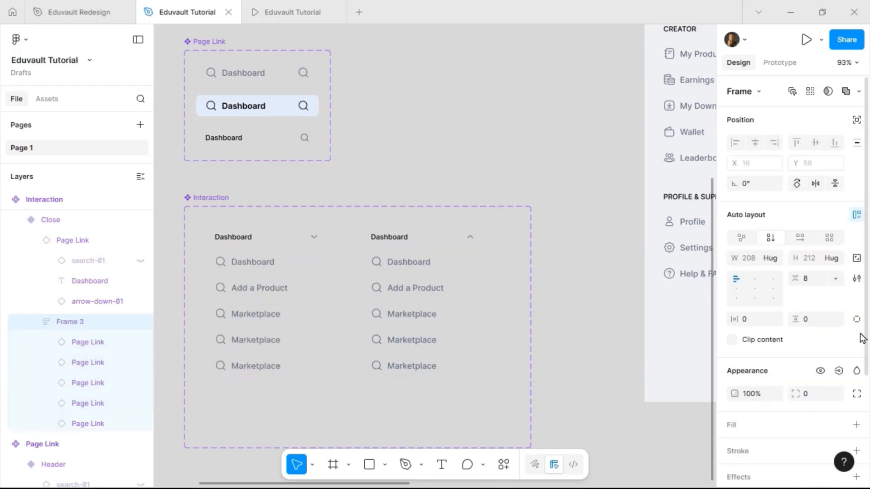
pyautogui.doubleClick(61, 322)
pyautogui.write('Links')
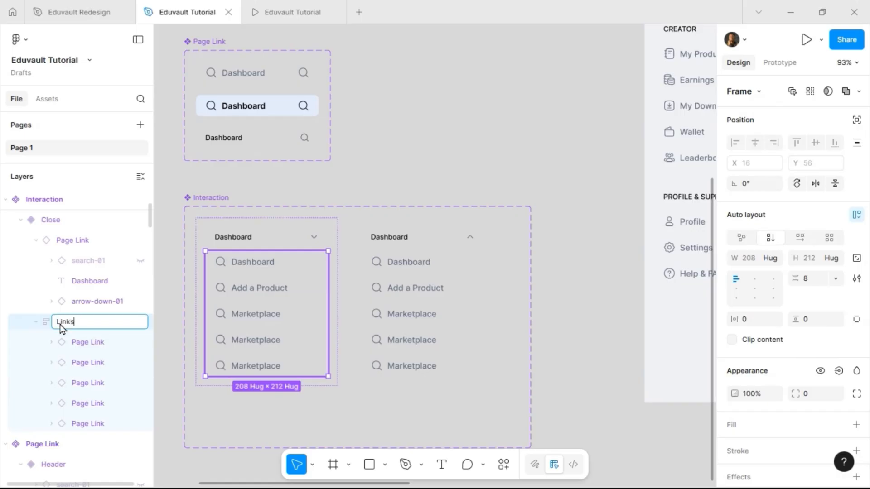
pyautogui.press('Return')
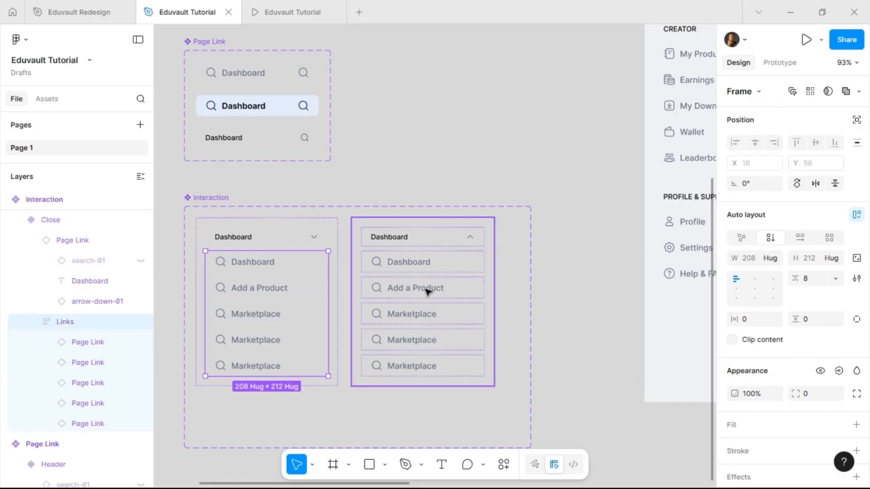
# Group the five page links below the Open variant's header into an auto layout frame named Links
pyautogui.click(428, 263)
pyautogui.click(427, 263)
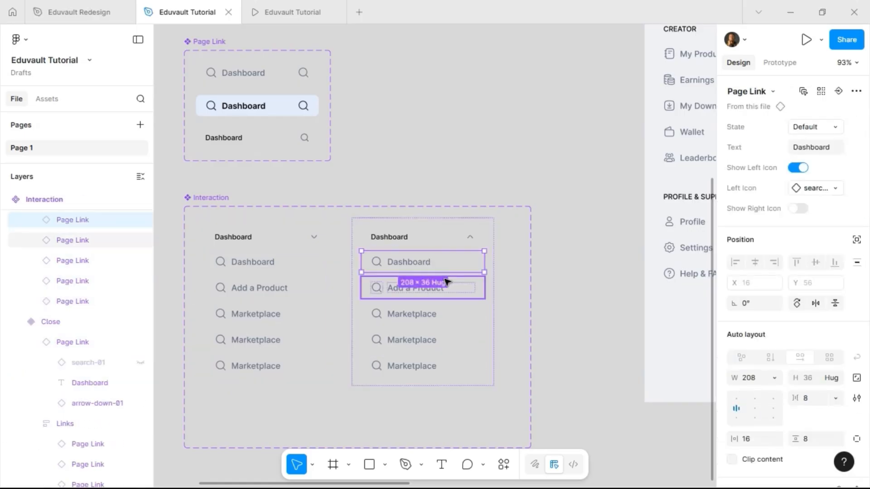
pyautogui.keyDown('shift'); pyautogui.click(446, 283); pyautogui.keyUp('shift')
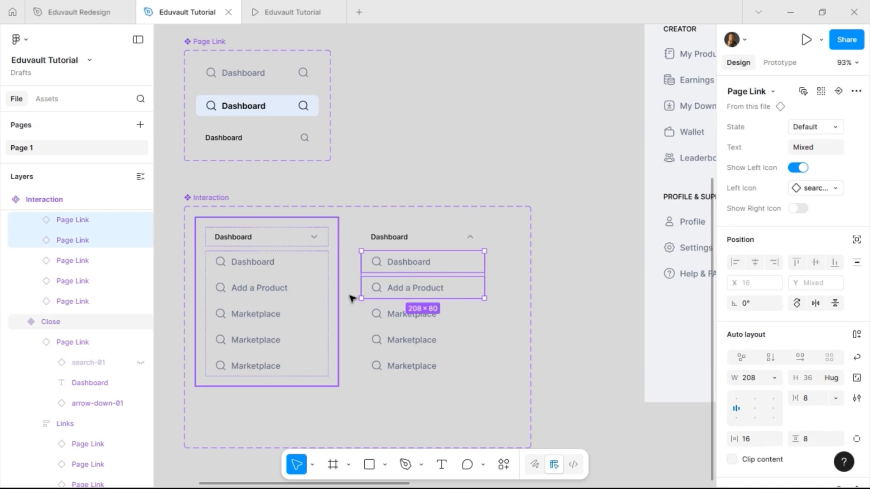
pyautogui.keyDown('shift'); pyautogui.click(385, 320); pyautogui.keyUp('shift')
pyautogui.keyDown('shift'); pyautogui.click(393, 345); pyautogui.keyUp('shift')
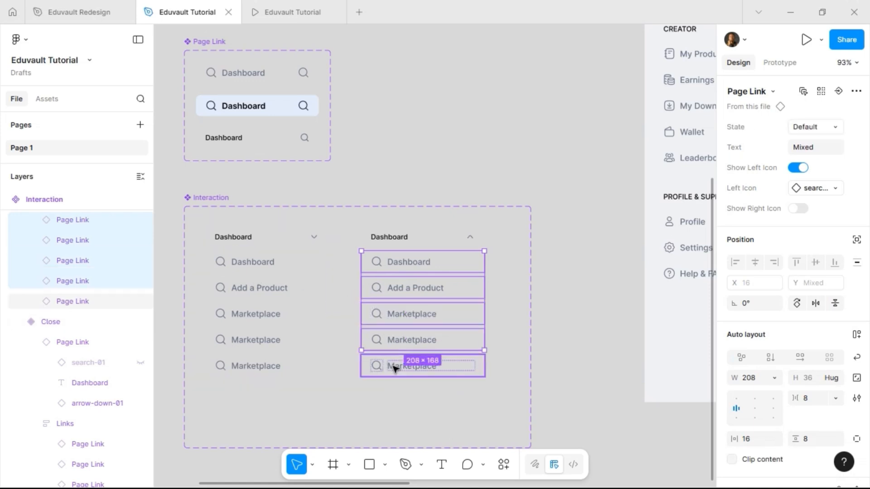
pyautogui.keyDown('shift'); pyautogui.click(394, 369); pyautogui.keyUp('shift')
pyautogui.click(856, 335)
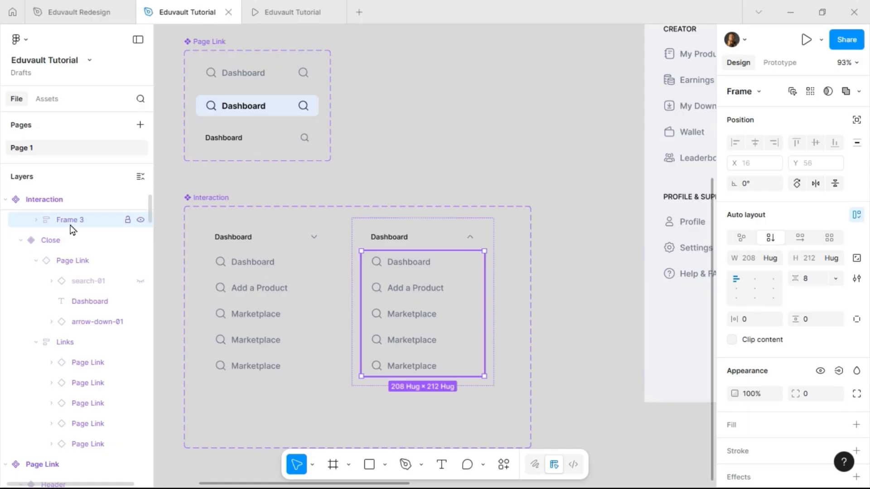
pyautogui.doubleClick(71, 225)
pyautogui.write('Links')
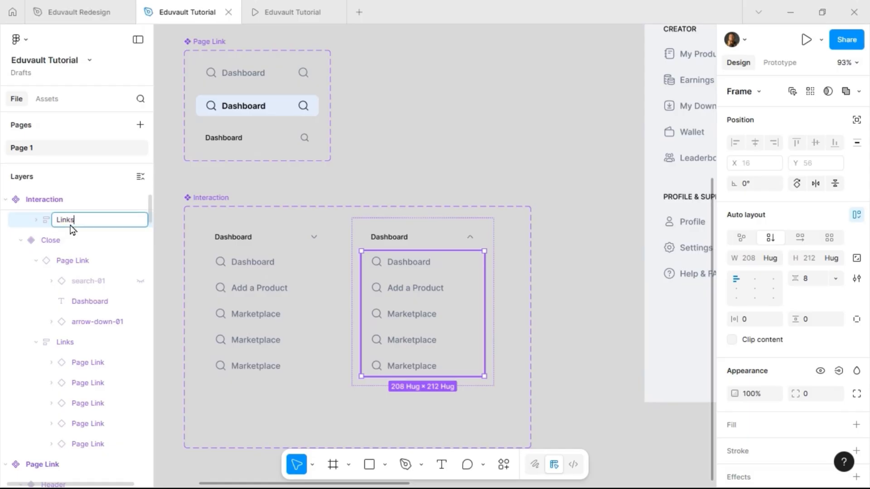
pyautogui.press('Return')
# Hide the whole Links frame in the Close variant
pyautogui.click(243, 272)
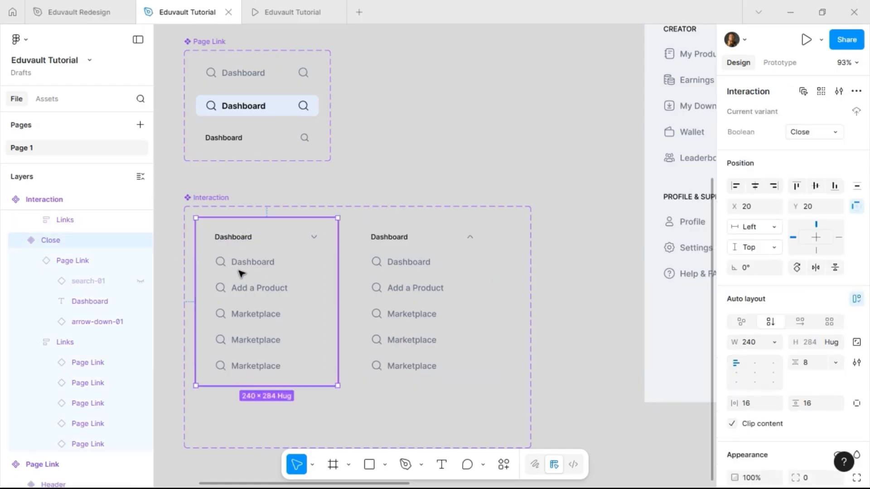
pyautogui.click(240, 273)
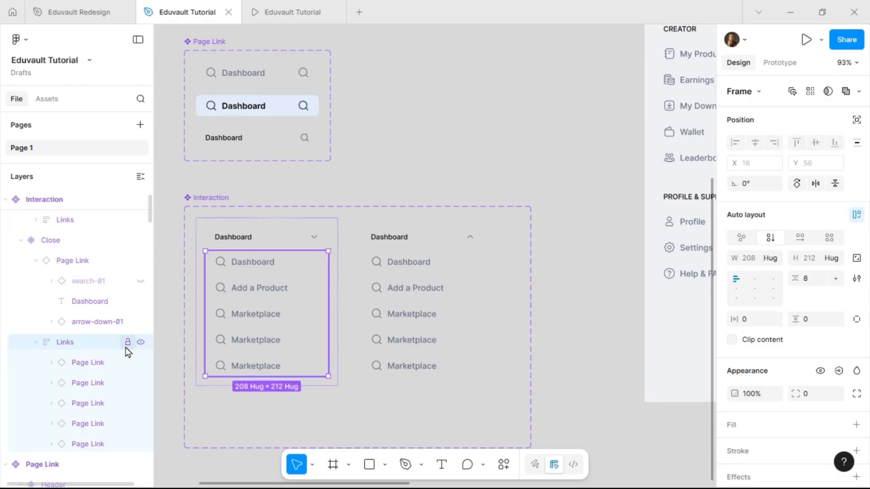
pyautogui.click(141, 344)
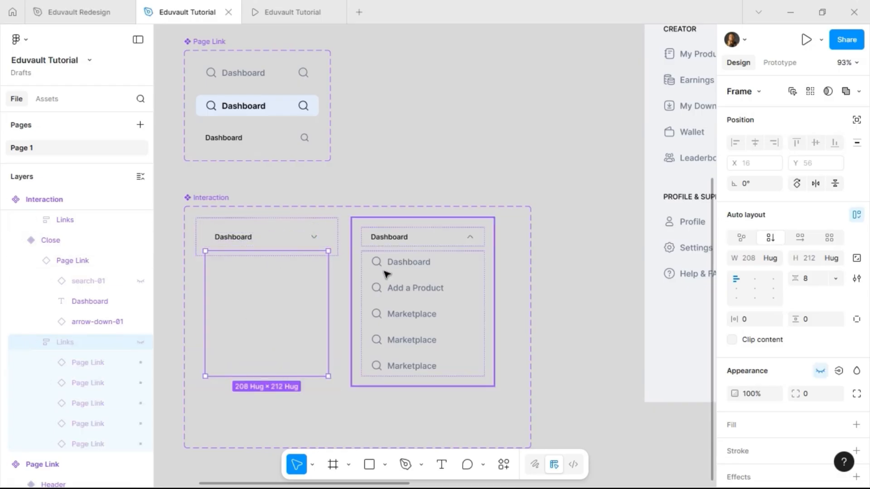
# Test the prototype by toggling PRIMARY repeatedly, then expanding CREATOR, PROFILE & SUPPORT and PRIMARY
pyautogui.click(272, 10)
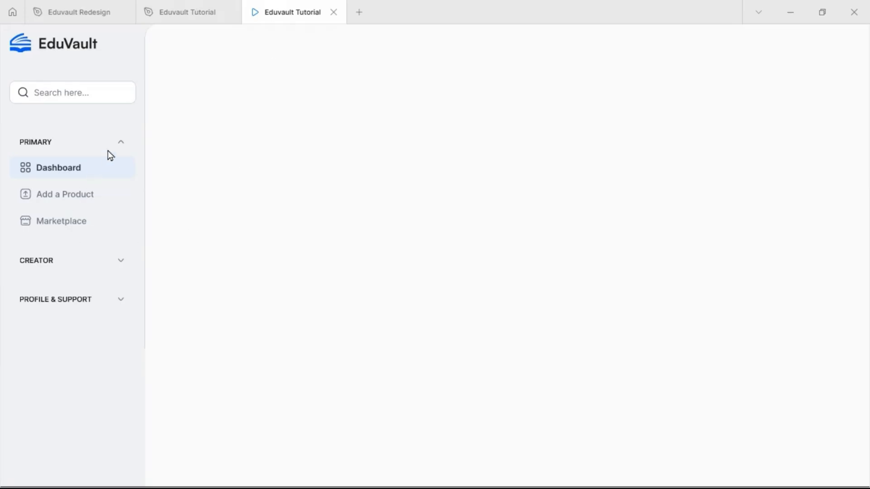
pyautogui.click(121, 144)
pyautogui.click(125, 146)
pyautogui.click(124, 148)
pyautogui.click(123, 148)
pyautogui.click(121, 146)
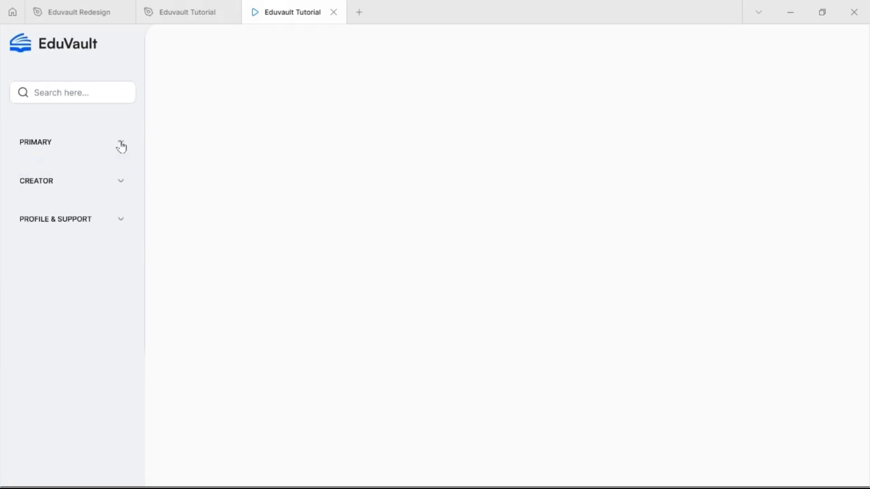
pyautogui.click(121, 147)
pyautogui.click(121, 147)
pyautogui.click(120, 186)
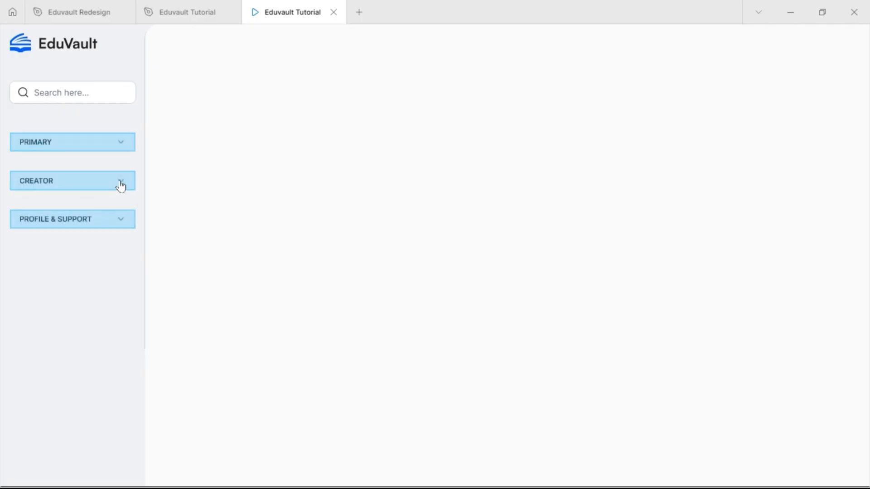
pyautogui.click(121, 186)
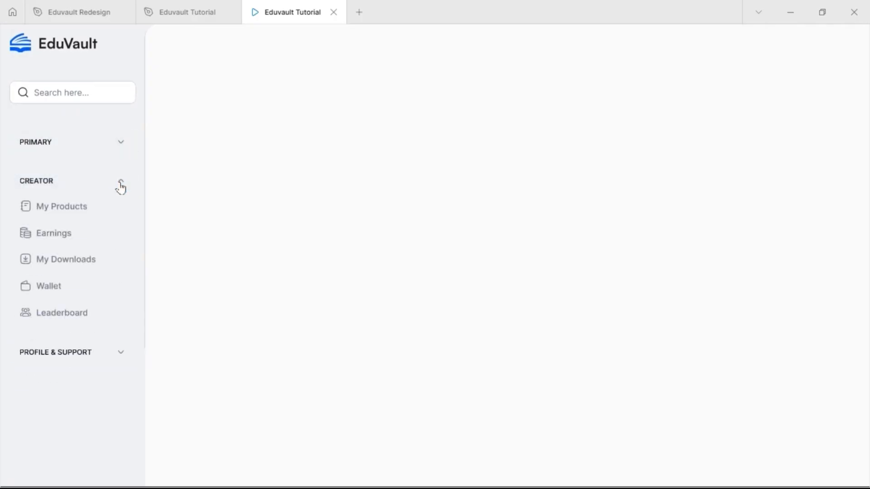
pyautogui.click(119, 354)
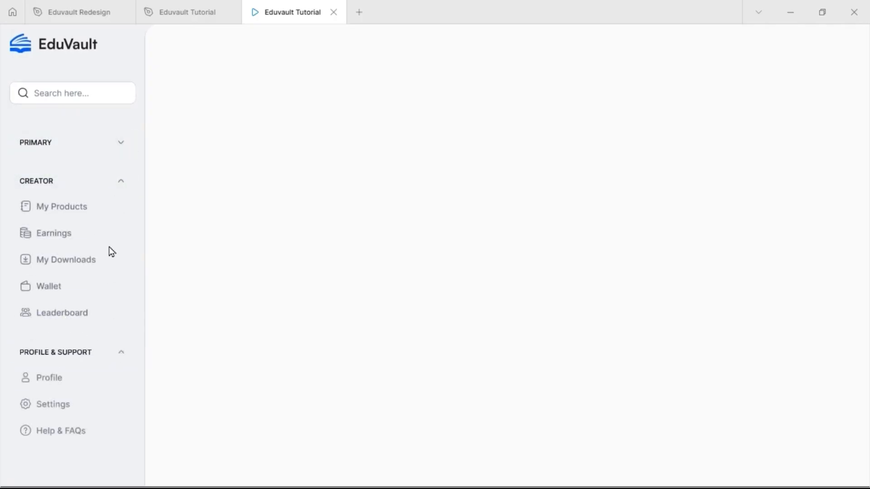
pyautogui.click(120, 143)
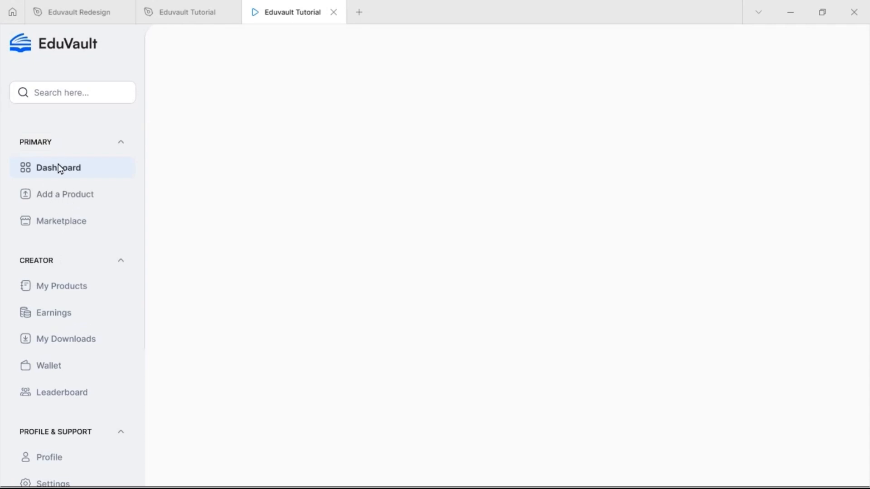
# Set the font weight of the Dashboard label in the Page Link component's Default variant to Regular
pyautogui.click(181, 11)
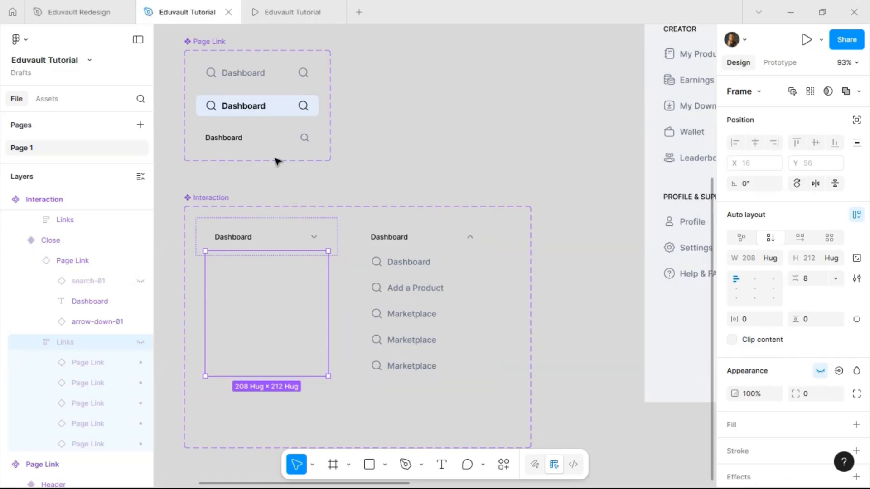
pyautogui.click(257, 73)
pyautogui.click(255, 73)
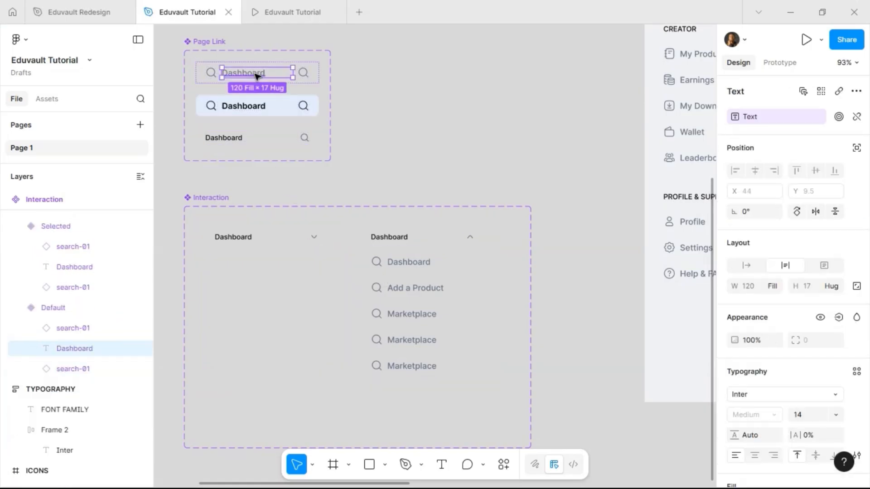
pyautogui.click(778, 415)
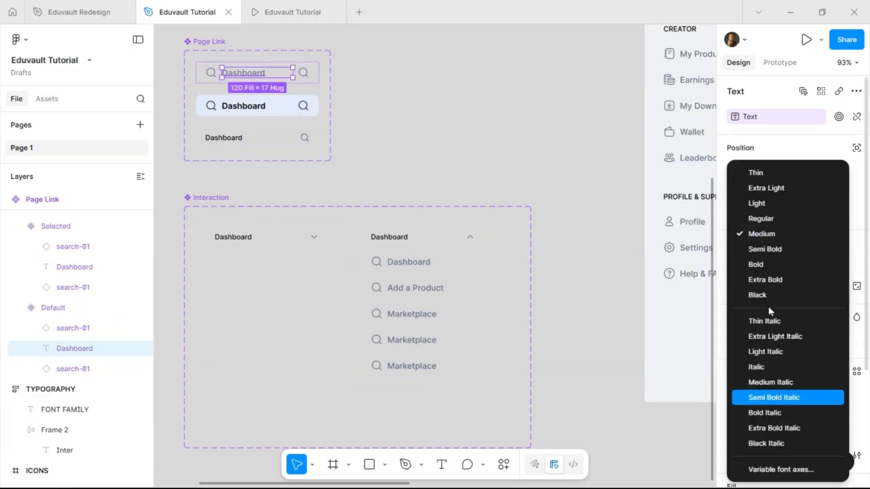
pyautogui.click(770, 221)
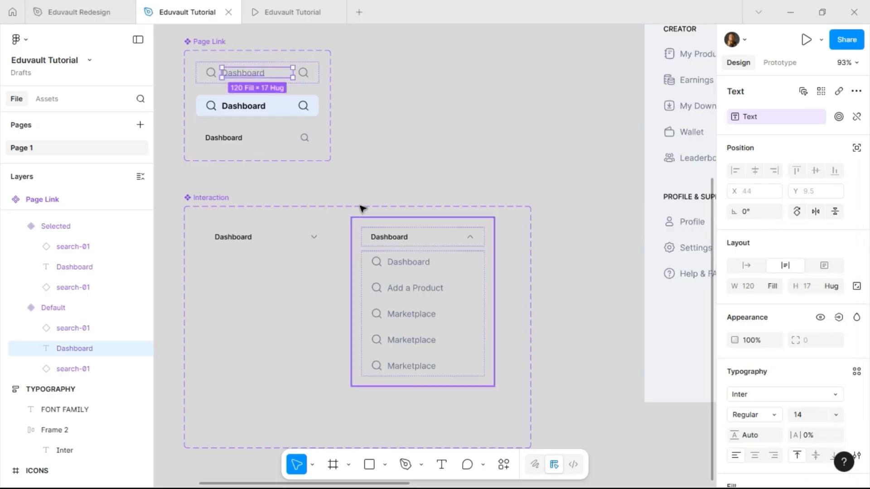
# Review the lighter link labels in the prototype's sidebar, from the PRIMARY section down to Help & FAQs
pyautogui.click(280, 9)
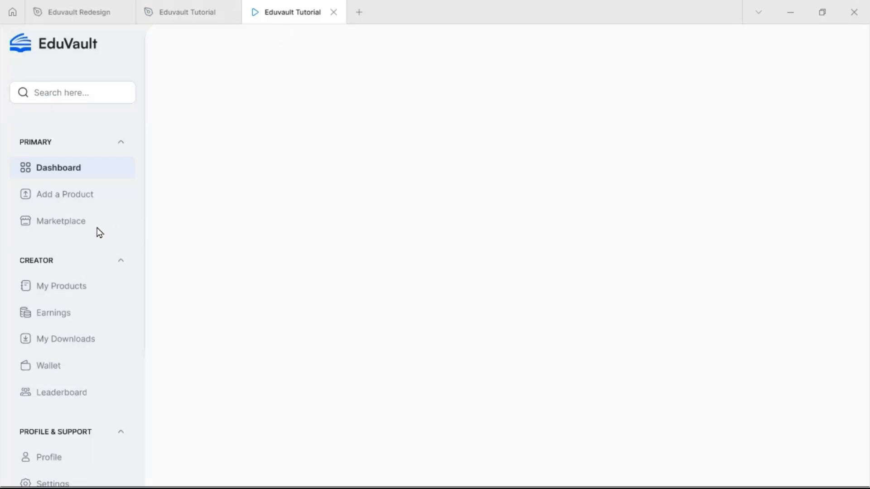
pyautogui.scroll(-3, 90, 286)
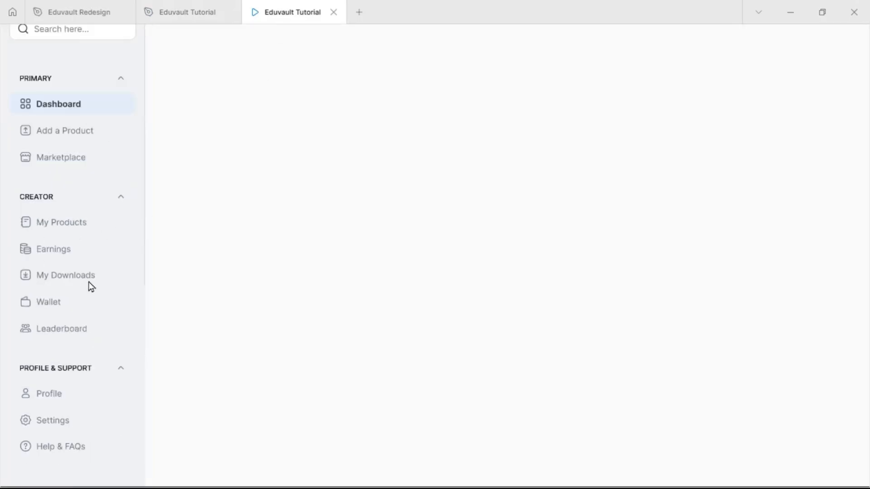
pyautogui.scroll(3, 89, 286)
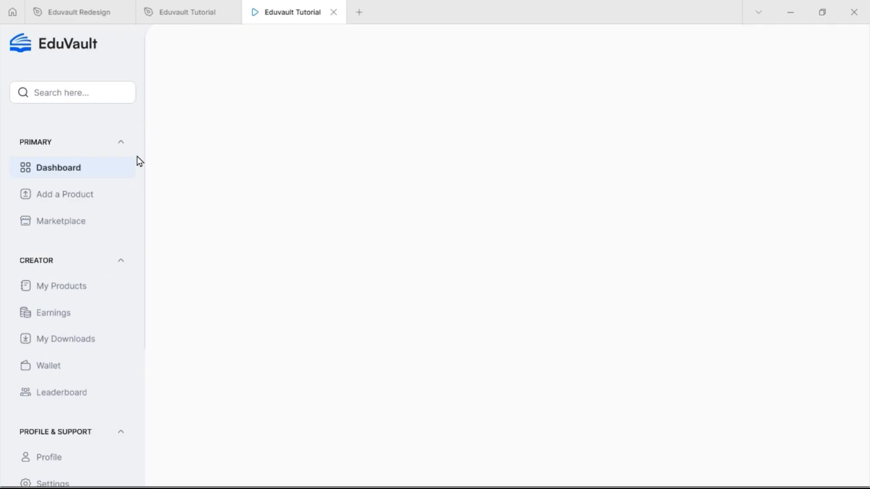
# Inspect the layout settings of the sidebar's Logo_Container and its nested Logo in the Dashboard design, then clear the selection
pyautogui.click(185, 10)
pyautogui.hscroll(5, 575, 153)
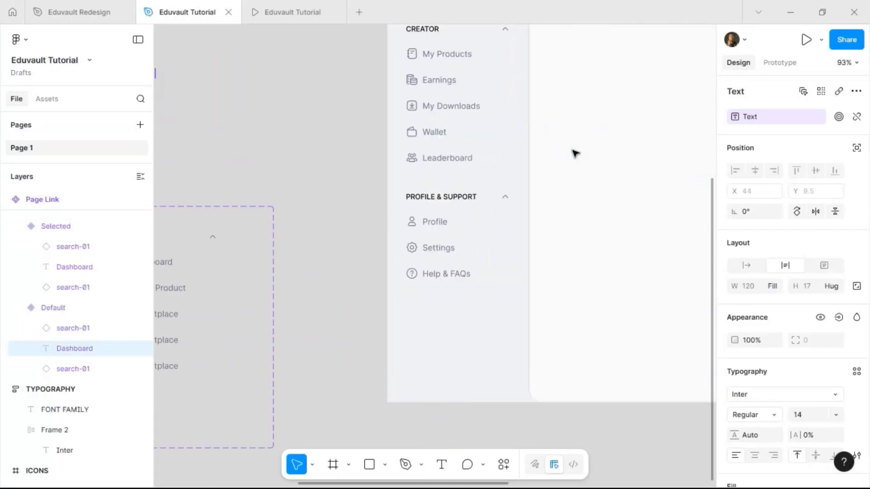
pyautogui.scroll(6, 575, 153)
pyautogui.scroll(2, 449, 83)
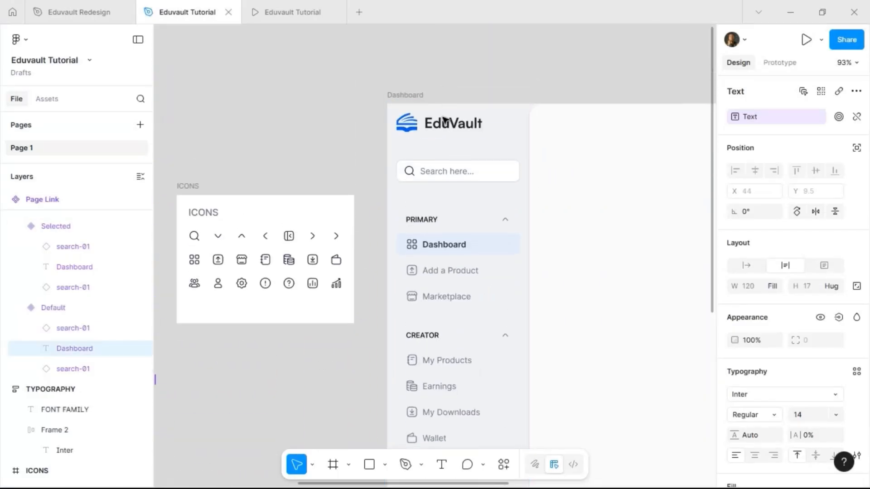
pyautogui.press('Escape')
pyautogui.click(445, 126)
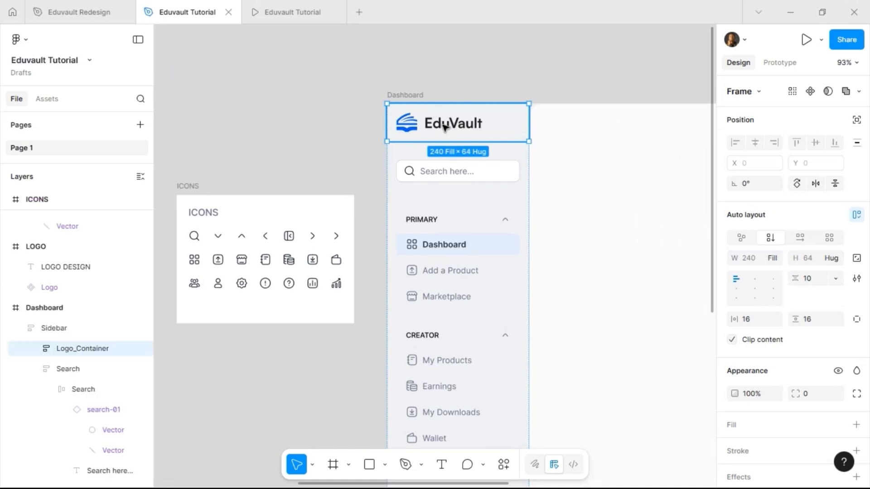
pyautogui.click(445, 126)
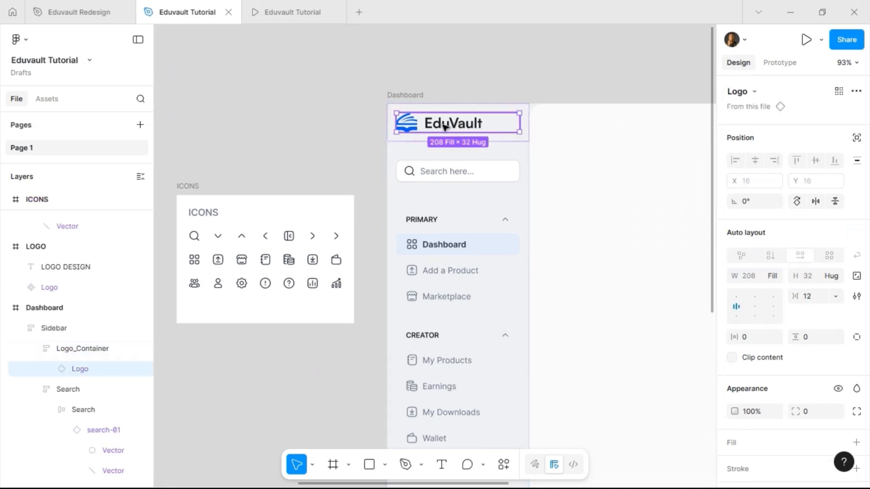
pyautogui.click(341, 139)
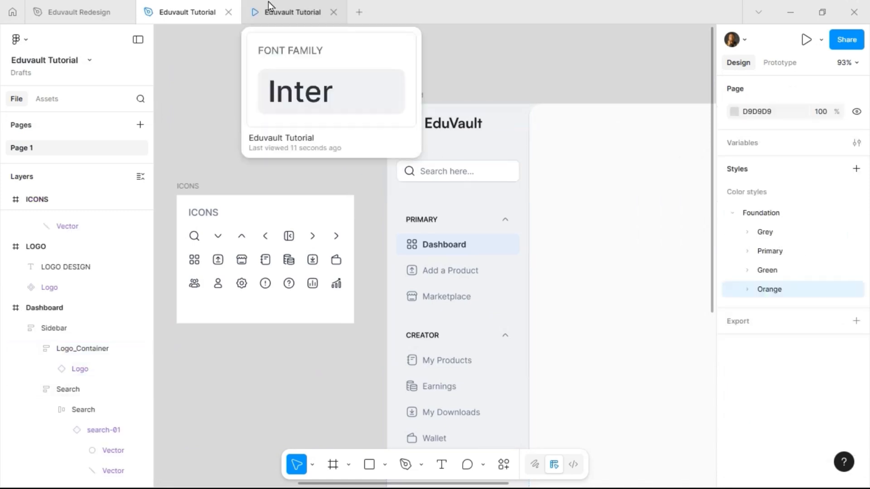
# Test collapsing the CREATOR section in the sidebar prototype and return to the design file
pyautogui.click(273, 12)
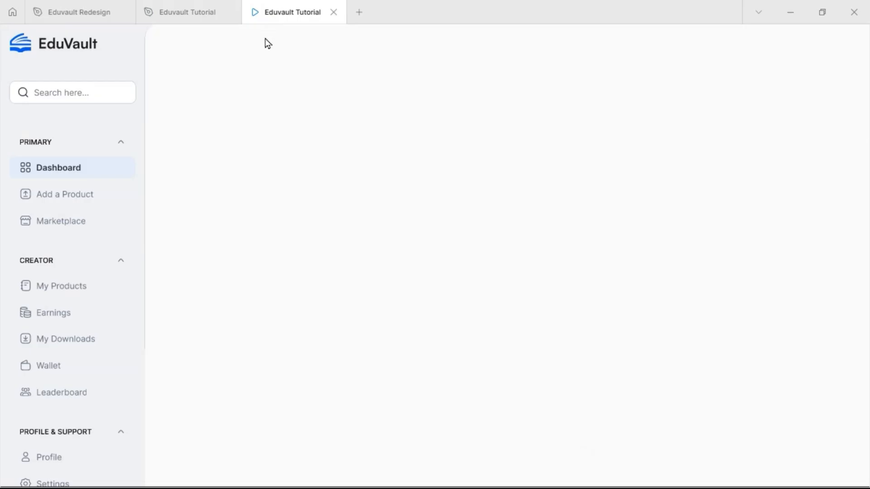
pyautogui.click(119, 262)
pyautogui.click(123, 271)
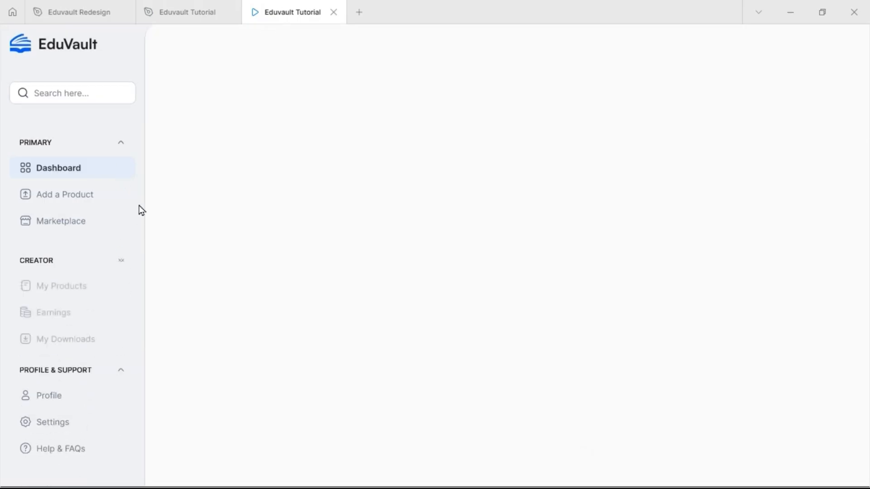
pyautogui.click(182, 5)
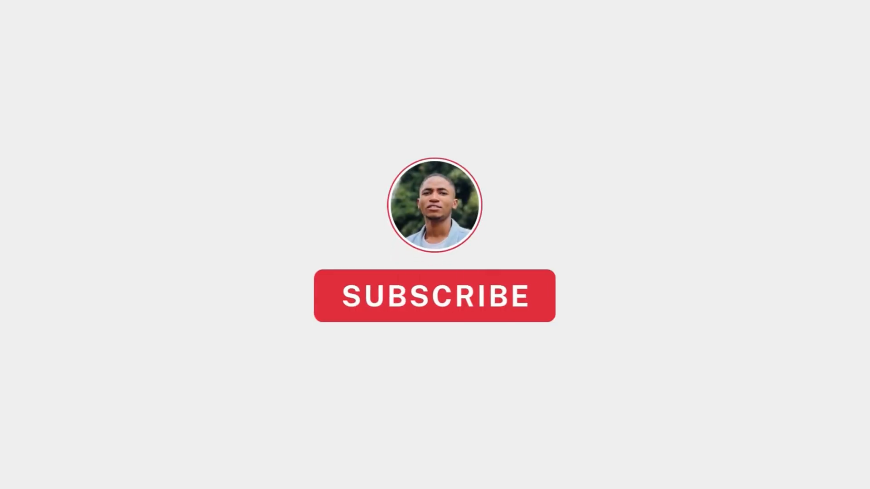